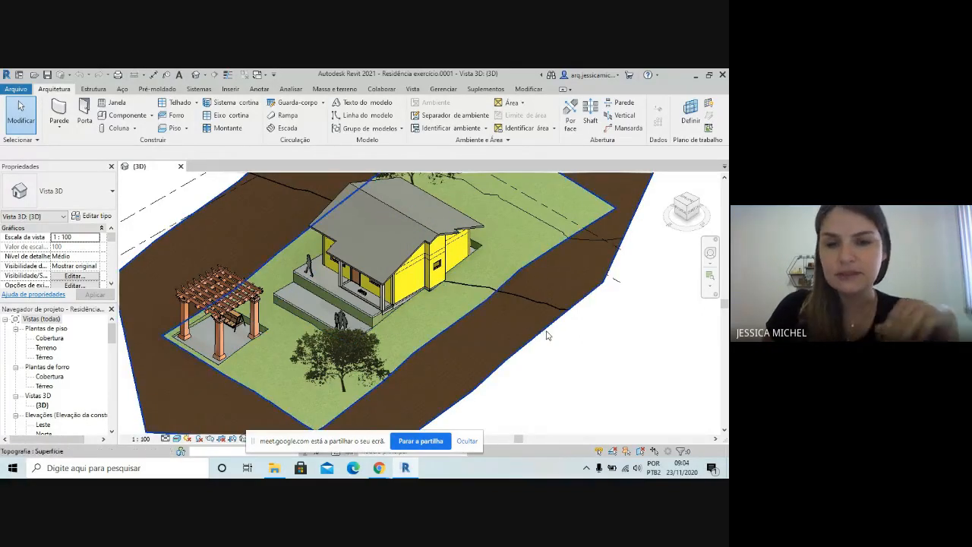
Open the Térreo floor plan from the 3D view
scroll(548, 335, "down", 2)
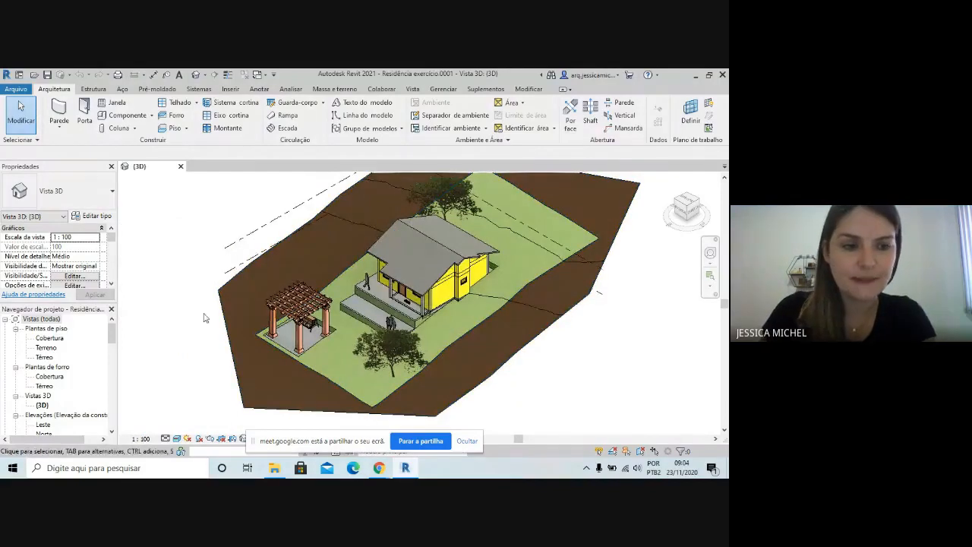
double_click(44, 357)
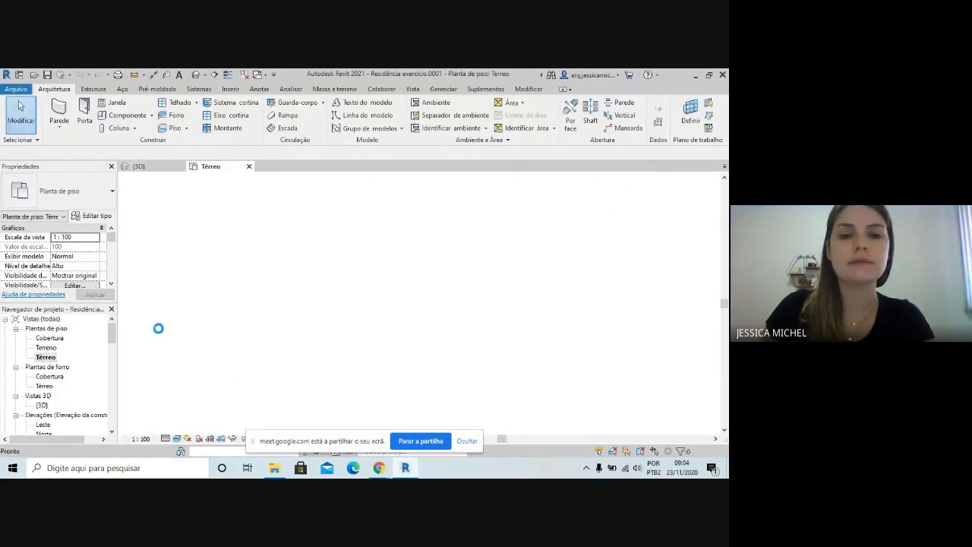
scroll(437, 274, "up", 6)
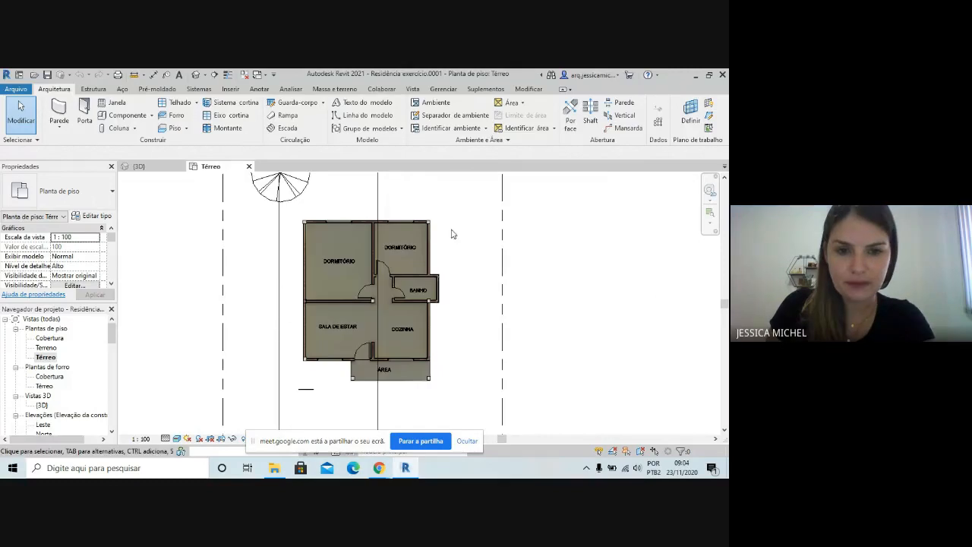
Delete the room name texts from the plan: both DORMITÓRIO labels, BANHO, COZINHA, ÁREA and SALA DE ESTAR
left_click(333, 260)
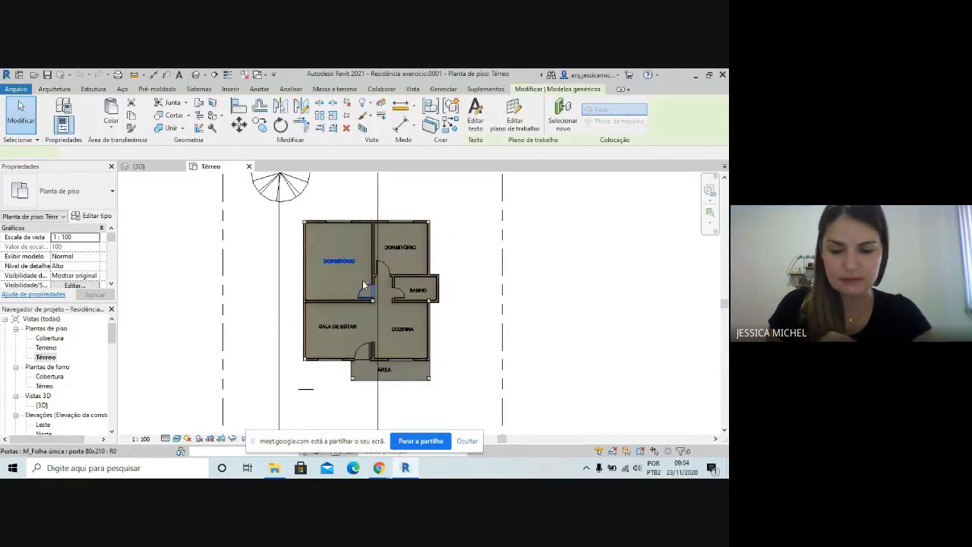
key("Delete")
left_click(406, 249)
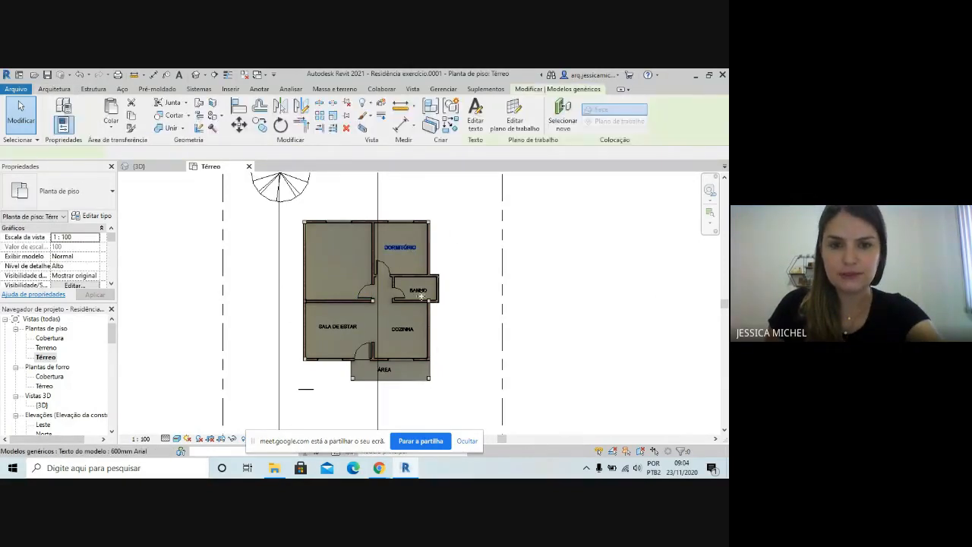
key("Delete")
left_click(416, 292)
key("Delete")
left_click(396, 330)
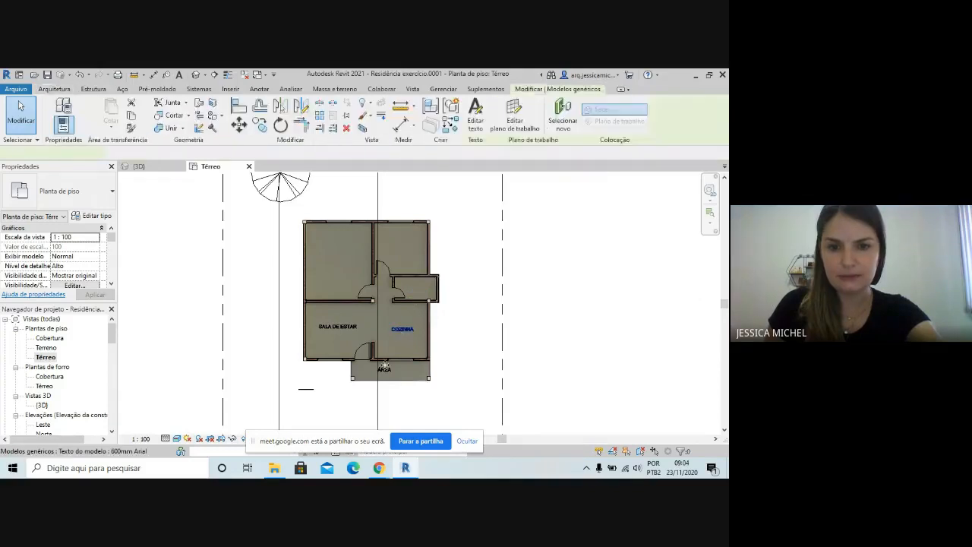
key("Delete")
left_click(385, 369)
key("Delete")
left_click(339, 328)
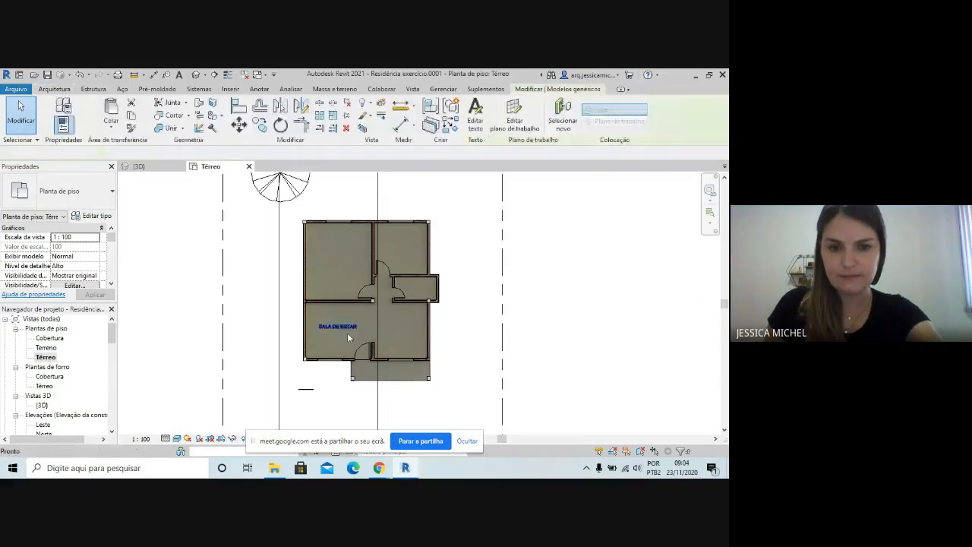
key("Delete")
Delete the section line Corte 2 that runs through the pergola, along with its view
scroll(372, 351, "down", 3)
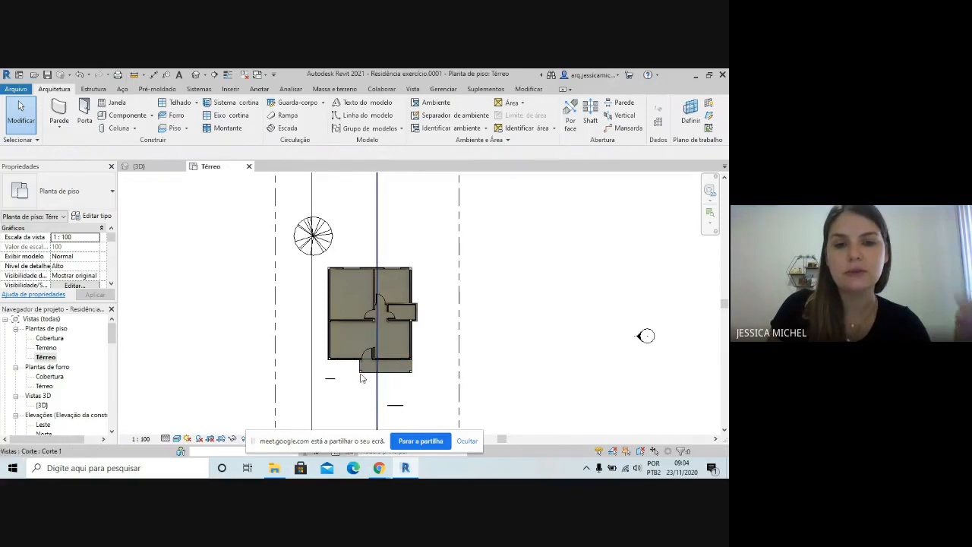
scroll(367, 327, "down", 1)
scroll(366, 326, "down", 2)
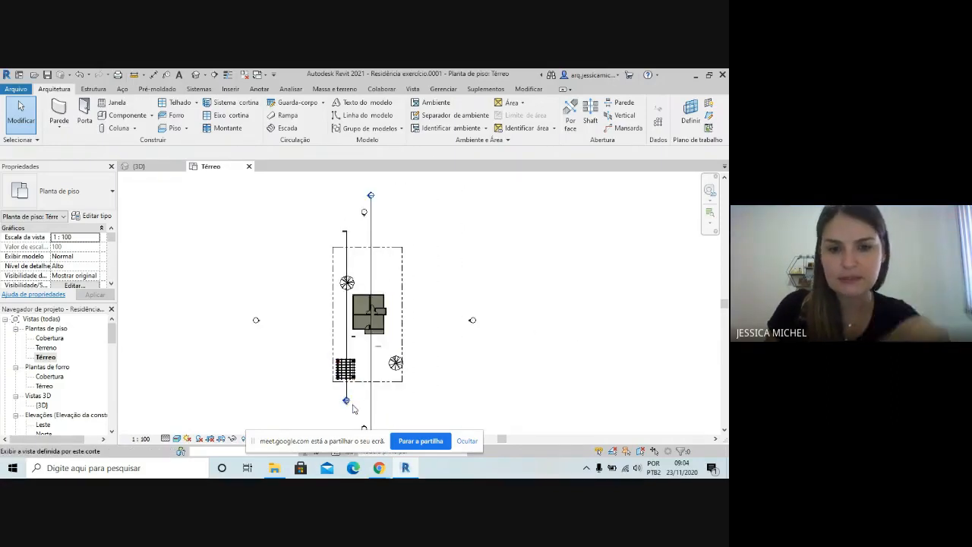
left_click(345, 238)
key("Delete")
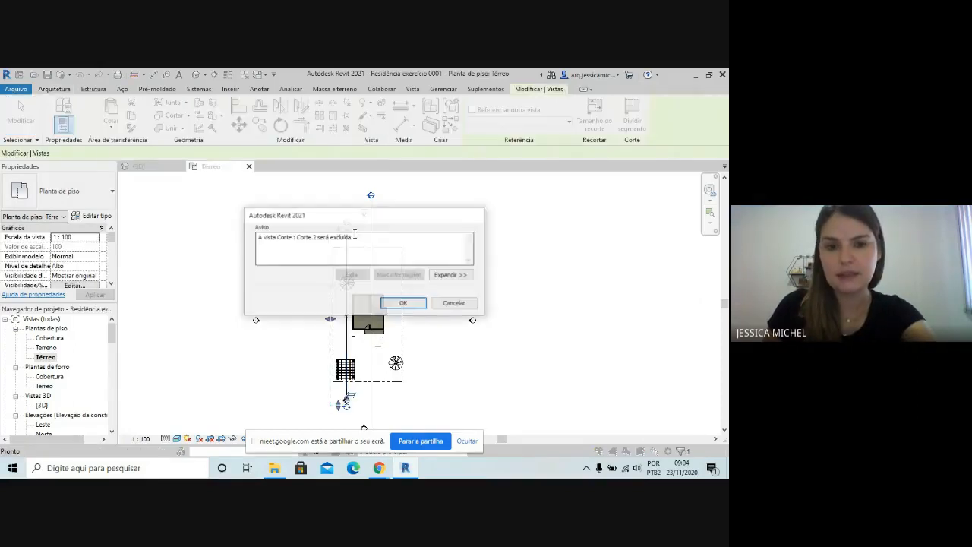
left_click(405, 303)
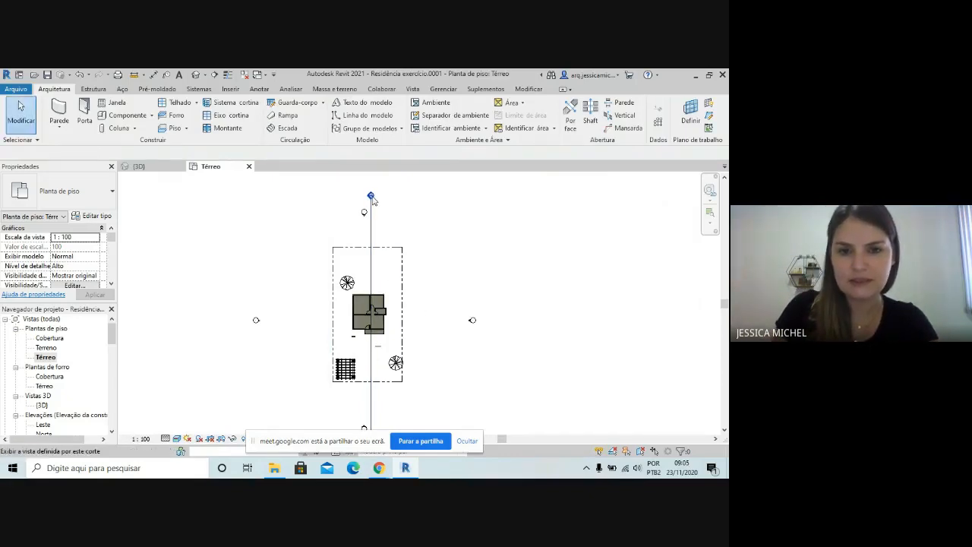
Shorten the remaining section line through the house so its head sits just above the rear wall
scroll(380, 205, "down", 1)
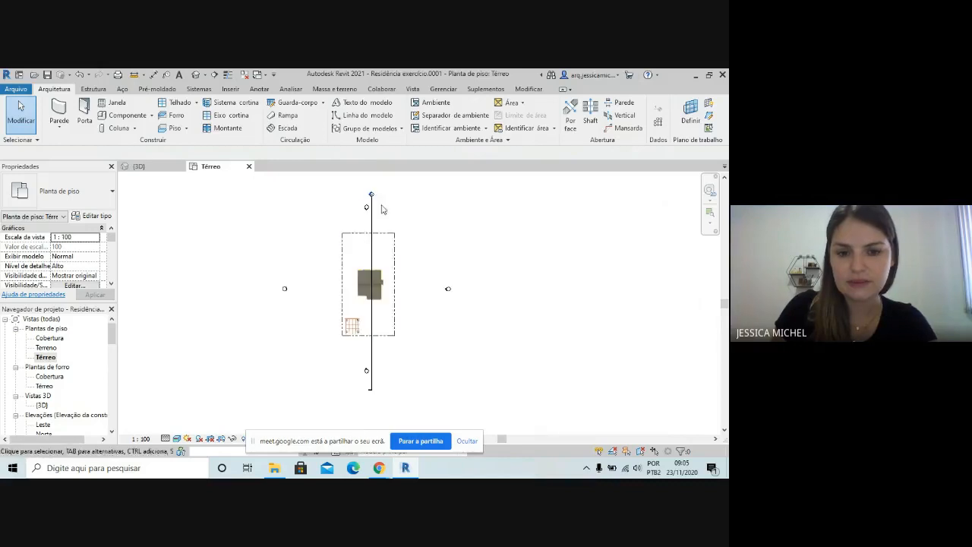
left_click(371, 384)
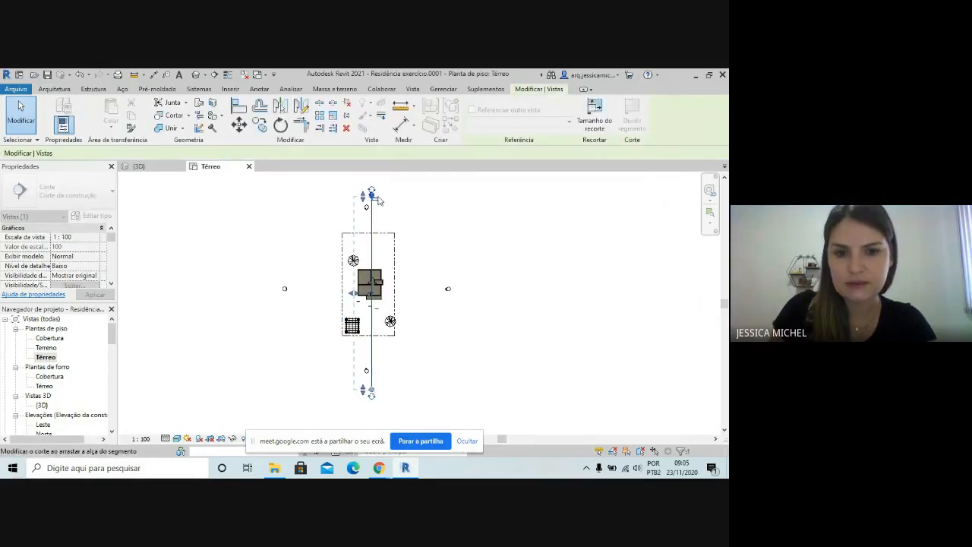
scroll(374, 200, "up", 1)
scroll(374, 199, "up", 2)
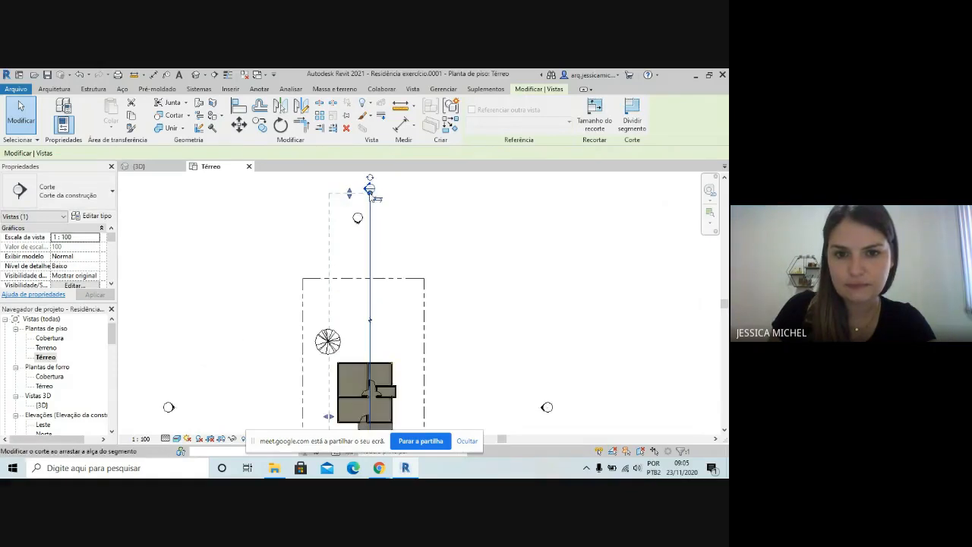
left_click_drag(371, 194, 375, 337)
scroll(429, 257, "down", 1)
left_click(473, 299)
scroll(384, 390, "up", 8)
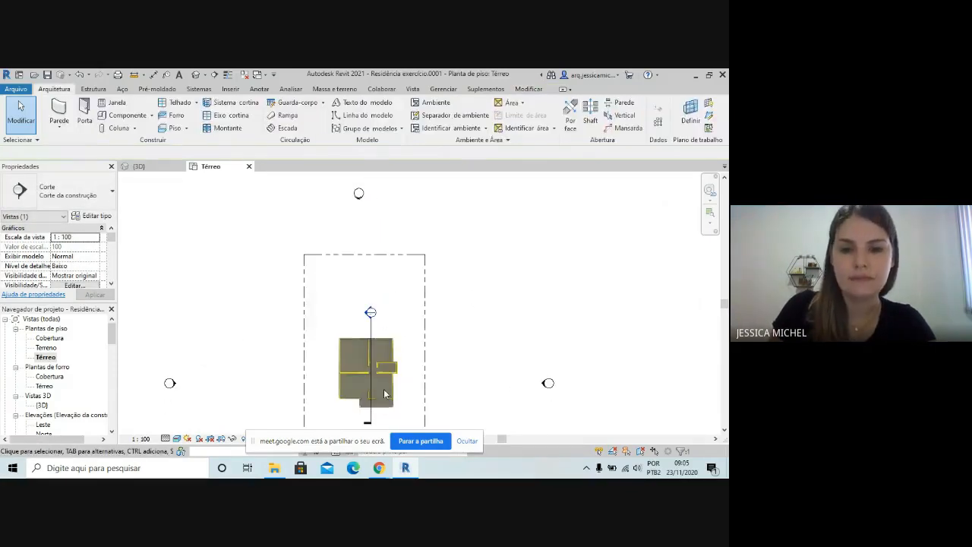
Hide the screen-sharing notice and set the plan's visual style to Linha oculta
left_click(466, 442)
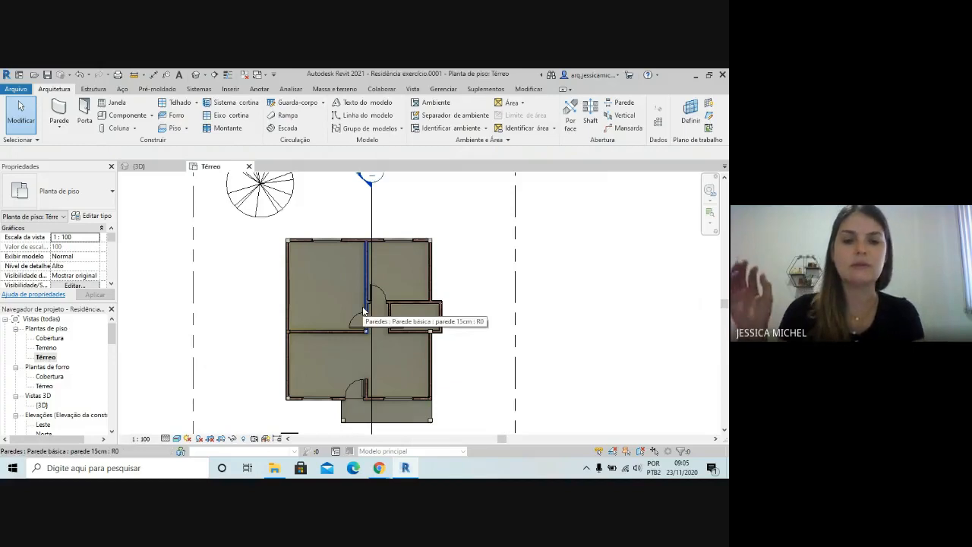
left_click(177, 438)
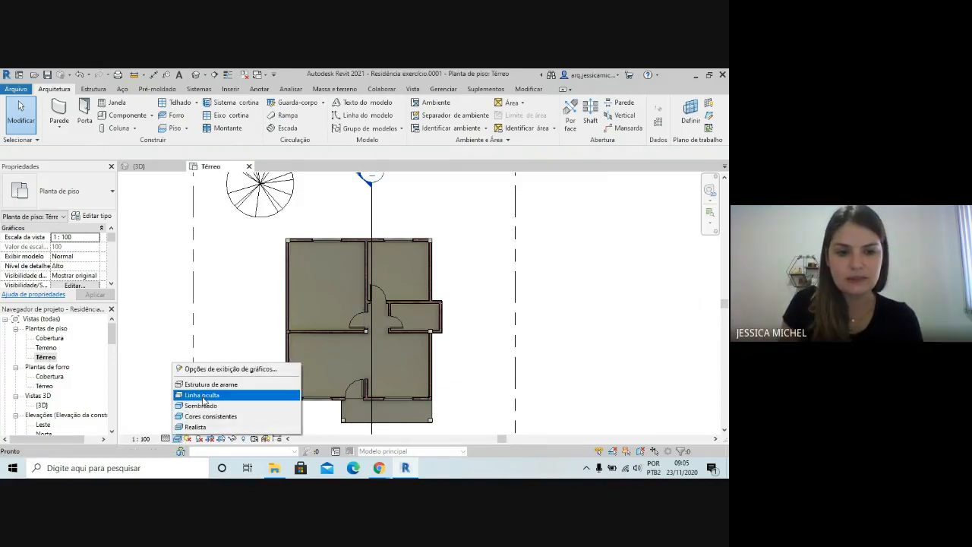
left_click(204, 395)
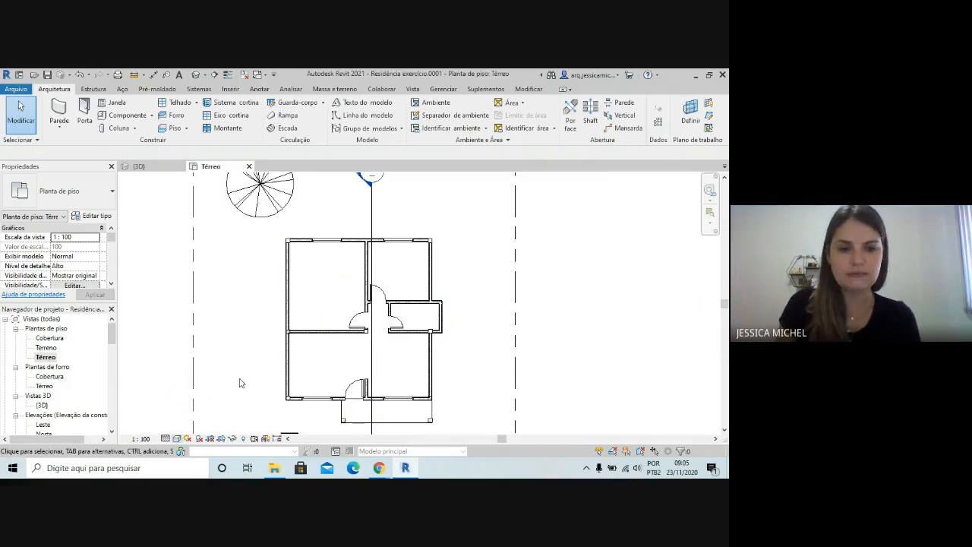
Examine the cut hatching inside the walls at the bedroom corners and junctions
scroll(300, 334, "up", 4)
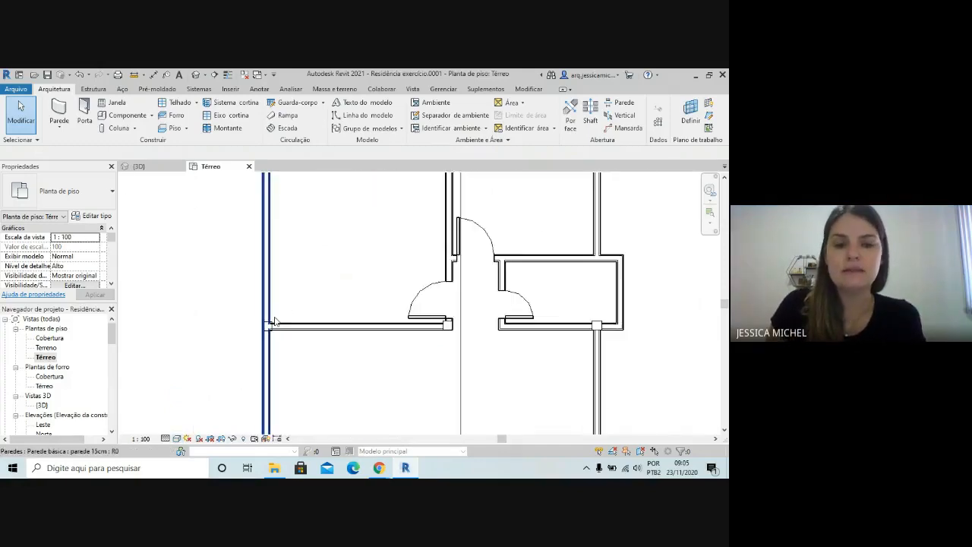
scroll(274, 321, "up", 2)
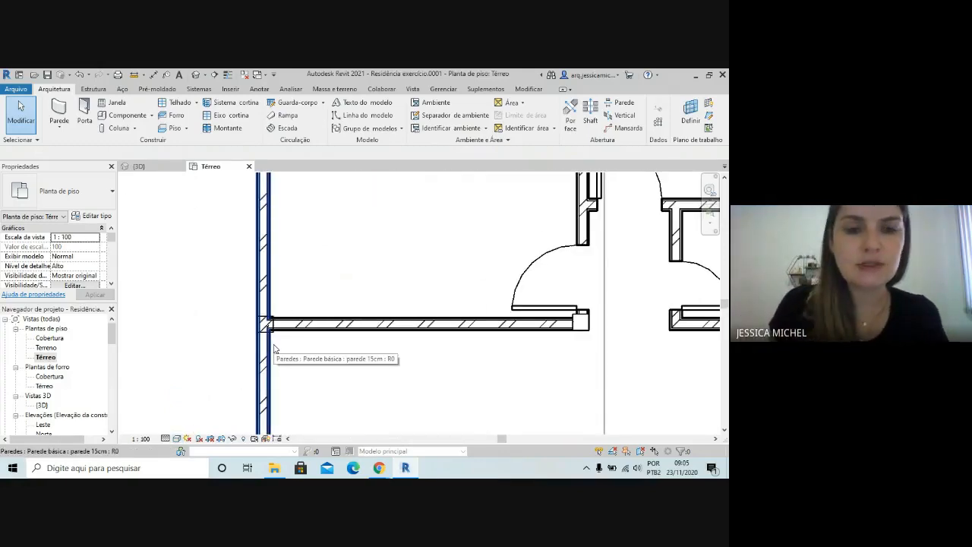
scroll(274, 348, "down", 5)
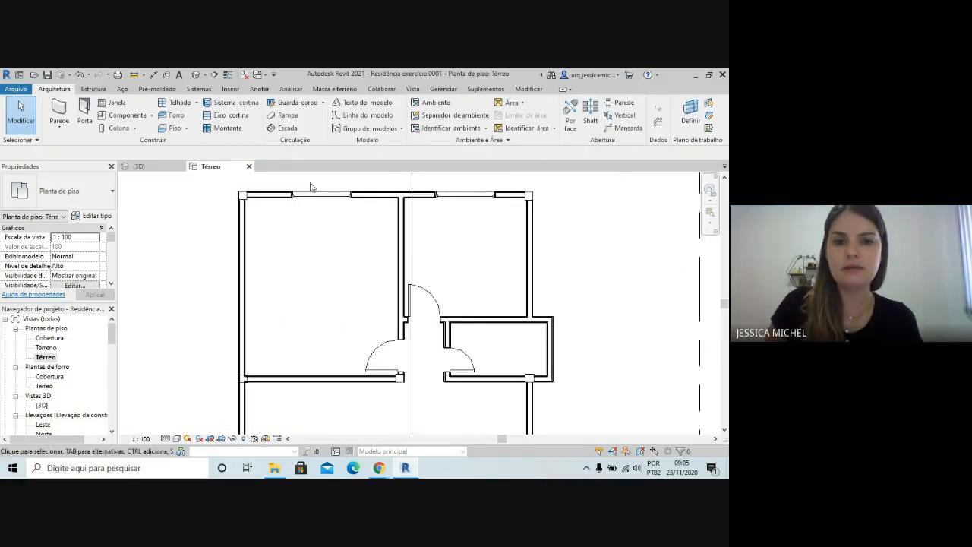
scroll(256, 191, "up", 5)
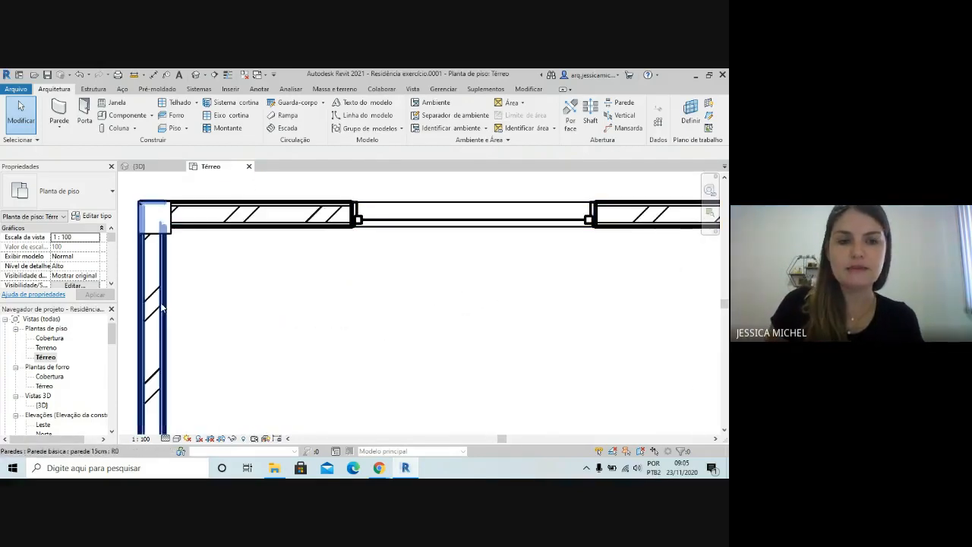
scroll(154, 289, "down", 3)
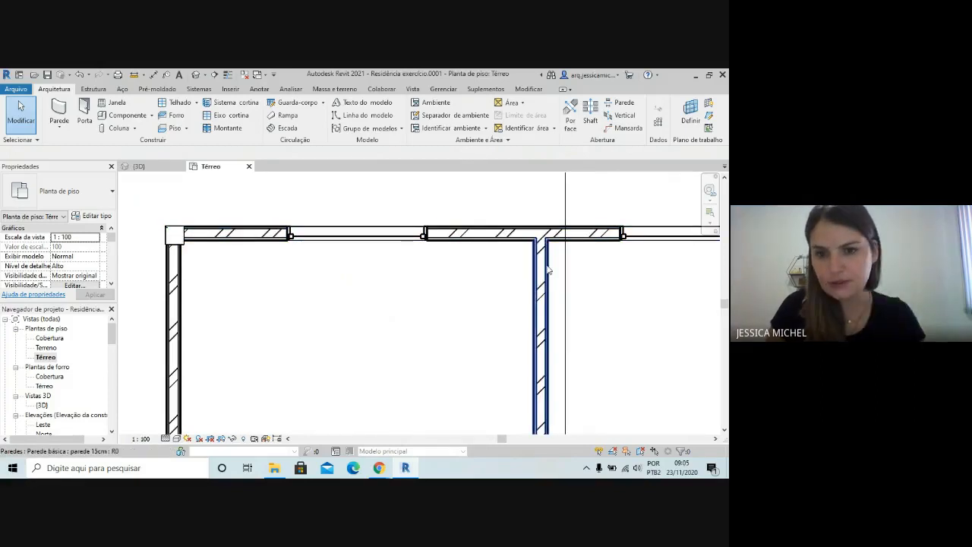
scroll(417, 268, "down", 3)
scroll(414, 268, "down", 2)
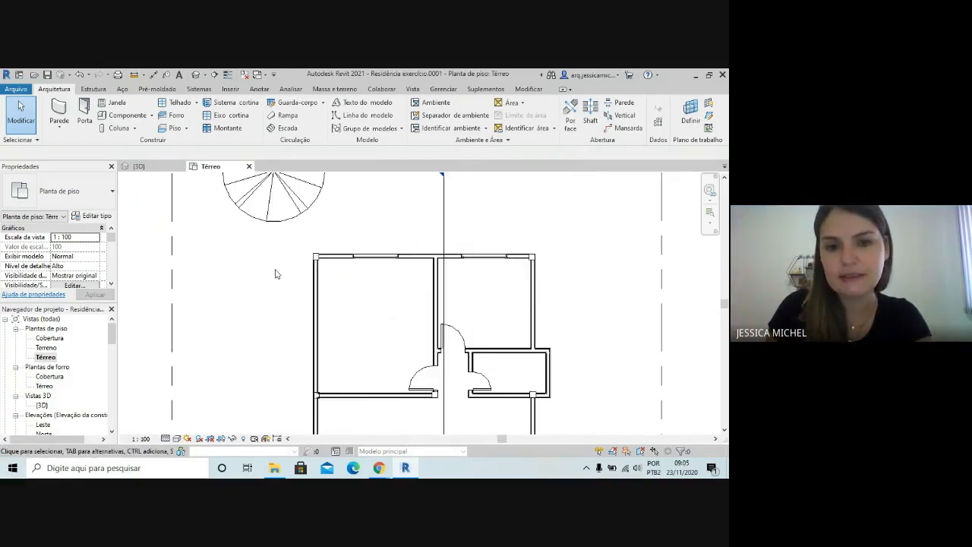
Open the layer structure of the exterior wall's type parede 15cm and show its preview
left_click(314, 302)
scroll(350, 344, "up", 2)
scroll(355, 260, "up", 2)
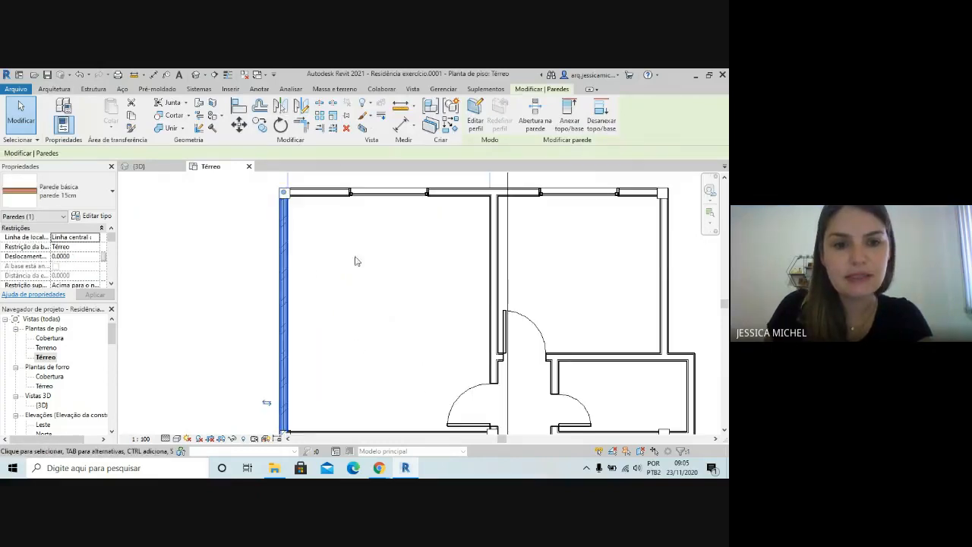
left_click(102, 217)
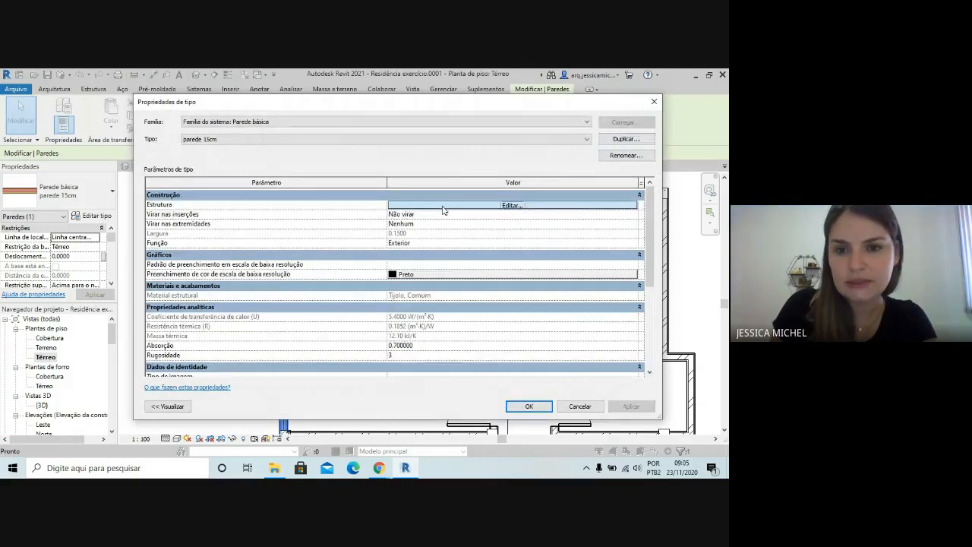
left_click(443, 207)
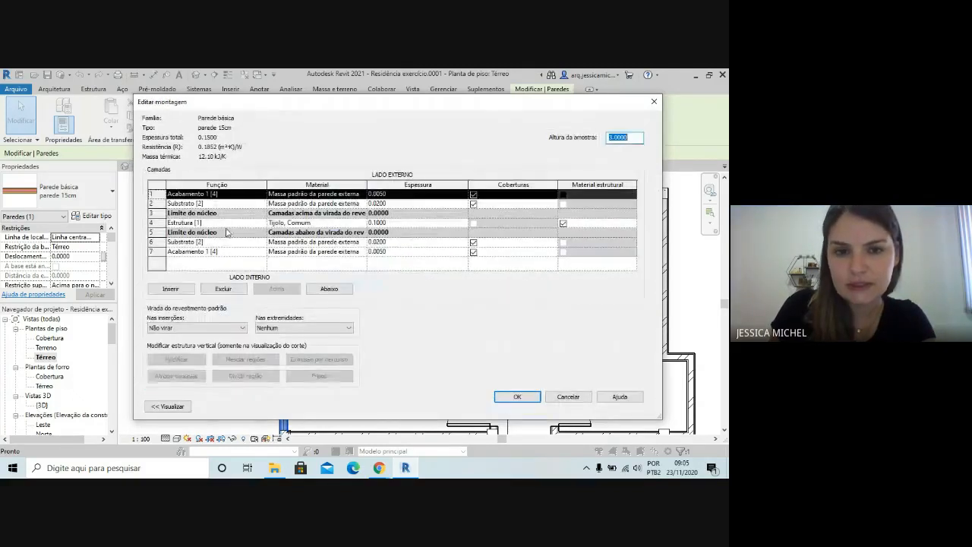
left_click(165, 408)
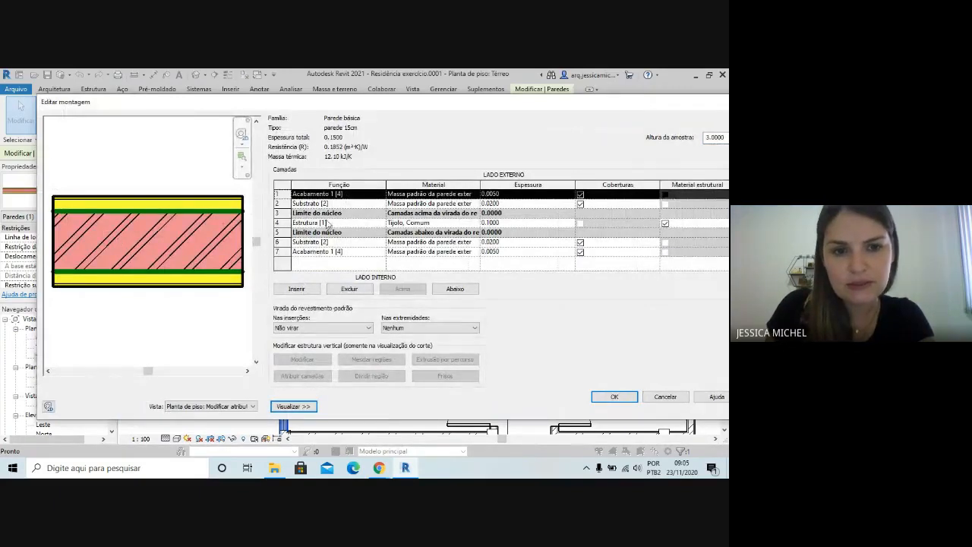
Set the foreground cut pattern of the structure layer's Tijolo, Comum material to no pattern (Sem padrão)
left_click(319, 224)
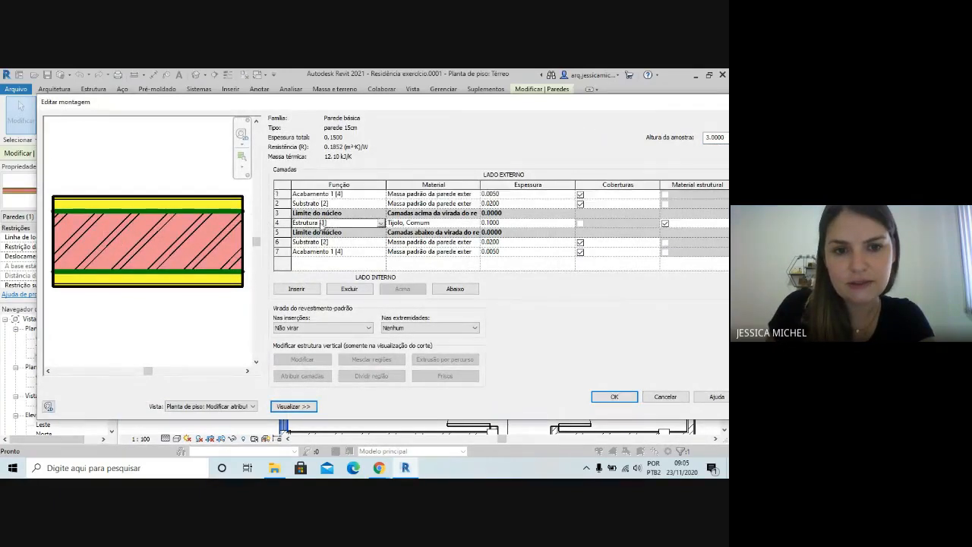
left_click(444, 223)
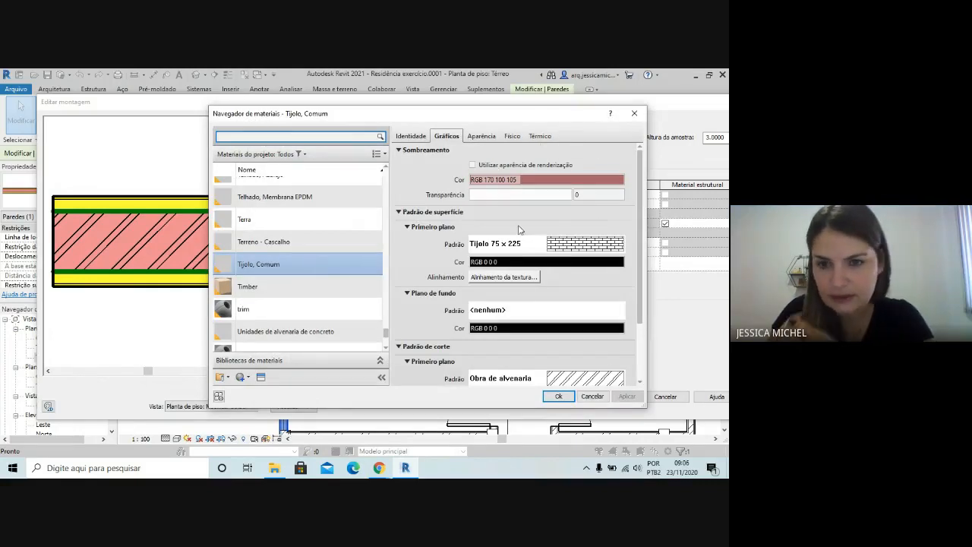
left_click_drag(640, 191, 638, 258)
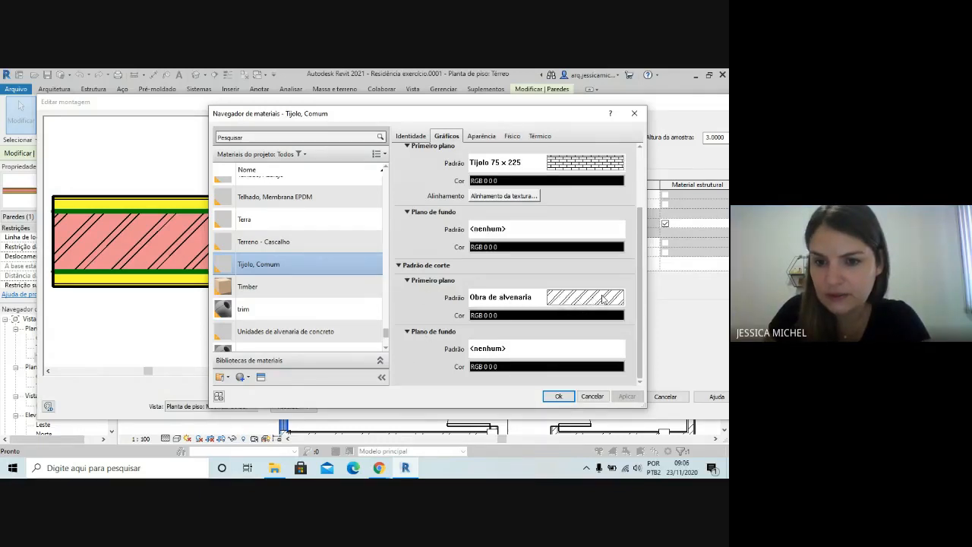
left_click(594, 301)
scroll(455, 250, "up", 10)
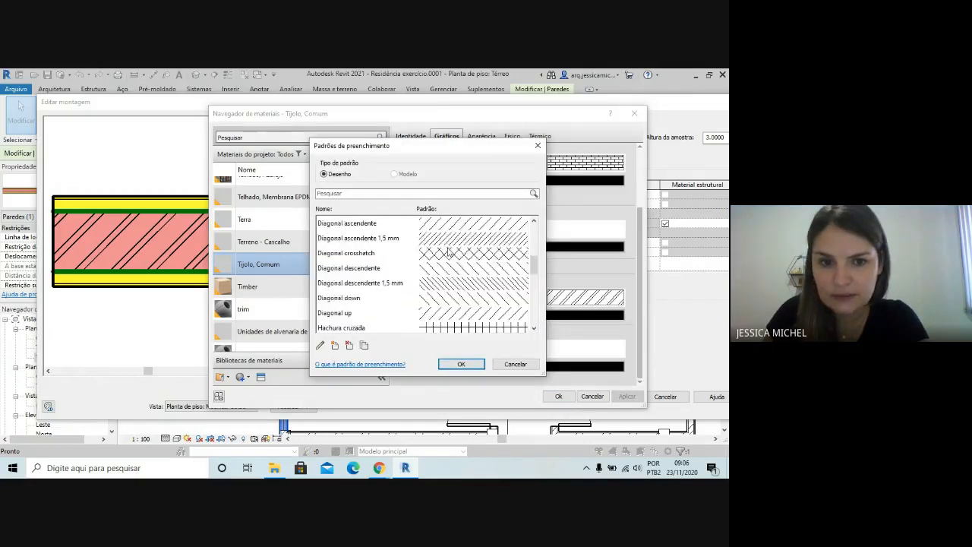
left_click(435, 222)
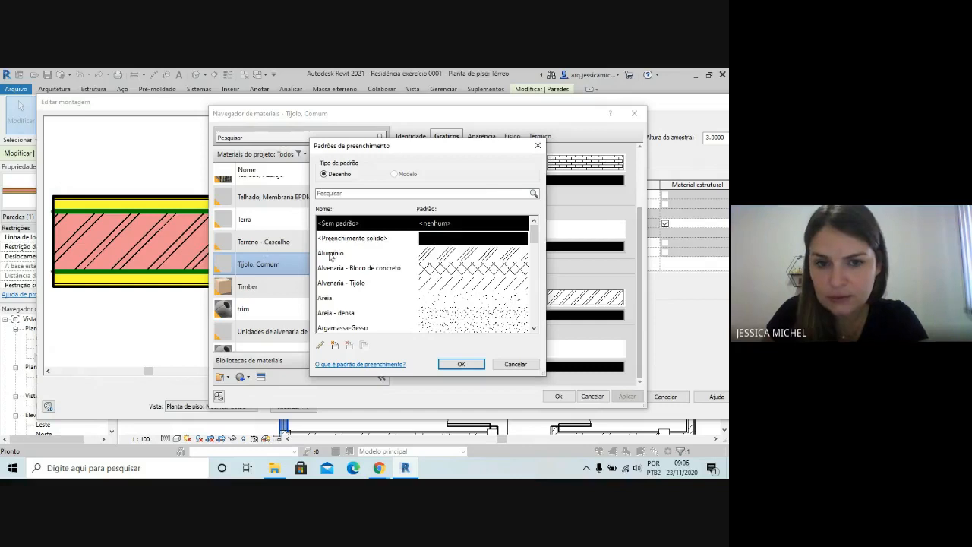
left_click(460, 366)
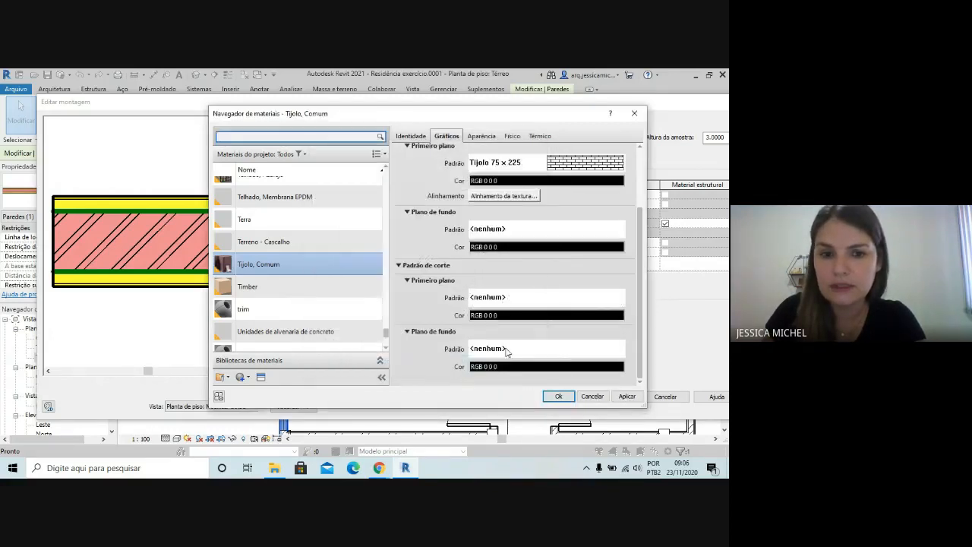
left_click(557, 396)
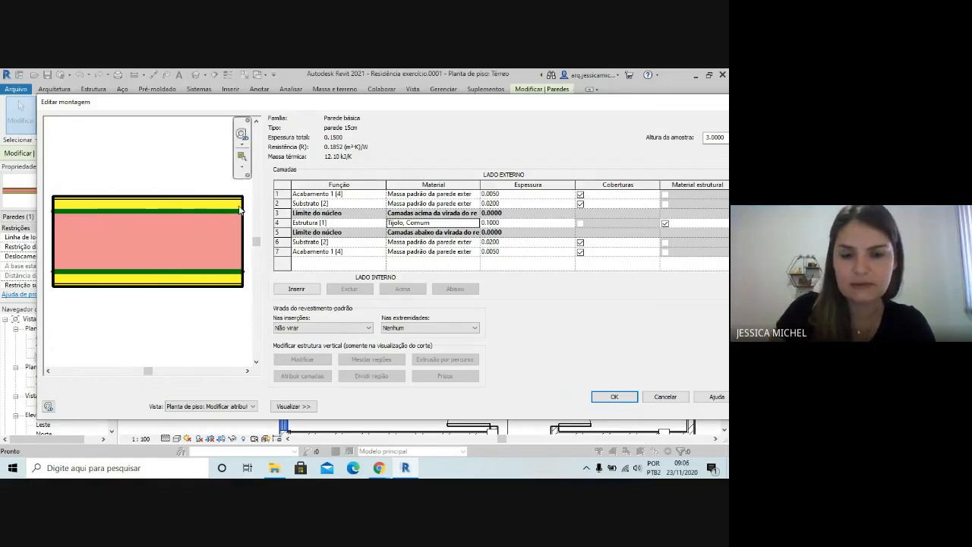
Confirm the edited layer structure and the type properties of the wall type parede 15cm
left_click(628, 402)
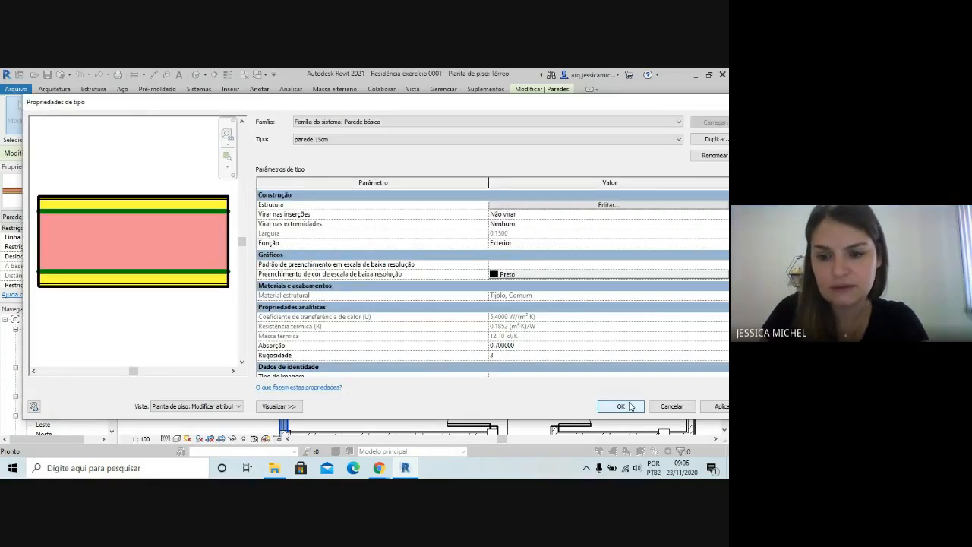
left_click(629, 406)
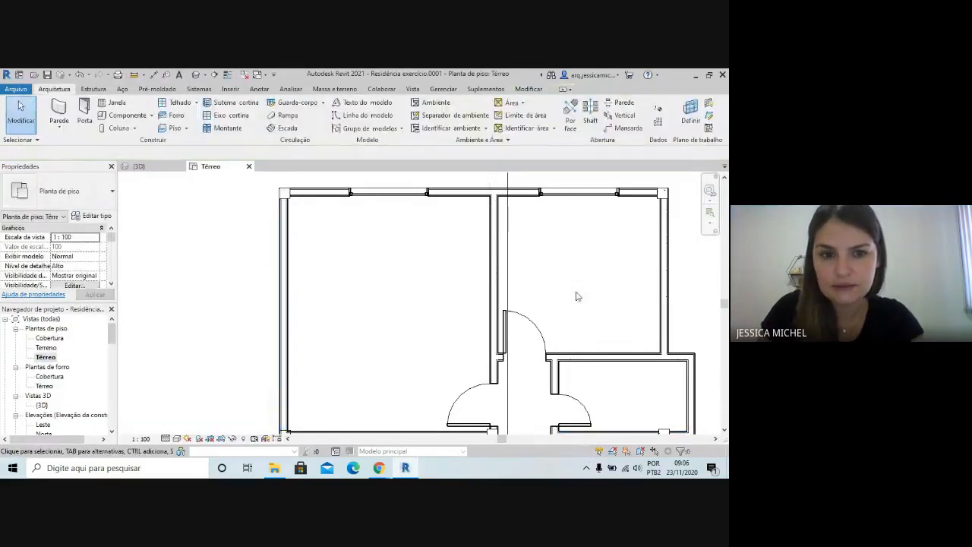
Examine the walls across the whole Térreo floor plan, from the bedrooms down to the front porch
scroll(585, 220, "down", 2)
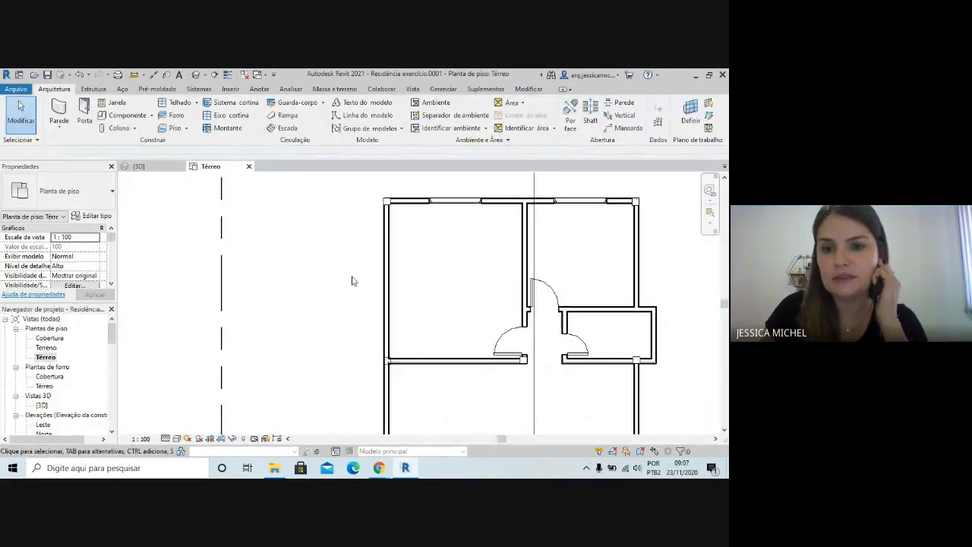
scroll(372, 304, "down", 2)
scroll(421, 297, "down", 2)
scroll(455, 326, "up", 2)
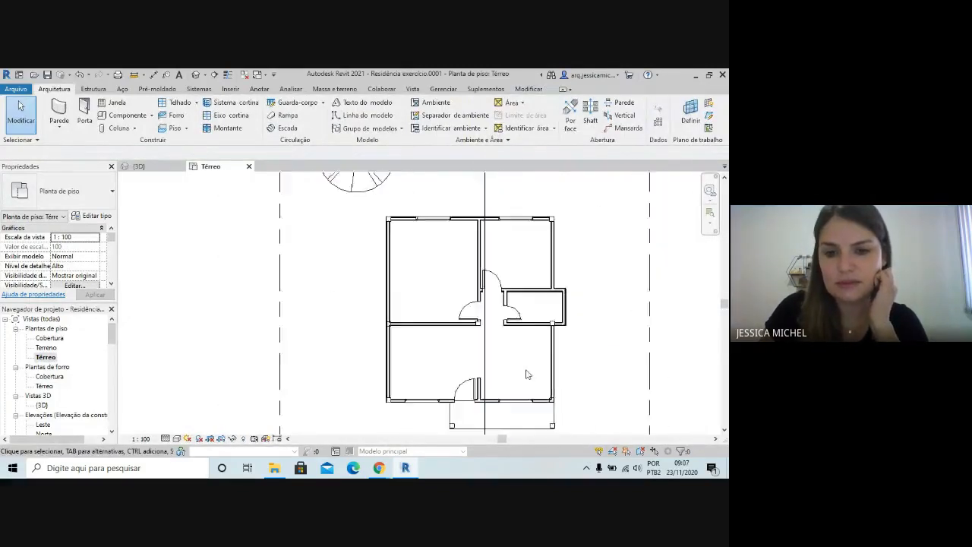
scroll(527, 374, "up", 2)
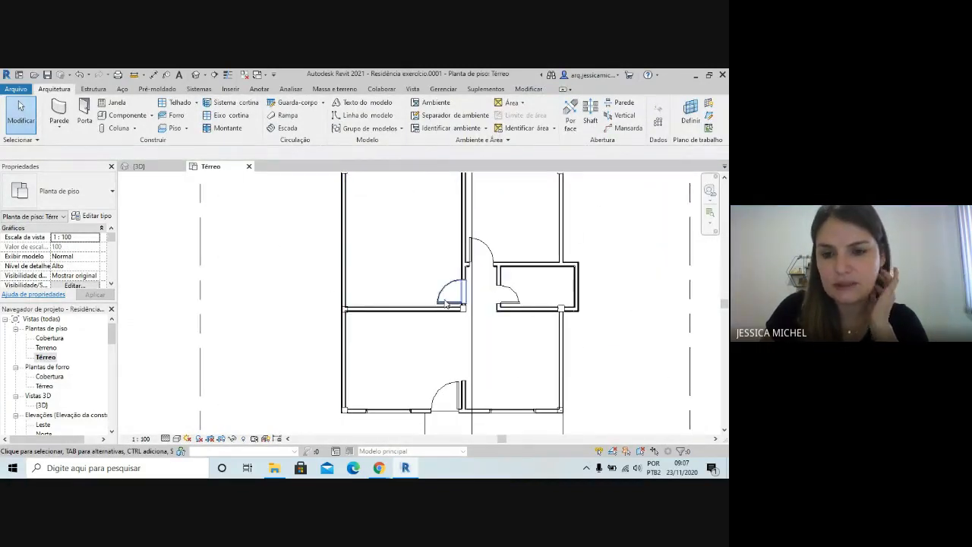
scroll(554, 319, "down", 3)
scroll(457, 357, "up", 3)
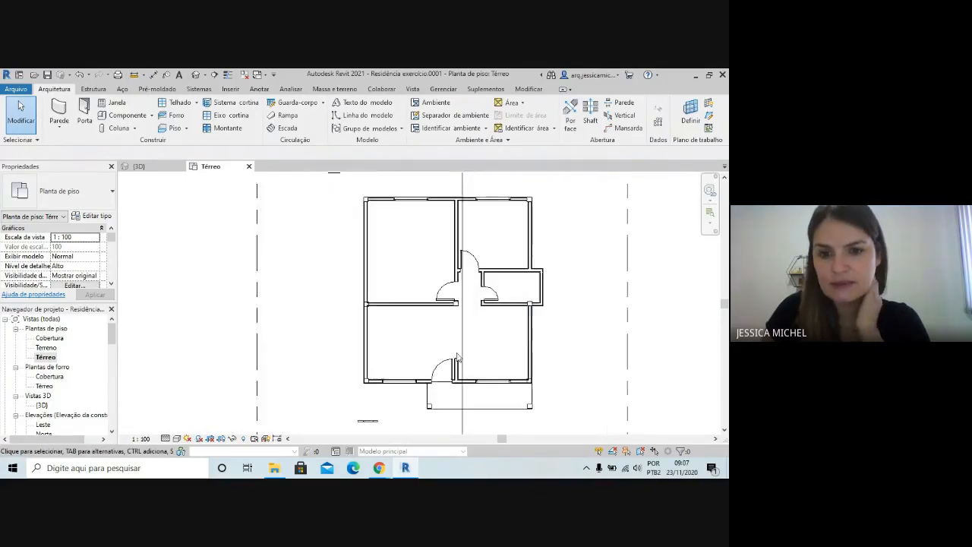
scroll(457, 357, "up", 1)
scroll(481, 314, "down", 2)
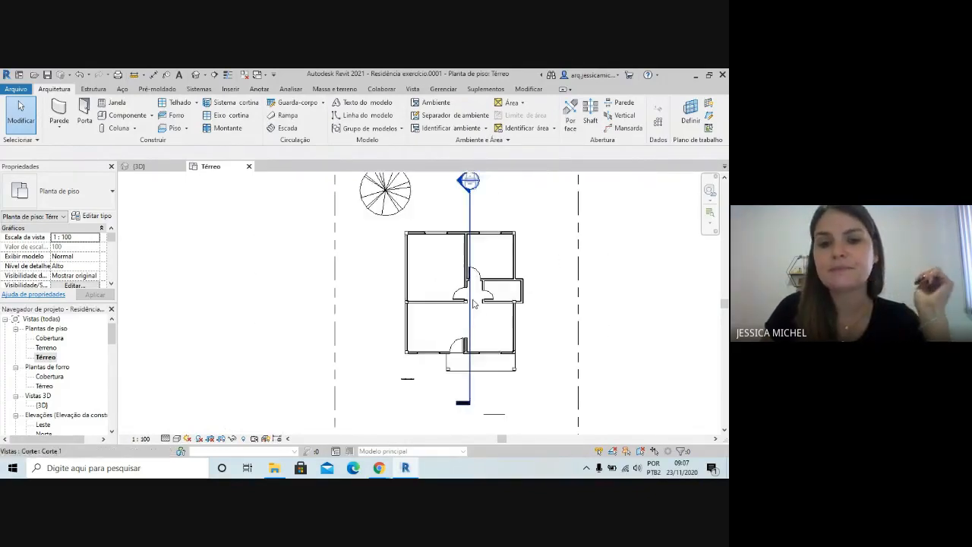
scroll(599, 338, "up", 1)
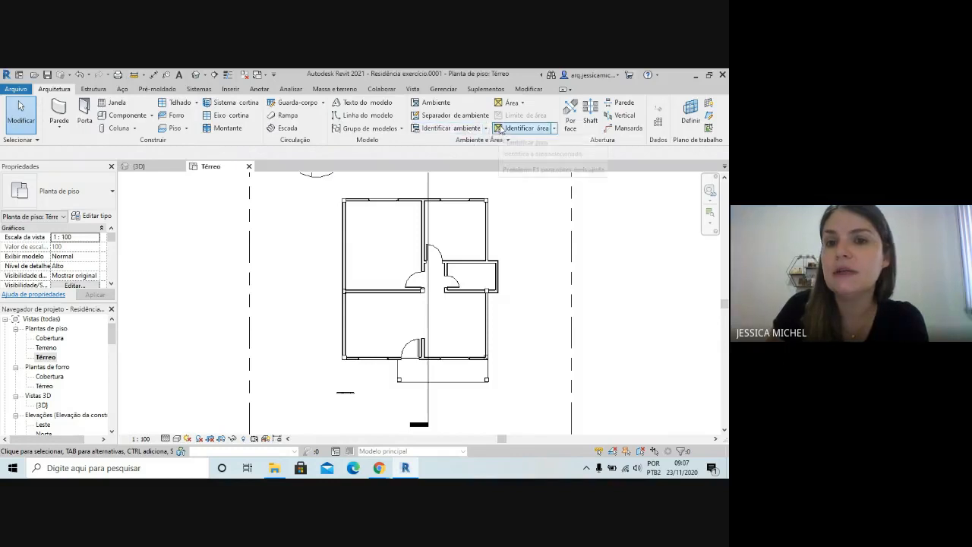
Choose Identificador de ambiente com área as the room tag type
left_click(451, 128)
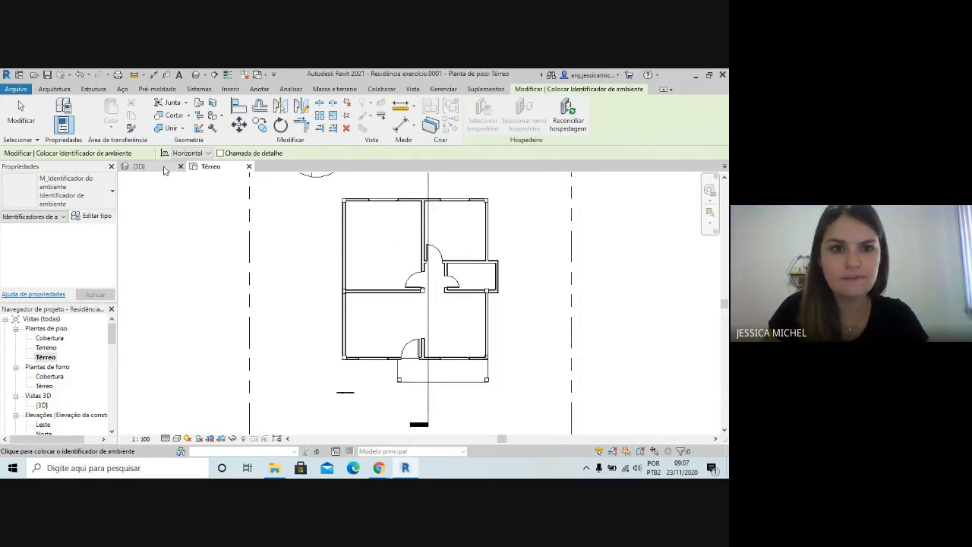
left_click(85, 207)
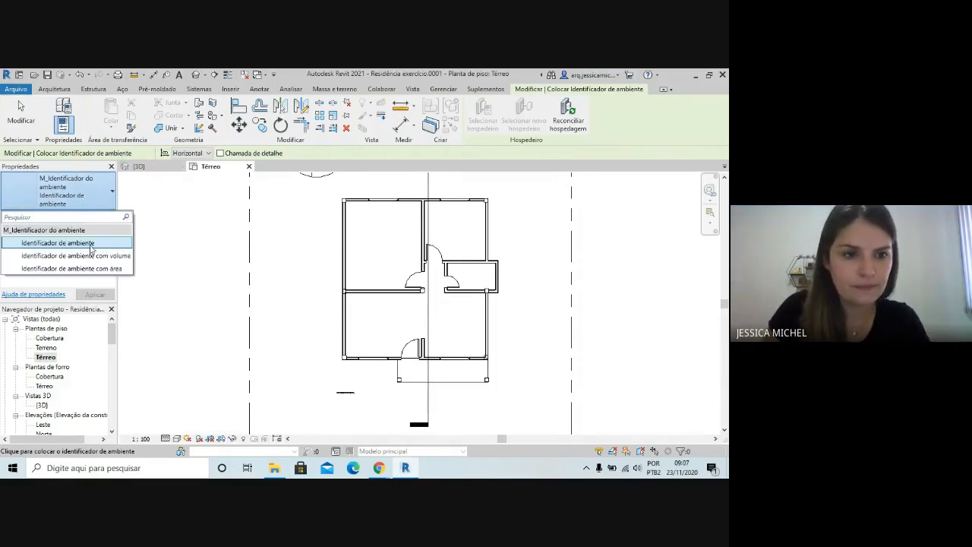
left_click(71, 268)
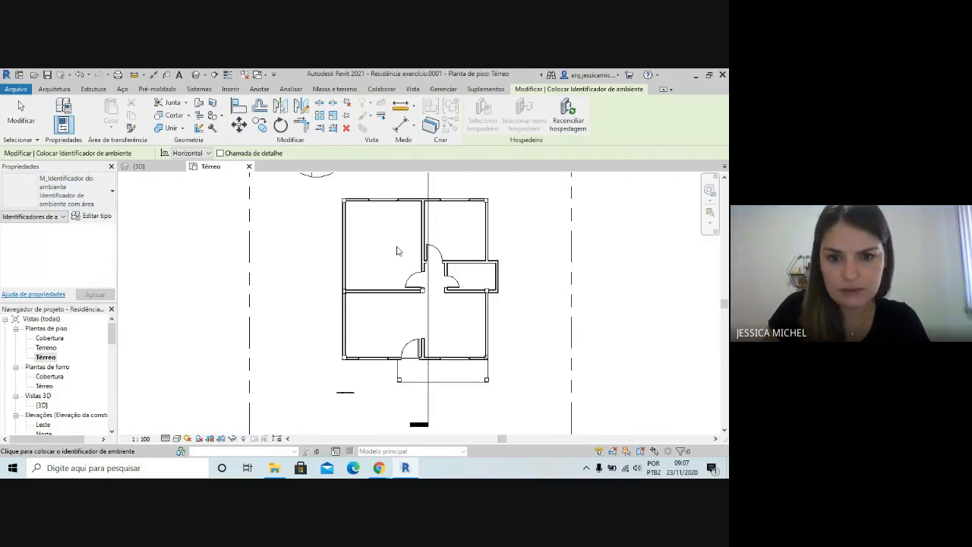
scroll(668, 299, "down", 2)
scroll(408, 243, "up", 5)
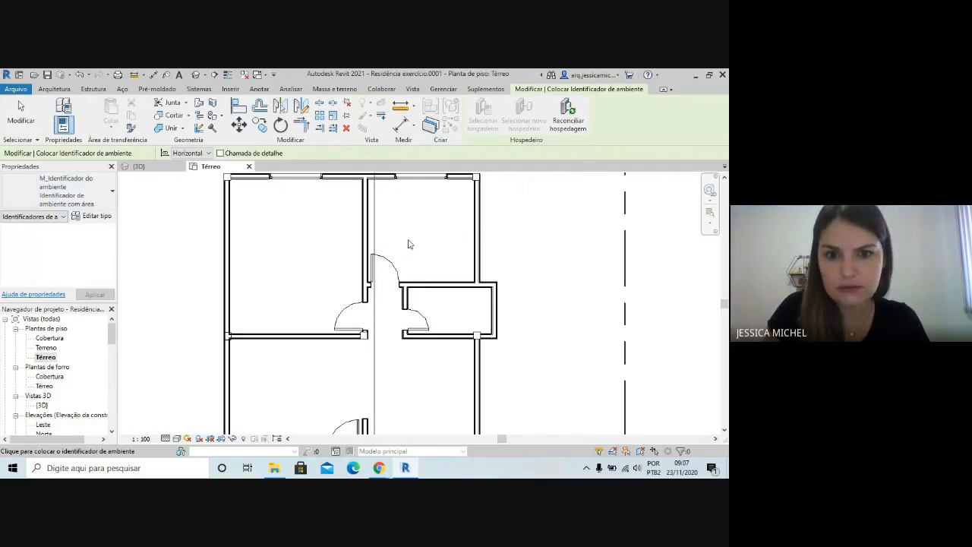
key("Escape")
Place rooms automatically in all enclosed areas of the Térreo level and check the room beside the front door
left_click(54, 89)
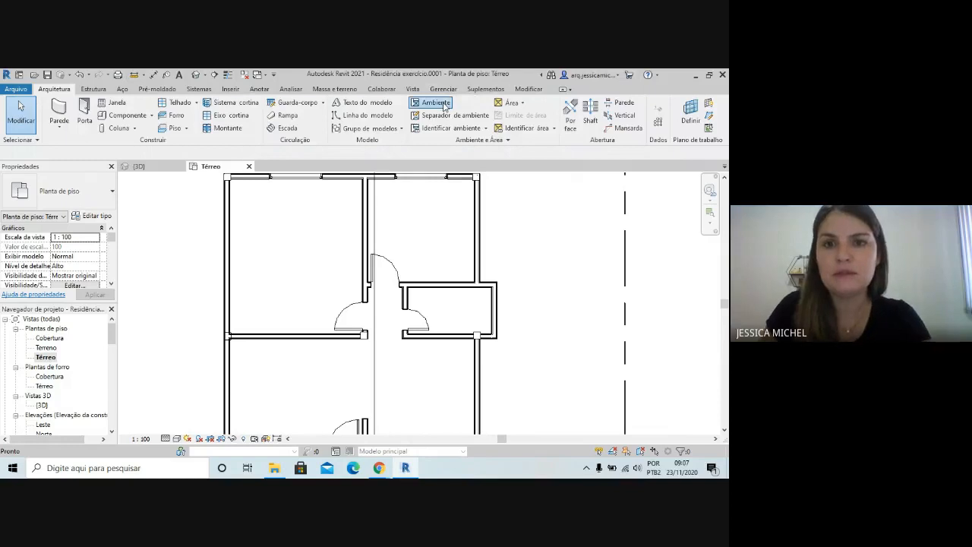
left_click(427, 104)
scroll(436, 206, "down", 2)
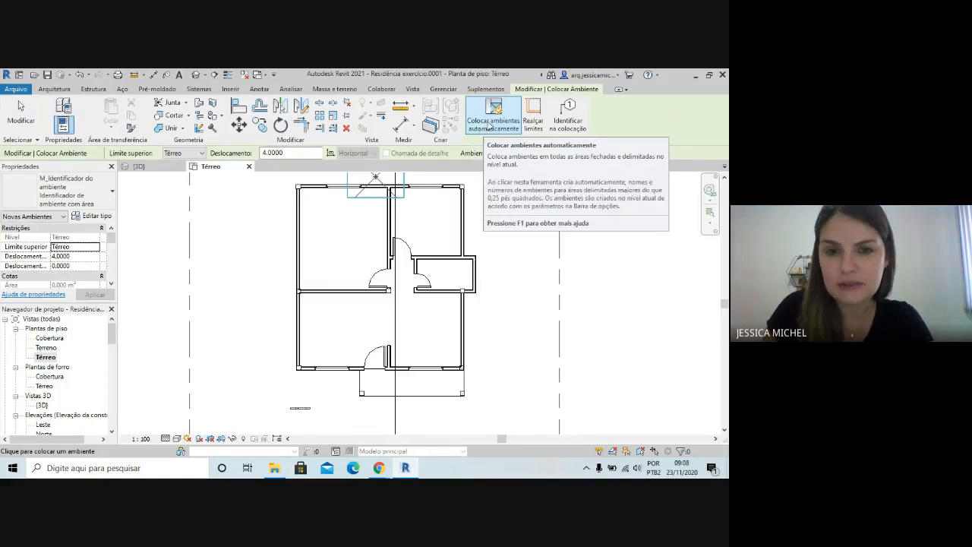
left_click(486, 125)
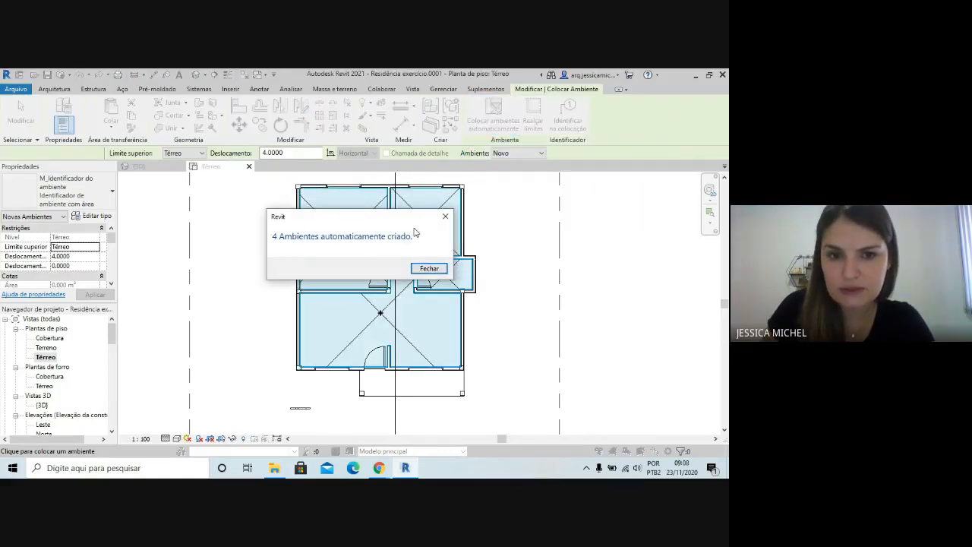
left_click(427, 268)
key("Escape")
key("Escape")
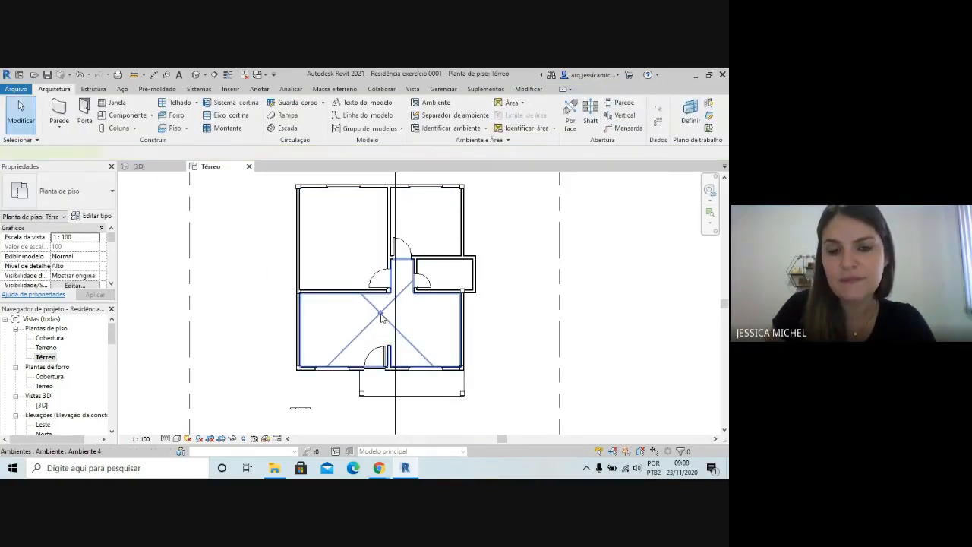
left_click(381, 316)
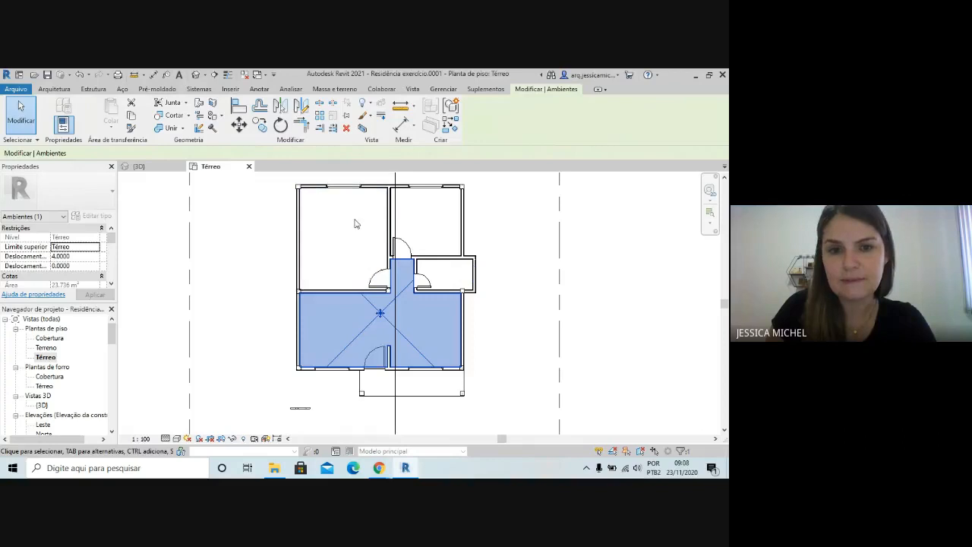
left_click(512, 219)
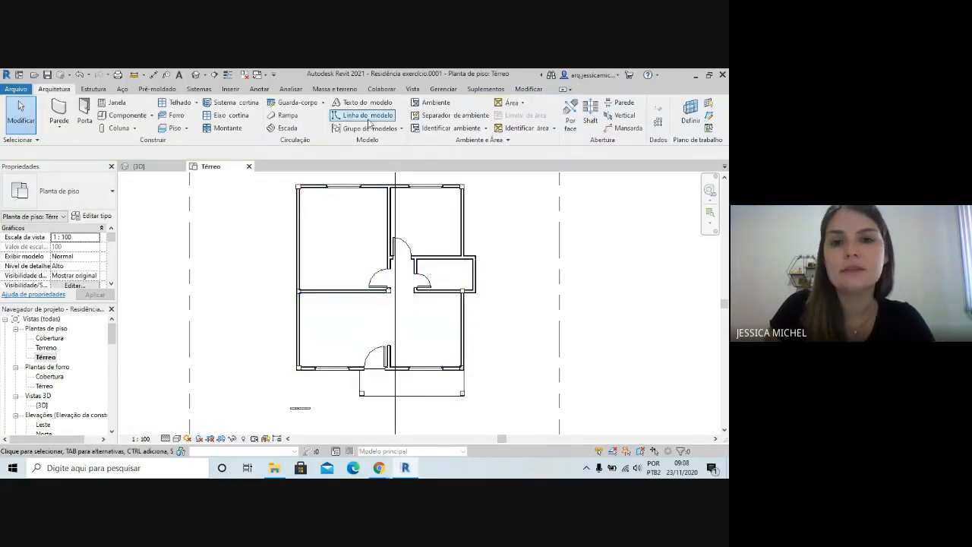
left_click(450, 129)
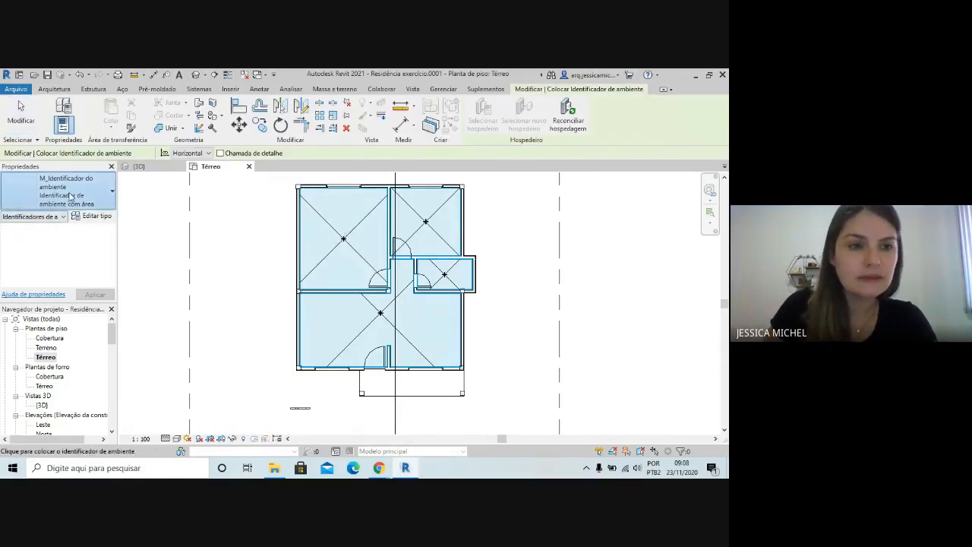
left_click(26, 204)
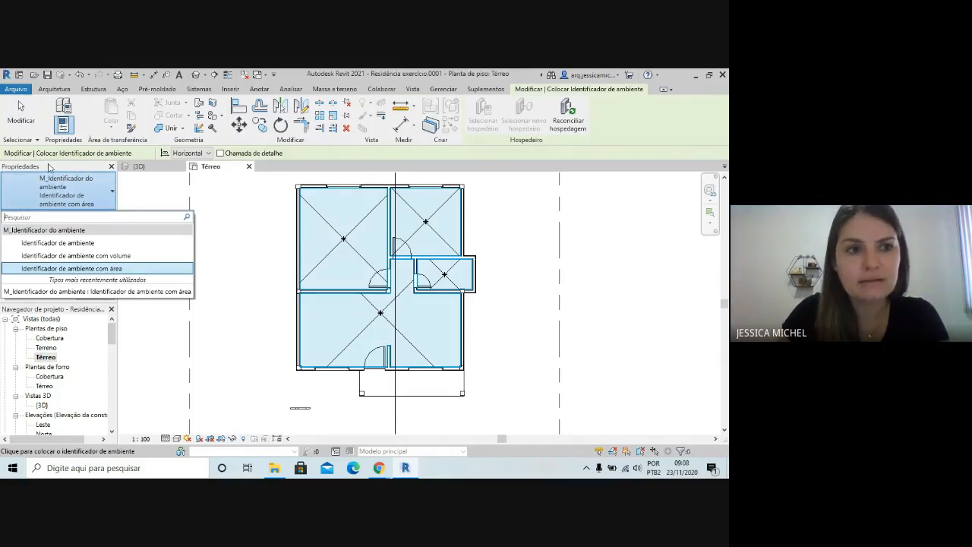
left_click(33, 111)
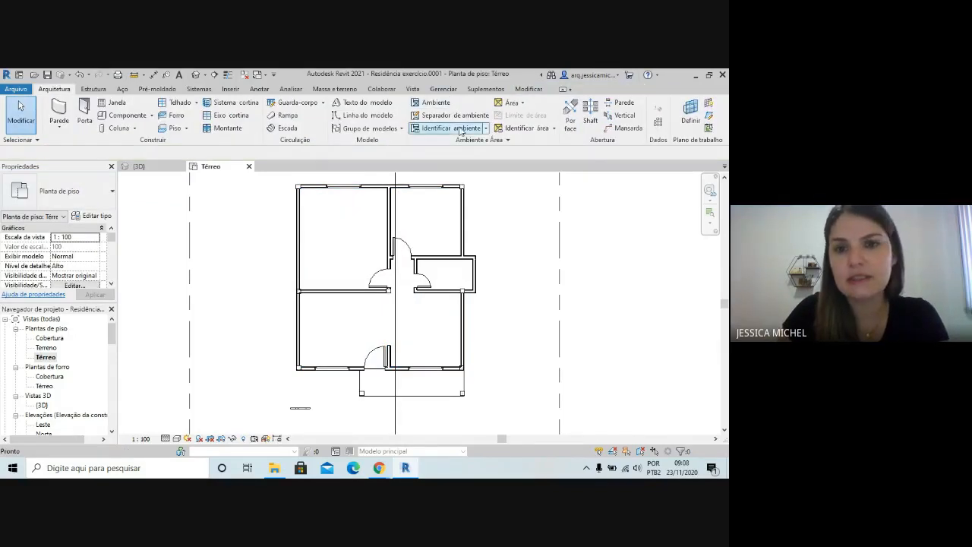
Tag the upper-left room of the plan with Identificador de ambiente com área
left_click(454, 130)
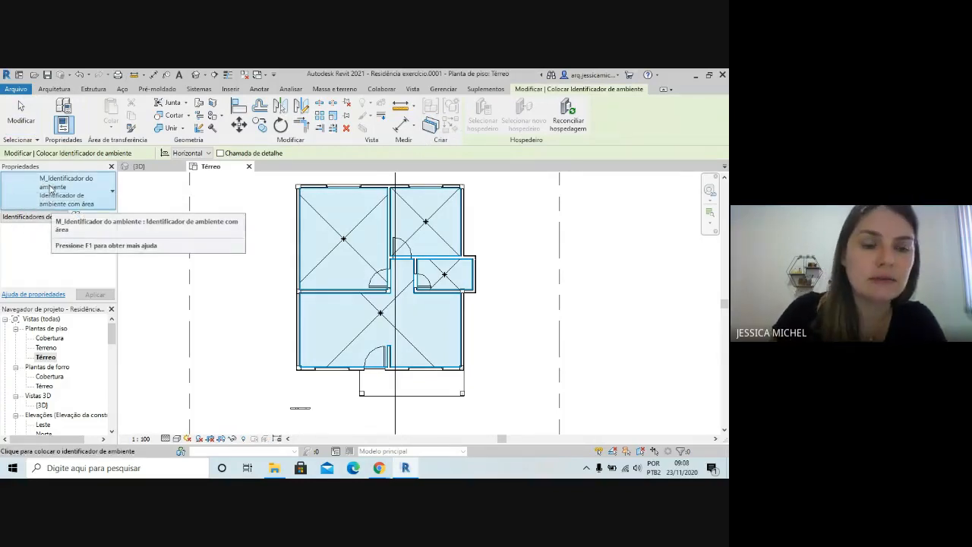
left_click(100, 194)
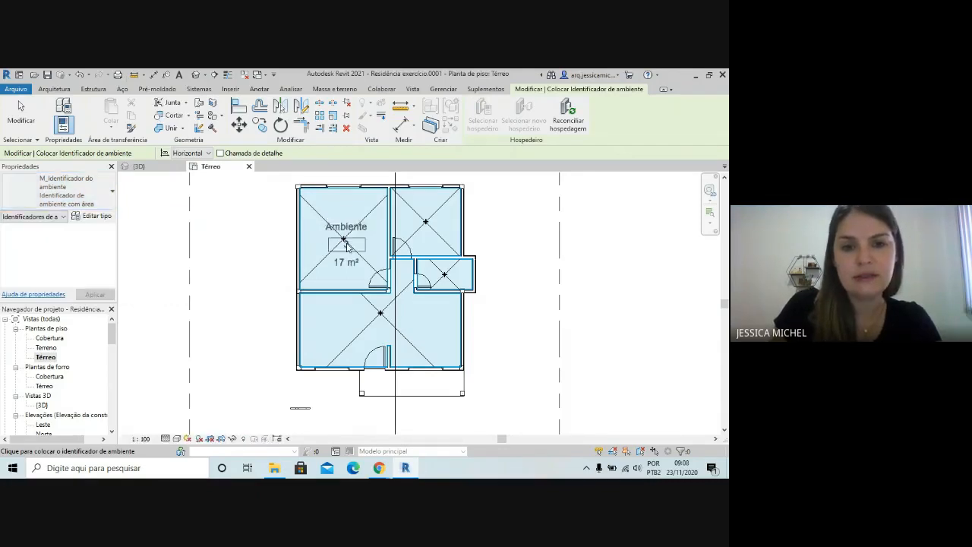
left_click(344, 237)
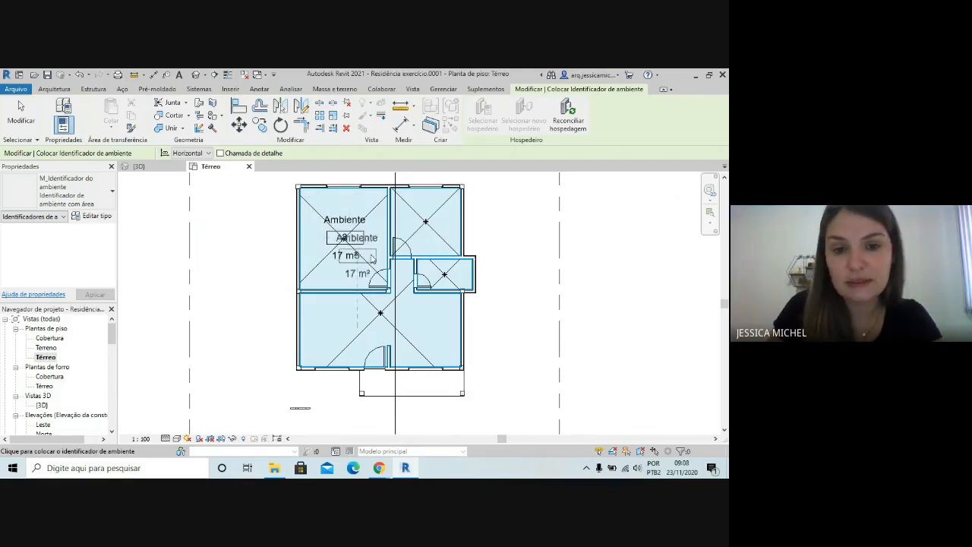
key("r")
key("m")
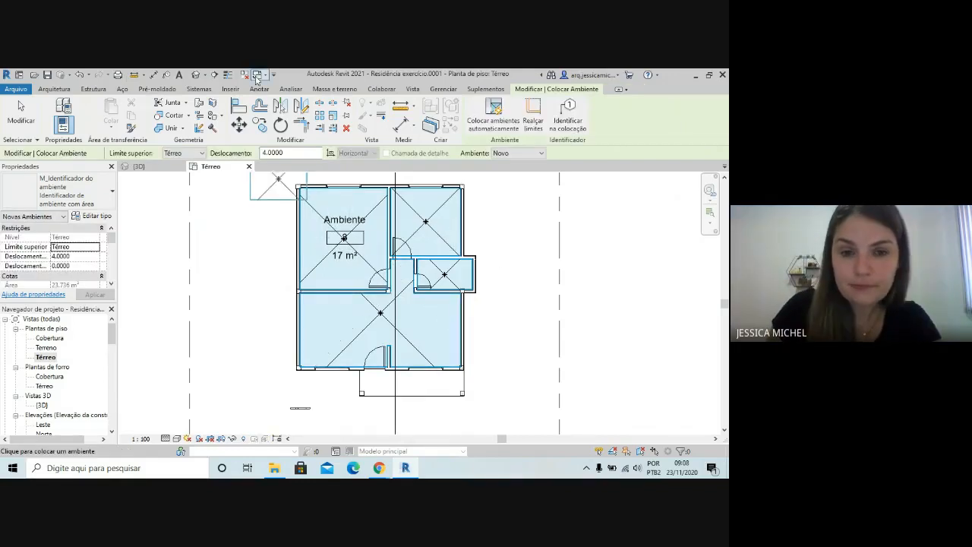
key("Escape")
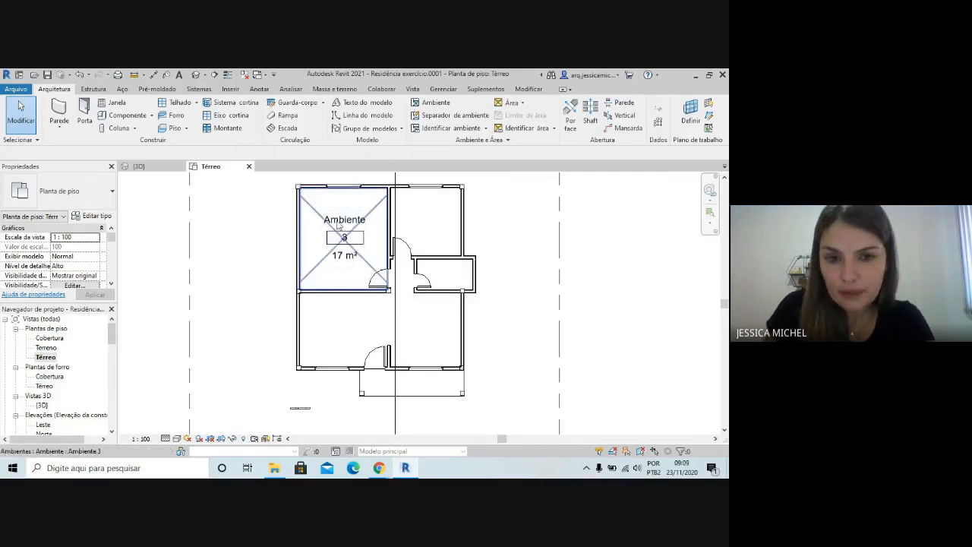
Set the view scale of the Térreo plan to 1 : 50 and check the size of the room tag
scroll(369, 209, "up", 1)
scroll(205, 266, "down", 1)
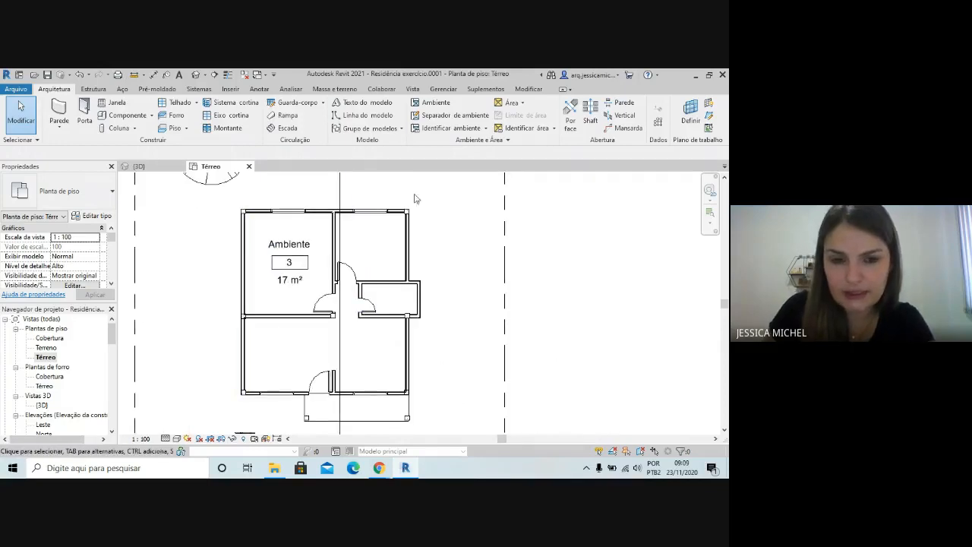
scroll(413, 203, "down", 1)
scroll(289, 213, "up", 1)
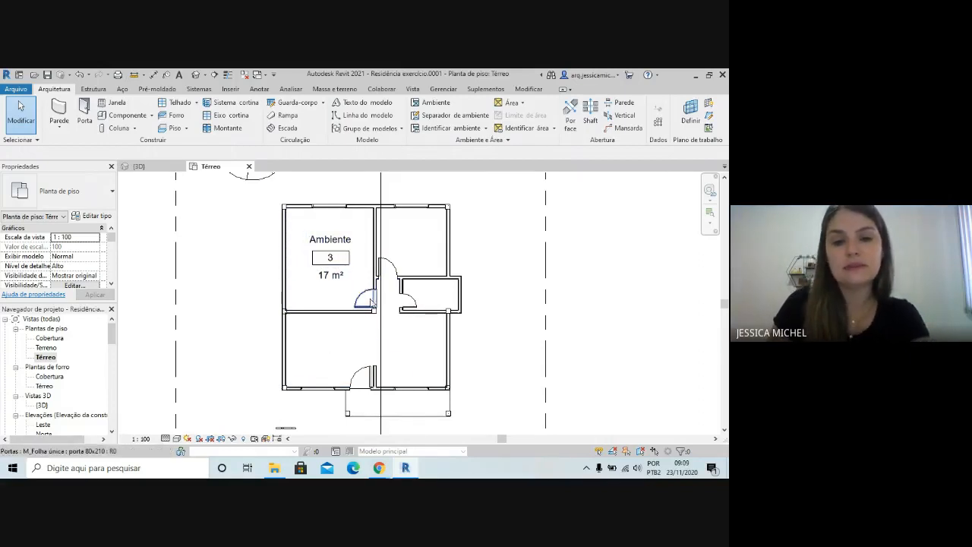
scroll(322, 274, "down", 1)
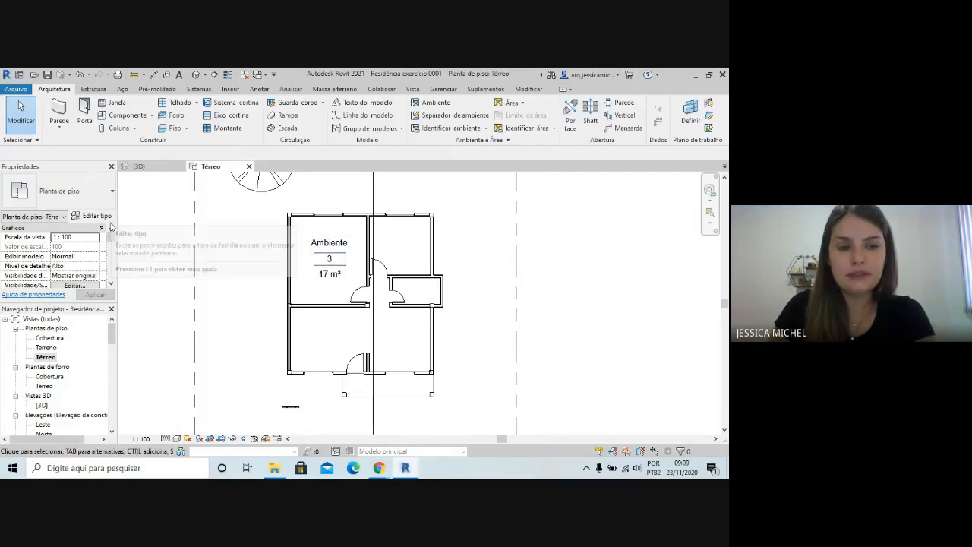
scroll(342, 280, "down", 2)
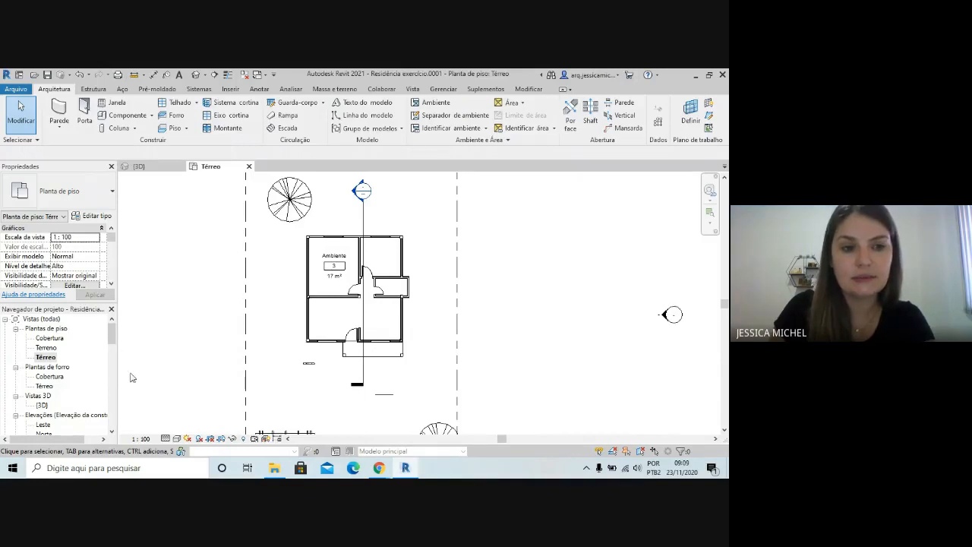
left_click(94, 238)
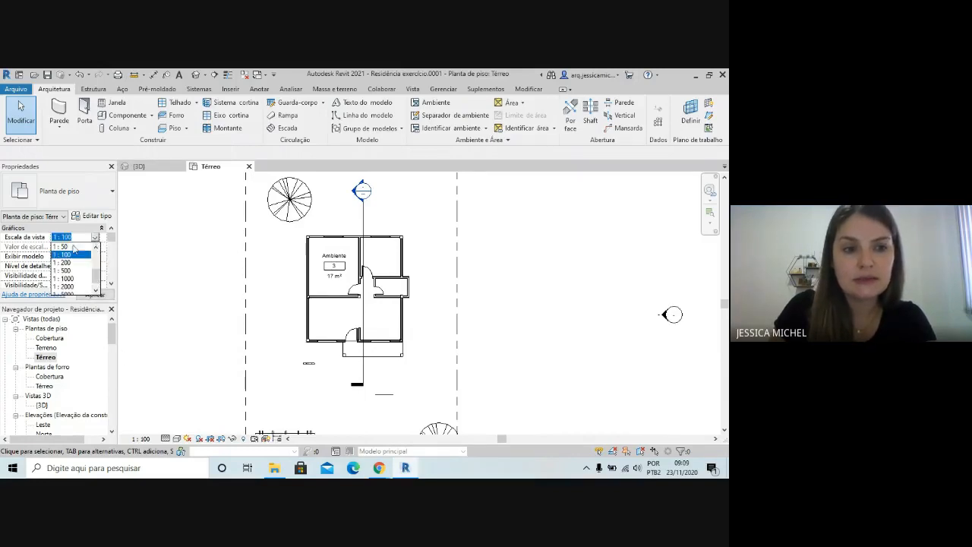
left_click(560, 280)
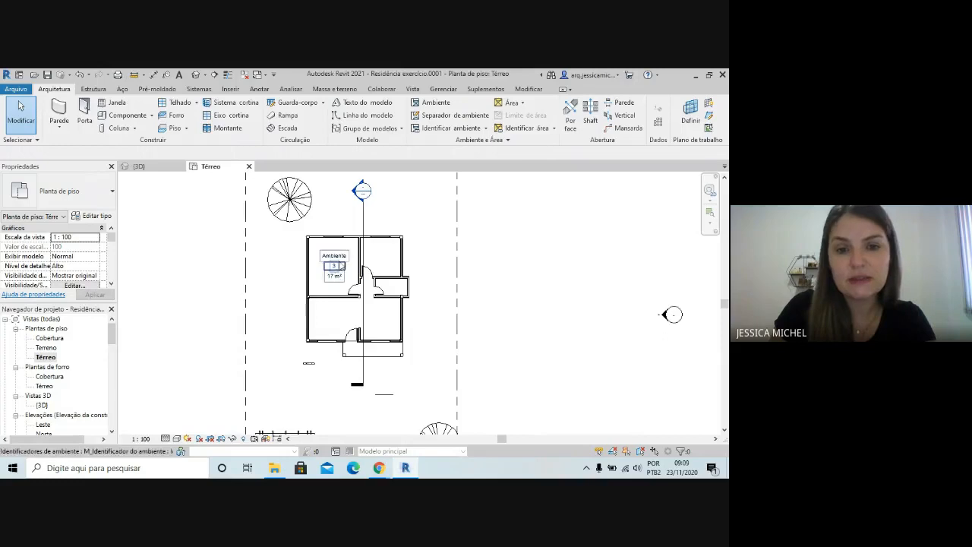
left_click(91, 238)
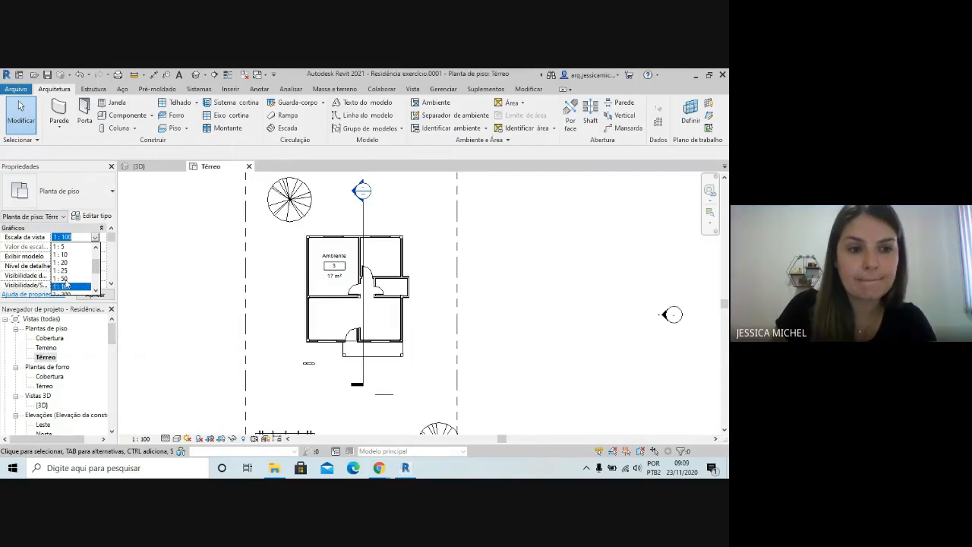
left_click(67, 278)
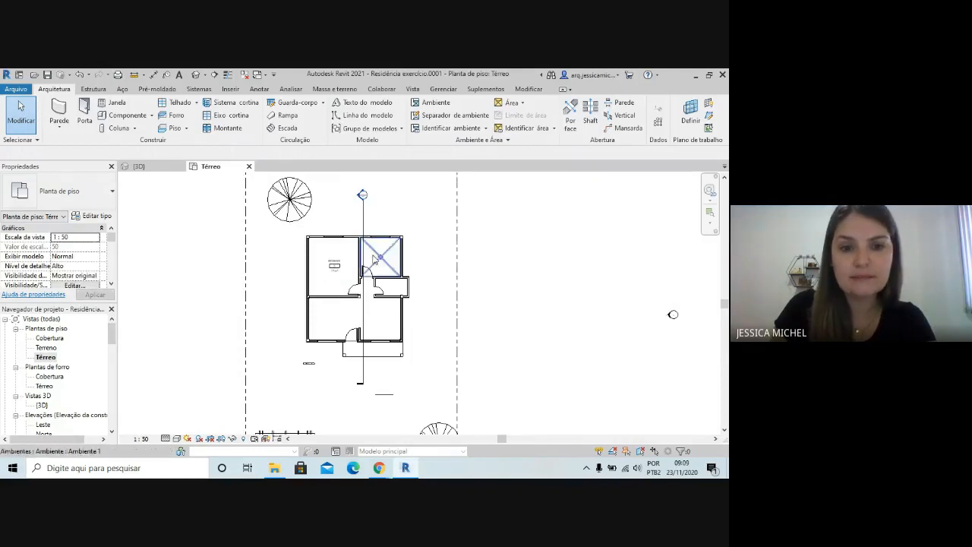
scroll(444, 315, "up", 1)
scroll(334, 296, "up", 4)
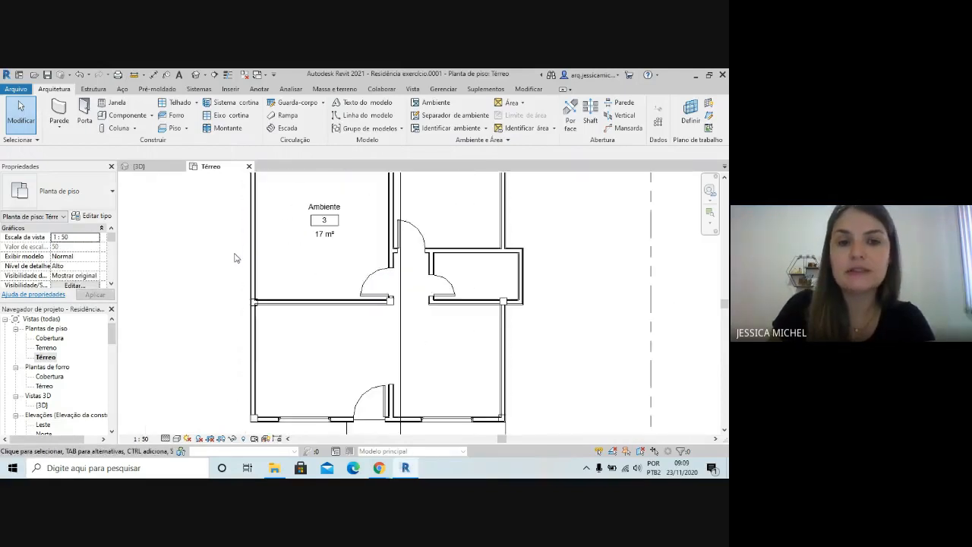
Examine the upper-left room's tag, with its name, number and area, against the Térreo floor plan at 1 : 50
scroll(422, 242, "down", 2)
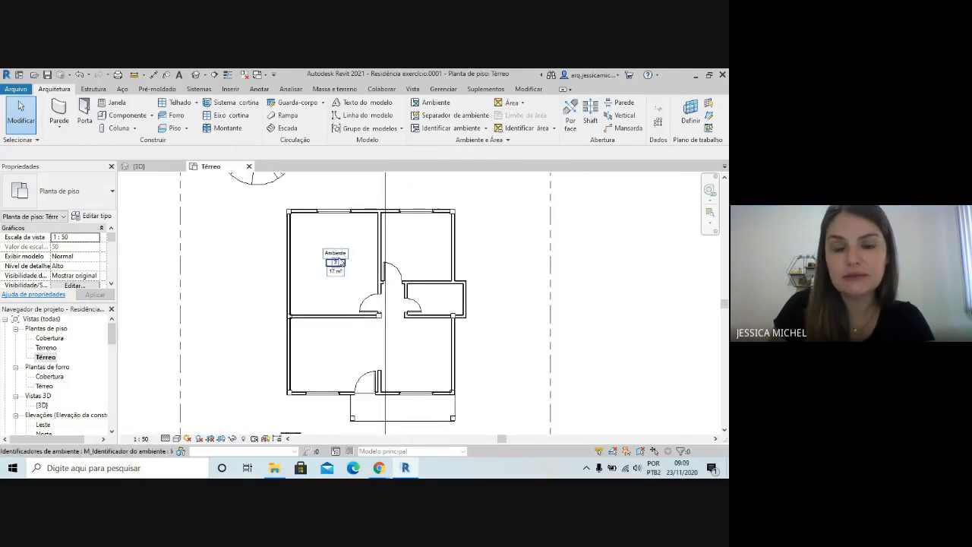
scroll(349, 256, "up", 5)
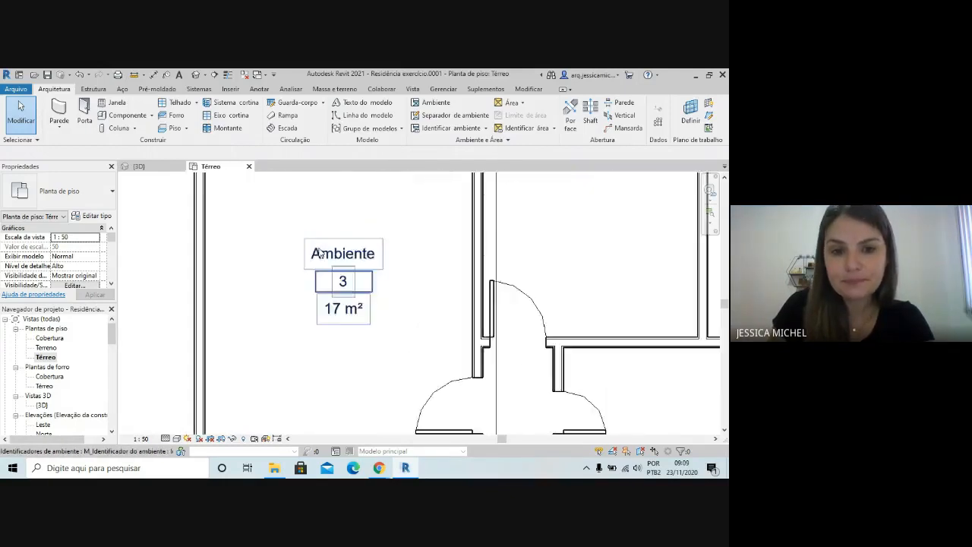
scroll(400, 274, "down", 3)
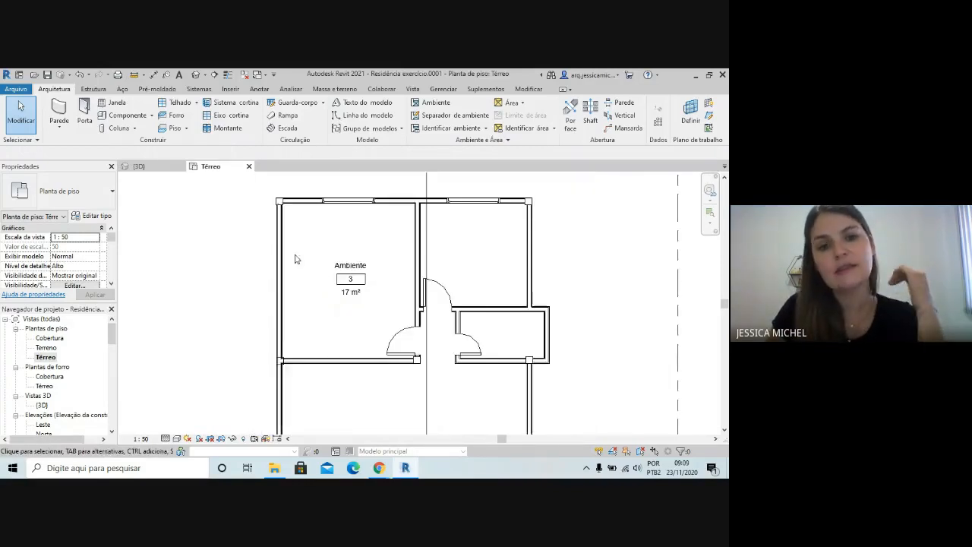
scroll(378, 231, "down", 1)
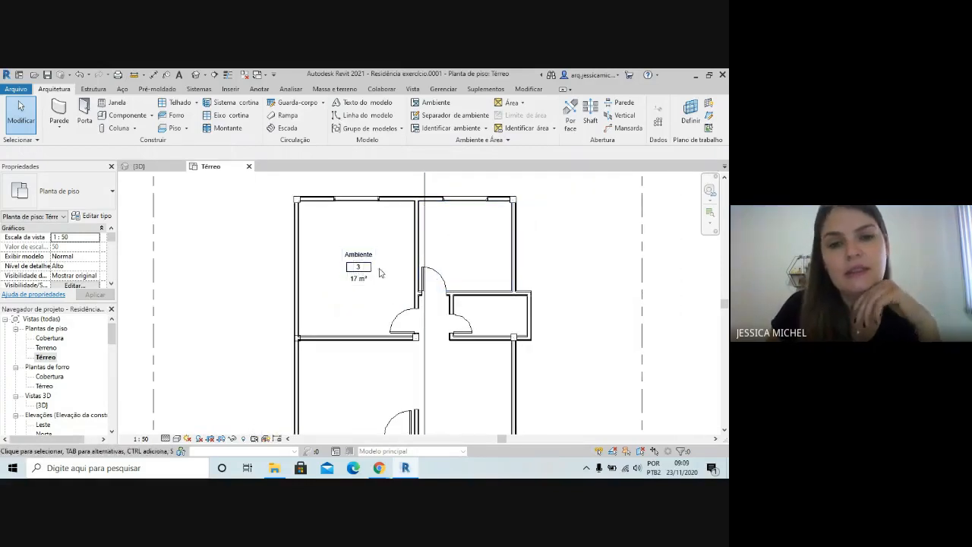
scroll(238, 297, "down", 2)
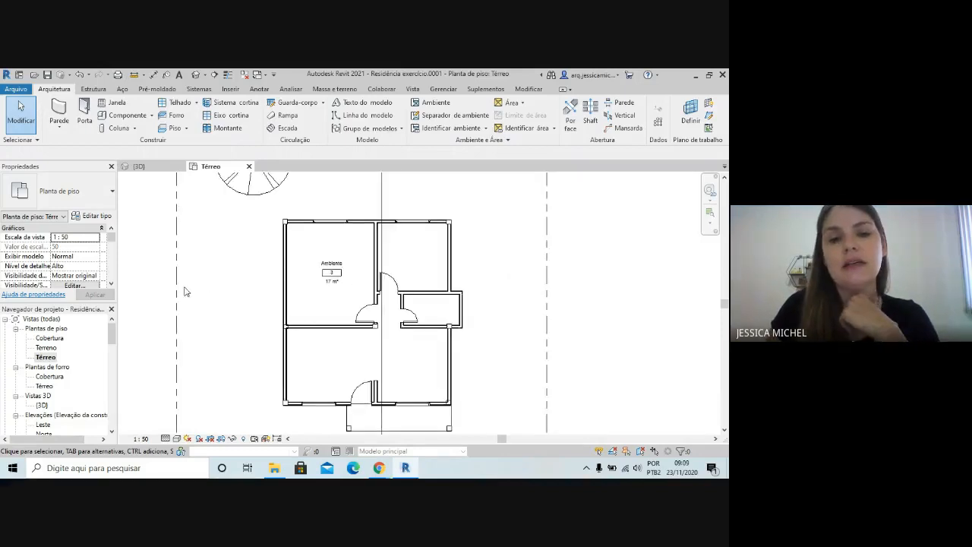
scroll(188, 292, "down", 3)
scroll(290, 308, "down", 2)
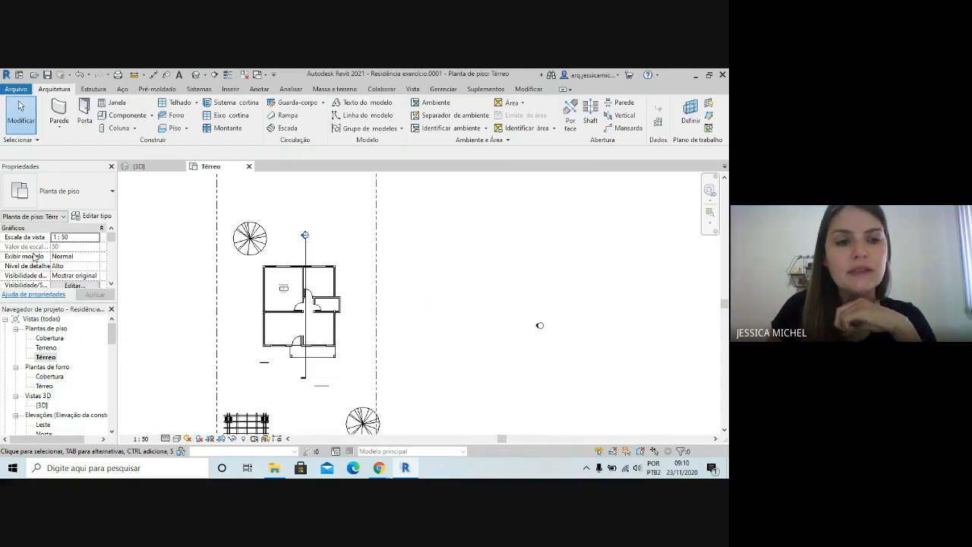
Rename the upper-left room to Dormitório through its room tag
scroll(278, 302, "up", 5)
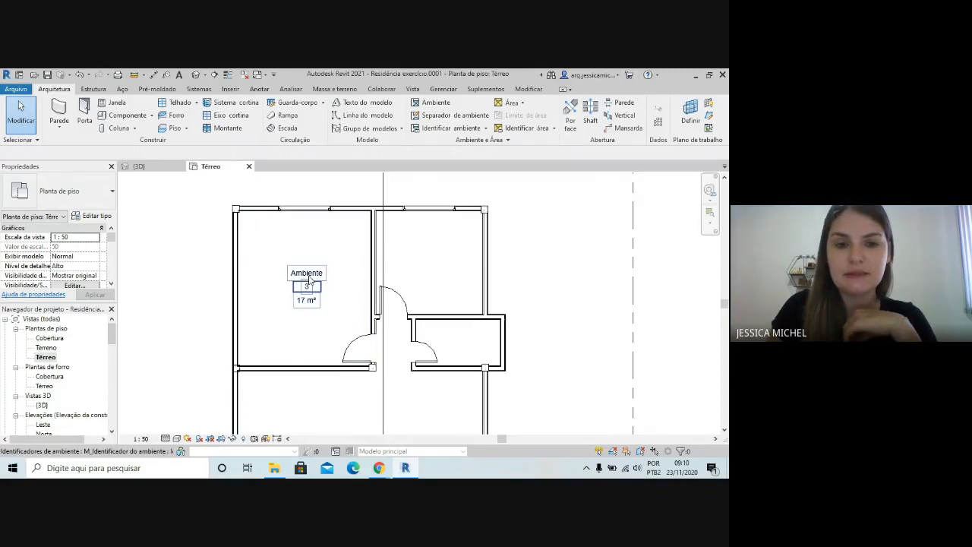
left_click(308, 274)
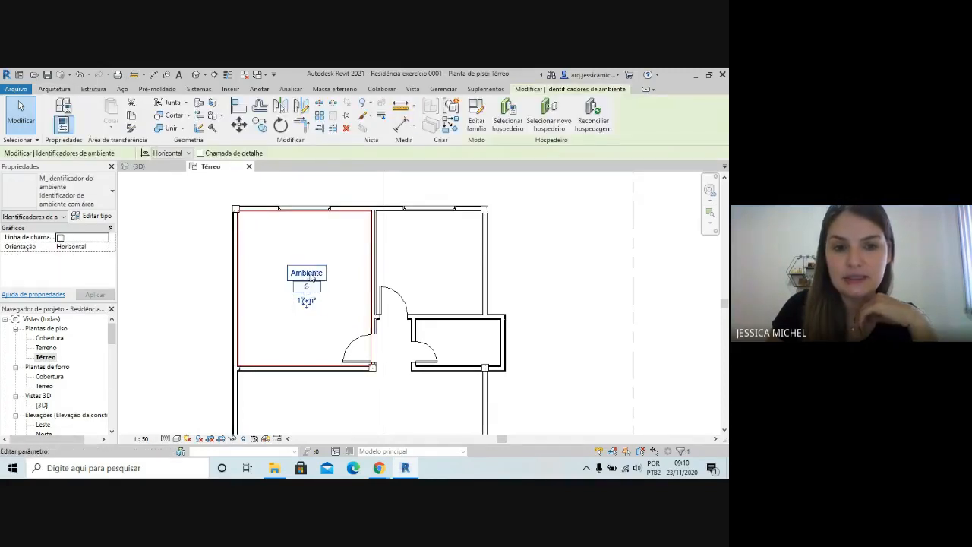
left_click(306, 272)
scroll(306, 288, "up", 2)
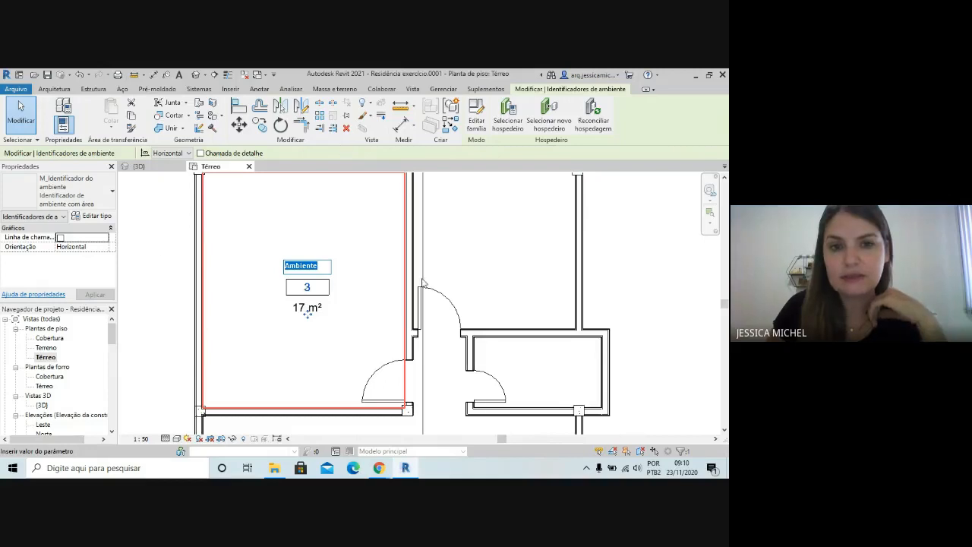
scroll(353, 380, "down", 1)
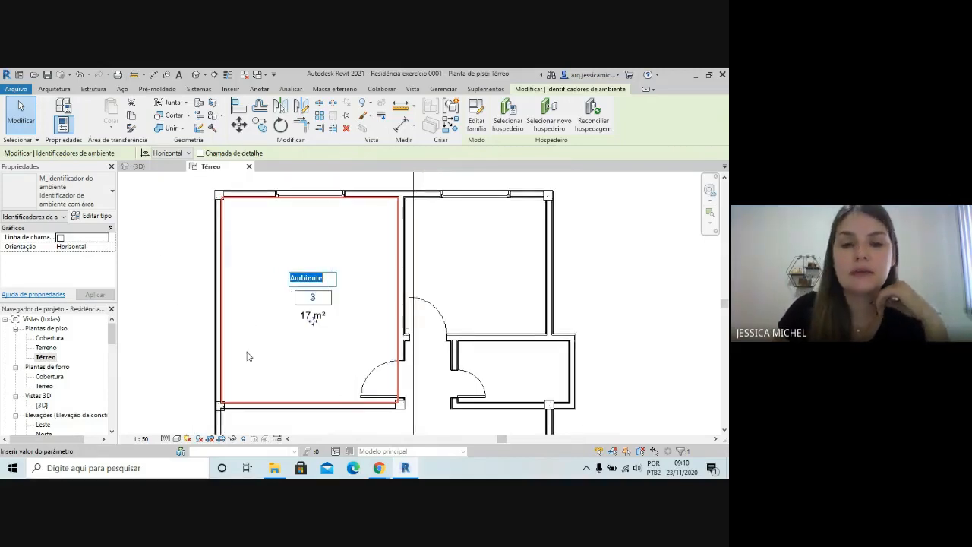
scroll(319, 270, "up", 2)
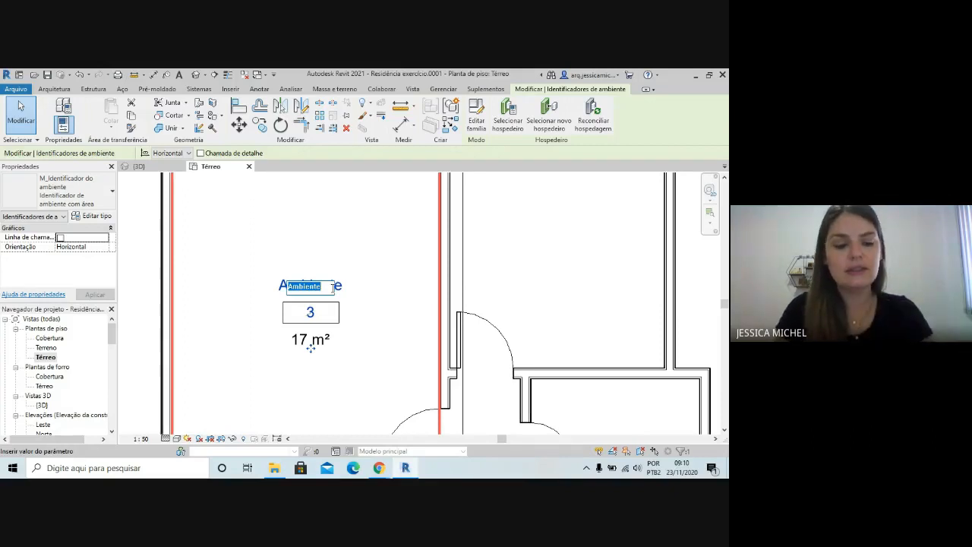
type("Dormitório")
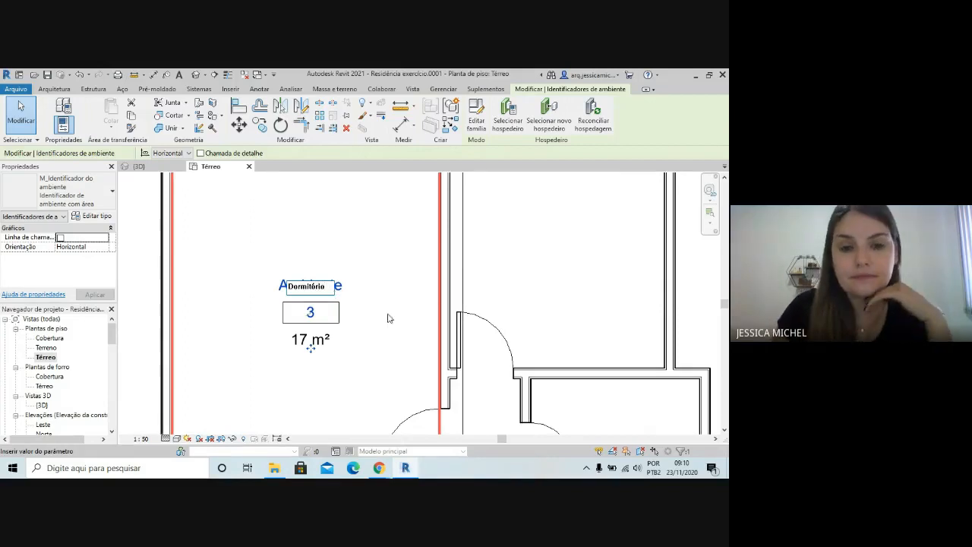
key("Return")
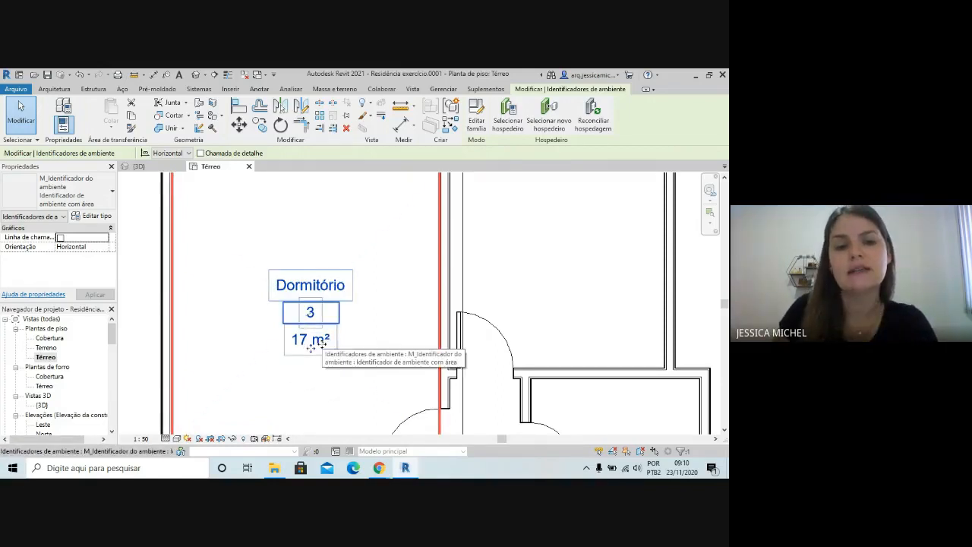
Open the room tag's family for editing and turn on the display of annotation categories in its sheet view
scroll(318, 343, "down", 3)
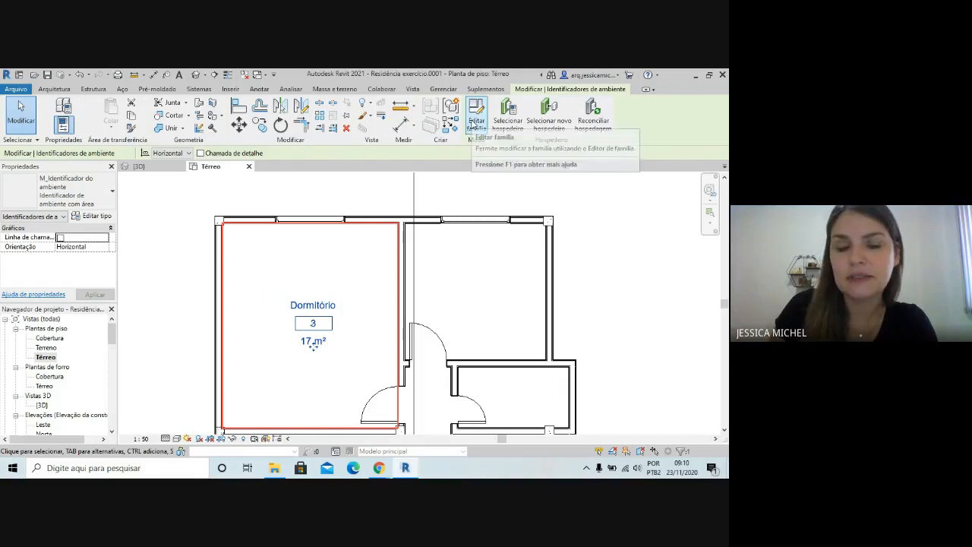
left_click(475, 131)
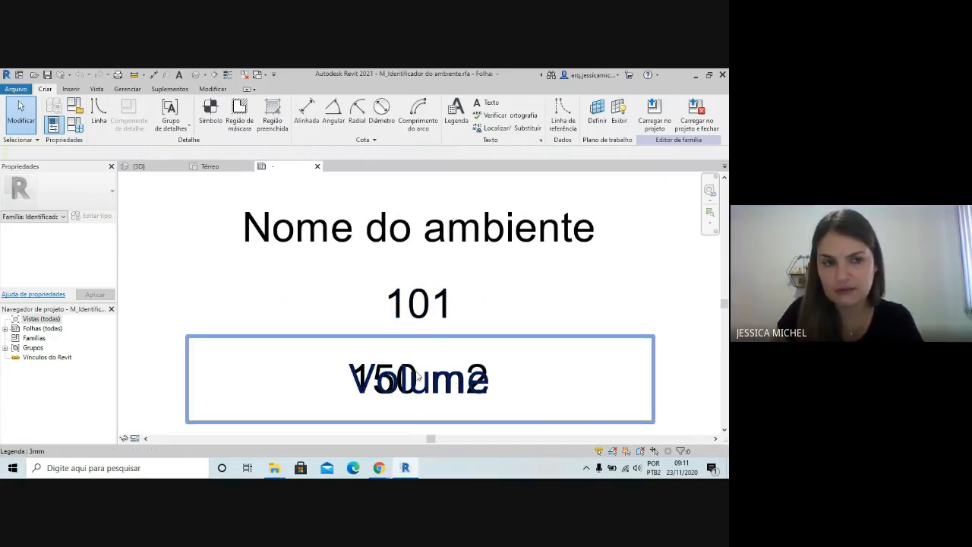
mouse_move(274, 468)
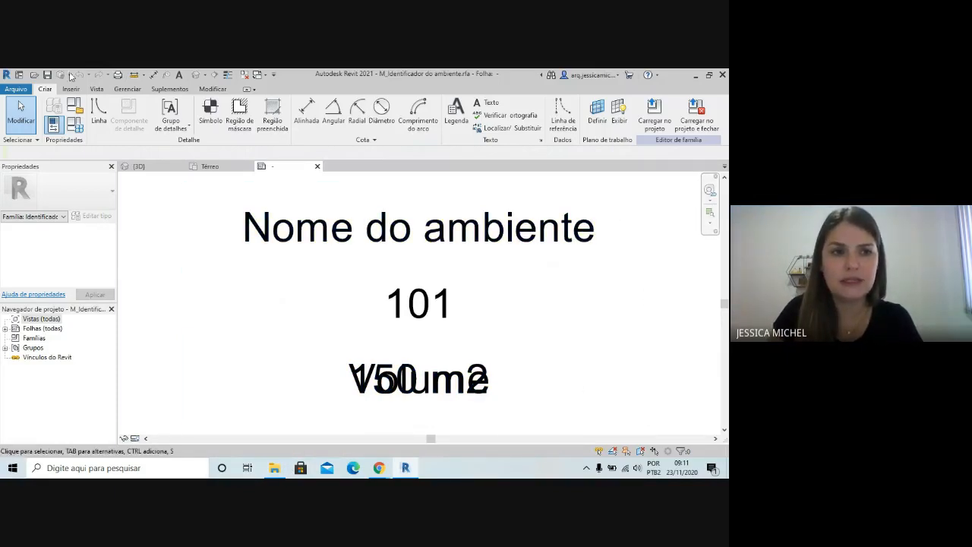
left_click(96, 88)
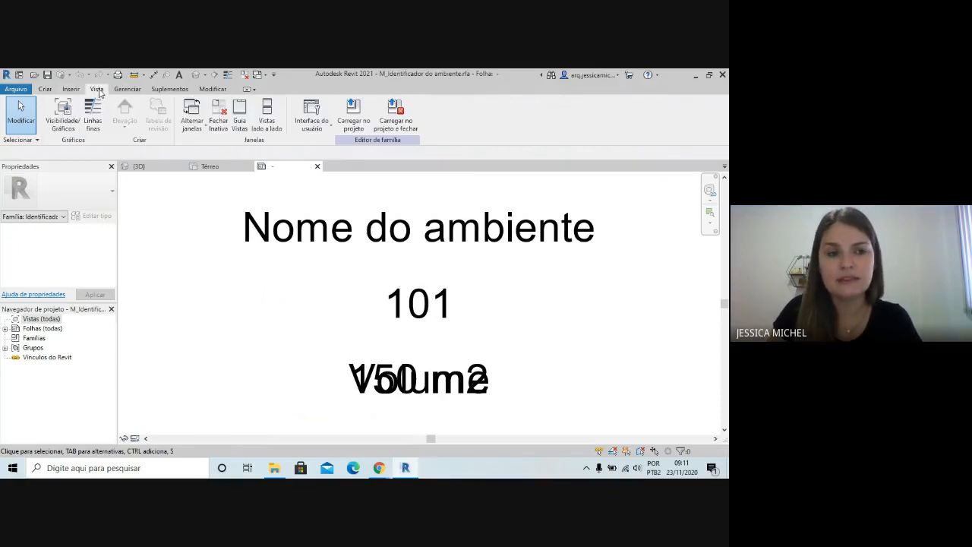
left_click(67, 115)
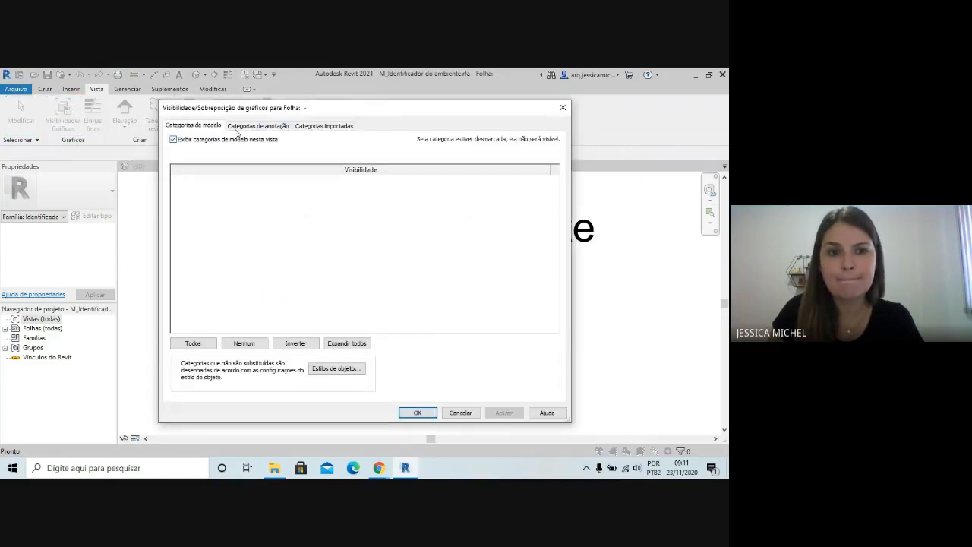
left_click(241, 127)
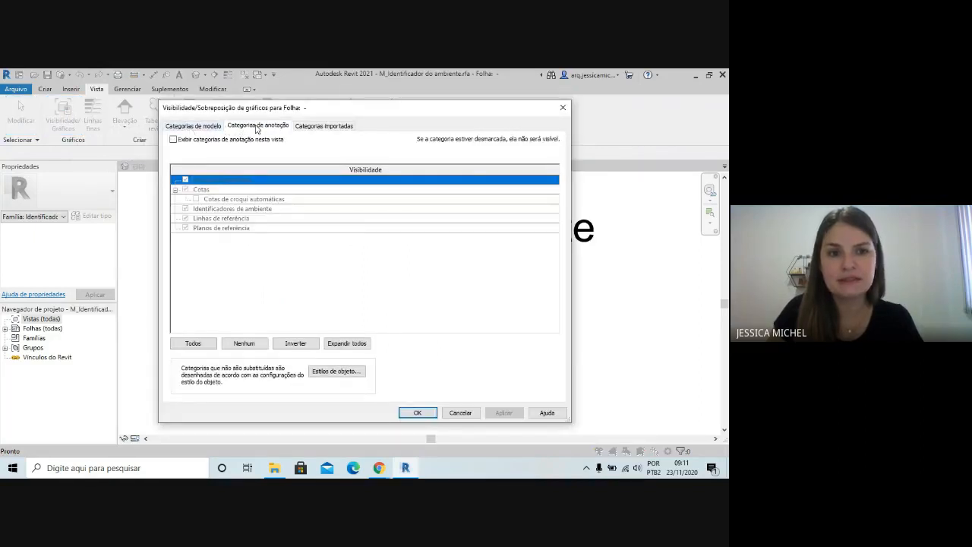
left_click(174, 140)
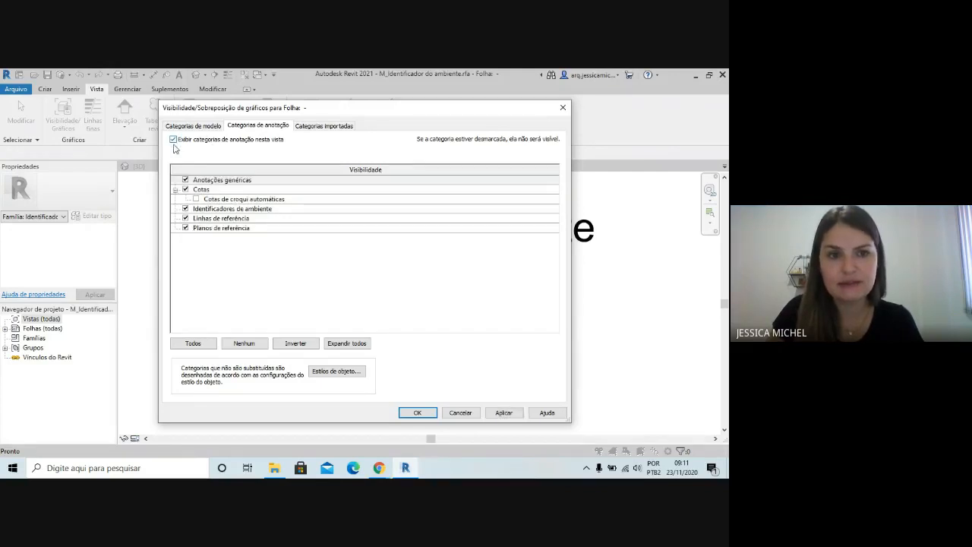
left_click(418, 412)
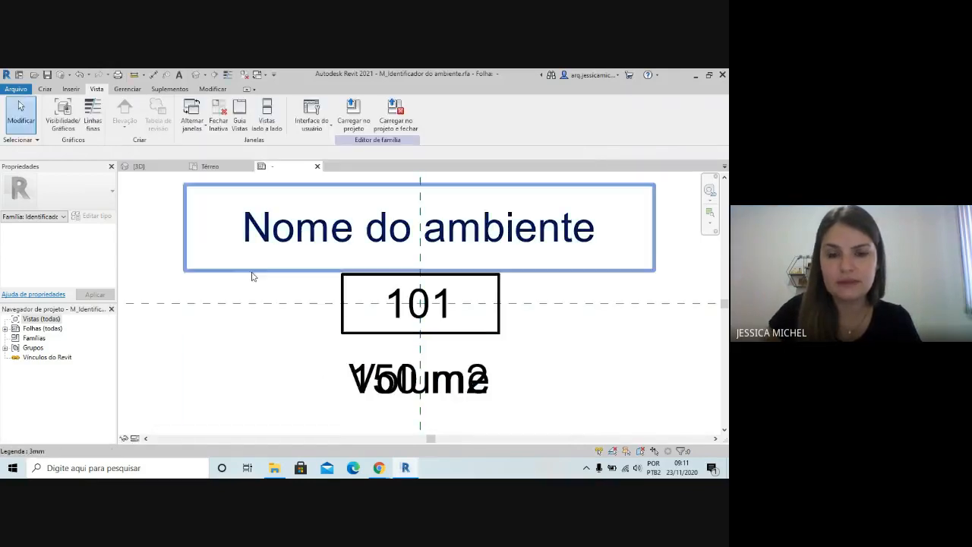
scroll(160, 275, "down", 2)
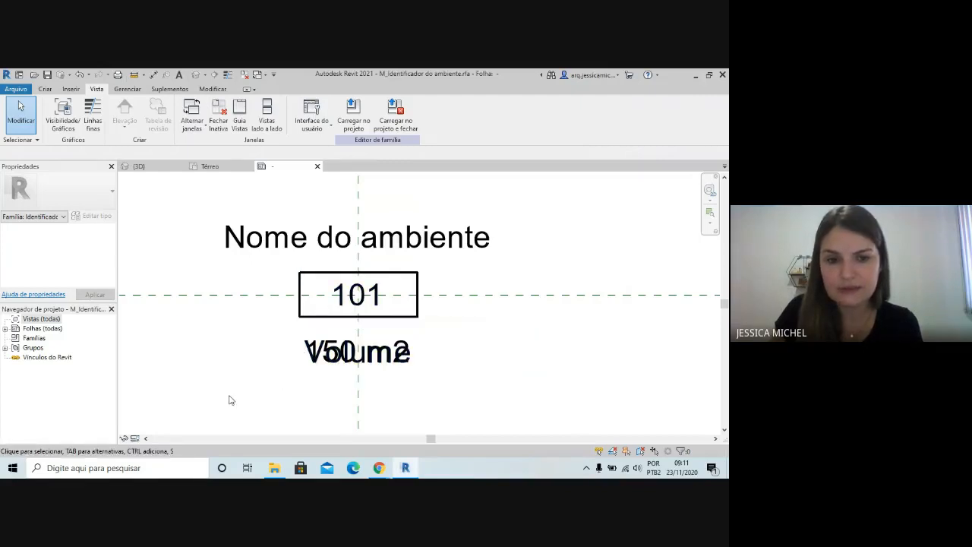
left_click(268, 271)
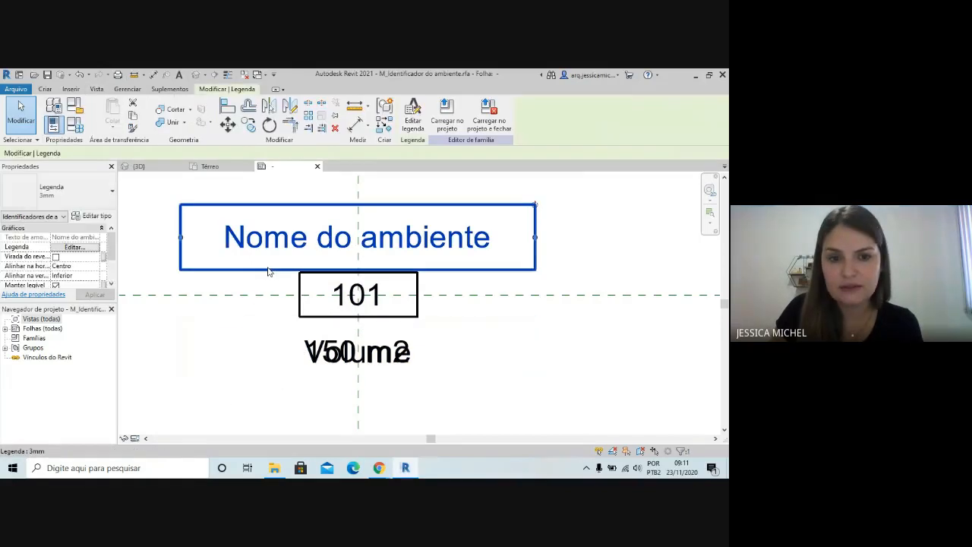
left_click(264, 282)
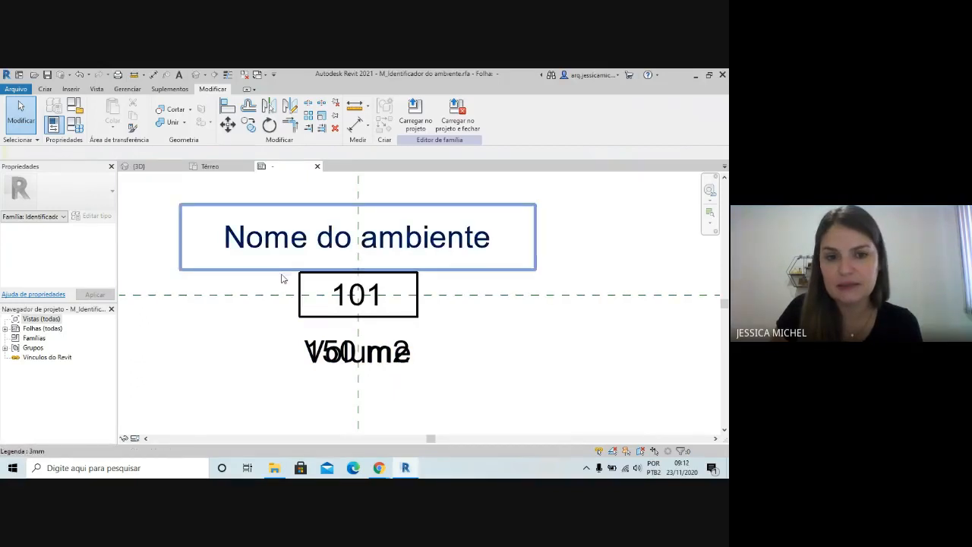
left_click_drag(281, 279, 268, 261)
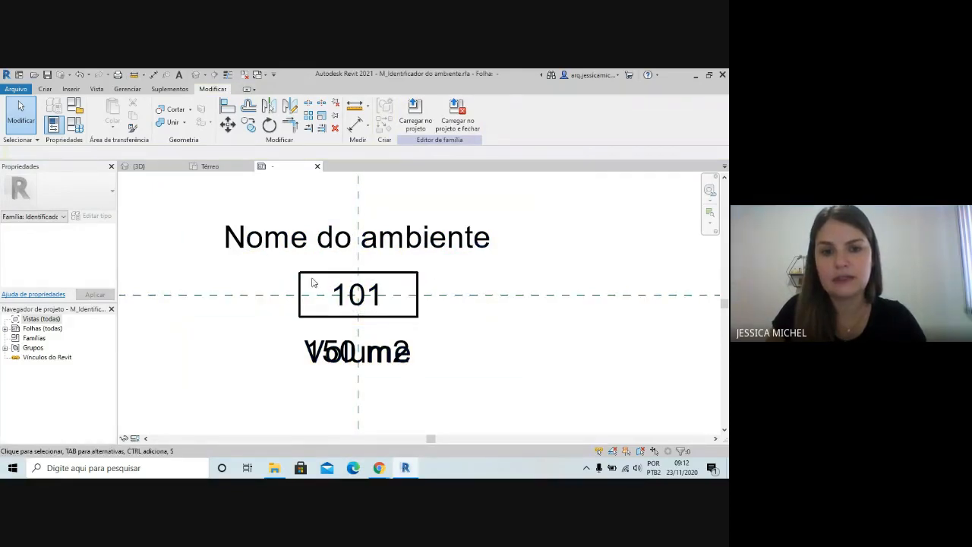
left_click(288, 277)
key("Escape")
Delete the room number label 101 and the four lines of the rectangular frame around it
left_click_drag(289, 278, 434, 326)
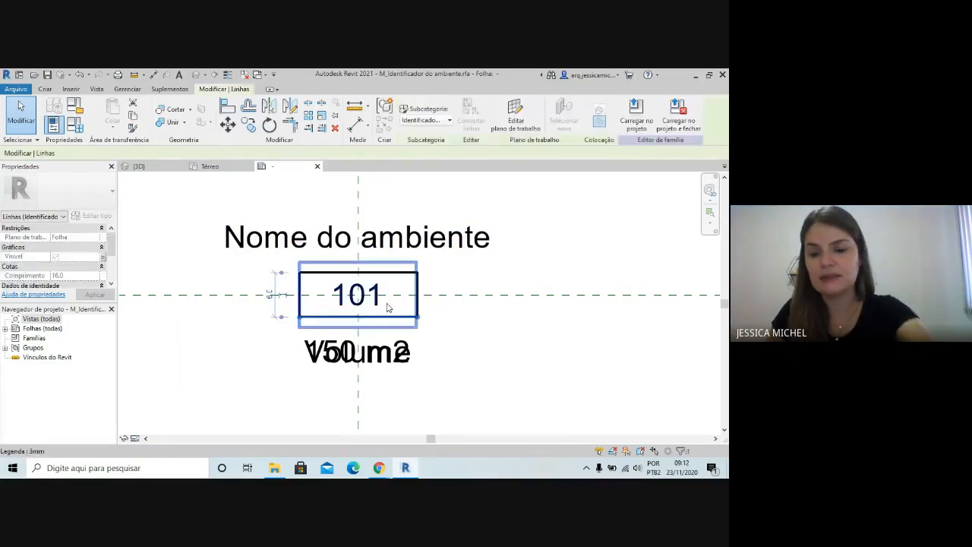
key("Delete")
left_click(388, 304)
key("Delete")
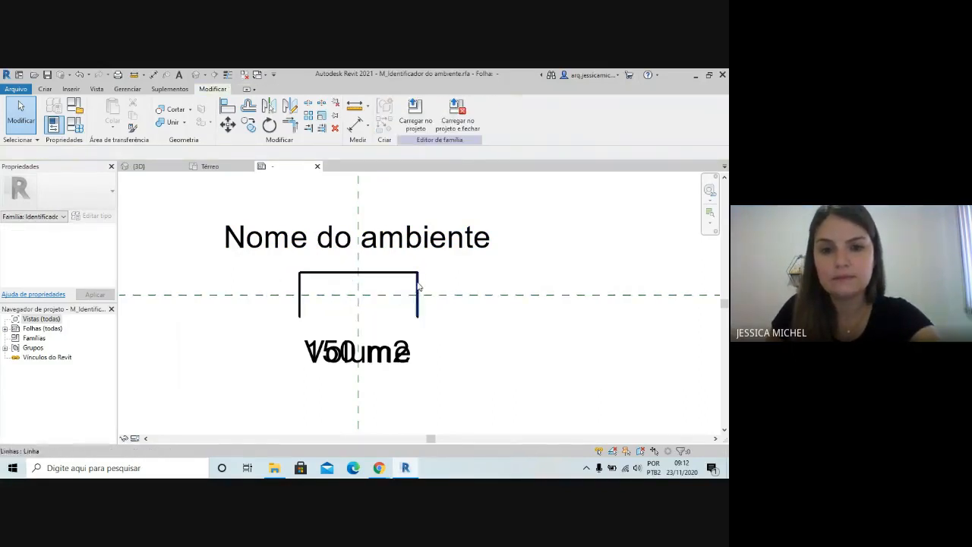
left_click(418, 286)
key("Delete")
left_click(339, 273)
key("Delete")
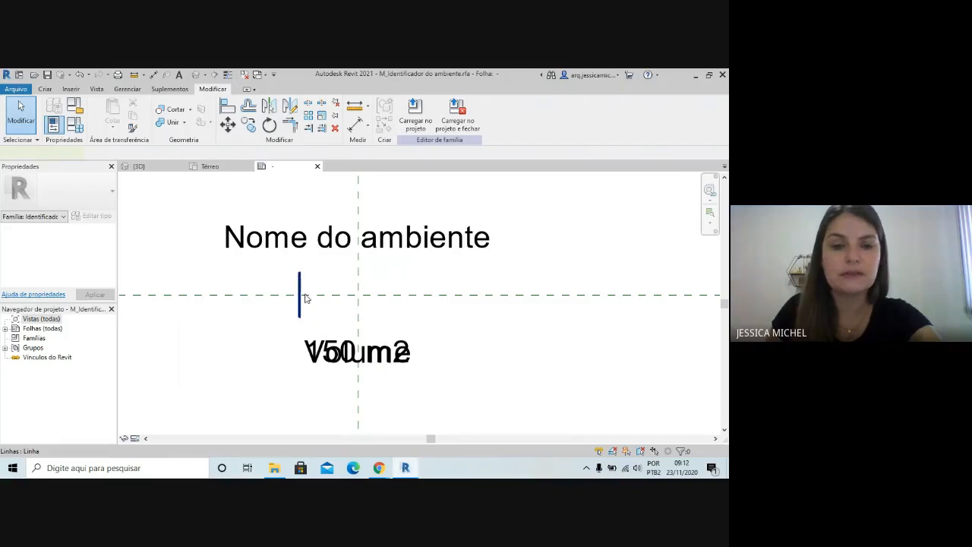
key("Delete")
Move the Nome do ambiente label straight down to just above the horizontal reference plane
left_click(415, 244)
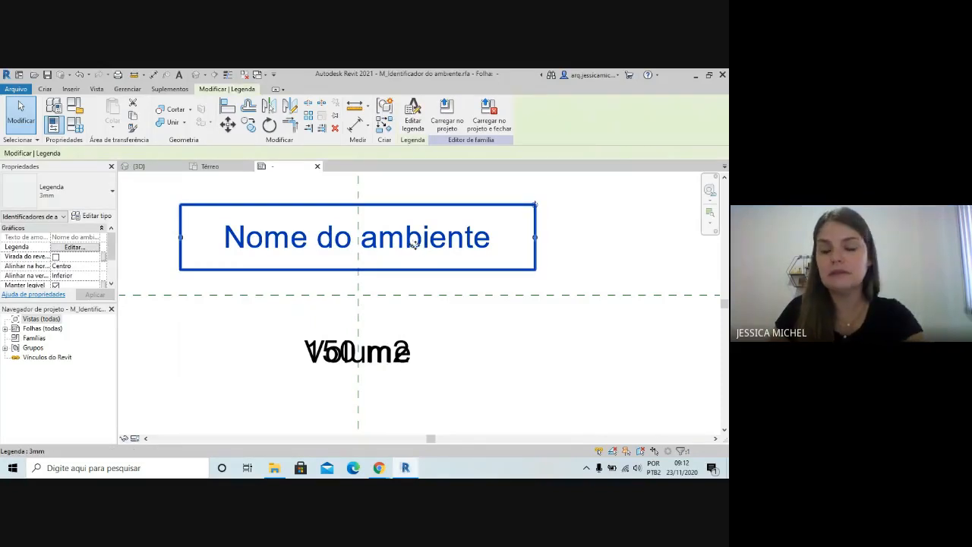
left_click_drag(414, 245, 508, 313)
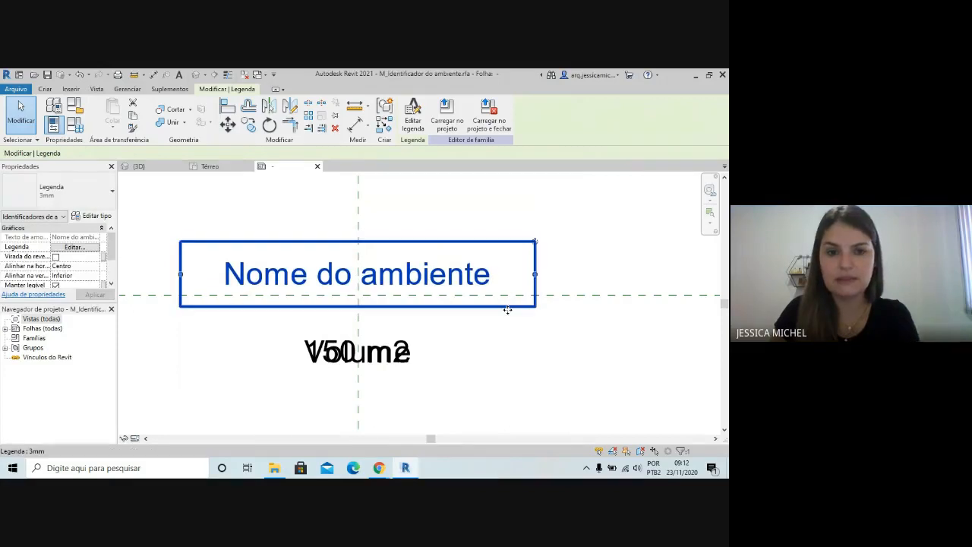
left_click_drag(369, 293, 448, 306)
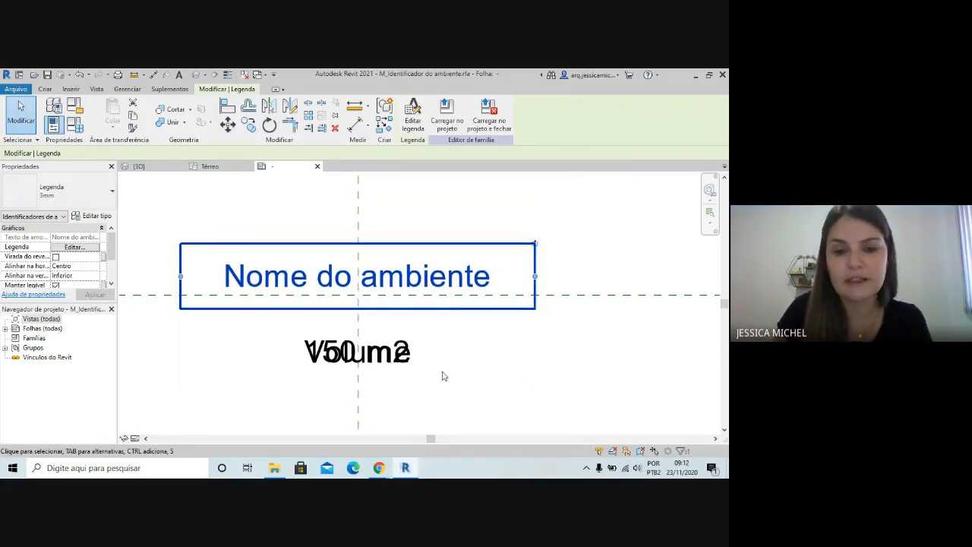
Delete the Volume label and move the 150 m2 area label up to sit close beneath the room name
left_click(396, 362)
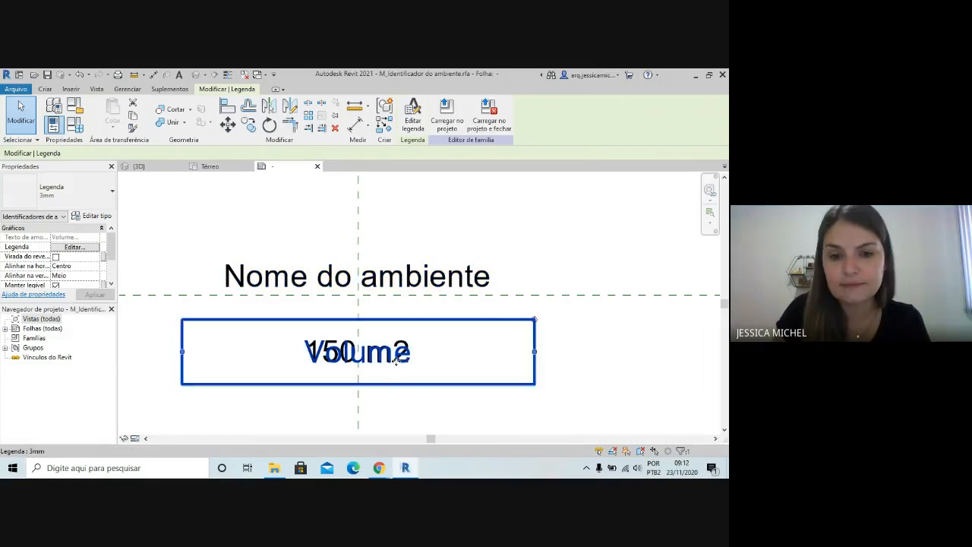
left_click(434, 406)
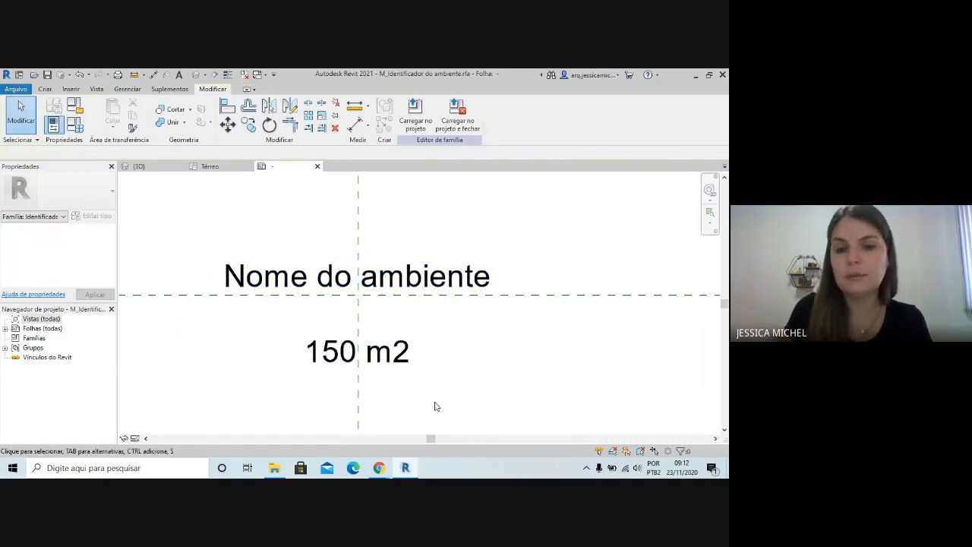
left_click(403, 371)
key("Up")
key("Up")
key("Up")
key("Up")
key("Up")
key("Up")
key("Up")
key("Up")
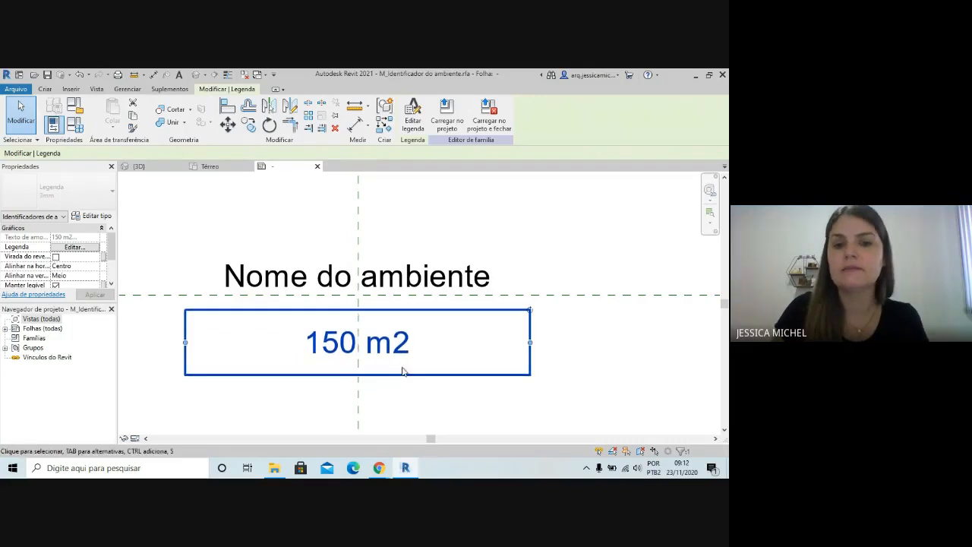
key("Up")
key("Up")
key("Up")
key("Up")
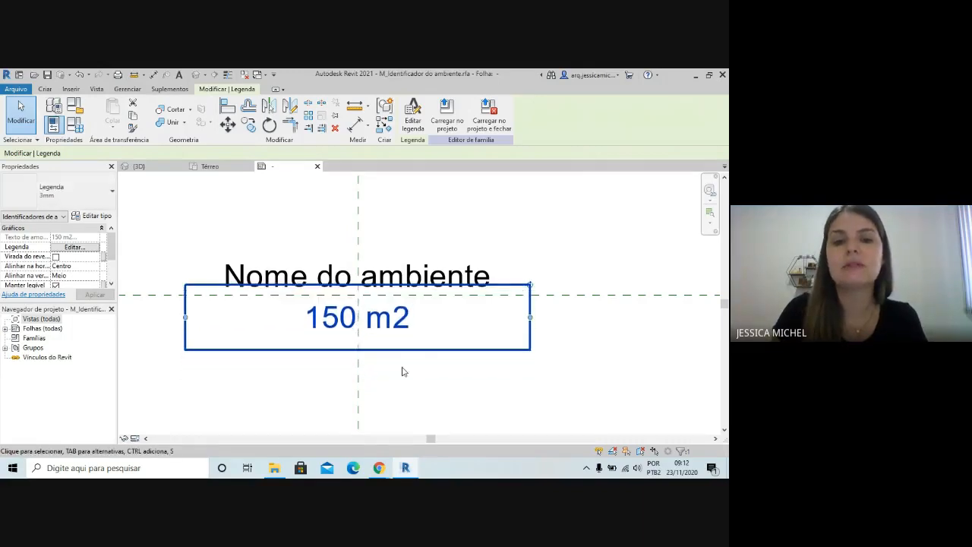
Nudge the area label up slightly and give it the prefix "Área:" and the sample value 150 m²
key("Up")
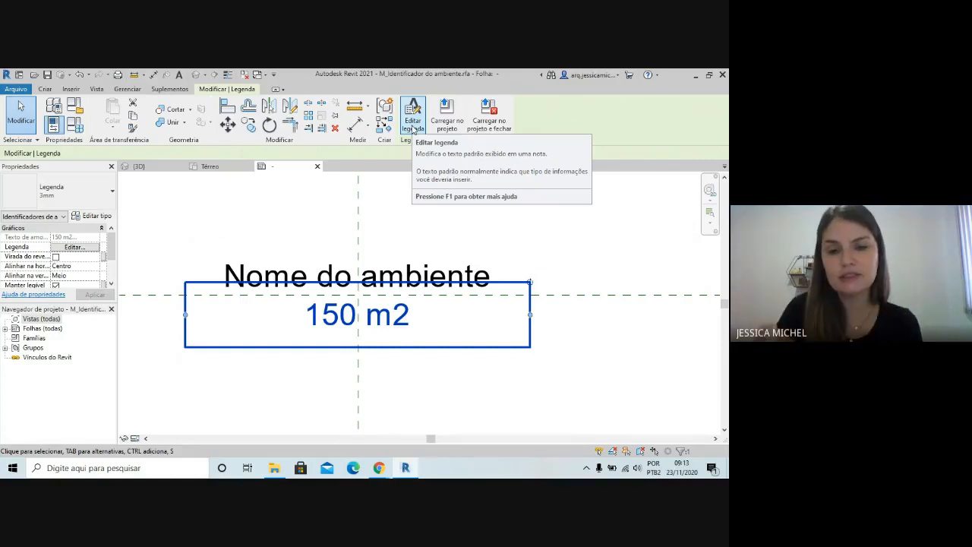
left_click(404, 124)
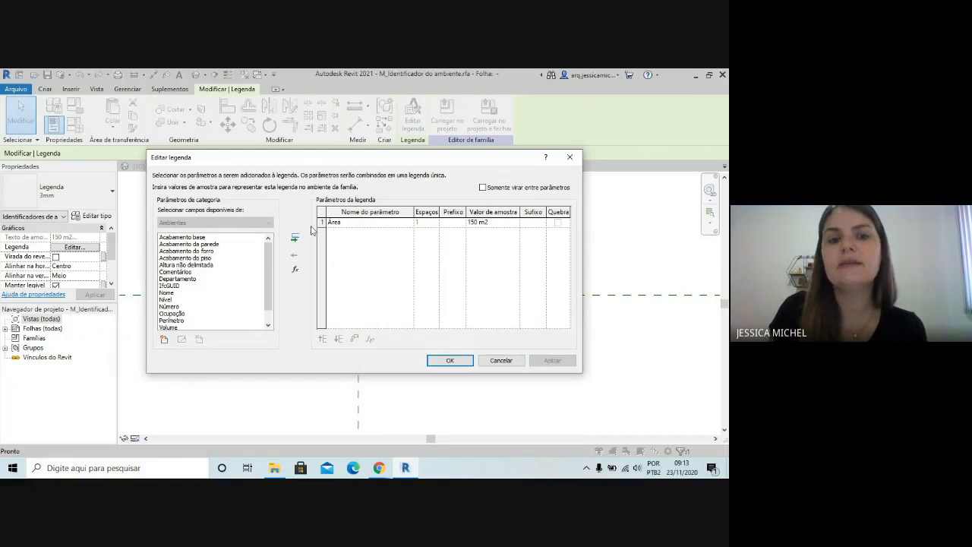
scroll(270, 303, "down", 1)
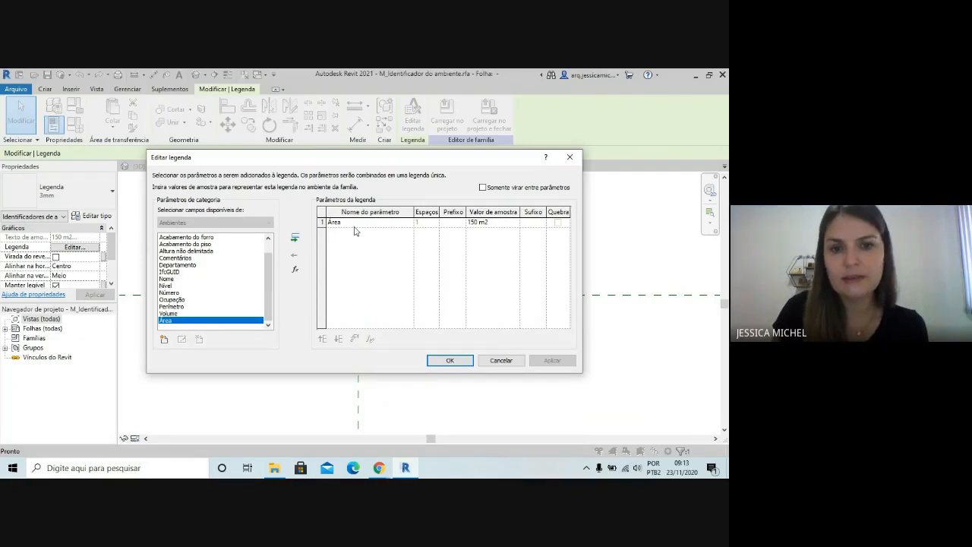
left_click(450, 224)
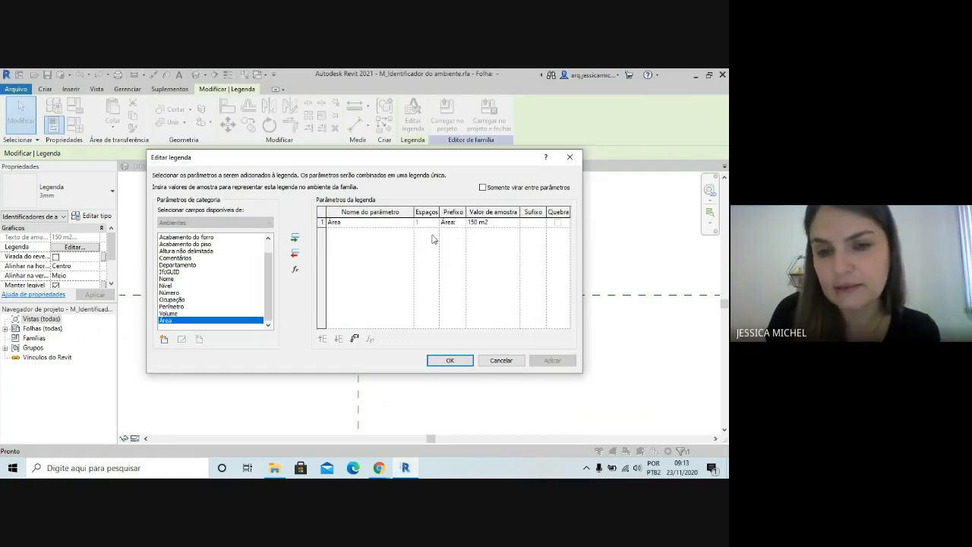
left_click(489, 223)
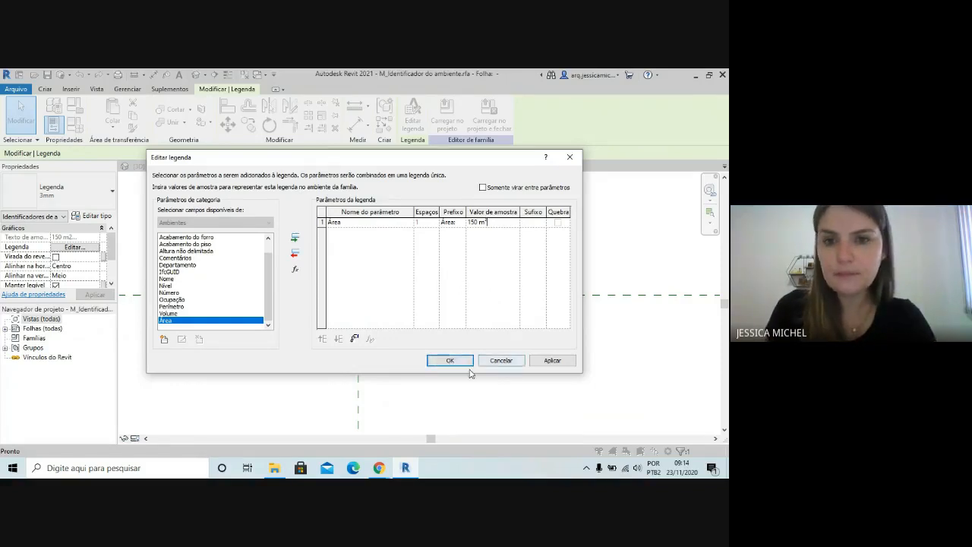
left_click(444, 362)
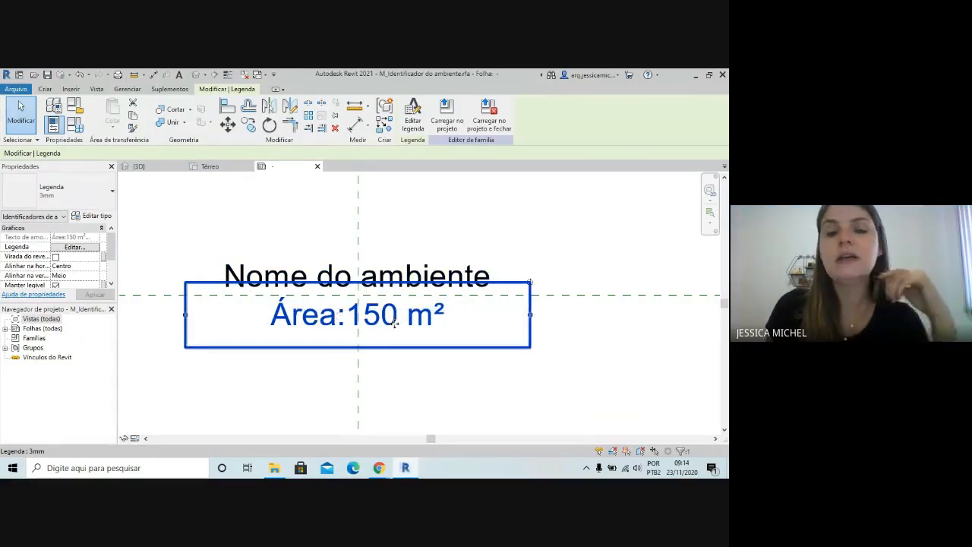
left_click(549, 208)
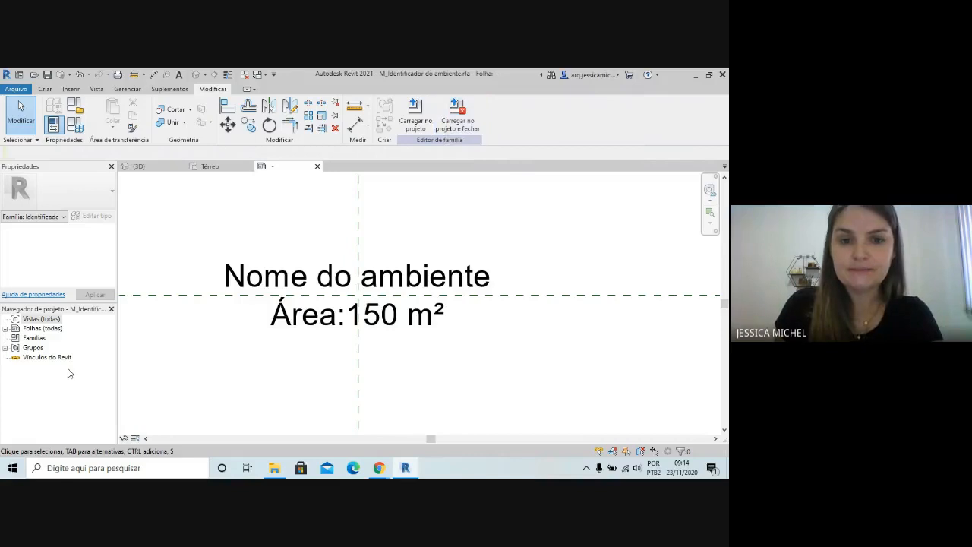
Load the edited tag family into the project, replacing the existing version without its parameter values
left_click(413, 116)
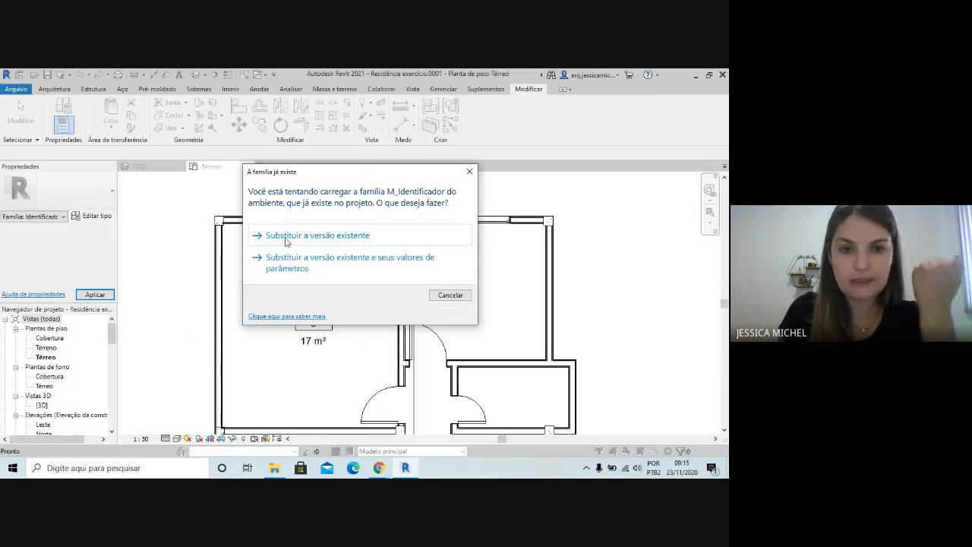
left_click(330, 240)
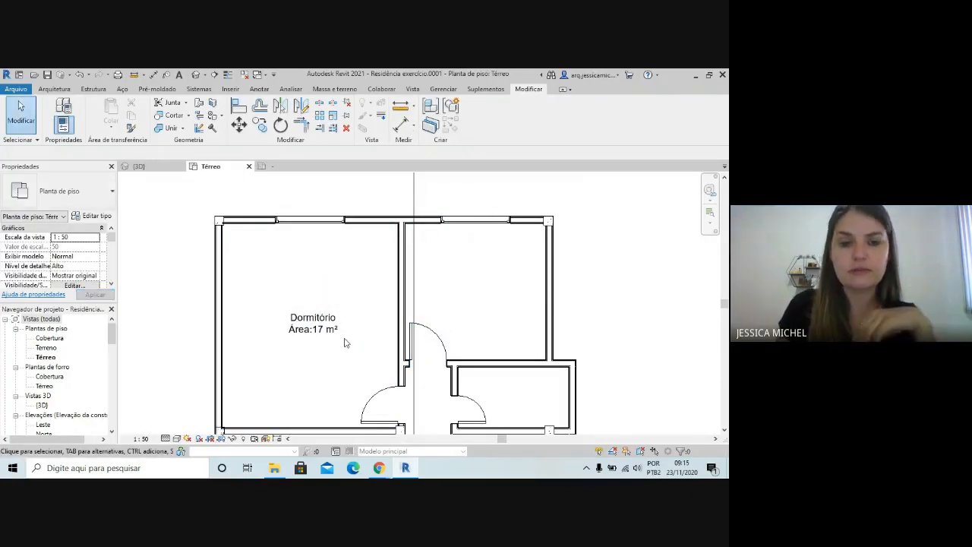
scroll(391, 197, "down", 3)
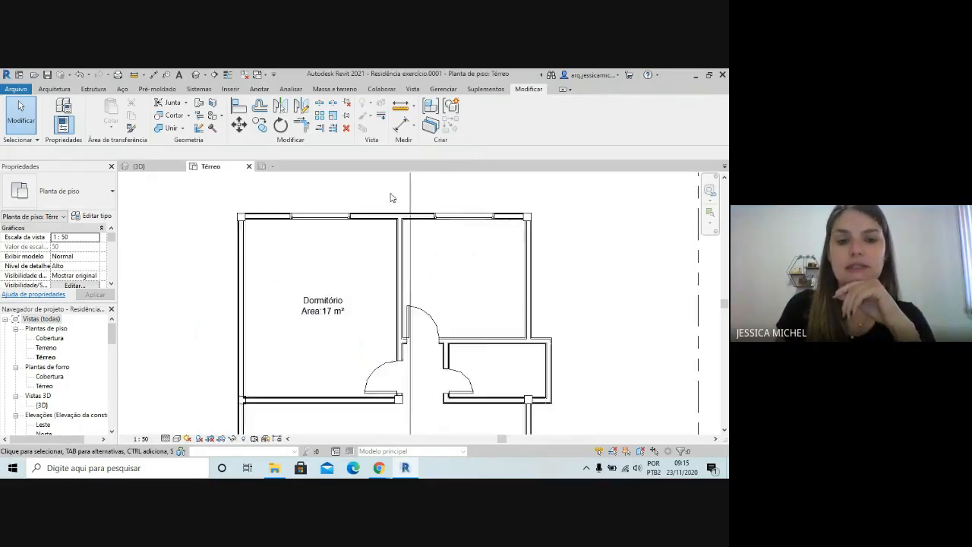
scroll(561, 349, "up", 2)
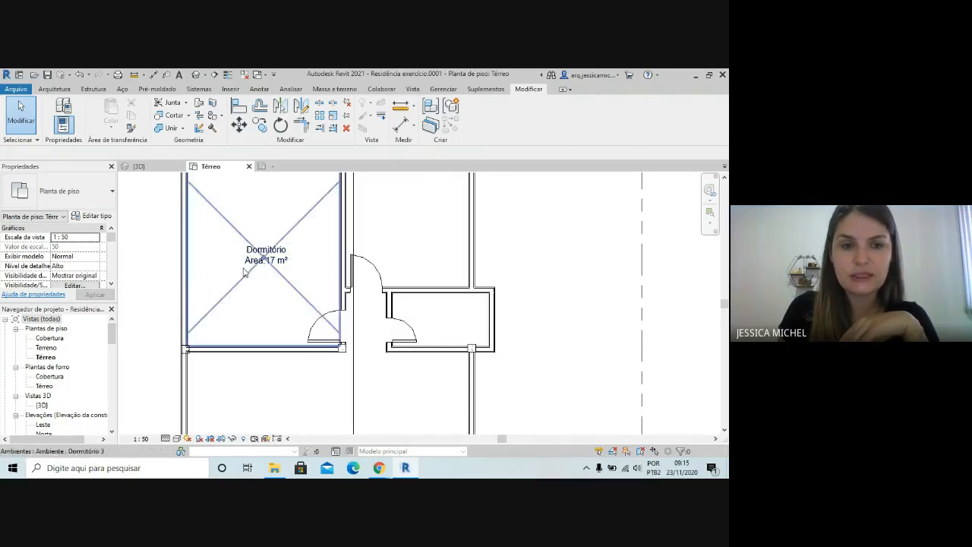
scroll(418, 235, "down", 2)
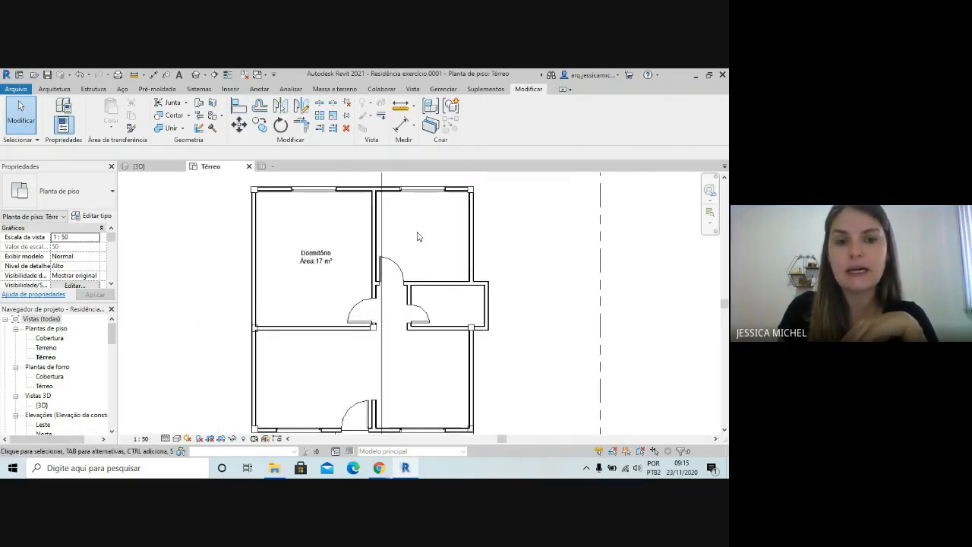
scroll(312, 266, "up", 2)
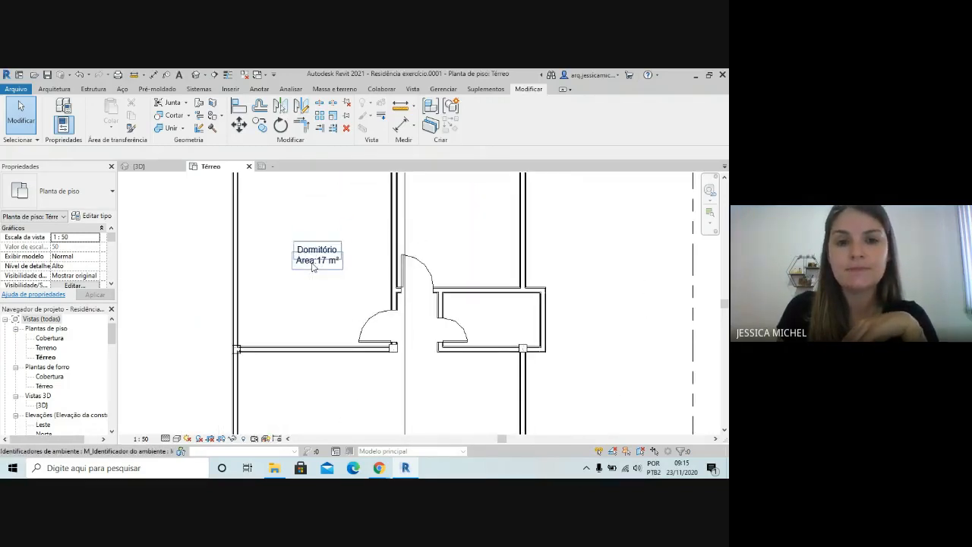
Reopen the Dormitório room tag's family for editing
left_click(312, 266)
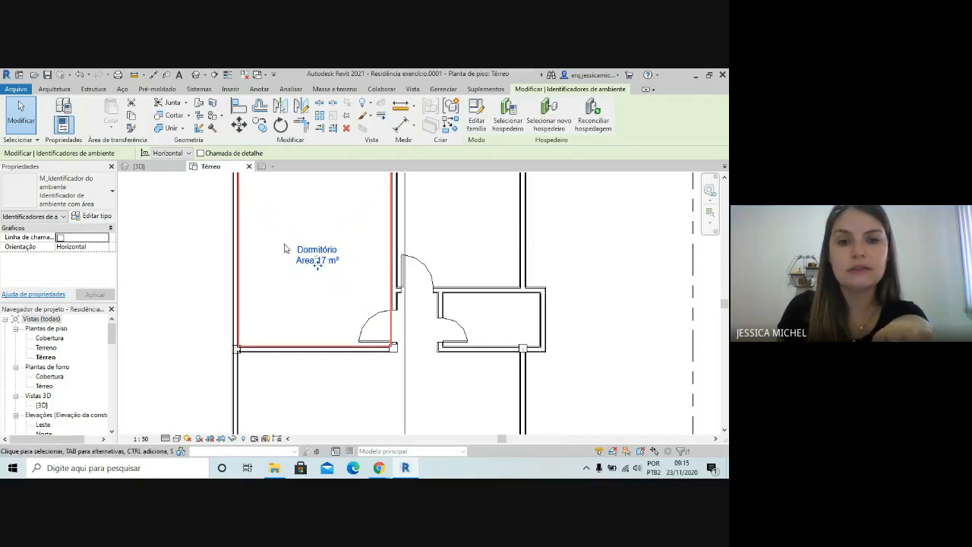
scroll(235, 288, "down", 2)
scroll(327, 319, "up", 1)
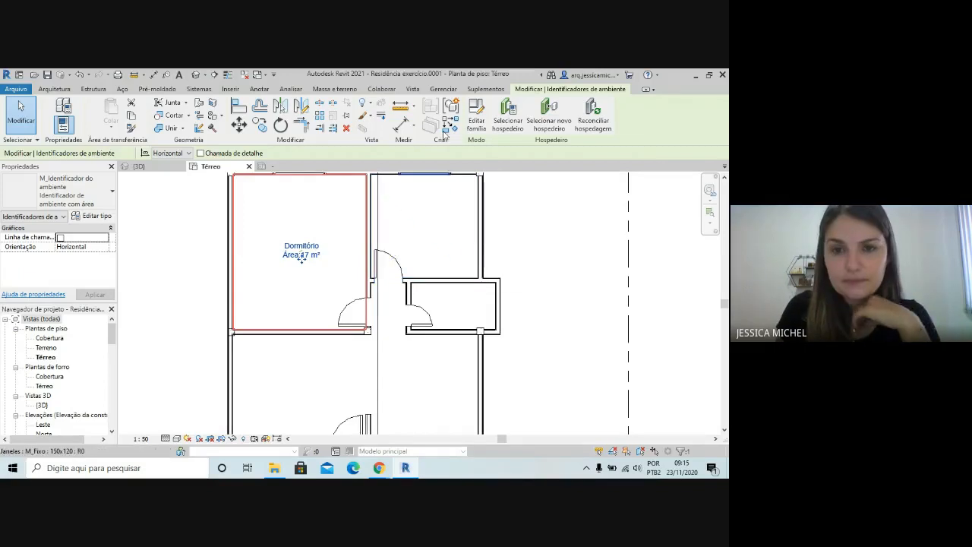
left_click(479, 114)
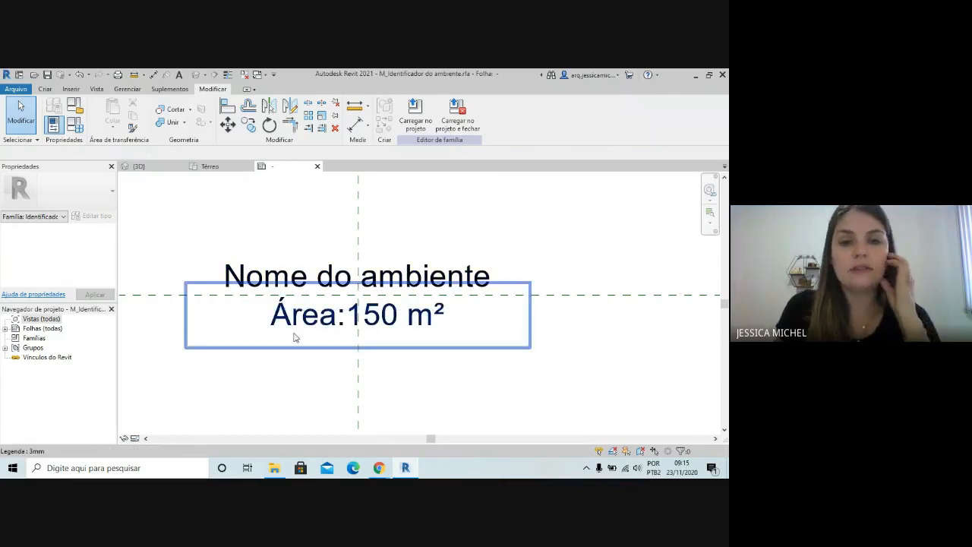
Check which label types are available for the Nome do ambiente label
left_click(231, 287)
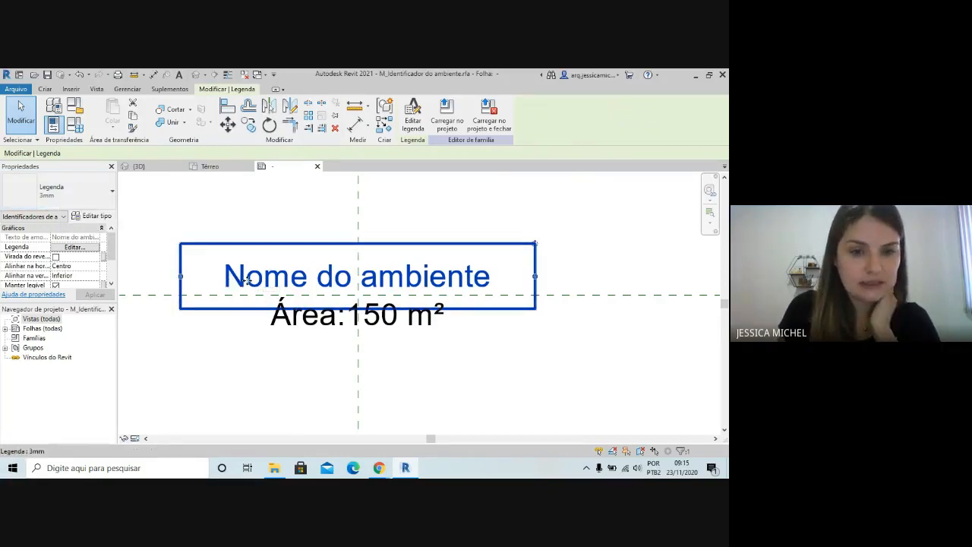
left_click(108, 193)
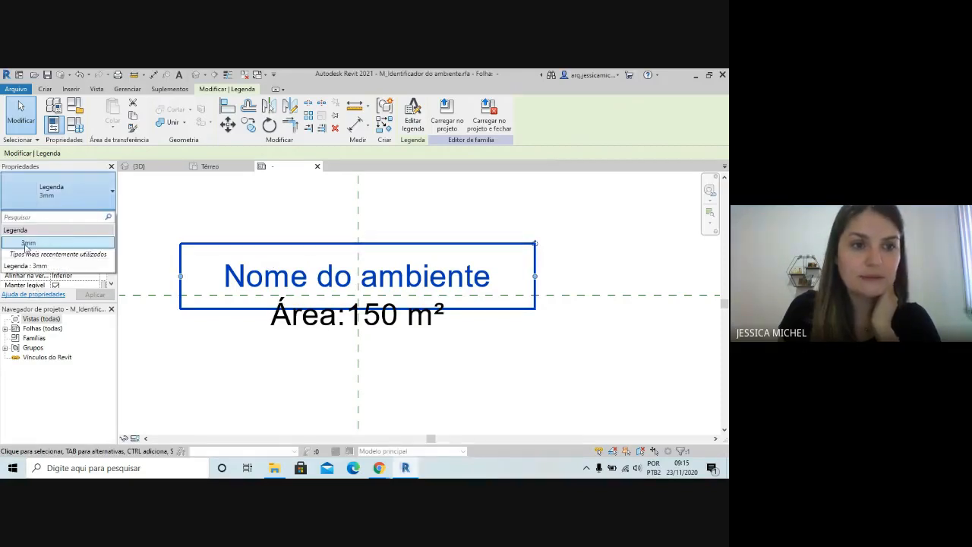
left_click(75, 195)
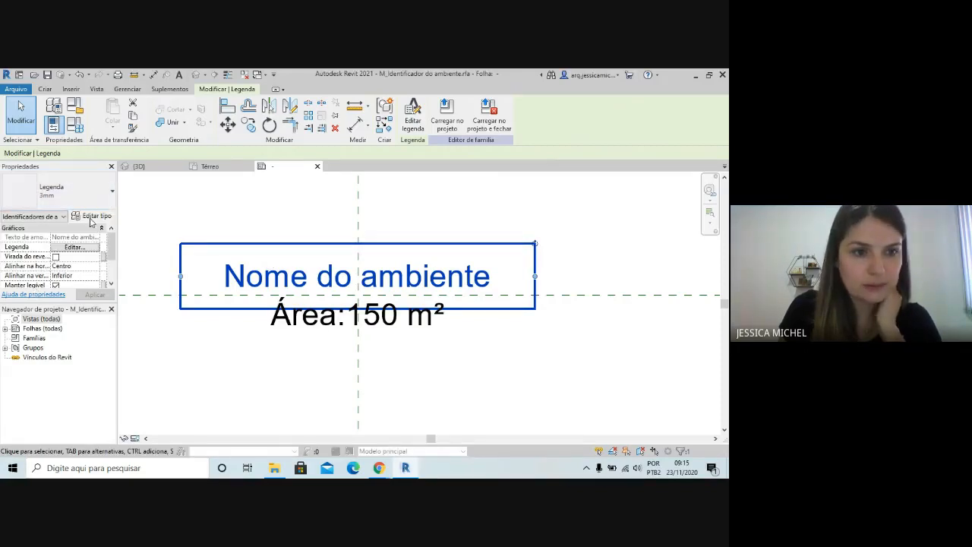
Duplicate the area label's 3mm type as a new type named 2mm
left_click(314, 335)
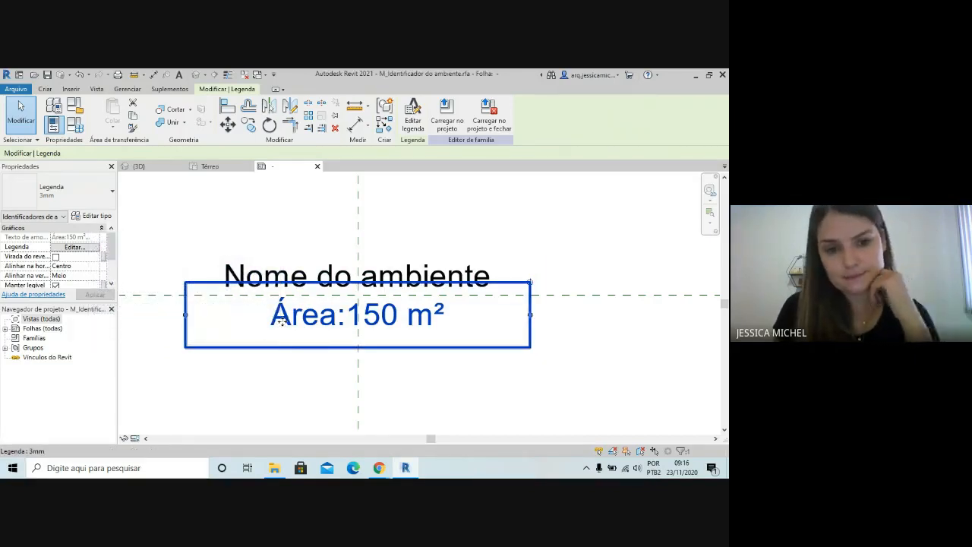
left_click(60, 194)
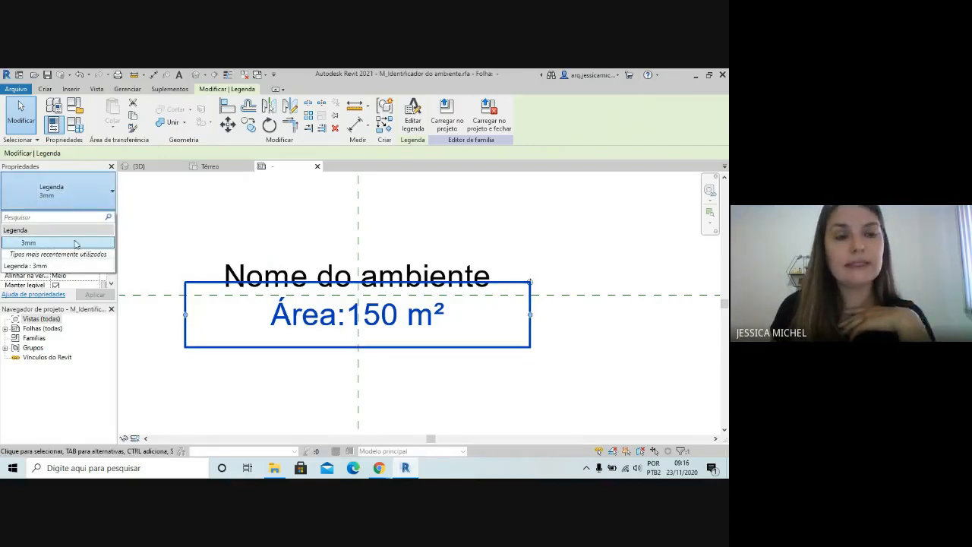
left_click(88, 204)
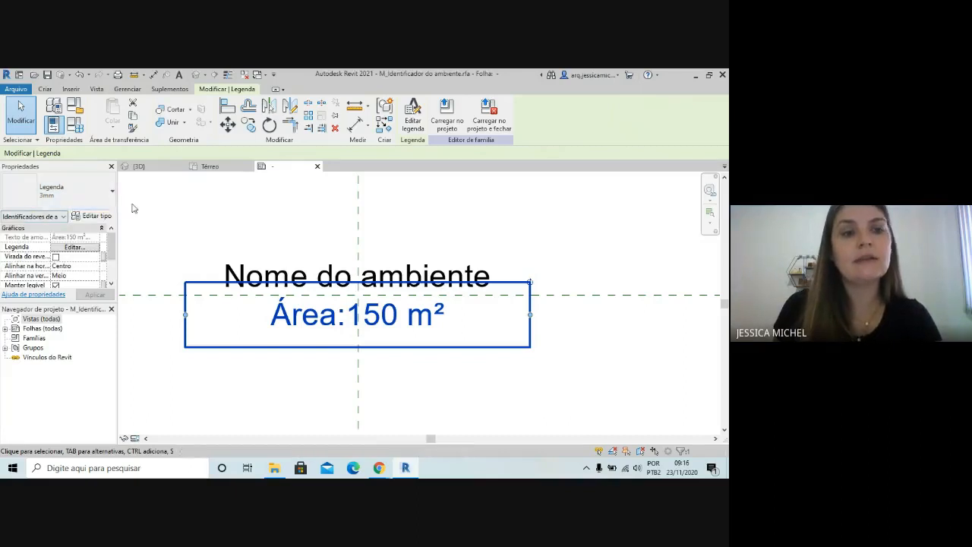
left_click(85, 218)
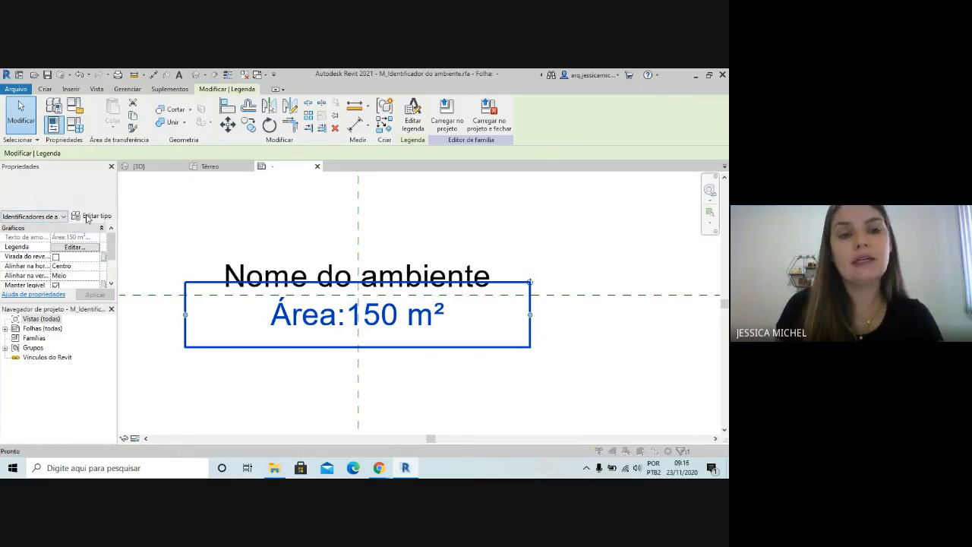
left_click(571, 141)
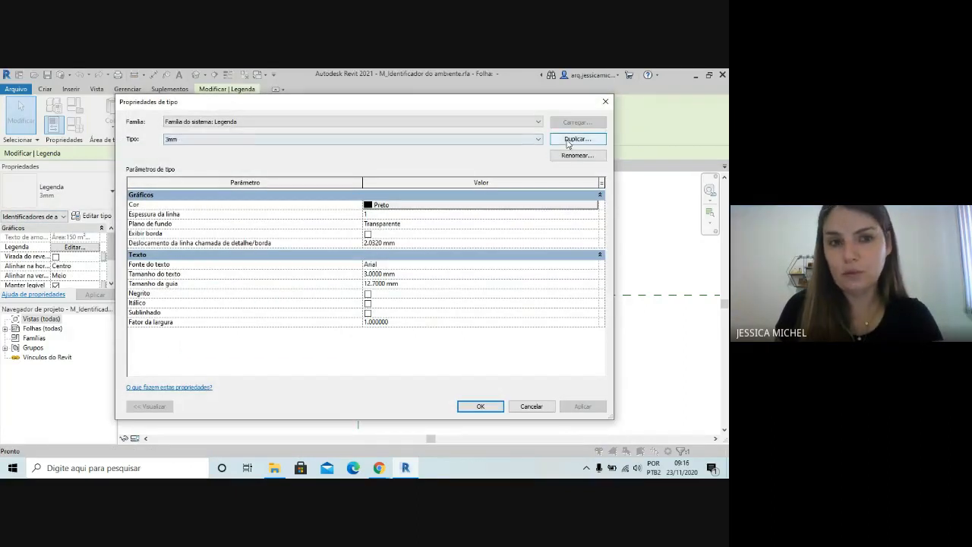
left_click(322, 255)
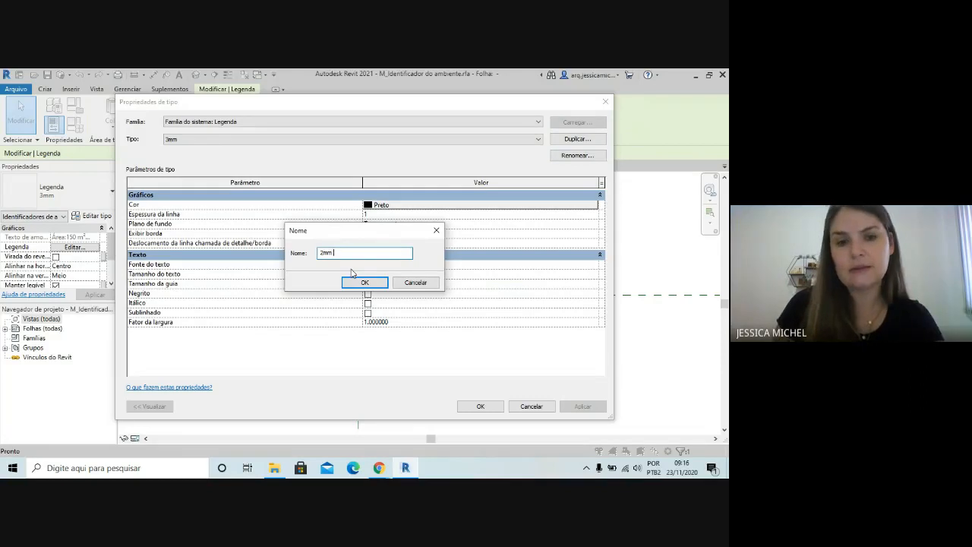
left_click(365, 282)
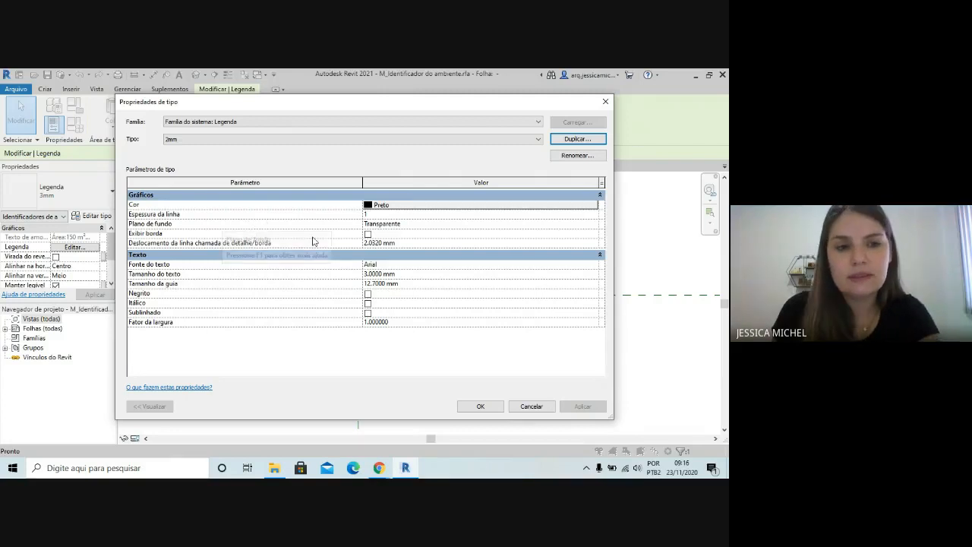
Examine the background and text font options of the 2mm label type
left_click(567, 222)
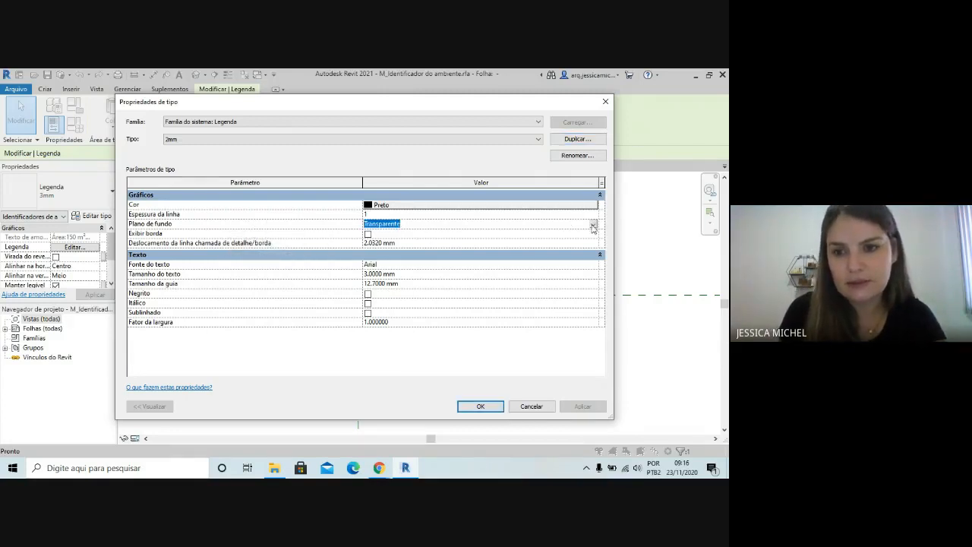
left_click(593, 225)
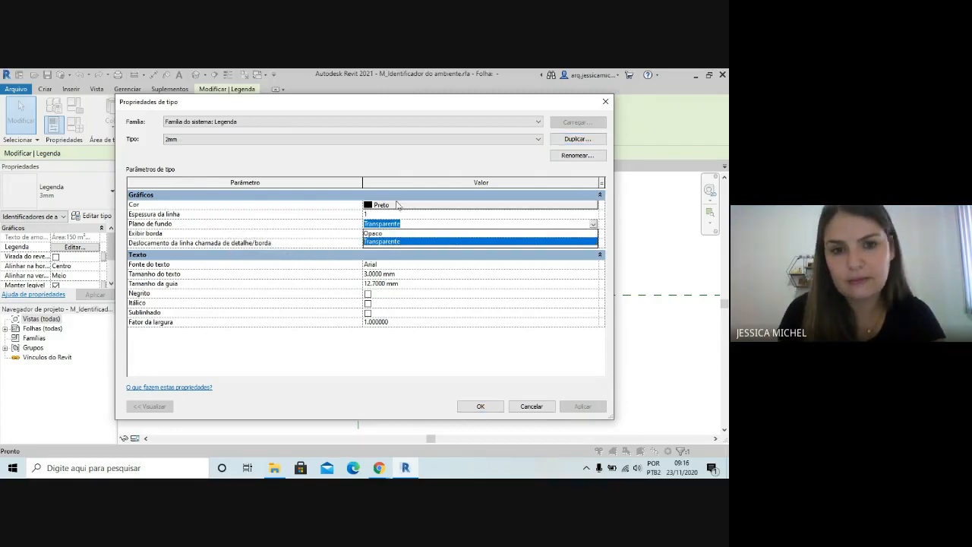
left_click(553, 306)
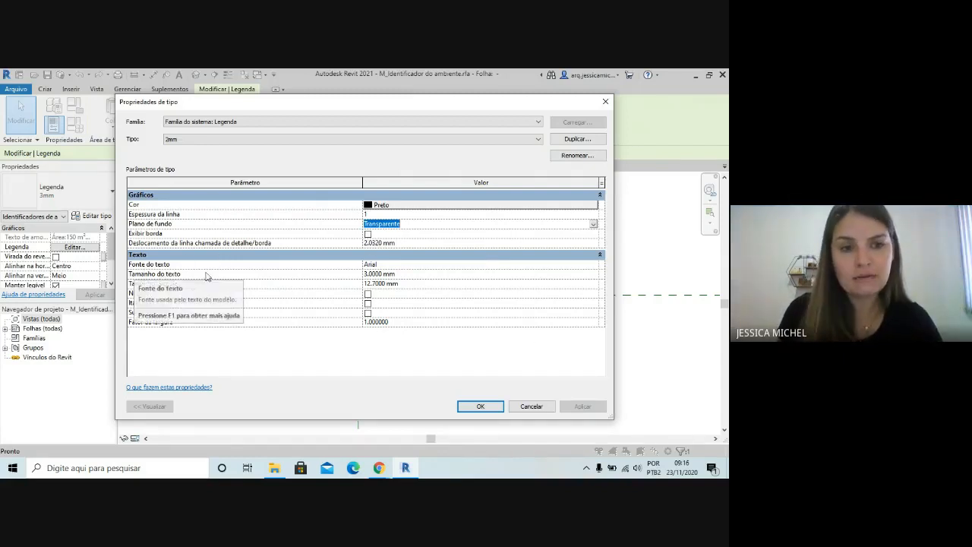
left_click(597, 265)
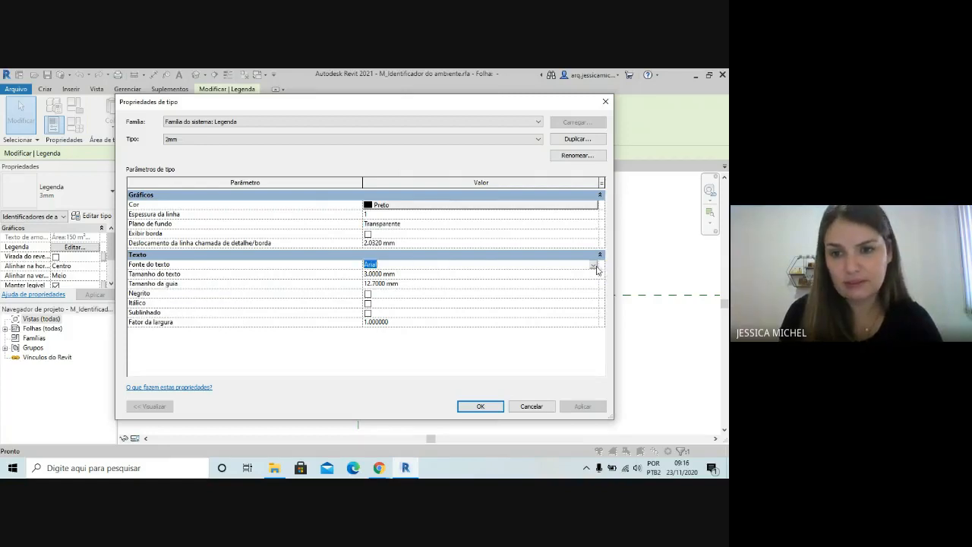
left_click(593, 264)
scroll(438, 309, "down", 12)
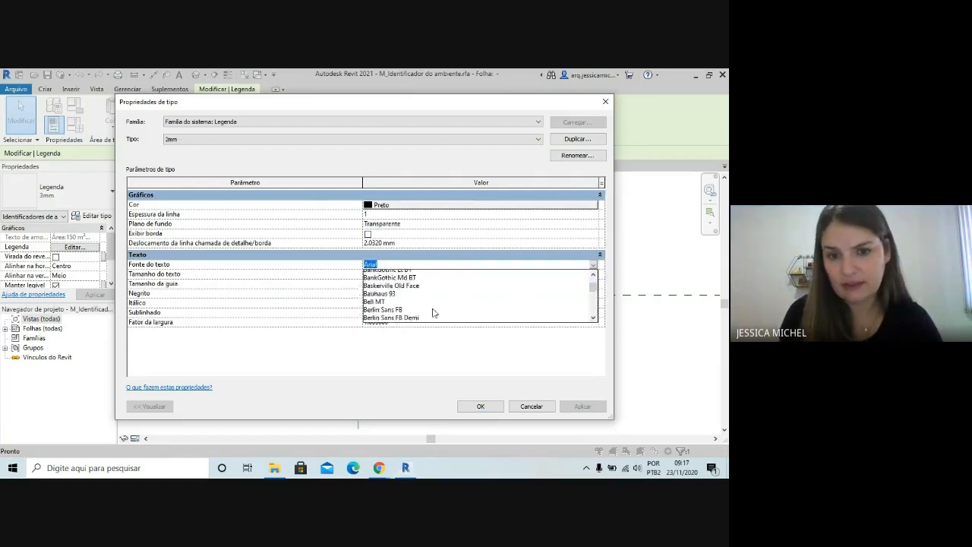
left_click(440, 265)
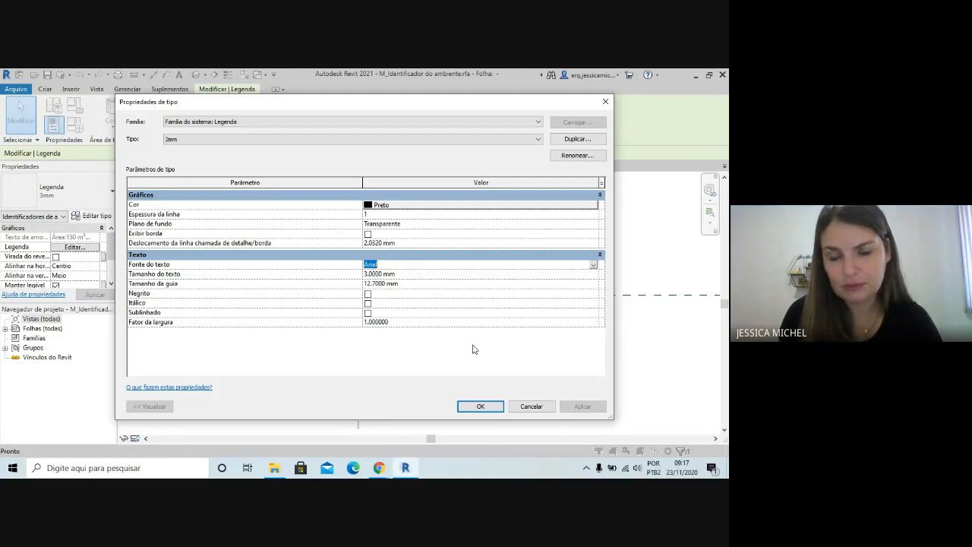
left_click(443, 339)
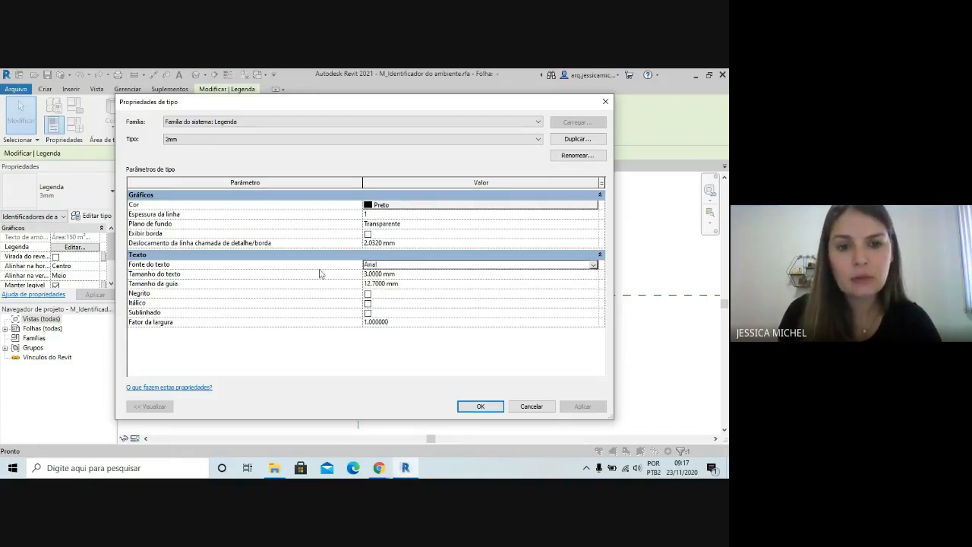
Set the text size of the 2mm label type to 2 mm
left_click(365, 274)
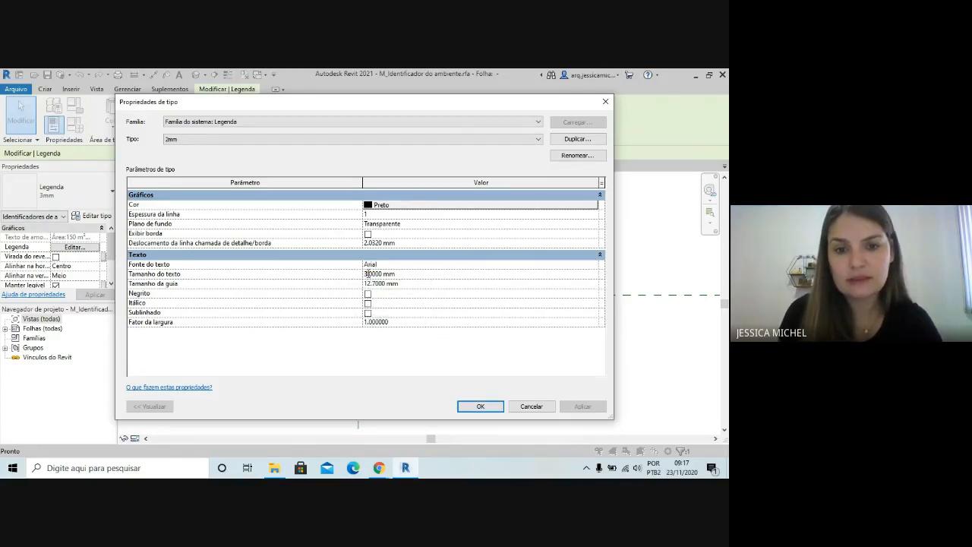
key("BackSpace")
type("2")
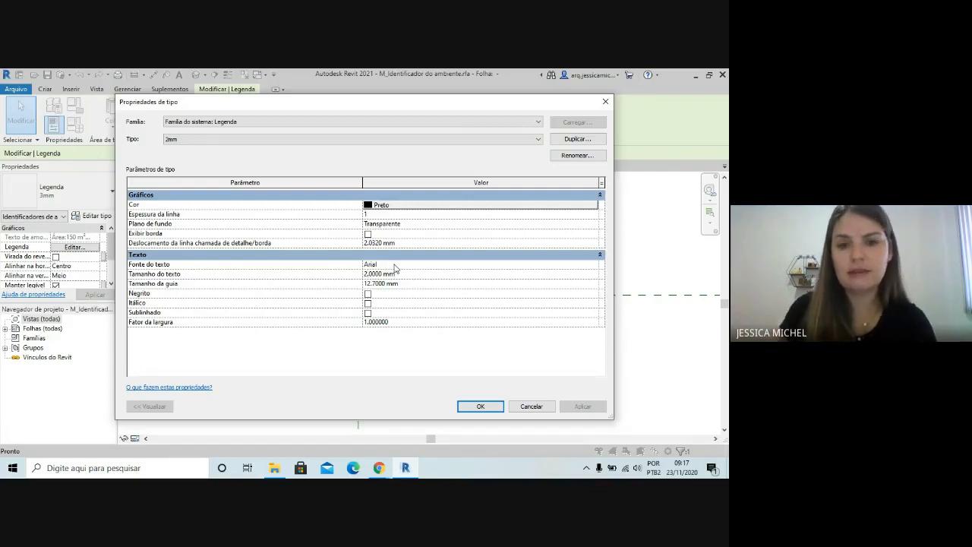
Accept the 2mm label type and load the room tag family into the project, overwriting the existing version
left_click(479, 406)
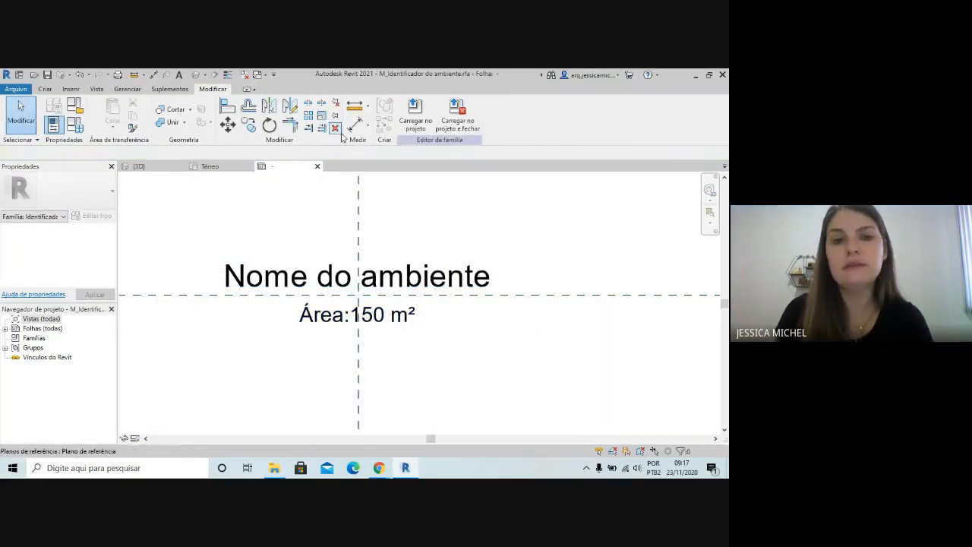
left_click(419, 129)
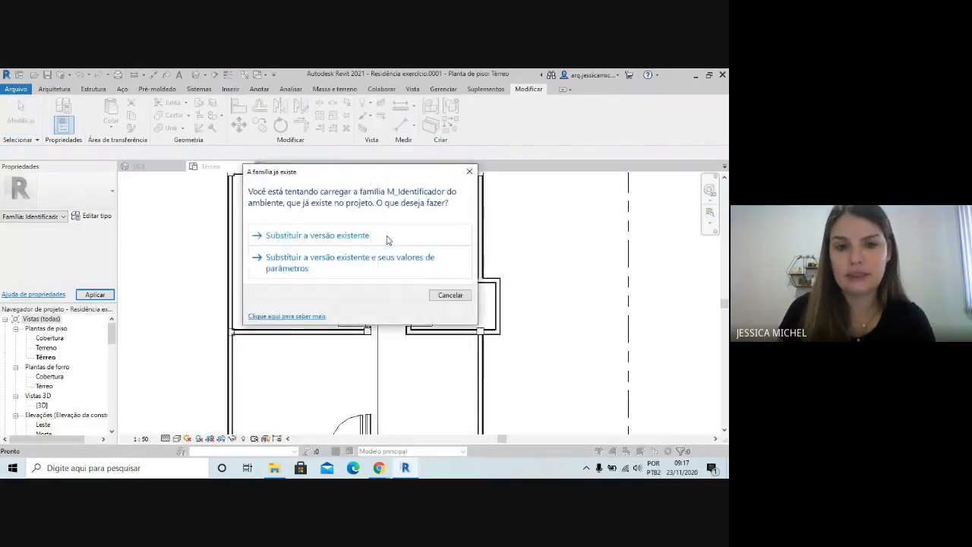
left_click(346, 236)
Examine the Dormitório tag's name and area text on the Térreo plan at several zoom levels
scroll(335, 310, "down", 3)
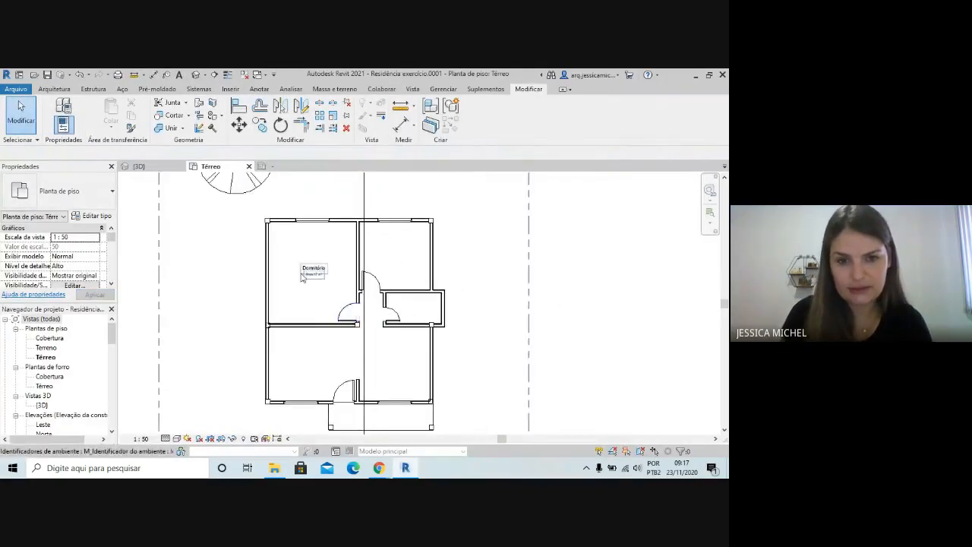
scroll(303, 275, "up", 2)
scroll(426, 194, "up", 1)
scroll(271, 190, "up", 1)
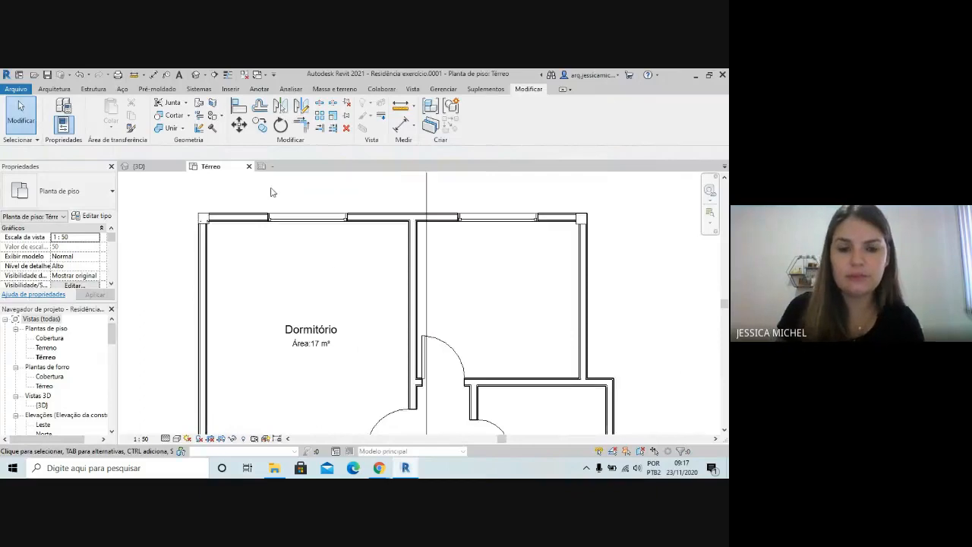
scroll(271, 191, "down", 1)
scroll(388, 225, "down", 1)
scroll(479, 342, "up", 1)
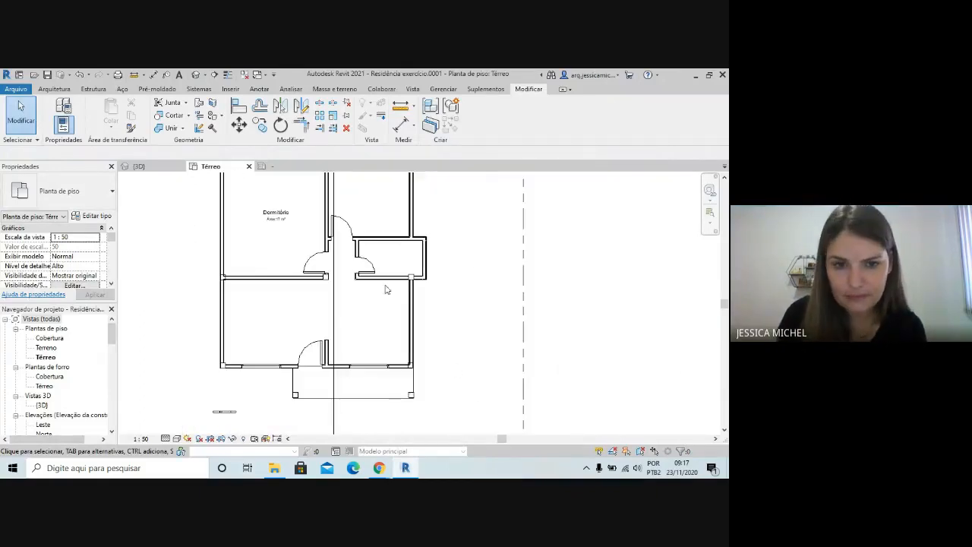
scroll(258, 228, "up", 1)
scroll(251, 223, "up", 1)
scroll(261, 210, "up", 1)
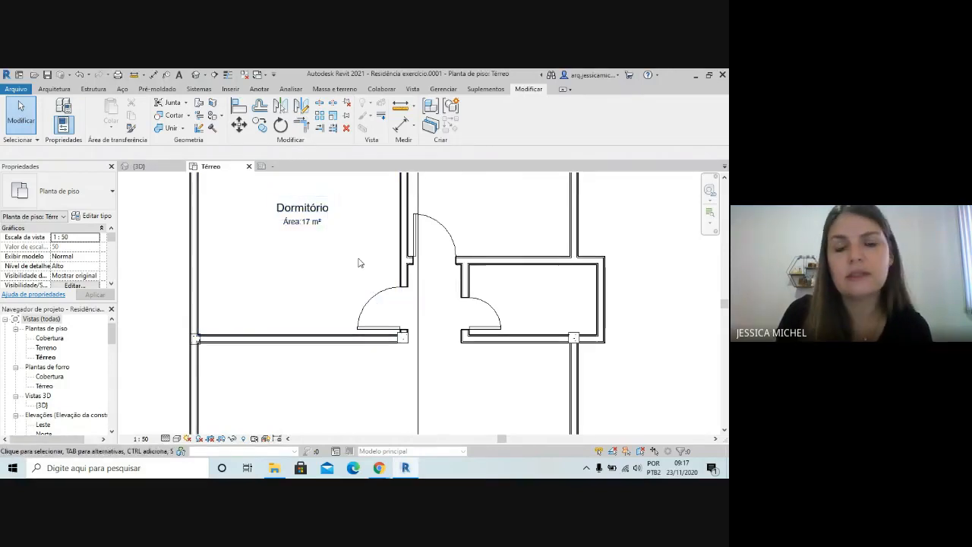
scroll(304, 263, "down", 2)
scroll(304, 263, "down", 2)
scroll(376, 243, "up", 3)
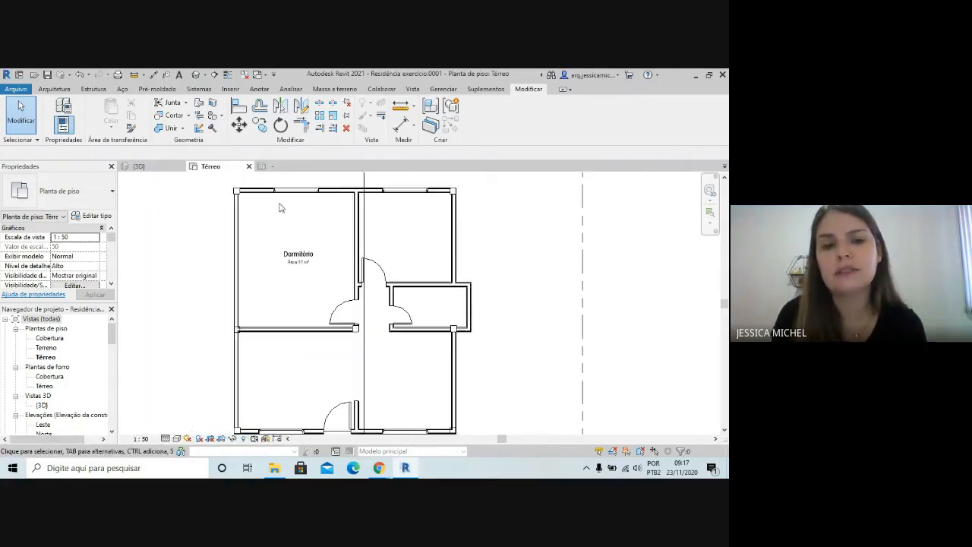
scroll(417, 256, "up", 1)
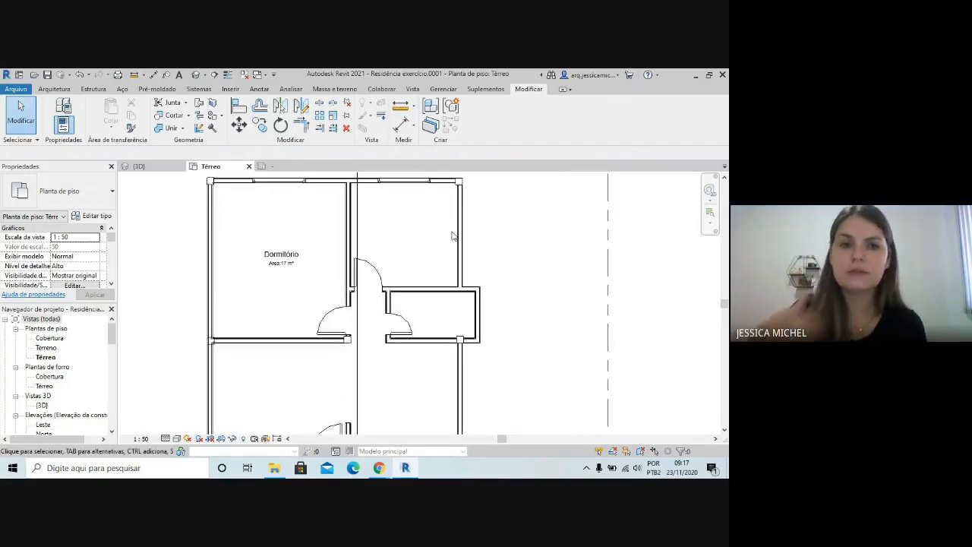
Tag the room beside Dormitório and the small room below it with the room tag
left_click(54, 89)
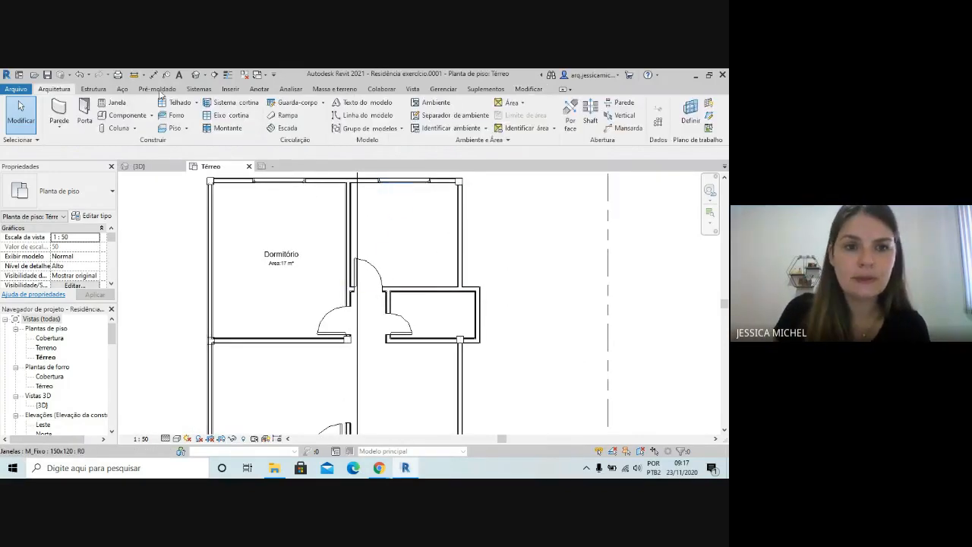
left_click(451, 128)
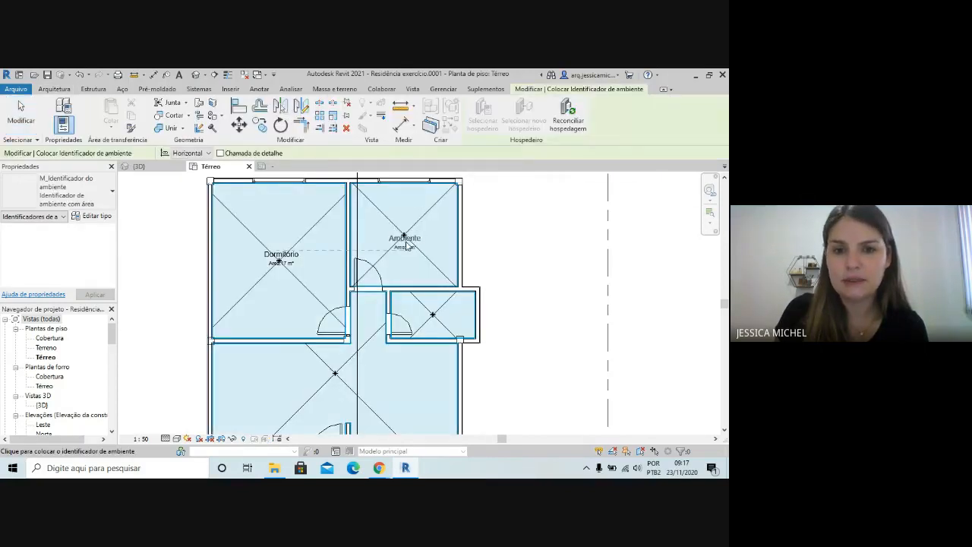
scroll(404, 236, "up", 1)
left_click(404, 238)
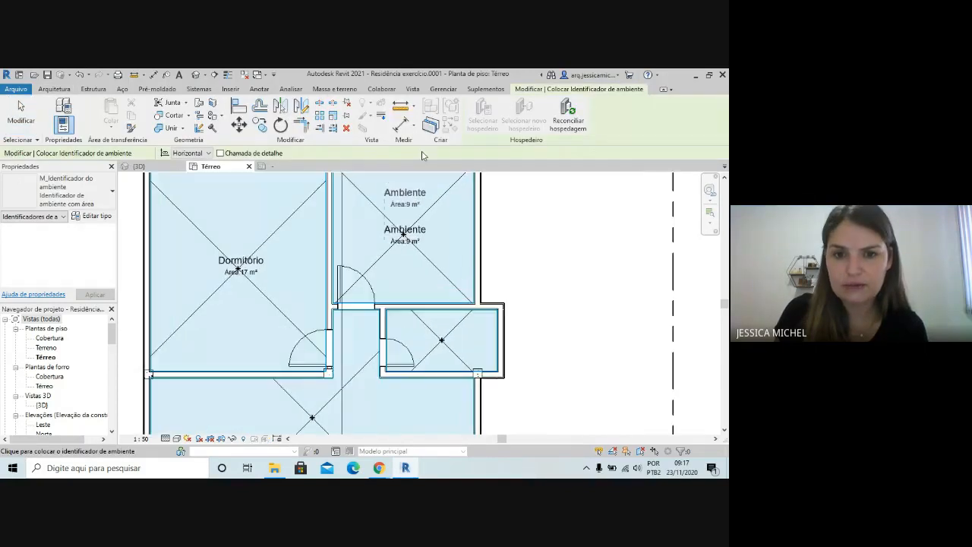
left_click(441, 340)
key("Escape")
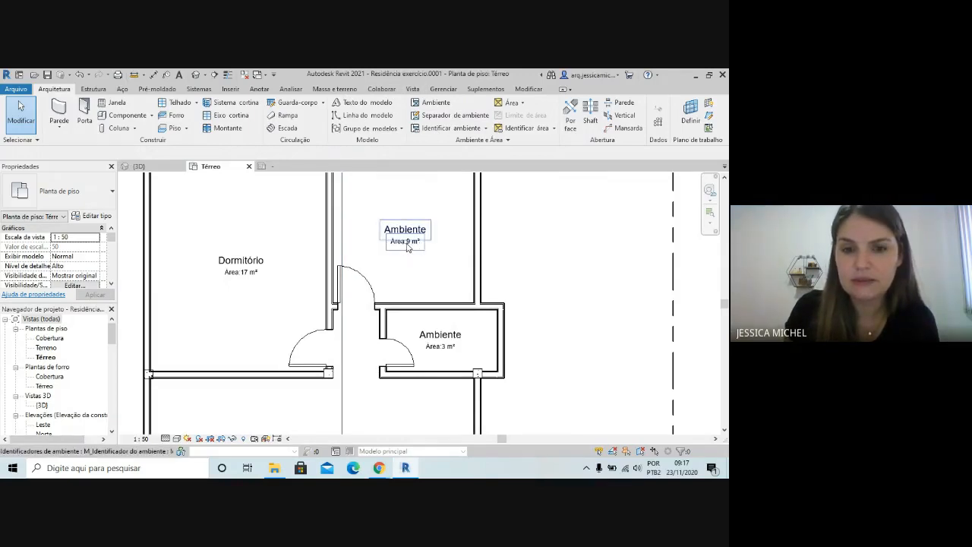
Set the project's area unit format to 2 decimal places
left_click(444, 88)
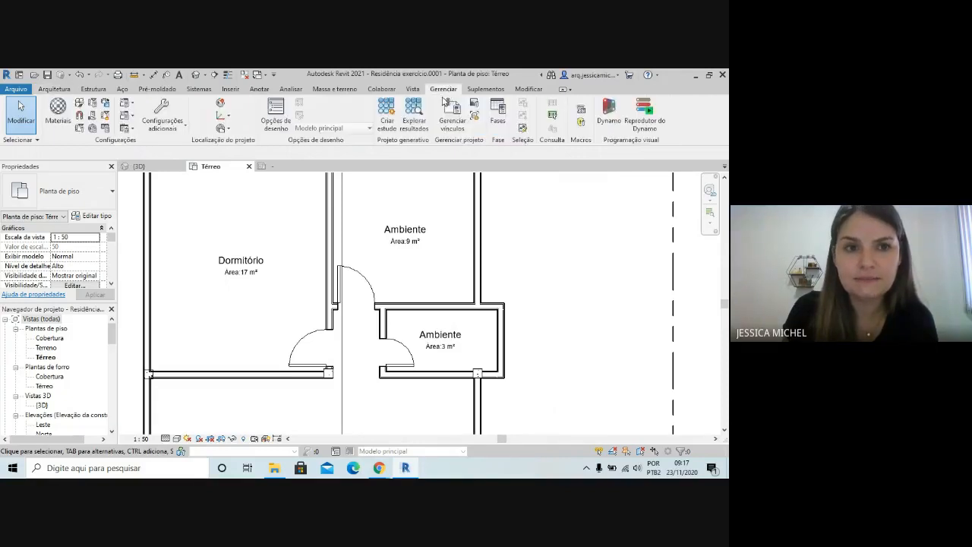
left_click(104, 129)
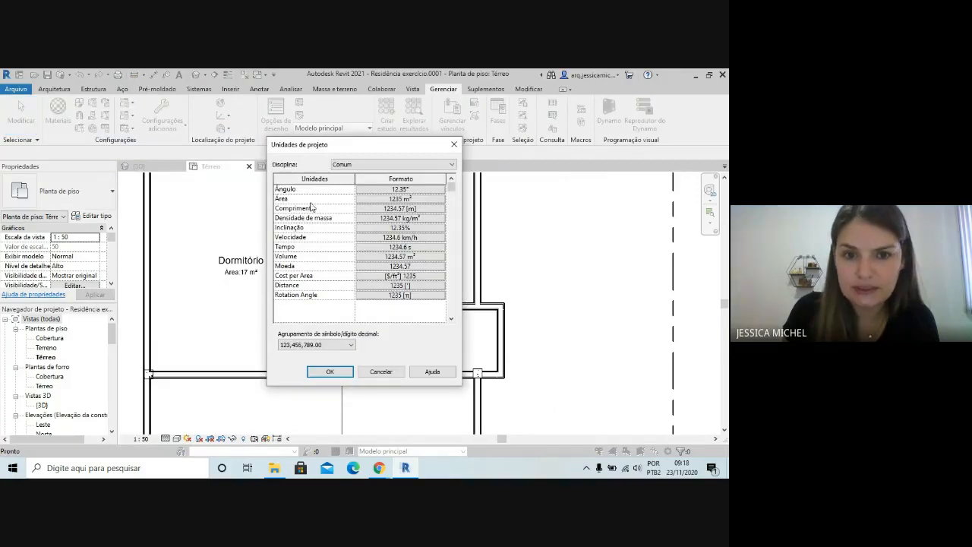
left_click(400, 199)
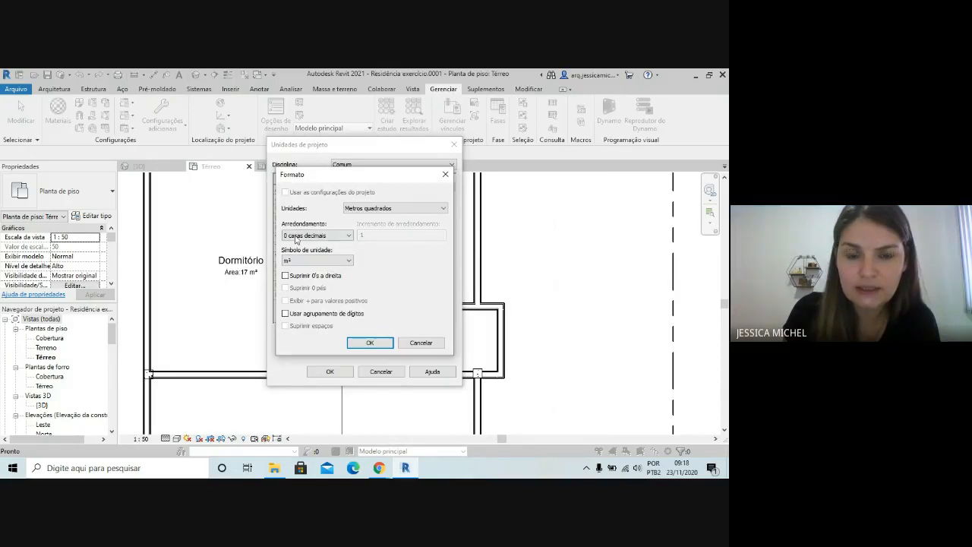
left_click(321, 238)
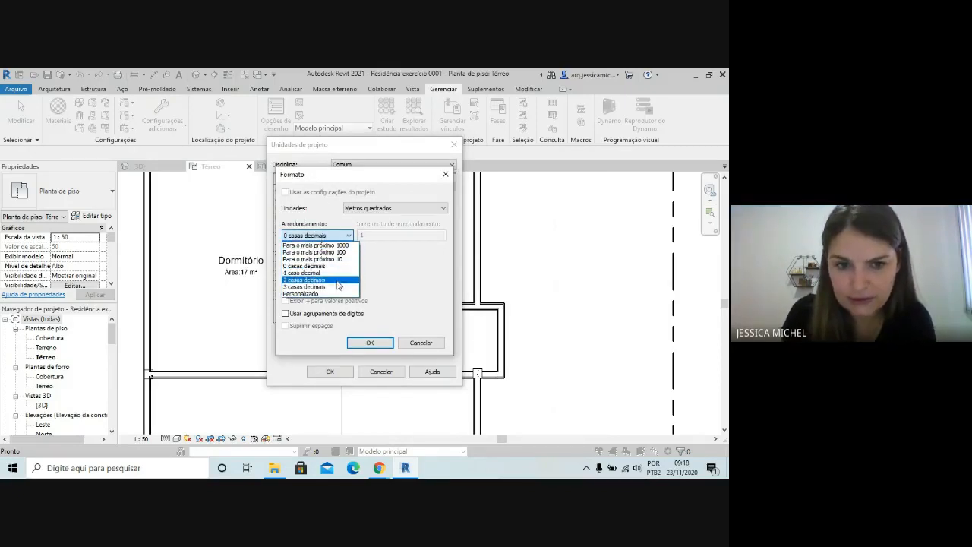
left_click(294, 281)
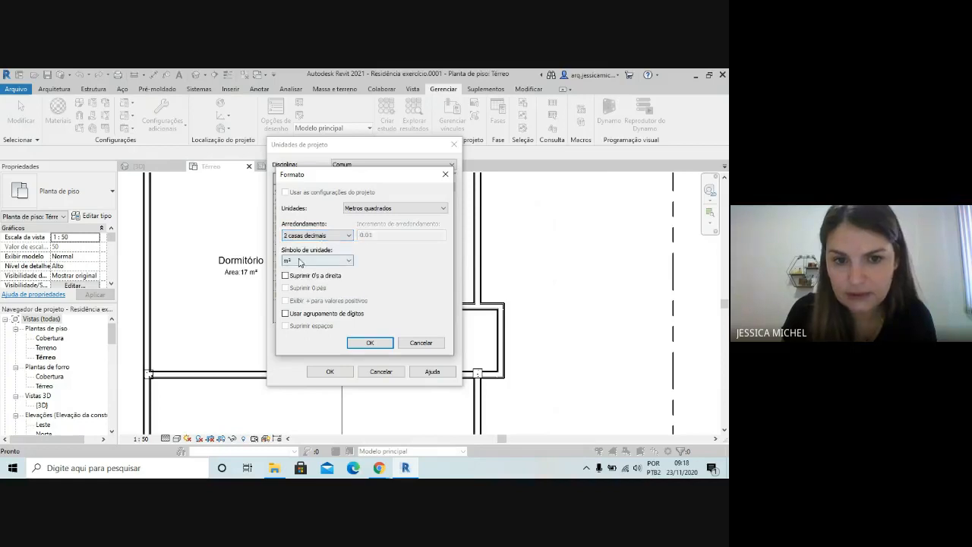
left_click(383, 343)
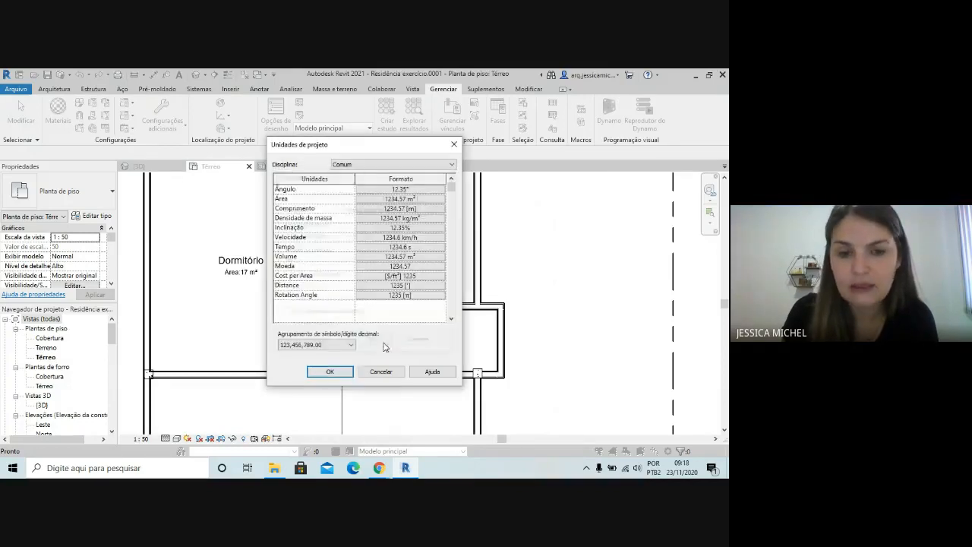
left_click(348, 371)
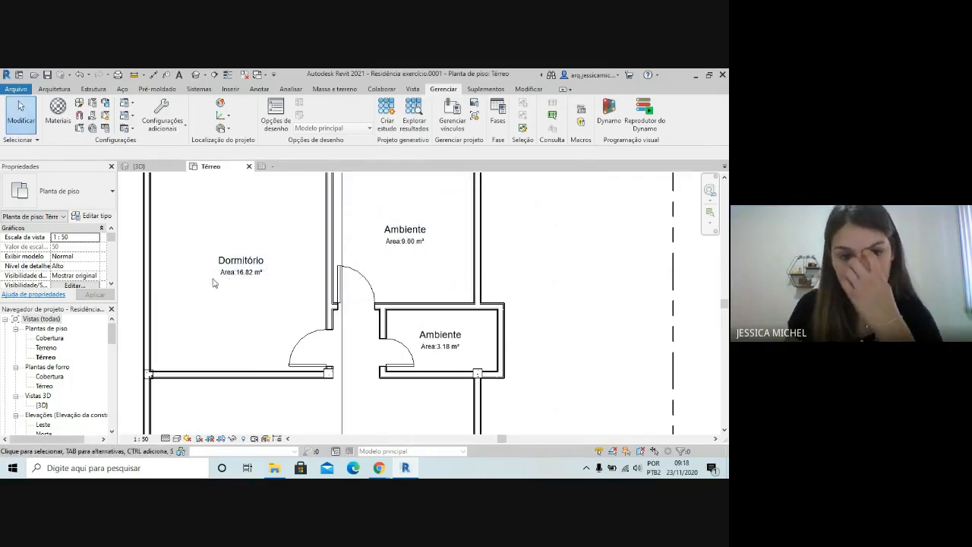
Rename the tagged room beside the existing Dormitório as Dormitório too
scroll(253, 280, "up", 3)
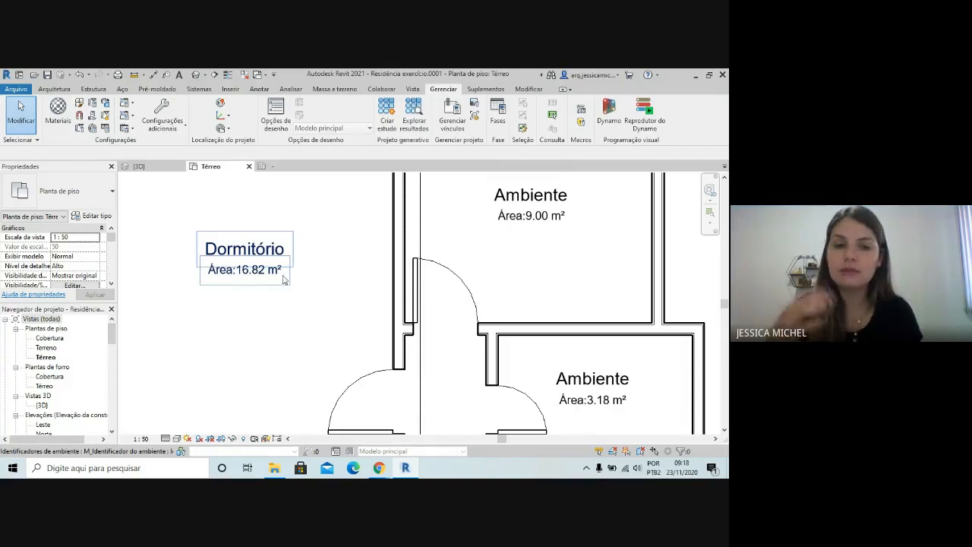
scroll(283, 281, "down", 2)
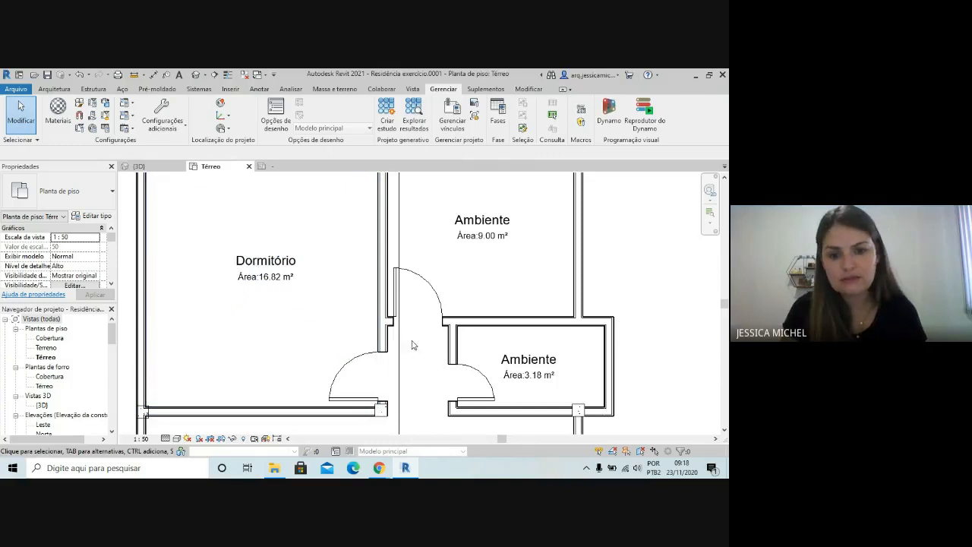
scroll(239, 391, "down", 1)
scroll(207, 376, "down", 1)
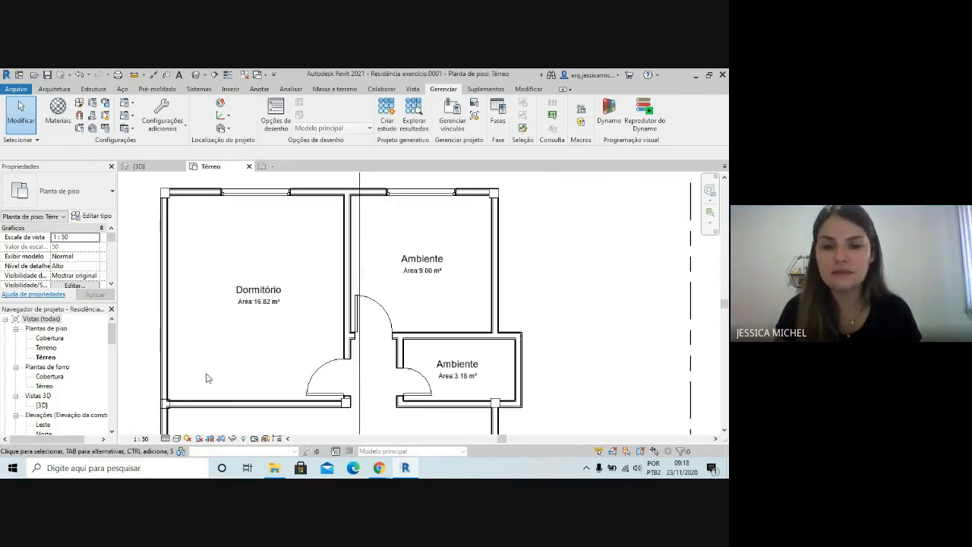
left_click(431, 261)
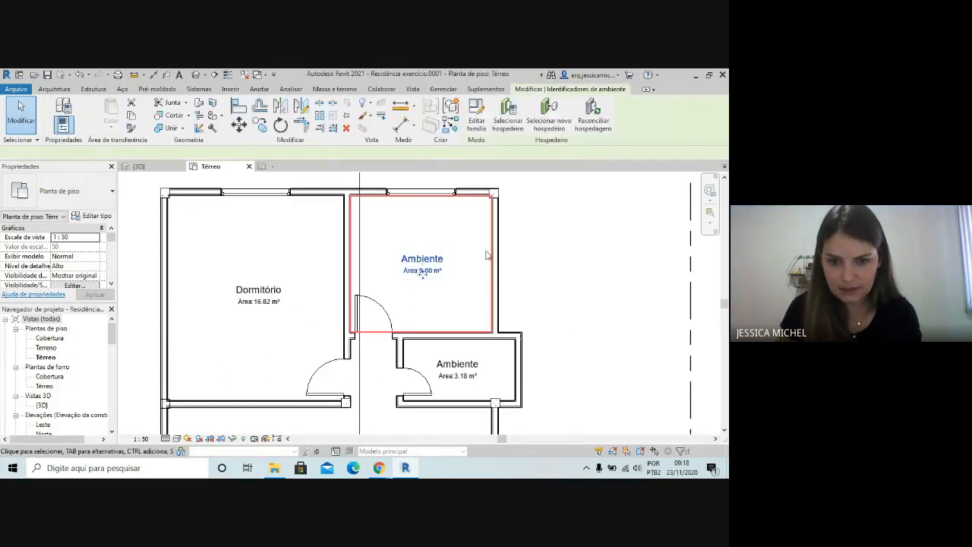
left_click(422, 260)
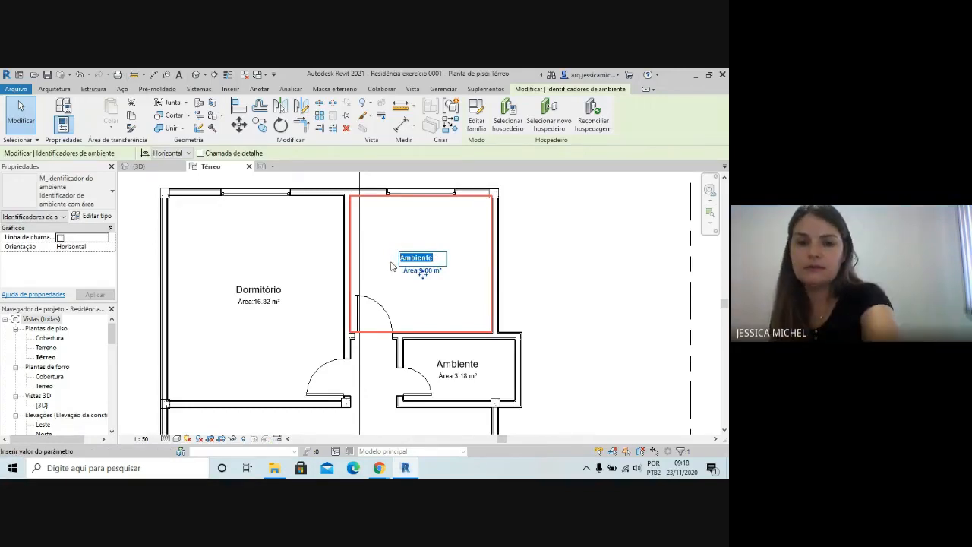
type("Dormitório")
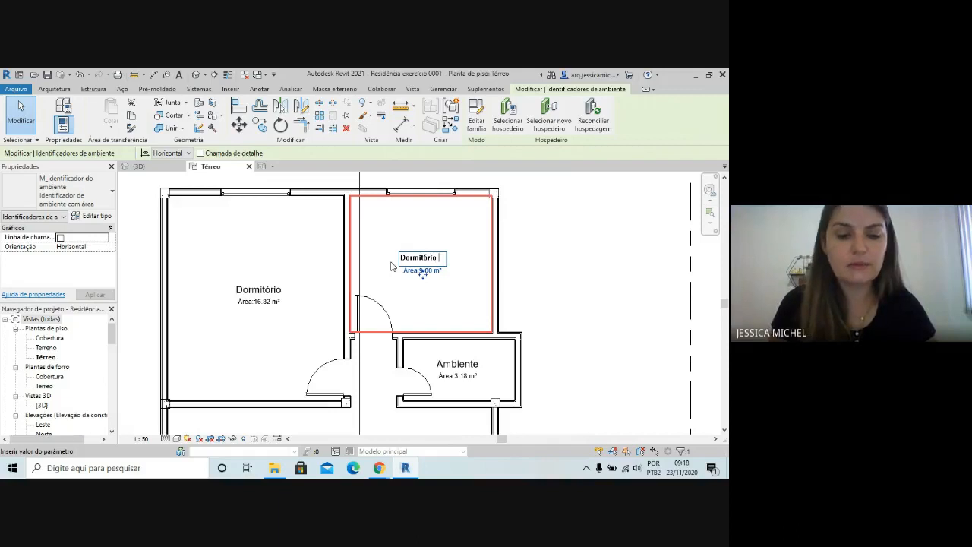
left_click(516, 298)
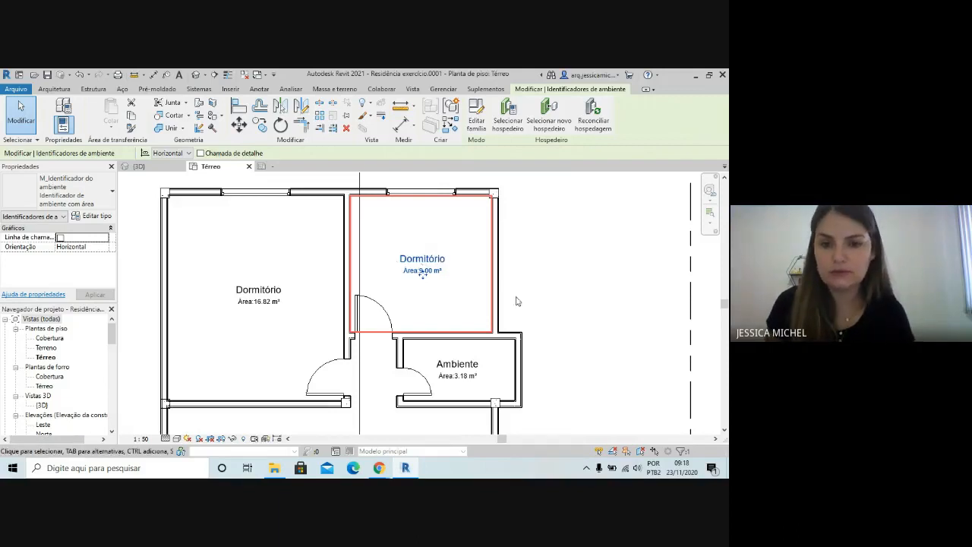
Rename the small room below the second bedroom as Banheiro
left_click(455, 363)
left_click(476, 366)
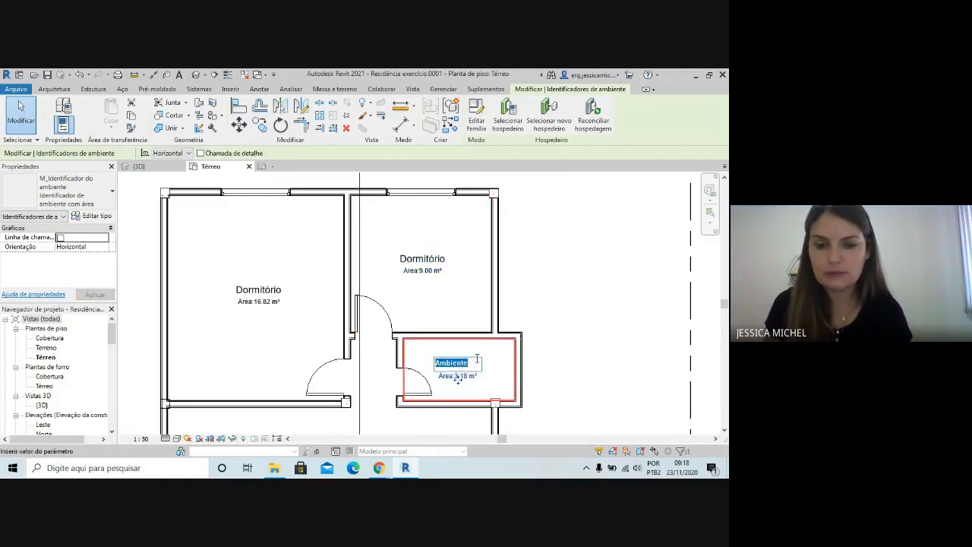
type("Banheiro")
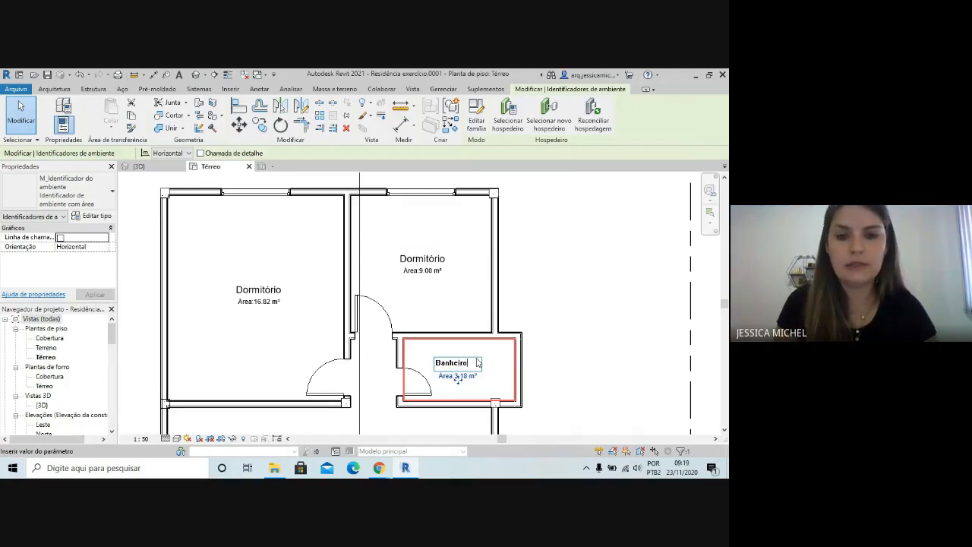
left_click(572, 344)
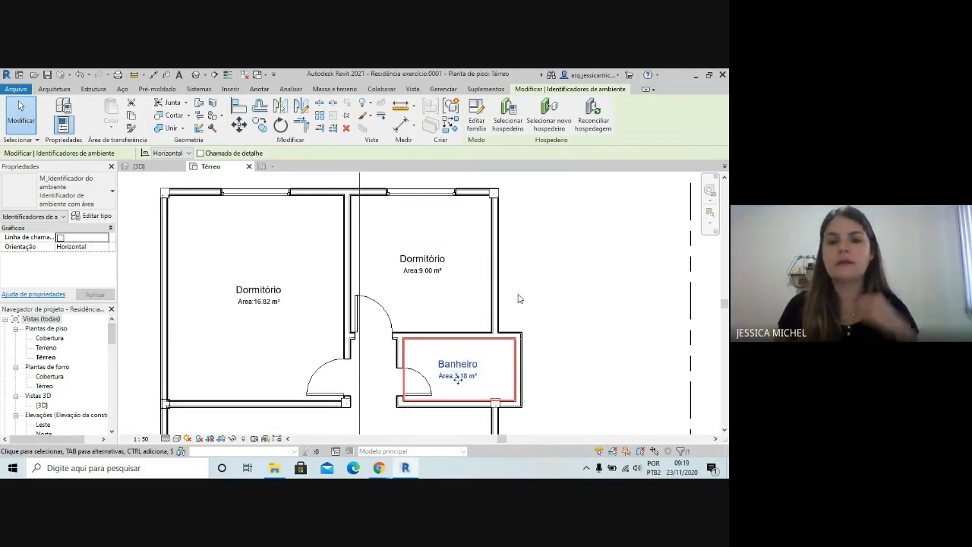
Delete the single room that spans the hallway and the open area behind the porch
scroll(516, 300, "down", 3)
scroll(387, 383, "down", 2)
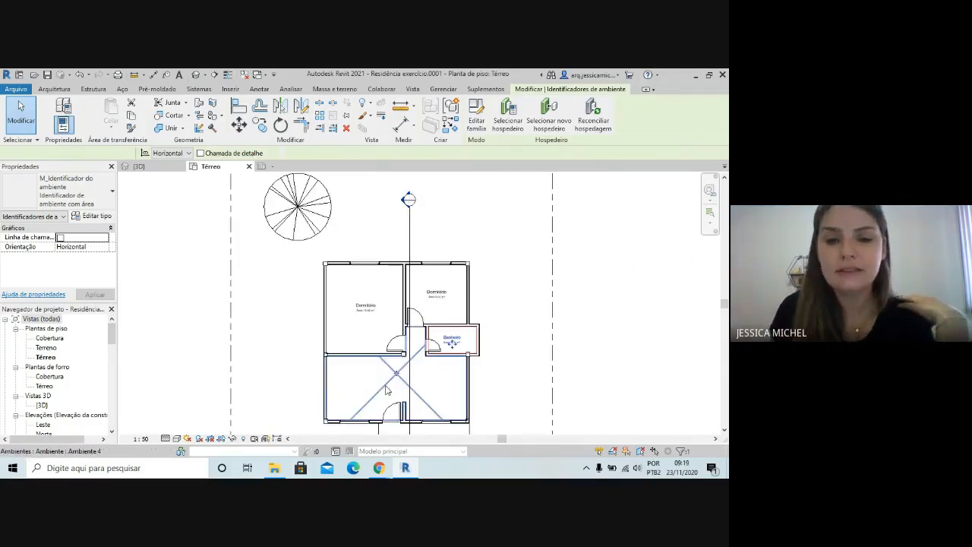
left_click(386, 389)
scroll(387, 390, "up", 3)
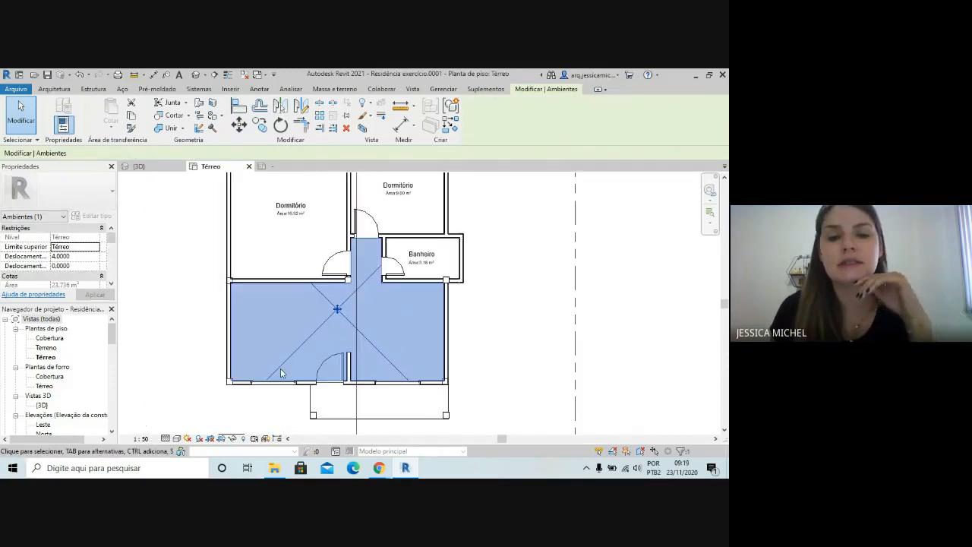
scroll(277, 364, "up", 3)
scroll(449, 305, "down", 2)
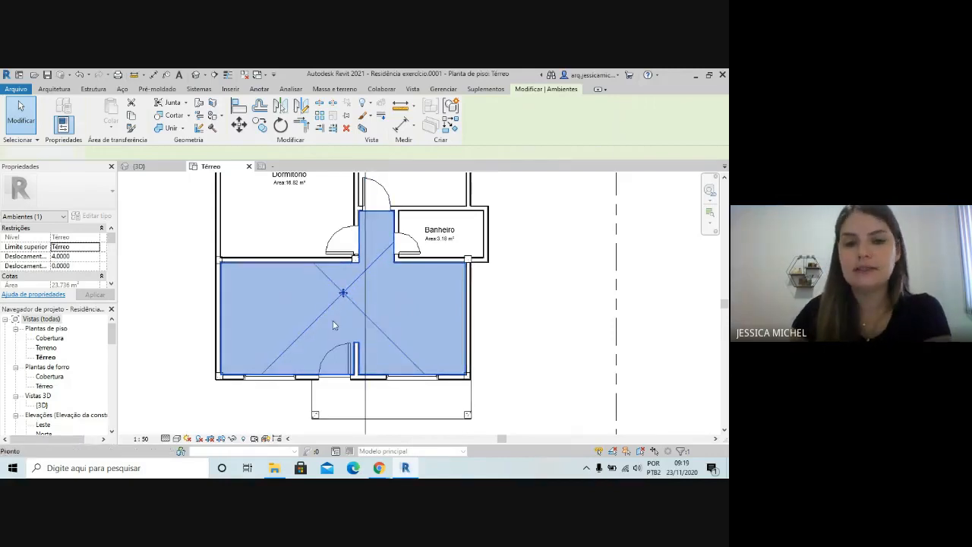
key("Delete")
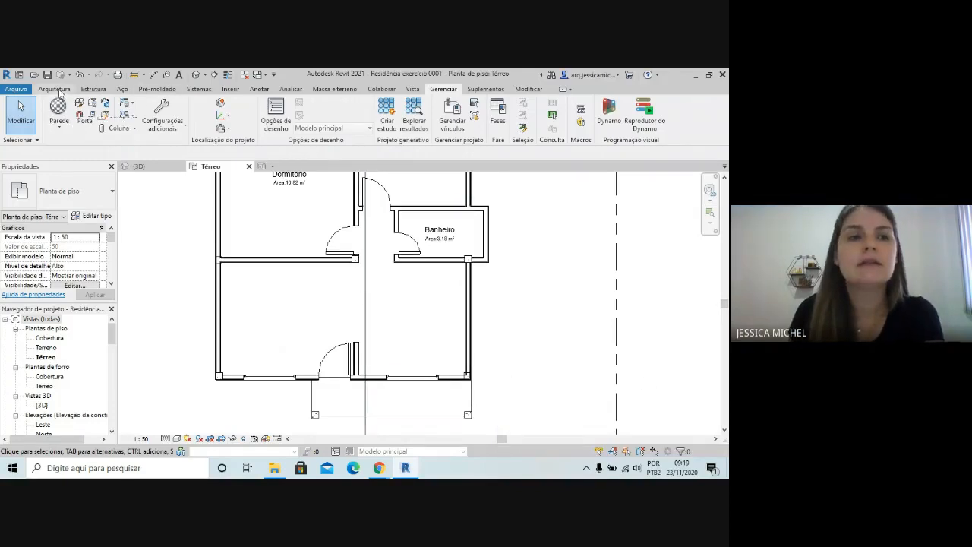
Draw room separation lines from the short wall beside the entrance door to the column, and from the column across the hallway opening
left_click(54, 88)
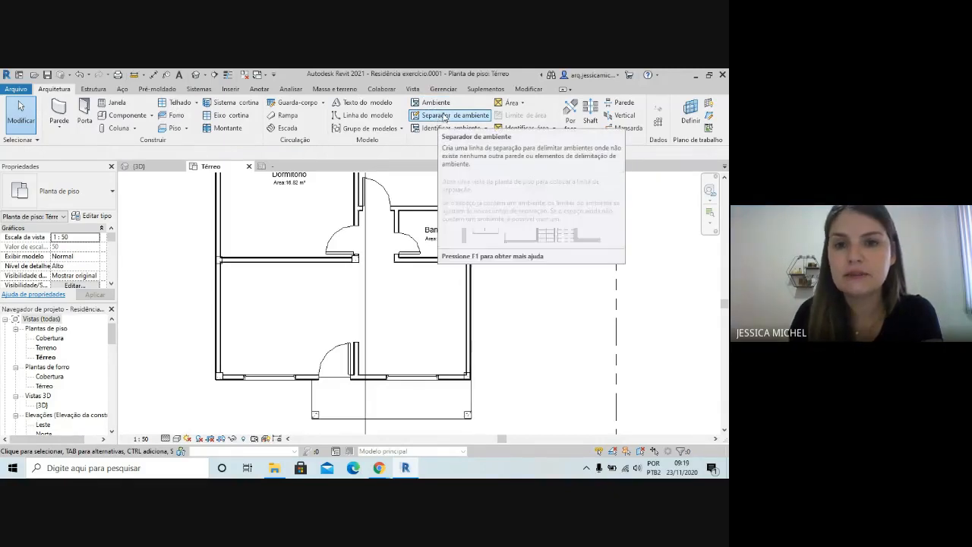
left_click(444, 115)
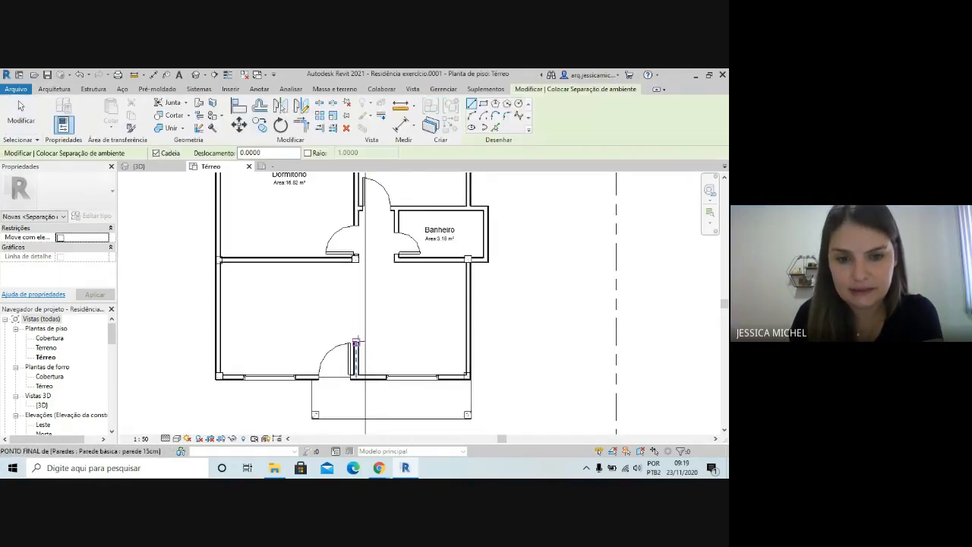
scroll(361, 337, "up", 3)
left_click(358, 341)
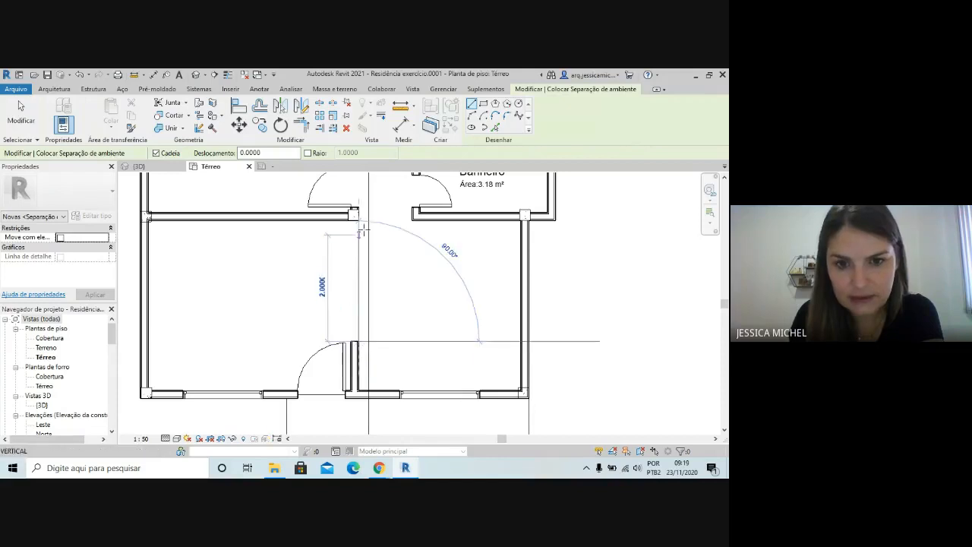
left_click(357, 218)
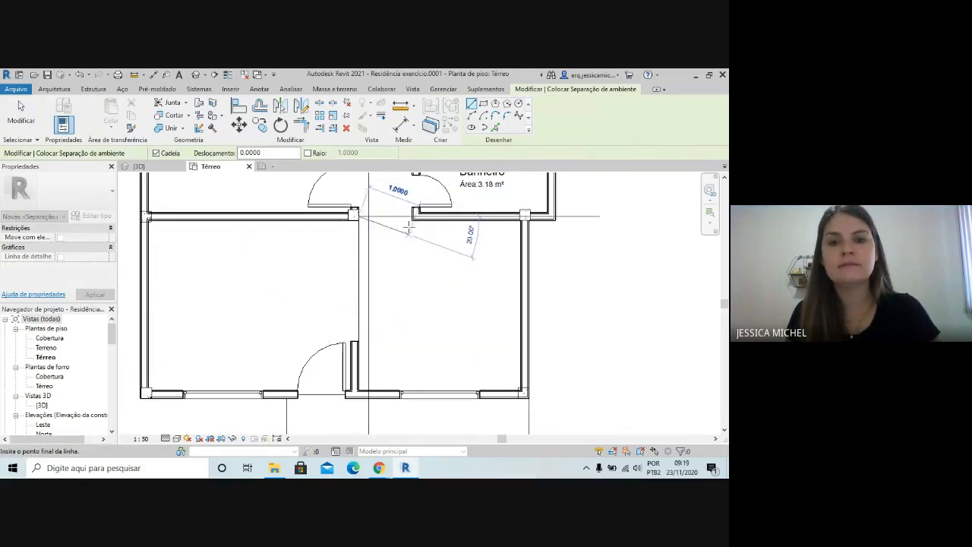
scroll(359, 215, "up", 1)
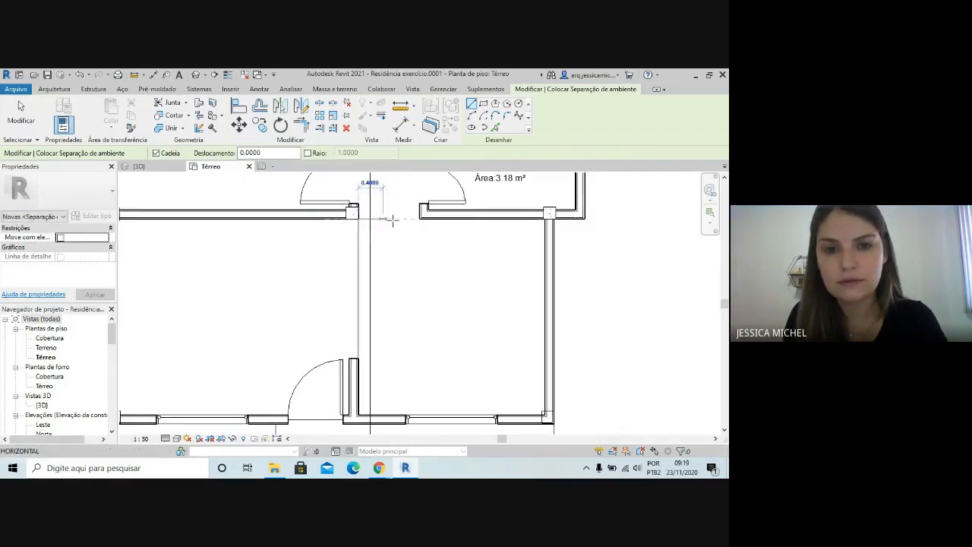
scroll(475, 265, "down", 3)
key("Escape")
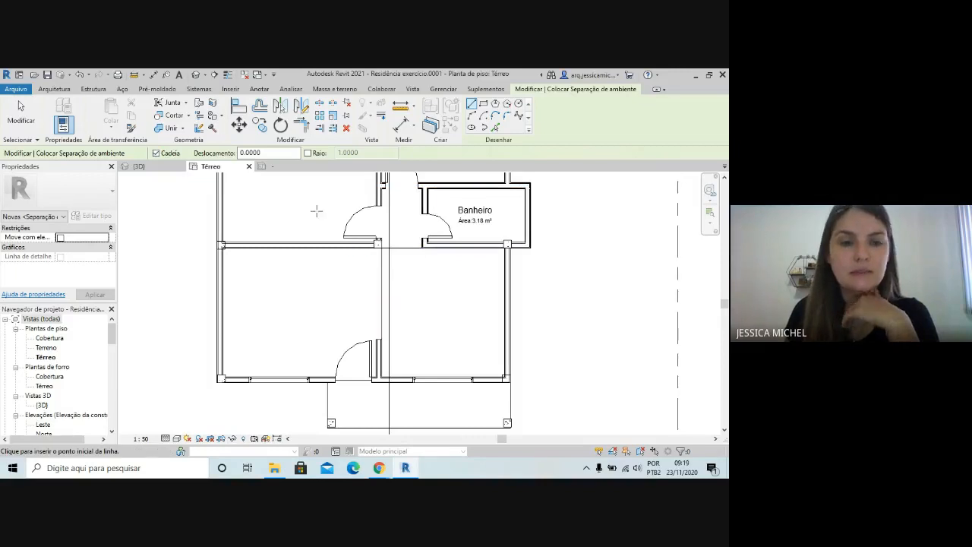
left_click_drag(45, 166, 41, 175)
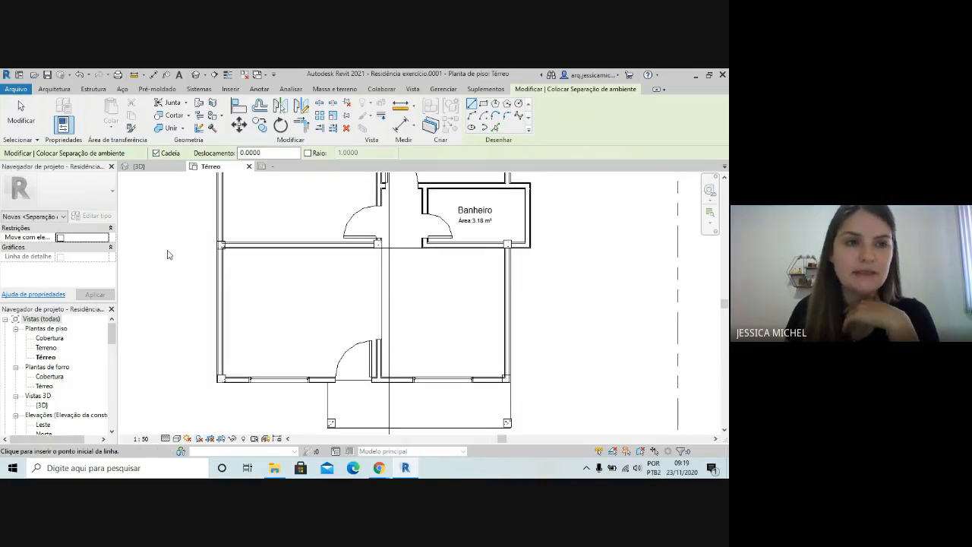
left_click(54, 88)
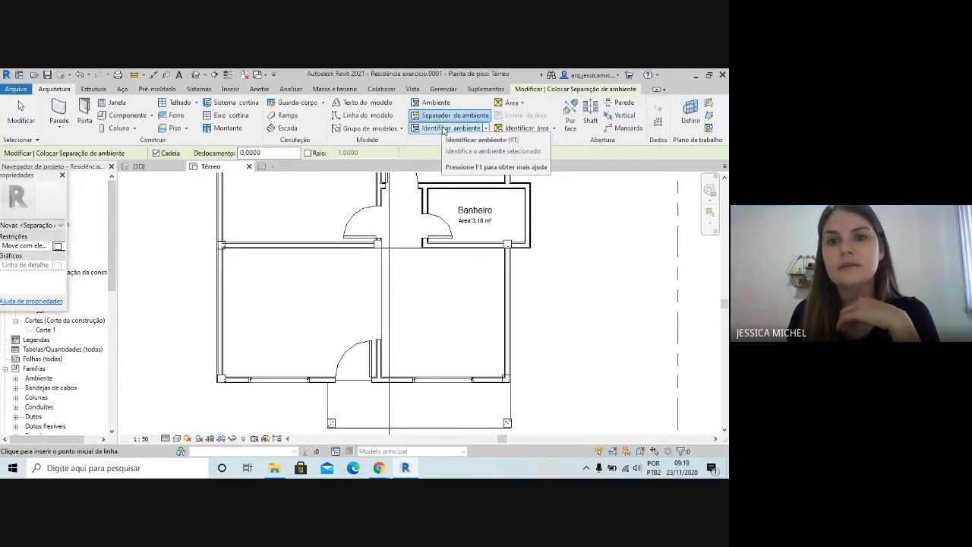
left_click(444, 128)
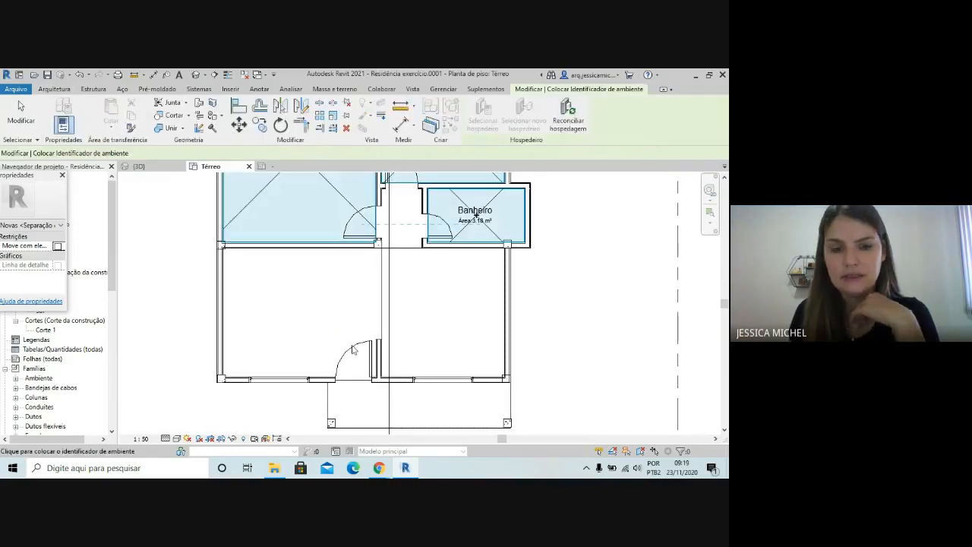
scroll(380, 334, "down", 2)
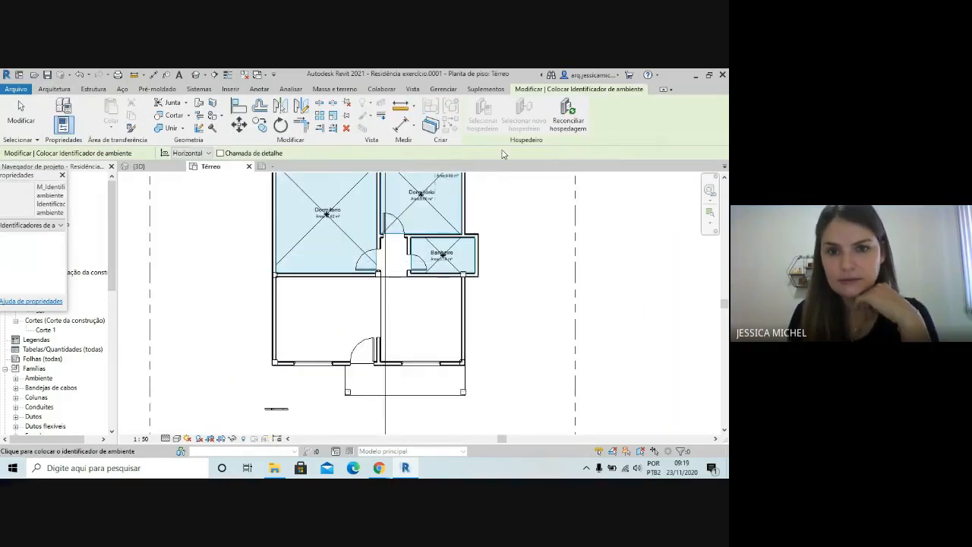
left_click(20, 114)
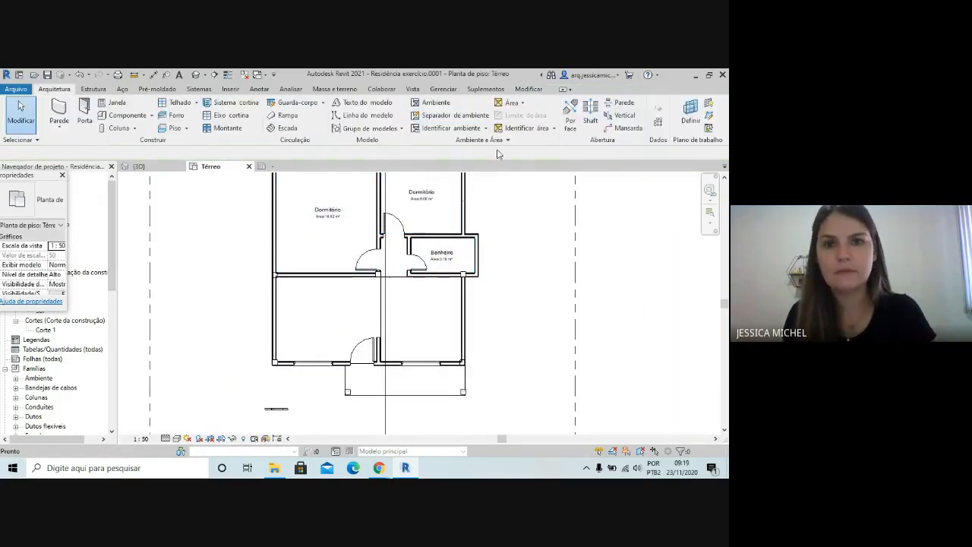
Place separate rooms in the space with the entrance door, the adjoining space below Banheiro, and the small hallway
left_click(430, 101)
scroll(332, 327, "up", 1)
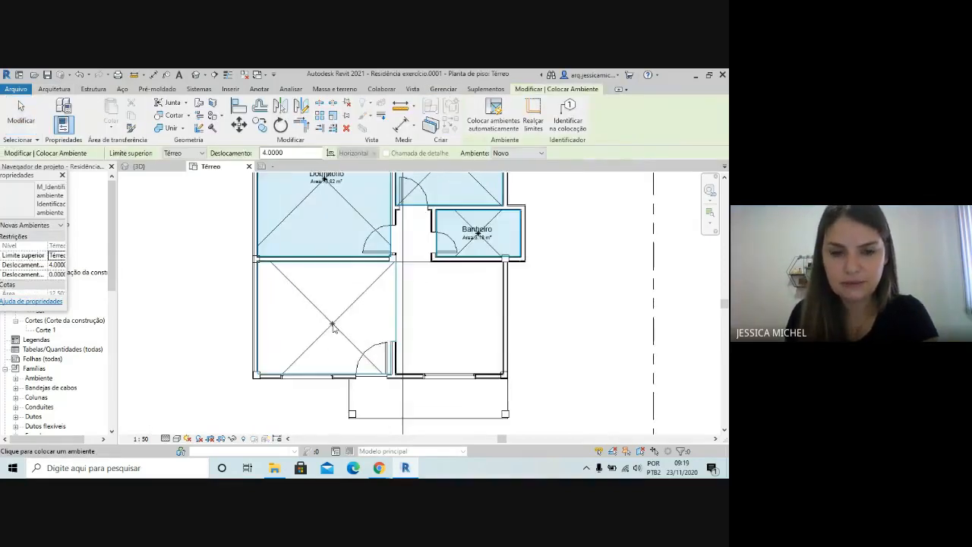
left_click(333, 327)
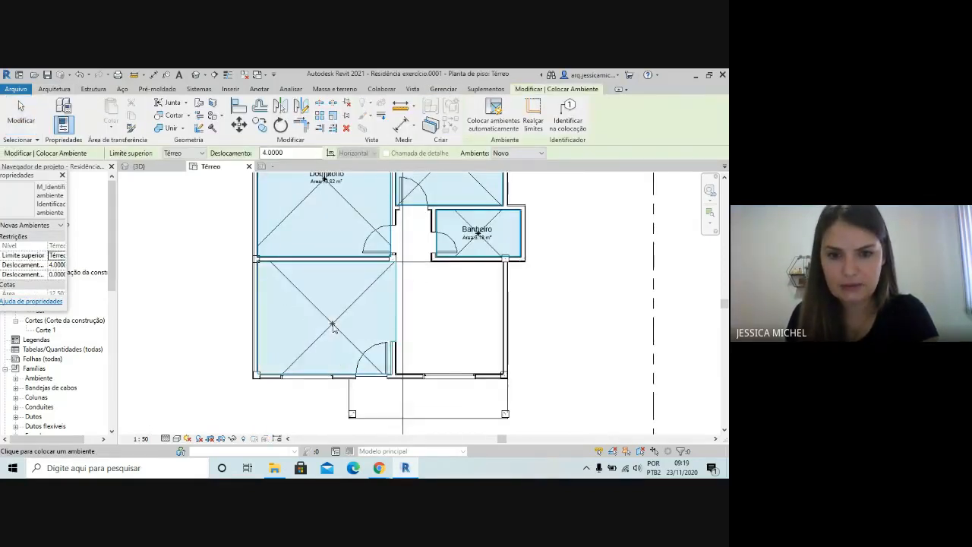
left_click(454, 325)
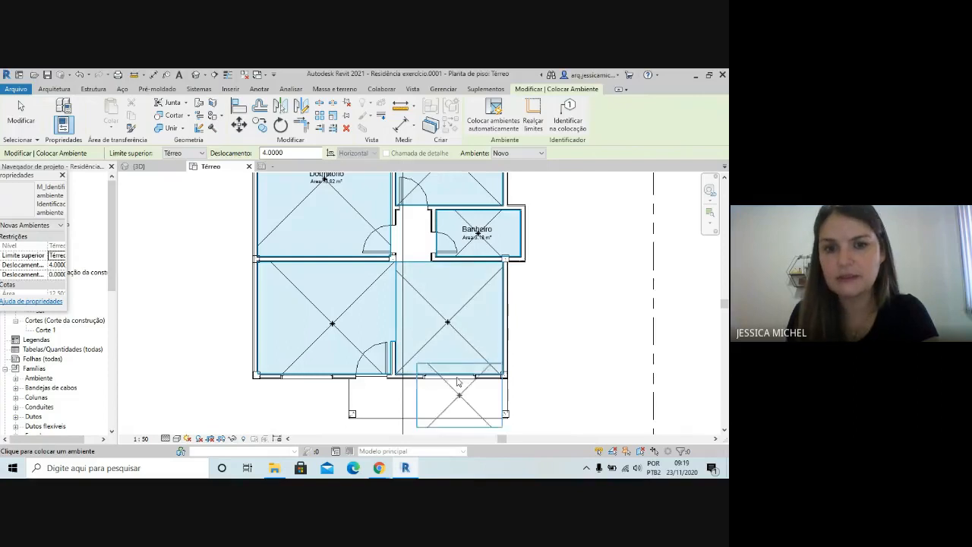
scroll(413, 235, "up", 1)
scroll(411, 236, "up", 1)
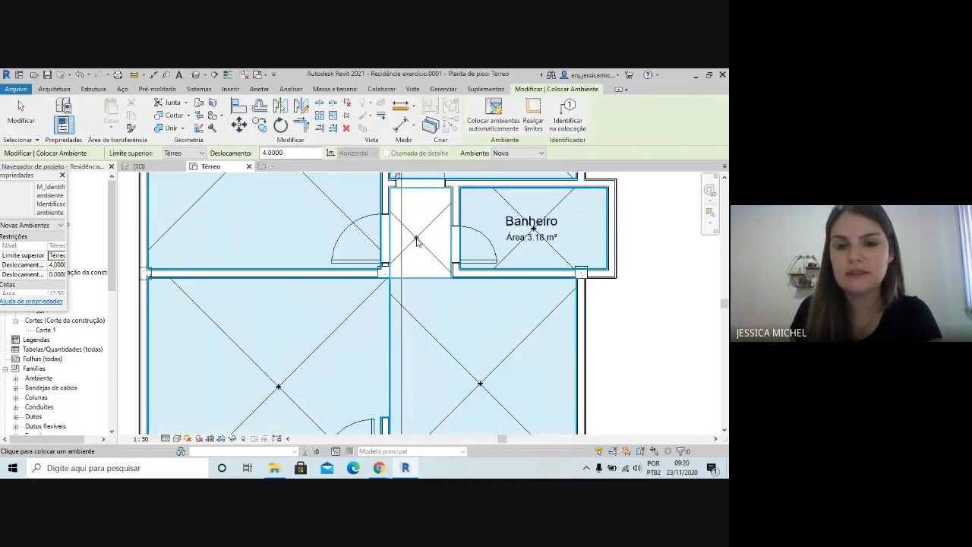
scroll(442, 270, "down", 2)
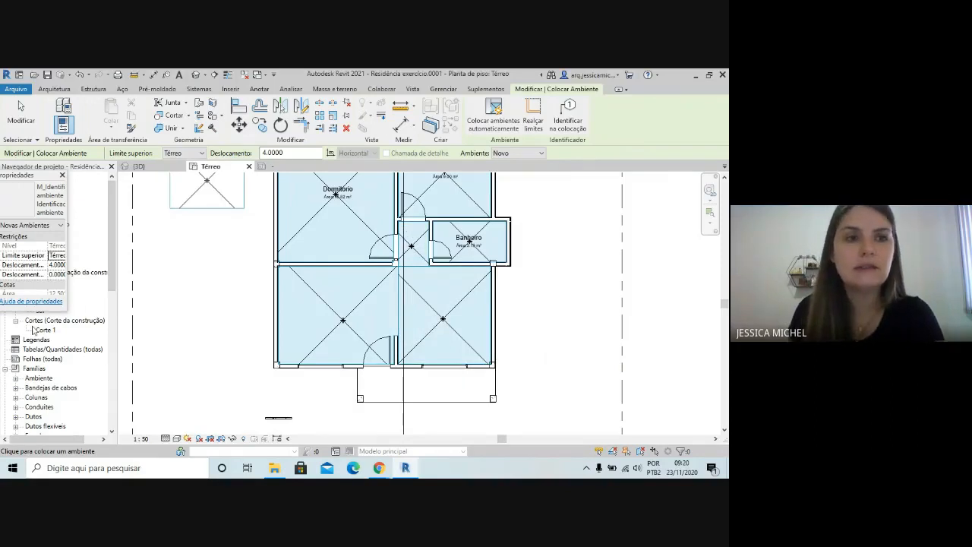
Tag the room with the entrance door and the adjoining room below Banheiro
left_click(54, 89)
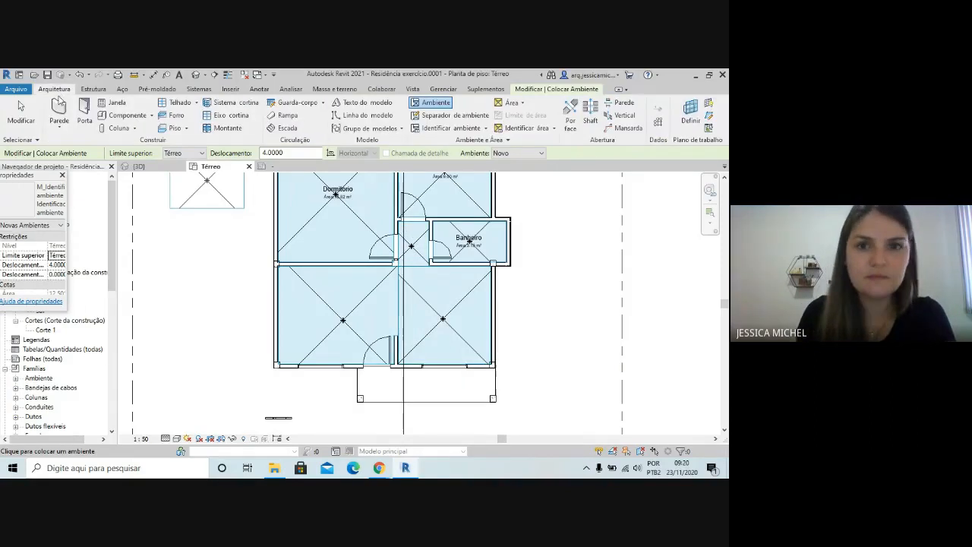
left_click(448, 129)
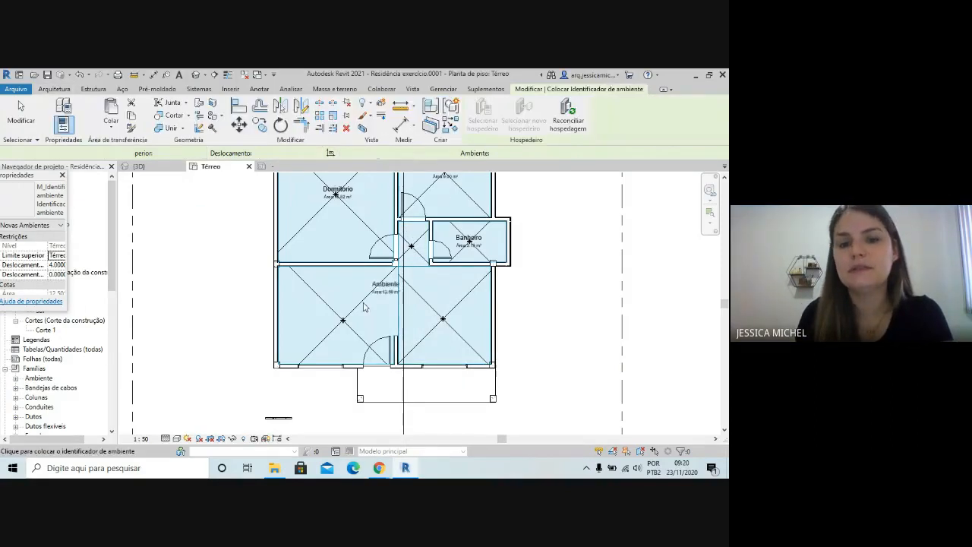
scroll(338, 325, "up", 3)
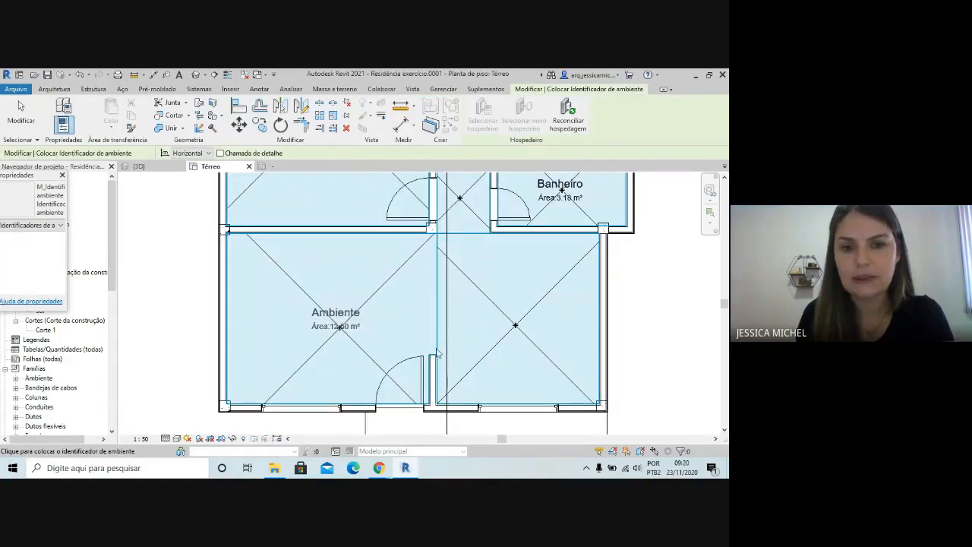
left_click(338, 325)
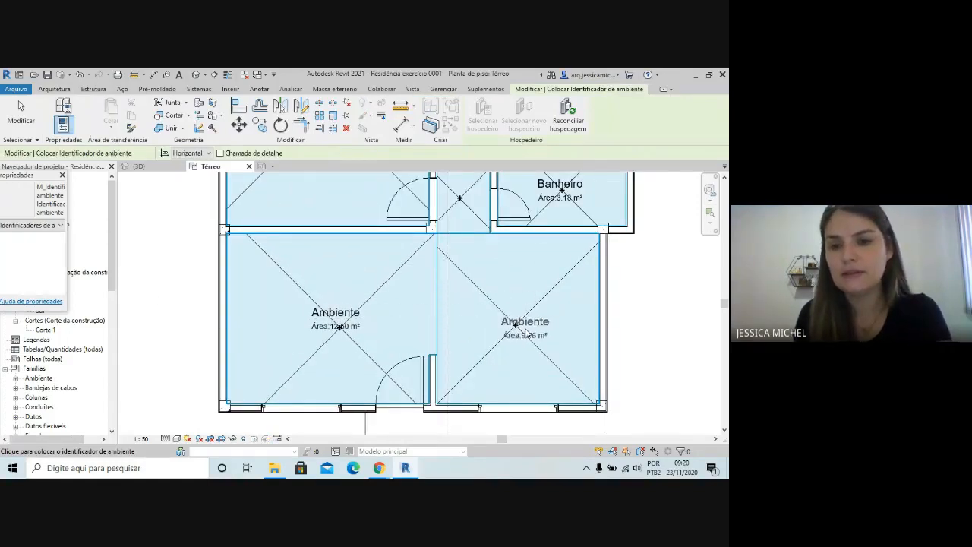
scroll(531, 328, "up", 2)
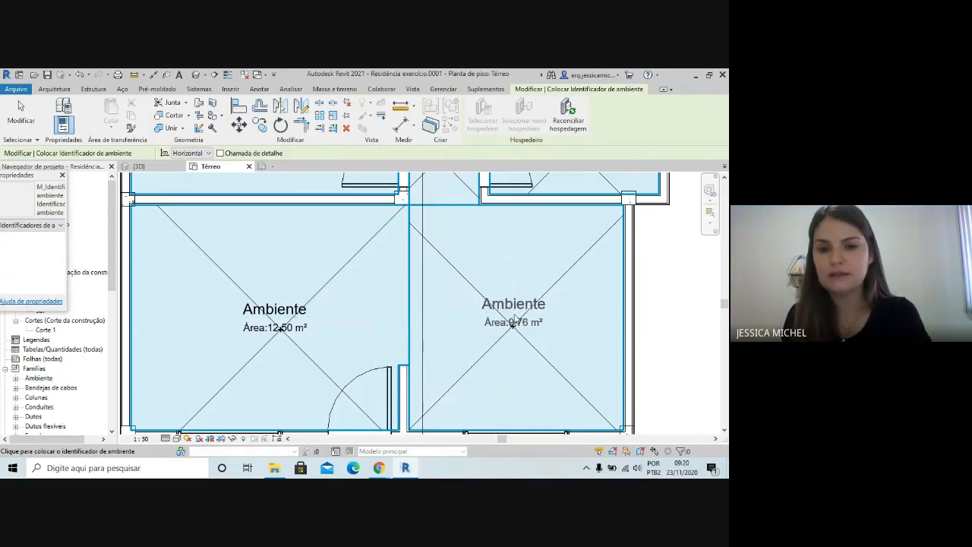
left_click(514, 321)
scroll(505, 372, "down", 3)
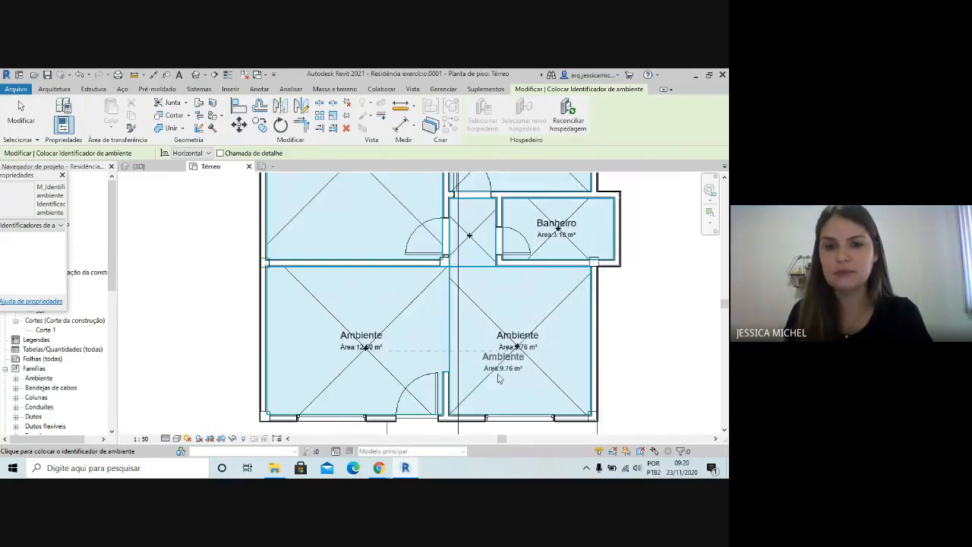
Tag the small hallway room beside Banheiro and finish tagging
scroll(463, 270, "up", 2)
scroll(475, 272, "up", 1)
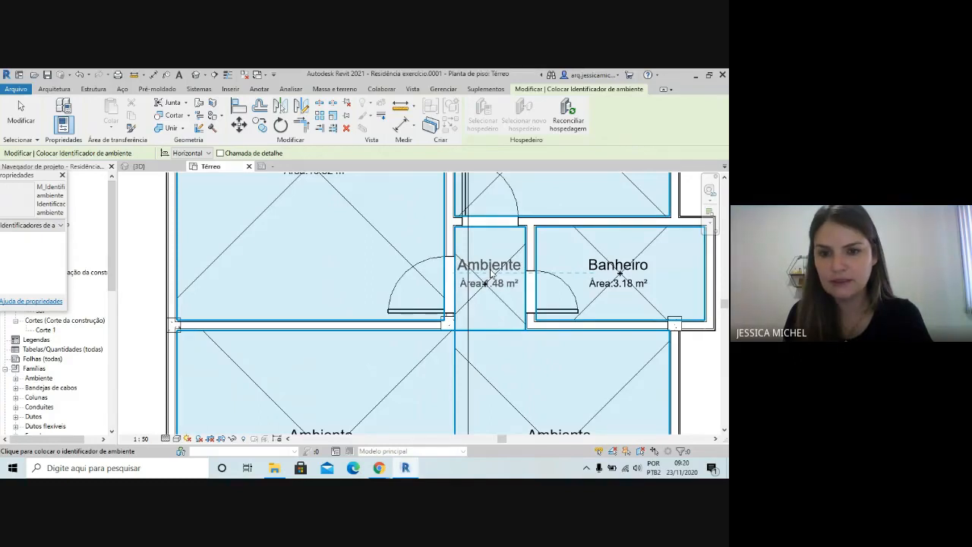
left_click(490, 298)
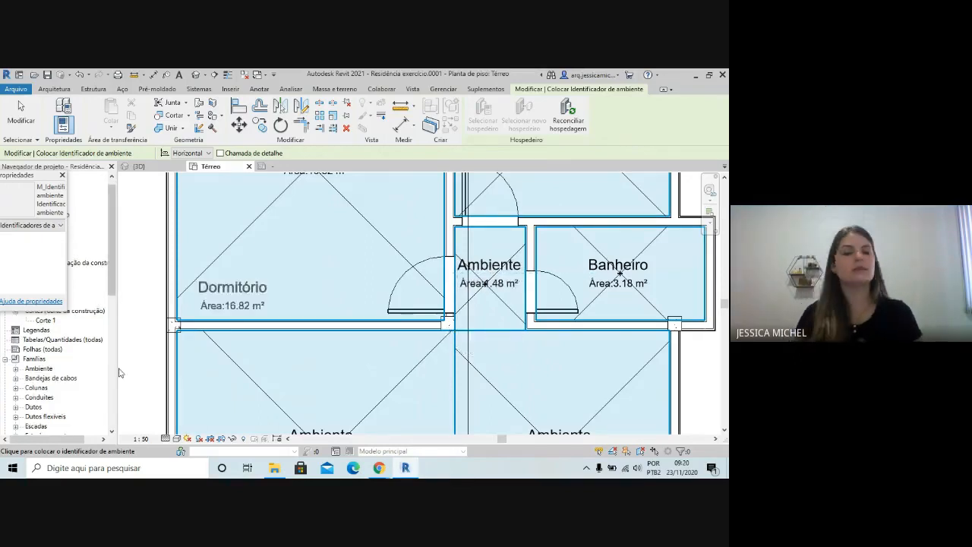
scroll(142, 413, "down", 1)
scroll(154, 412, "down", 1)
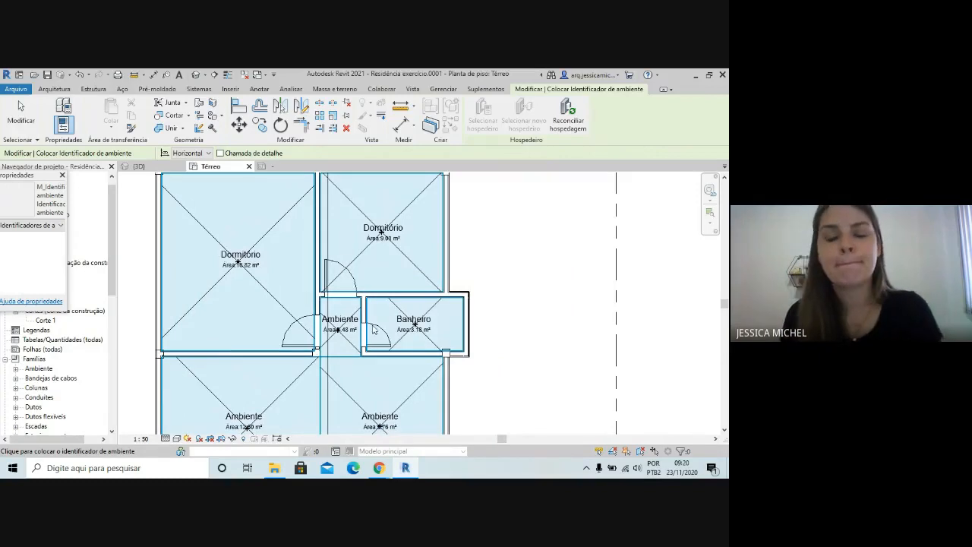
key("Escape")
key("Escape")
Rename the room with the entrance door as Cozinha
scroll(387, 227, "down", 1)
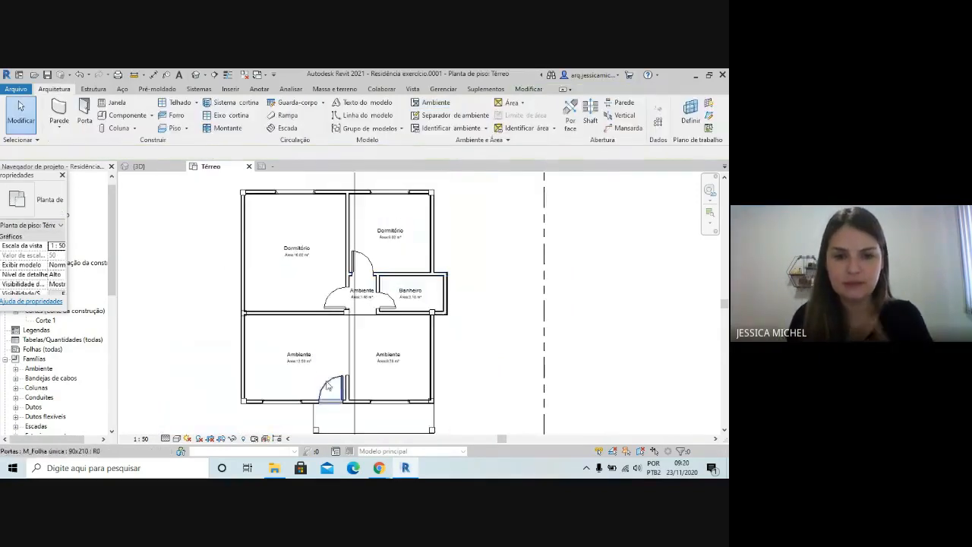
scroll(302, 353, "up", 3)
left_click(302, 353)
left_click(303, 352)
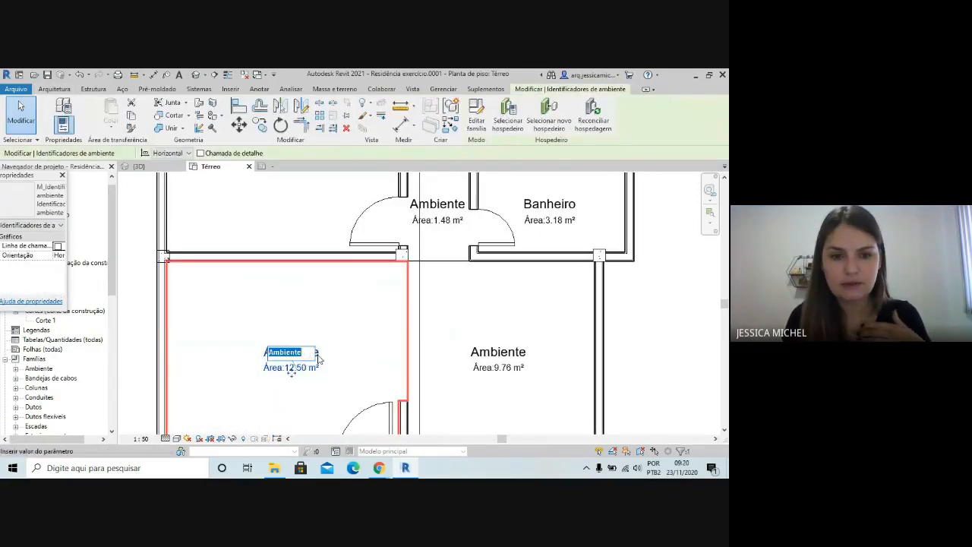
type("Coz")
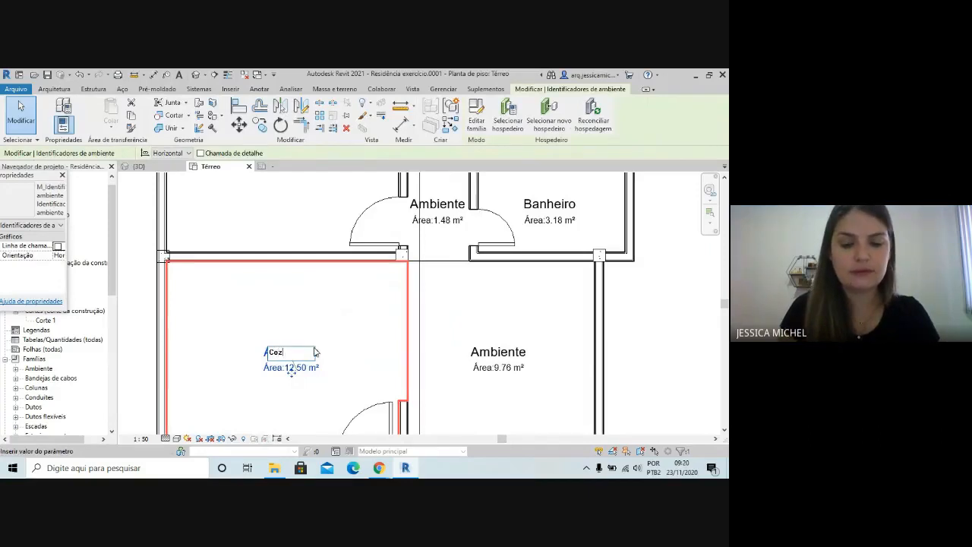
type("inha")
key("Return")
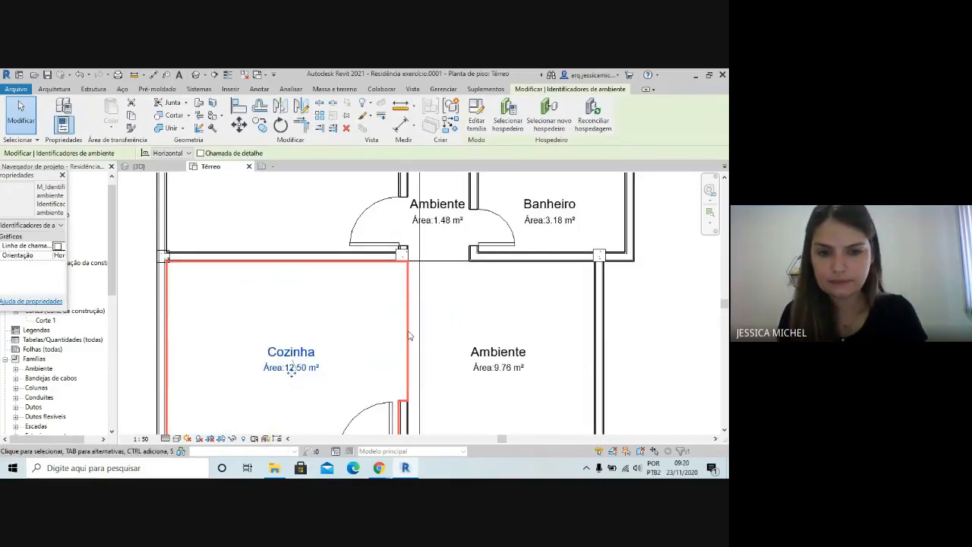
Rename the room next to Cozinha as Sala de Estar
left_click(492, 352)
left_click(498, 352)
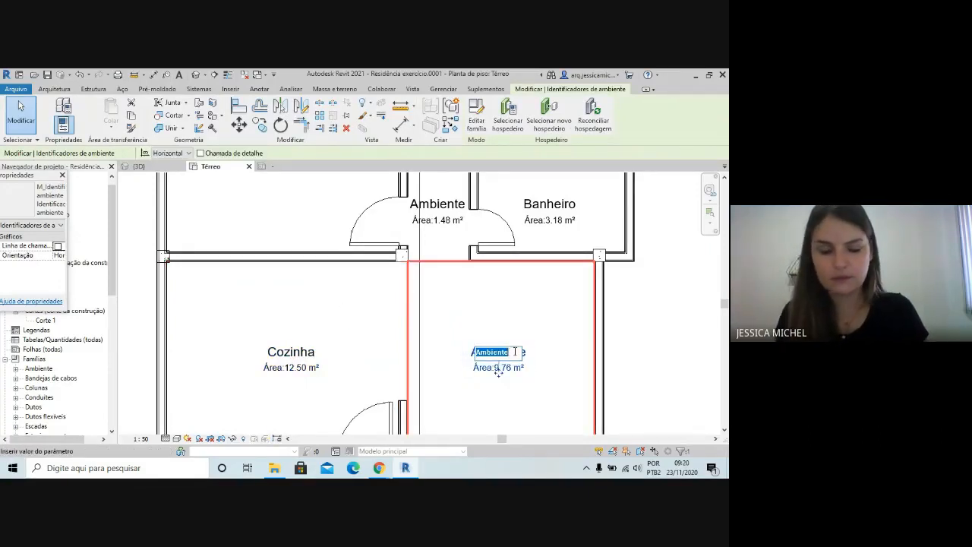
type("Sala de")
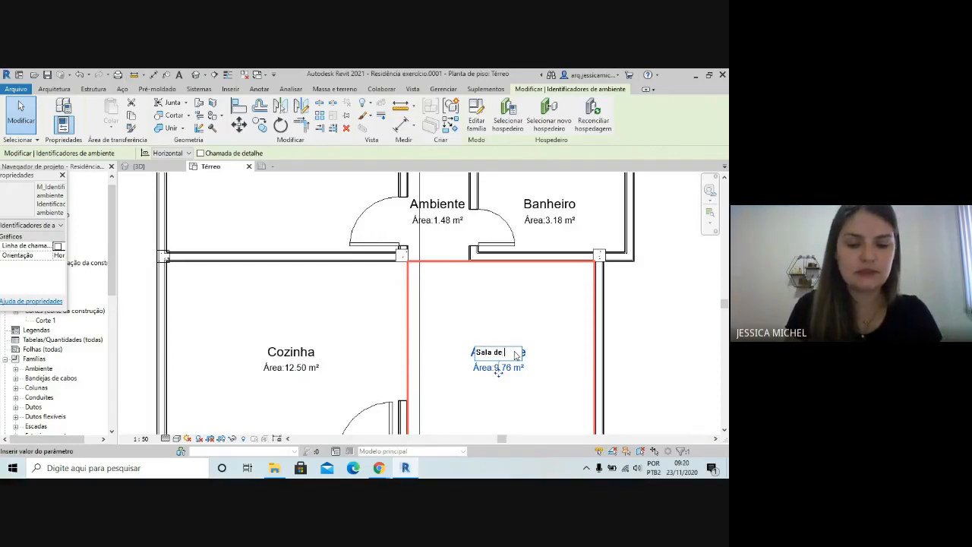
type(" Esta")
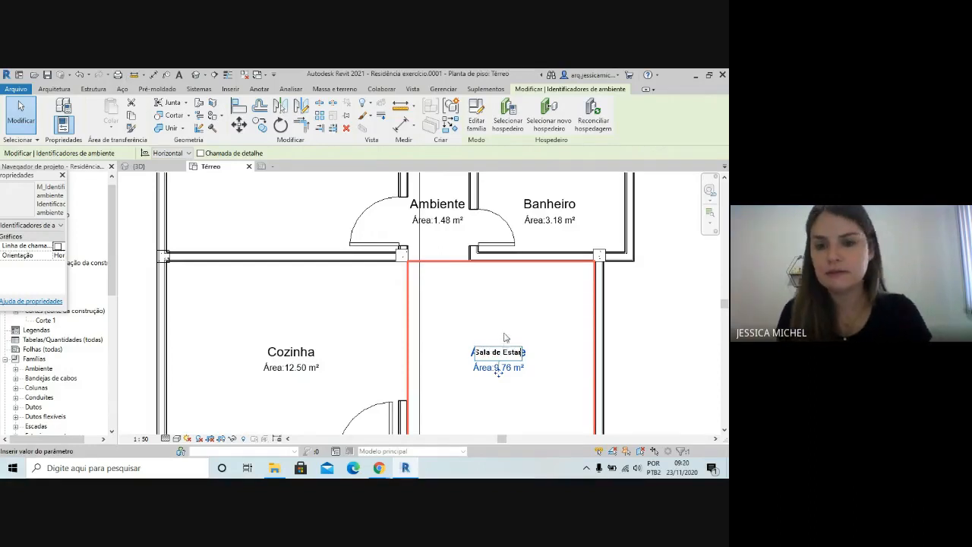
type("r")
key("Return")
Rename the hallway room beside Banheiro as Circ
left_click(436, 205)
left_click(440, 205)
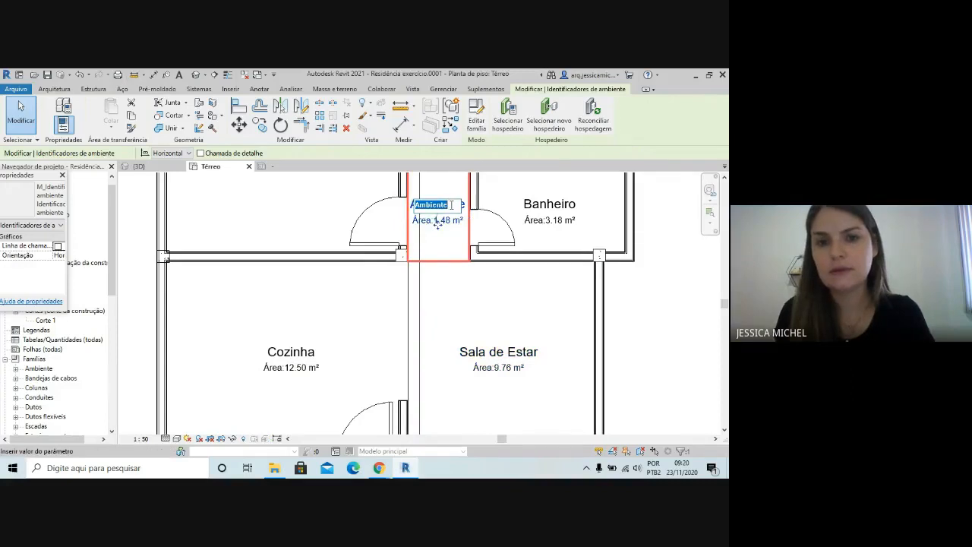
type("Circ.")
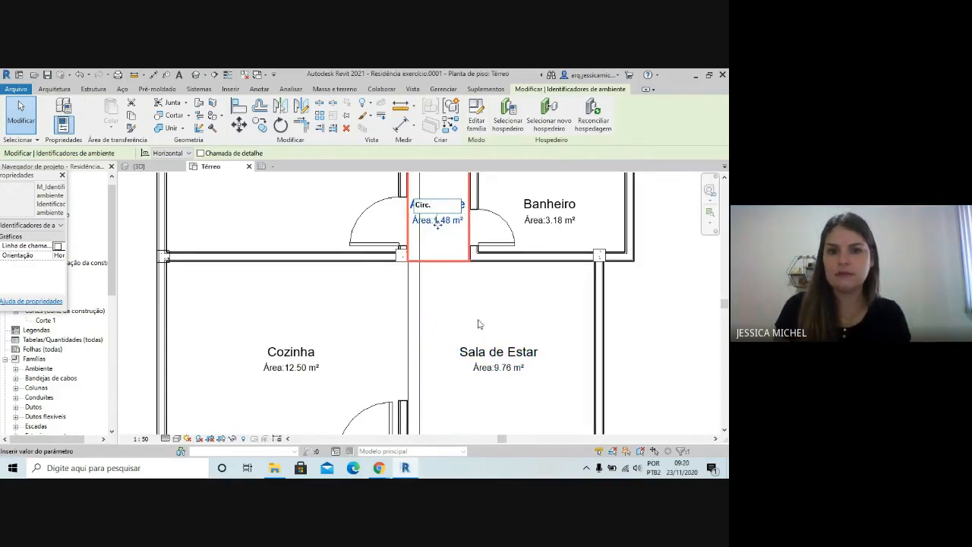
left_click(479, 321)
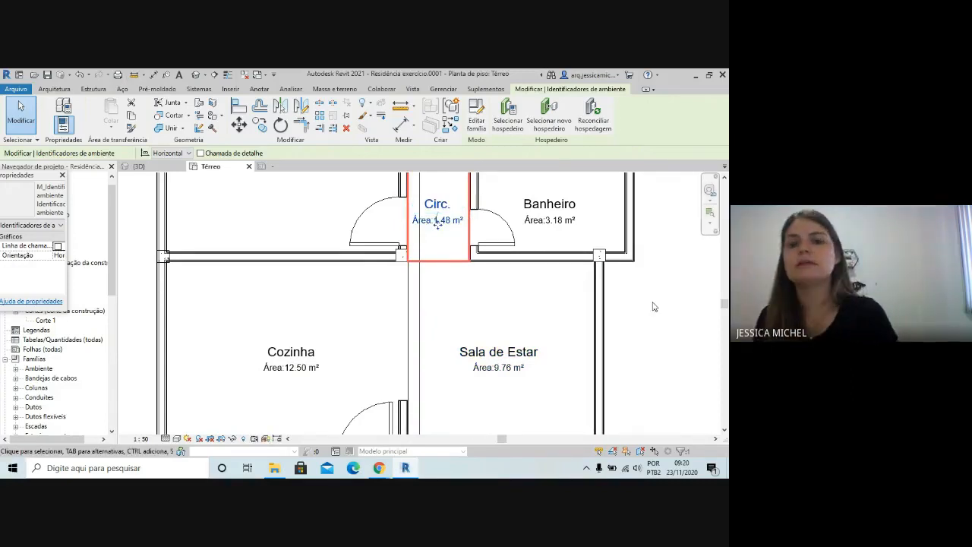
left_click(674, 325)
scroll(394, 302, "down", 2)
scroll(386, 323, "down", 4)
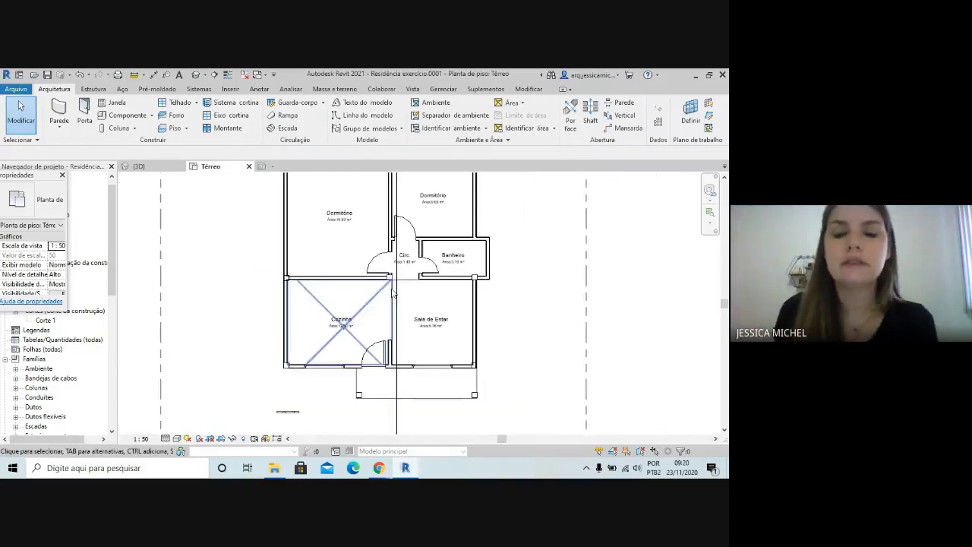
scroll(408, 336, "up", 3)
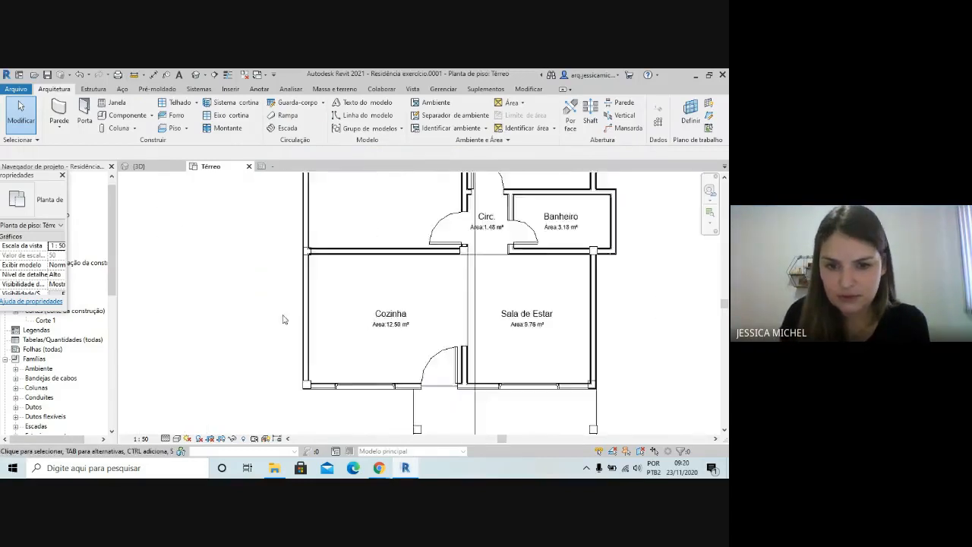
scroll(425, 327, "down", 3)
scroll(445, 384, "up", 3)
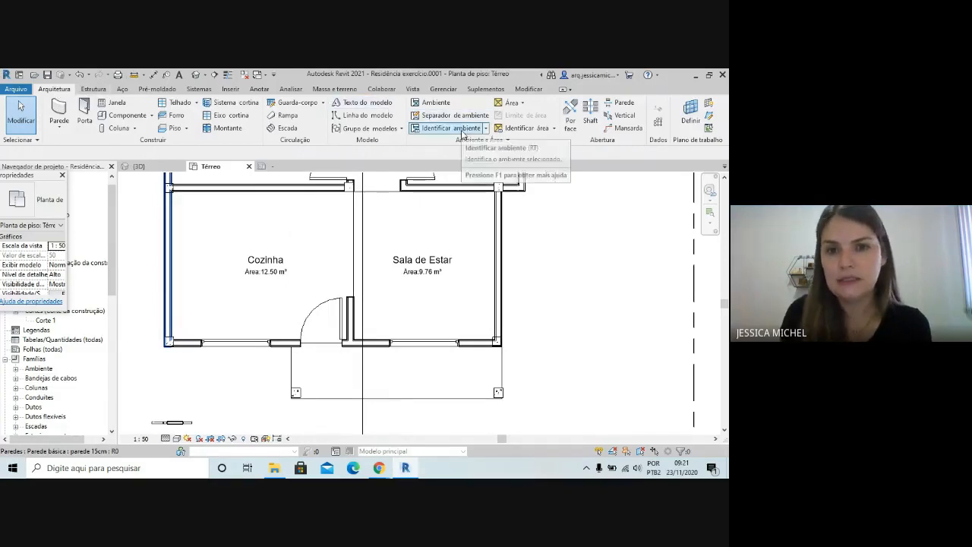
left_click(454, 115)
scroll(269, 360, "up", 3)
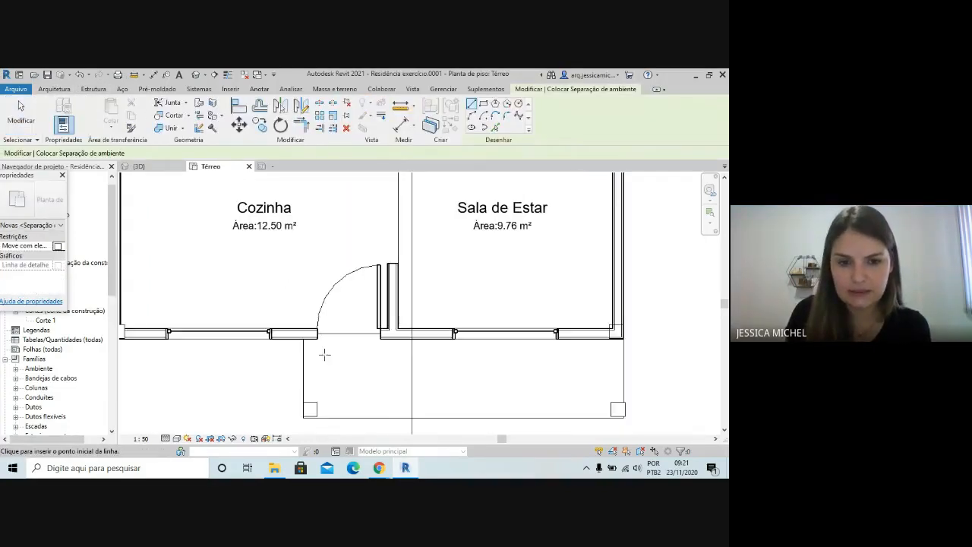
left_click(303, 339)
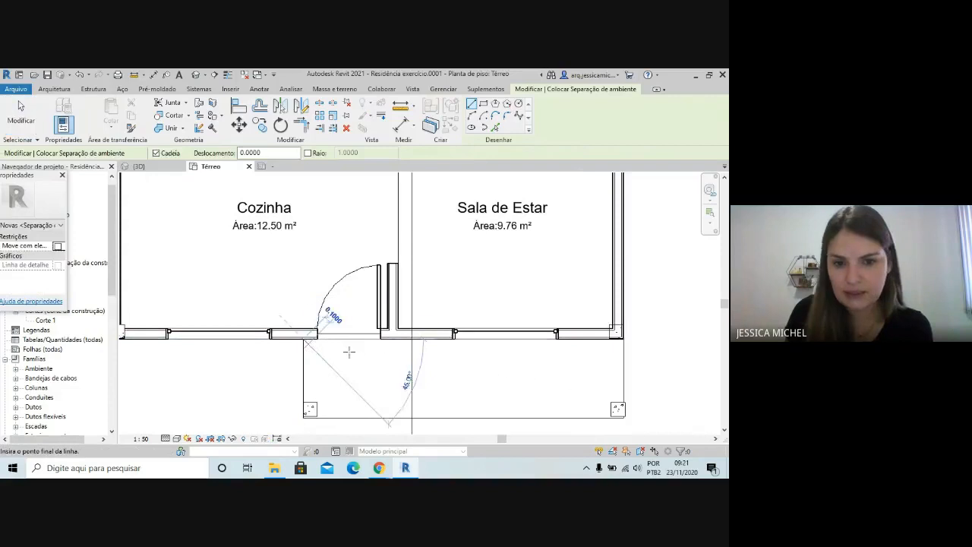
left_click(622, 339)
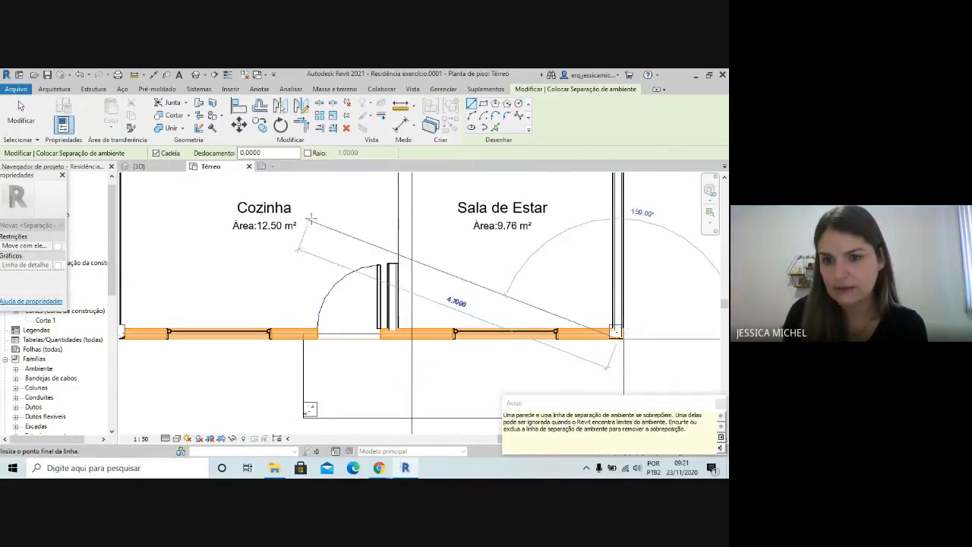
scroll(311, 219, "down", 2)
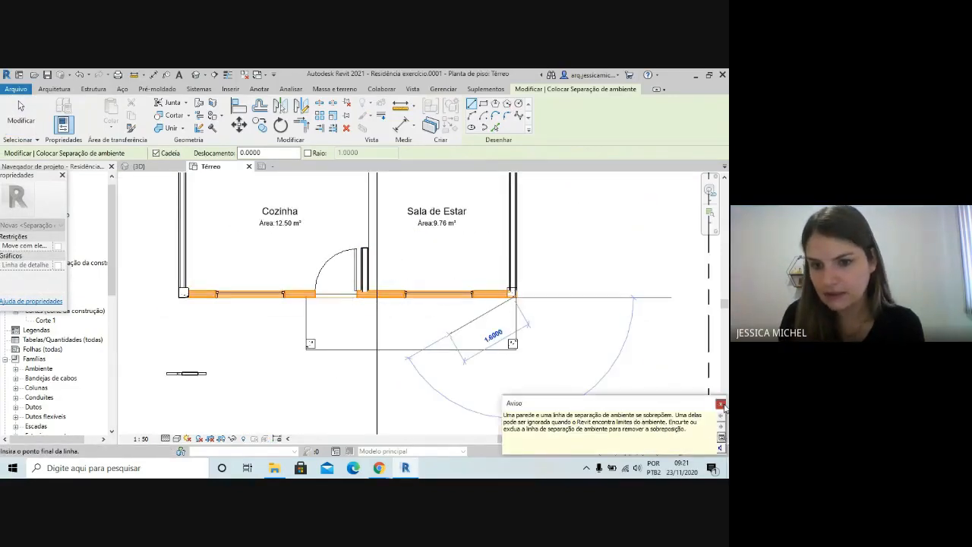
scroll(505, 341, "up", 3)
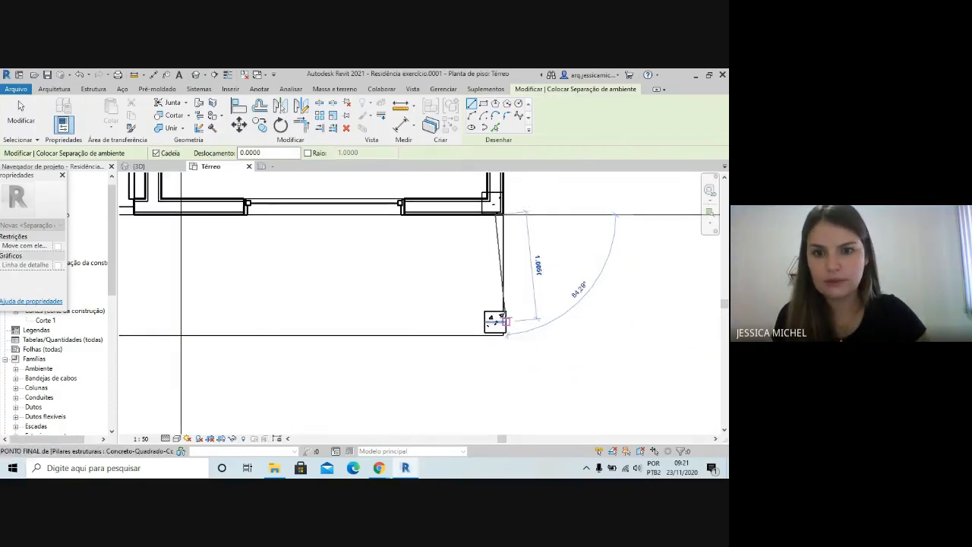
key("Escape")
scroll(597, 245, "down", 2)
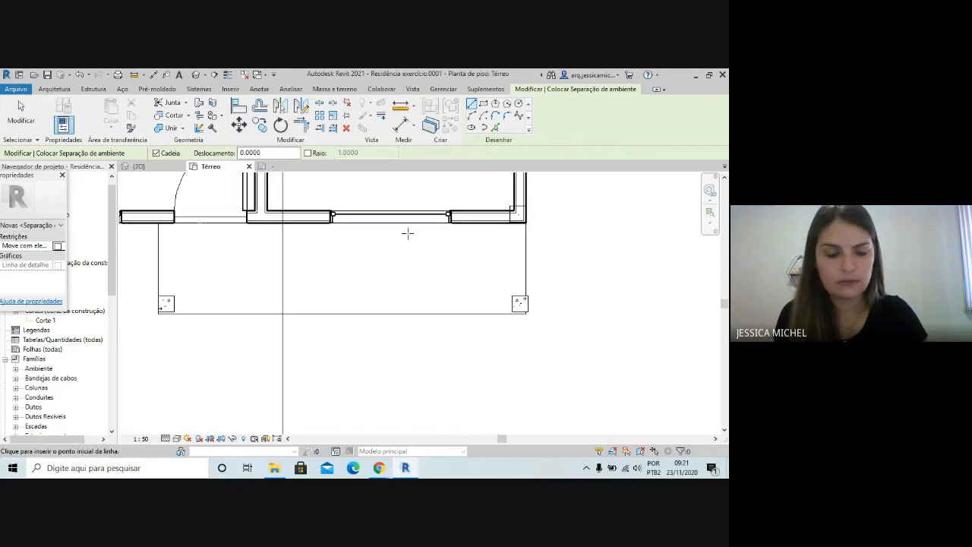
key("ctrl+z")
middle_click_drag(206, 213, 345, 329)
scroll(344, 330, "down", 1)
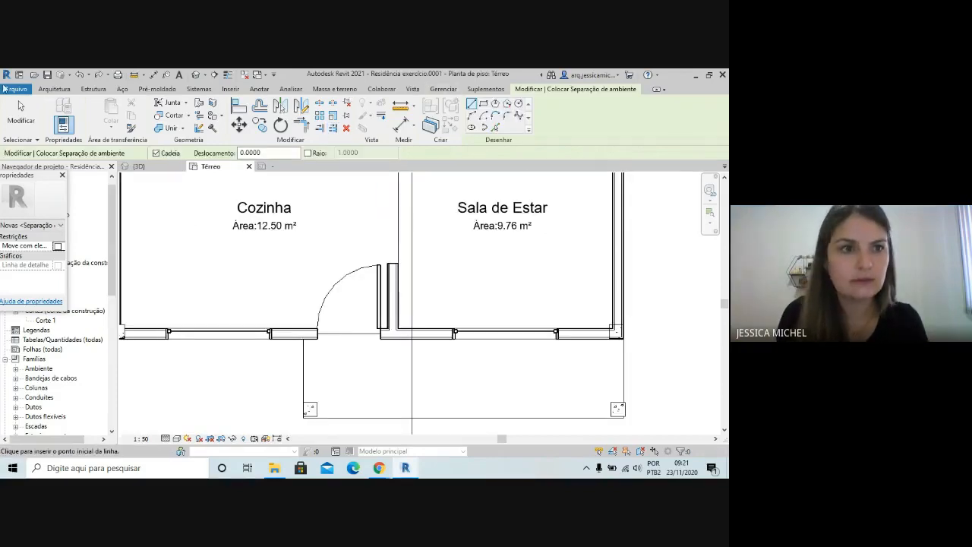
Draw a room separation line along the outer face of the front wall, across the full width of the porch
left_click(54, 89)
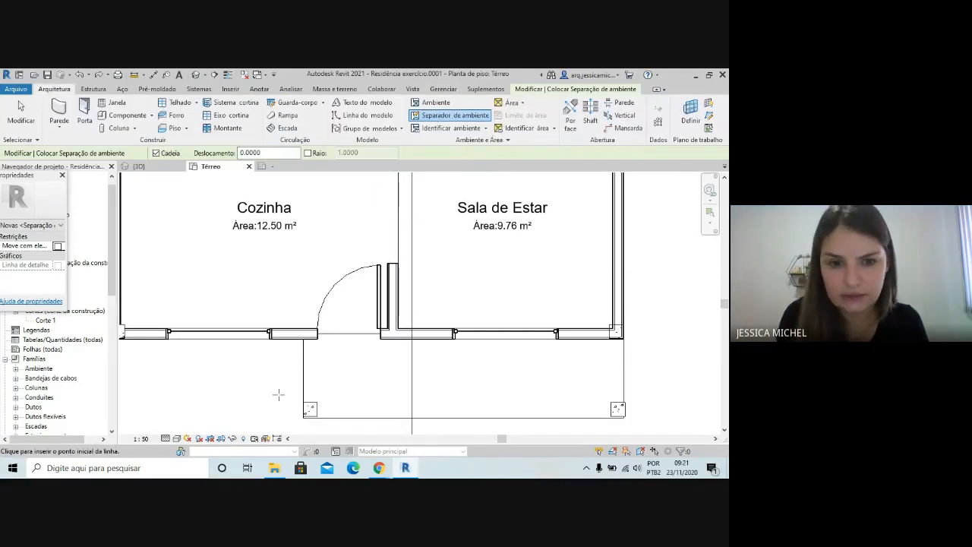
left_click(303, 333)
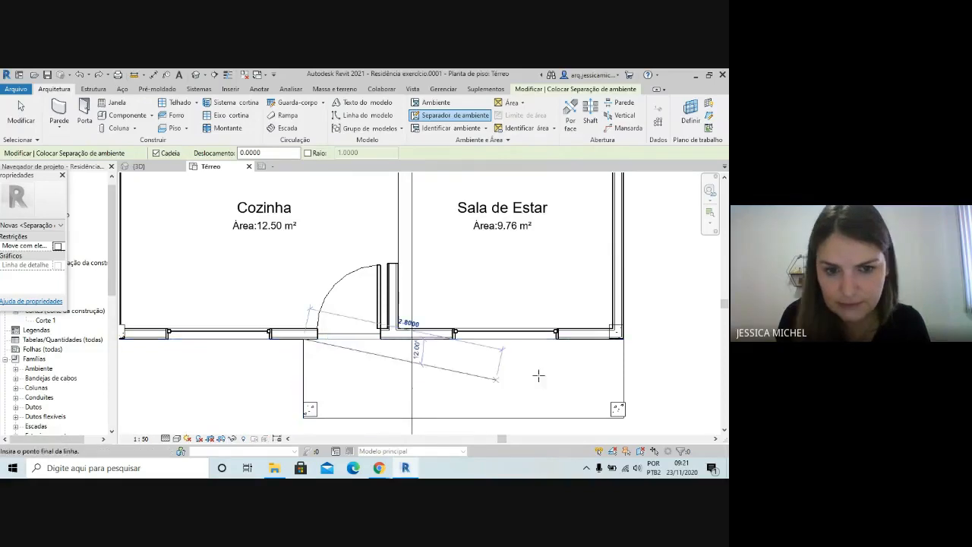
scroll(616, 341, "up", 2)
left_click(617, 340)
scroll(555, 232, "down", 1)
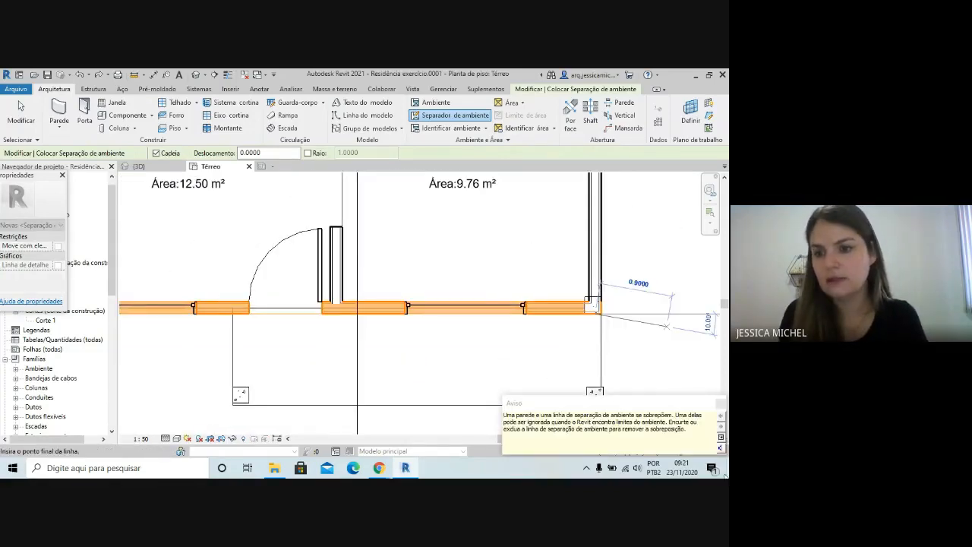
left_click(720, 403)
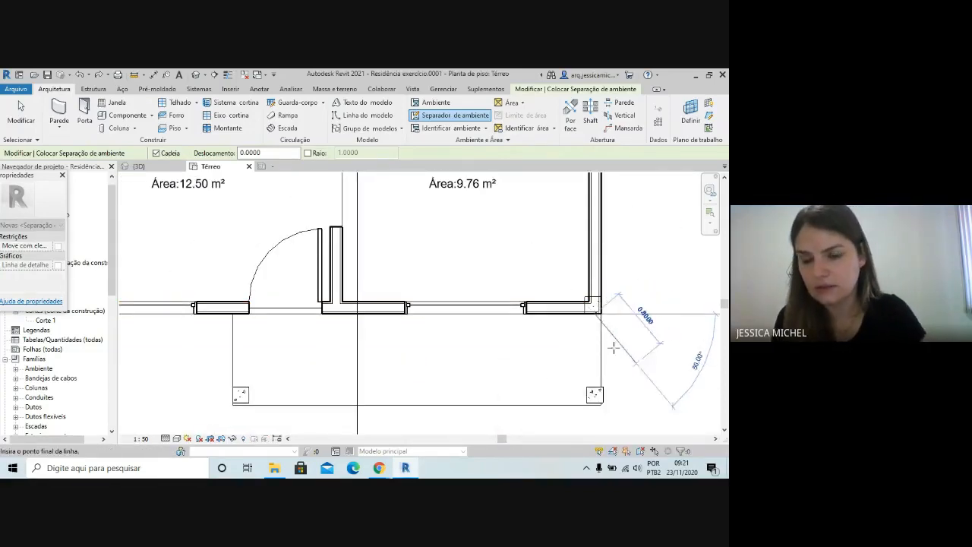
key("Escape")
Draw room separation lines along the porch's side and front edges to close its outline
left_click(600, 404)
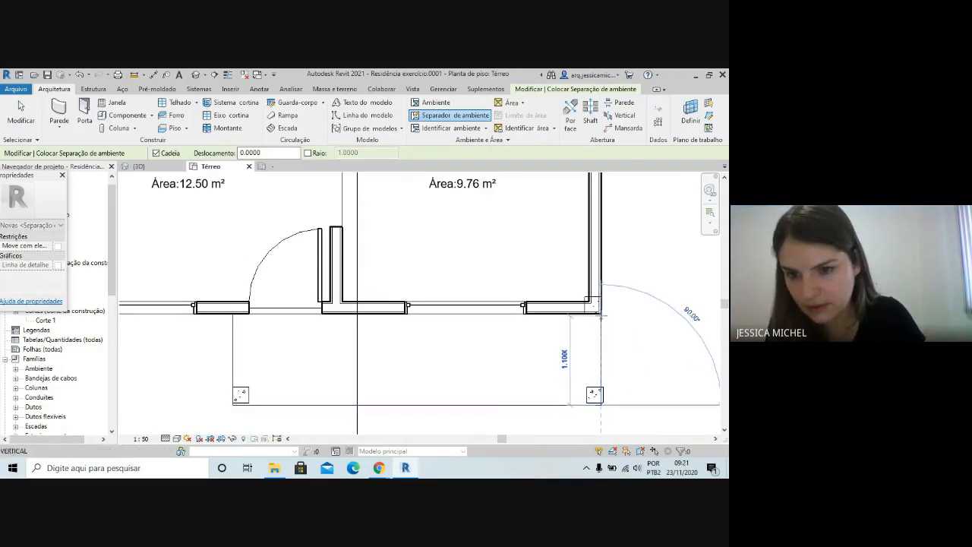
left_click(601, 312)
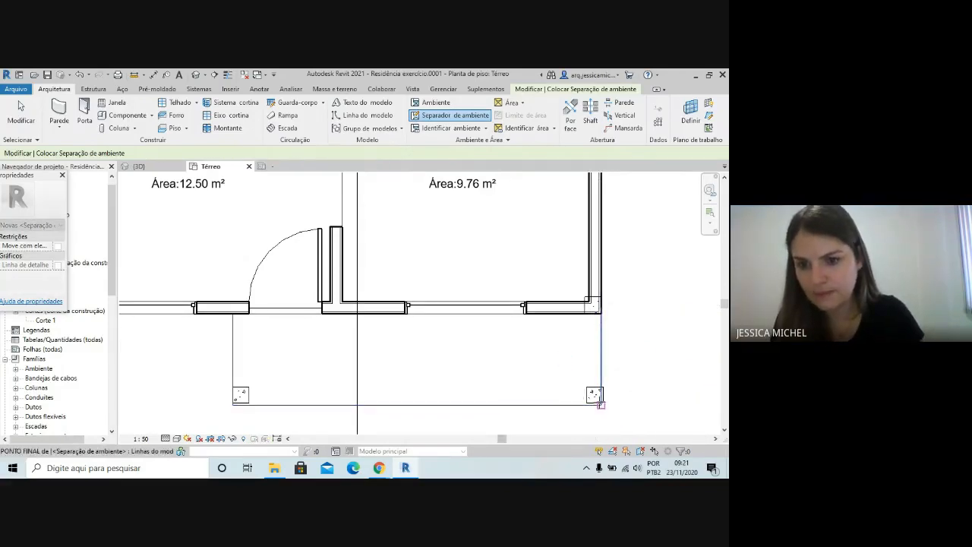
left_click(601, 404)
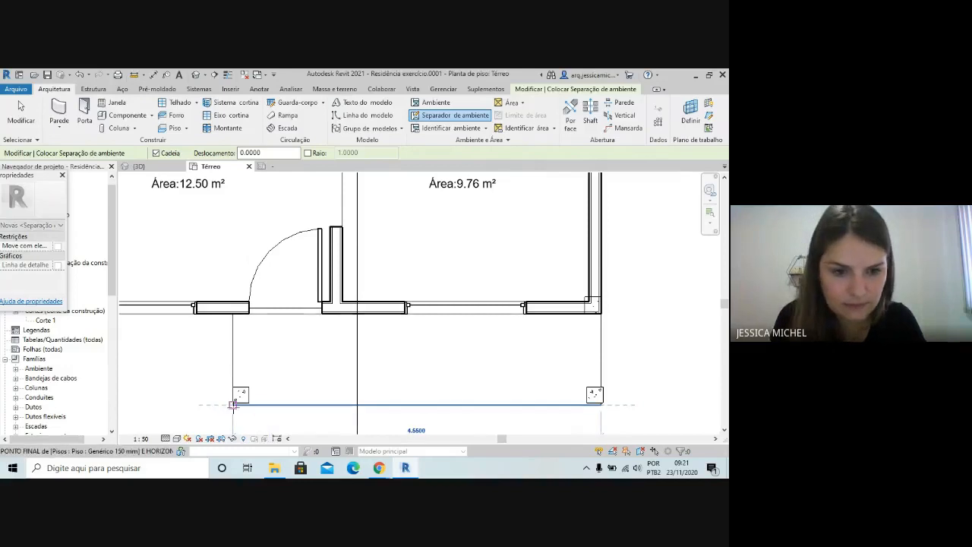
left_click(233, 404)
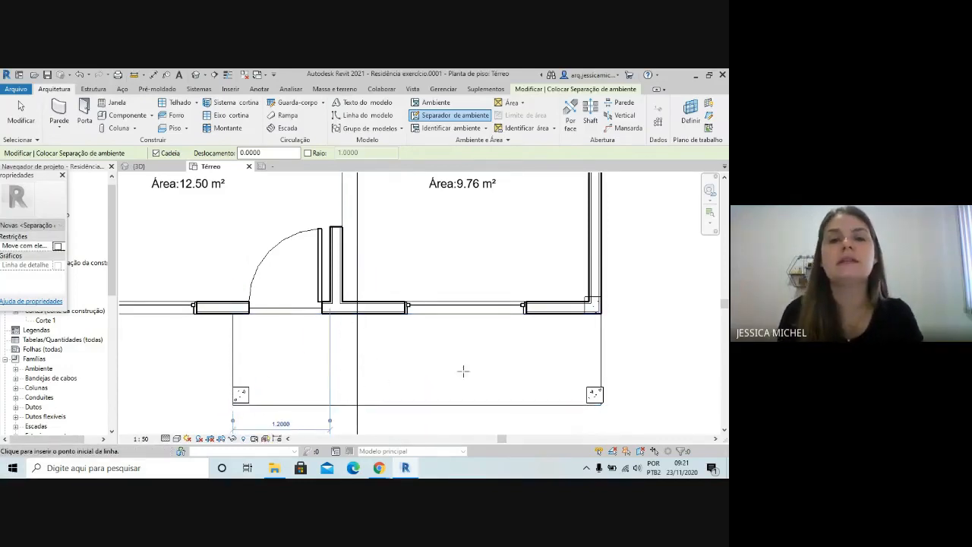
Place a room inside the enclosed porch, tag it at its centre and finish tagging
left_click(434, 102)
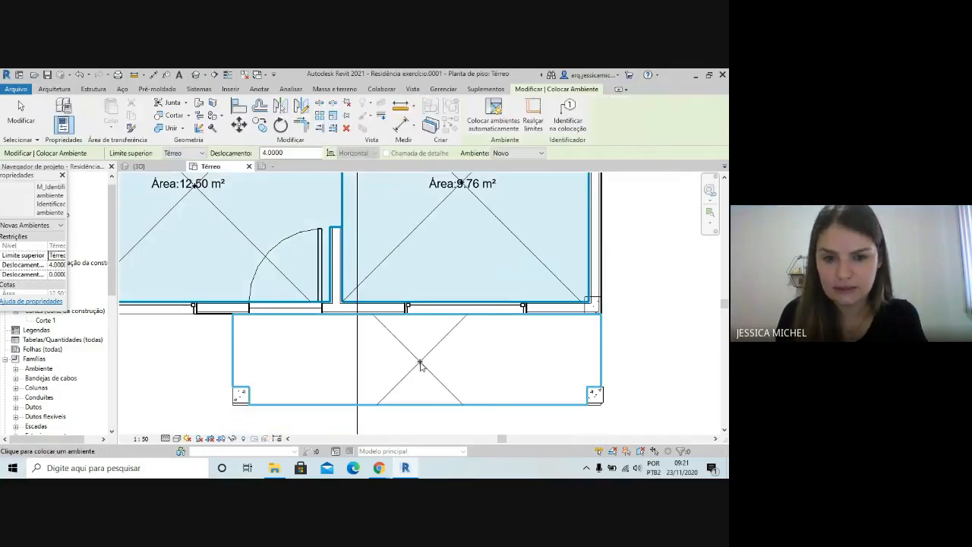
left_click(419, 364)
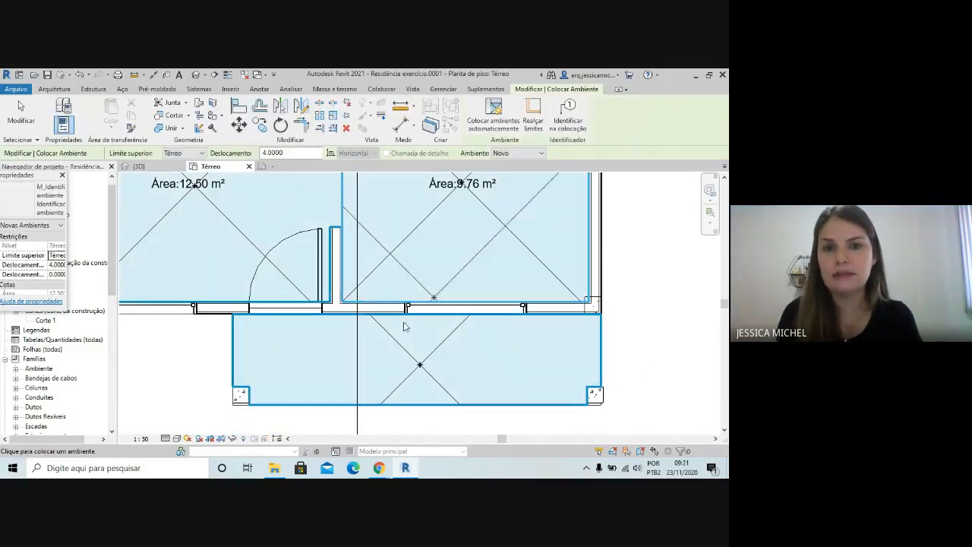
left_click(58, 89)
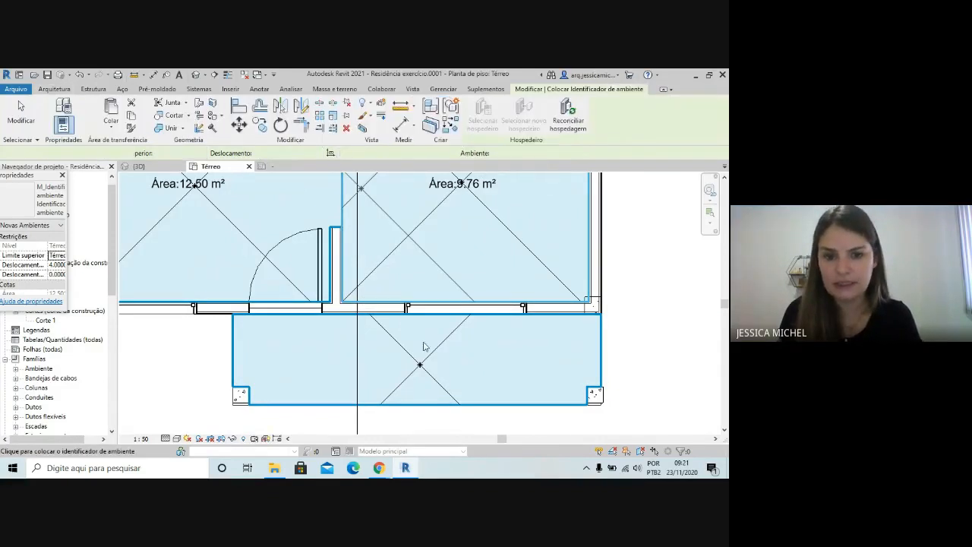
left_click(418, 368)
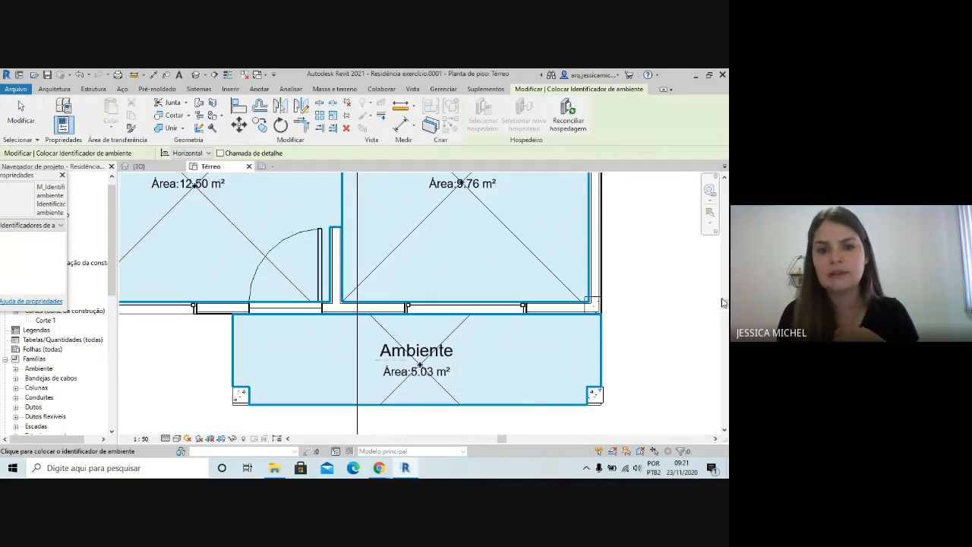
key("Escape")
key("Escape")
Rename the porch room as Área
left_click(416, 350)
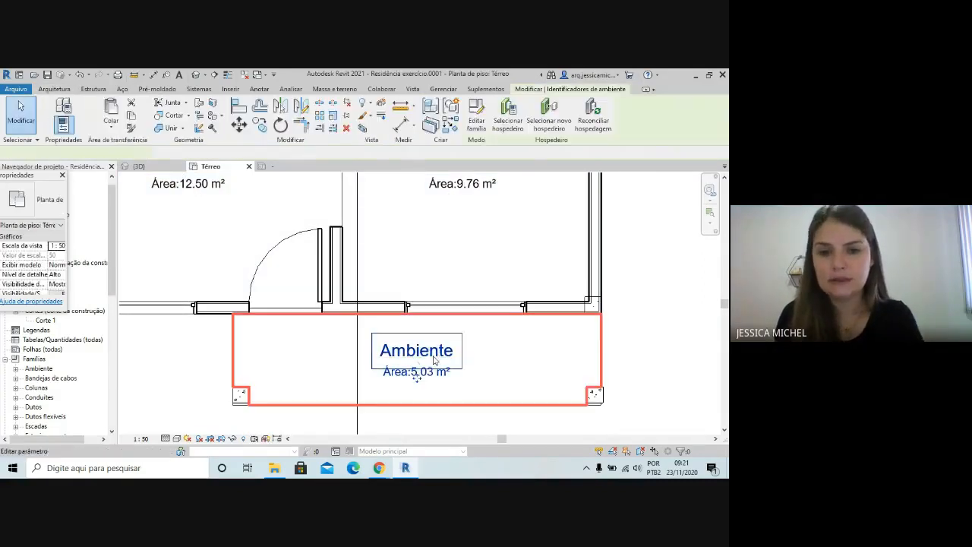
left_click(416, 350)
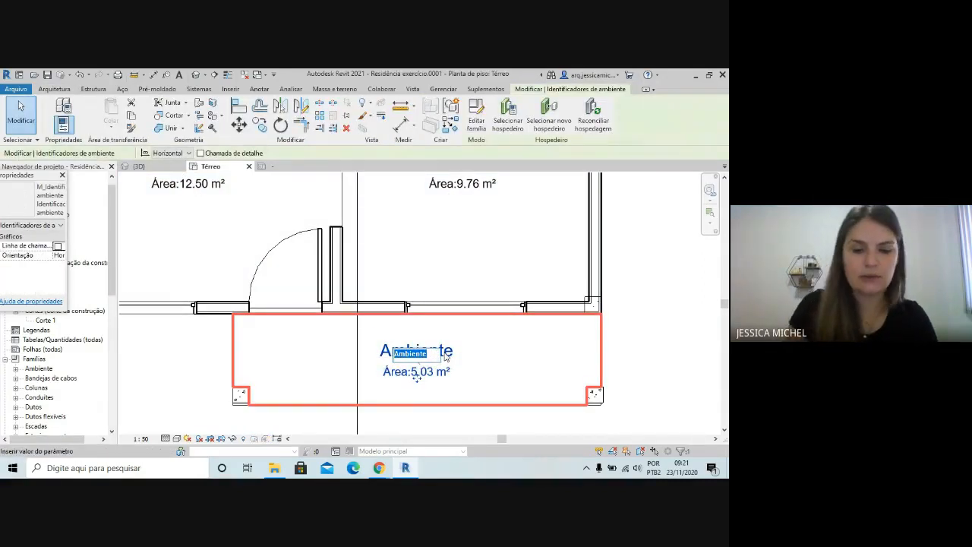
left_click(547, 345)
Align the outer faces of the porch column on the Sala de Estar side with the porch's side and front edges
scroll(434, 361, "down", 1)
left_click(581, 367)
scroll(578, 398, "up", 3)
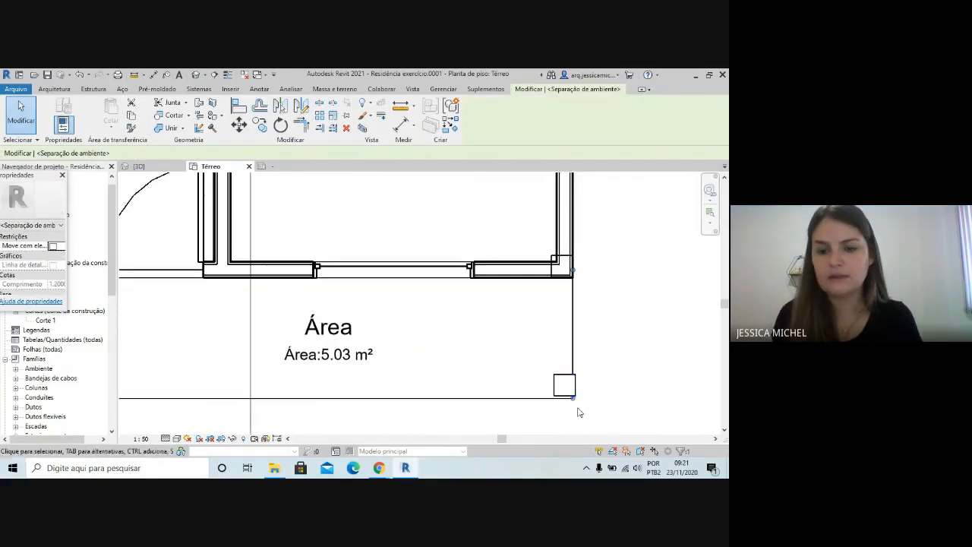
left_click(629, 332)
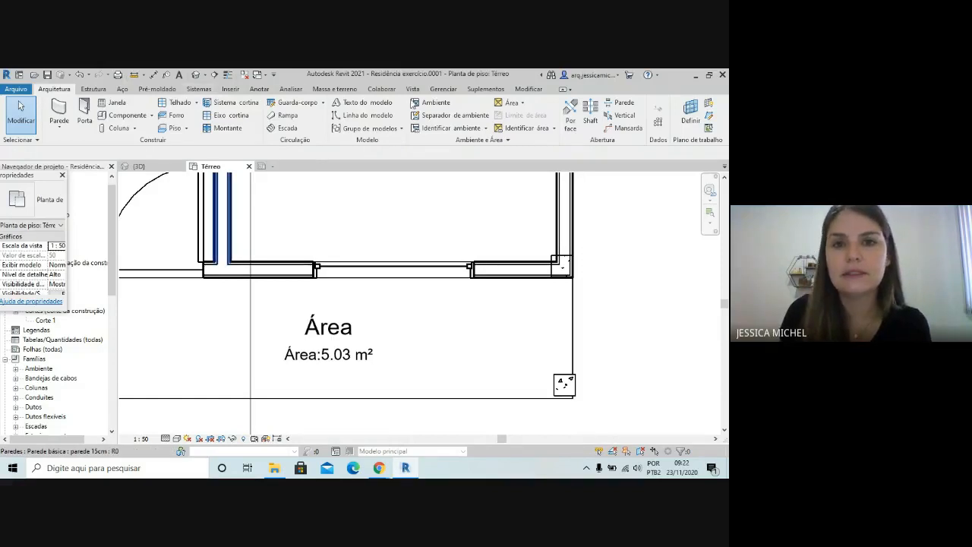
left_click(529, 90)
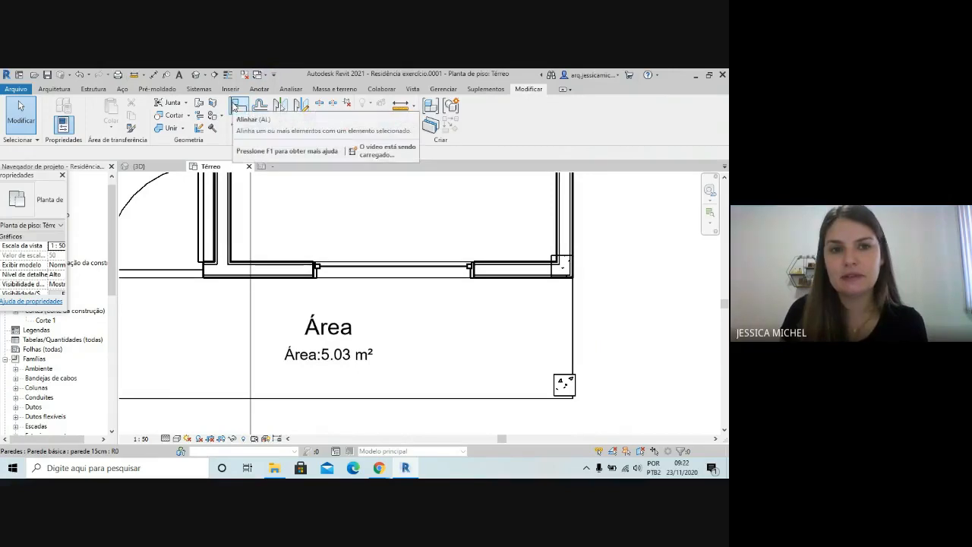
left_click(238, 107)
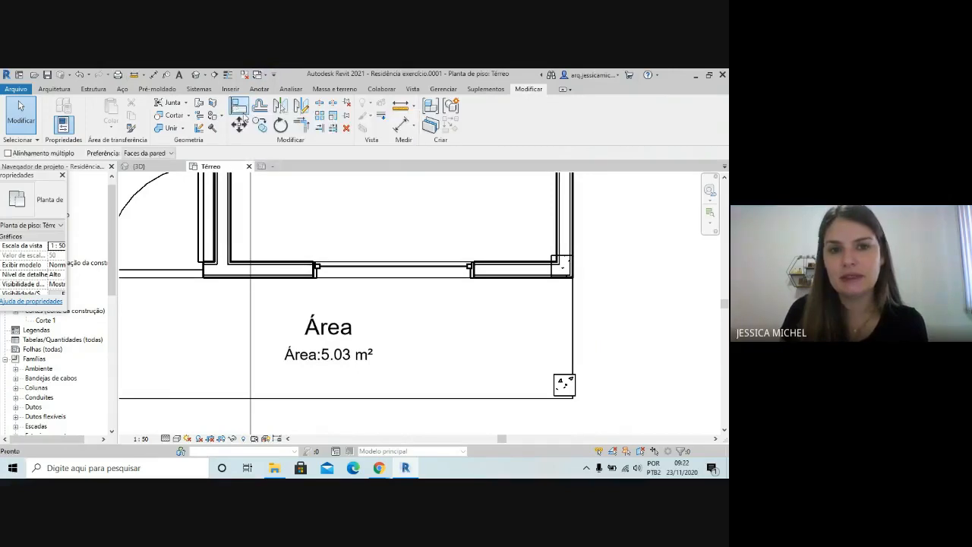
left_click(573, 343)
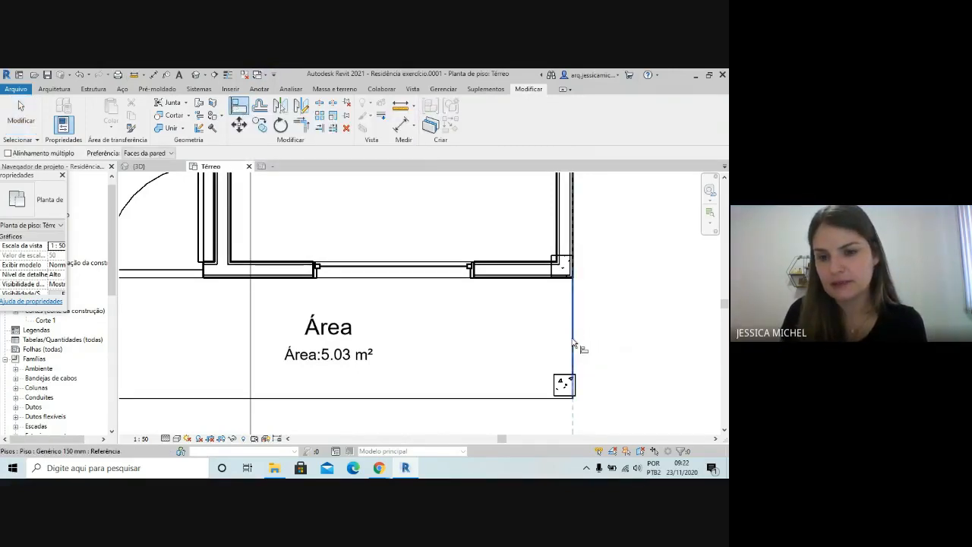
left_click(576, 385)
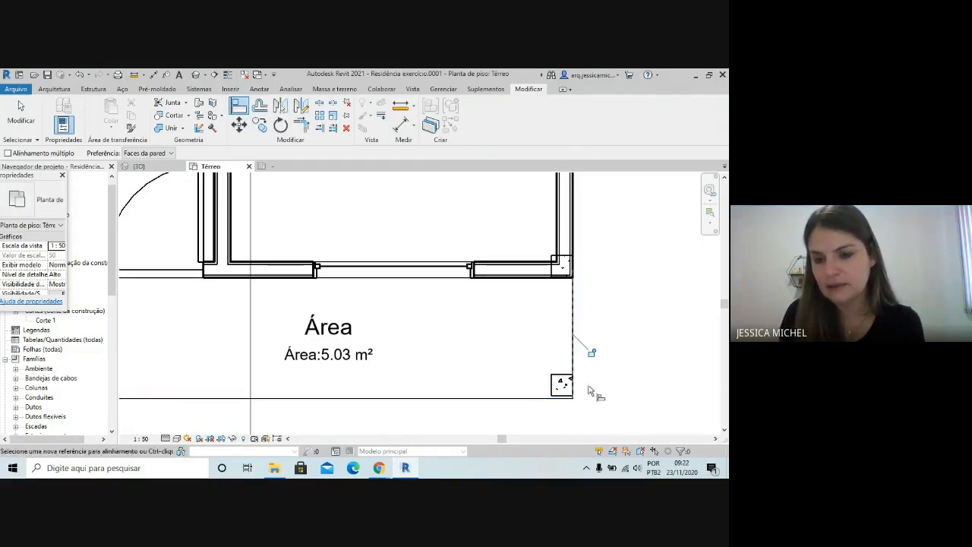
left_click(532, 399)
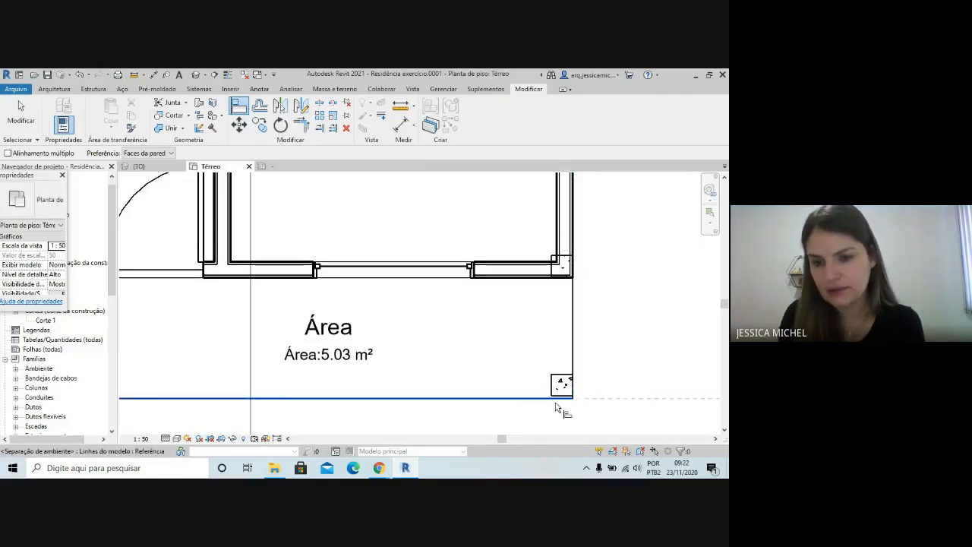
left_click(561, 396)
scroll(632, 317, "down", 2)
scroll(568, 300, "down", 2)
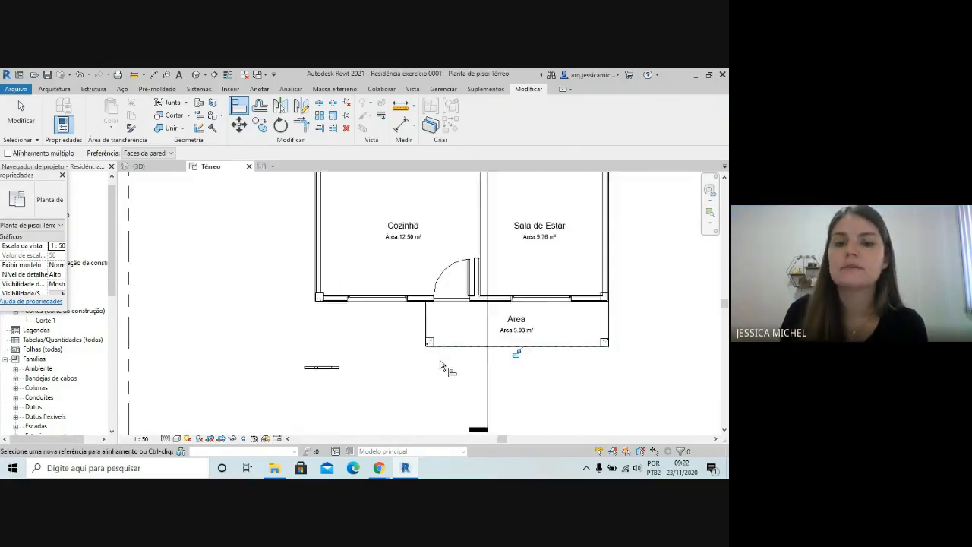
Align the front face of the porch column on the Cozinha side with the porch's front separation line
scroll(445, 360, "up", 5)
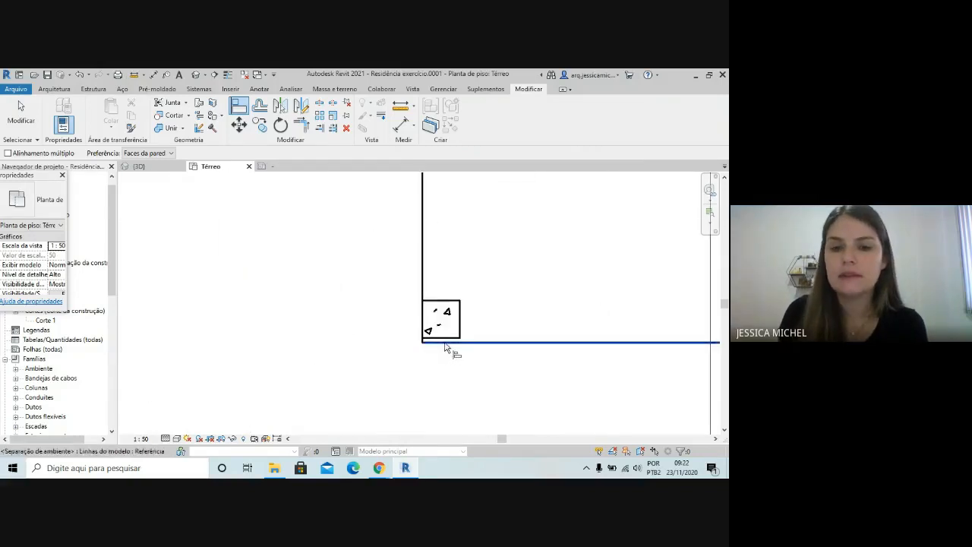
left_click(444, 343)
left_click(447, 338)
scroll(283, 270, "down", 3)
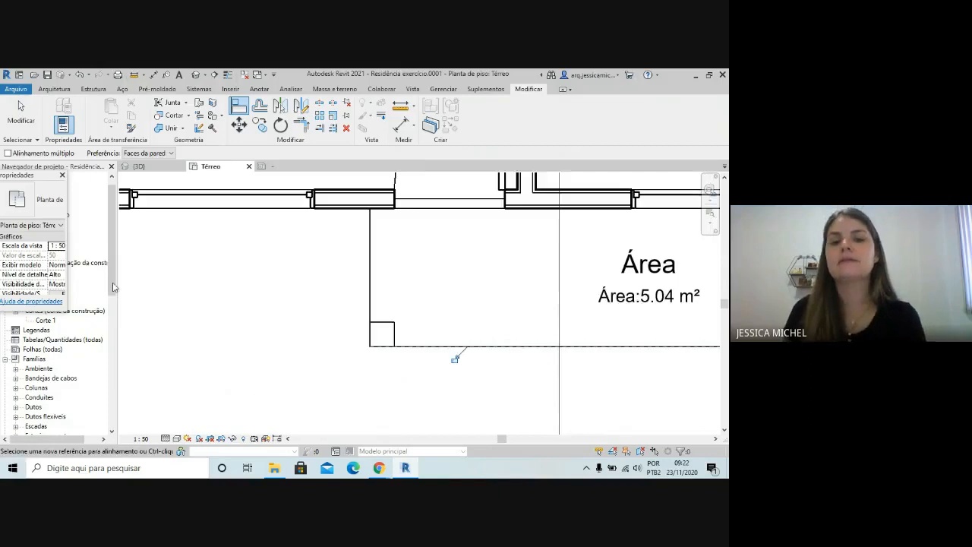
scroll(113, 288, "down", 2)
scroll(136, 310, "down", 1)
scroll(315, 389, "down", 3)
scroll(334, 364, "down", 2)
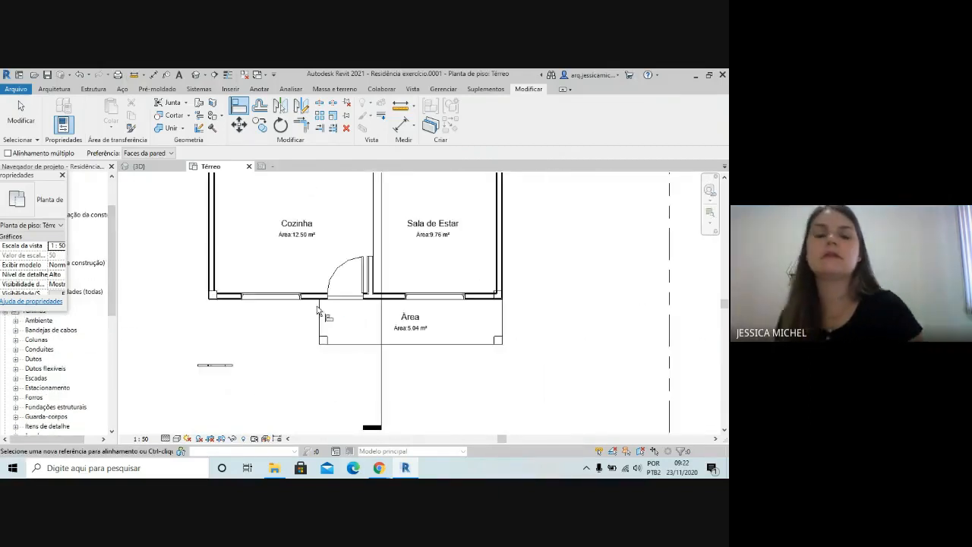
Finish aligning and review the room names and areas across the Térreo plan, from the porch to the bedrooms
scroll(490, 380, "down", 2)
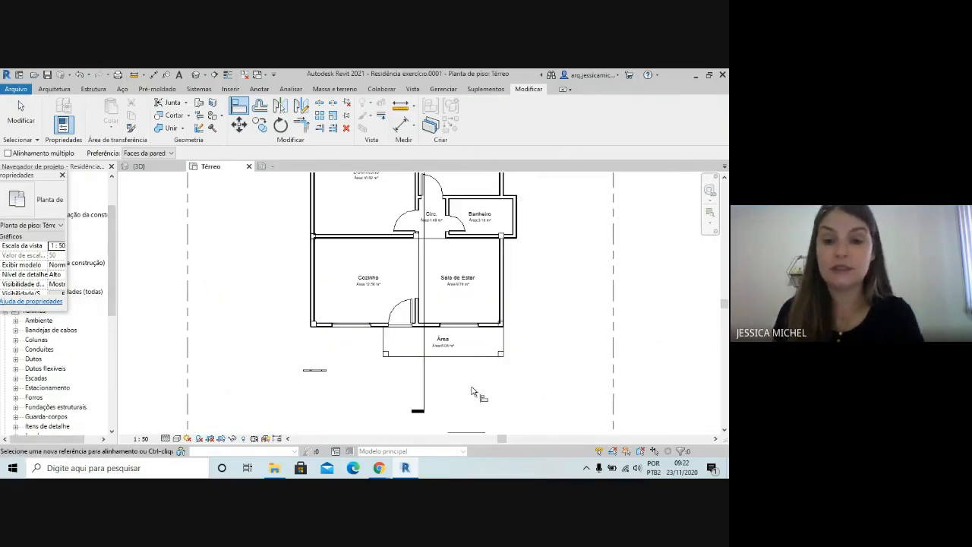
scroll(559, 351, "down", 1)
scroll(434, 332, "up", 2)
scroll(399, 370, "down", 1)
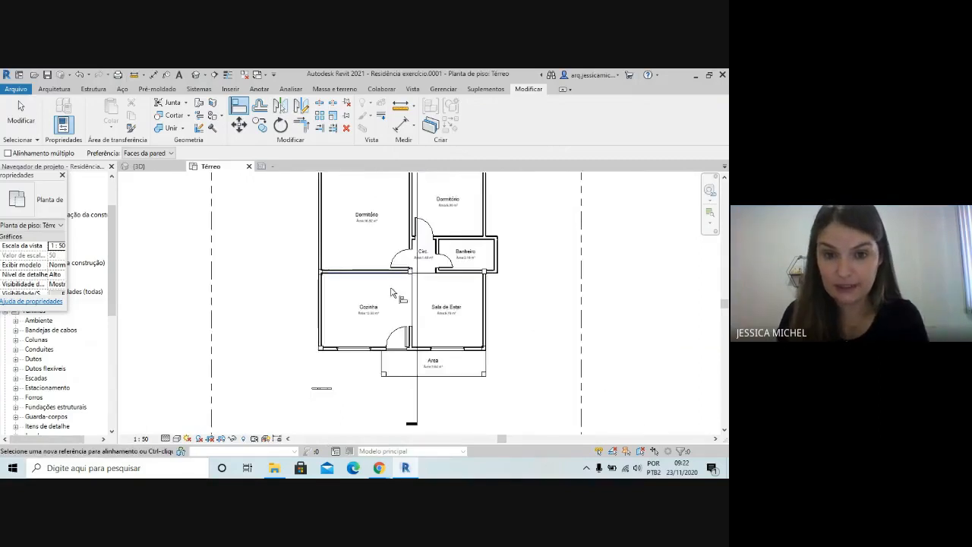
scroll(392, 292, "down", 1)
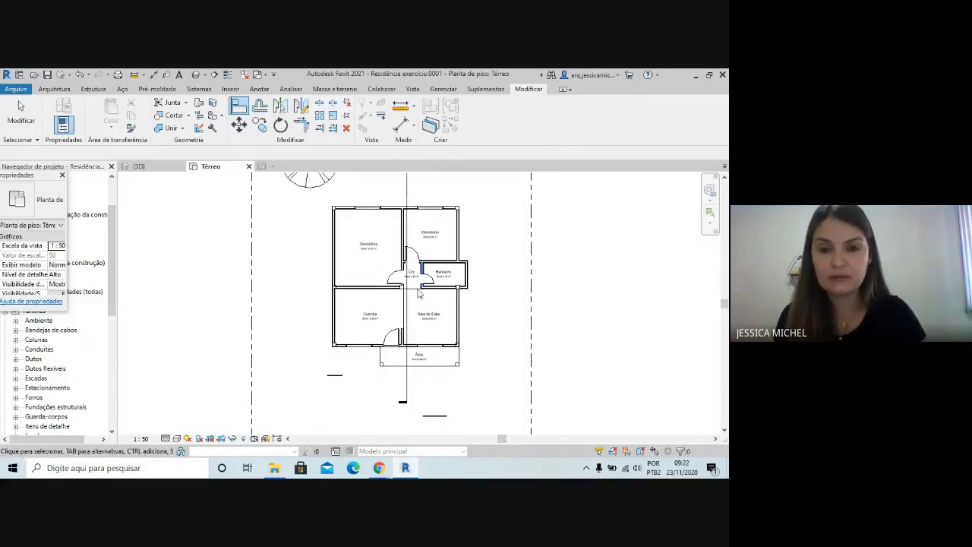
scroll(470, 353, "up", 1)
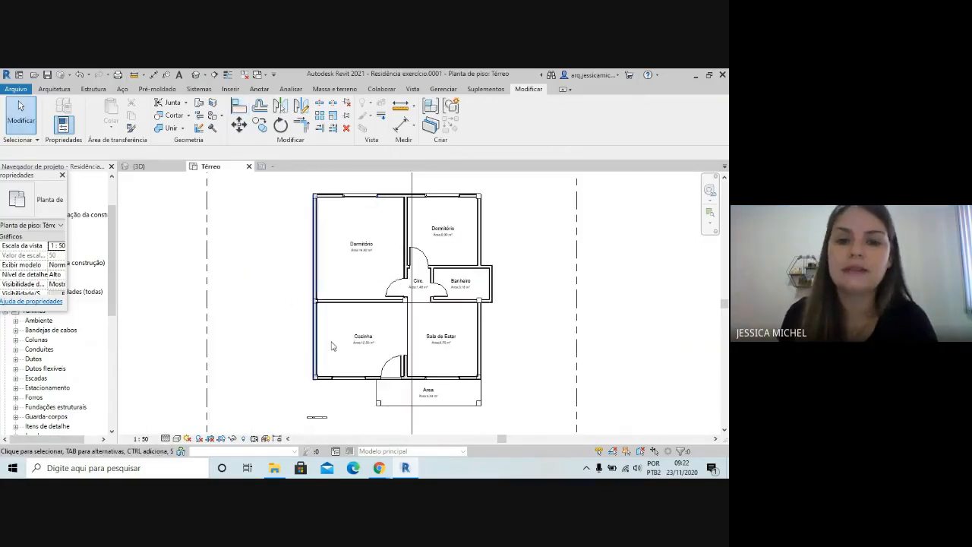
scroll(455, 341, "up", 1)
scroll(286, 405, "up", 1)
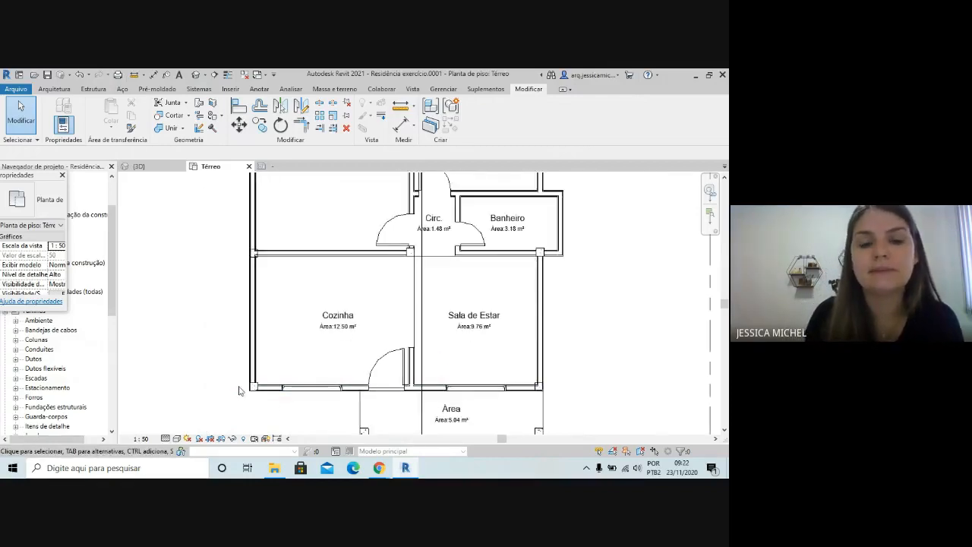
scroll(265, 385, "up", 2)
scroll(220, 401, "down", 3)
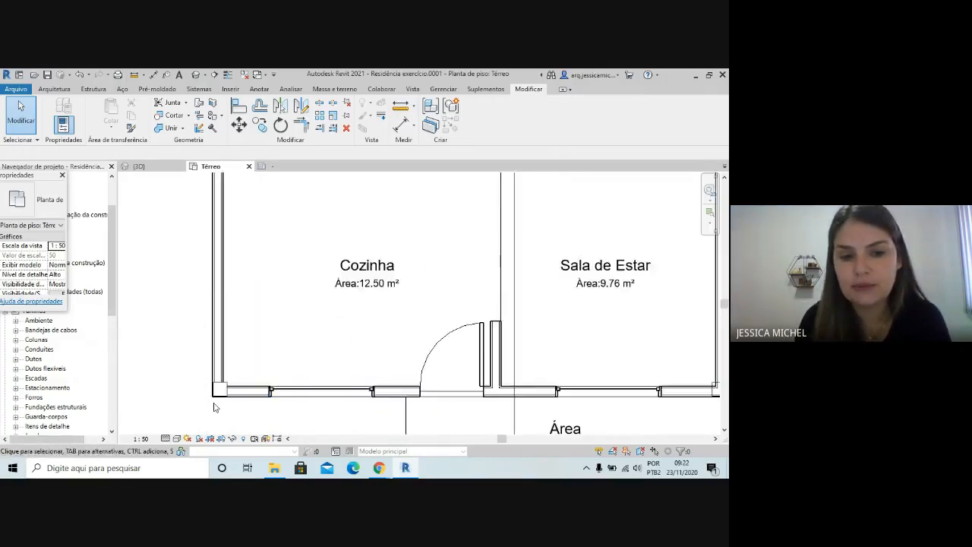
scroll(302, 422, "down", 1)
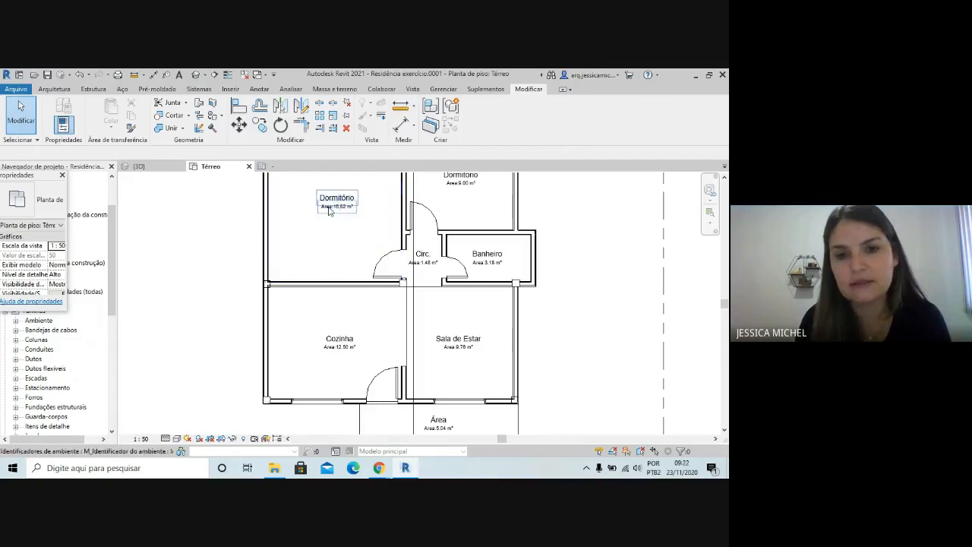
scroll(258, 375, "down", 1)
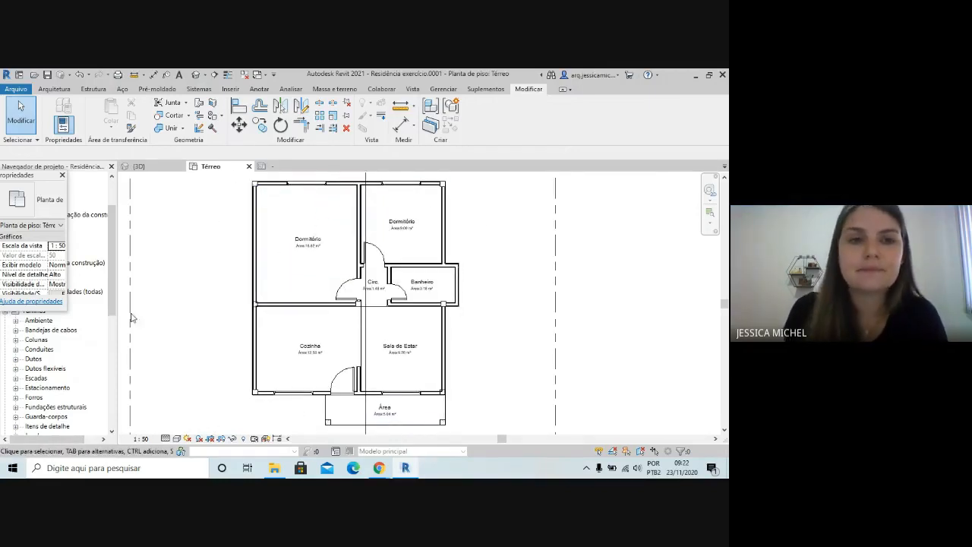
Tag all untagged windows and doors in the current view using M_Identificador da janela and M_Identificador da porta
left_click(54, 88)
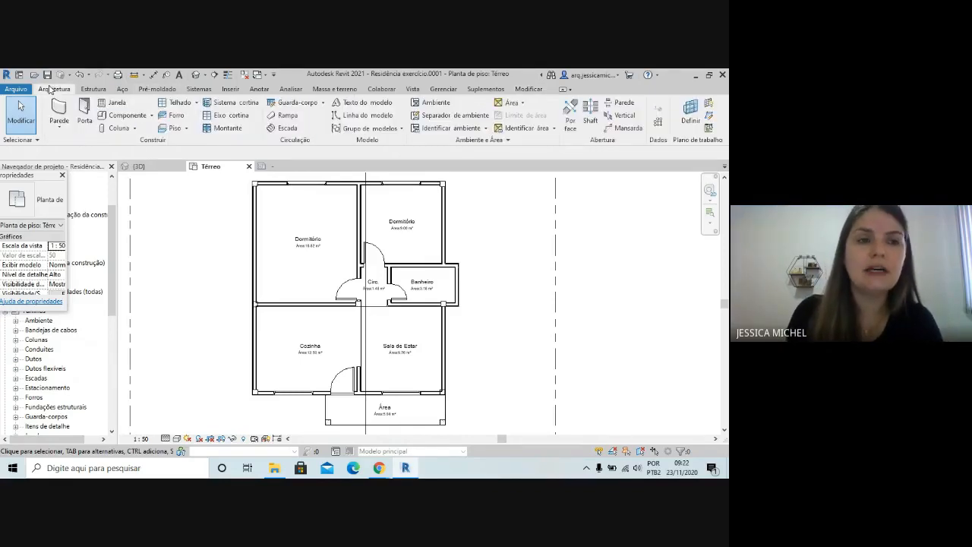
left_click(486, 129)
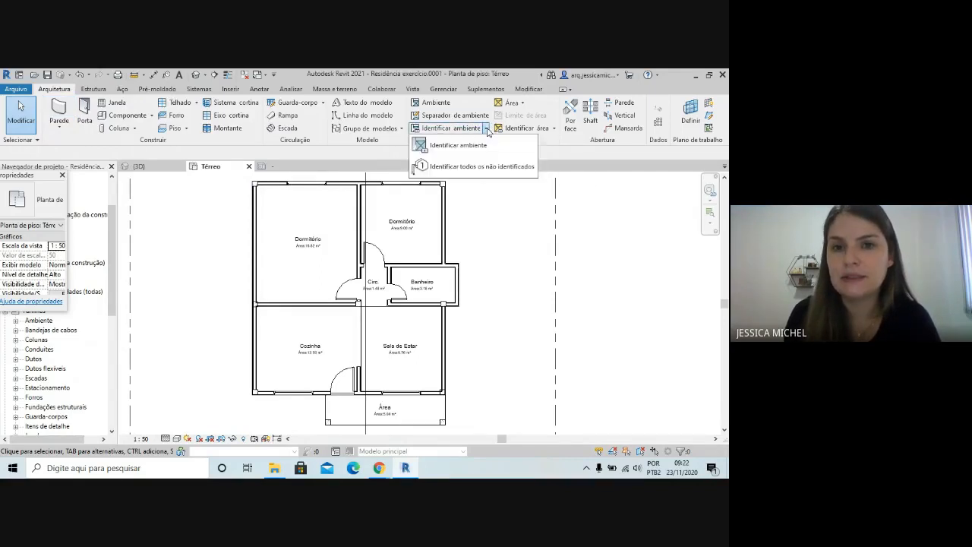
left_click(478, 167)
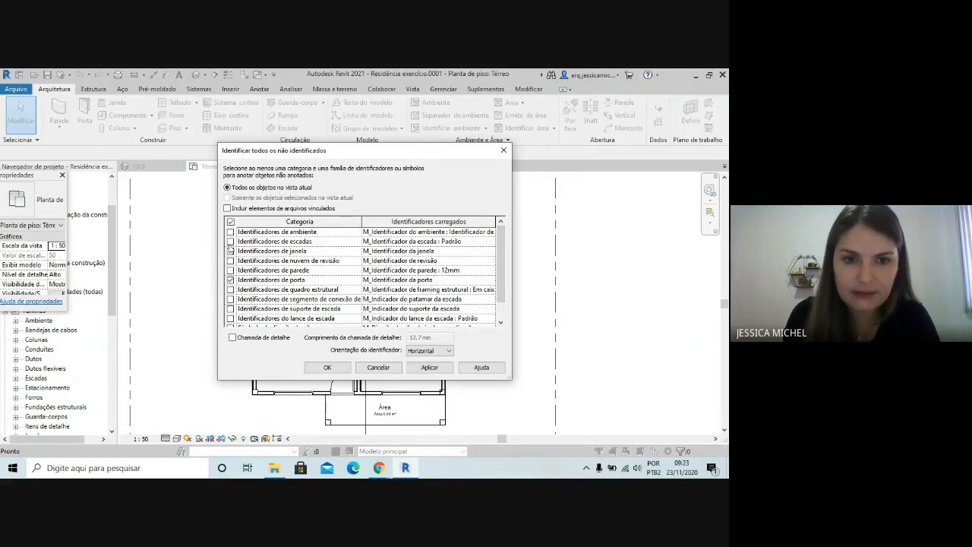
left_click(327, 368)
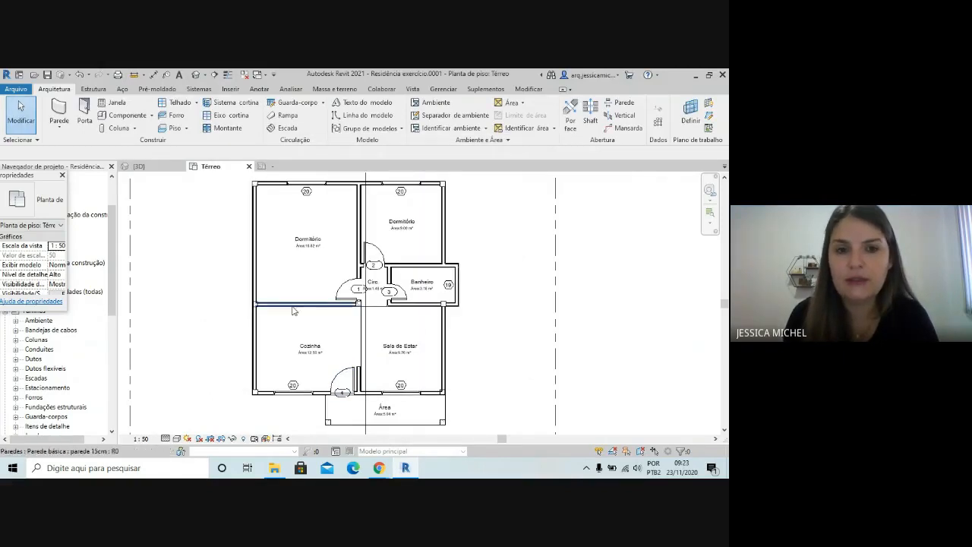
Examine the window and door tags around the plan, especially the tag on the Cozinha entrance door
scroll(281, 286, "down", 1)
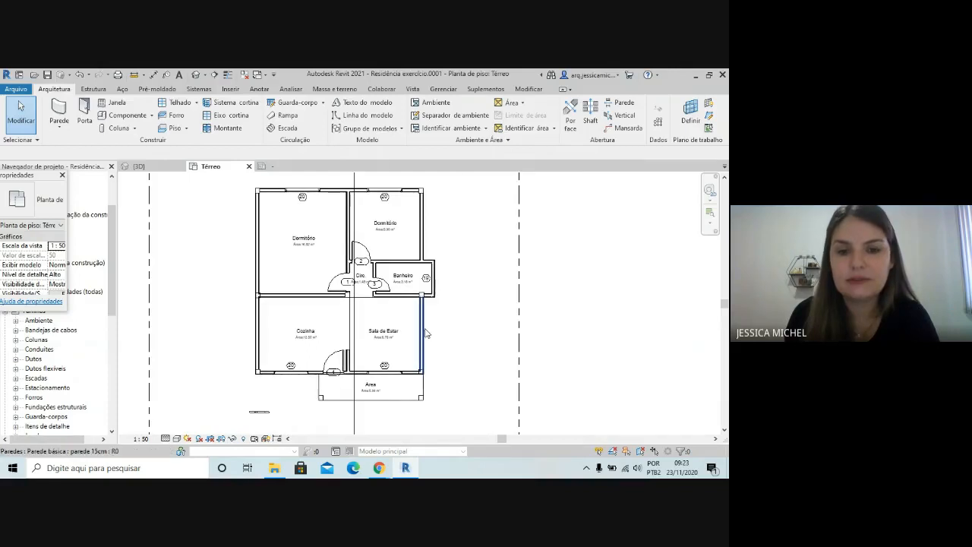
scroll(322, 376, "up", 2)
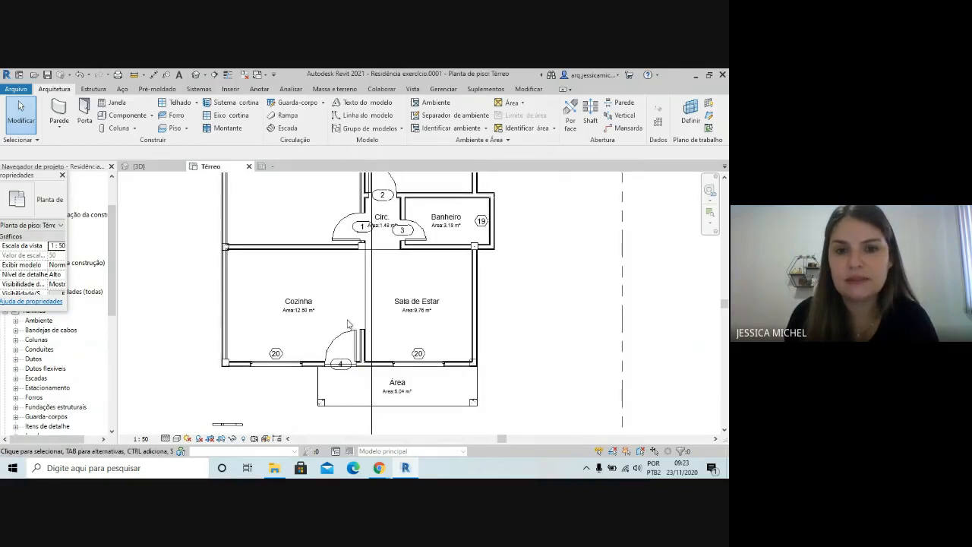
scroll(395, 349, "down", 2)
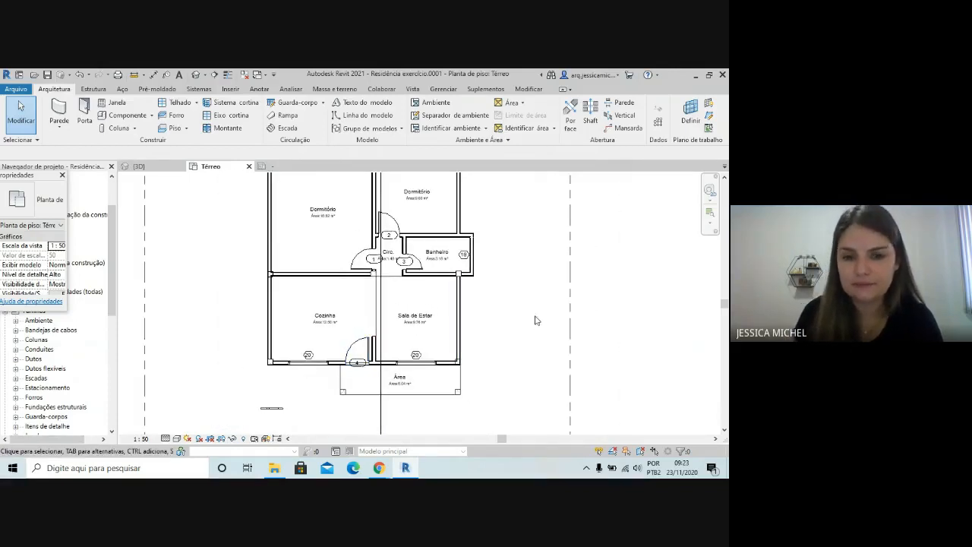
scroll(284, 372, "up", 5)
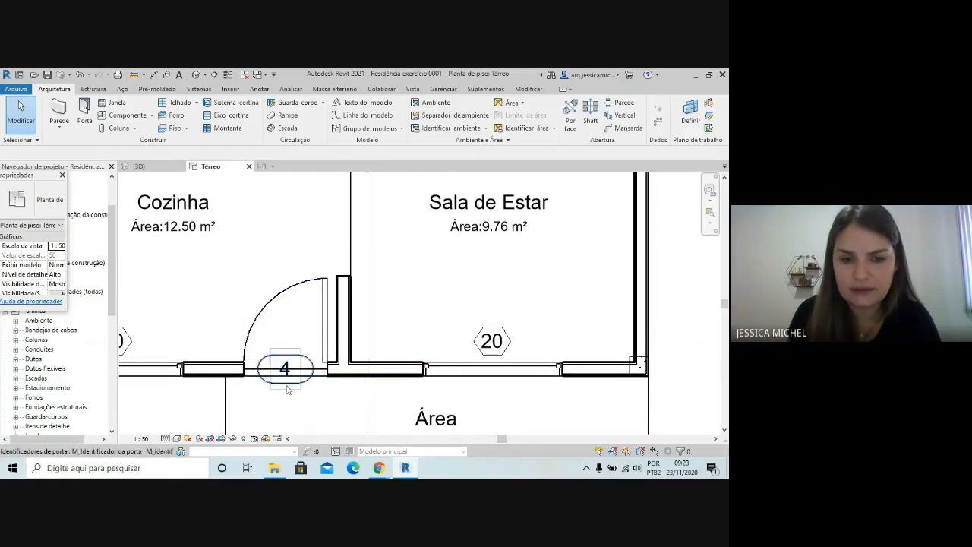
scroll(283, 389, "down", 3)
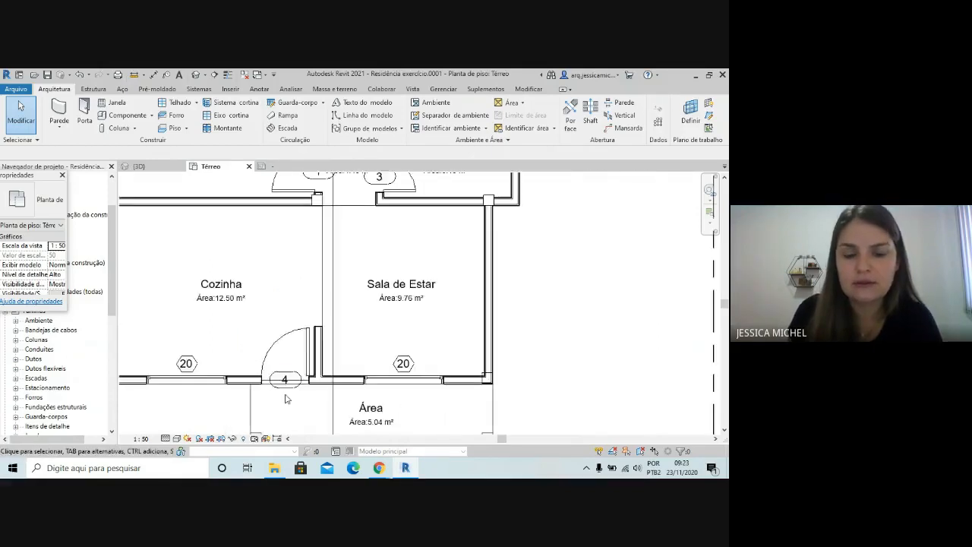
scroll(286, 384, "down", 2)
scroll(285, 384, "up", 4)
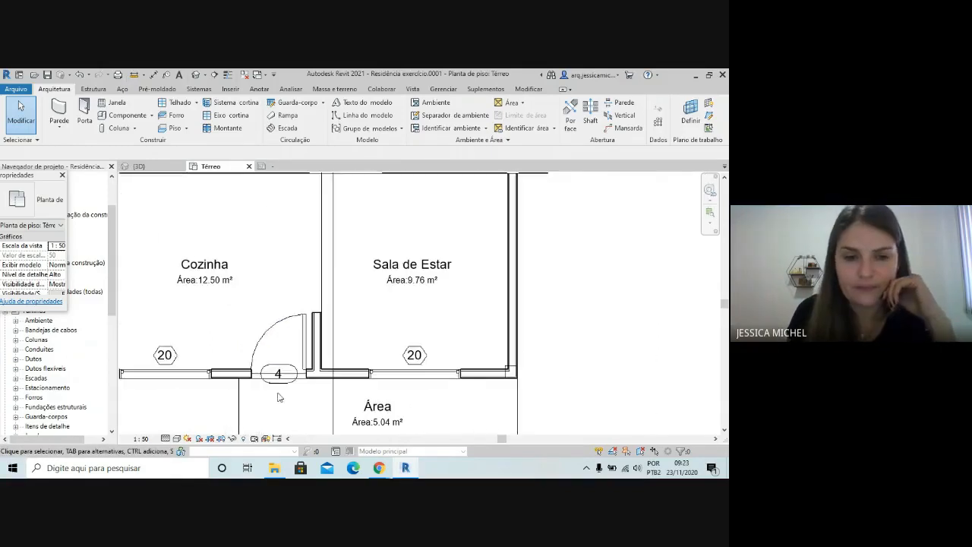
scroll(292, 392, "down", 3)
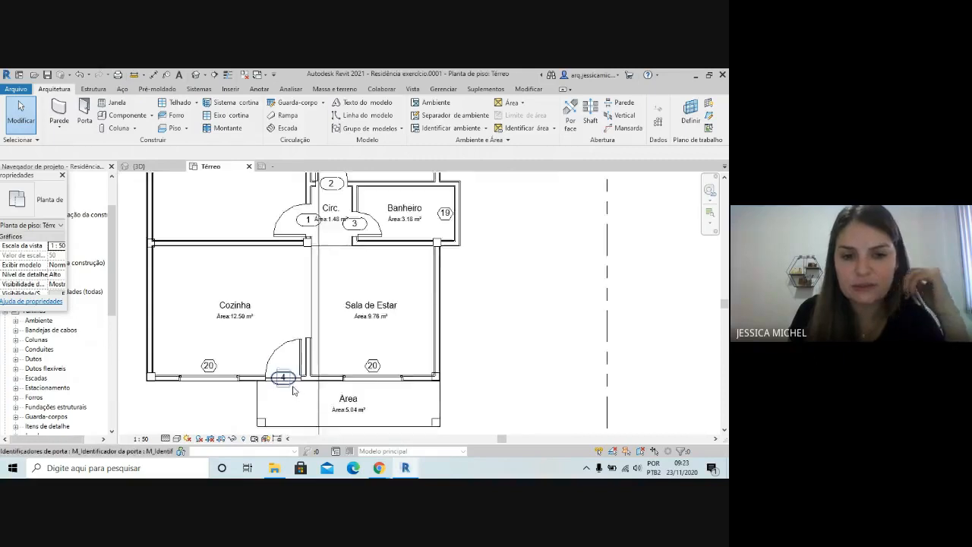
scroll(300, 390, "up", 1)
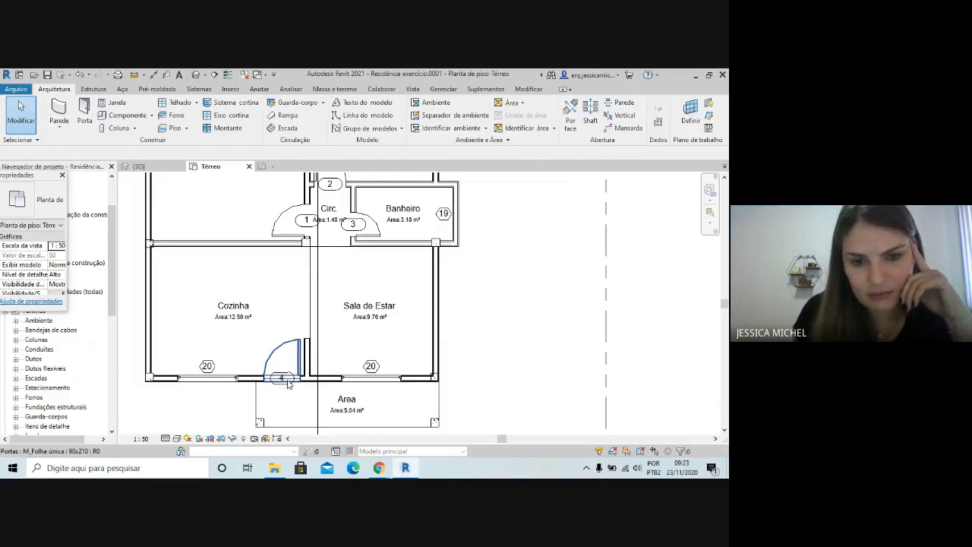
Inspect the Cozinha entrance door's properties and dock the Properties palette above the project browser, then clear the selection
left_click(300, 354)
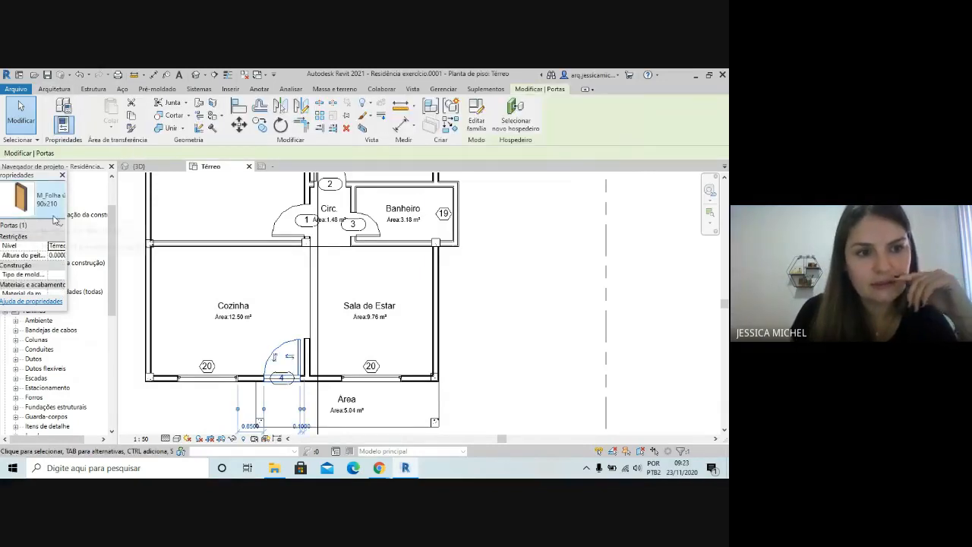
left_click_drag(34, 176, 53, 188)
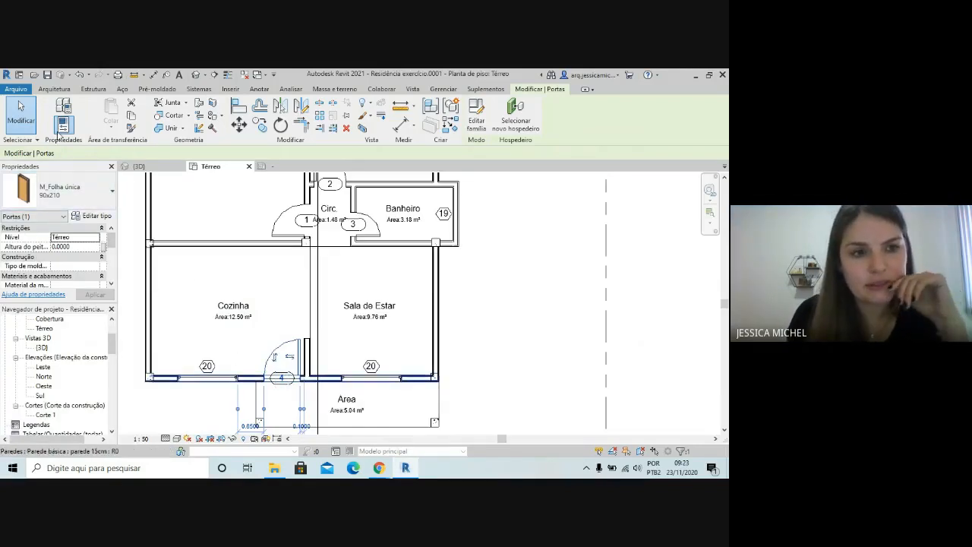
left_click(521, 300)
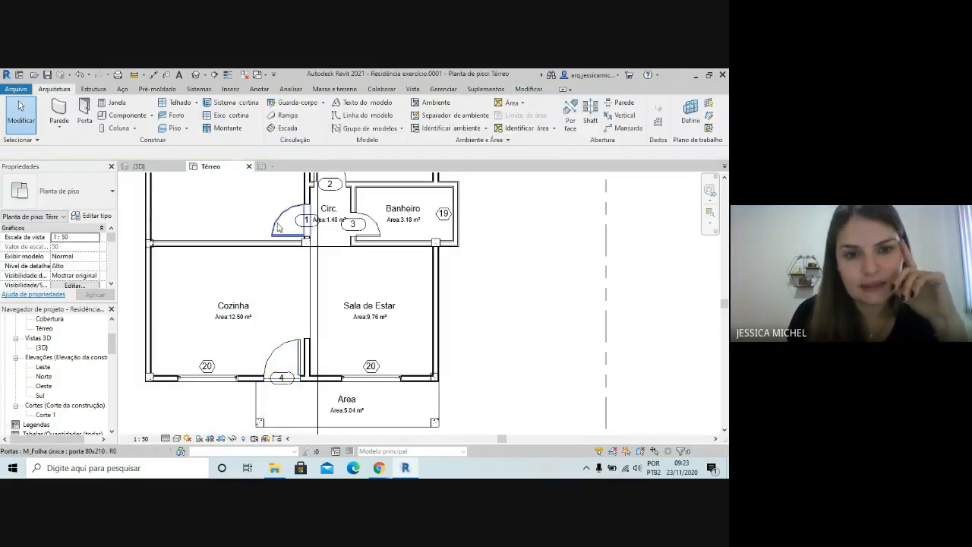
Check the types of the two bedroom doors and compare the door tags around Circ
left_click(287, 238)
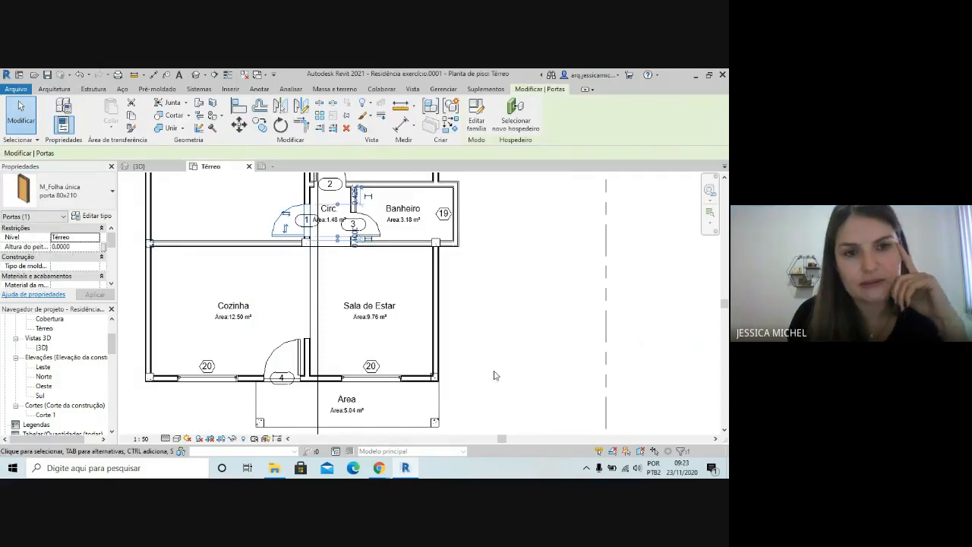
scroll(494, 373, "down", 2)
scroll(383, 224, "up", 2)
left_click(381, 222)
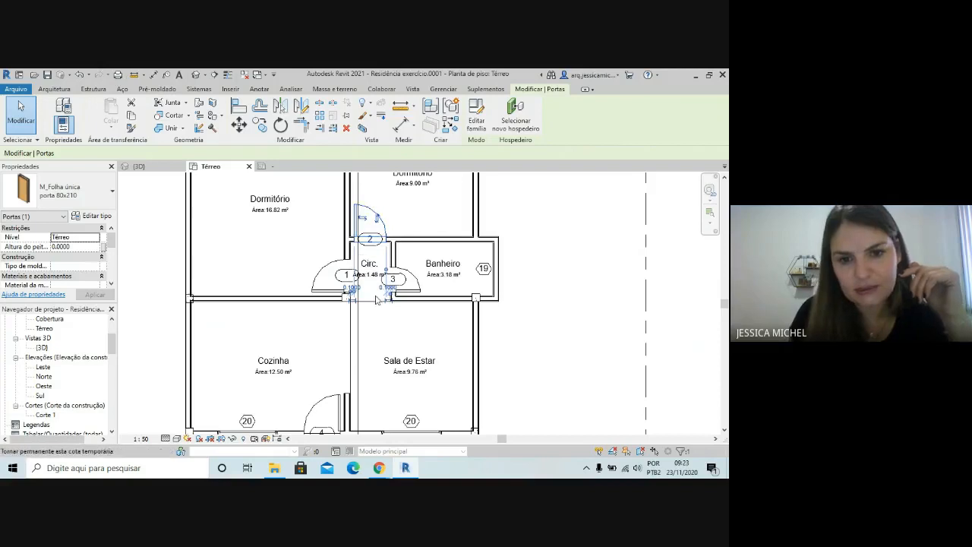
left_click(595, 337)
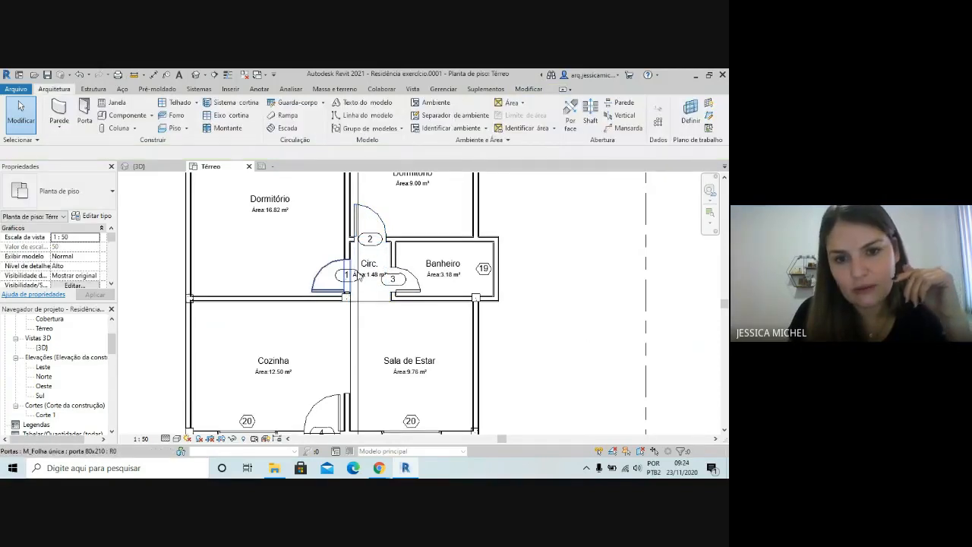
scroll(368, 262, "down", 2)
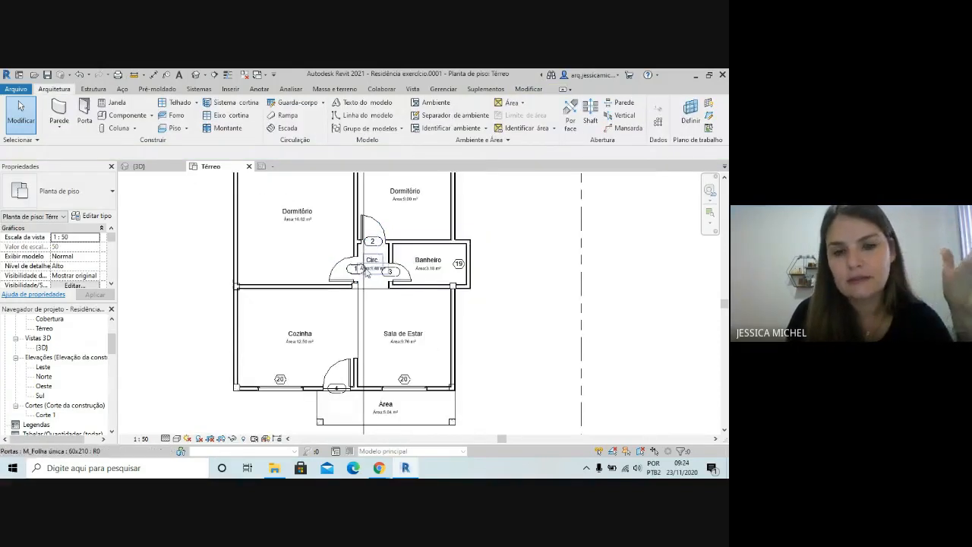
scroll(364, 265, "up", 2)
scroll(363, 266, "up", 2)
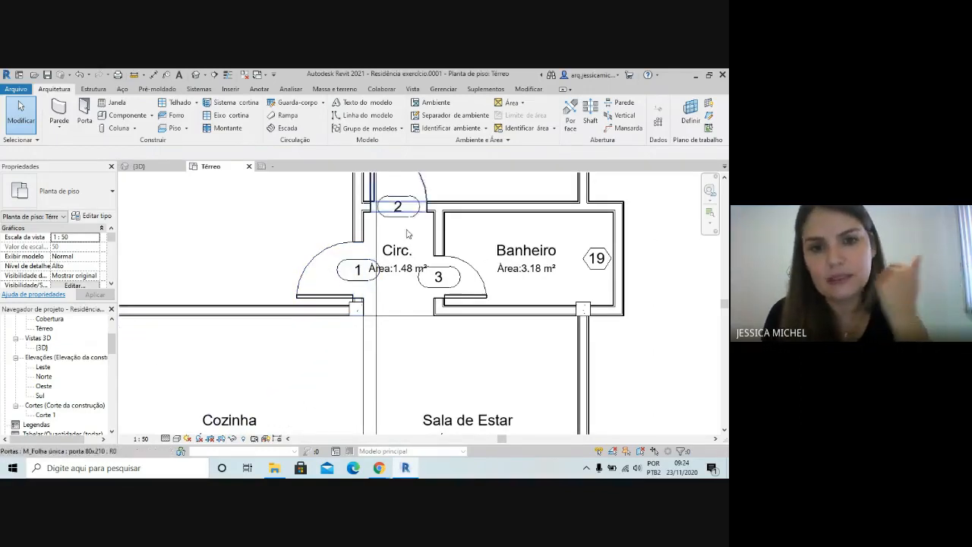
scroll(408, 234, "down", 5)
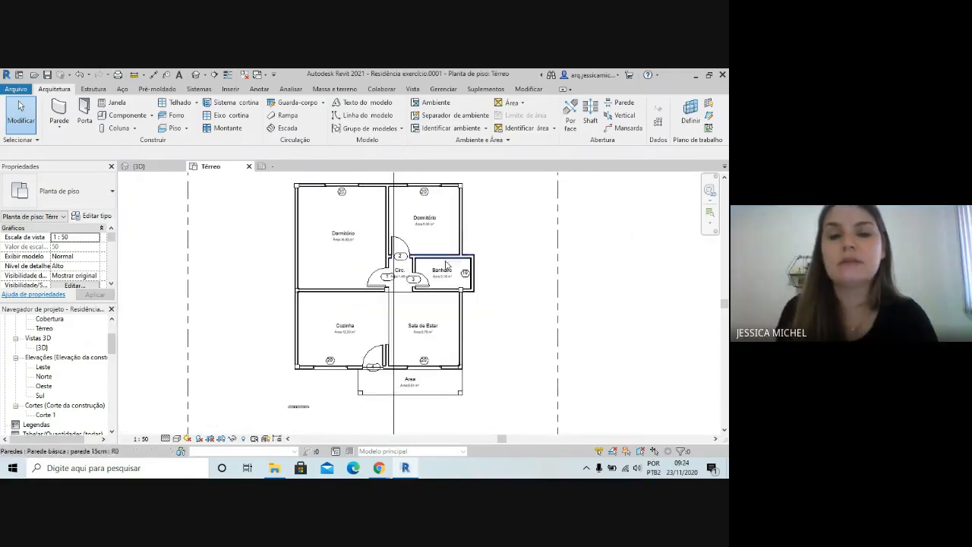
Open the M_Identificador da porta family for editing from the tag on the Cozinha entrance door
scroll(446, 264, "up", 3)
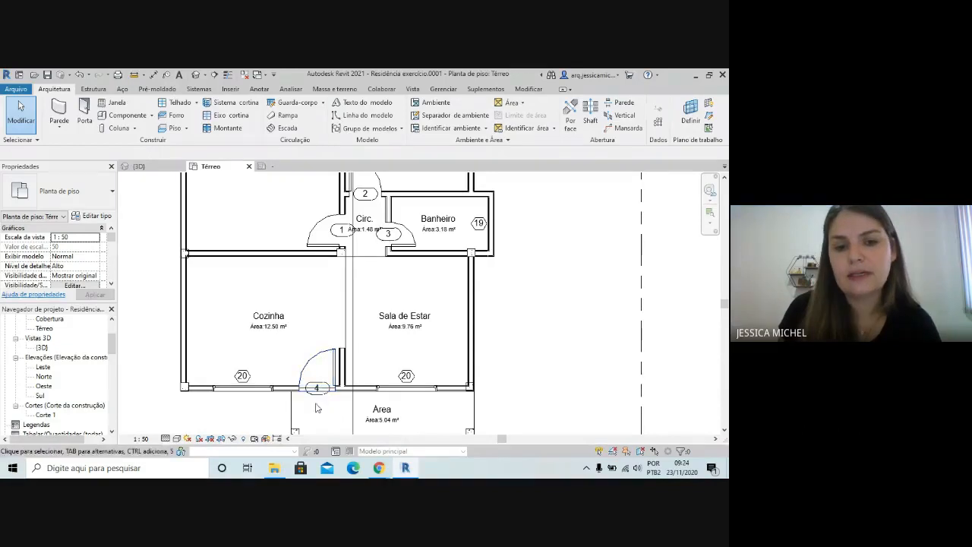
scroll(321, 400, "up", 2)
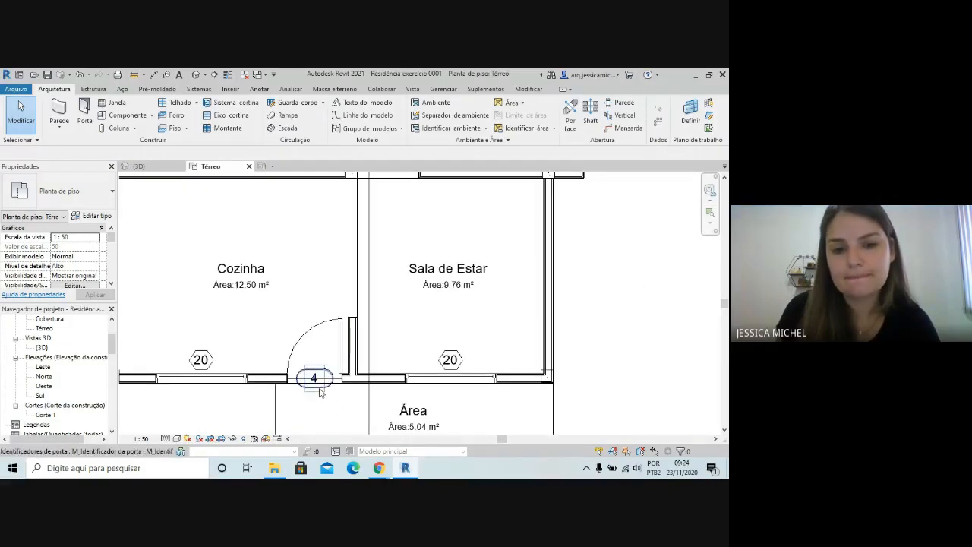
left_click(320, 399)
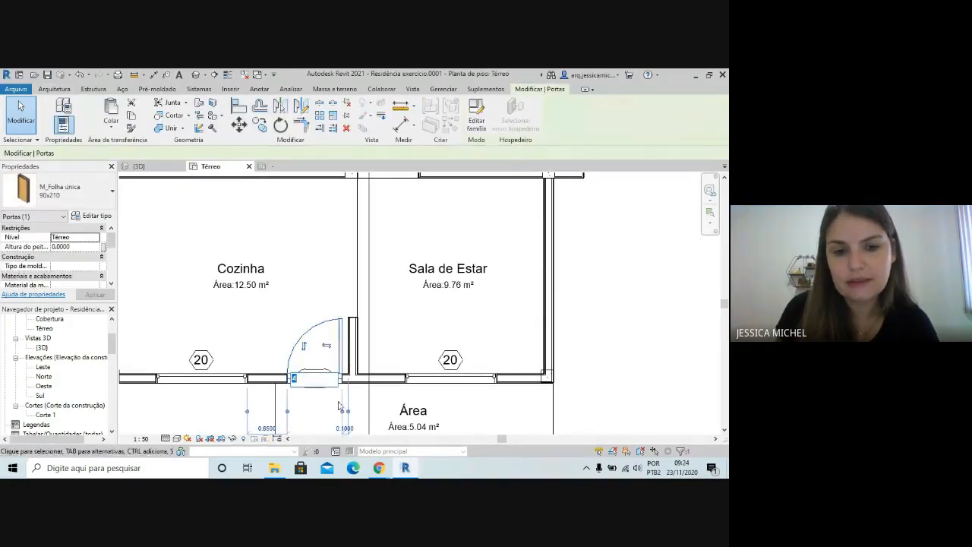
left_click(320, 390)
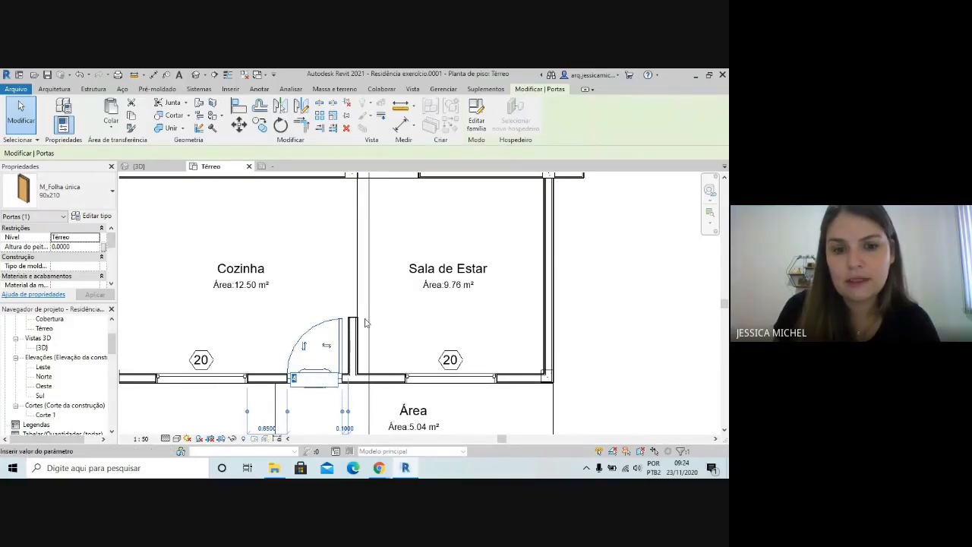
left_click(332, 411)
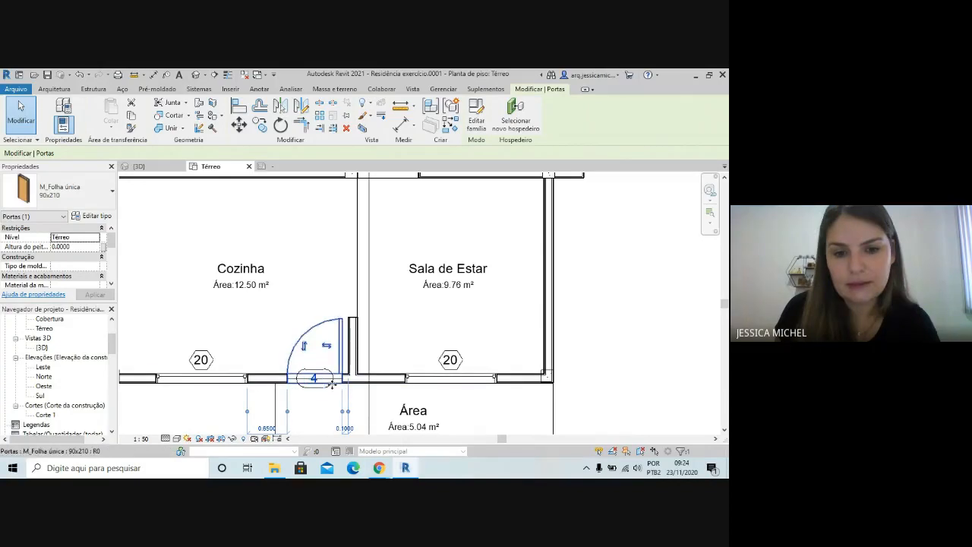
left_click(329, 394)
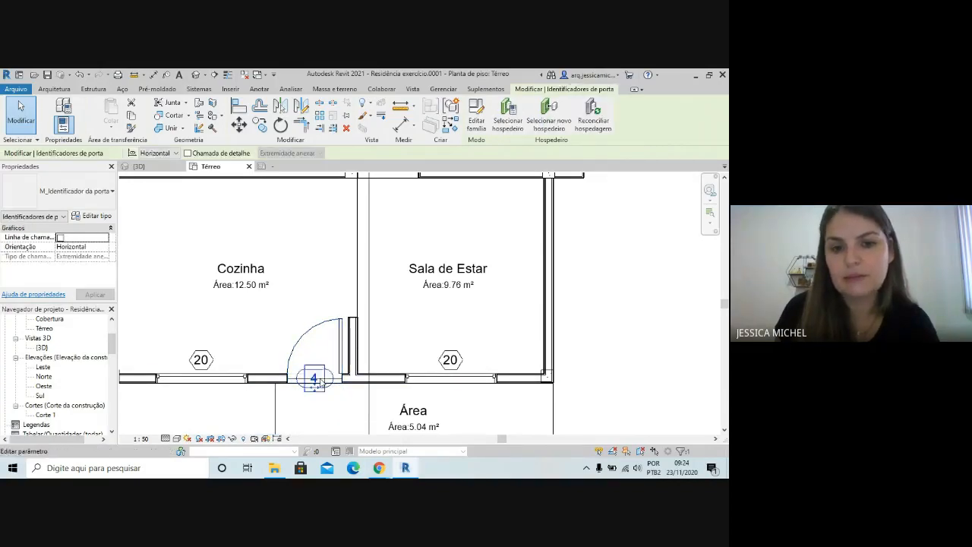
left_click(475, 124)
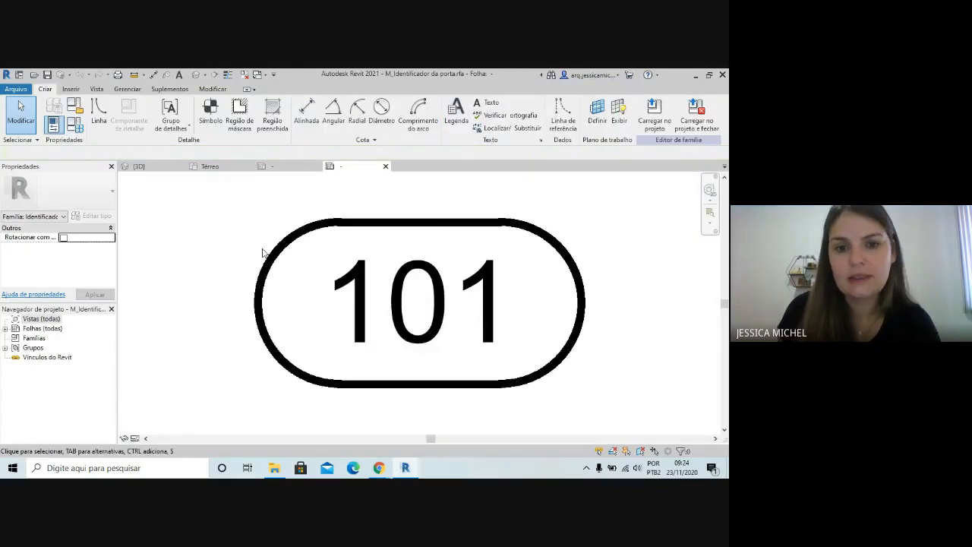
Delete the two arcs and two straight lines that form the outline around the door tag's 101 label
scroll(225, 275, "down", 2)
left_click(424, 284)
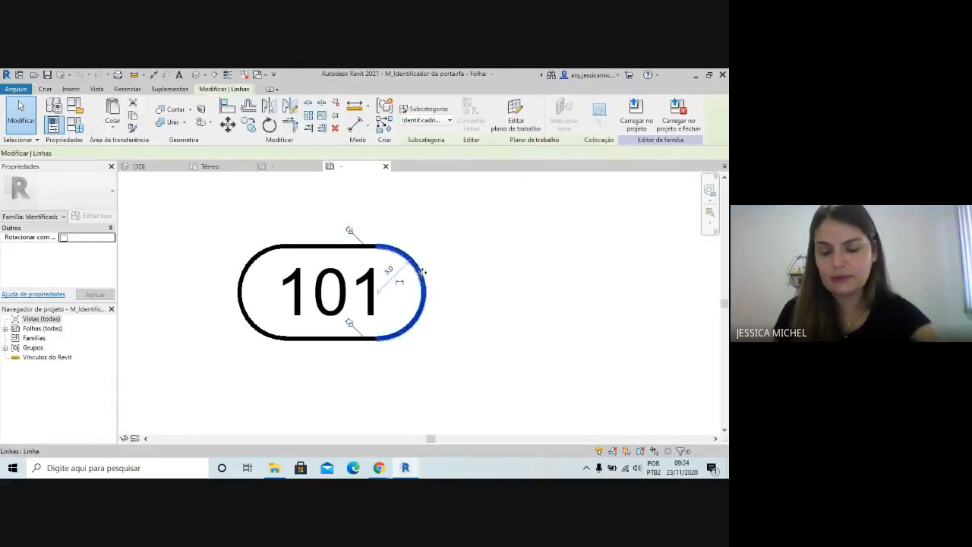
key("Delete")
left_click(328, 253)
key("Delete")
left_click(250, 269)
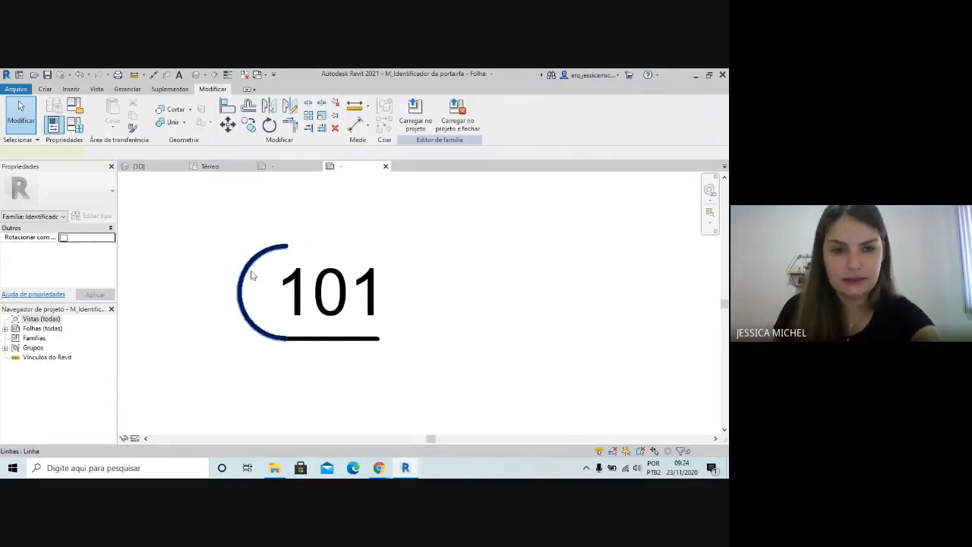
key("Delete")
left_click(316, 340)
key("Delete")
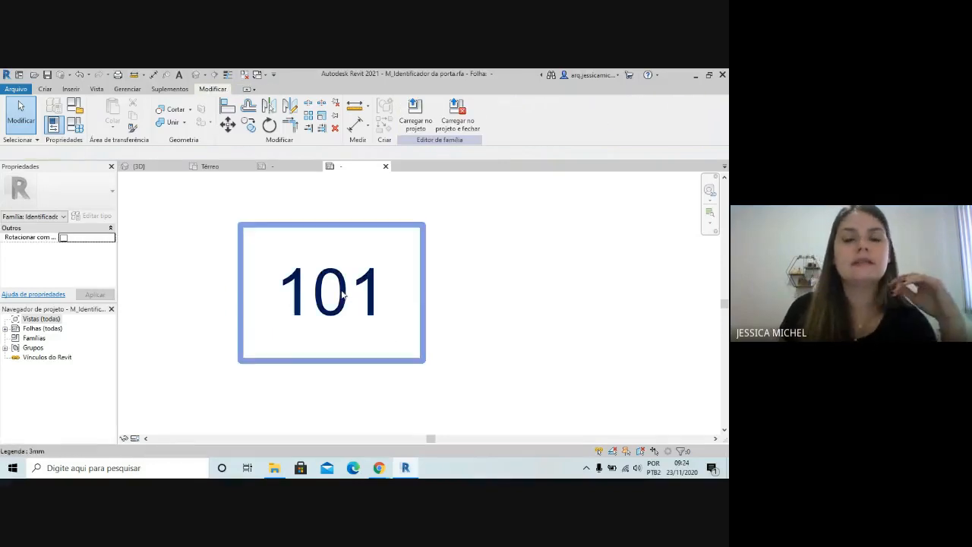
Edit the door tag's label, replacing the Marca parameter with Marca de tipo
left_click(343, 296)
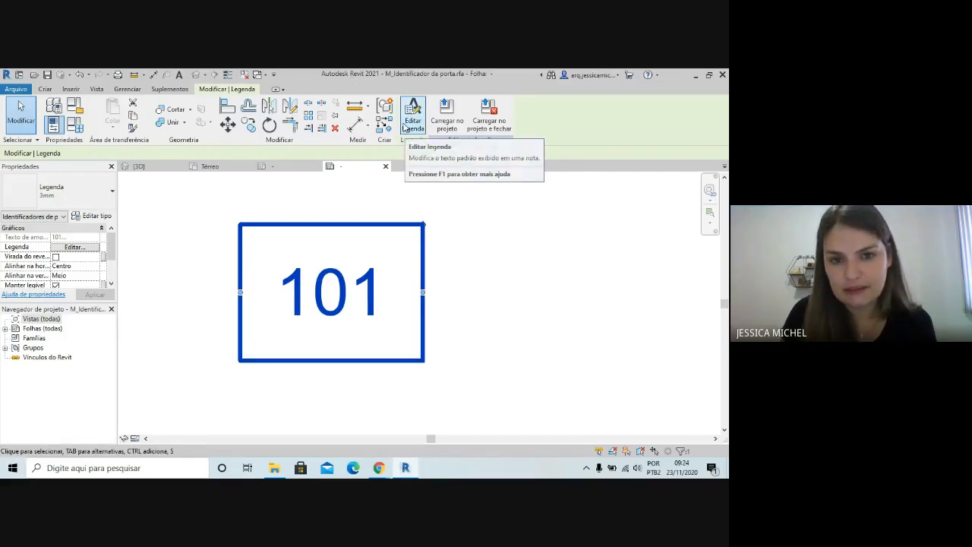
left_click(405, 126)
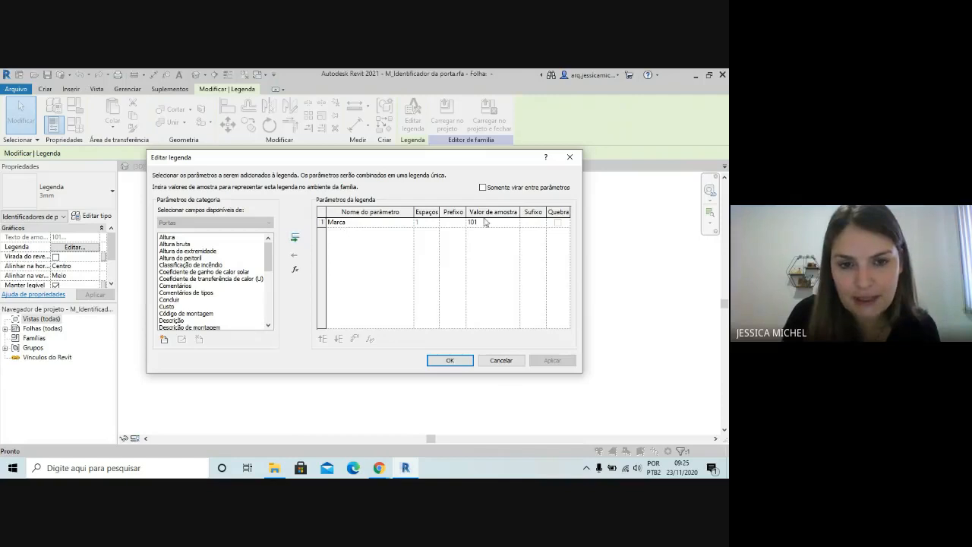
left_click(321, 222)
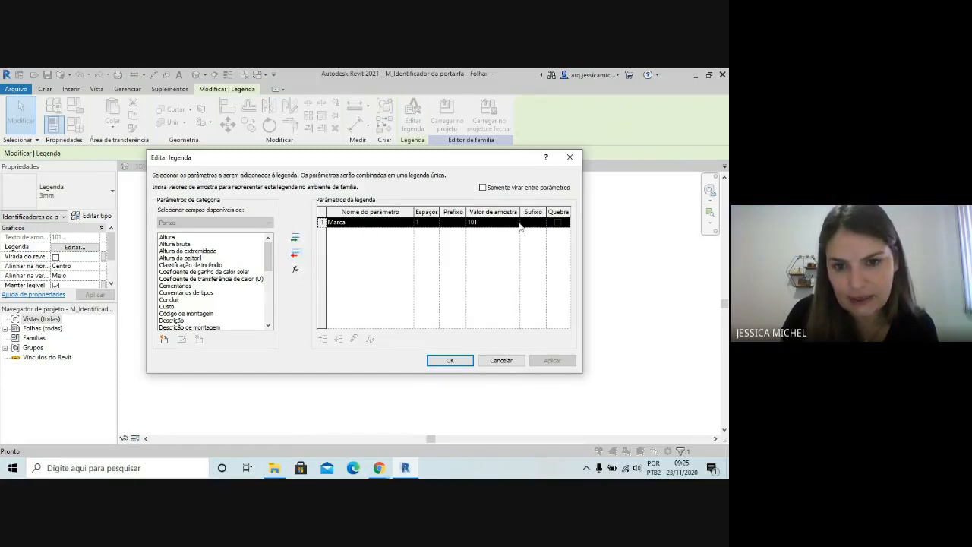
left_click(295, 257)
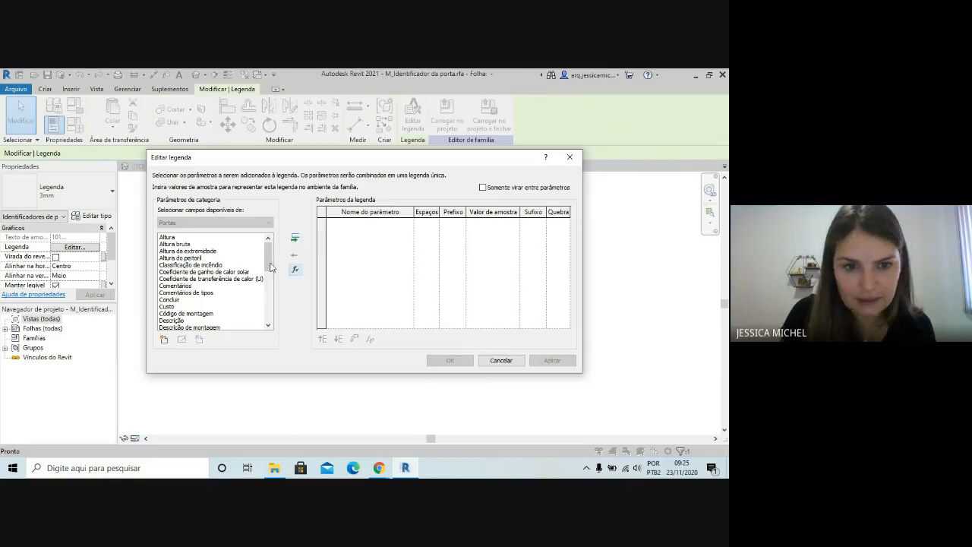
left_click_drag(268, 256, 268, 285)
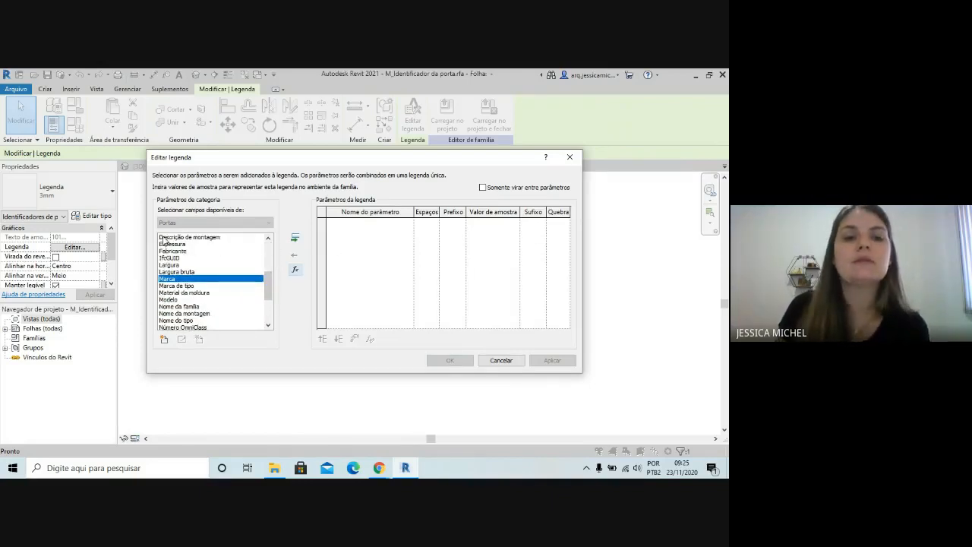
left_click(172, 286)
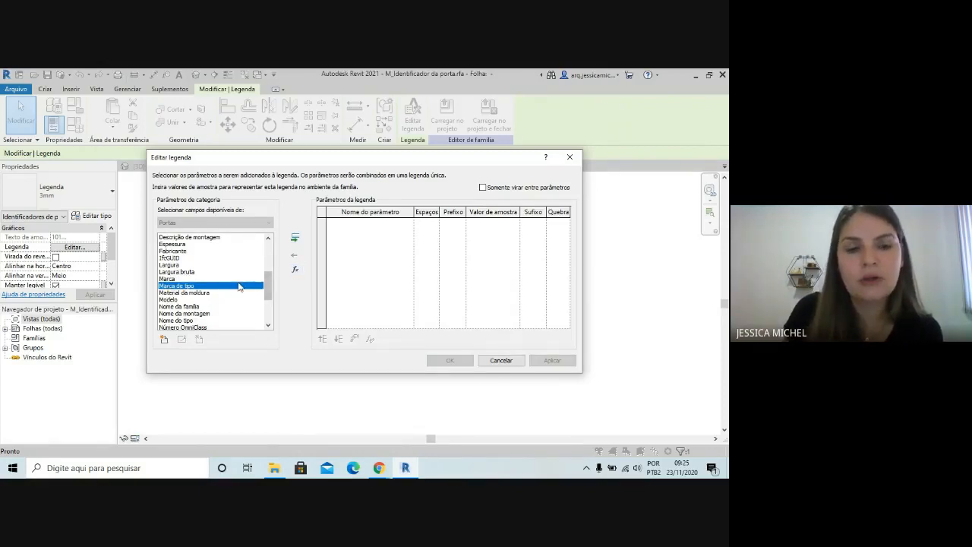
left_click(295, 237)
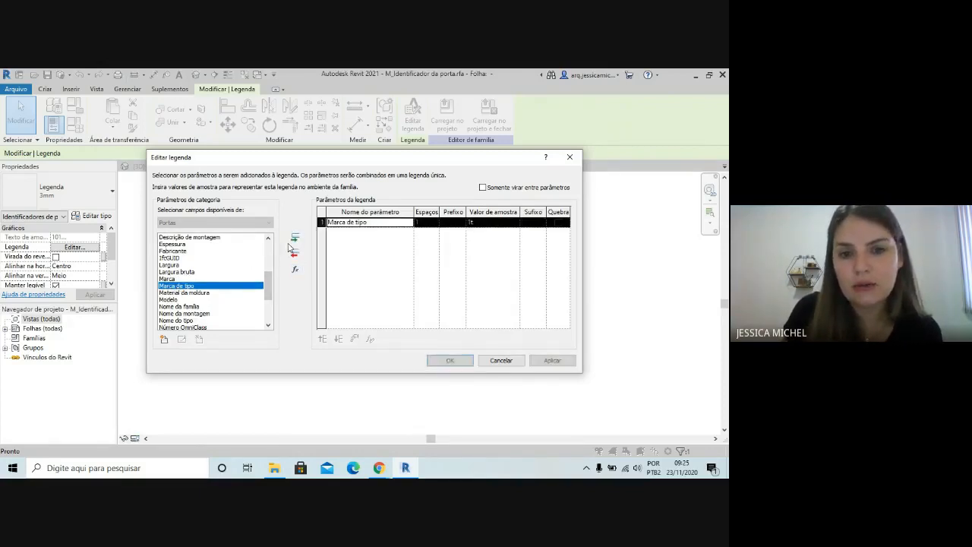
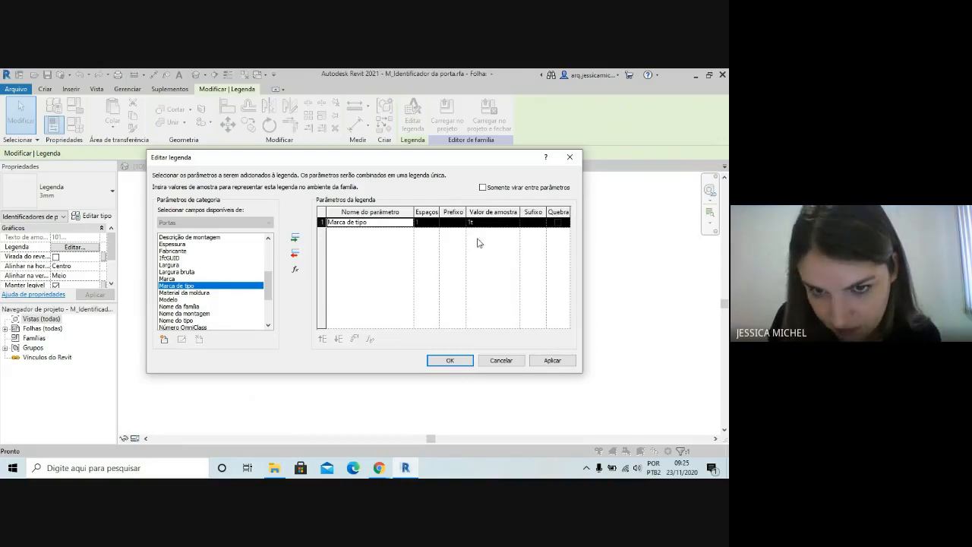
Apply the label's parameter edit and duplicate its 3mm text type under the name 2mm
left_click(449, 361)
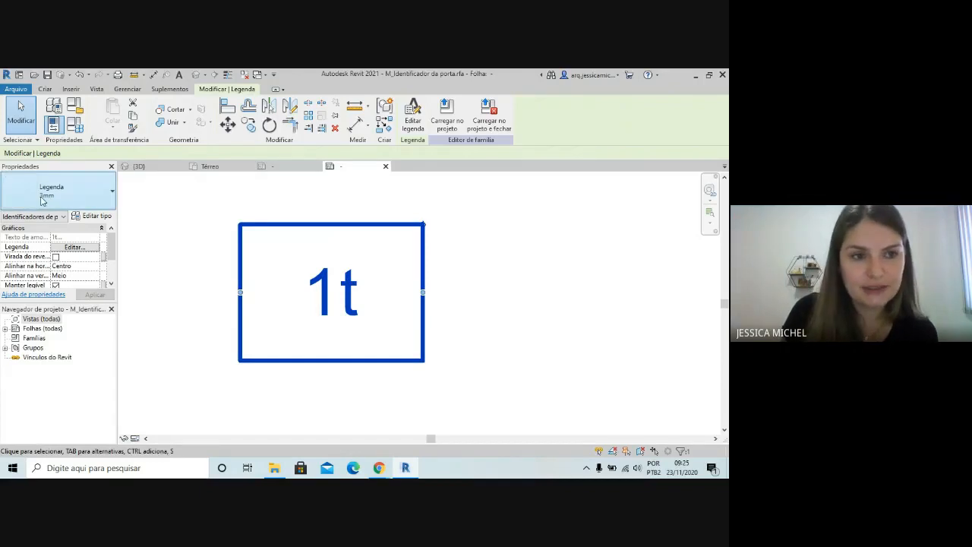
left_click(93, 217)
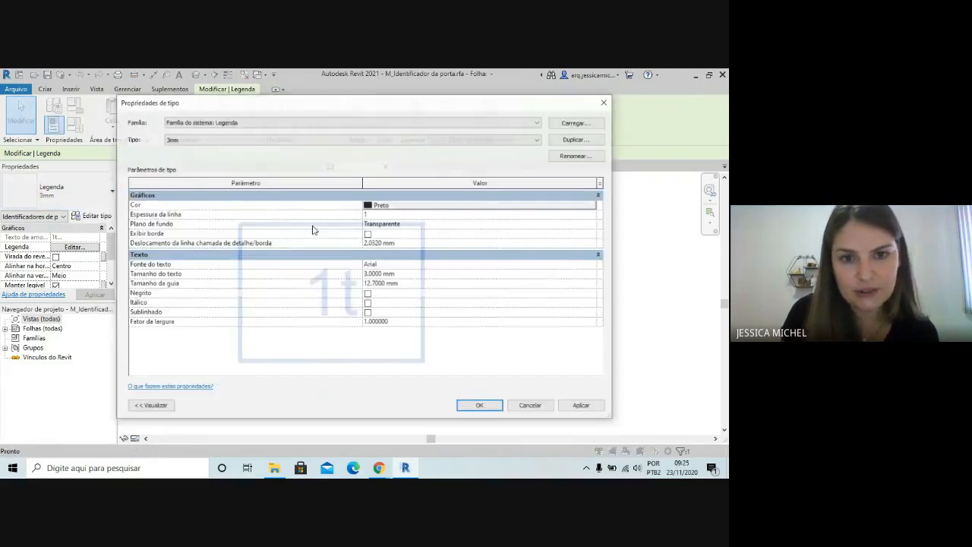
left_click(571, 137)
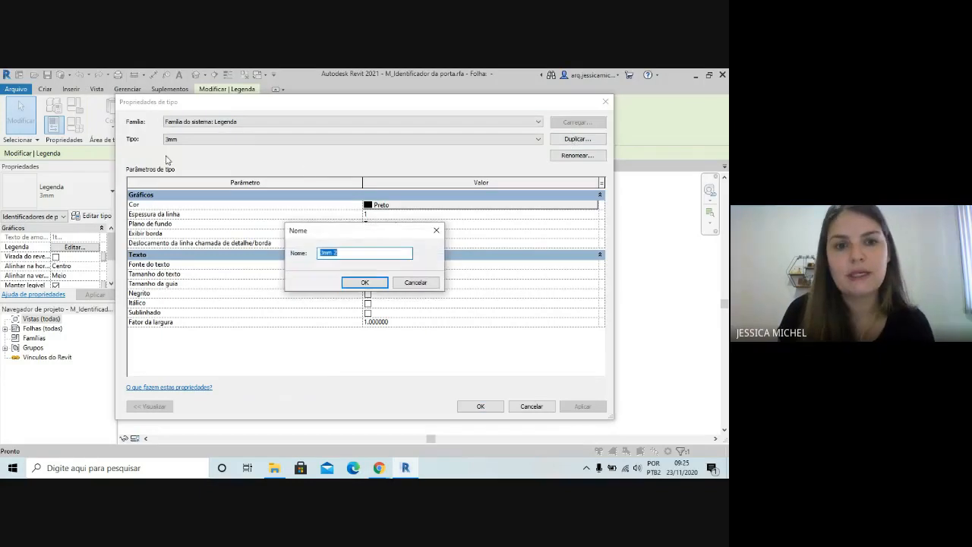
left_click(323, 253)
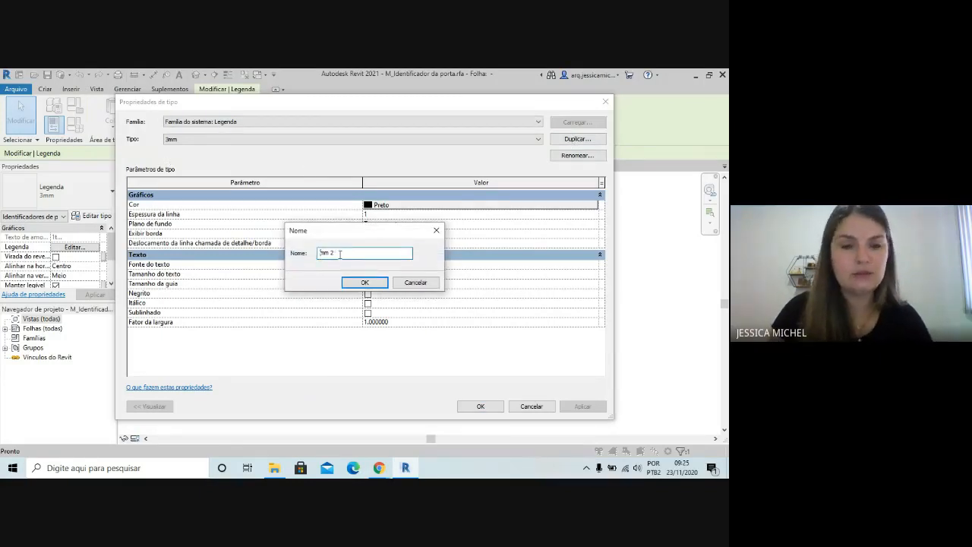
type("2mm")
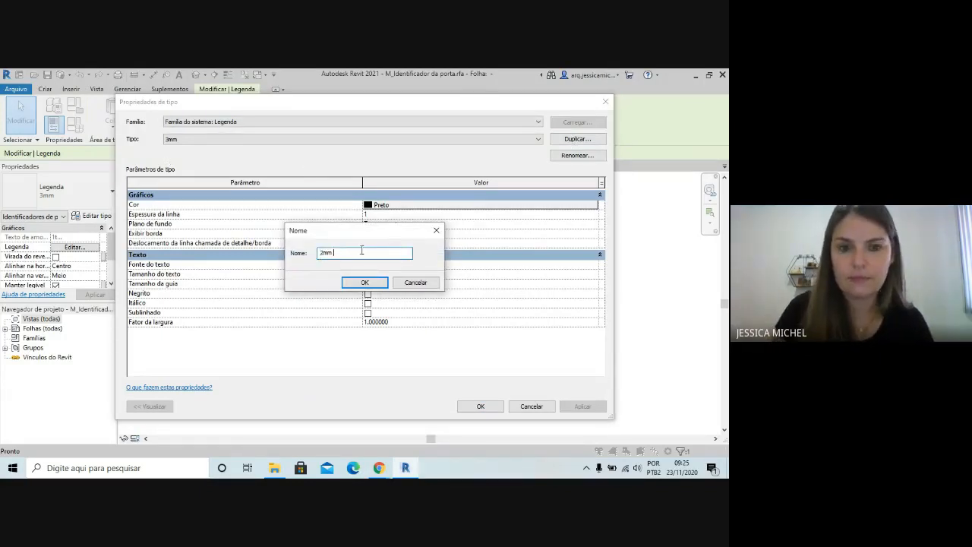
left_click(365, 282)
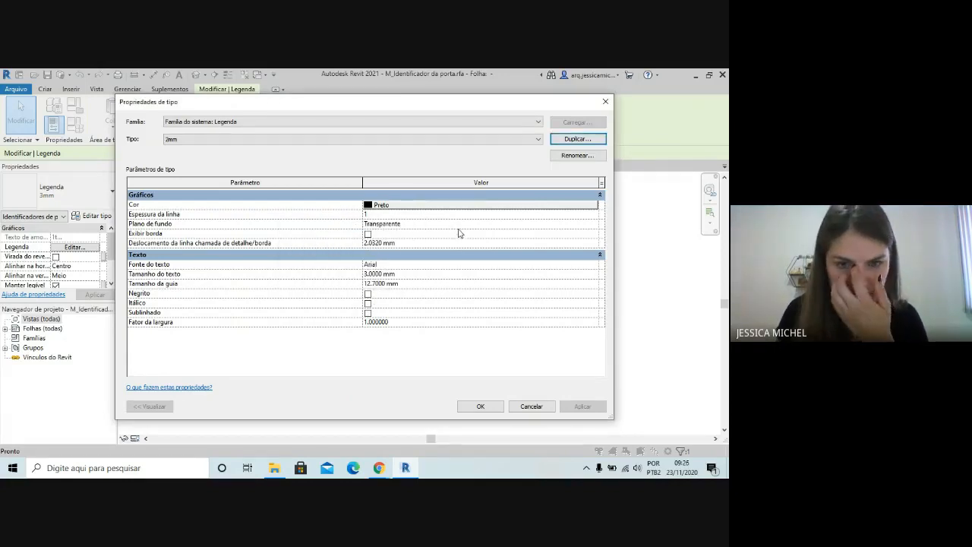
Set the text size of the label's 2mm type to 2 mm, keeping the background transparent
left_click(462, 225)
left_click(593, 224)
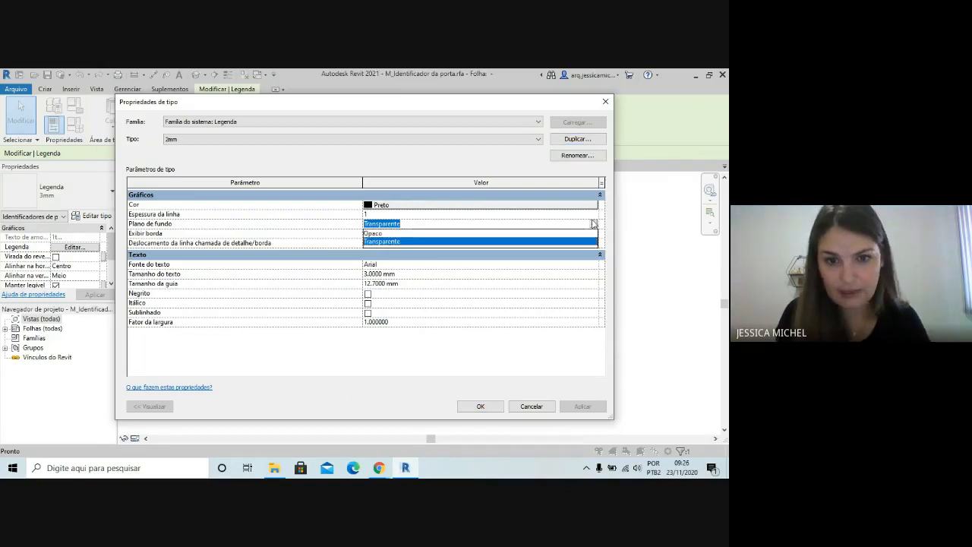
left_click(593, 224)
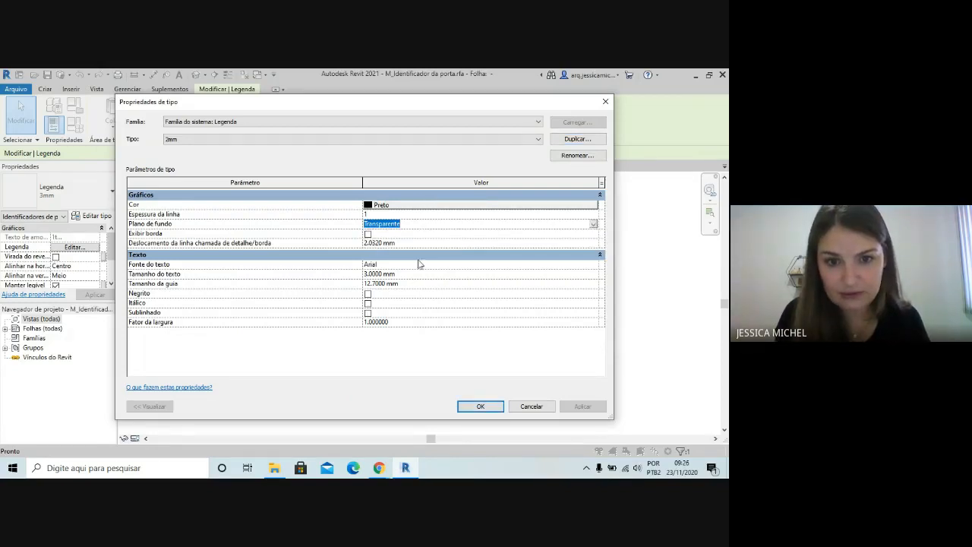
left_click(367, 275)
left_click(366, 274)
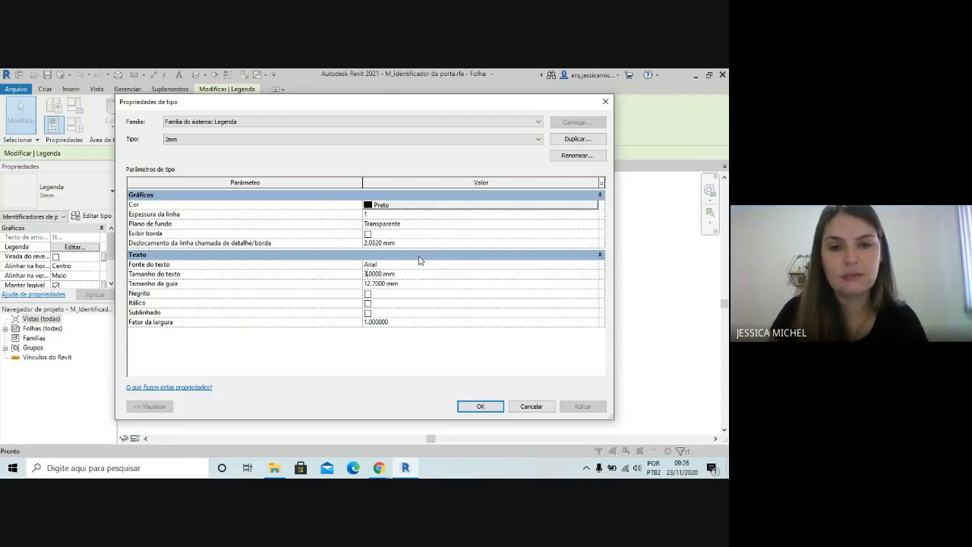
key("BackSpace")
type("2")
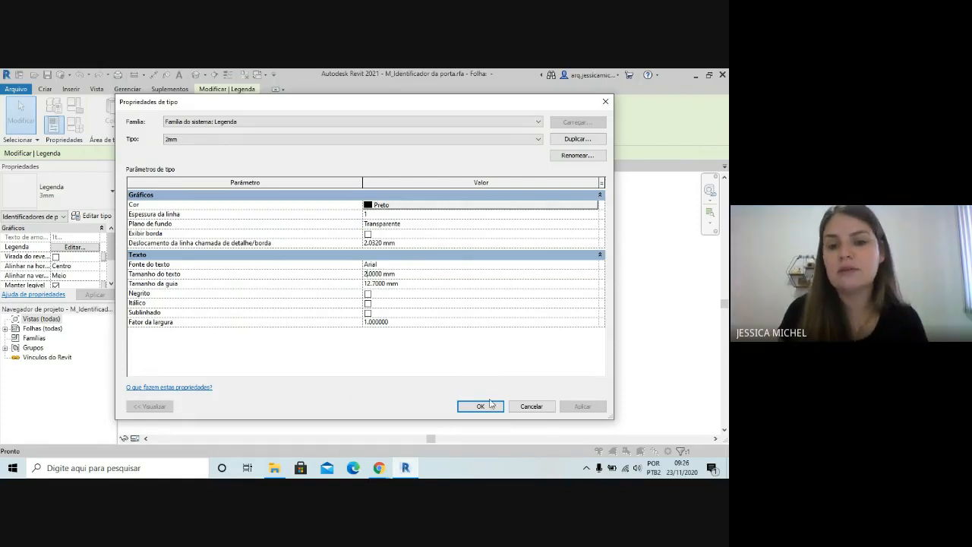
left_click(478, 406)
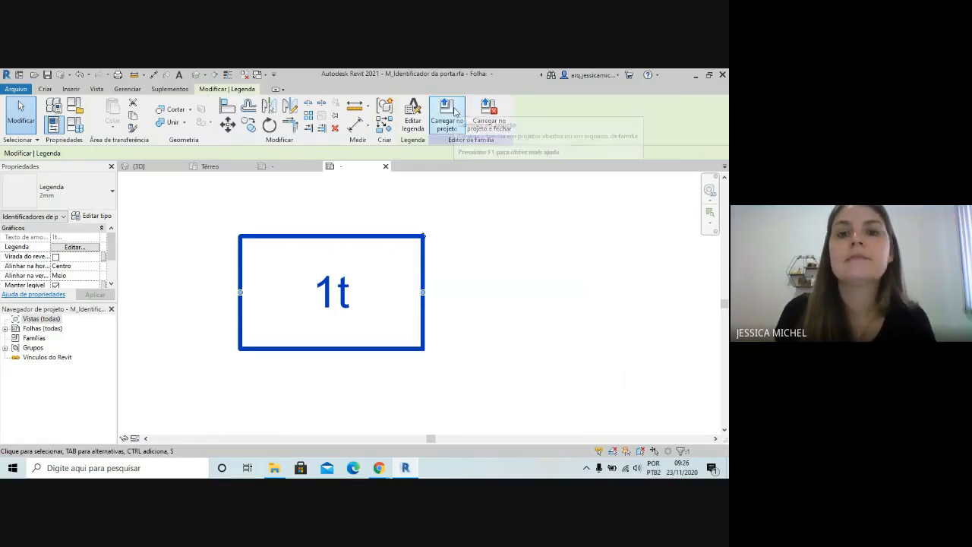
Load the door tag family into Residência exercício.0001.rvt, replacing the existing version
left_click(455, 112)
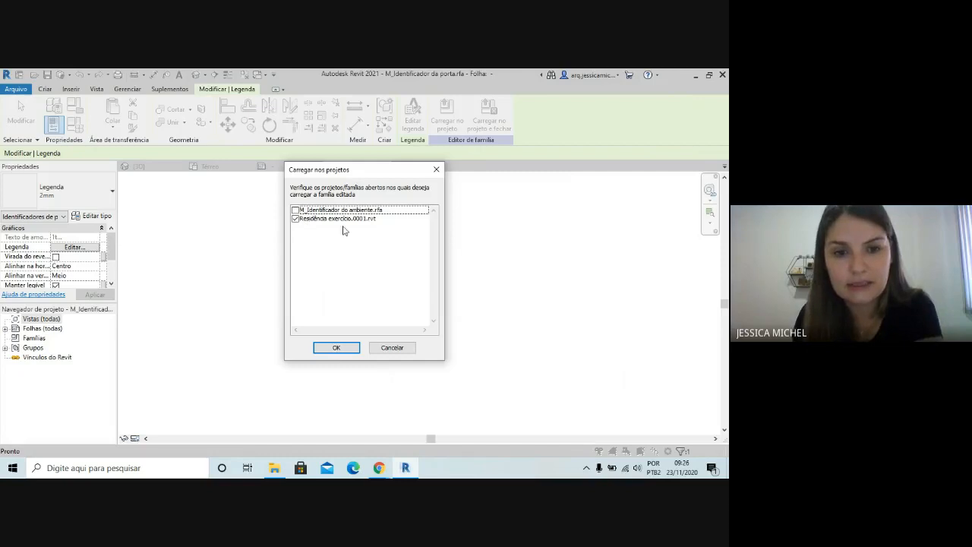
left_click(331, 348)
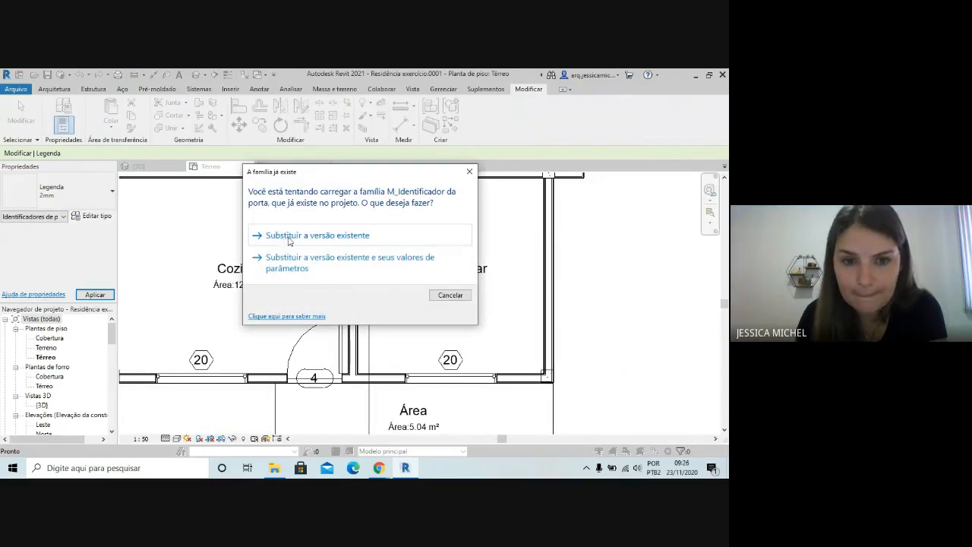
left_click(287, 236)
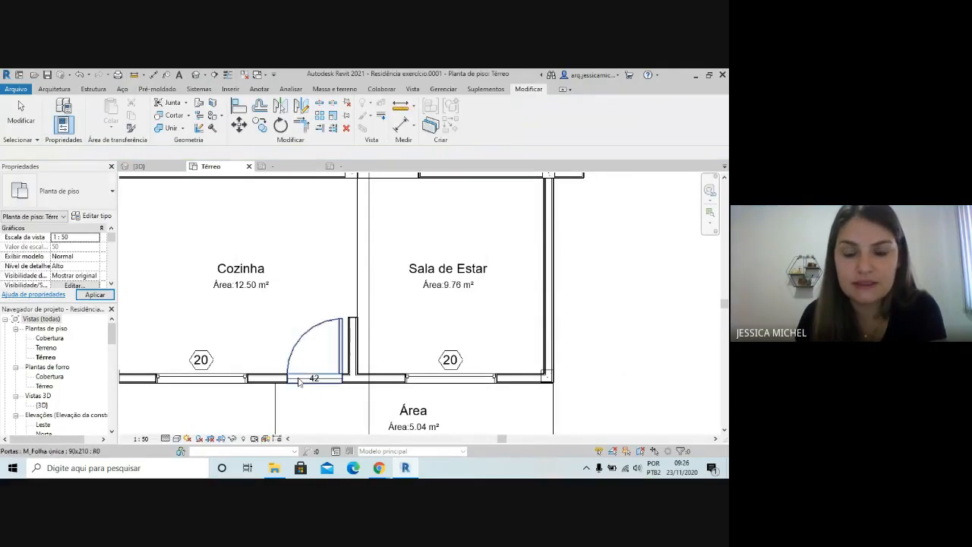
Inspect the updated door tags across the Térreo plan and check the type of the bedroom door beside Circ
scroll(316, 407, "up", 1)
scroll(316, 407, "down", 2)
scroll(321, 384, "down", 1)
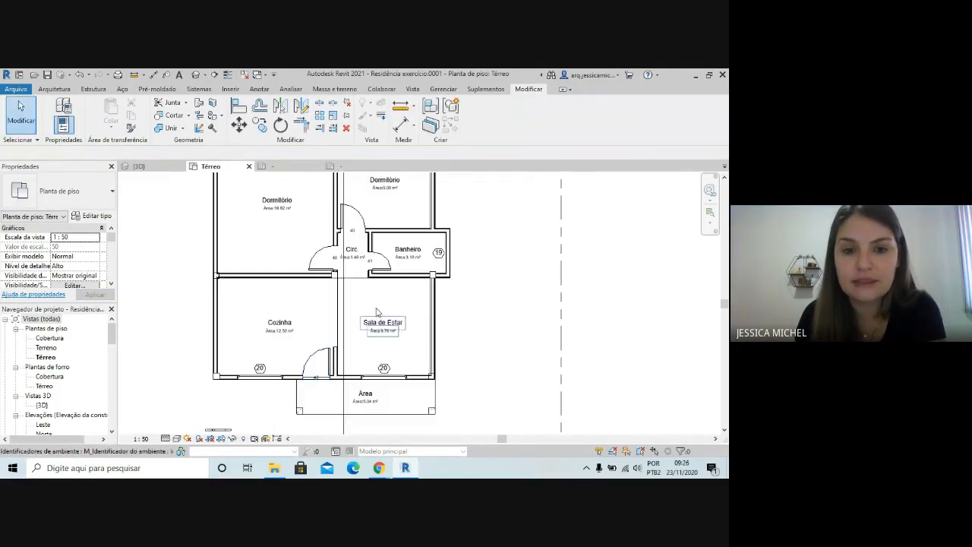
scroll(343, 256, "up", 3)
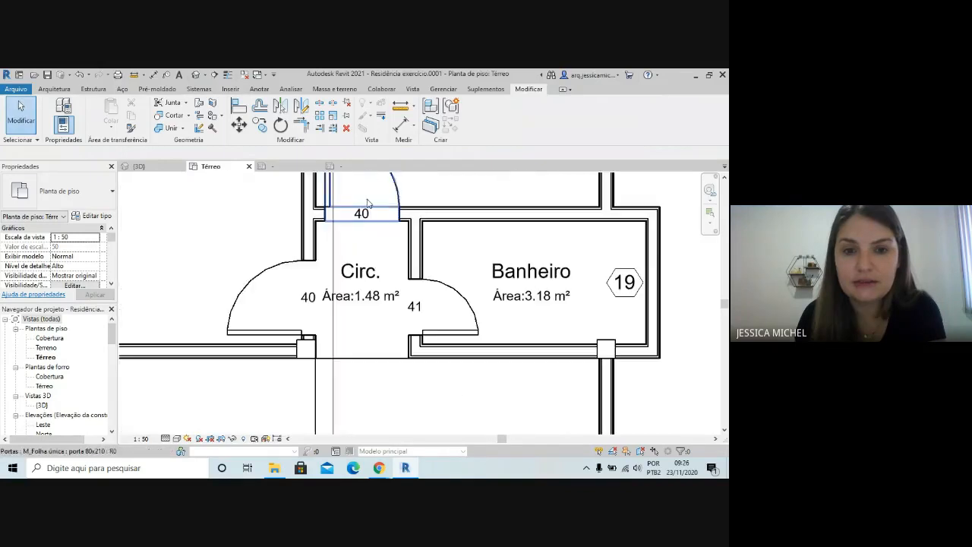
left_click(308, 303)
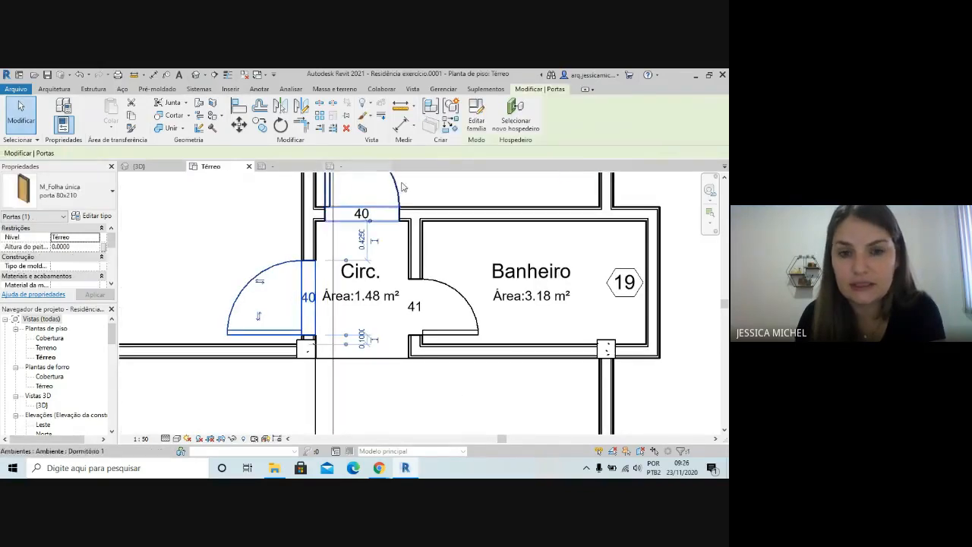
scroll(377, 190, "down", 2)
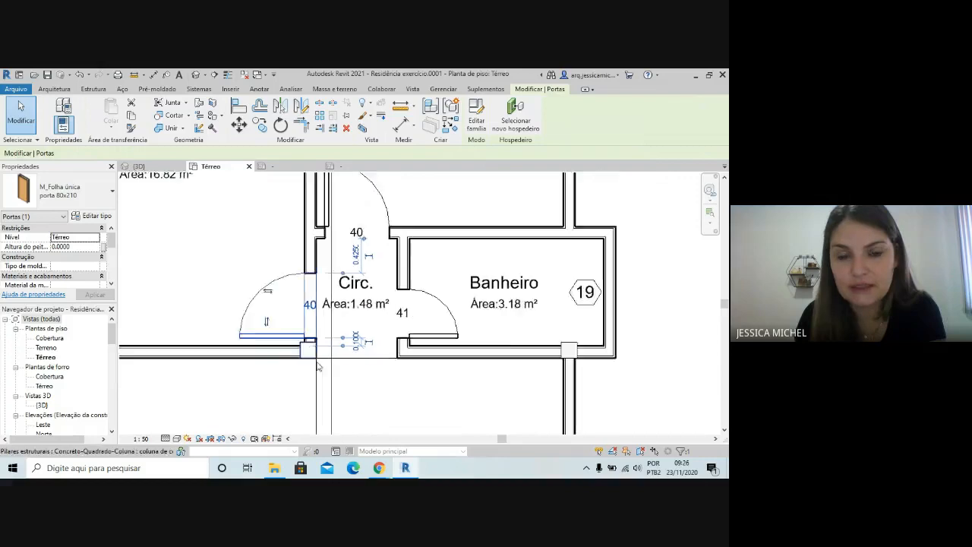
scroll(349, 250, "down", 2)
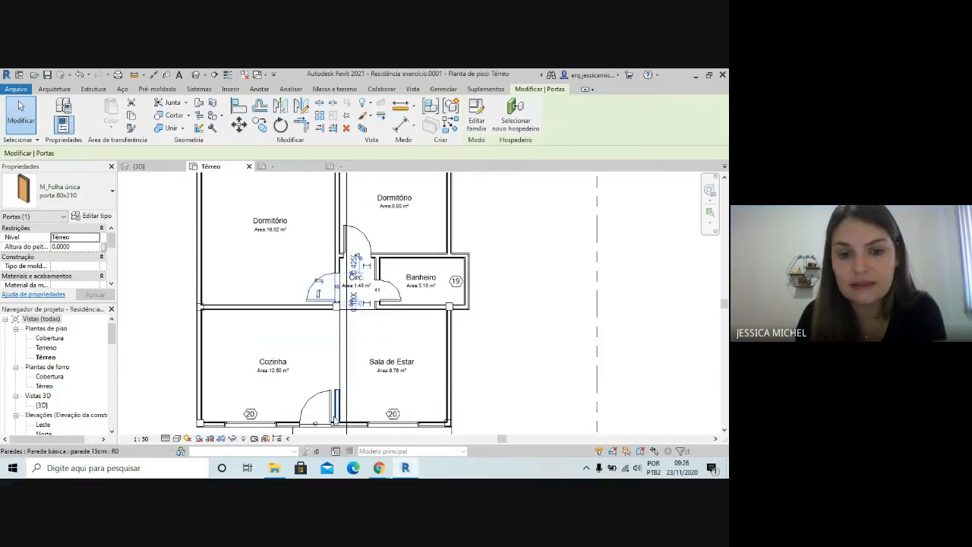
Set the type mark of the Cozinha entrance door to P1 through its tag, accepting the type parameter change
scroll(309, 424, "up", 1)
scroll(309, 424, "up", 3)
left_click(313, 425)
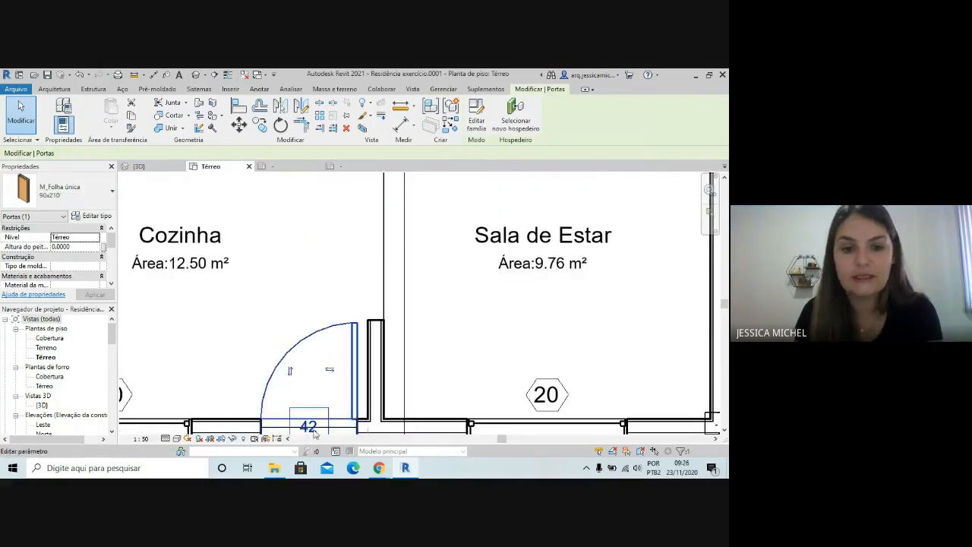
left_click(312, 427)
type("P1")
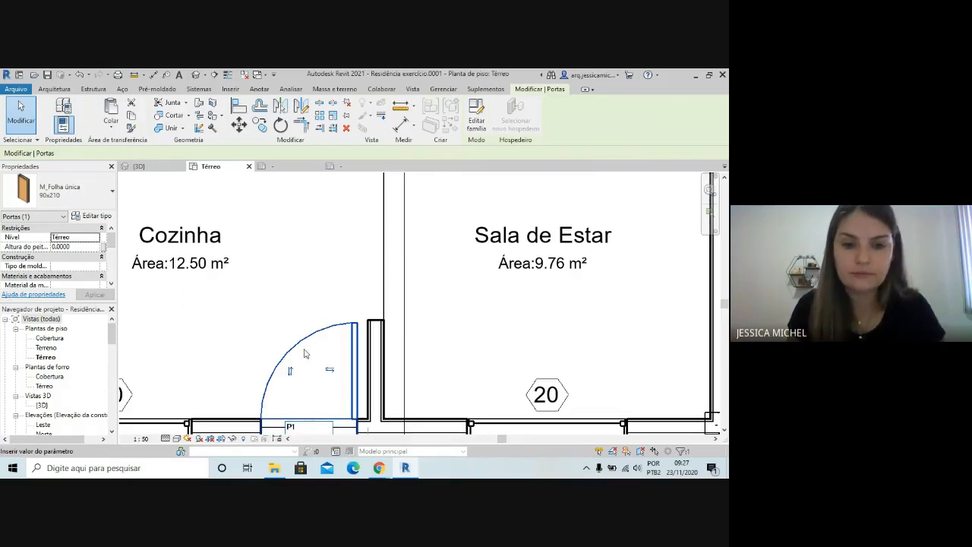
left_click(257, 276)
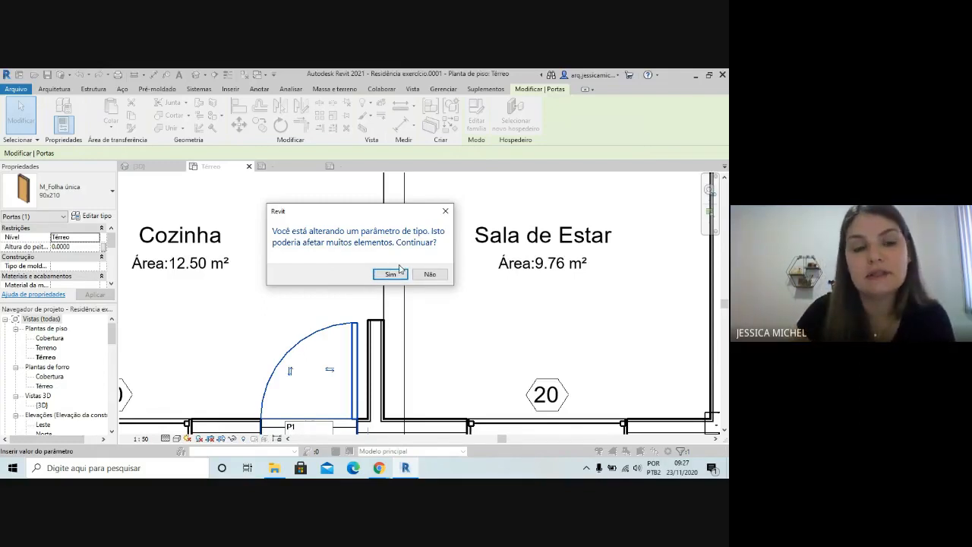
left_click(390, 274)
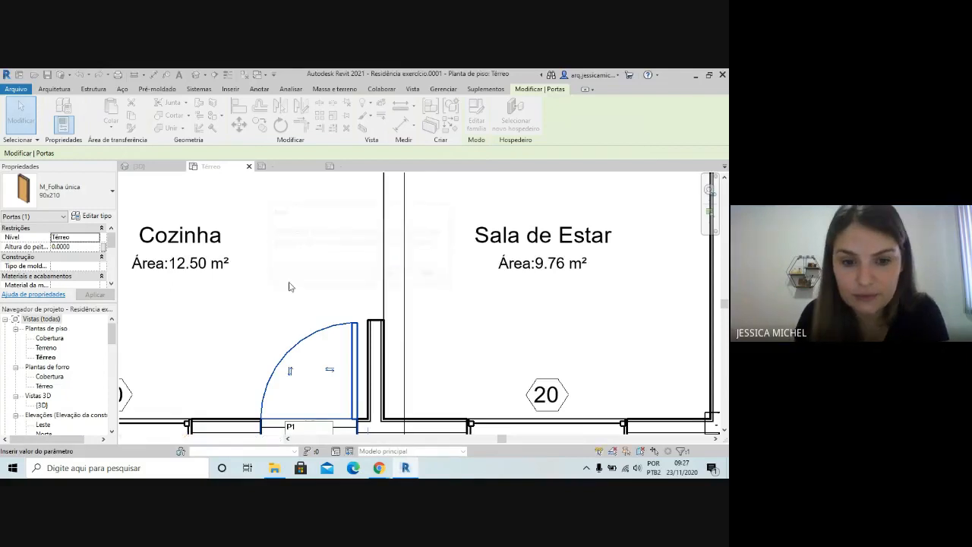
Try to select the P1 tag of the Cozinha entrance door separately from its door
left_click(302, 424)
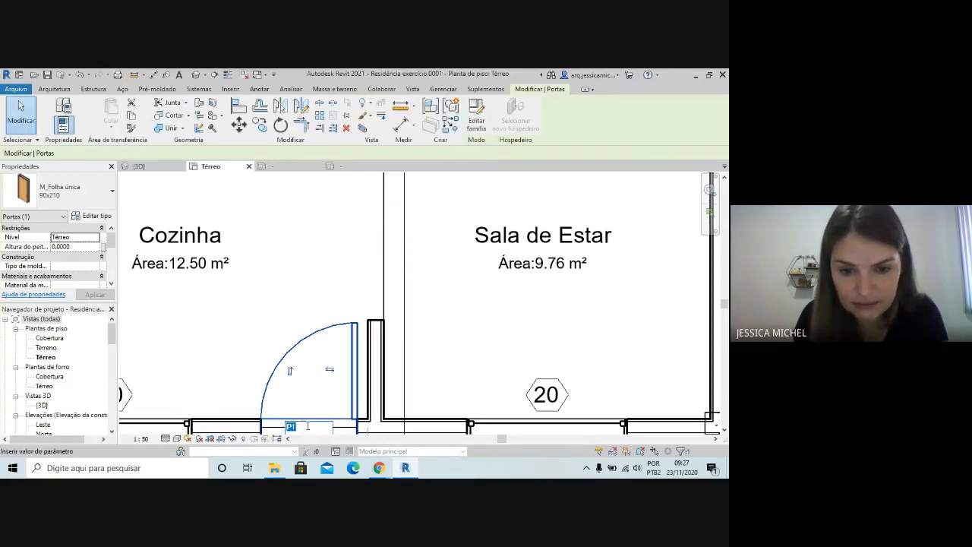
scroll(266, 311, "down", 2)
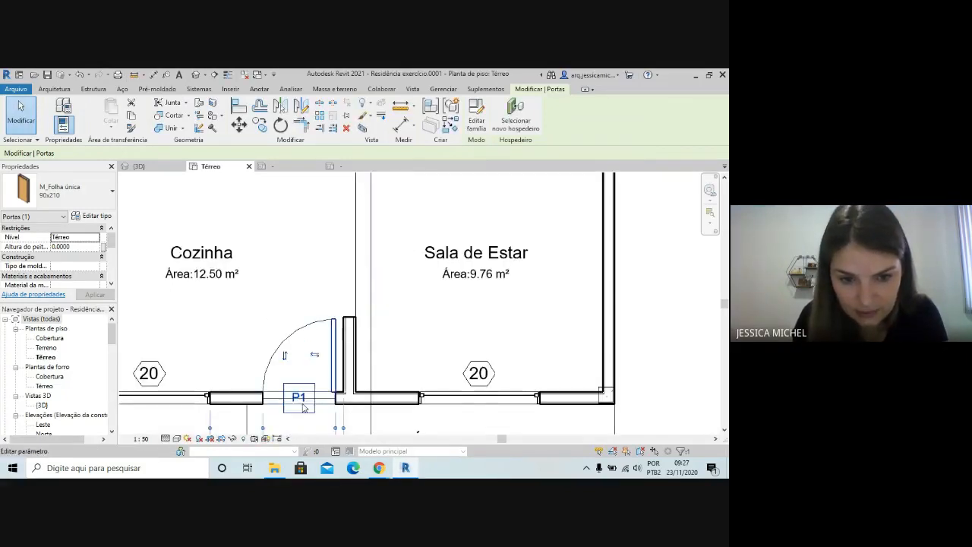
left_click(303, 415)
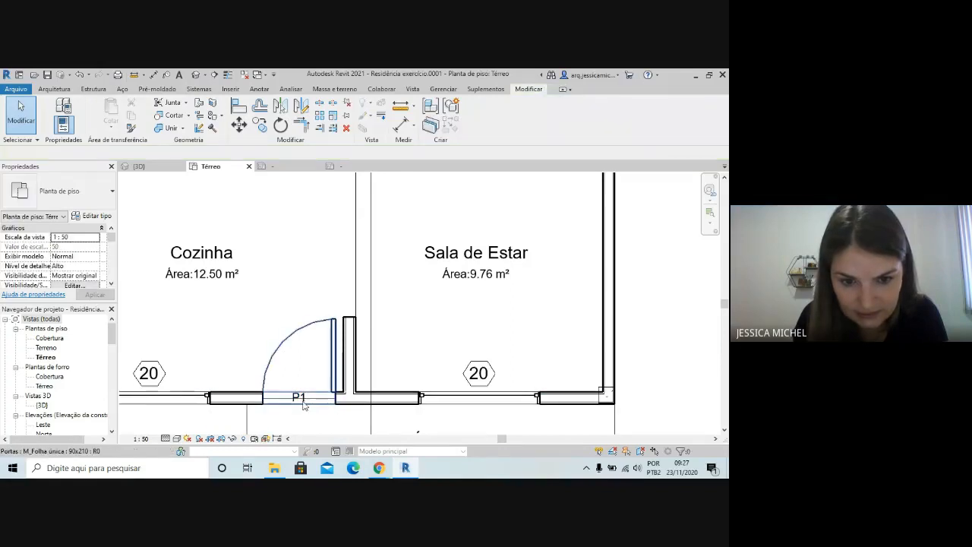
left_click(307, 392)
left_click(305, 397)
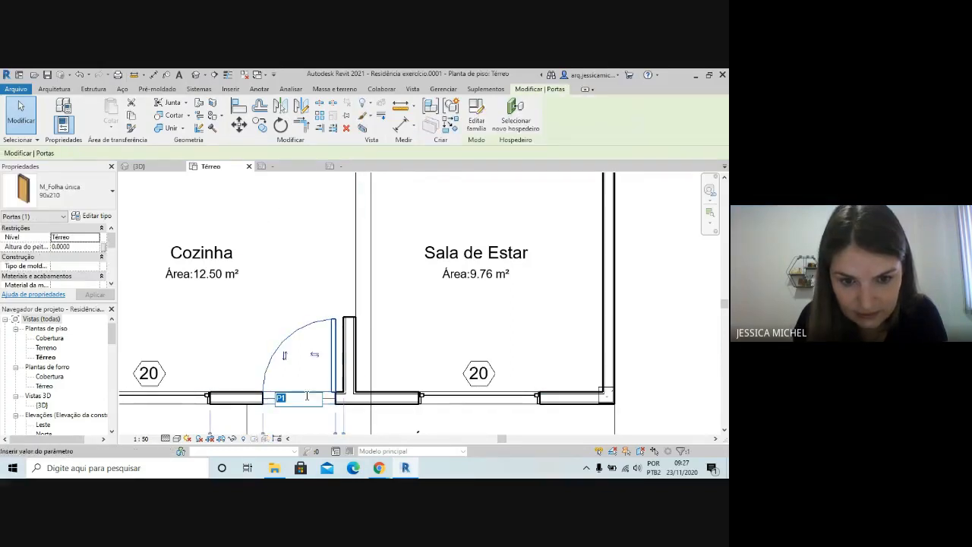
left_click(305, 414)
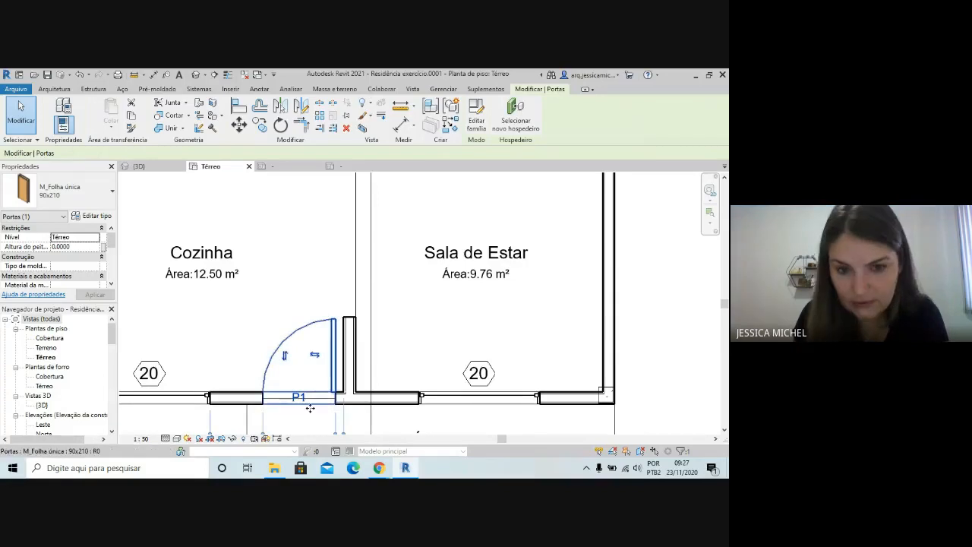
left_click(288, 396)
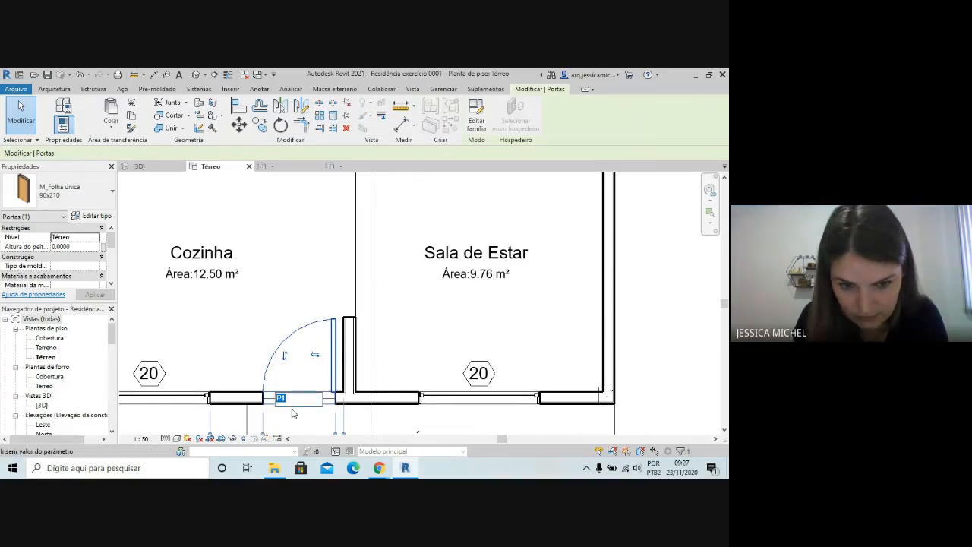
left_click(296, 414)
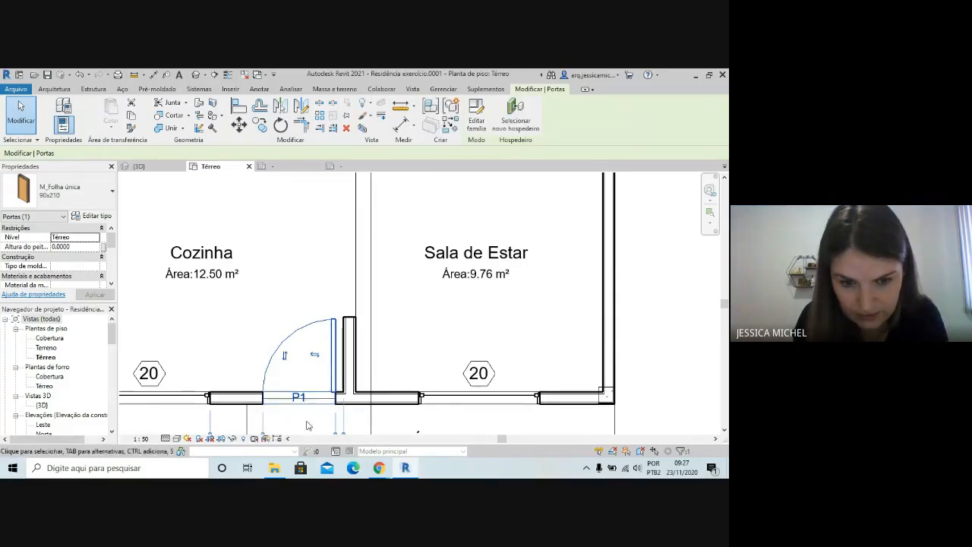
left_click(305, 413)
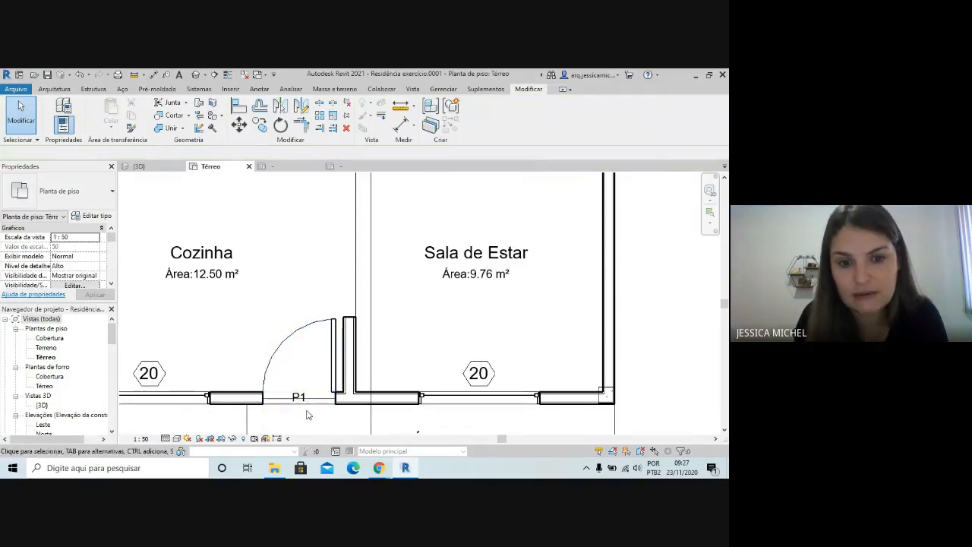
left_click(304, 413)
scroll(303, 412, "up", 3)
scroll(303, 390, "up", 1)
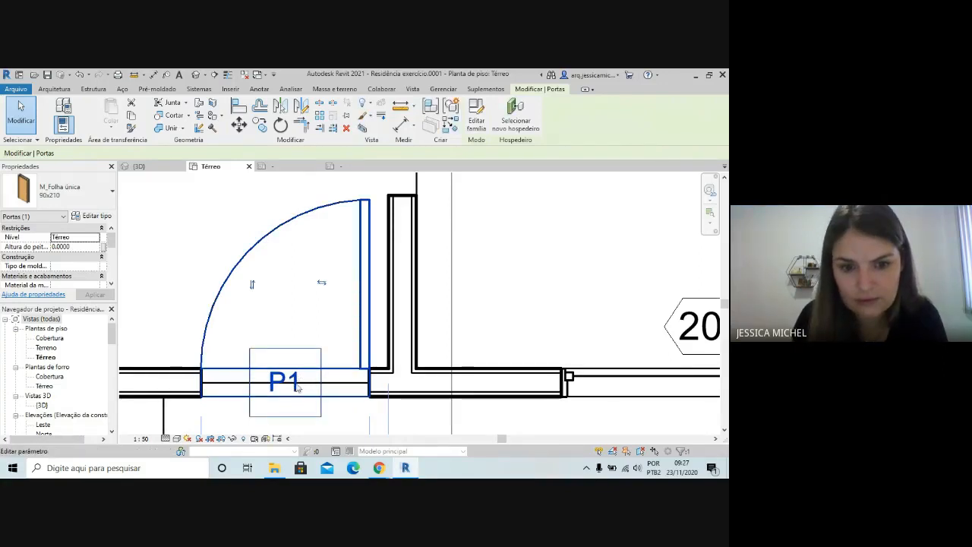
left_click(296, 386)
key("Escape")
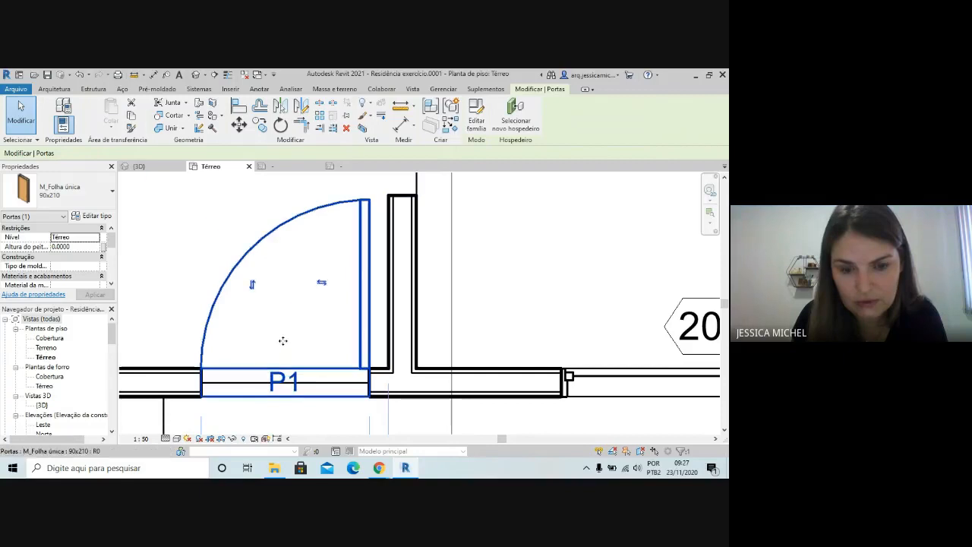
scroll(335, 432, "down", 1)
key("Escape")
scroll(318, 403, "down", 3)
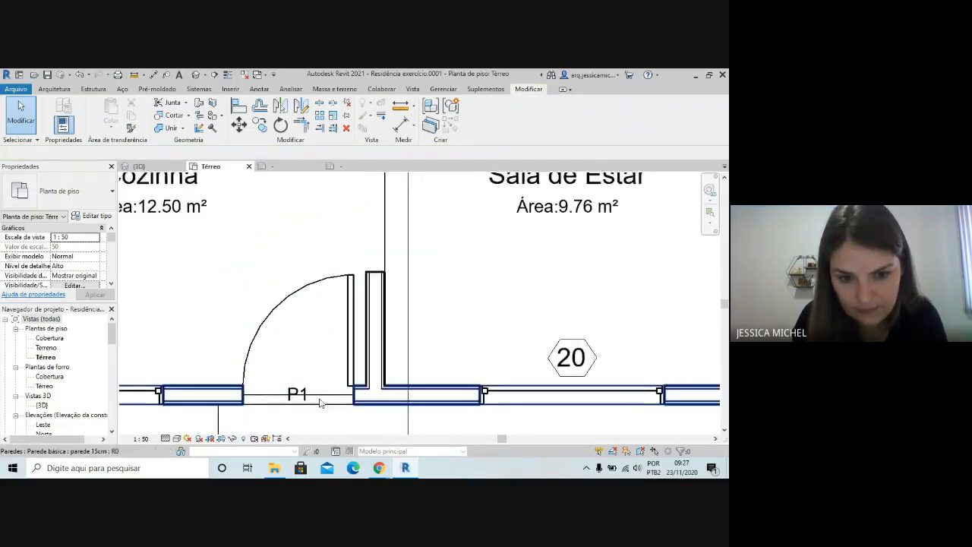
left_click(306, 400)
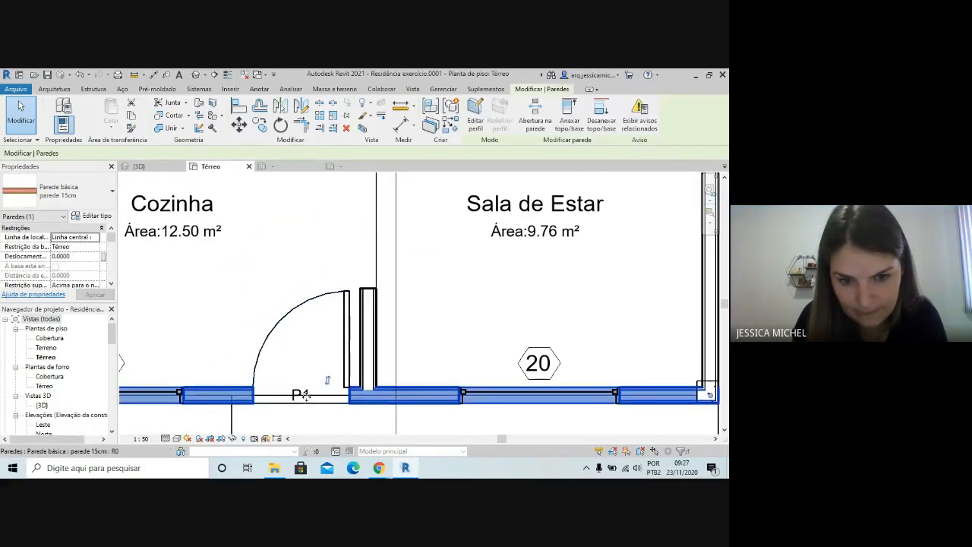
left_click(210, 319)
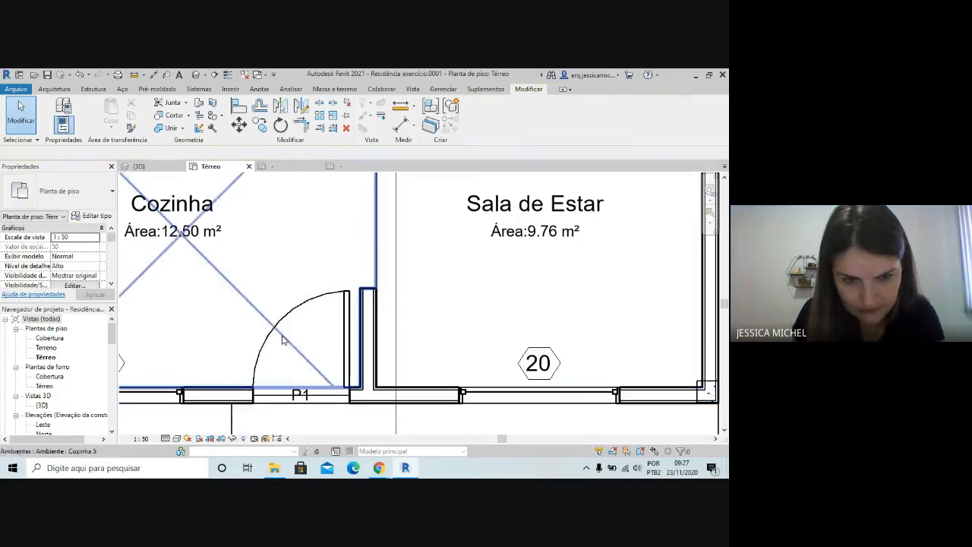
left_click(302, 399)
Set the type mark of the 80x210 bedroom door beside Circ. to P2 through its tag, accepting the type parameter change
scroll(302, 369, "down", 5)
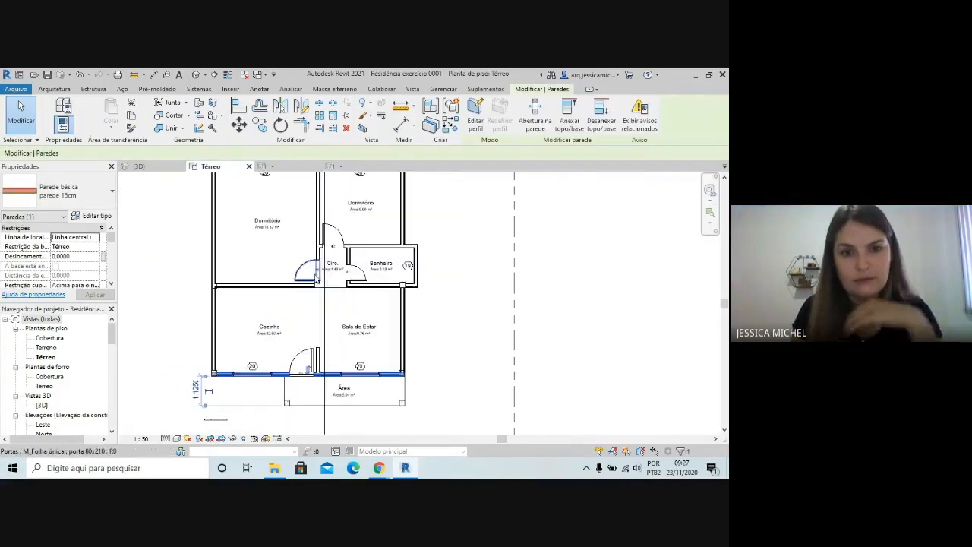
scroll(319, 266, "up", 5)
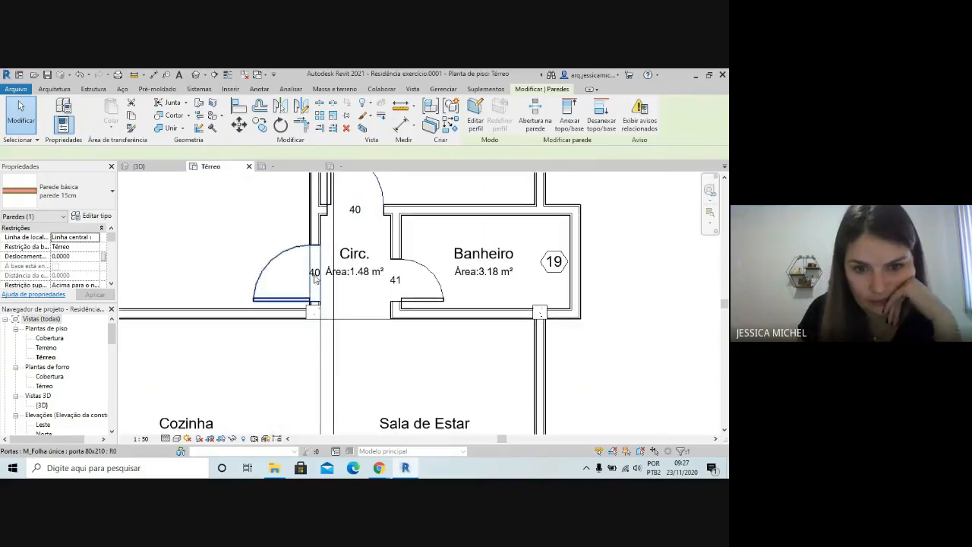
left_click(318, 282)
left_click(315, 272)
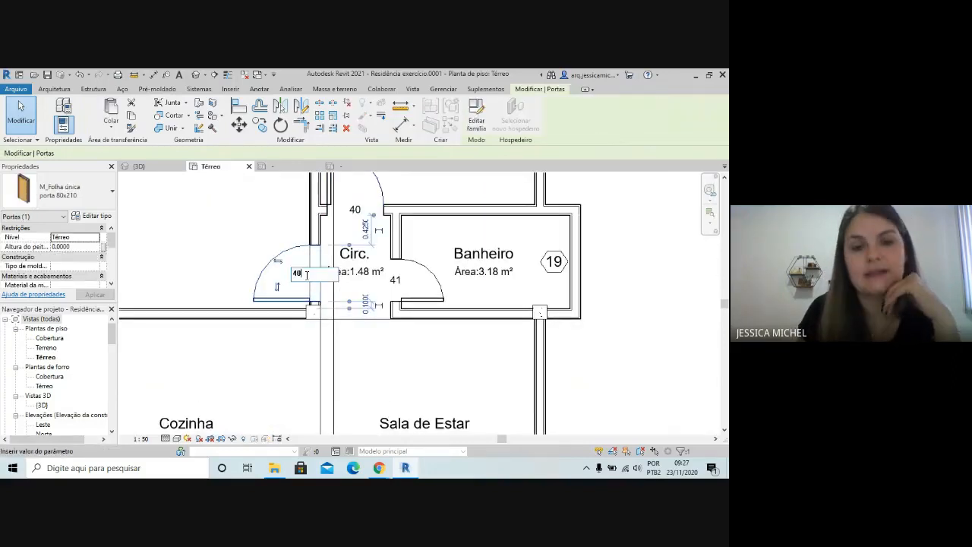
left_click_drag(306, 275, 277, 282)
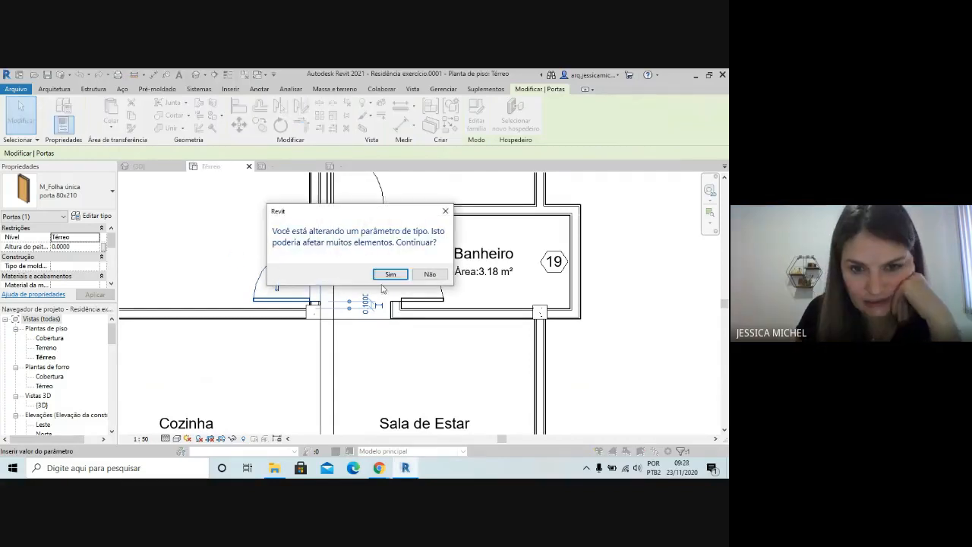
left_click(389, 274)
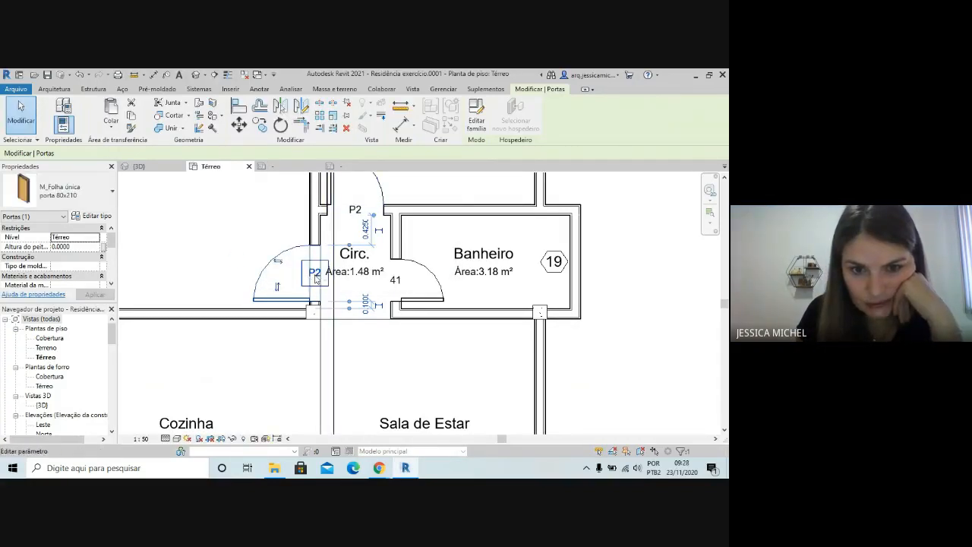
Try to select the P2 tag overlapping the Circ. area text without selecting its door
left_click(315, 274)
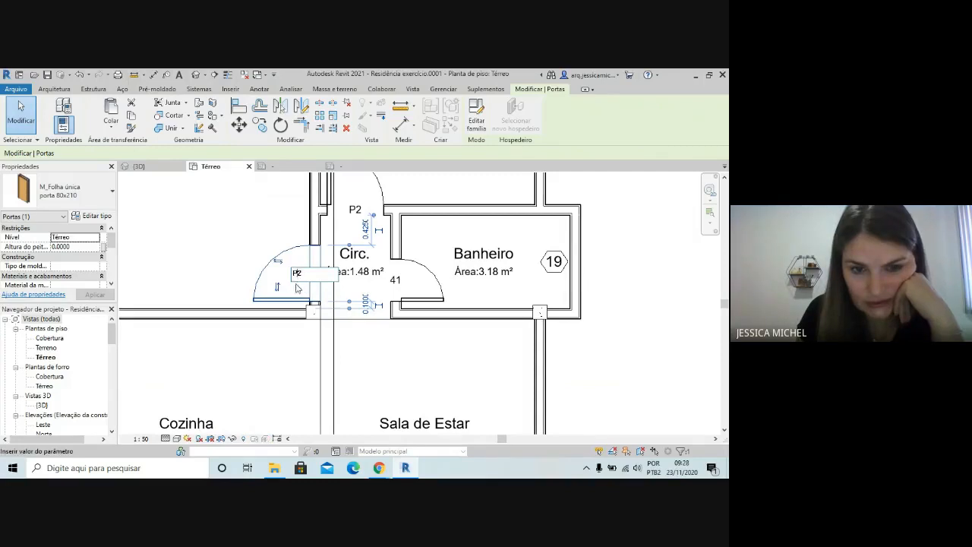
left_click(225, 241)
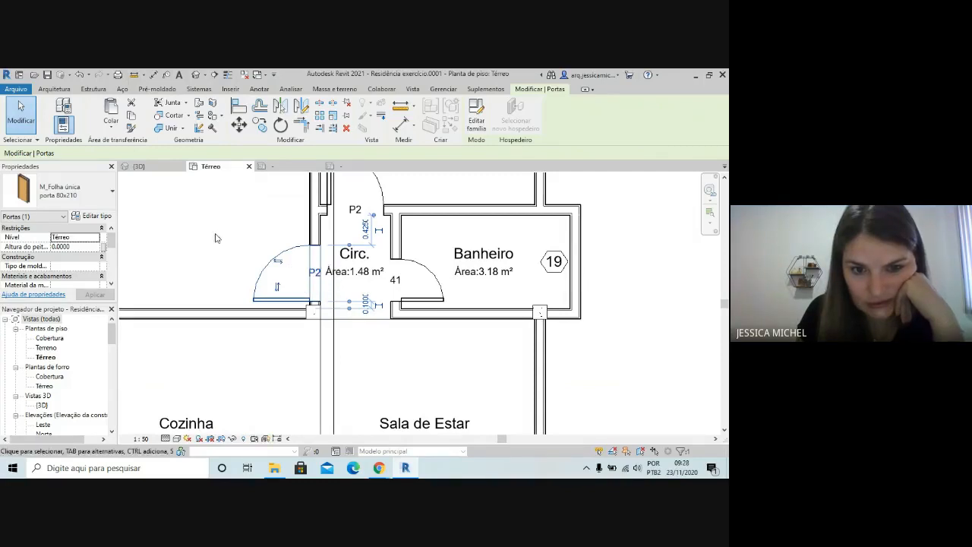
left_click(315, 276)
left_click(284, 290)
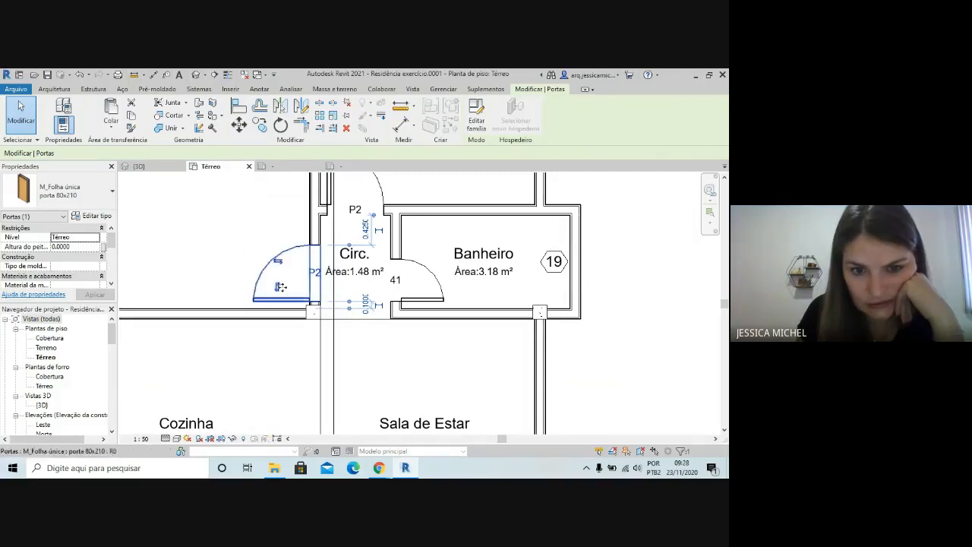
left_click(325, 282)
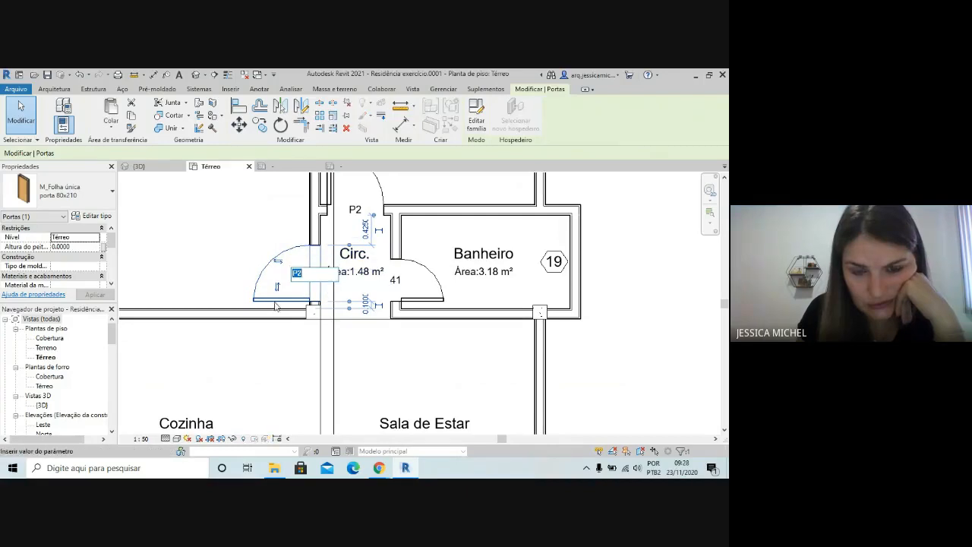
left_click(327, 291)
left_click(230, 239)
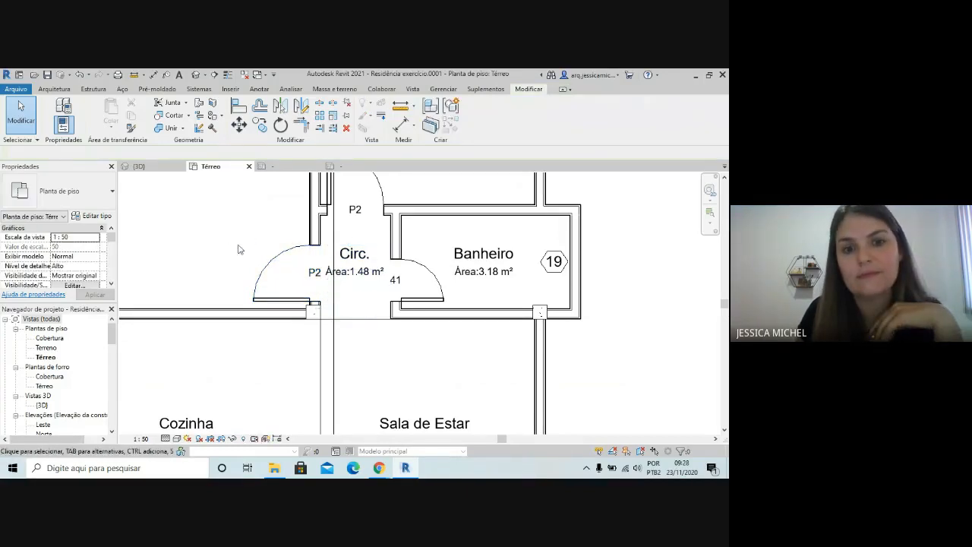
Move the P2 tag off the Circ. area text to just above the leaf of the larger Dormitório's door
left_click_drag(227, 237, 334, 286)
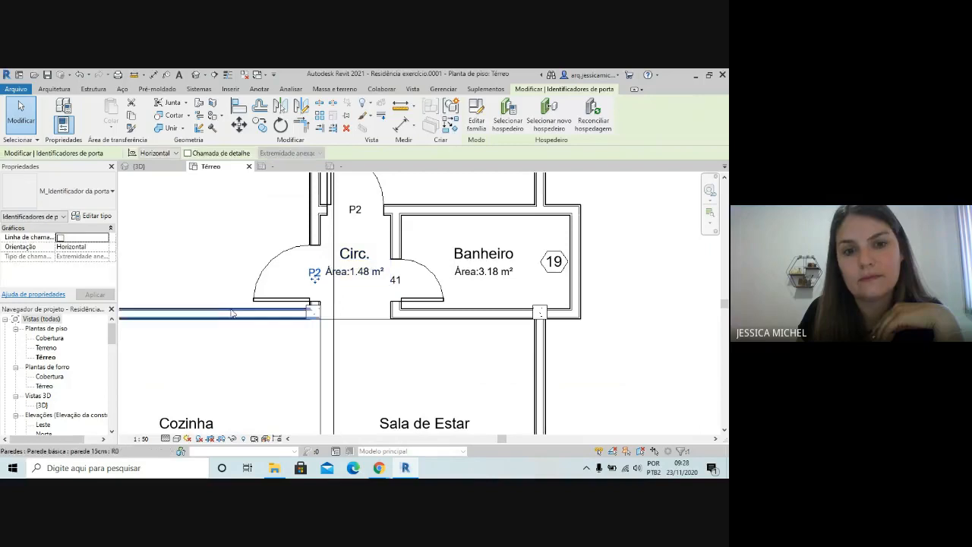
key("Left")
key("Left")
key("Left")
key("Left")
key("Left")
key("Left")
key("Left")
key("Left")
key("Left")
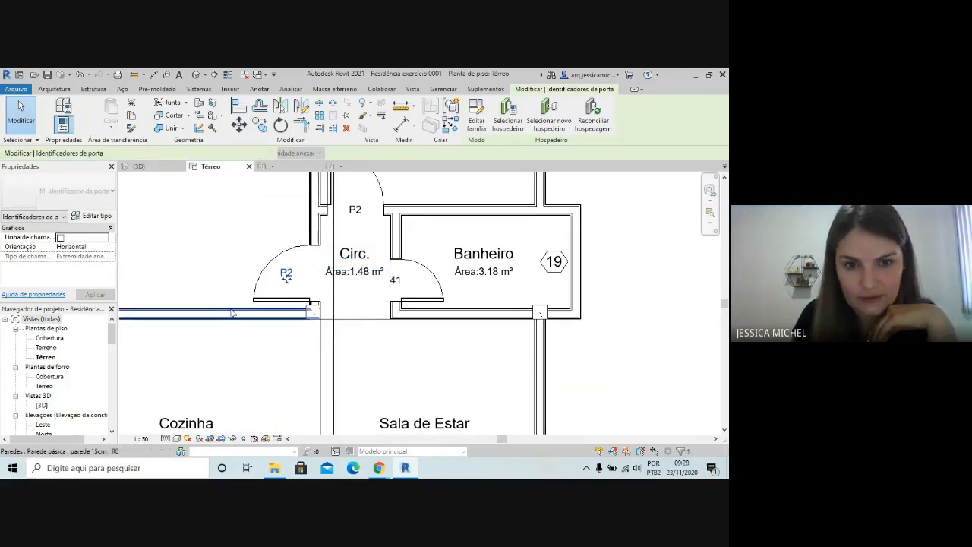
key("Down")
key("Down")
key("Down")
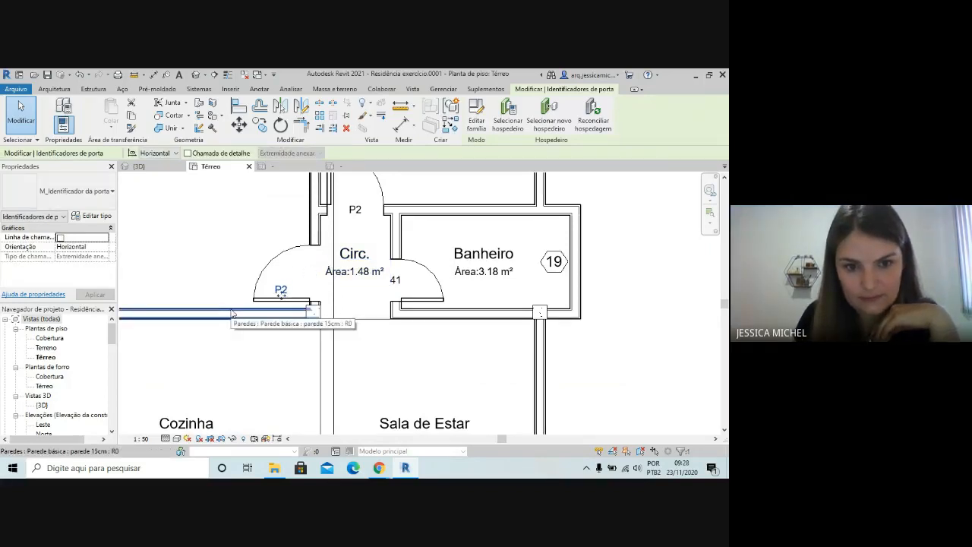
left_click(231, 221)
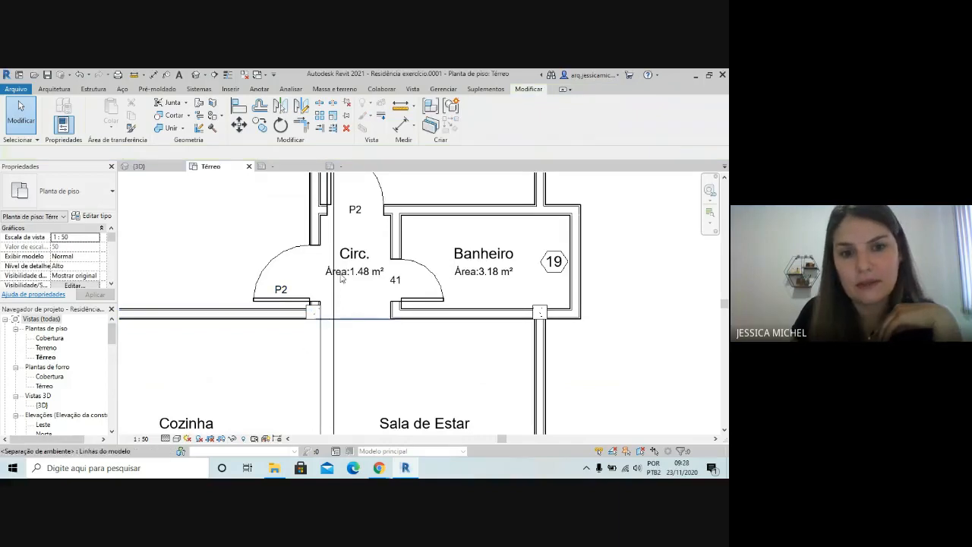
Move the P2 tag of the door above Circ. up and left, inside the swing beside its leaf
middle_click_drag(349, 314, 360, 302)
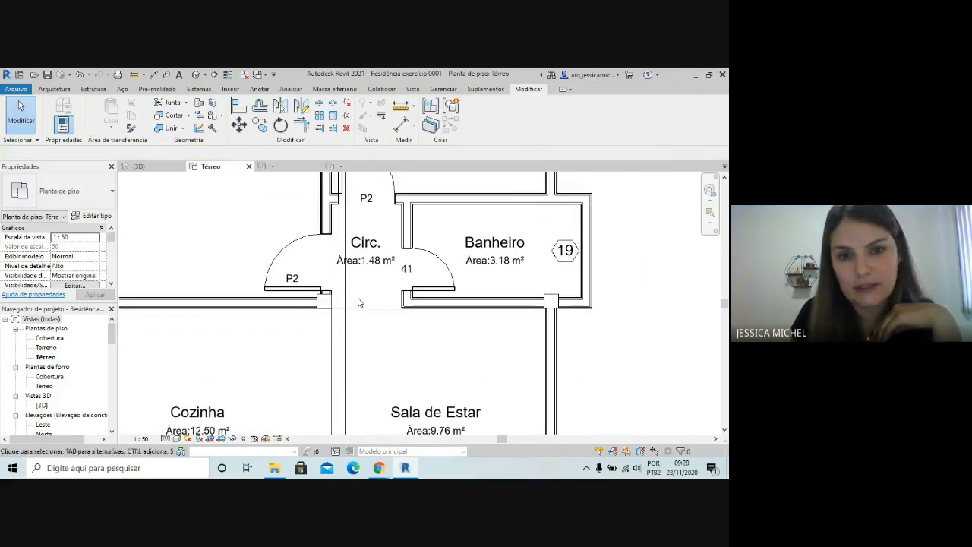
left_click(385, 178)
scroll(433, 252, "down", 3)
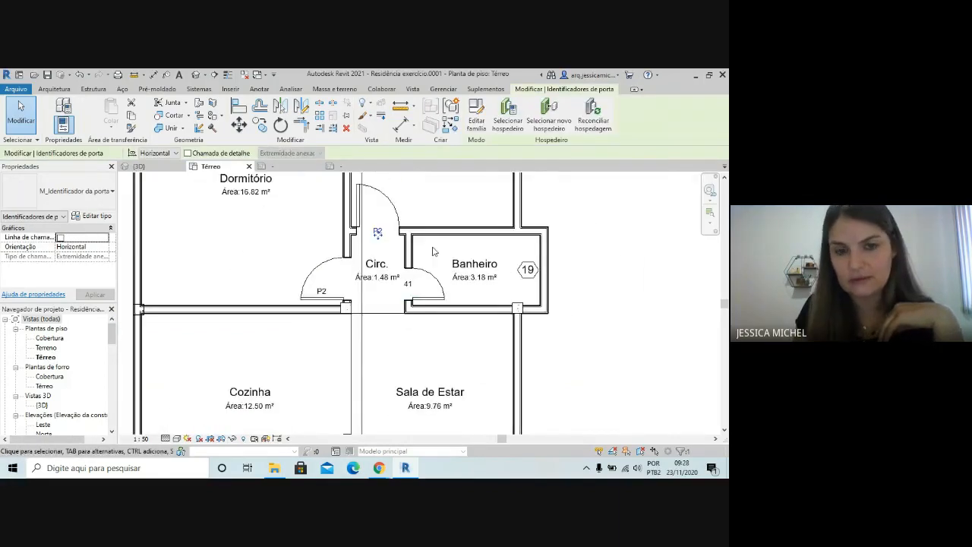
key("Up")
key("Up")
key("Up")
key("Up")
key("Up")
key("Up")
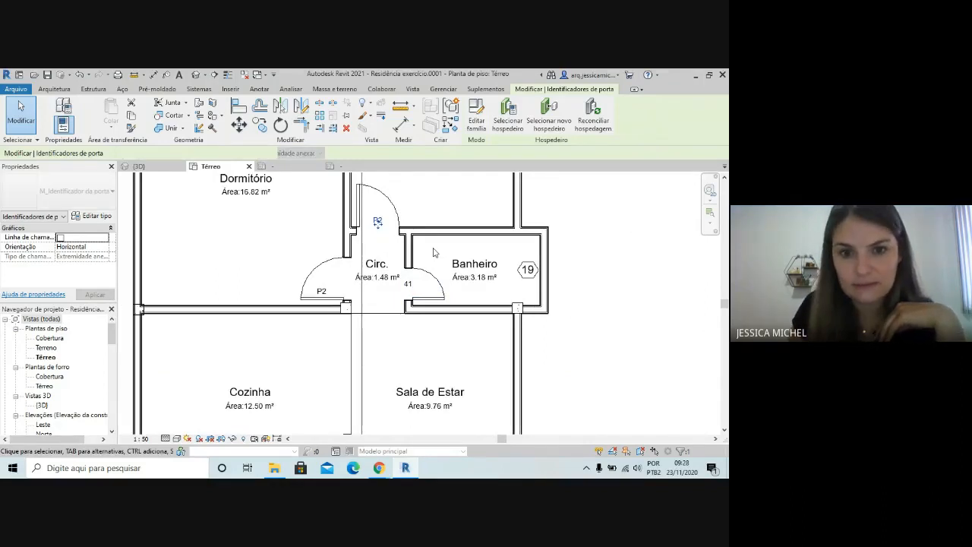
key("Left")
key("Left")
key("Left")
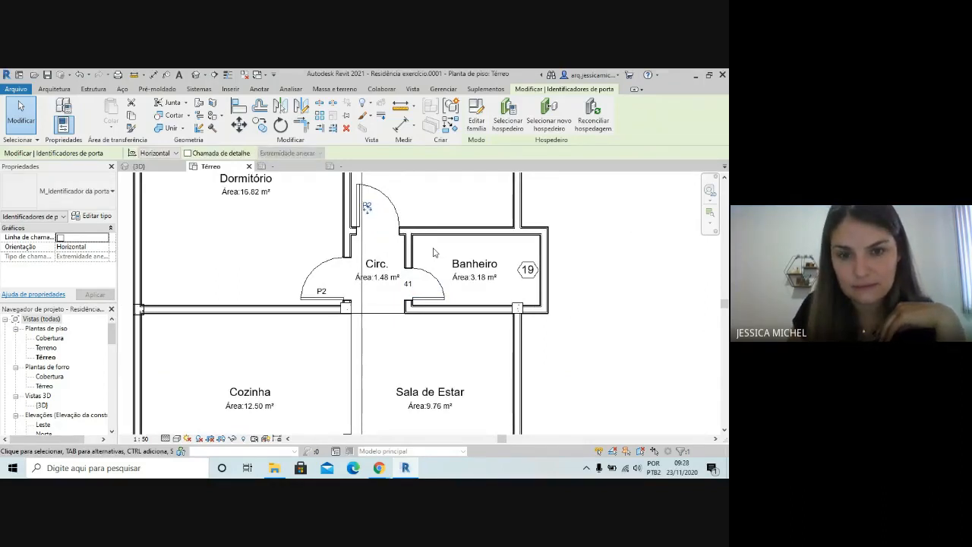
Set the type mark of the 60x210 Banheiro door to P3 through its tag, accepting the type parameter change
left_click(408, 286)
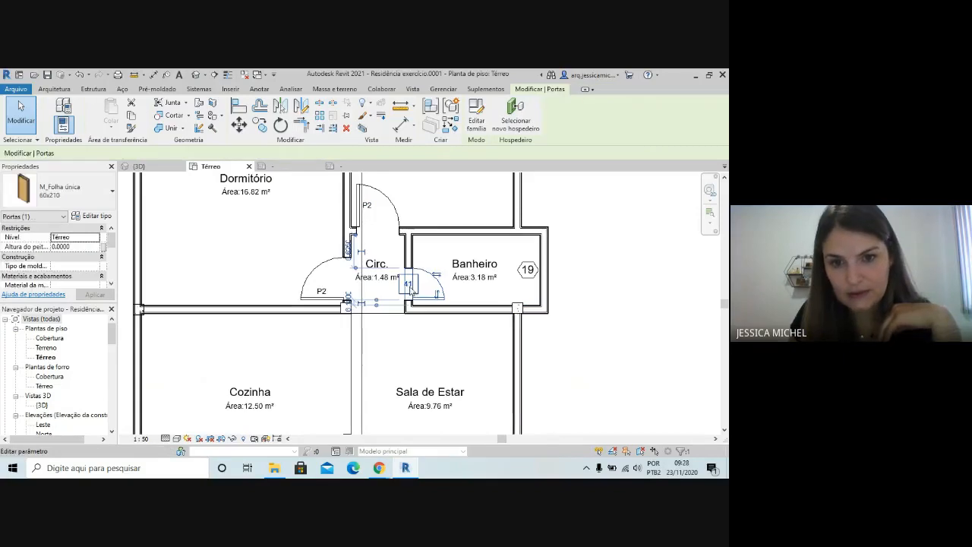
left_click(411, 287)
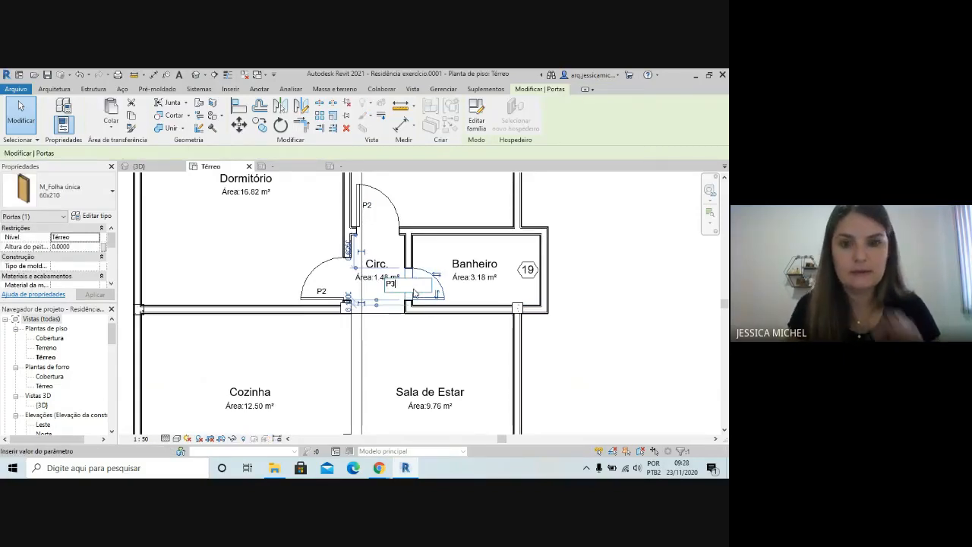
type("P3")
key("Return")
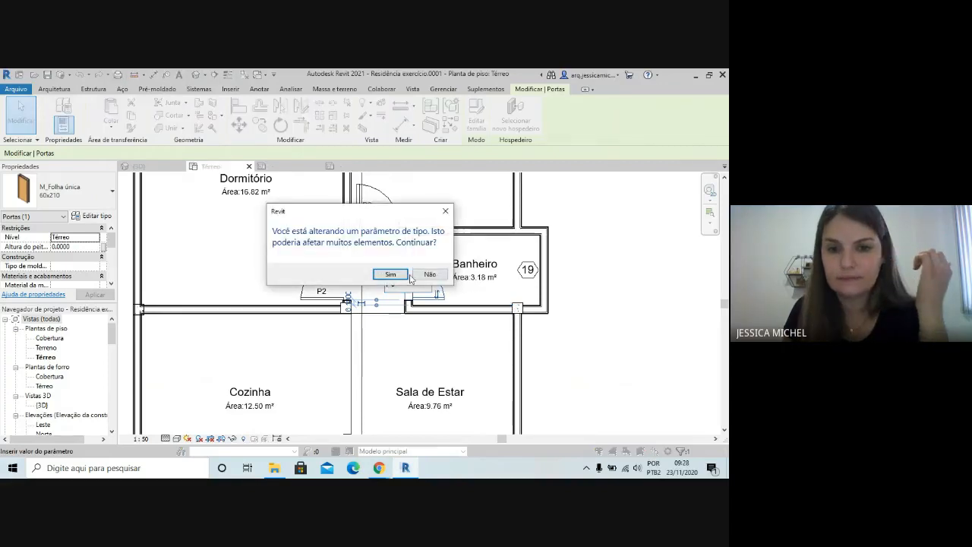
left_click(390, 274)
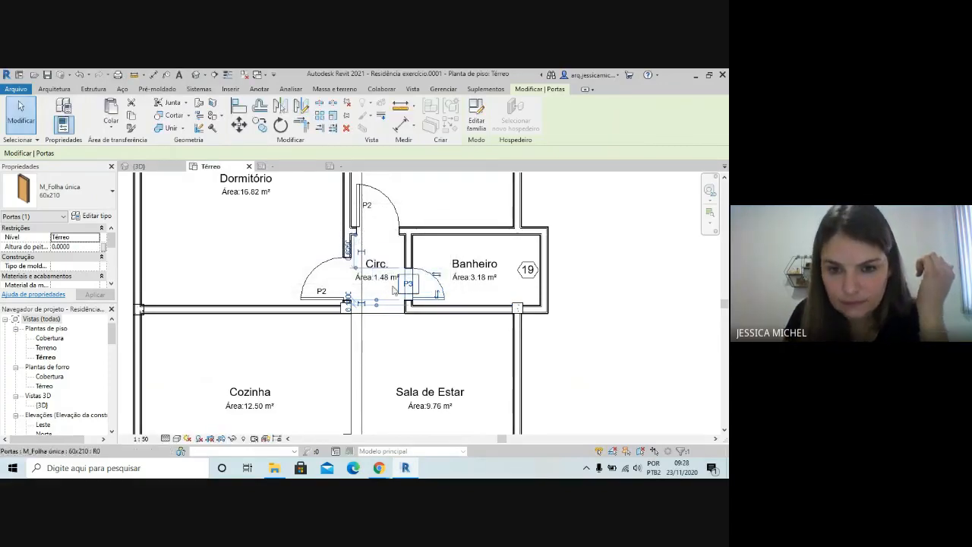
Move the P3 tag right and slightly down, inside the swing of the Banheiro door just above its leaf
scroll(394, 300, "up", 2)
key("Escape")
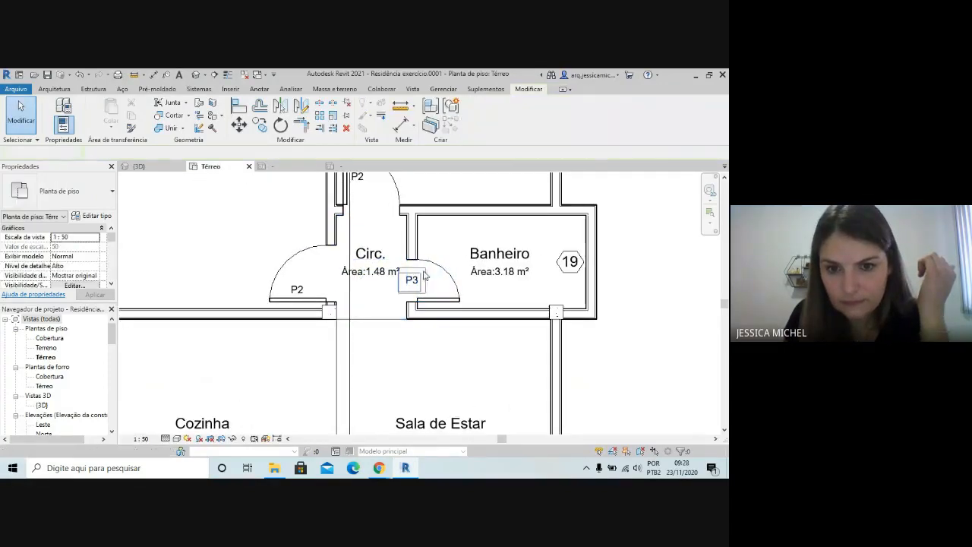
left_click(411, 280)
key("Right")
key("Right")
key("Right")
key("Right")
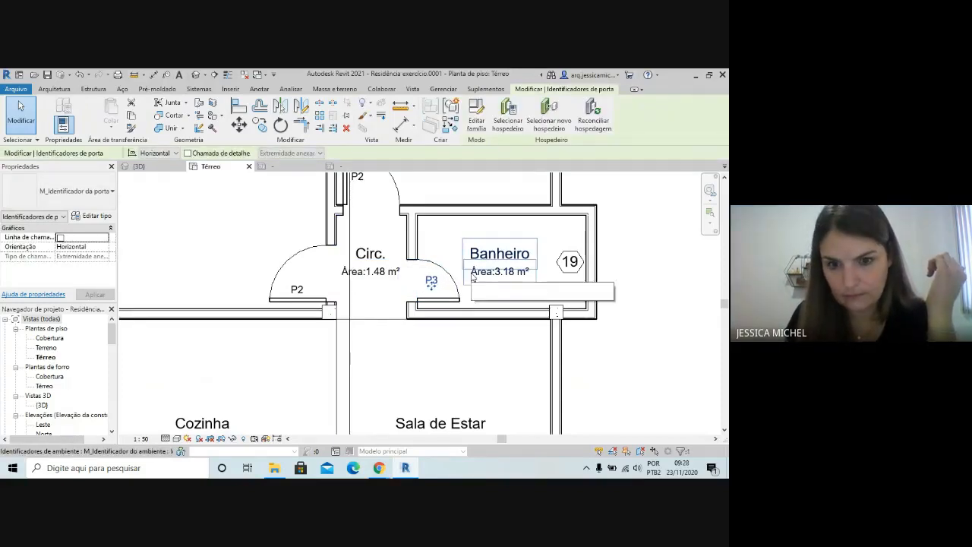
key("Down")
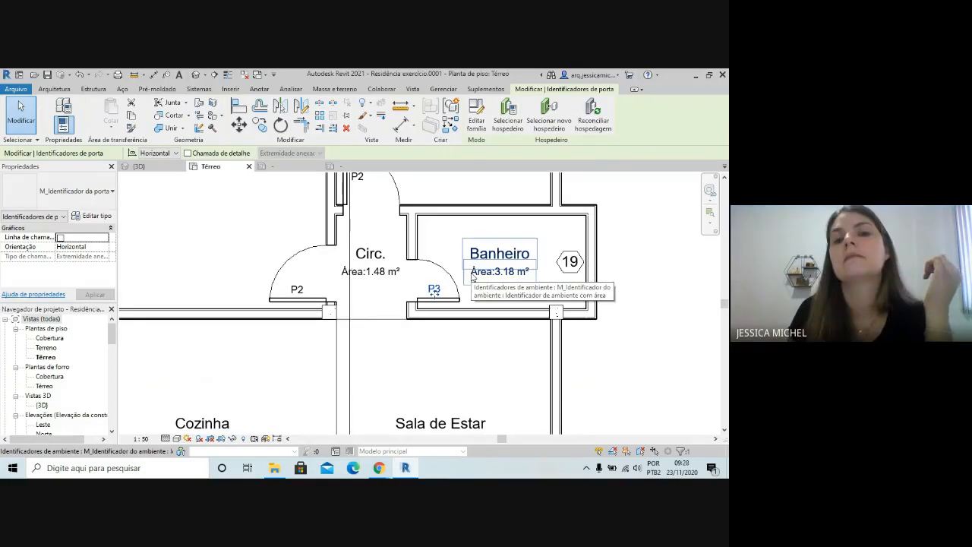
left_click(633, 363)
scroll(569, 361, "down", 2)
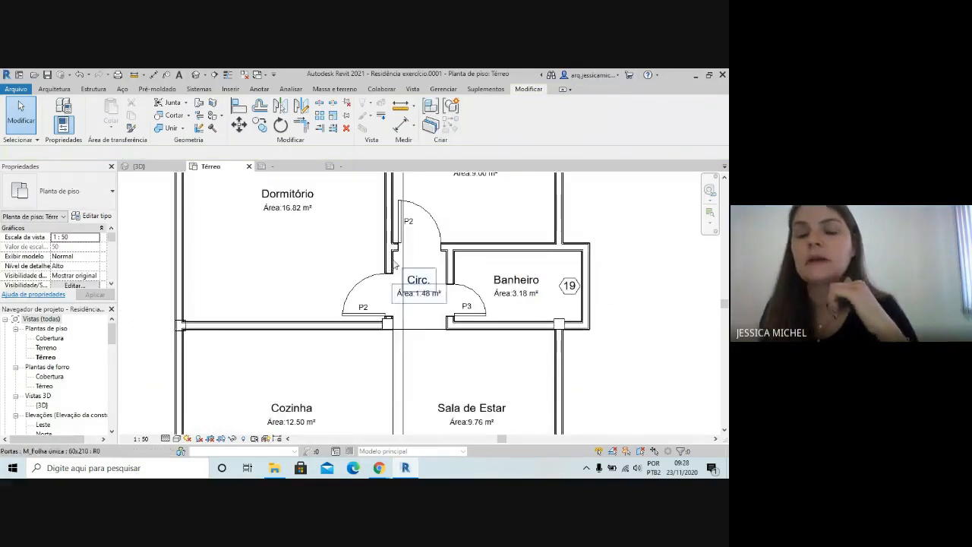
Move the P1 tag of the Cozinha entrance door up and right, inside the swing beside its leaf
scroll(392, 322, "down", 1)
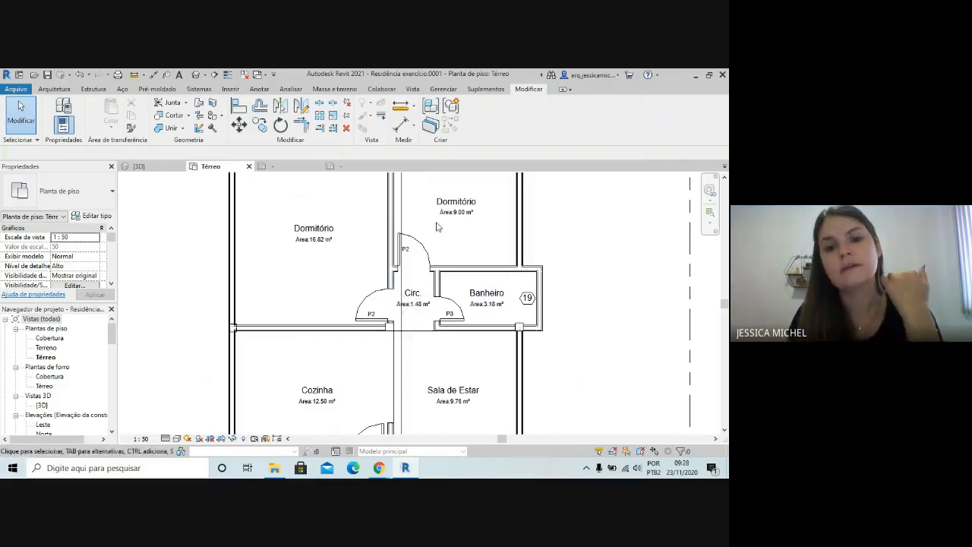
scroll(429, 357, "down", 1)
scroll(367, 409, "up", 3)
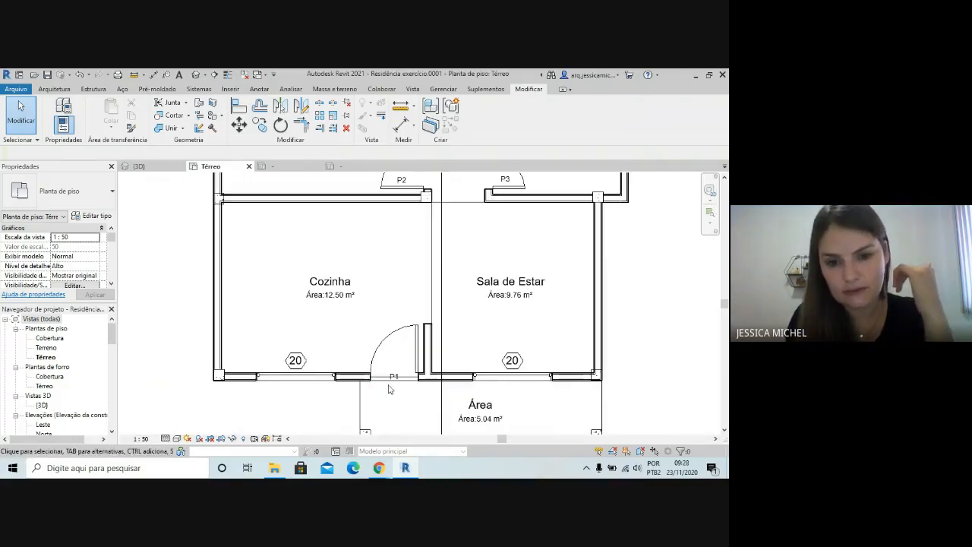
left_click(393, 377)
key("Up")
key("Up")
key("Up")
key("Up")
key("Up")
key("Up")
key("Up")
key("Up")
key("Up")
key("Up")
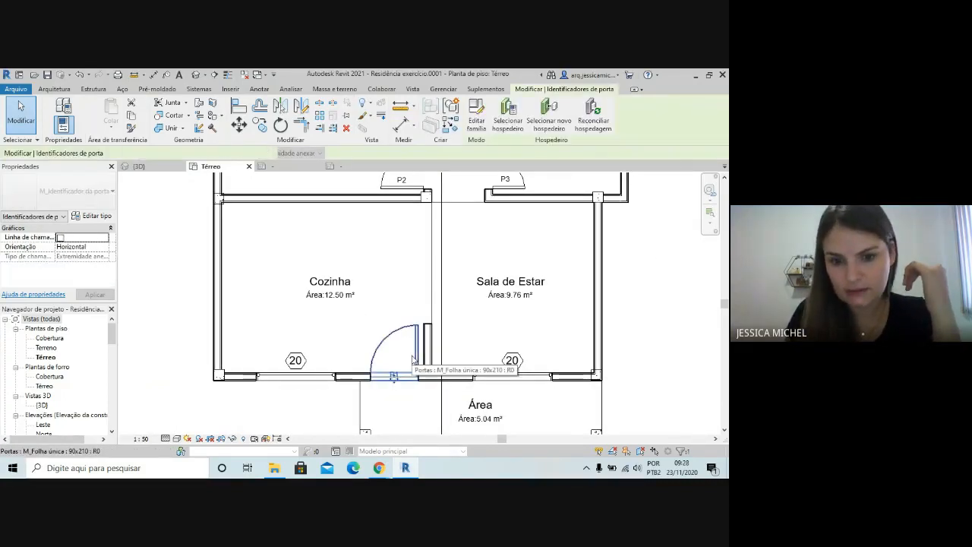
key("Right")
key("Right")
key("Right")
key("Right")
key("Right")
key("Right")
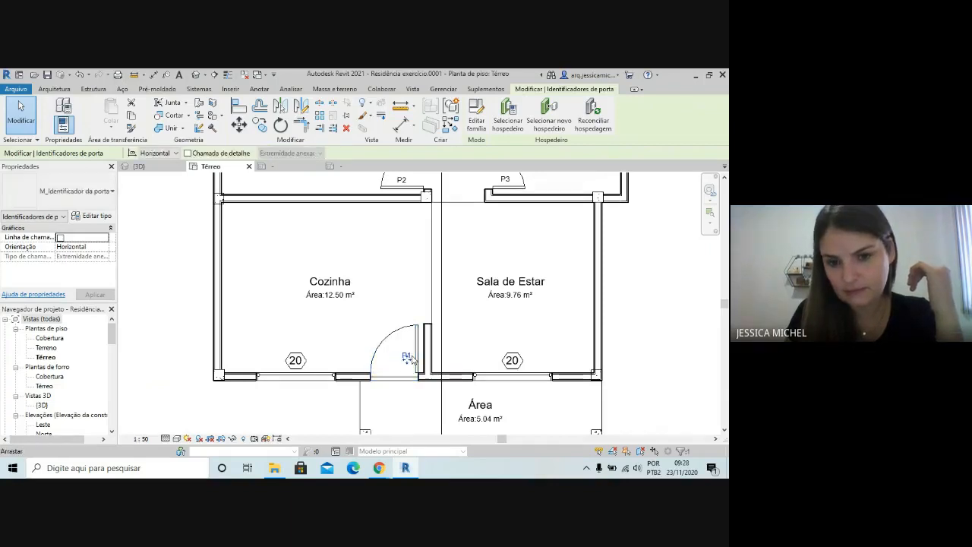
key("Escape")
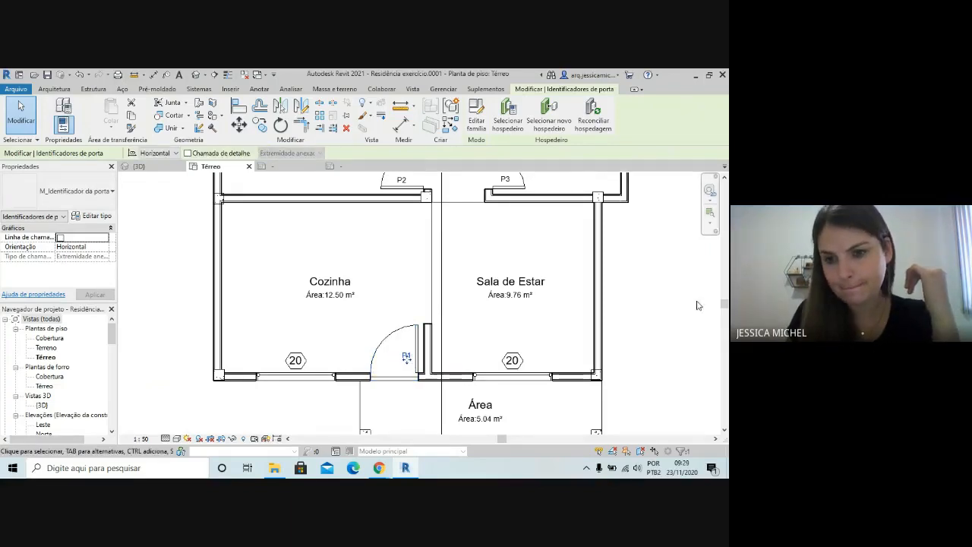
Review the door and window tags across the whole floor plan
scroll(456, 334, "down", 2)
scroll(304, 371, "down", 2)
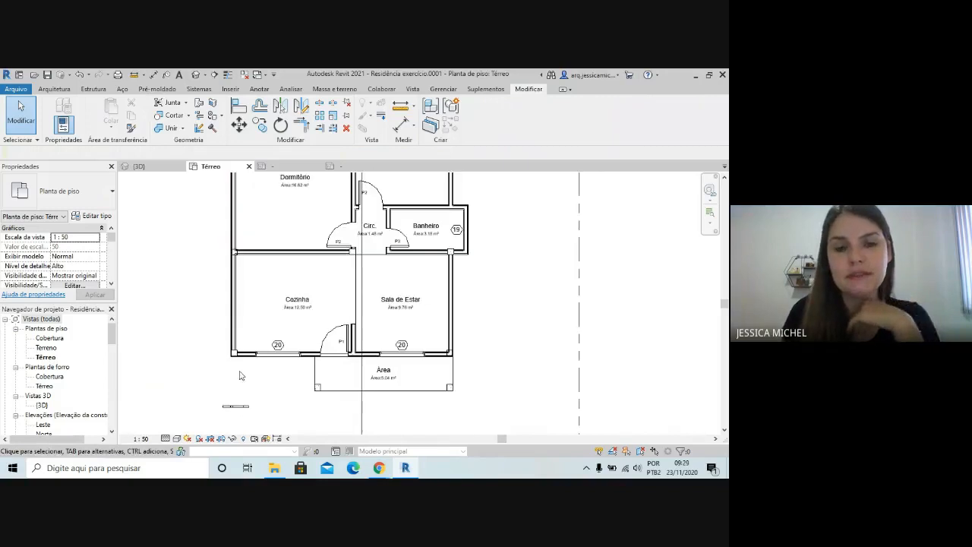
scroll(269, 326, "down", 2)
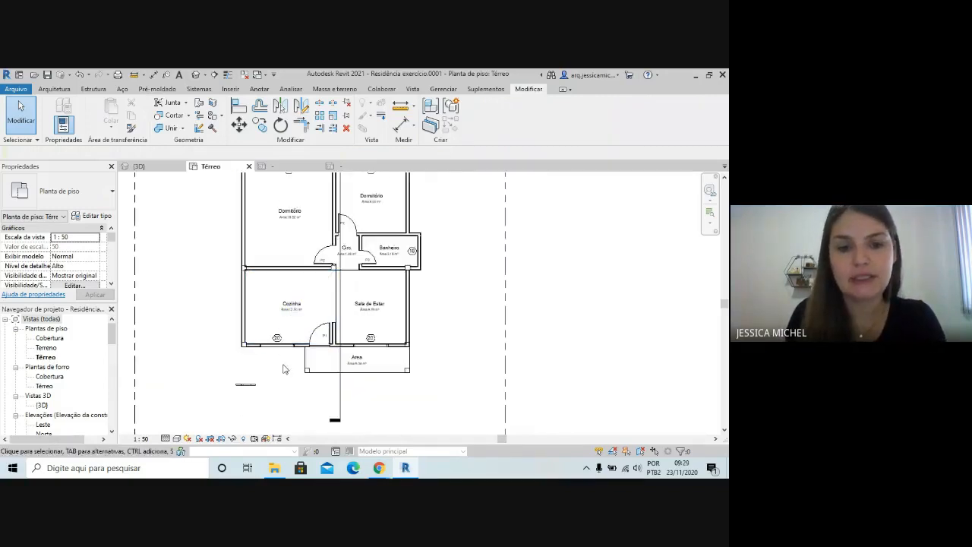
scroll(289, 357, "down", 2)
scroll(258, 269, "up", 2)
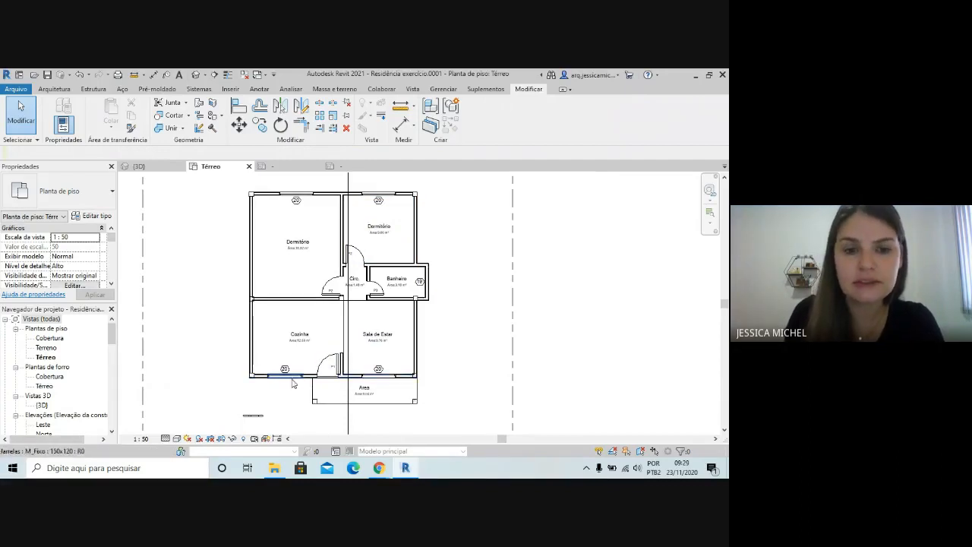
scroll(273, 370, "up", 2)
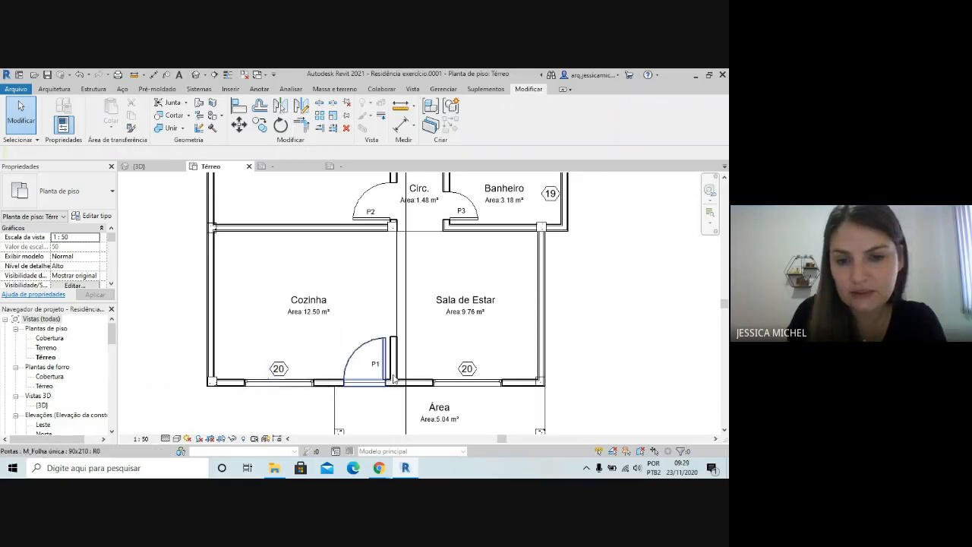
scroll(464, 364, "down", 3)
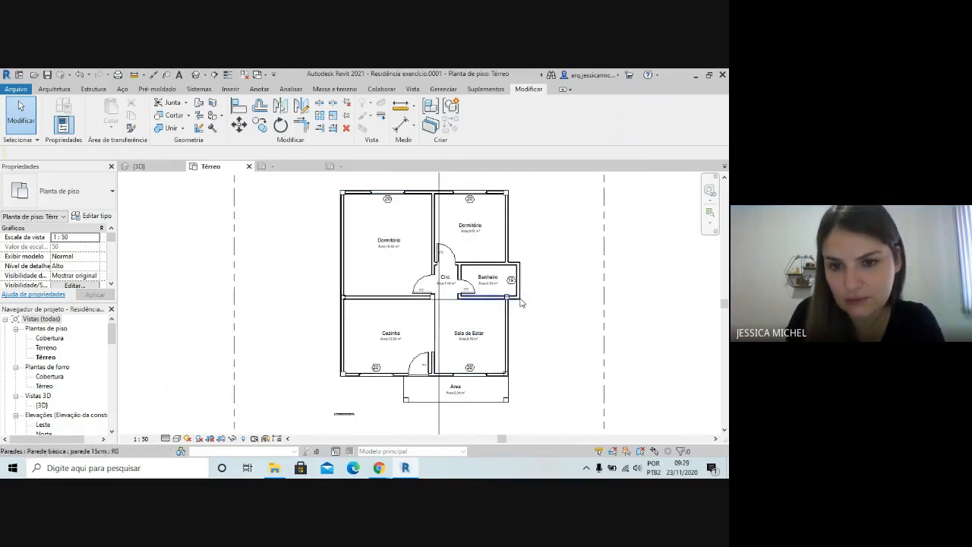
scroll(519, 296, "up", 2)
scroll(503, 273, "down", 3)
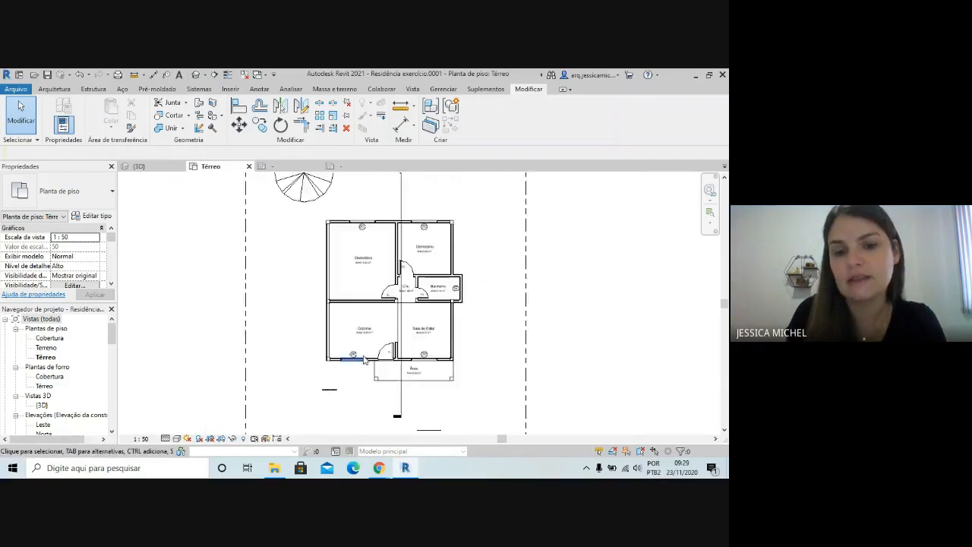
Open the window tag family for editing from the tag of the Cozinha window
scroll(343, 354, "up", 4)
left_click(342, 357)
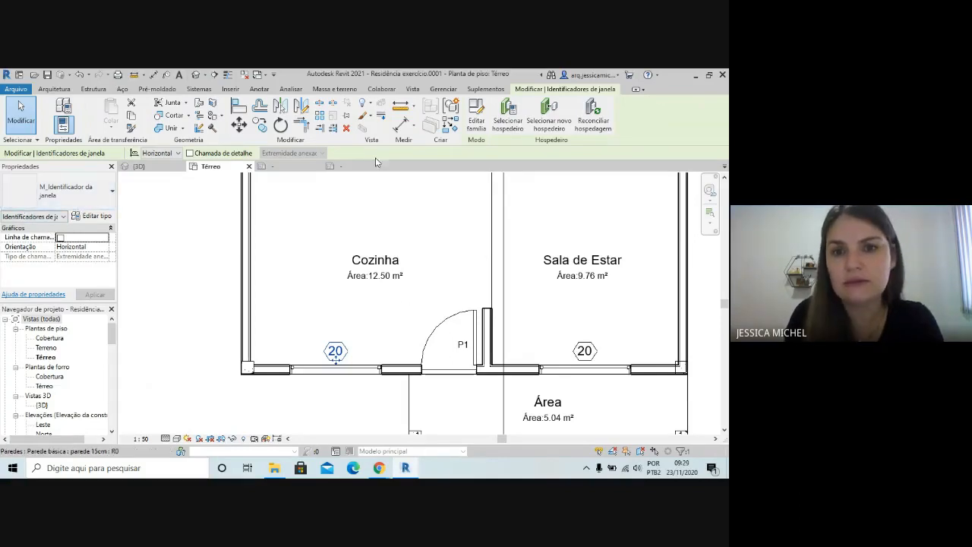
left_click(474, 122)
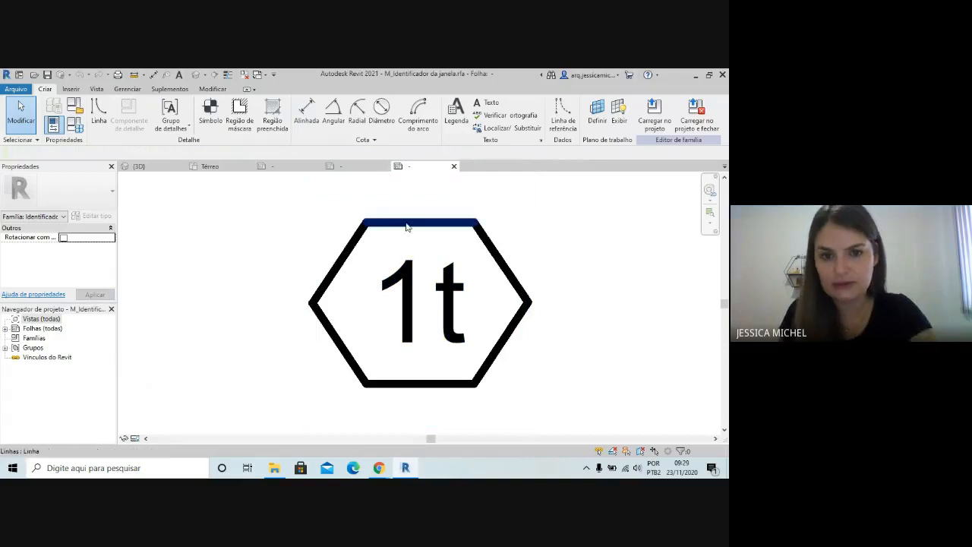
Delete all six lines of the hexagonal frame around the window tag's label
left_click(417, 246)
key("Delete")
left_click(510, 256)
key("Delete")
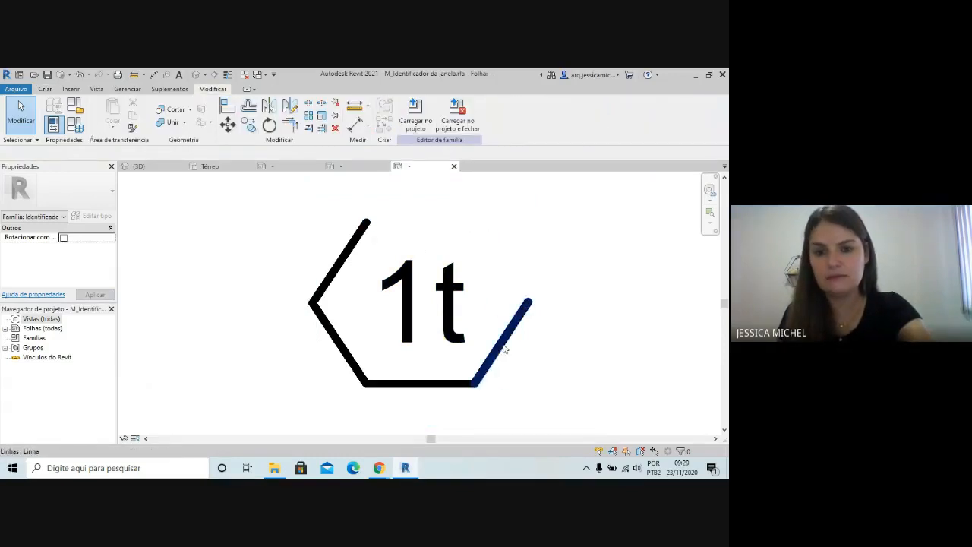
left_click(470, 381)
key("Delete")
left_click(379, 382)
key("Delete")
left_click(352, 370)
key("Delete")
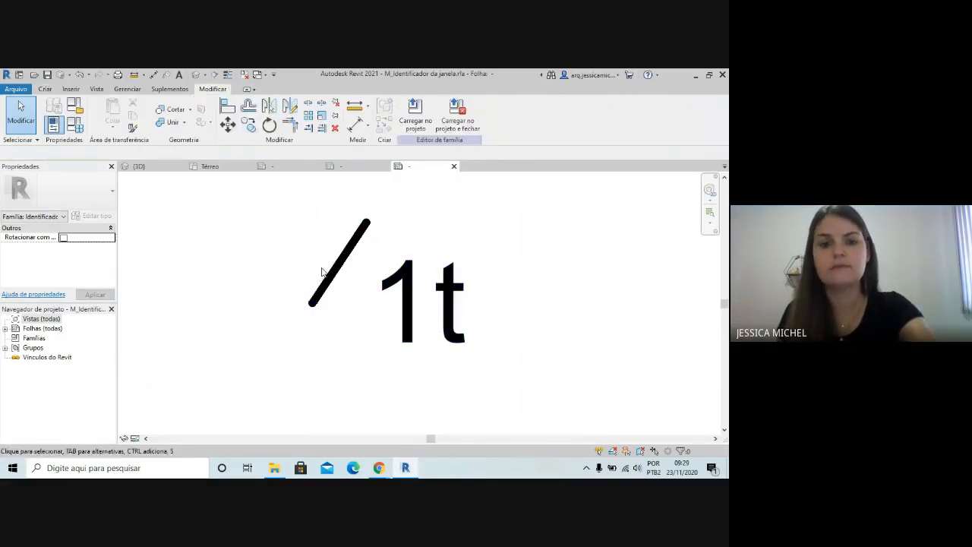
left_click(334, 282)
key("Delete")
Duplicate the label's type as 2mm and set its text size to 2 mm
left_click(405, 277)
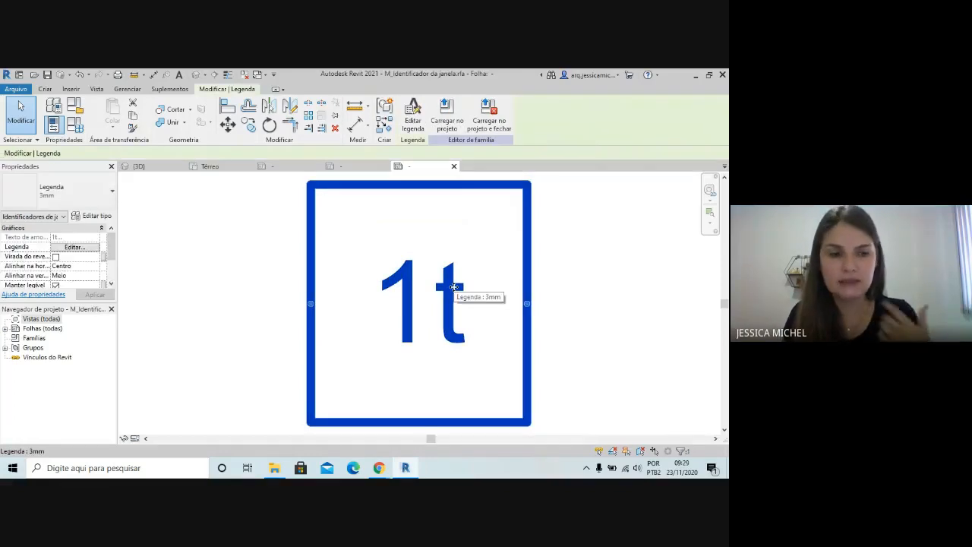
left_click(92, 217)
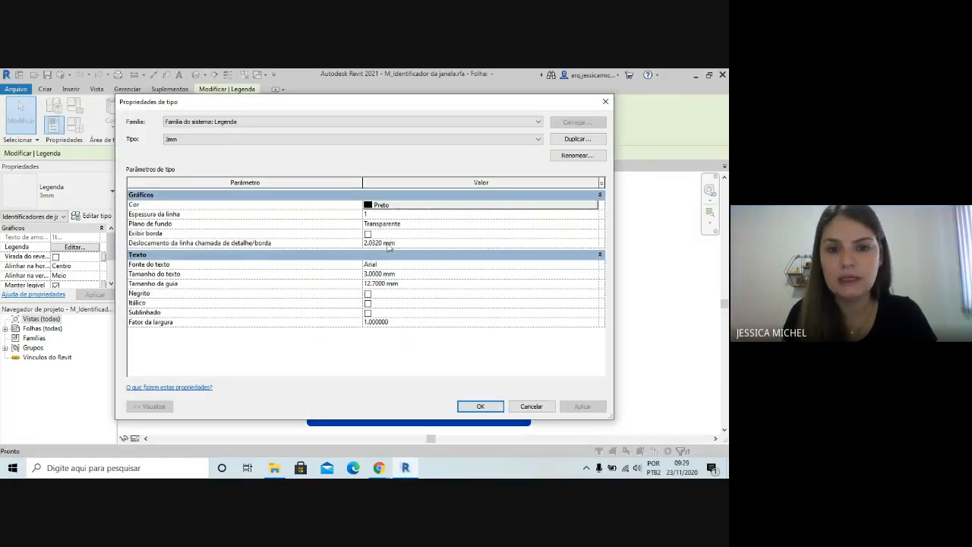
left_click(577, 140)
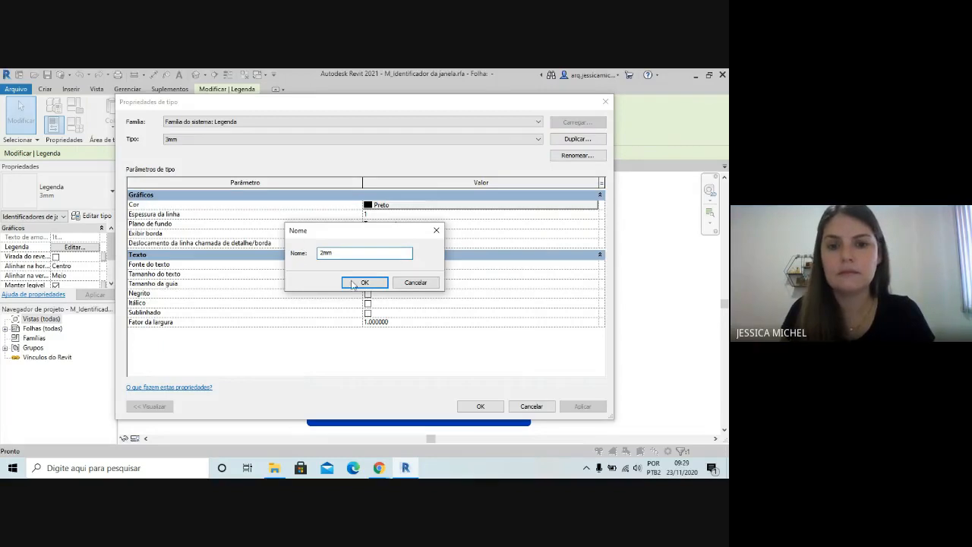
type("2mm")
left_click(365, 282)
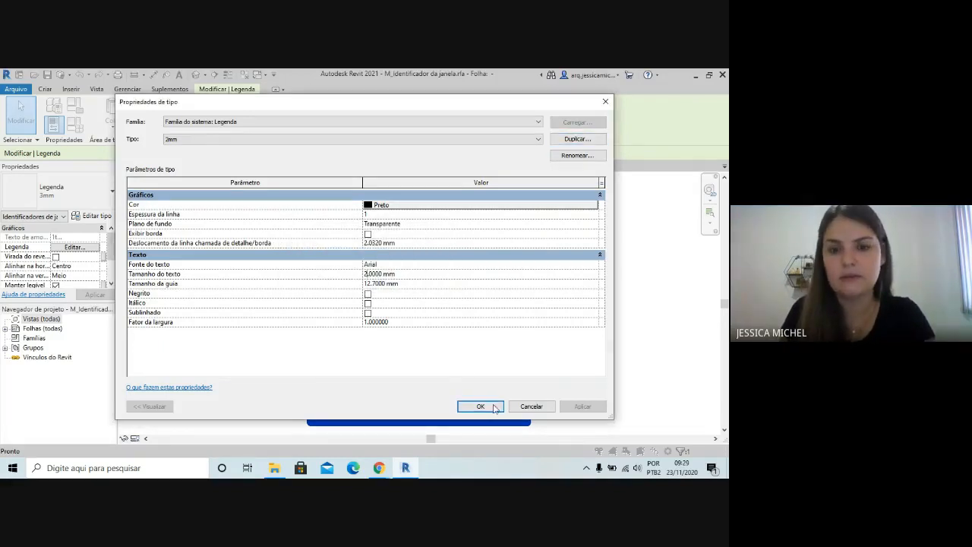
left_click(480, 406)
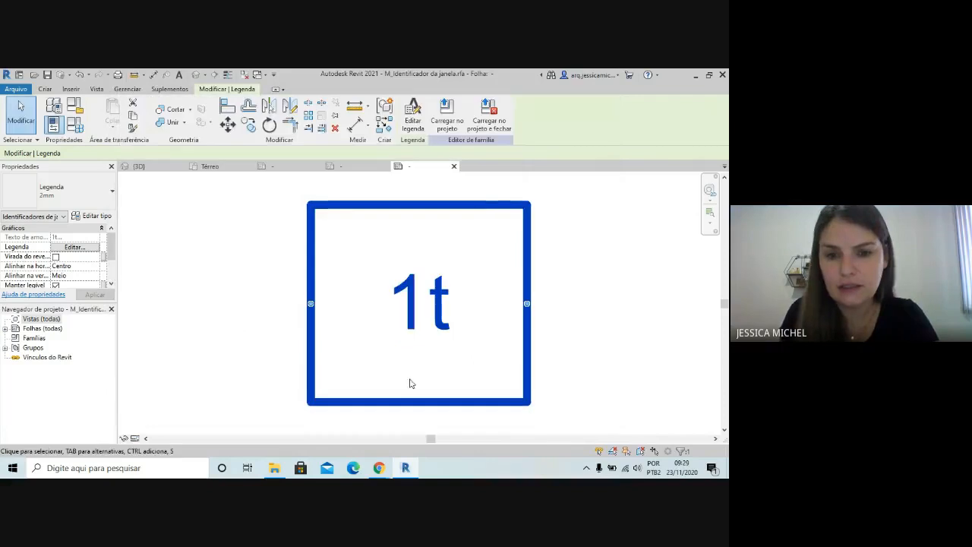
Load the edited window tag family into Residência exercício.0001.rvt, replacing the existing version
left_click(447, 114)
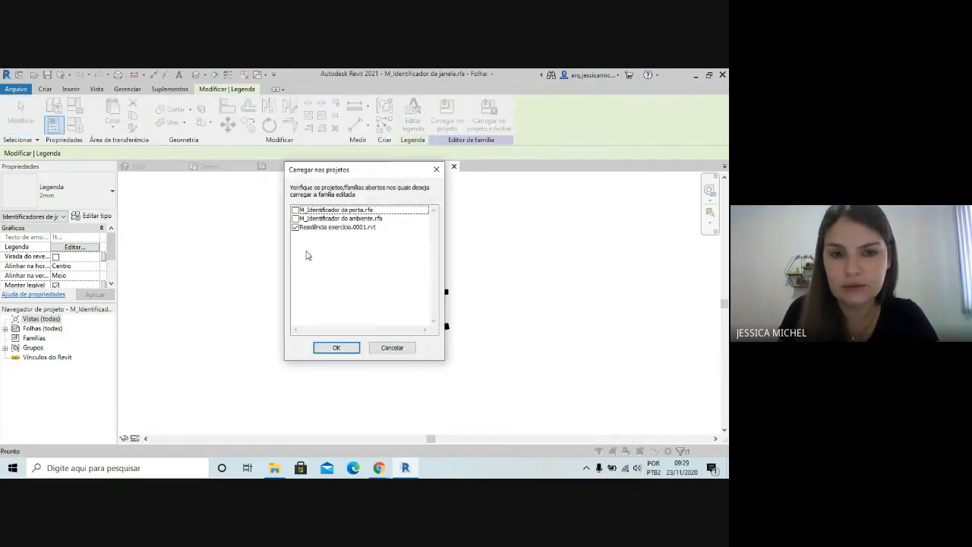
left_click(331, 349)
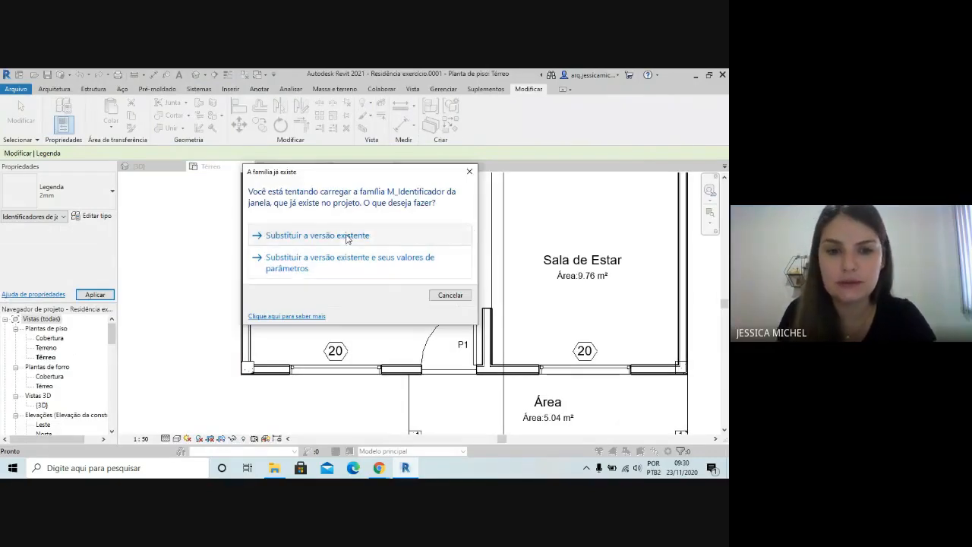
left_click(290, 238)
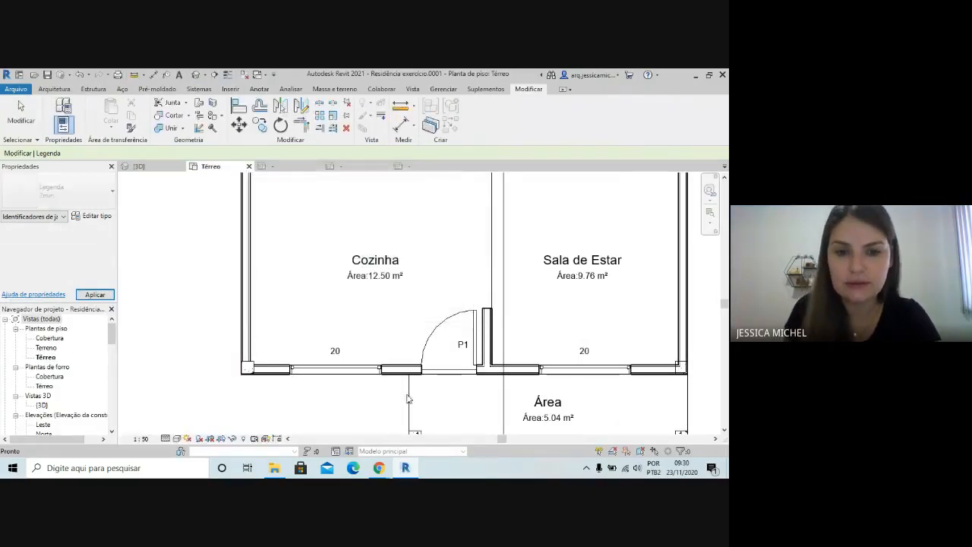
Set the type mark of the 150x120 Cozinha window to J1 through its tag, accepting the type parameter change
left_click(338, 353)
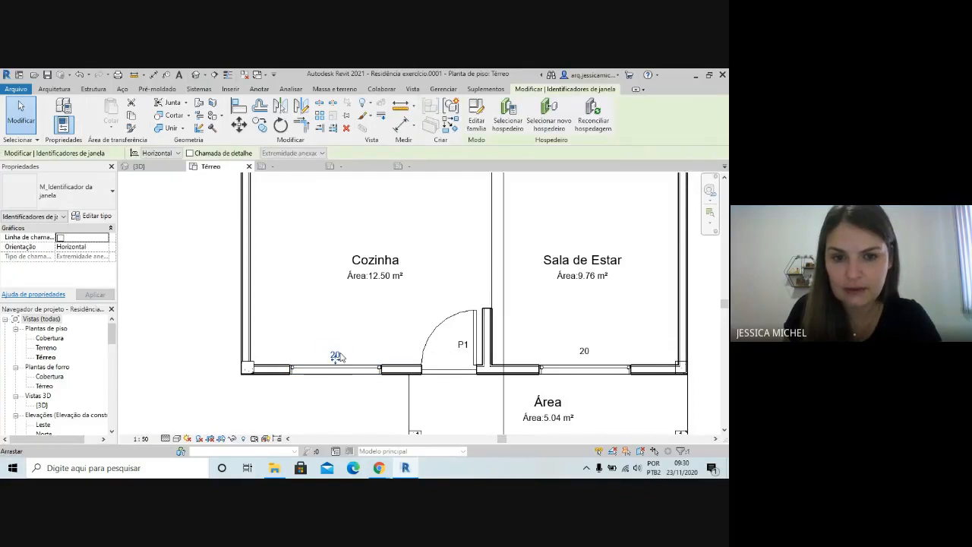
left_click(338, 353)
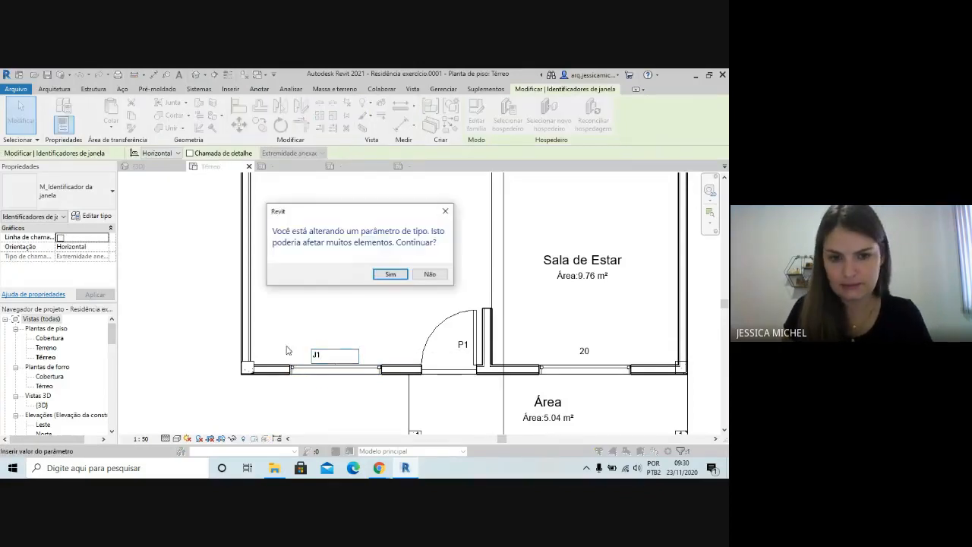
left_click(389, 273)
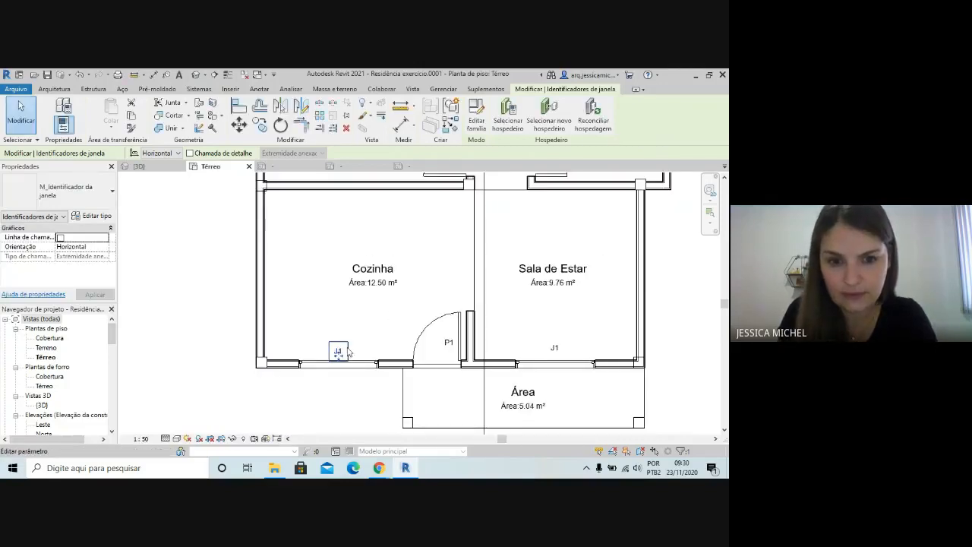
Move the J1 tag of the Cozinha window straight down to just outside the exterior wall
scroll(338, 353, "up", 2)
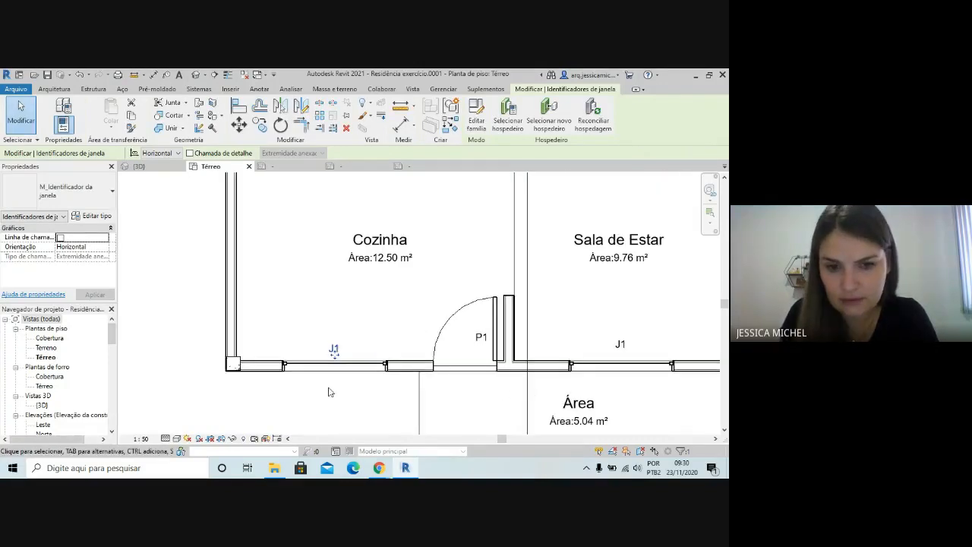
left_click(333, 348)
left_click(360, 422)
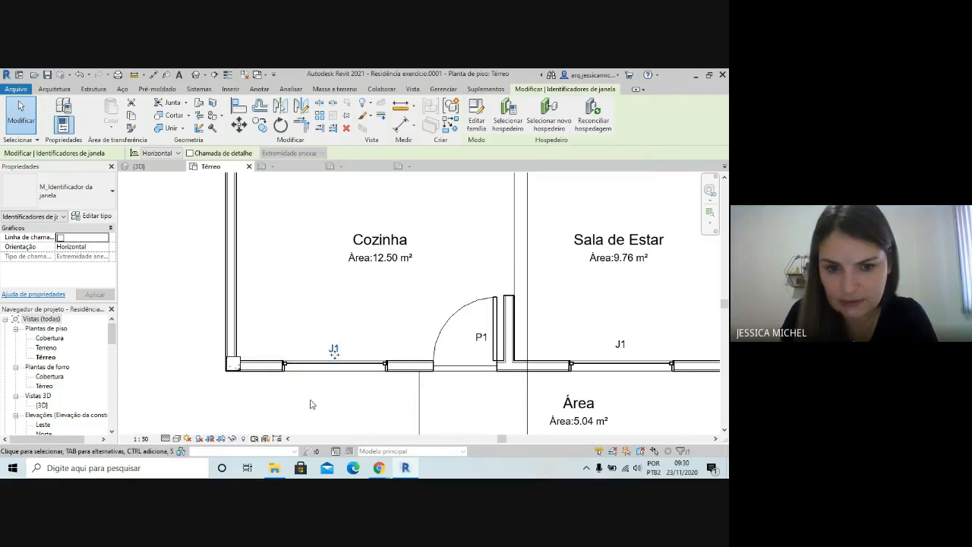
left_click_drag(314, 392, 358, 324)
key("Down")
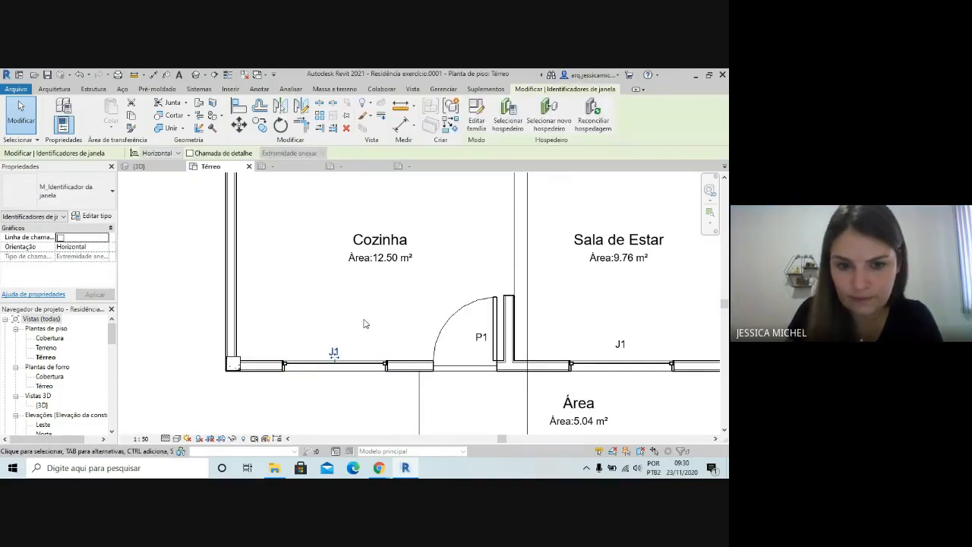
key("Down")
key("Down")
key("Down")
key("Down")
key("Down")
key("Down")
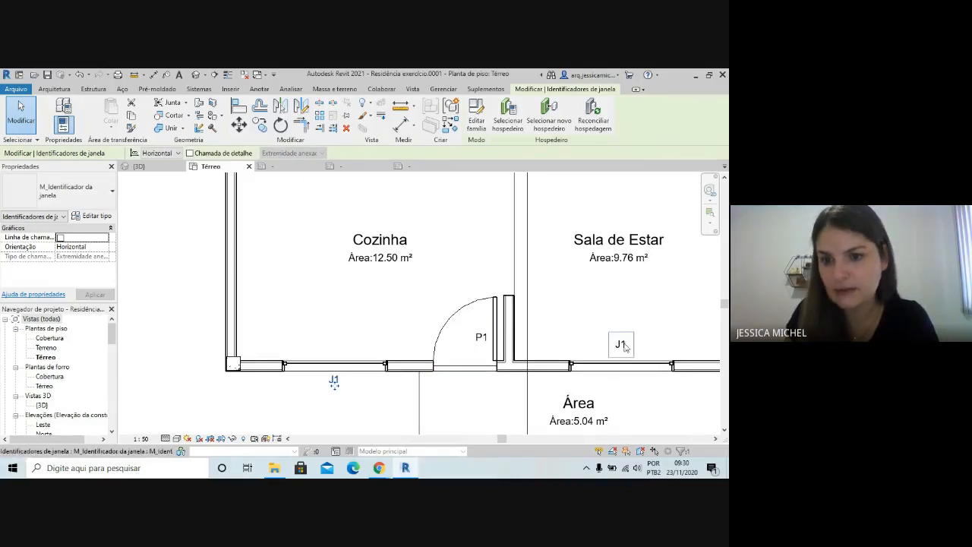
key("Escape")
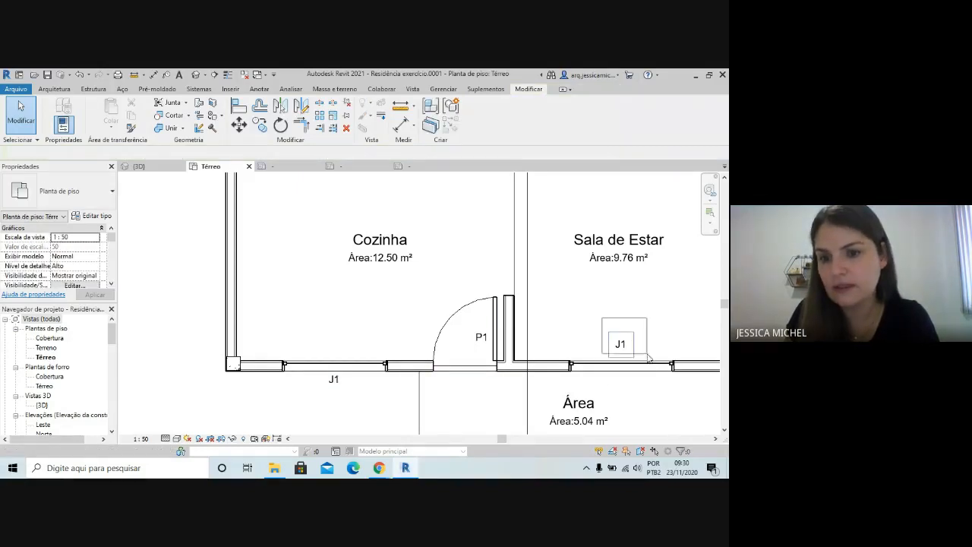
Move the J1 tag of the Sala de Estar window straight down to just outside the exterior wall
left_click(644, 356)
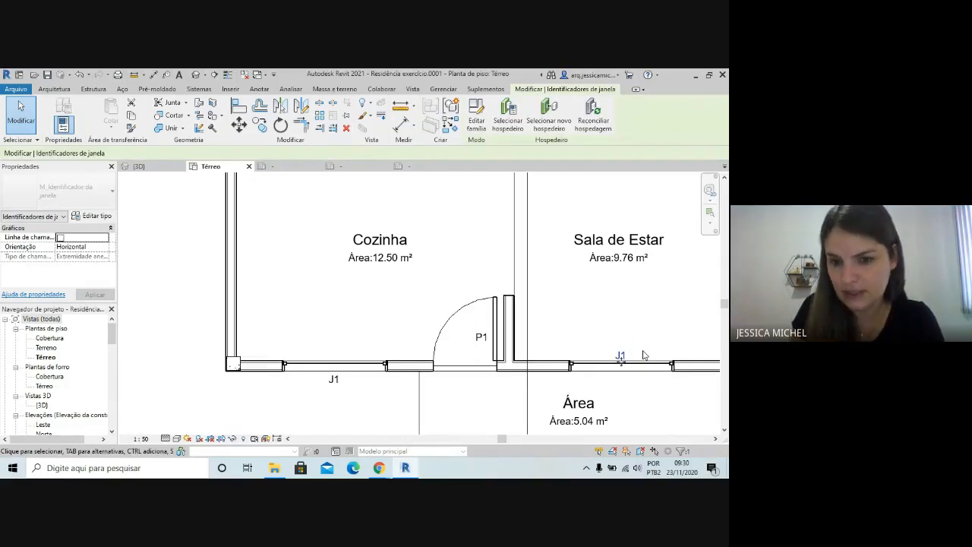
key("Down")
key("Down")
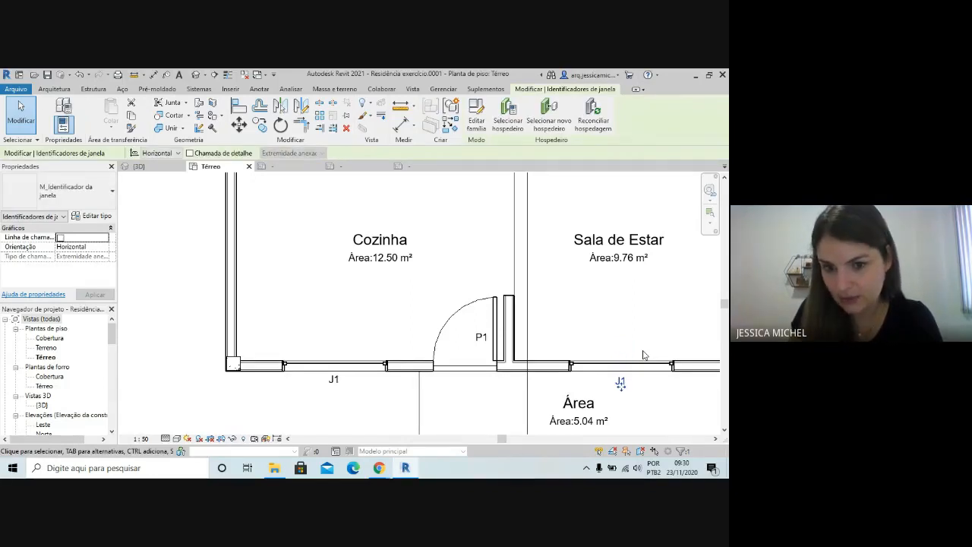
Move the J1 tag of the larger Dormitório's window straight up to just outside the exterior wall
scroll(643, 355, "down", 6)
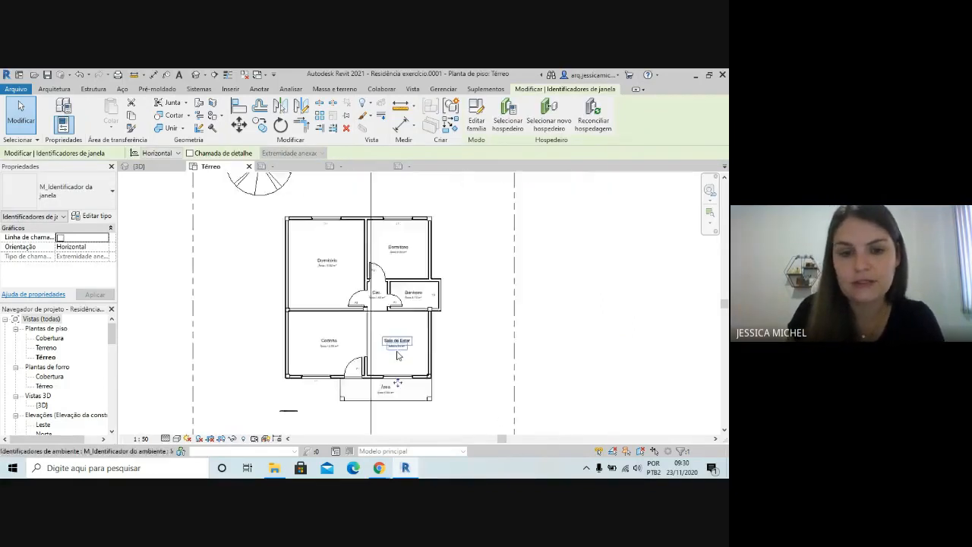
scroll(396, 363, "up", 1)
scroll(397, 304, "up", 1)
scroll(425, 342, "down", 3)
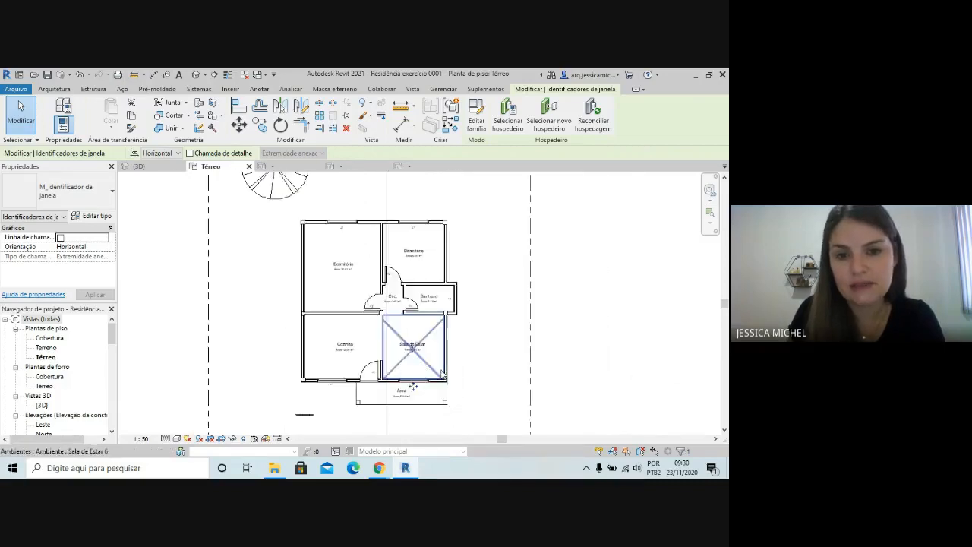
scroll(371, 194, "up", 2)
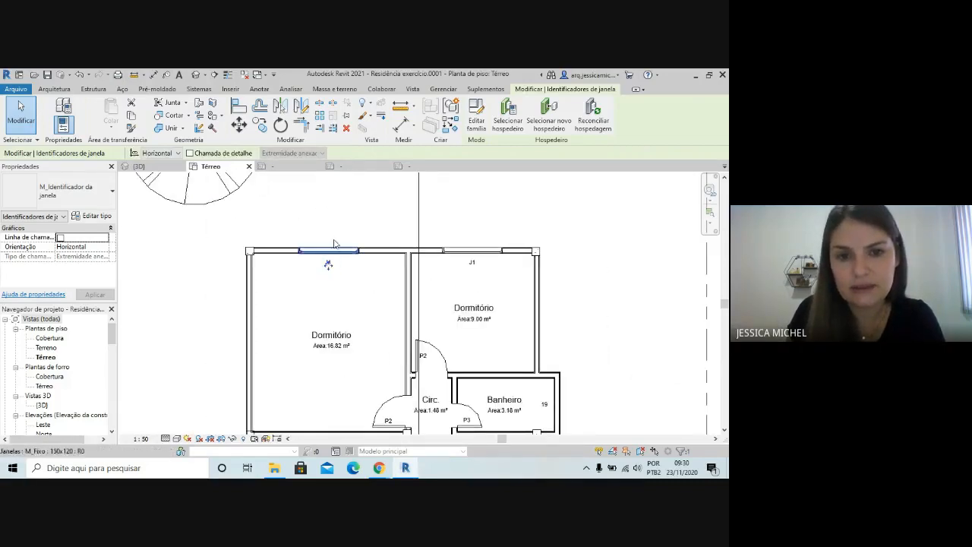
key("Up")
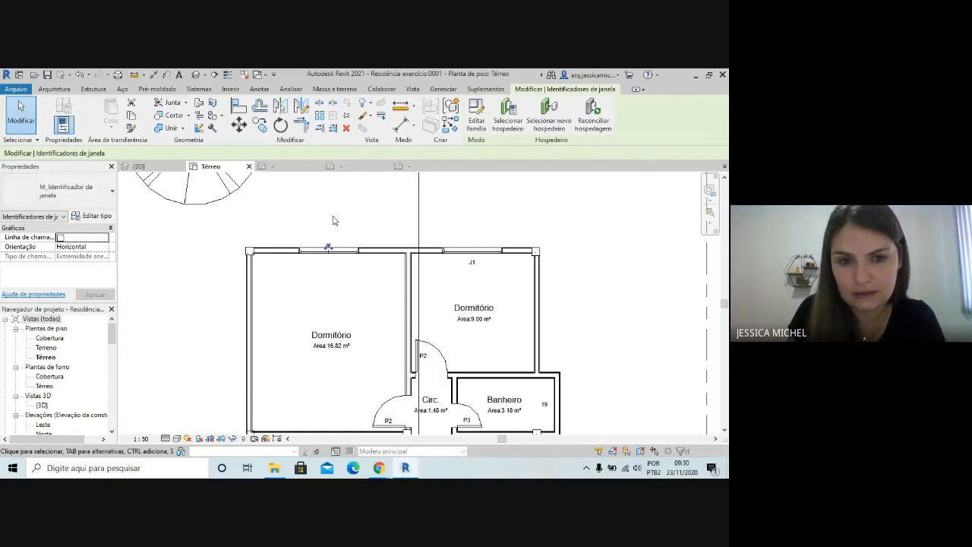
key("Up")
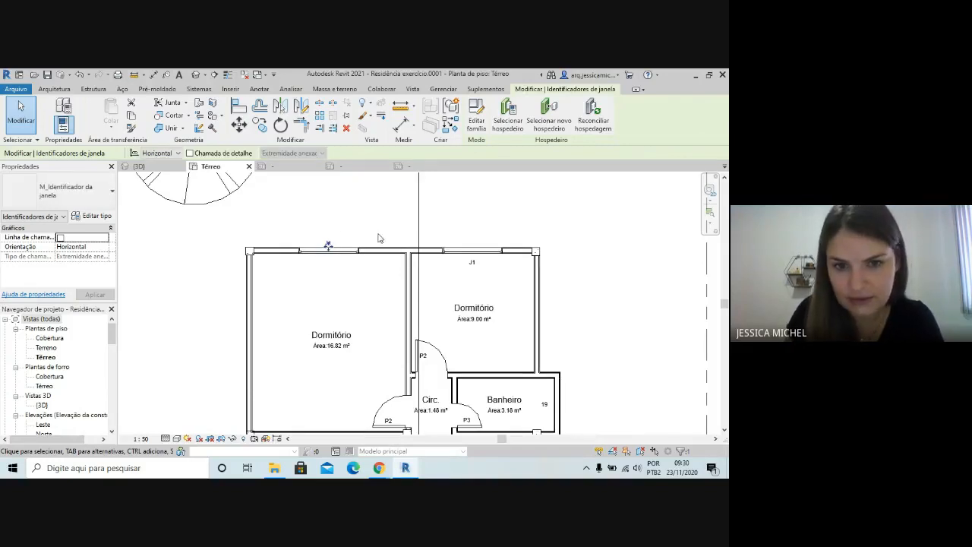
Move the J1 tag of the smaller Dormitório's window straight up outside the wall, level with the neighbouring J1 tag
left_click(472, 262)
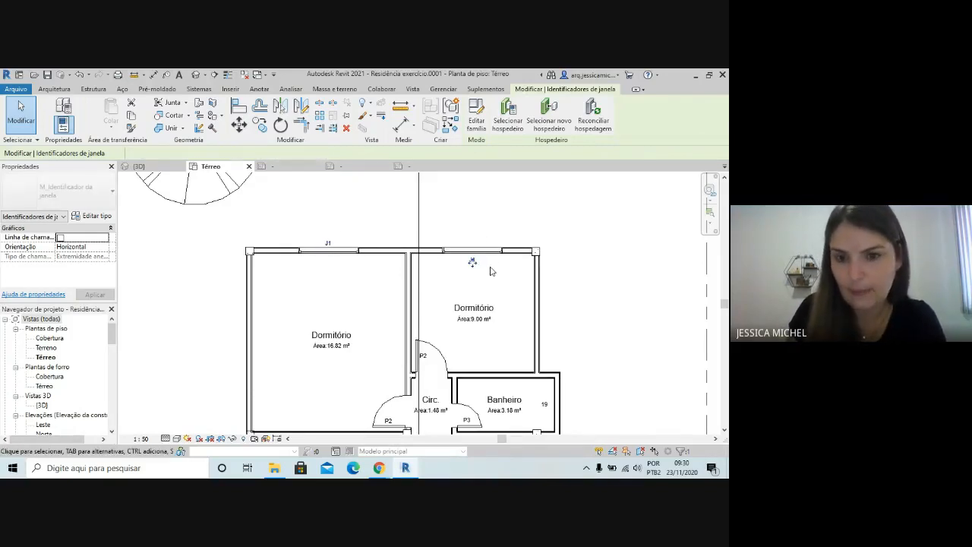
key("Up")
key("Up")
key("Up")
key("Up")
key("Up")
key("Up")
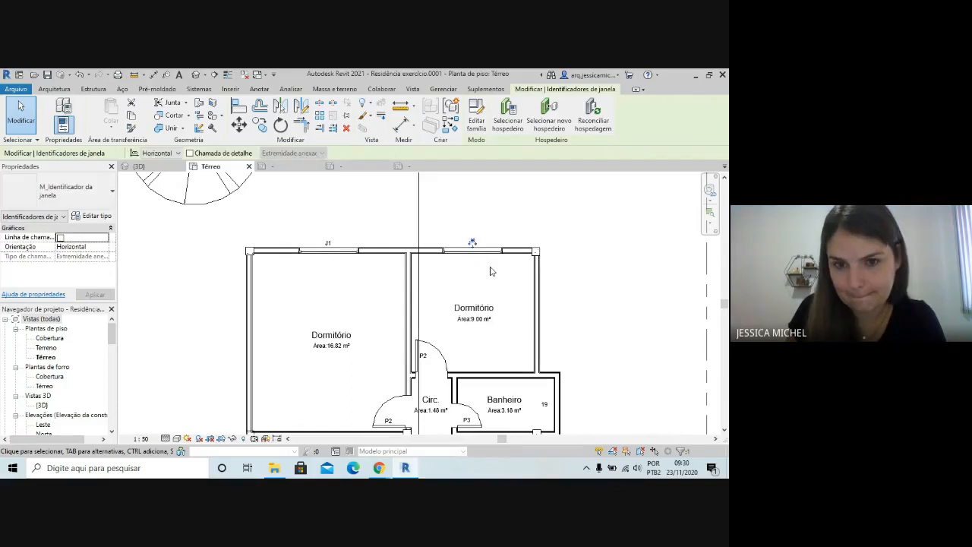
key("Down")
left_click(633, 363)
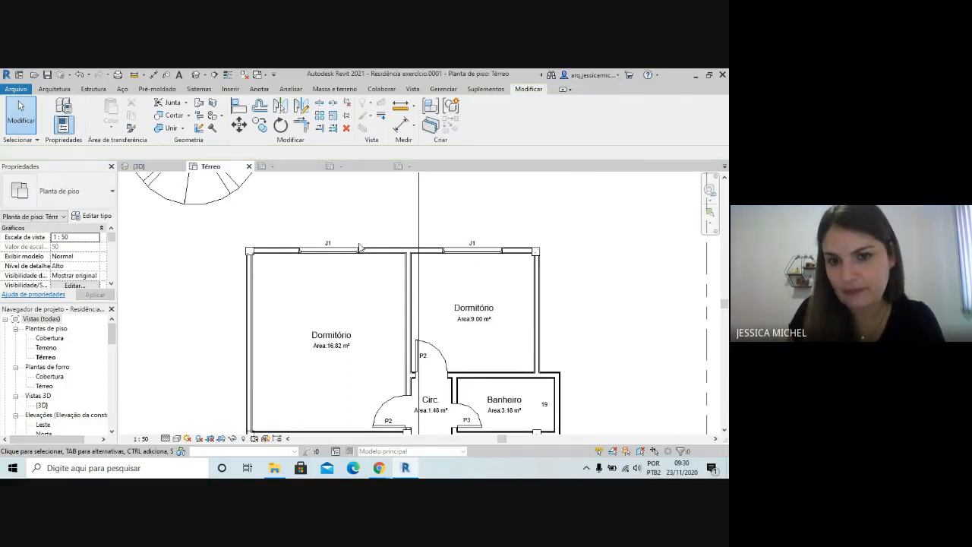
Move the Banheiro window's tag out of the room to just beyond the exterior side wall
scroll(576, 402, "up", 4)
left_click(448, 362)
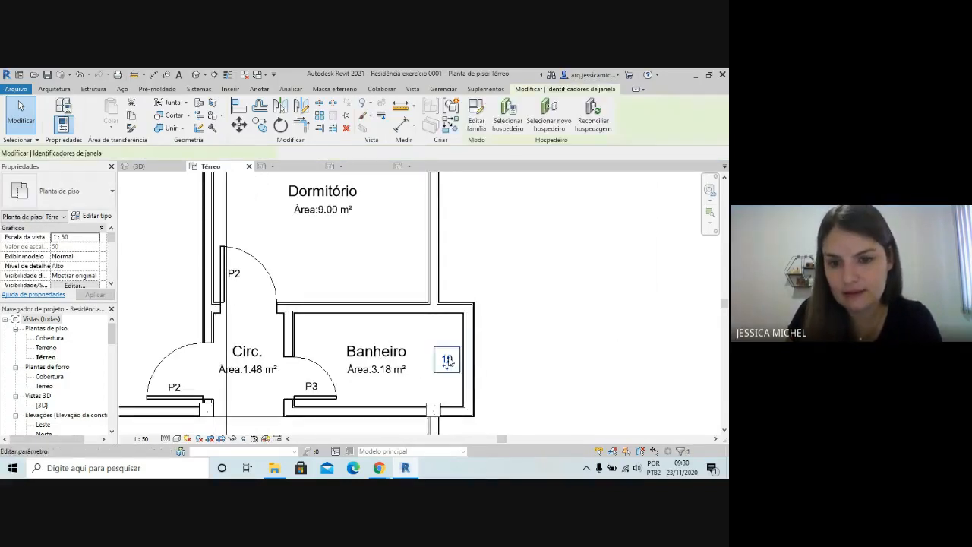
left_click_drag(481, 366, 481, 366)
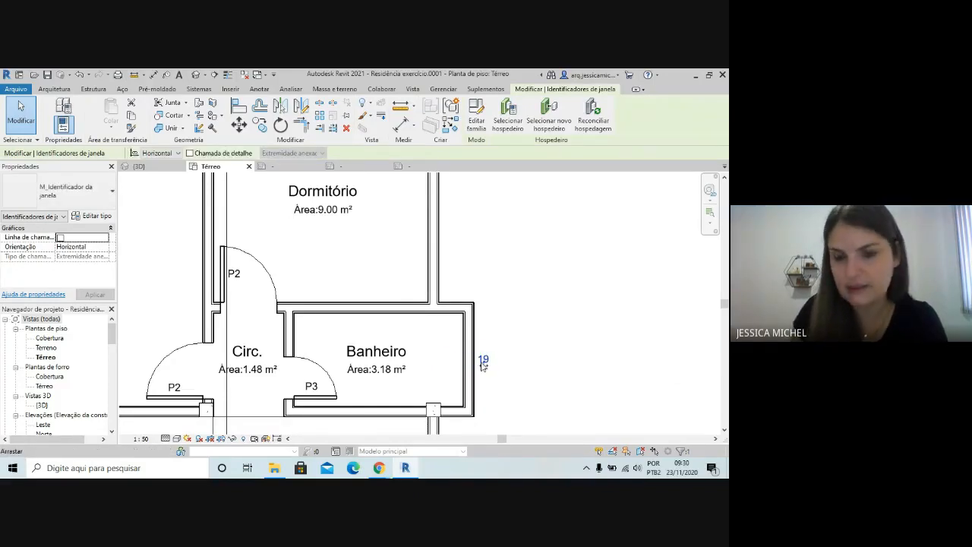
left_click(526, 396)
Set the cut plane offset in the Térreo plan's view range to 1.55 so the cut passes through the Banheiro window
scroll(512, 329, "down", 3)
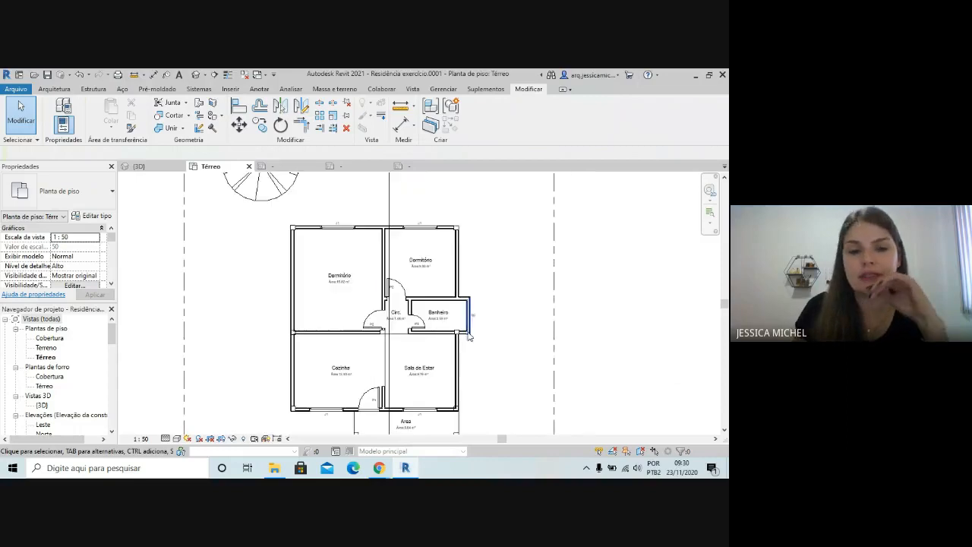
scroll(433, 296, "down", 2)
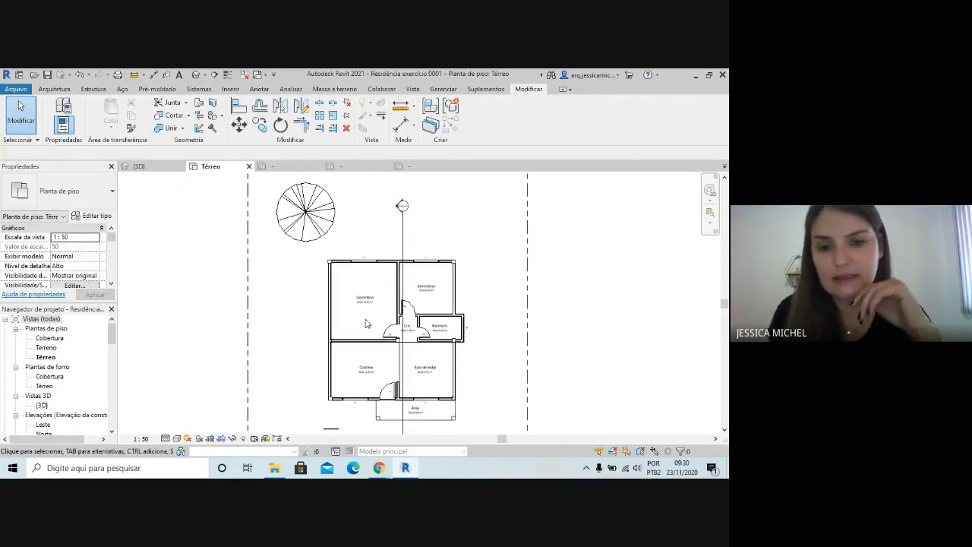
scroll(372, 204, "down", 2)
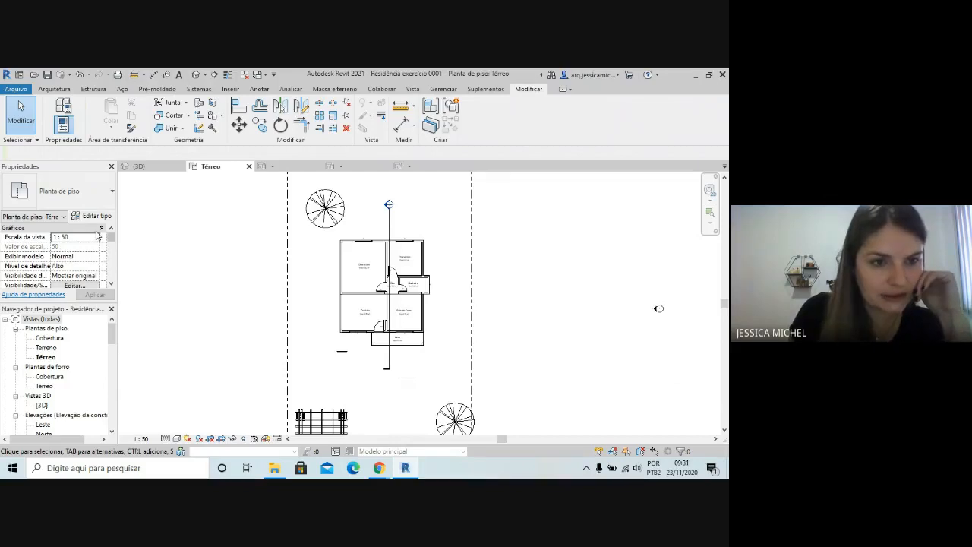
left_click(111, 283)
left_click(111, 283)
left_click(110, 283)
left_click(110, 283)
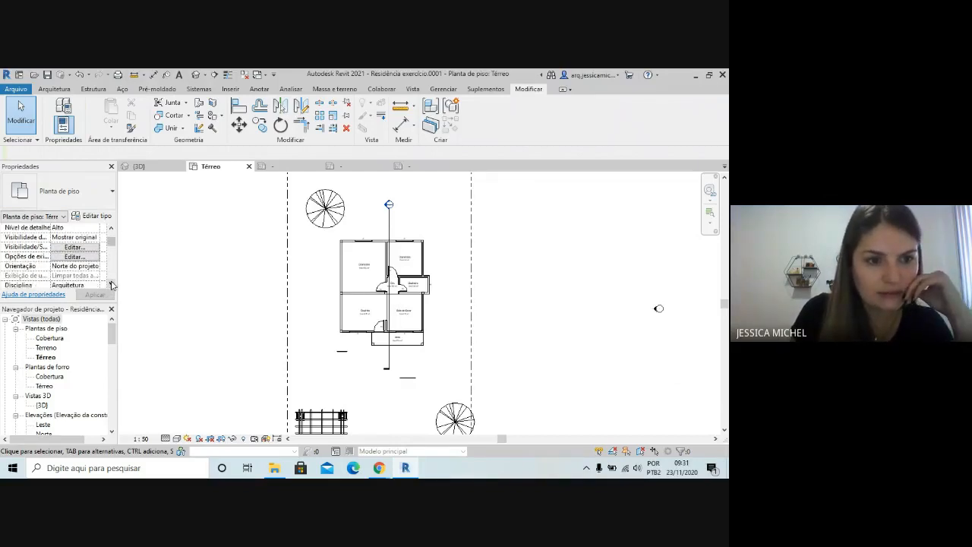
left_click(111, 283)
left_click(111, 283)
left_click(111, 284)
left_click(110, 283)
left_click(111, 283)
left_click(111, 283)
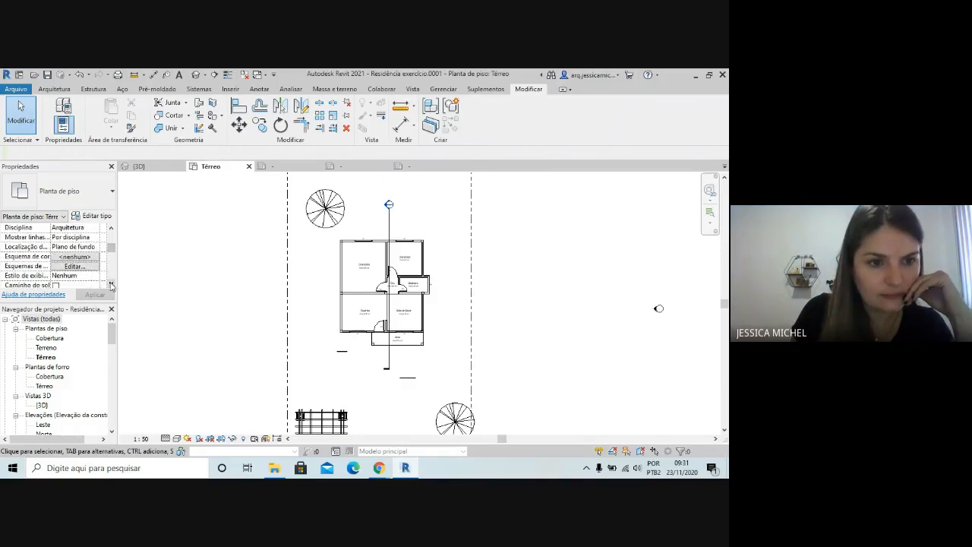
left_click(111, 283)
left_click(111, 284)
left_click(111, 283)
left_click(111, 283)
left_click(111, 283)
left_click(111, 283)
left_click(111, 283)
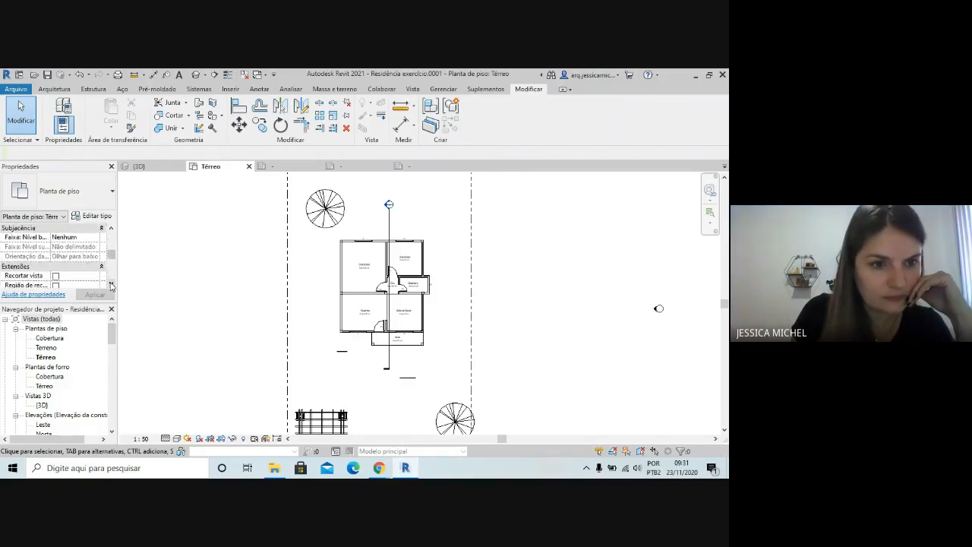
left_click(111, 283)
left_click(111, 283)
left_click(111, 283)
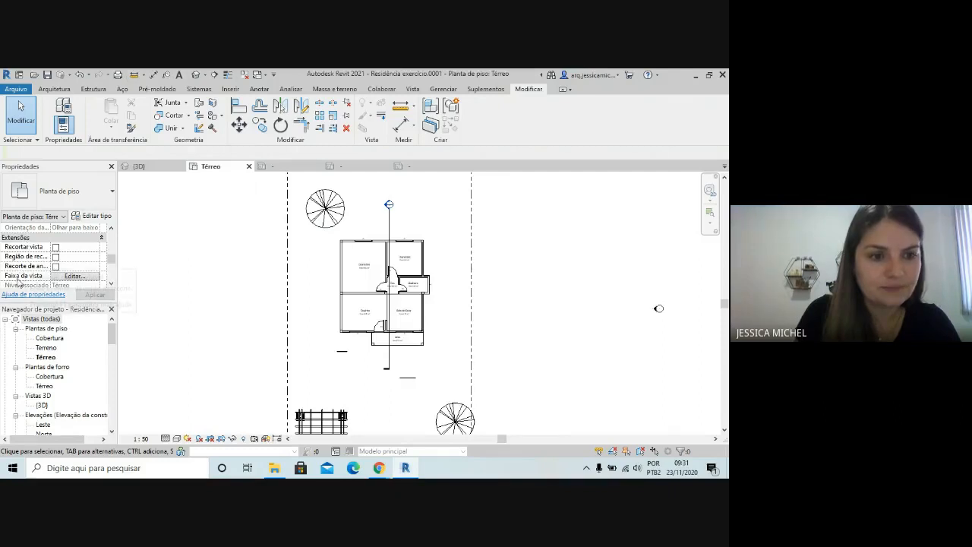
left_click(74, 276)
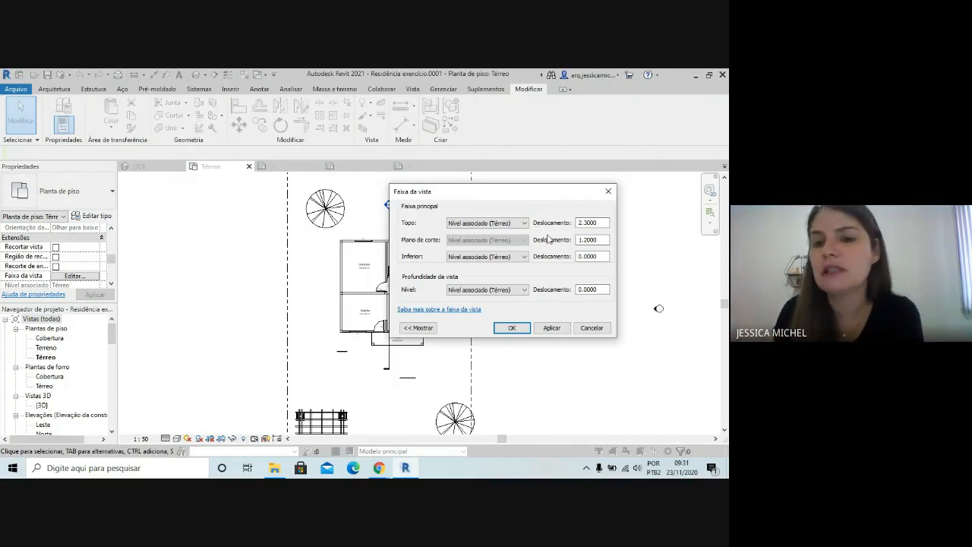
left_click(603, 241)
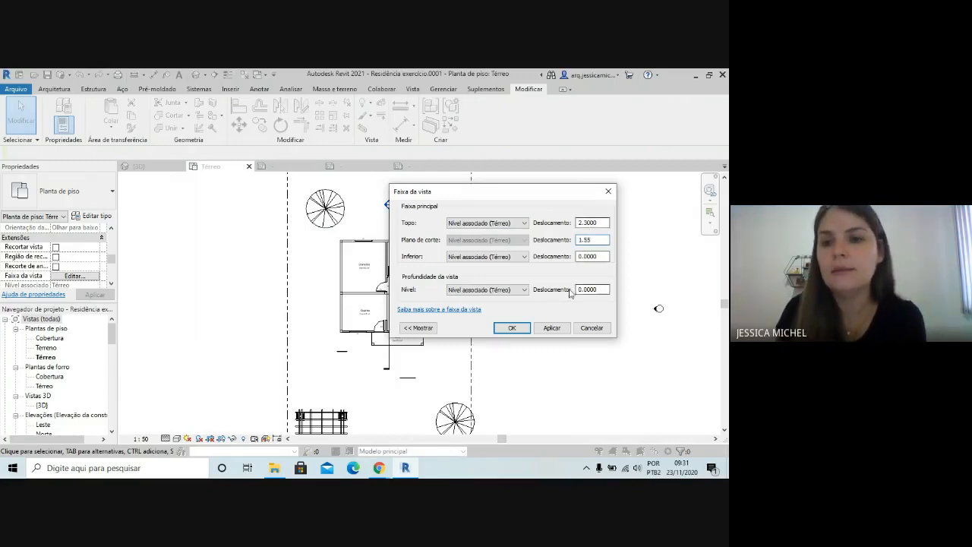
left_click(518, 331)
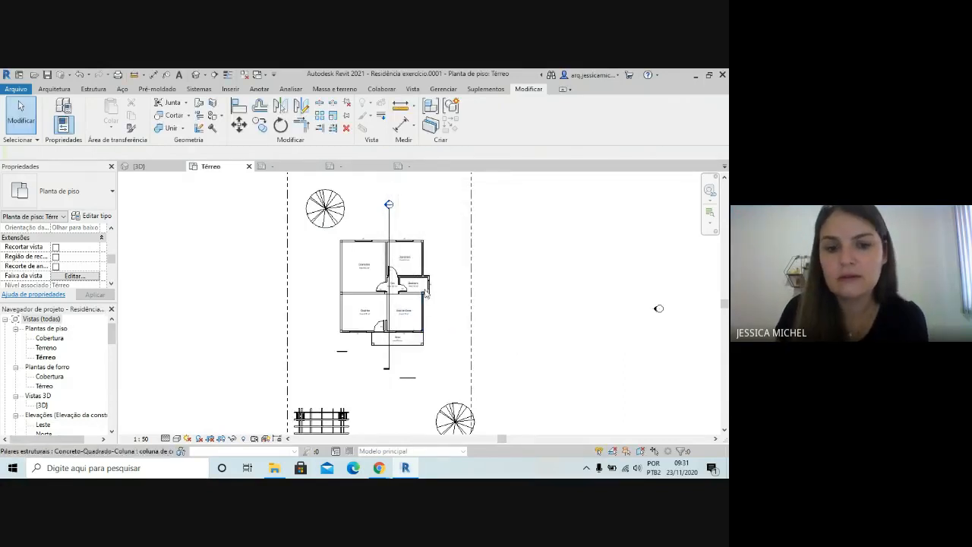
scroll(425, 295, "up", 7)
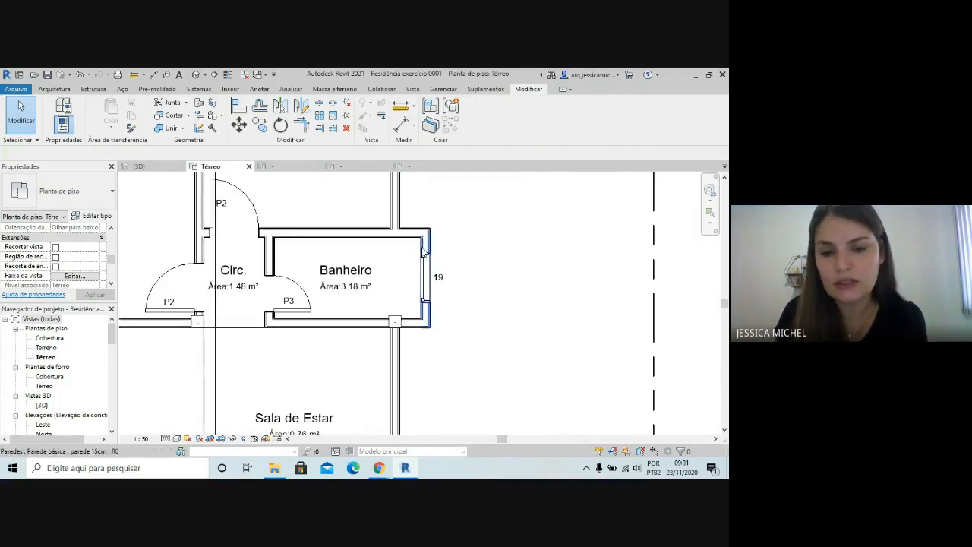
scroll(439, 315, "down", 5)
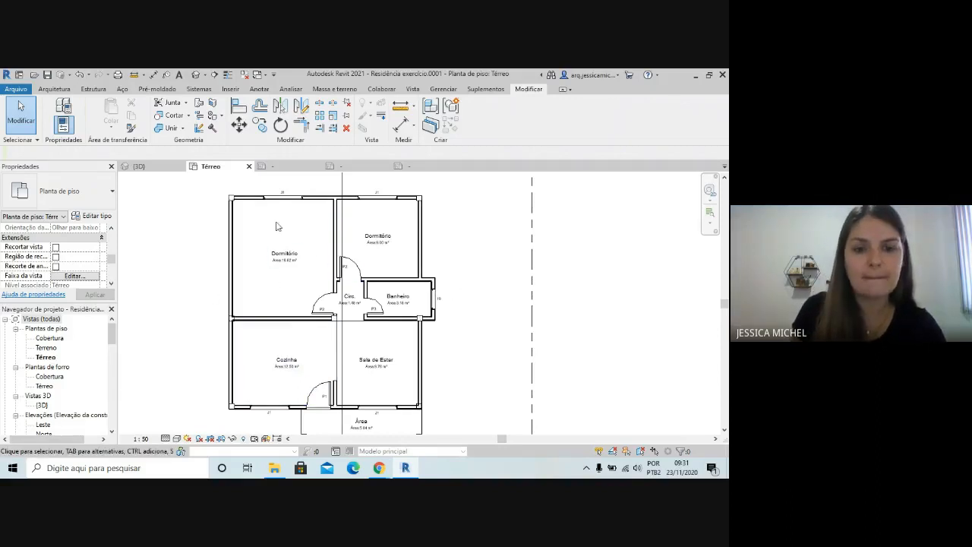
Set the underlay's base level to Cobertura for the Térreo plan and apply it to show the roof outline
scroll(326, 235, "down", 2)
scroll(76, 265, "up", 2)
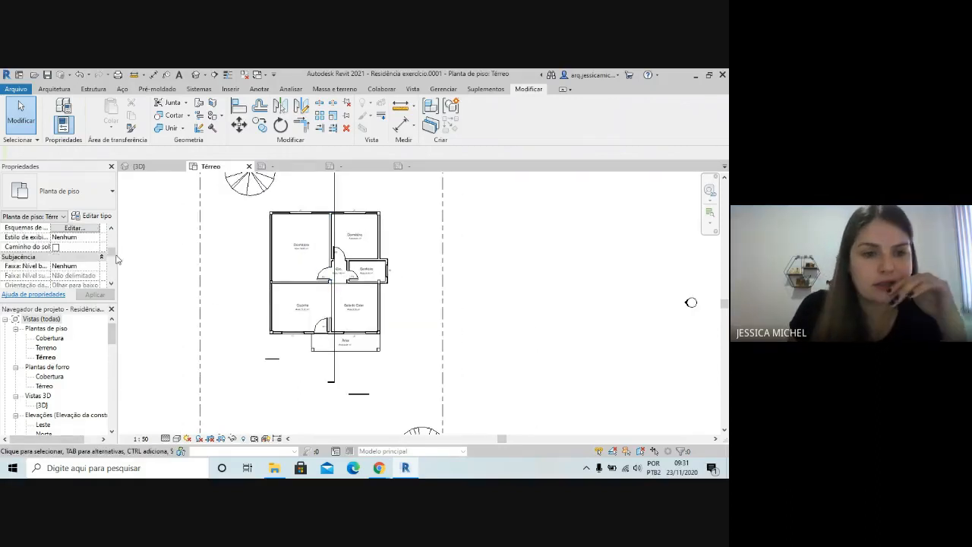
scroll(107, 272, "down", 2)
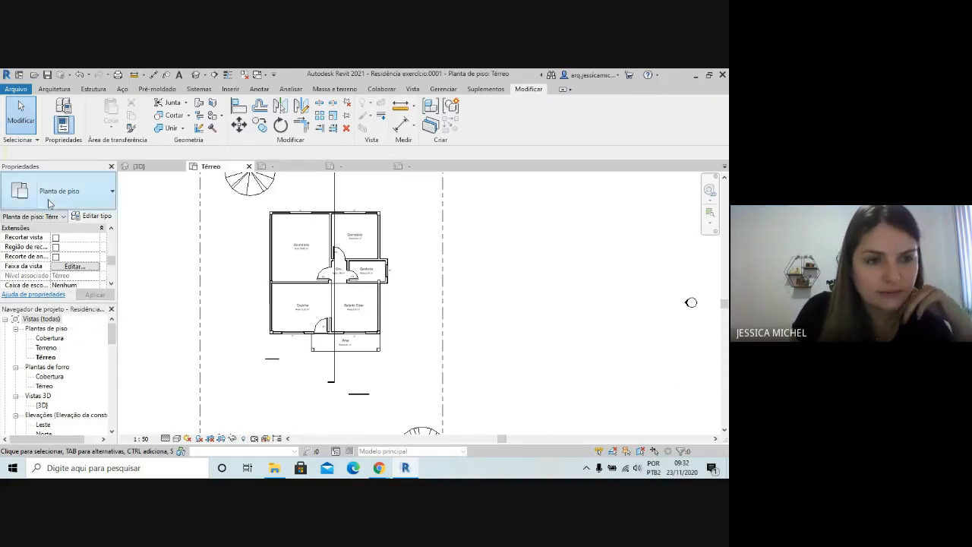
scroll(66, 280, "up", 2)
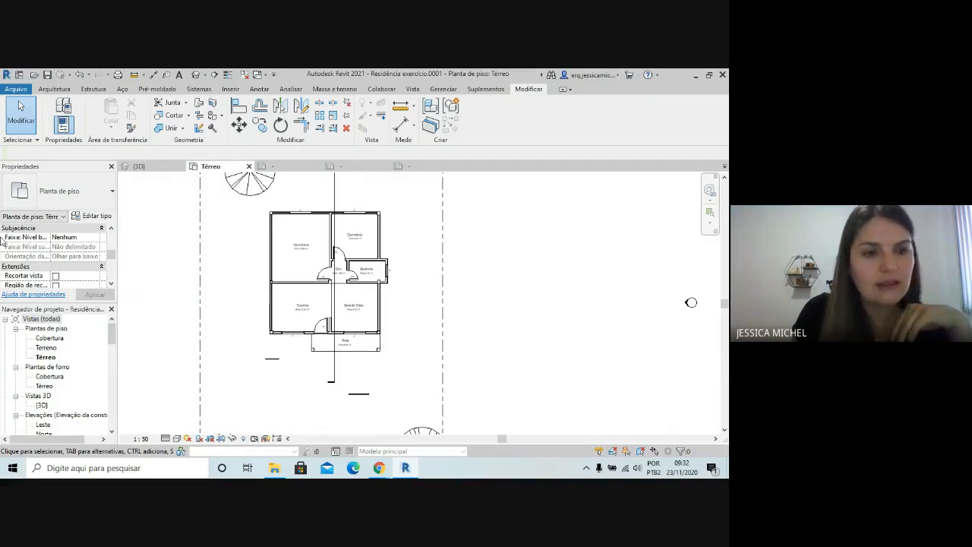
left_click(97, 237)
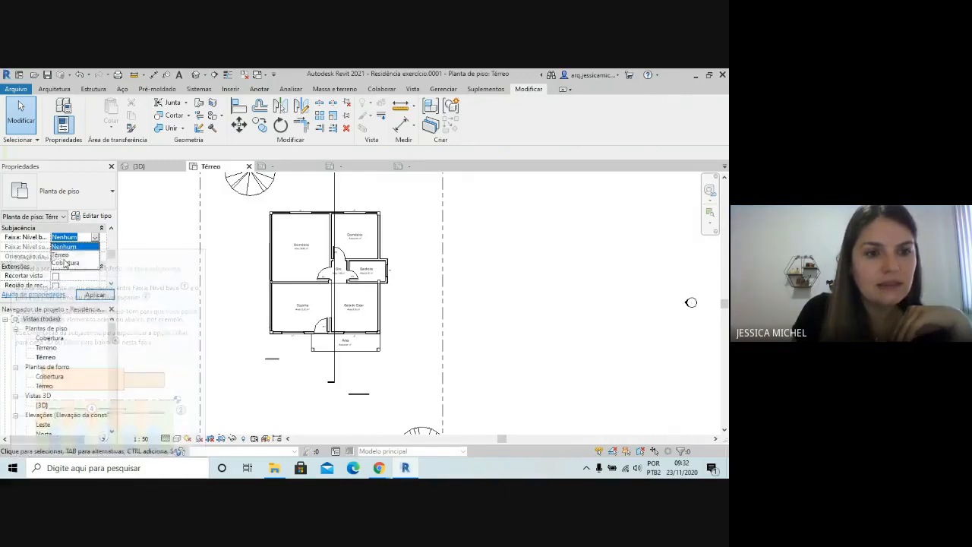
left_click(82, 261)
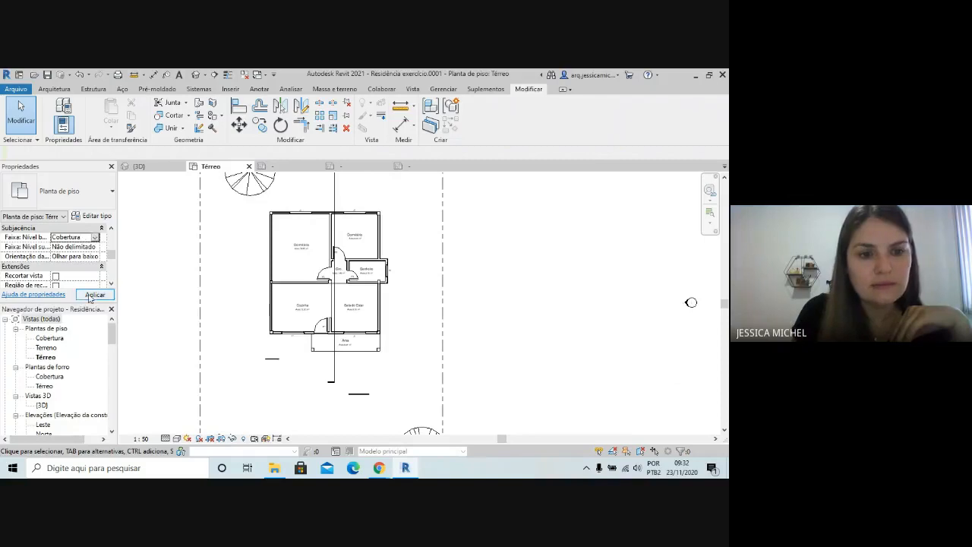
left_click(95, 294)
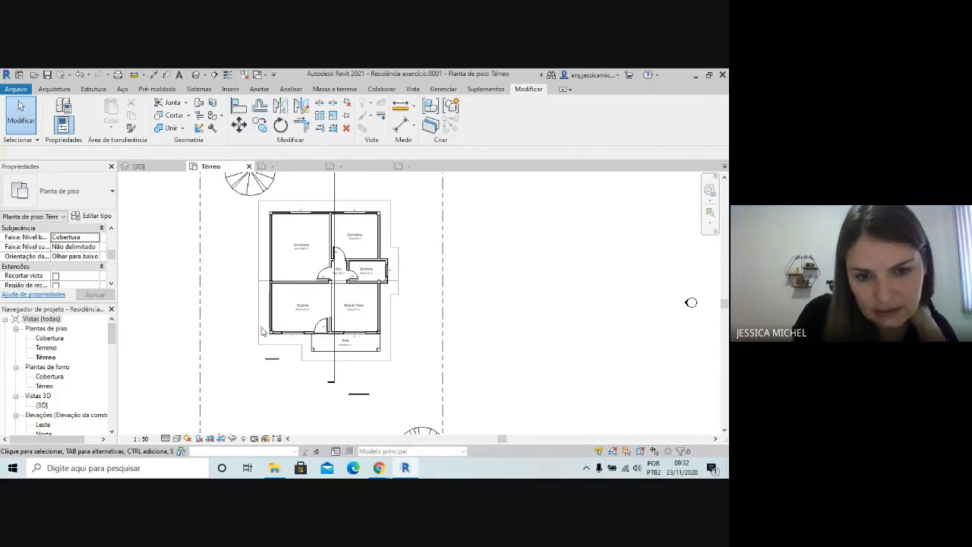
scroll(294, 362, "down", 2)
scroll(364, 380, "up", 1)
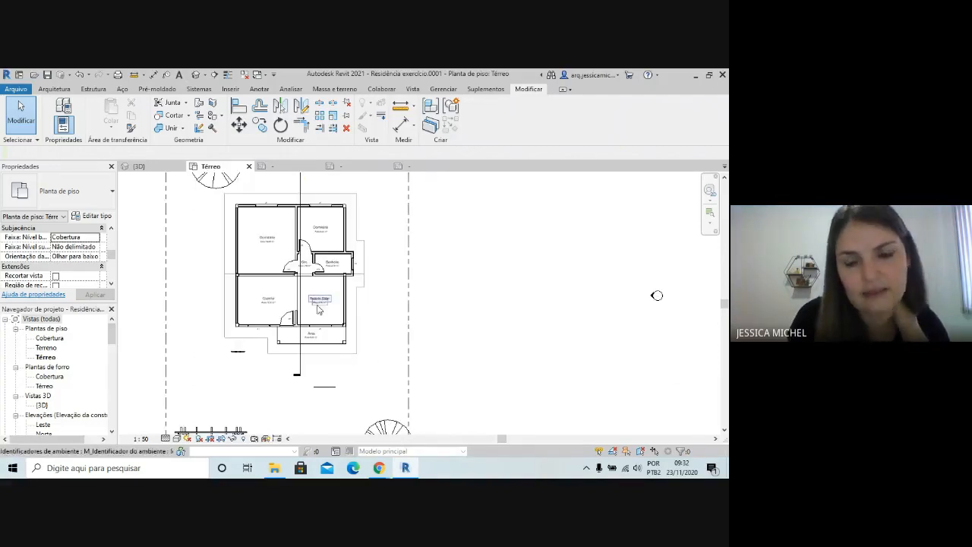
scroll(311, 327, "up", 3)
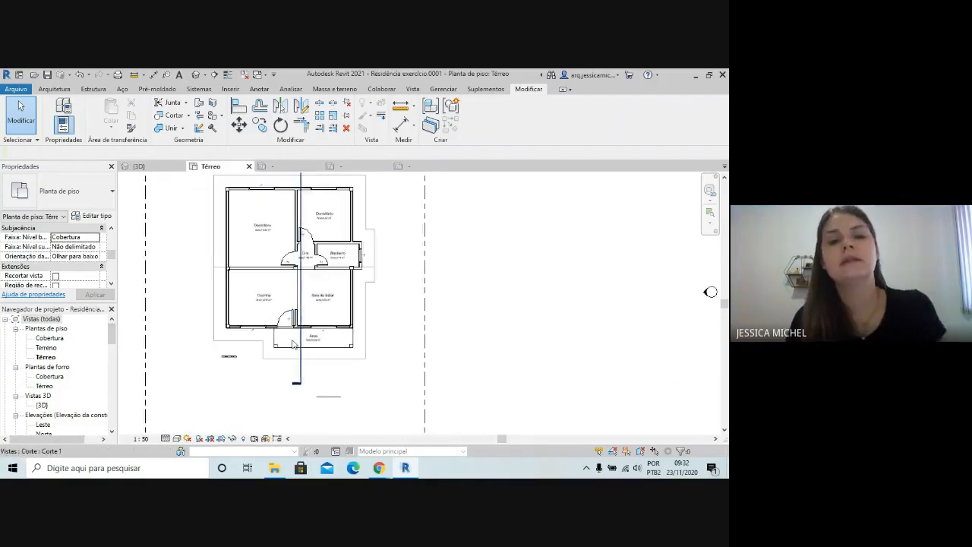
scroll(279, 336, "down", 2)
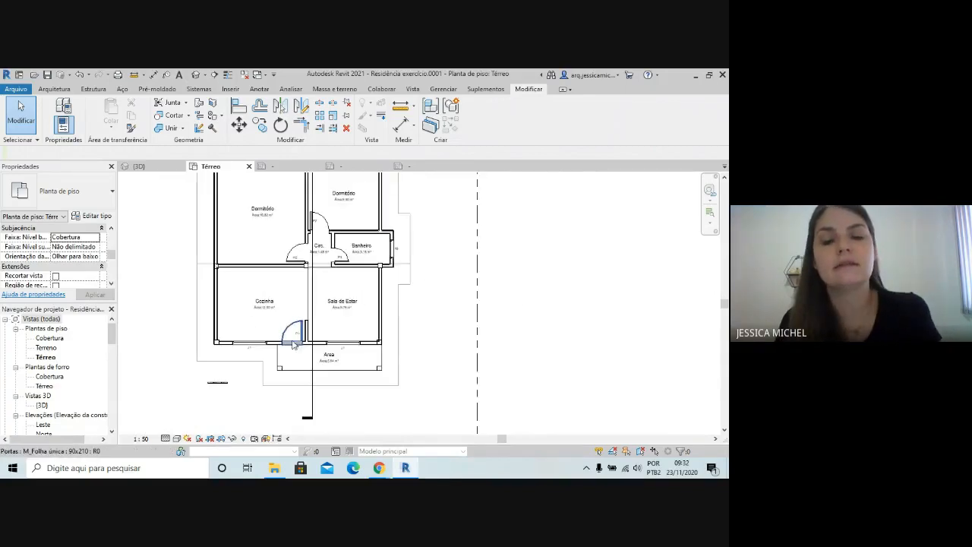
scroll(367, 347, "down", 1)
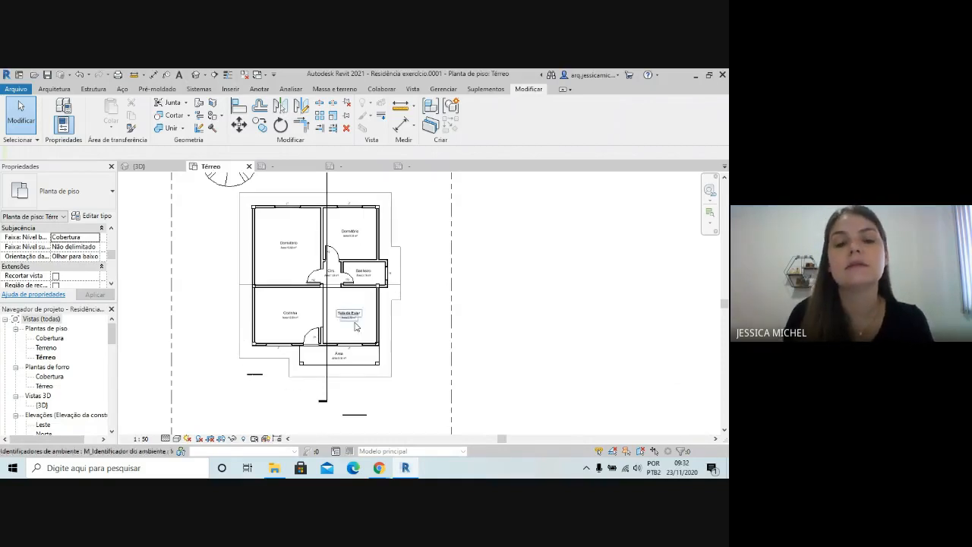
scroll(310, 250, "up", 2)
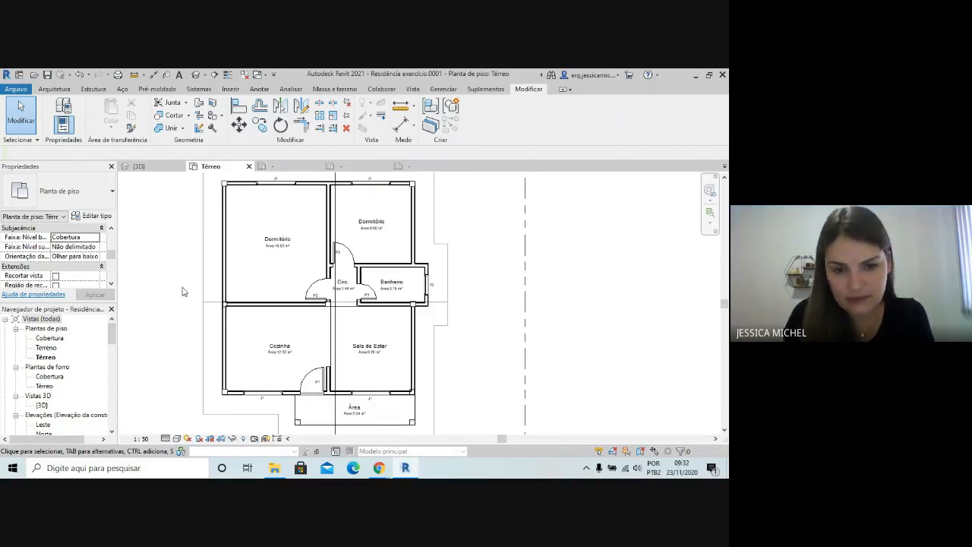
Open the family of the Banheiro window's tag for editing
scroll(458, 274, "up", 3)
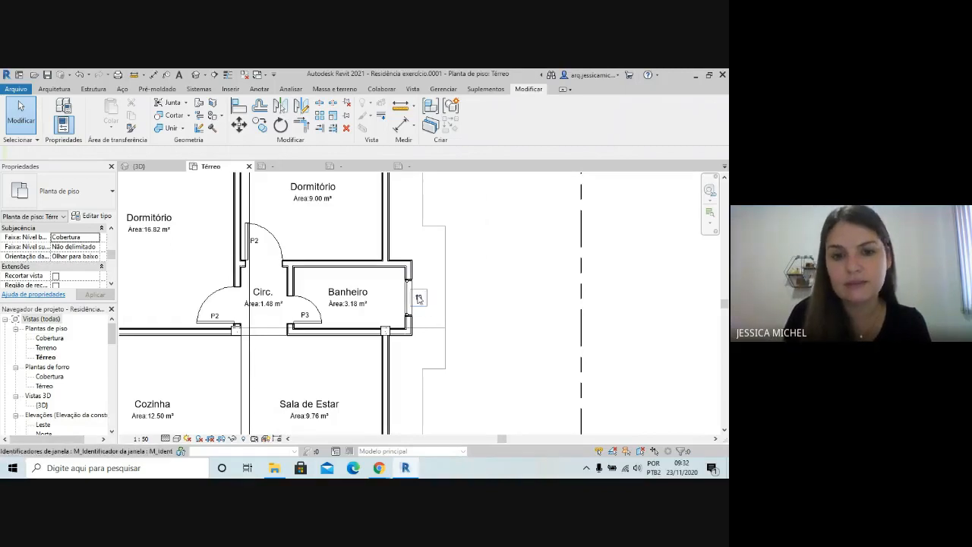
scroll(473, 228, "down", 1)
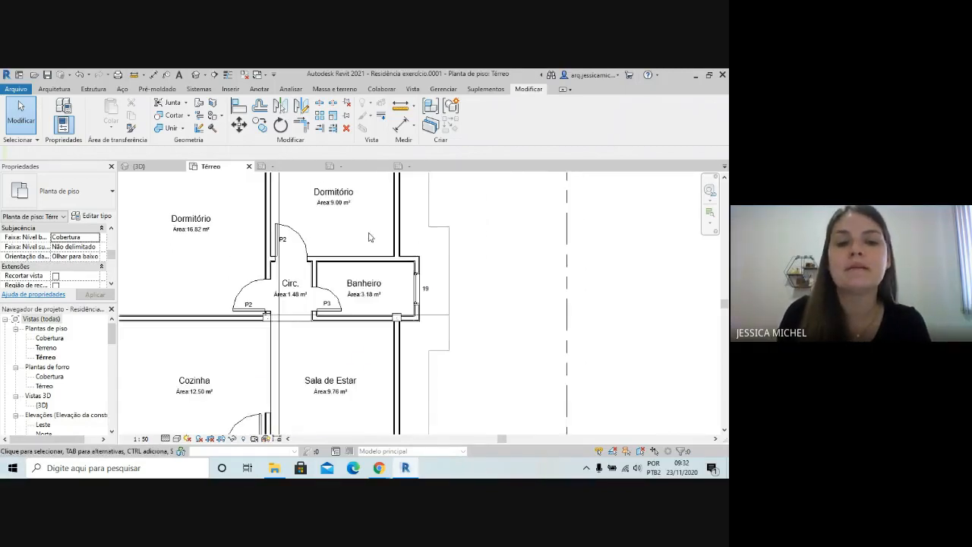
scroll(316, 227, "down", 2)
scroll(337, 412, "up", 2)
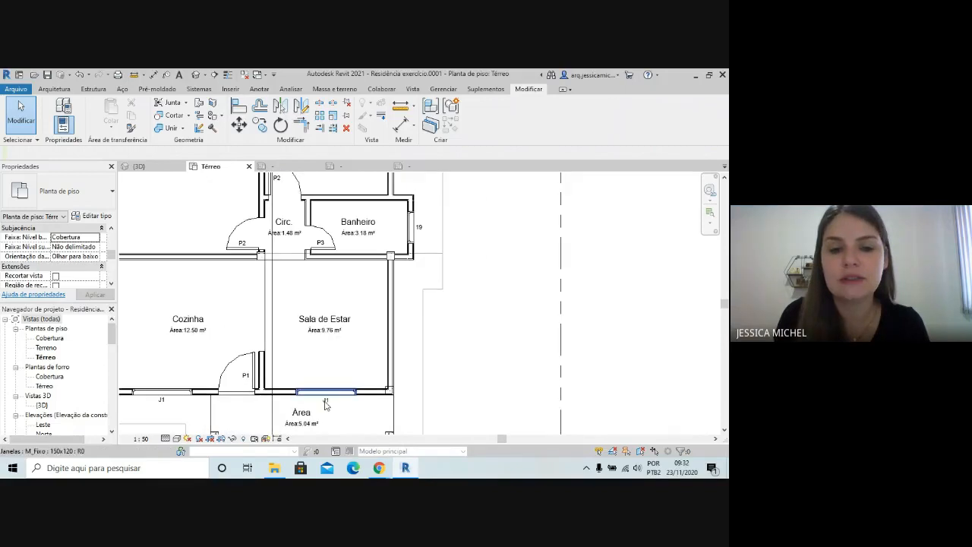
left_click(421, 229)
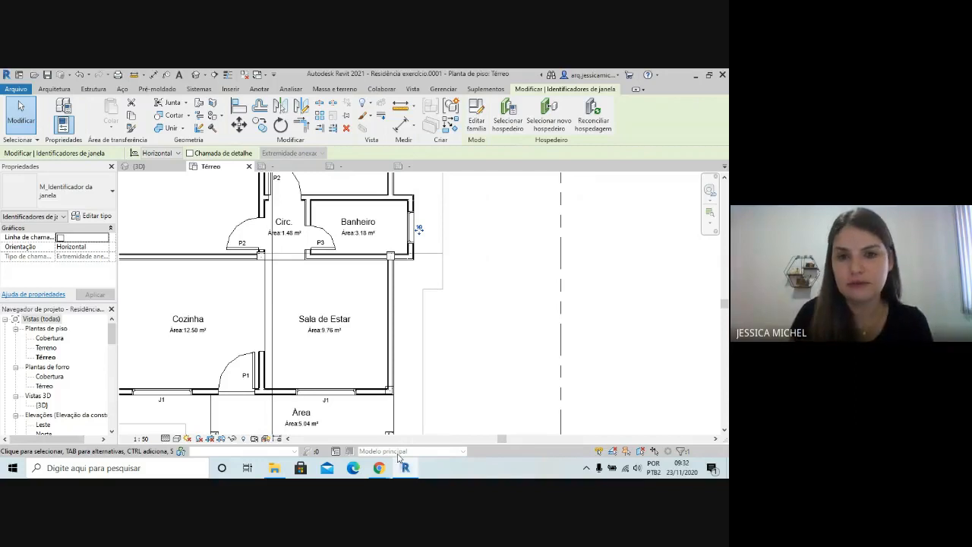
left_click(476, 125)
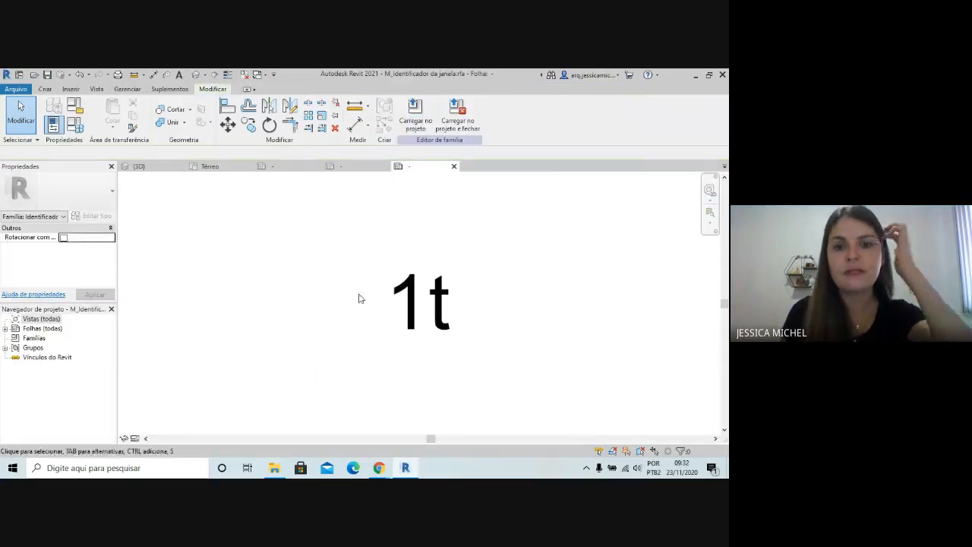
Replace the Marca de tipo parameter in the window tag's label with Nome do tipo
left_click(394, 292)
scroll(357, 265, "down", 3)
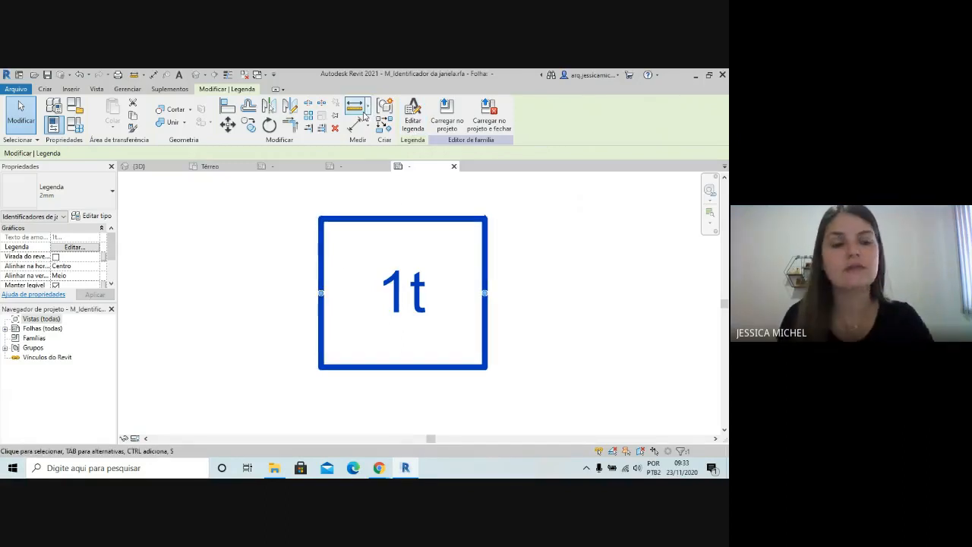
left_click(412, 114)
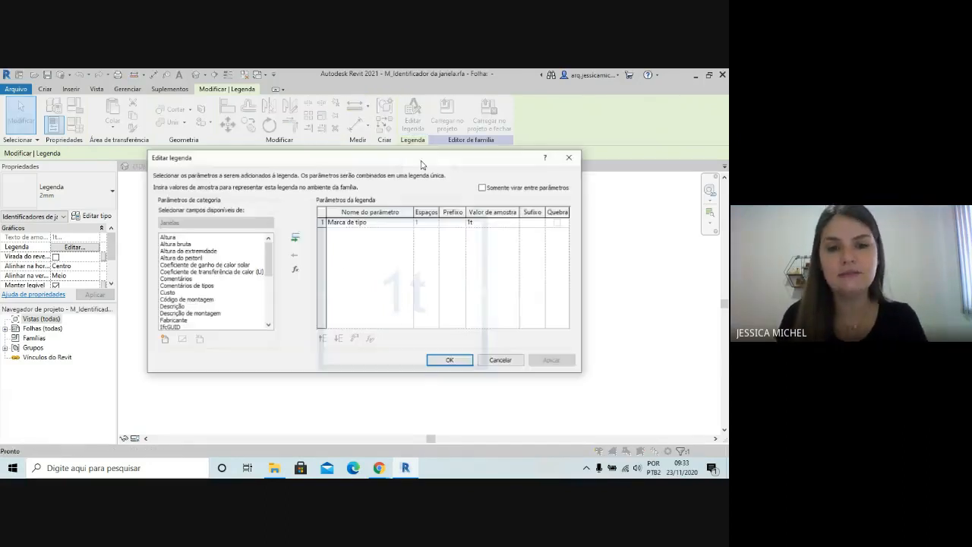
left_click(323, 221)
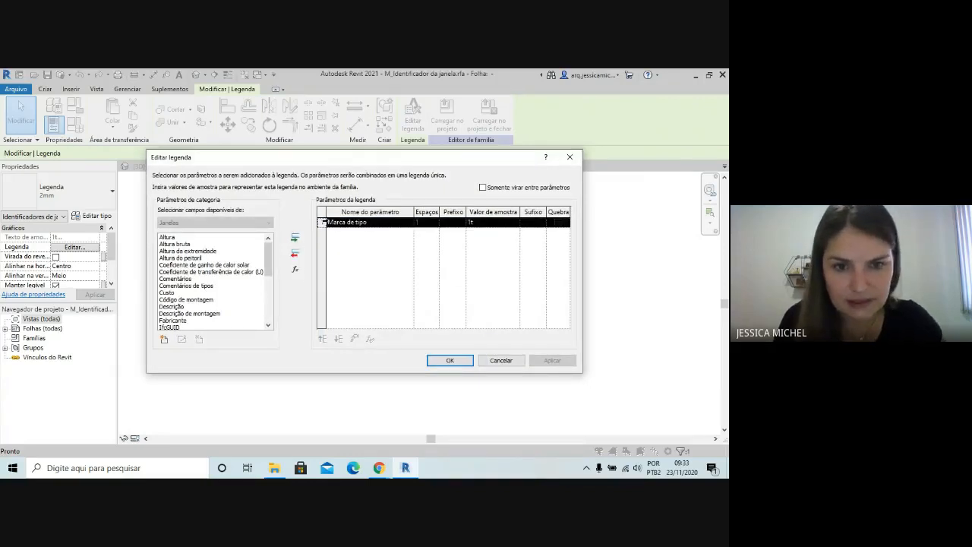
left_click(295, 253)
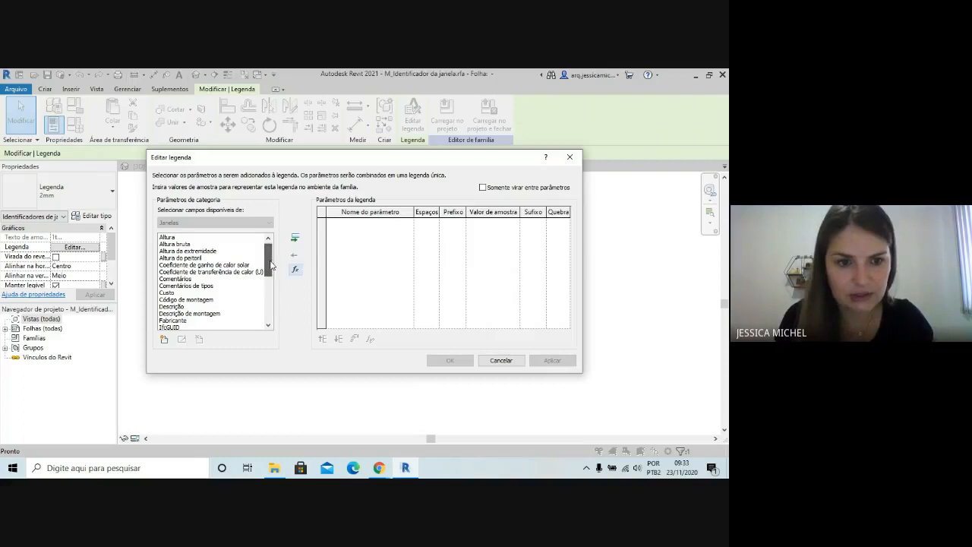
left_click_drag(269, 265, 267, 294)
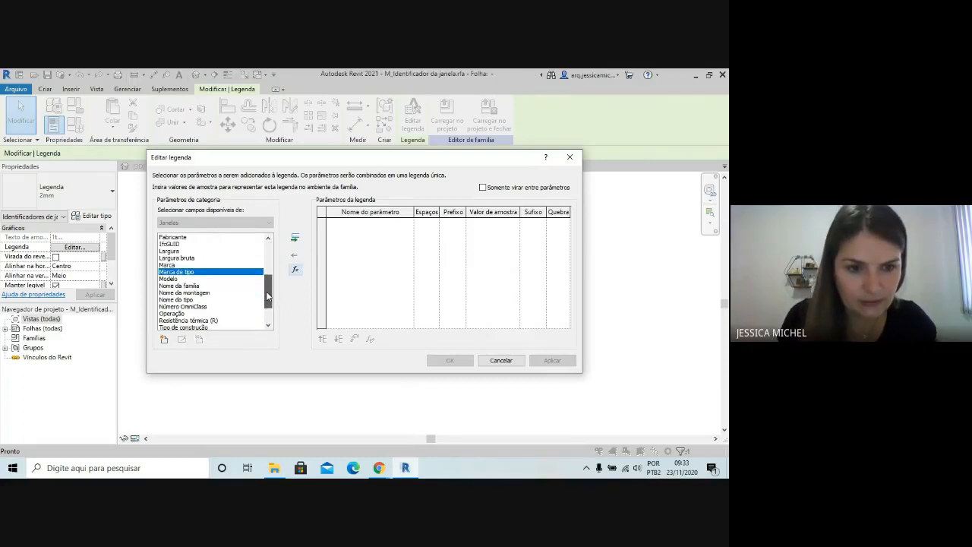
left_click(177, 300)
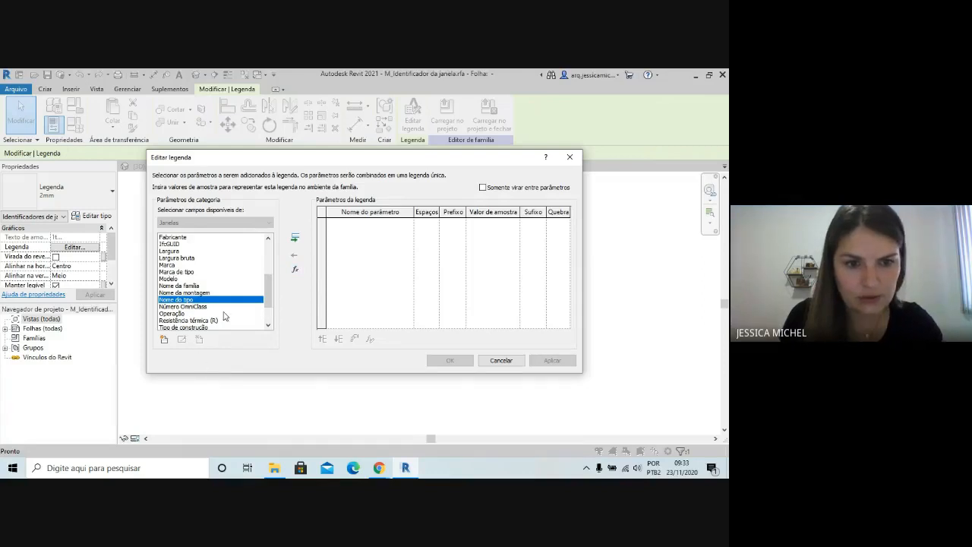
left_click(295, 237)
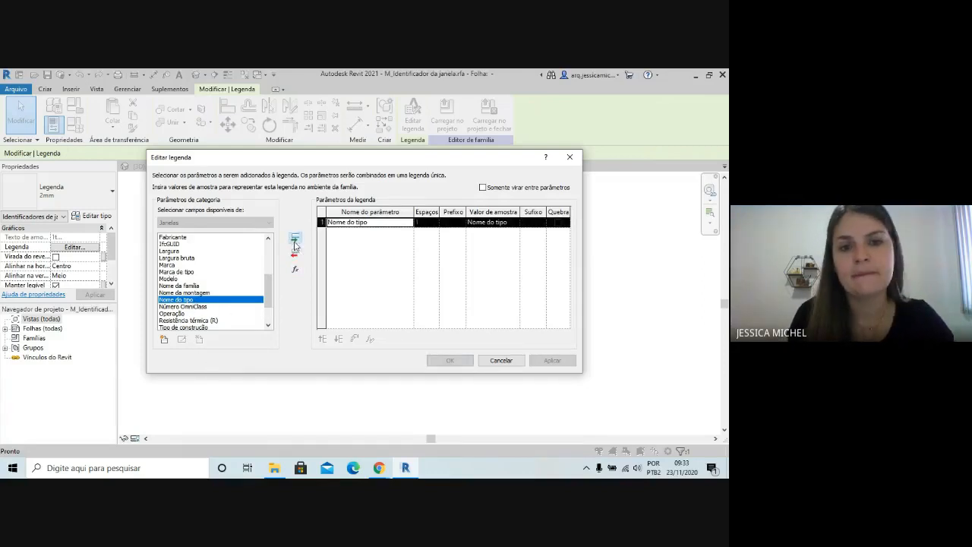
Add Altura do peitoril as the label's second parameter and give Nome do tipo the suffix "/"
left_click_drag(269, 293, 269, 257)
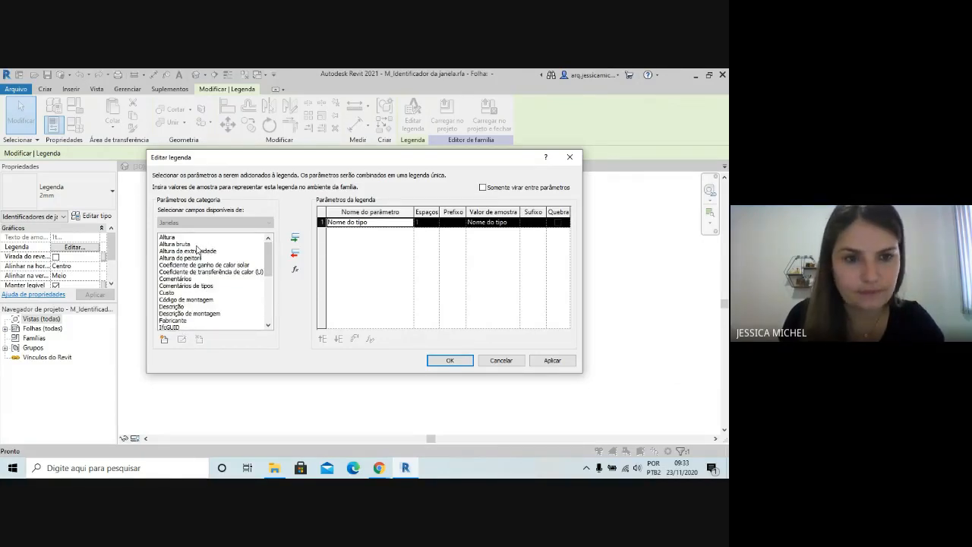
left_click(182, 258)
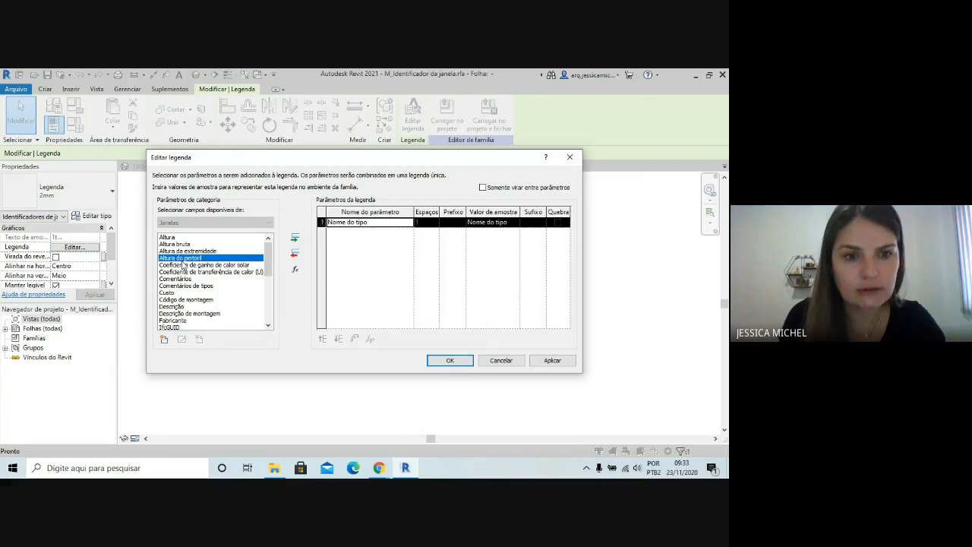
left_click(295, 243)
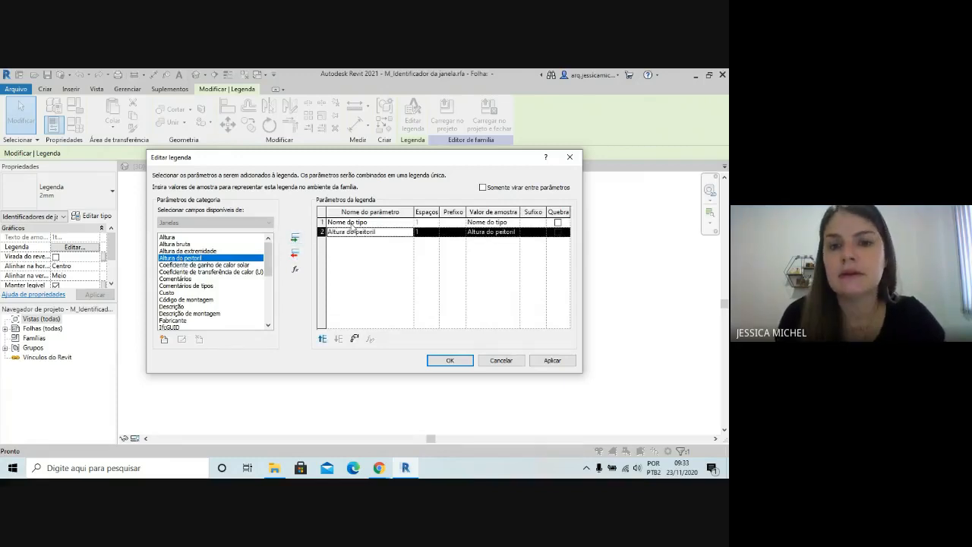
left_click(528, 223)
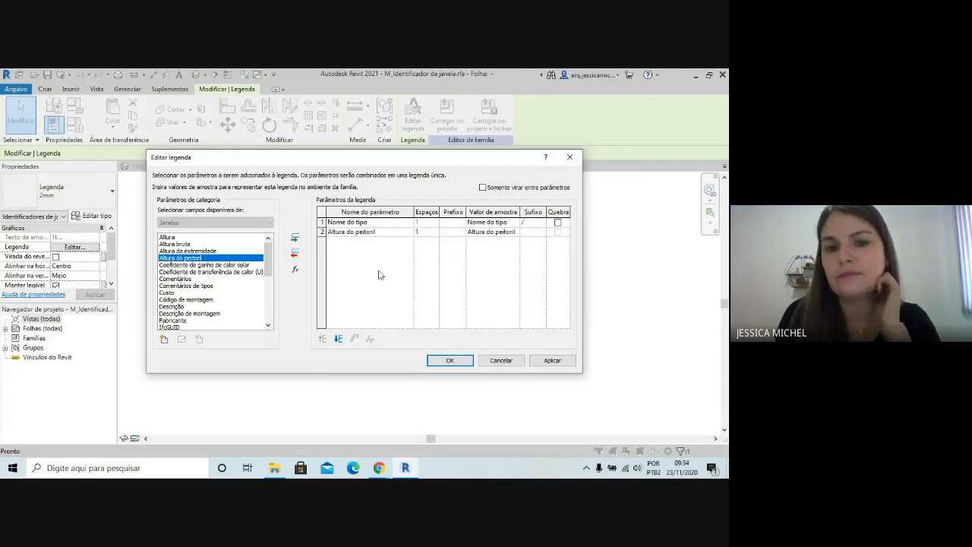
left_click(450, 360)
Widen the label so its text fits on one line, and load the tag family into Residência exercício.0001, replacing the existing version
scroll(461, 343, "down", 3)
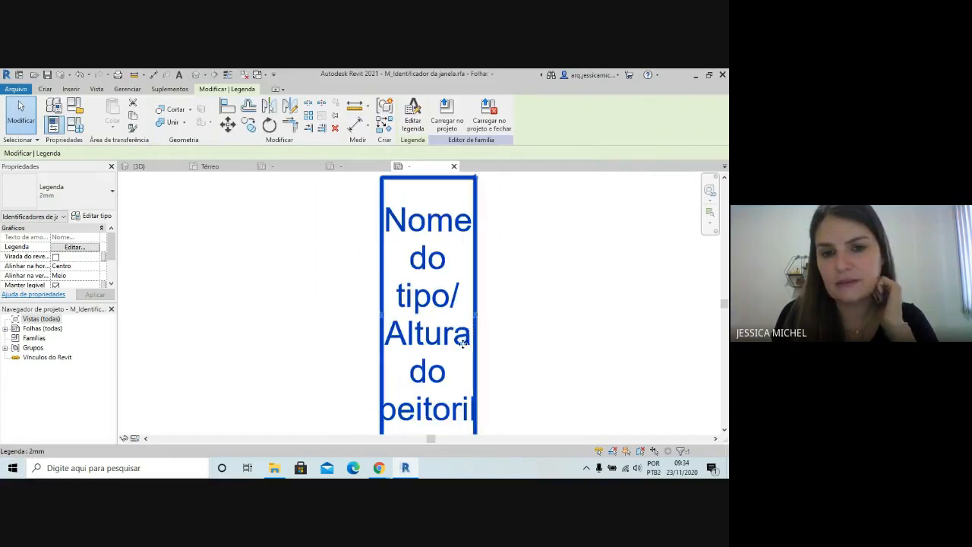
left_click_drag(474, 315, 644, 301)
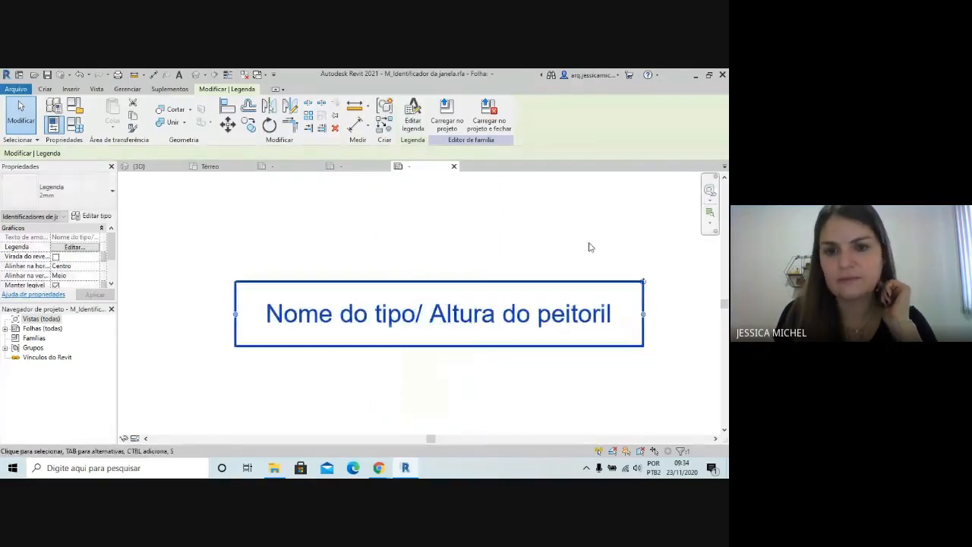
left_click(446, 114)
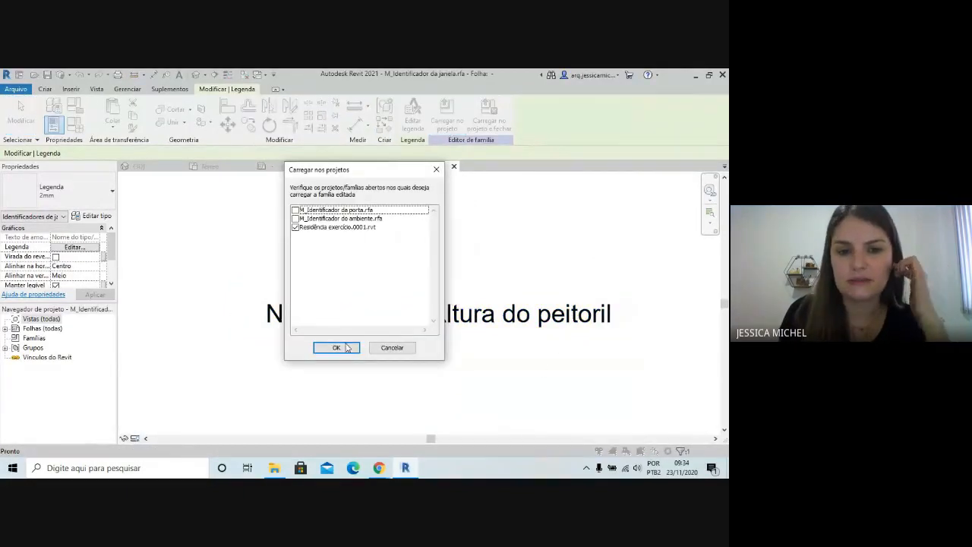
left_click(336, 347)
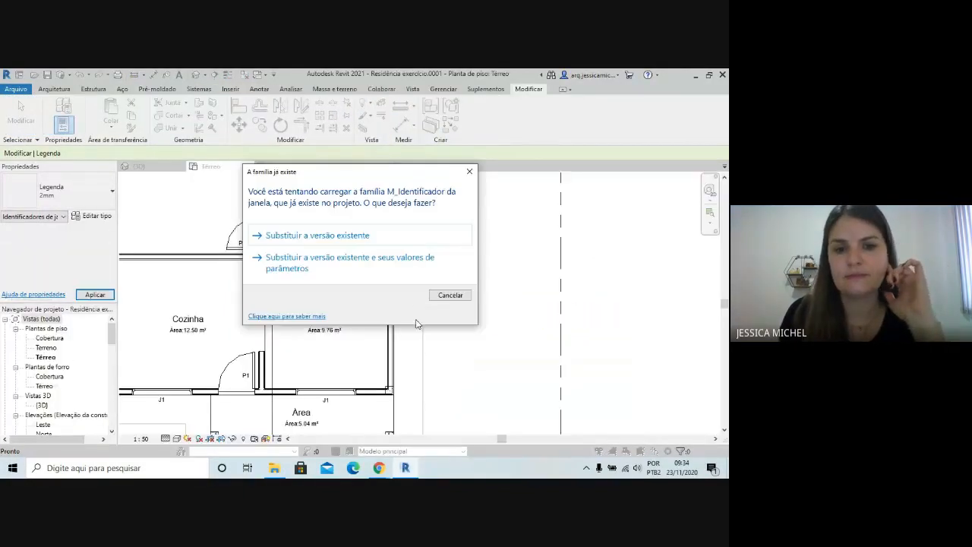
left_click(365, 236)
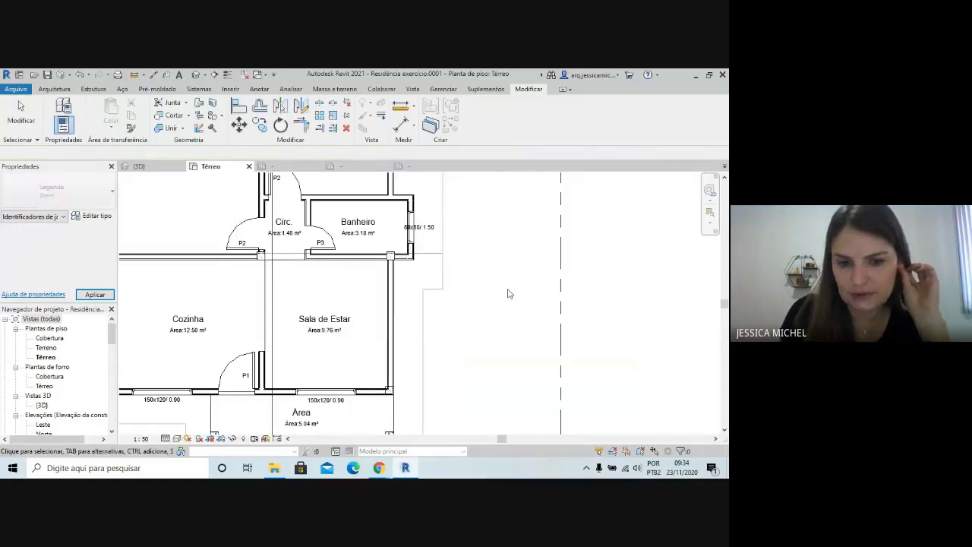
Try to set the Altura do peitoril of the smaller Dormitório's window to 90 through its tag
scroll(459, 353, "down", 2)
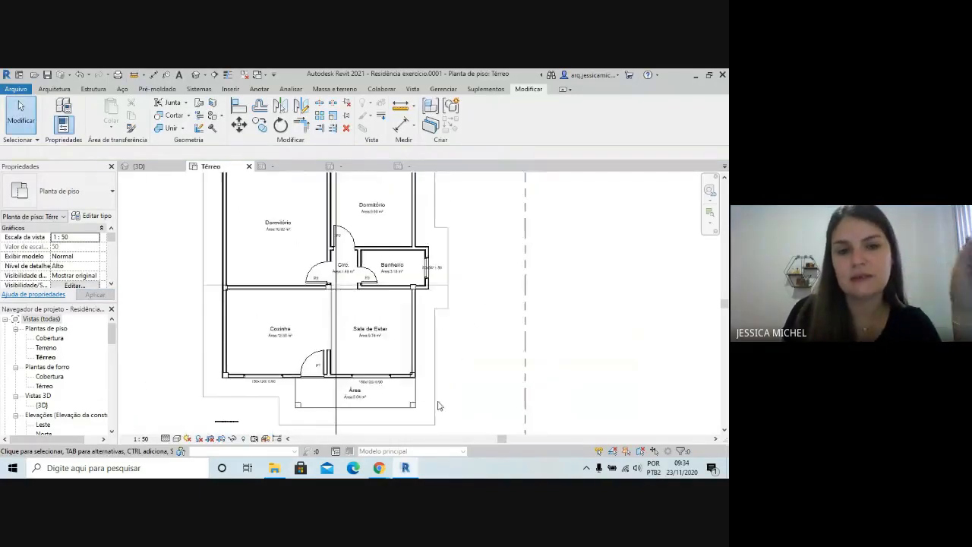
scroll(419, 406, "up", 1)
scroll(249, 424, "down", 2)
scroll(288, 185, "up", 3)
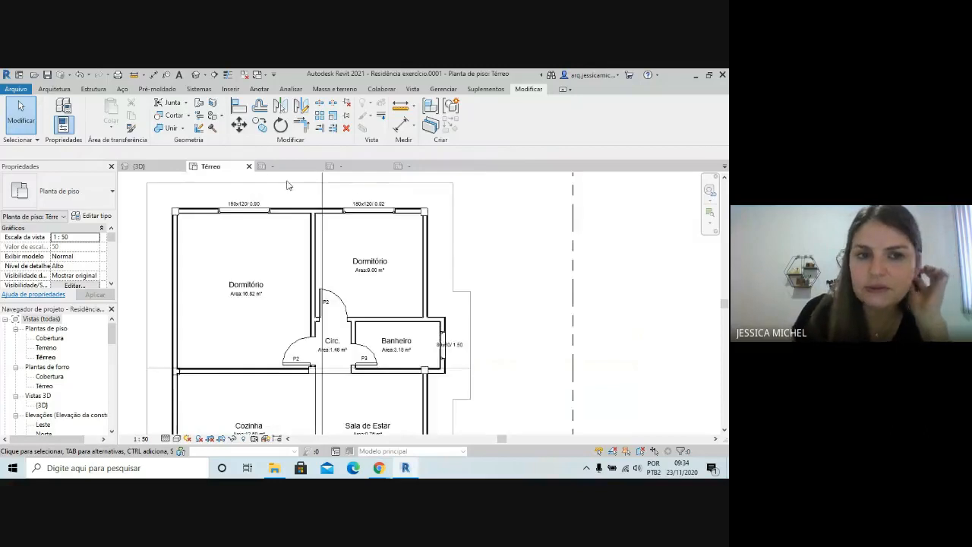
scroll(235, 205, "up", 3)
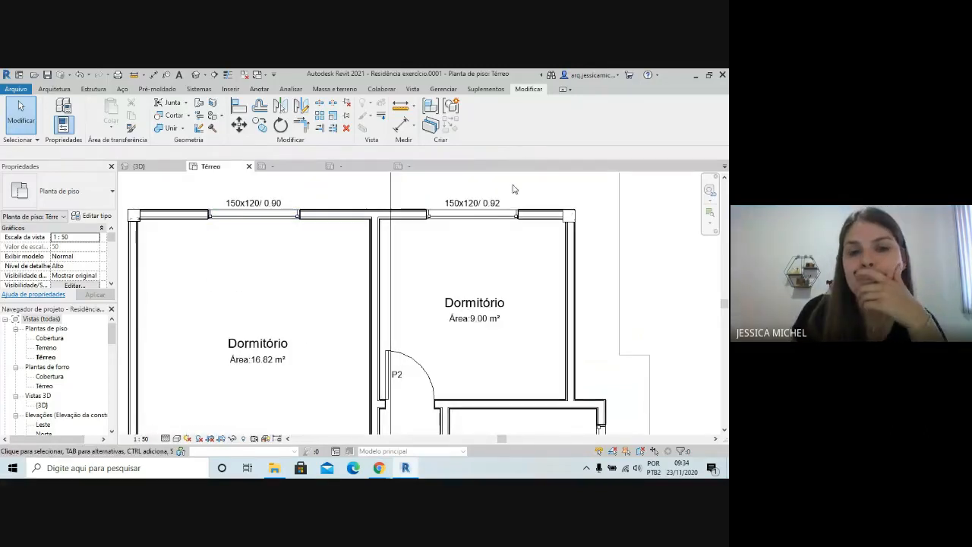
left_click(483, 205)
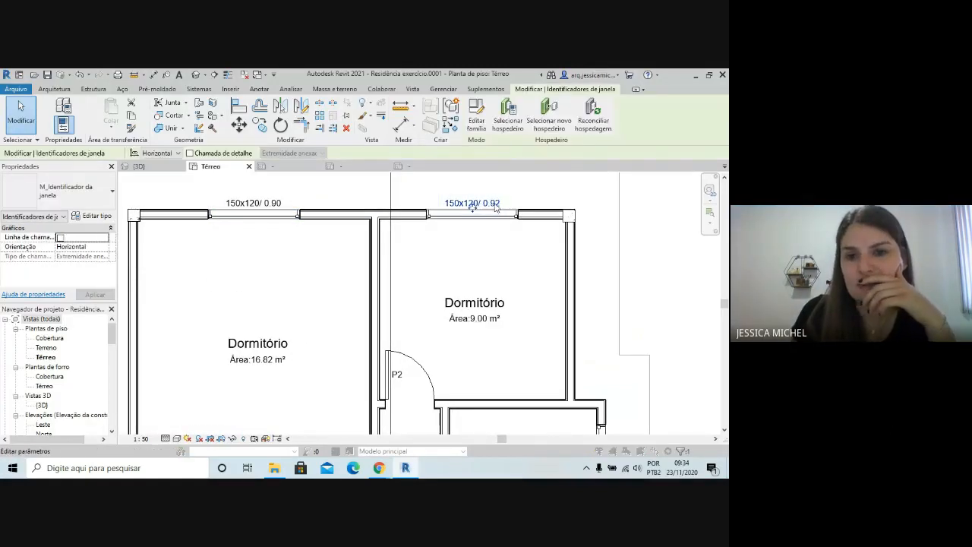
left_click(495, 206)
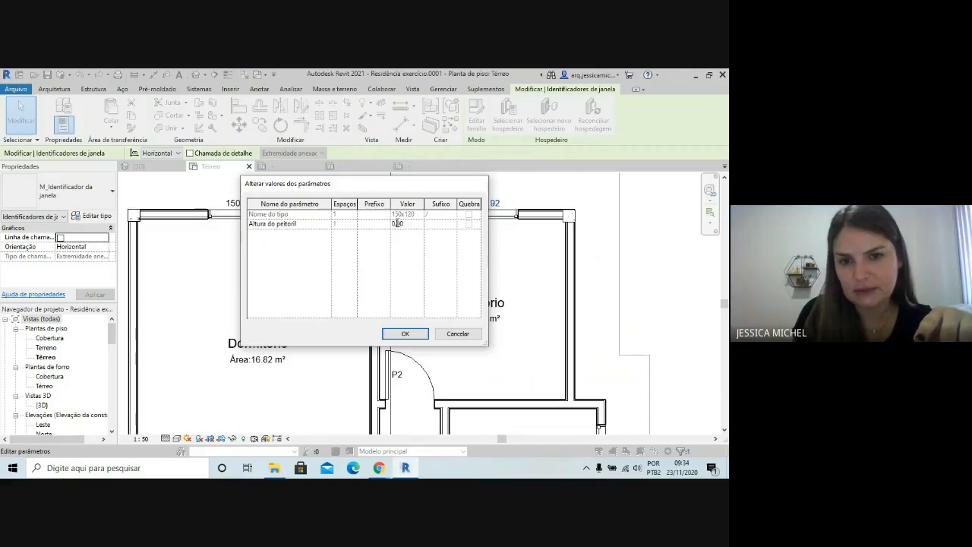
key("BackSpace")
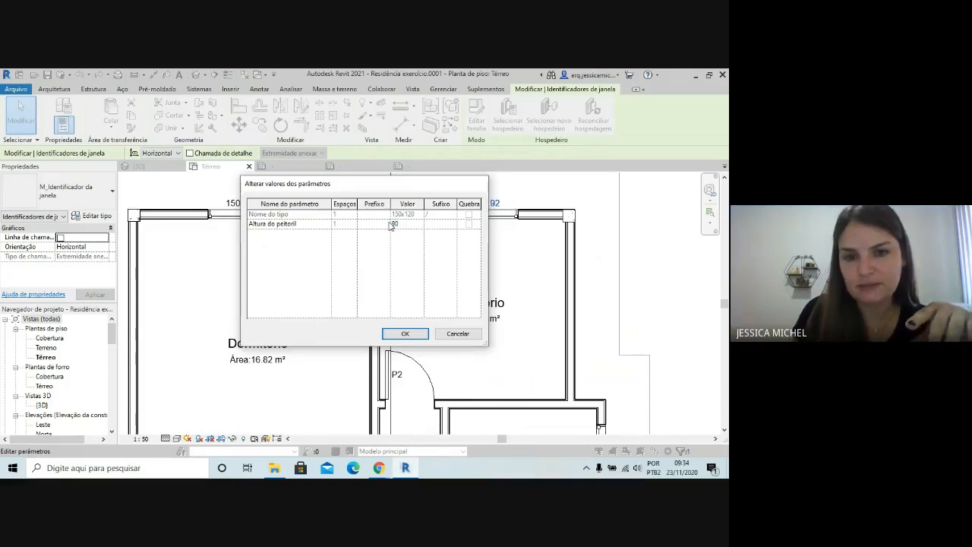
left_click(405, 334)
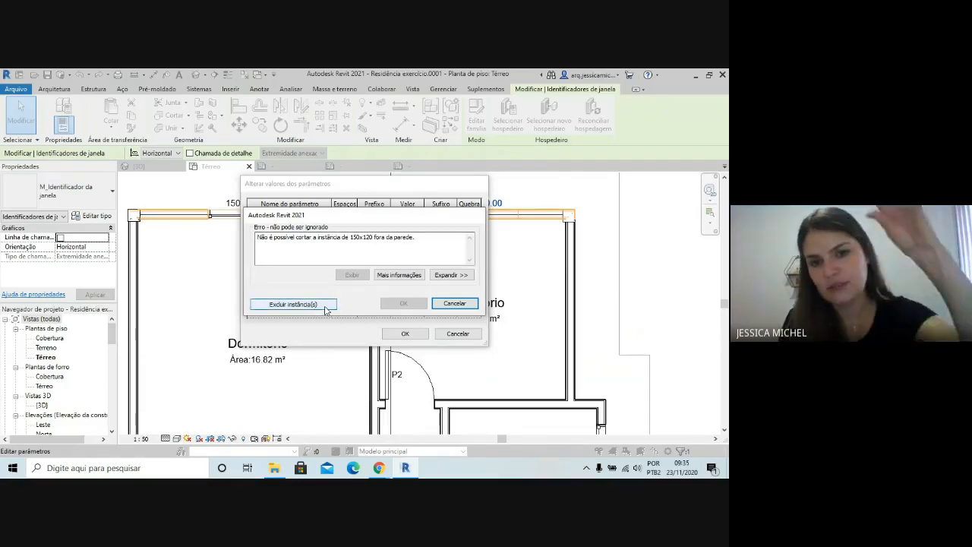
left_click(455, 305)
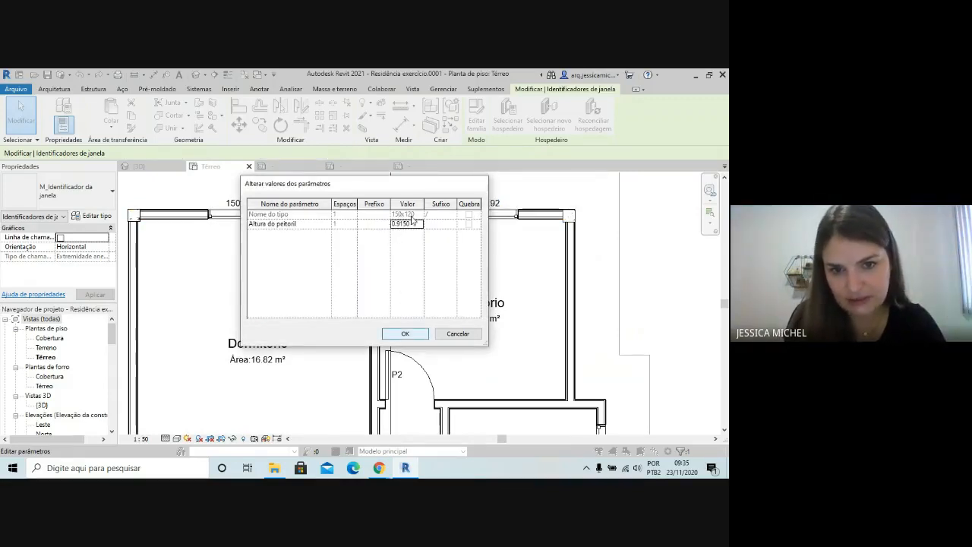
left_click(407, 338)
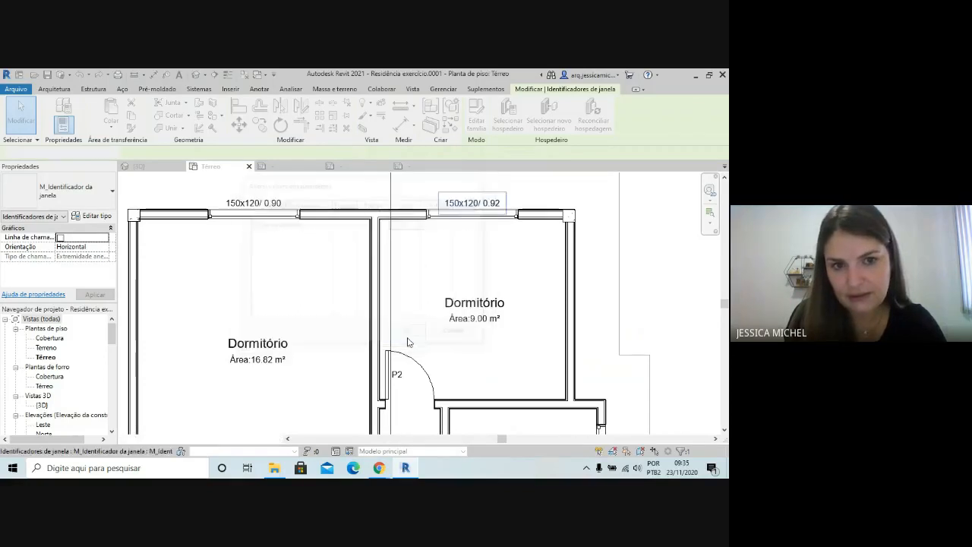
Compare the larger Dormitório's window tag with the type and sill height in the window's properties
left_click(228, 243)
scroll(238, 213, "up", 5)
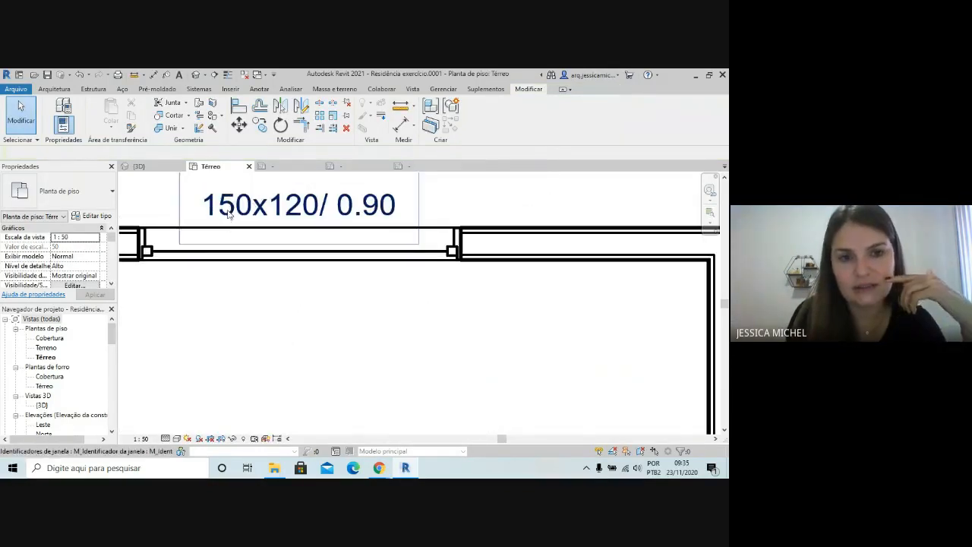
left_click(238, 212)
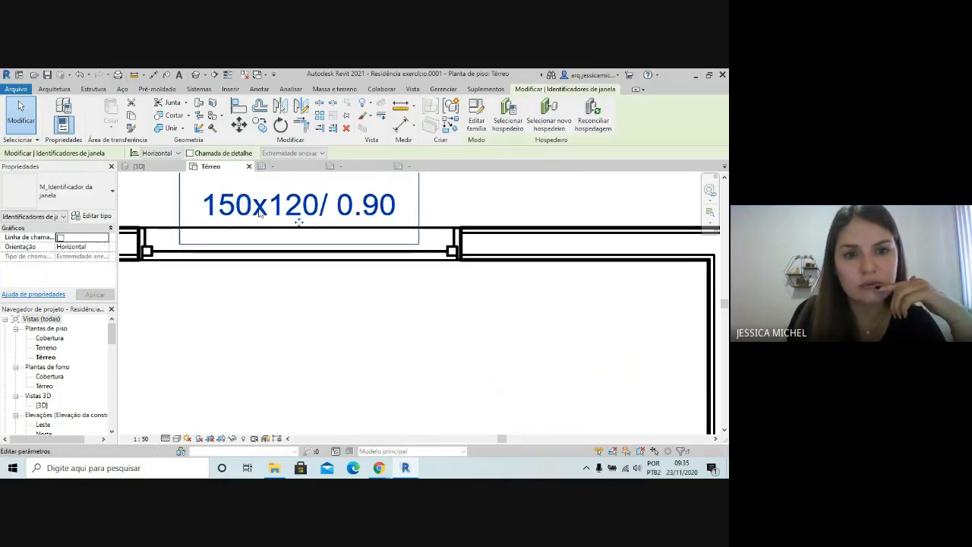
left_click(169, 261)
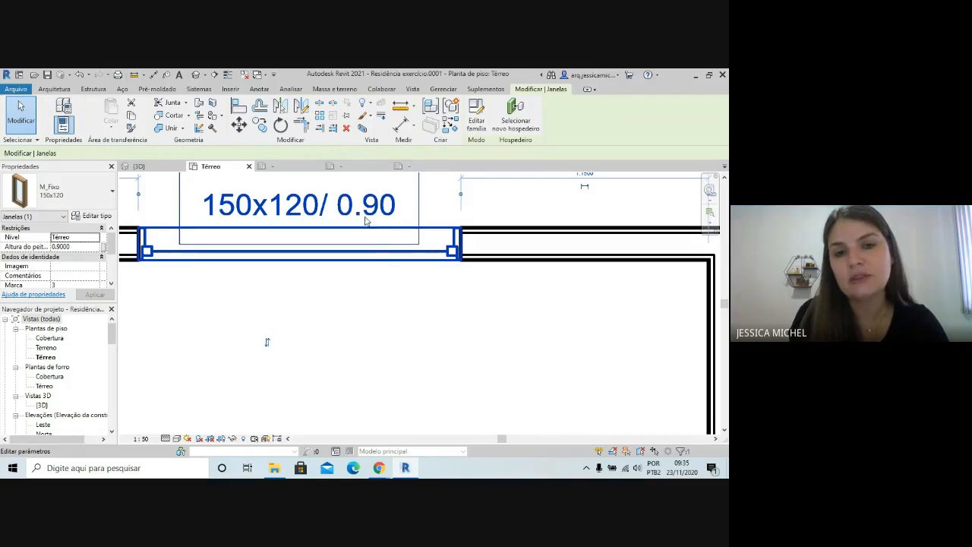
left_click(415, 318)
scroll(291, 284, "down", 6)
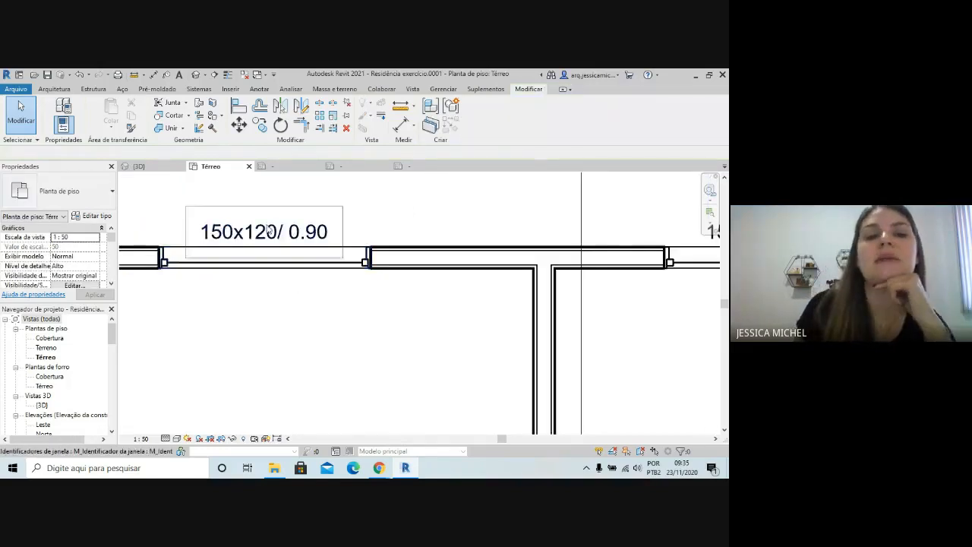
scroll(209, 210, "down", 1)
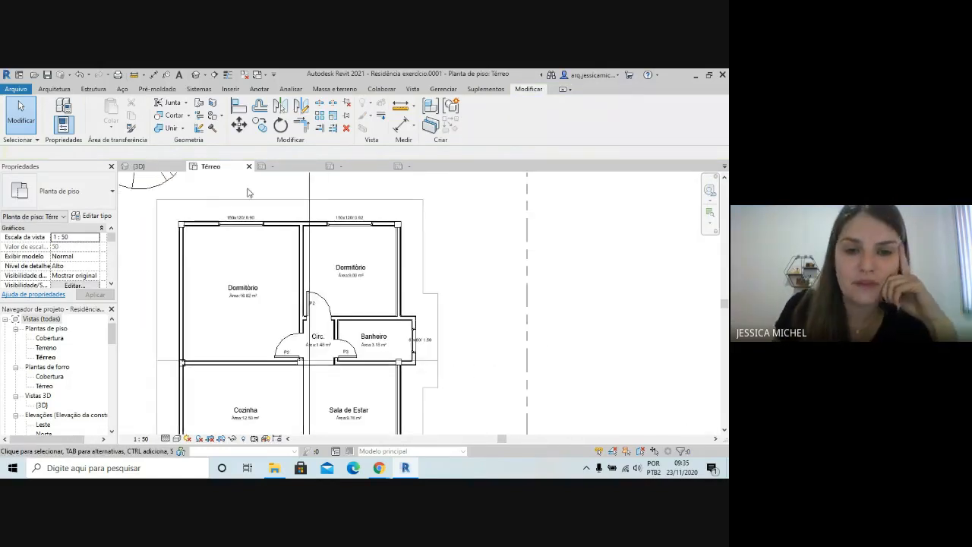
Set the Banheiro window tag's orientation to Vertical
scroll(440, 238, "down", 2)
scroll(472, 343, "up", 3)
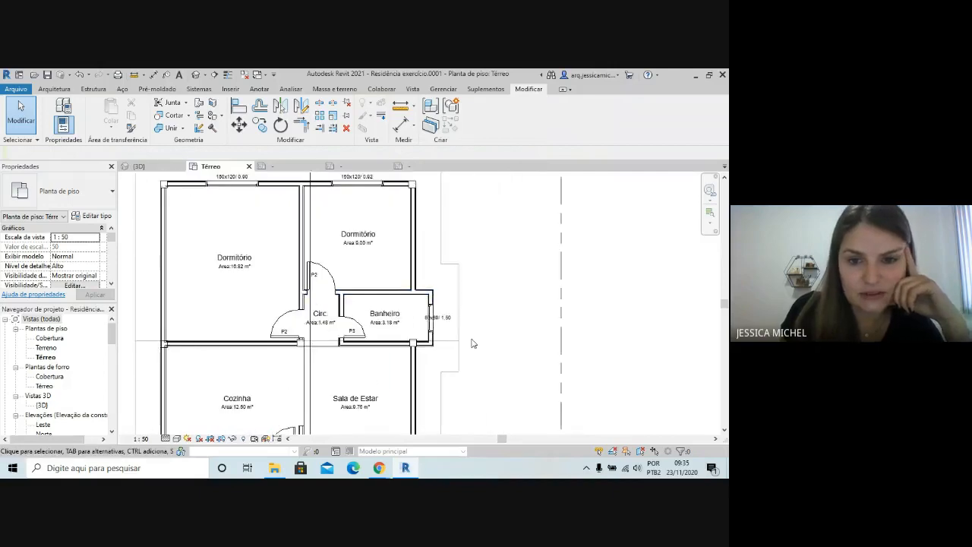
scroll(472, 343, "up", 2)
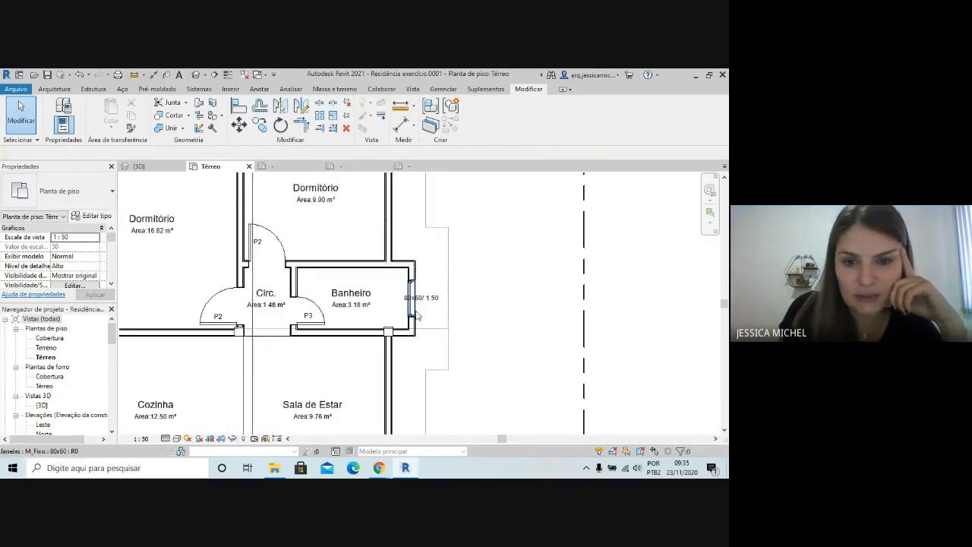
scroll(417, 315, "up", 2)
left_click(424, 301)
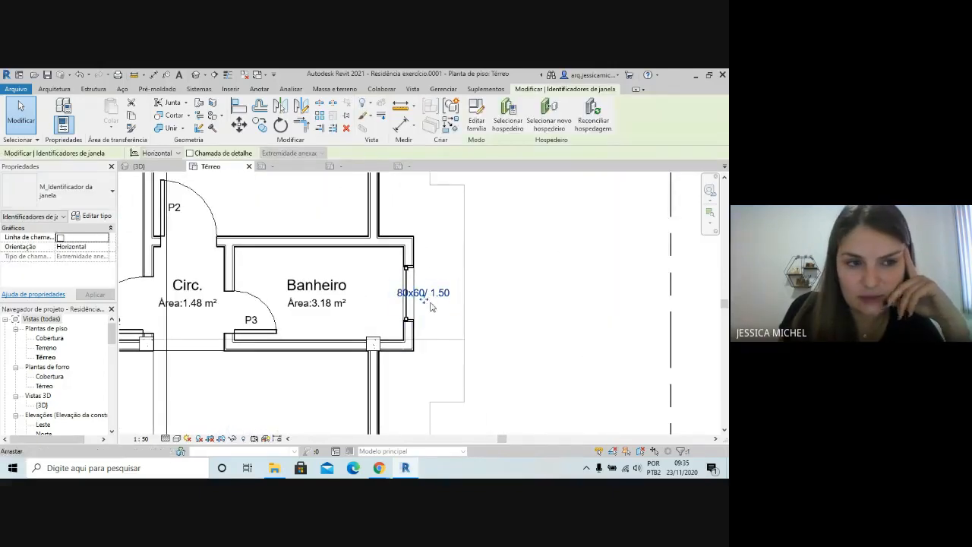
left_click(105, 247)
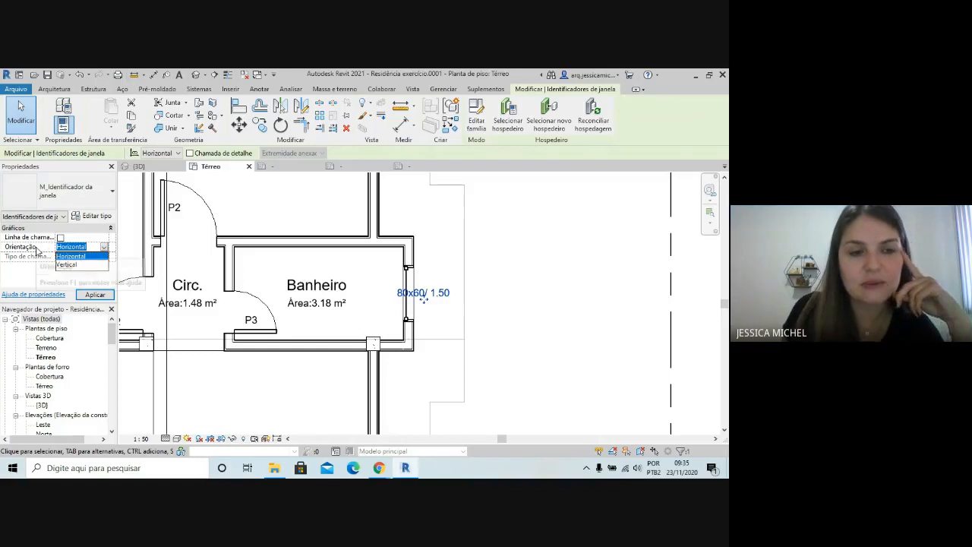
left_click(76, 264)
left_click(95, 294)
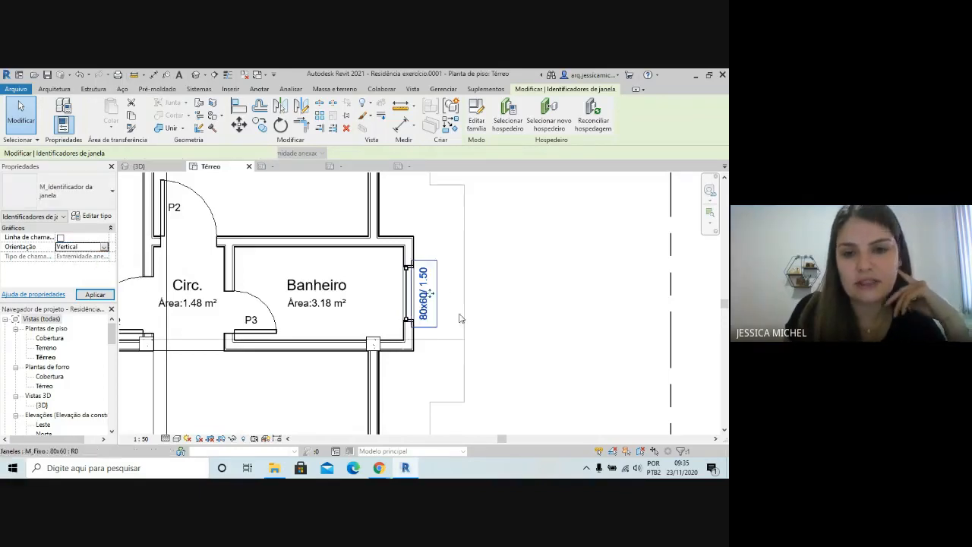
left_click(494, 281)
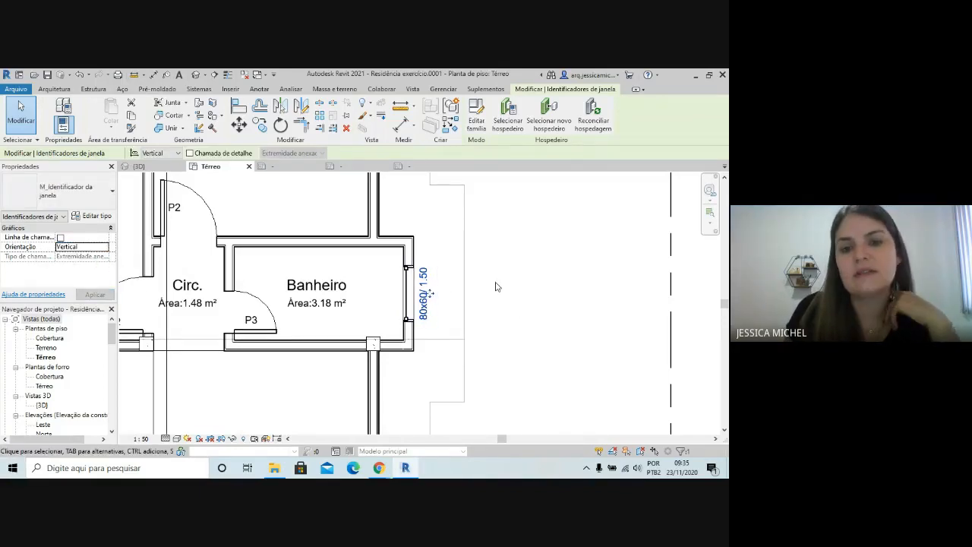
Examine the window tags with type name and sill height across the Térreo plan
scroll(494, 282, "down", 2)
scroll(318, 280, "down", 3)
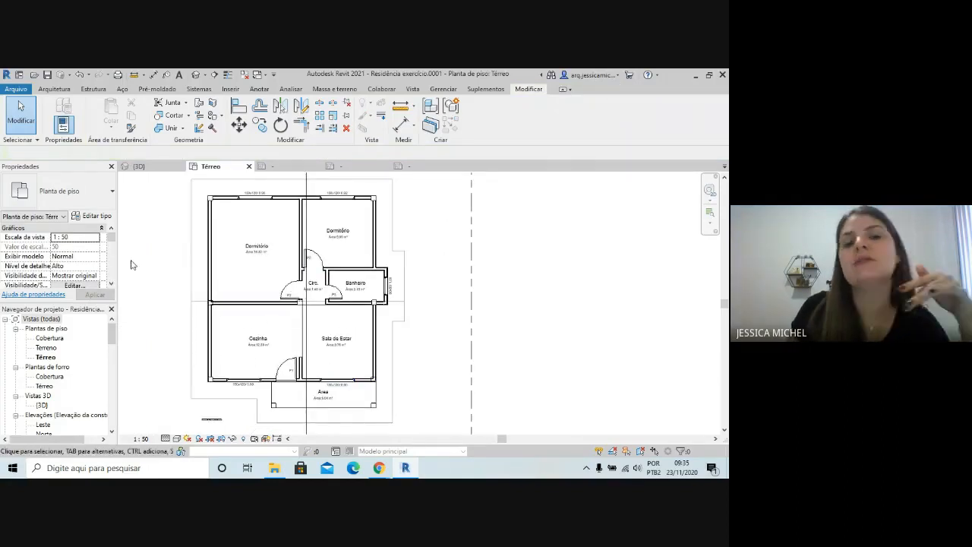
scroll(287, 189, "up", 1)
scroll(286, 189, "up", 1)
scroll(278, 230, "up", 1)
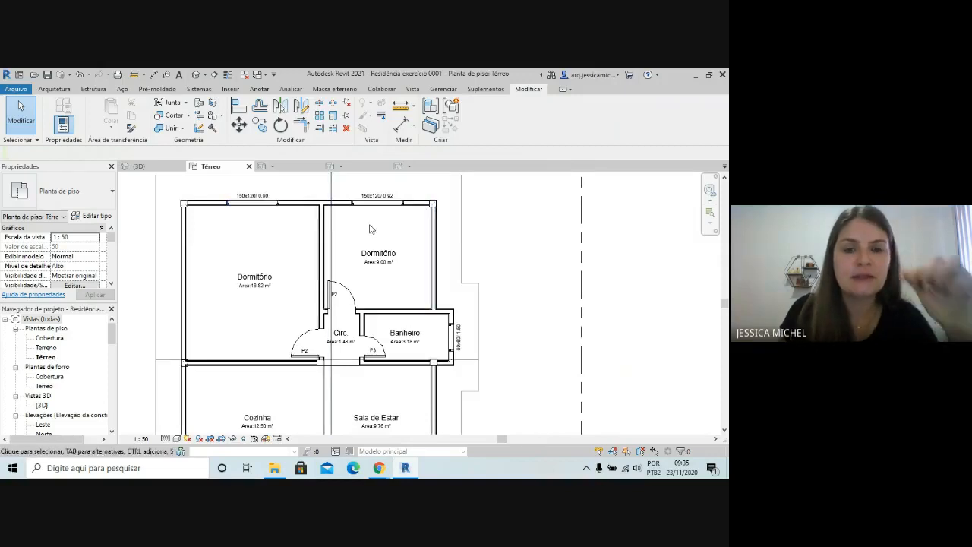
scroll(493, 300, "down", 1)
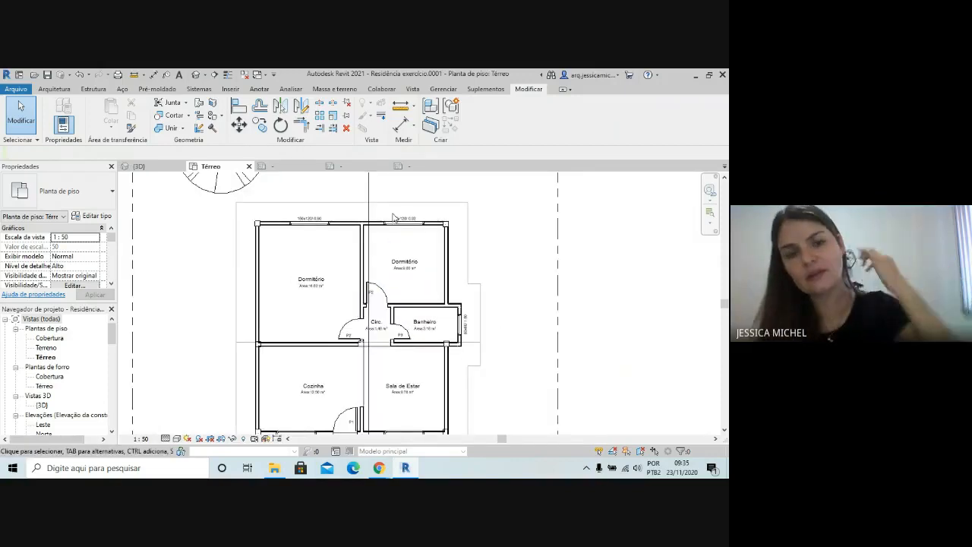
scroll(467, 285, "down", 1)
scroll(396, 321, "up", 1)
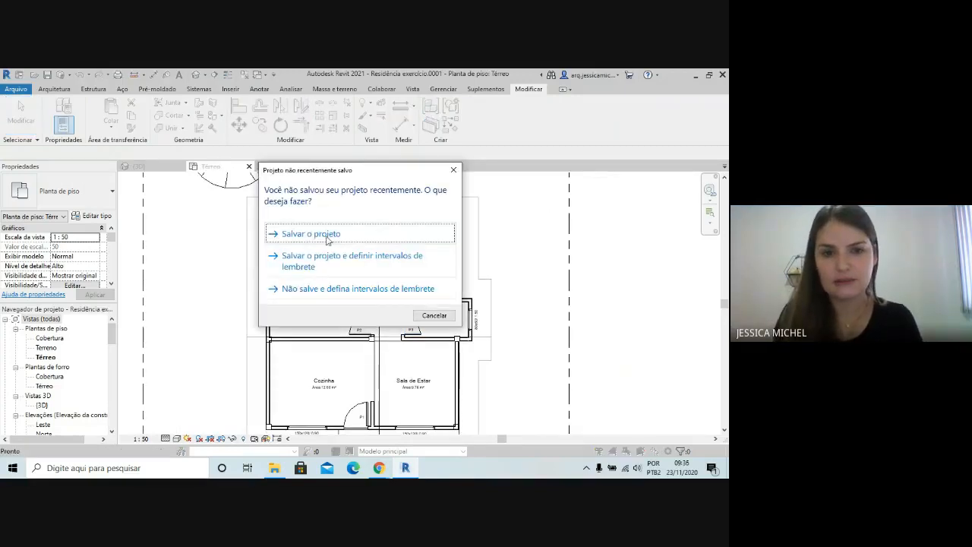
Dismiss the save reminder and undo the window tag changes until the tags show type marks again
left_click(458, 164)
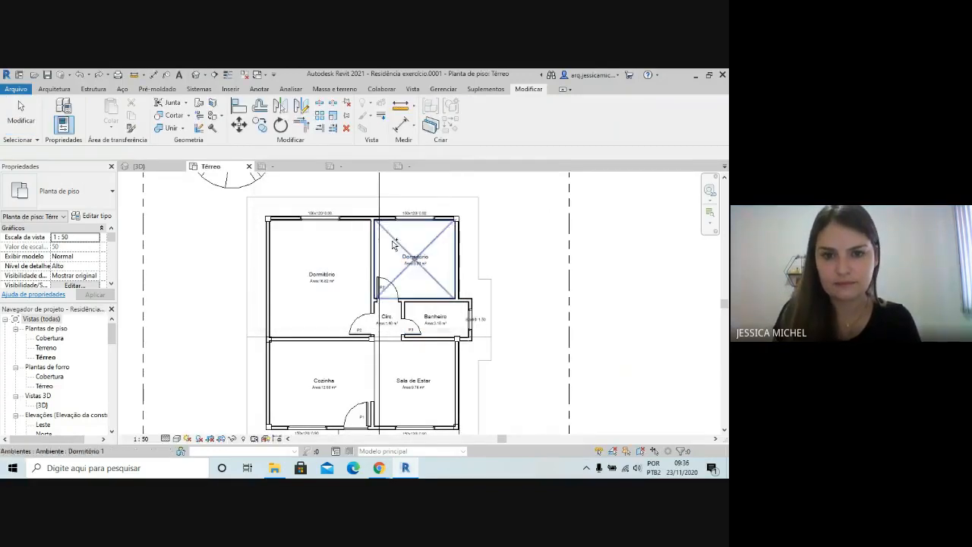
scroll(426, 245, "up", 1)
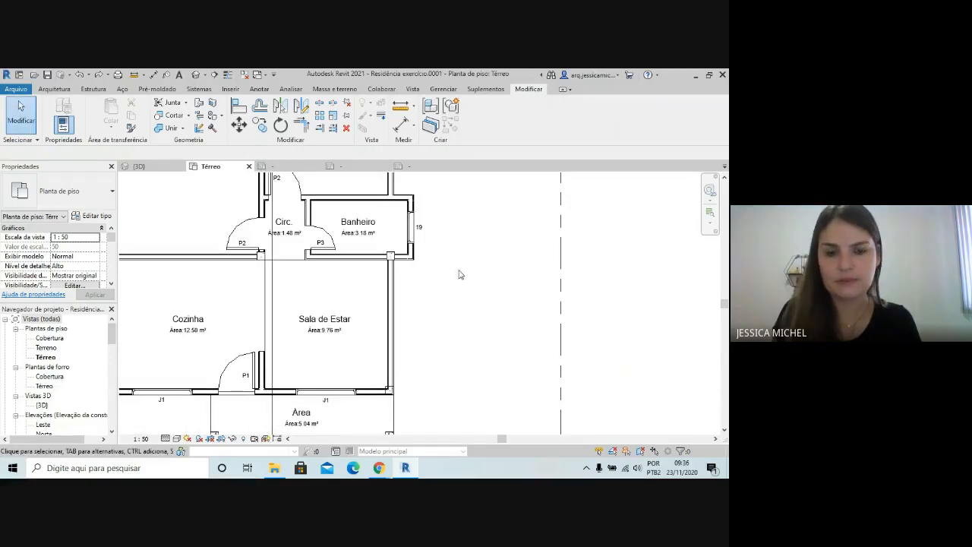
scroll(161, 275, "down", 2)
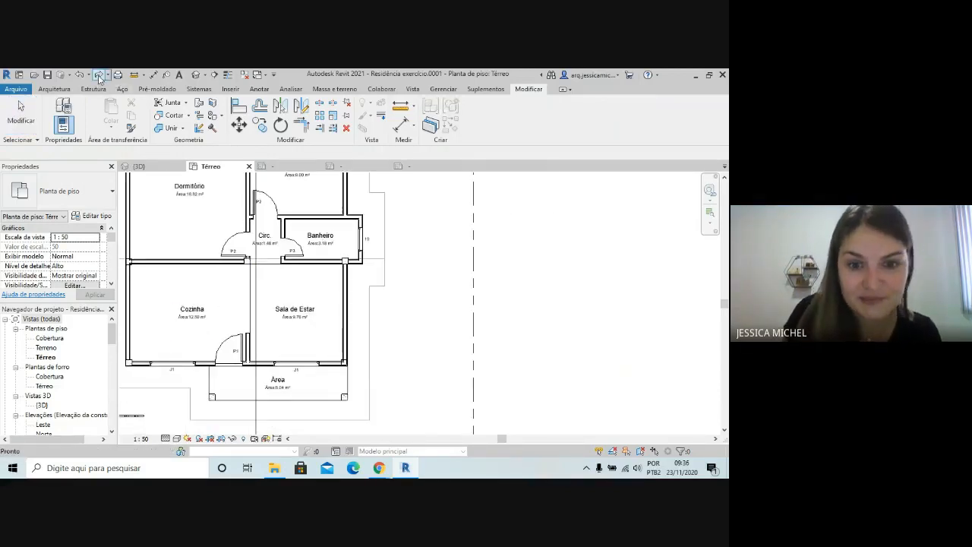
scroll(257, 385, "up", 1)
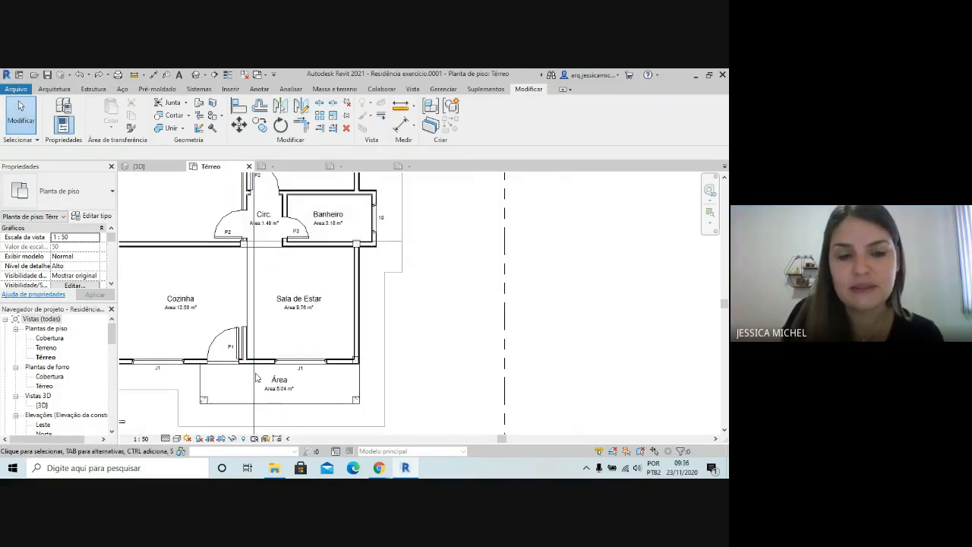
Set the Banheiro window's type mark to J2 through its tag and accept the type parameter change
left_click(375, 219)
left_click(384, 220)
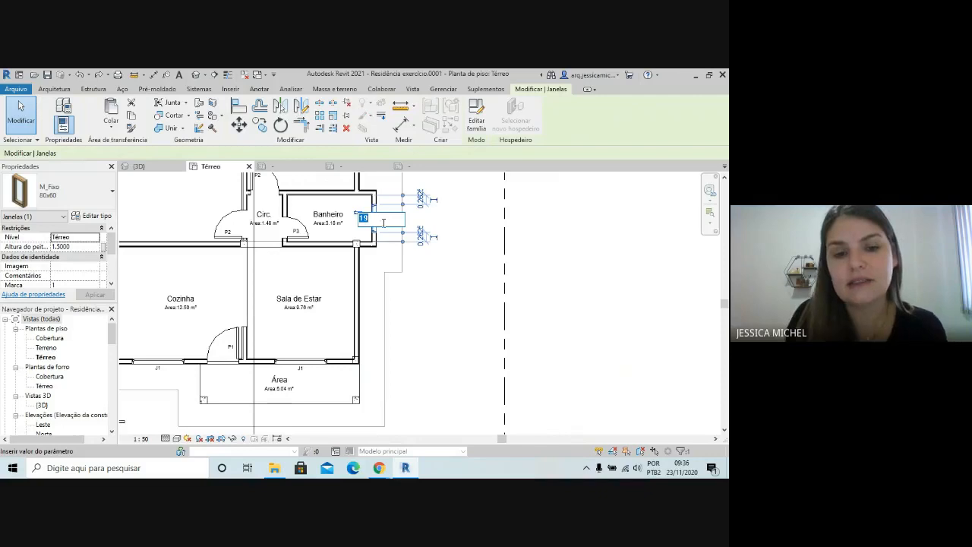
key("BackSpace")
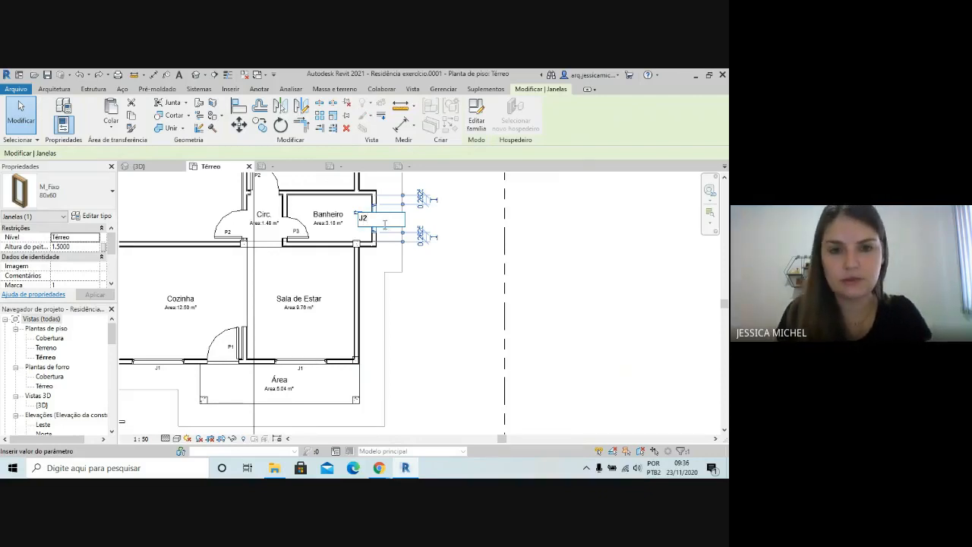
key("Return")
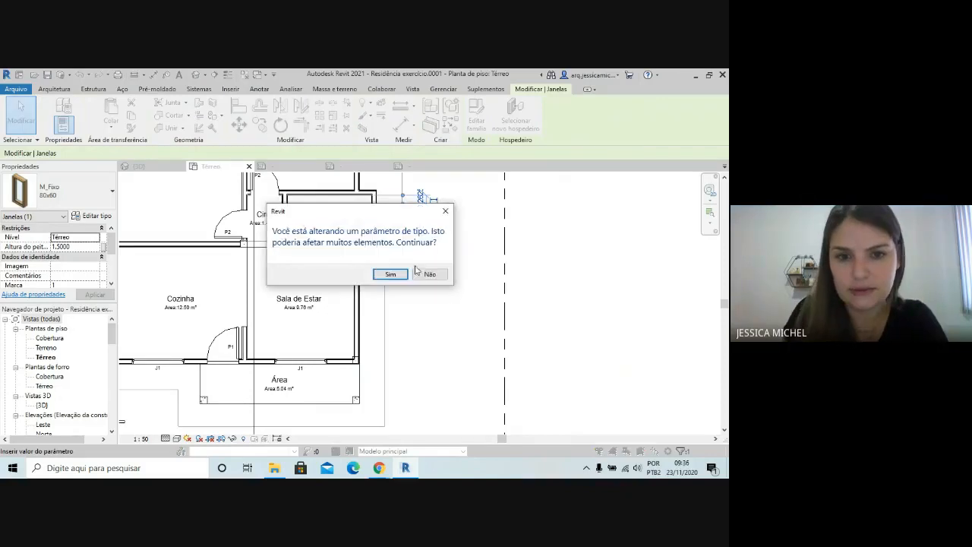
left_click(394, 275)
left_click(491, 284)
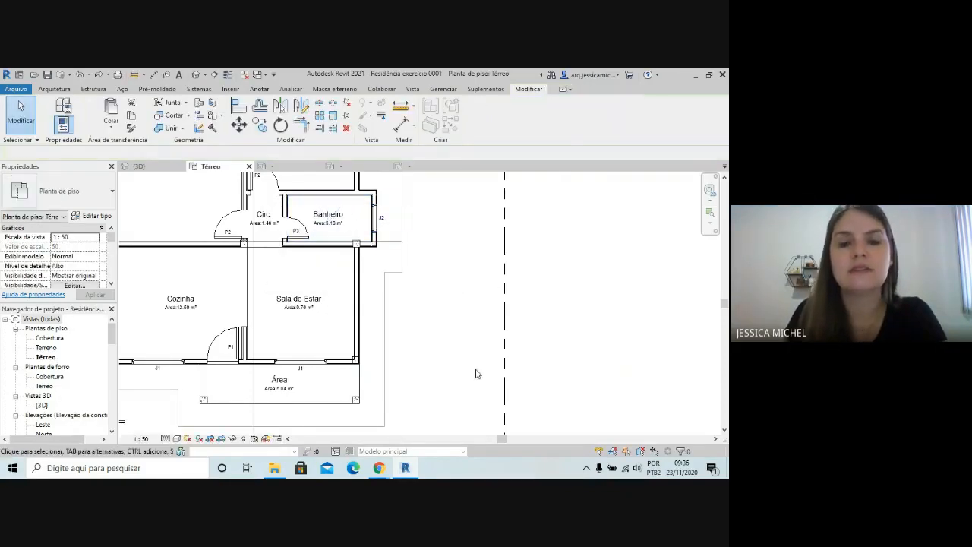
Review the window and door marks throughout the Térreo plan
scroll(410, 367, "down", 2)
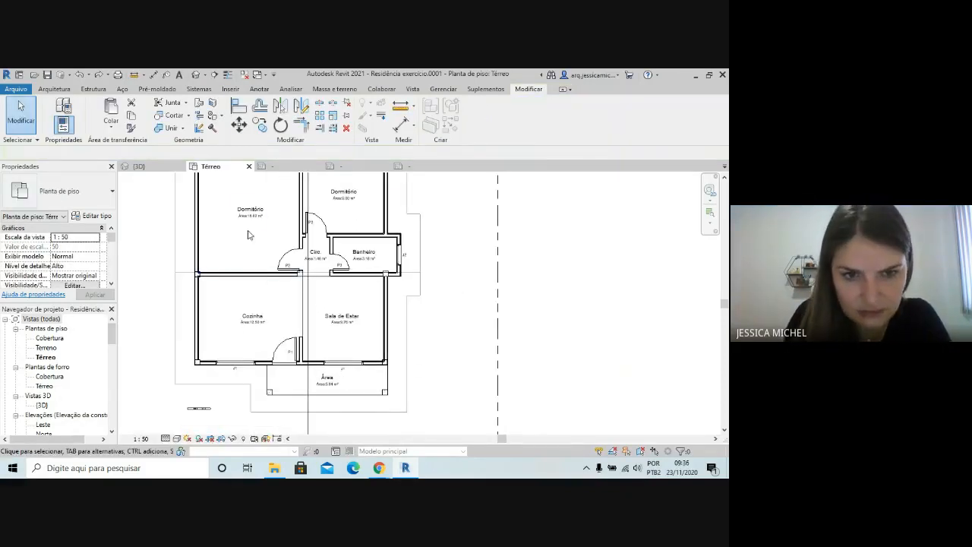
scroll(273, 243, "down", 2)
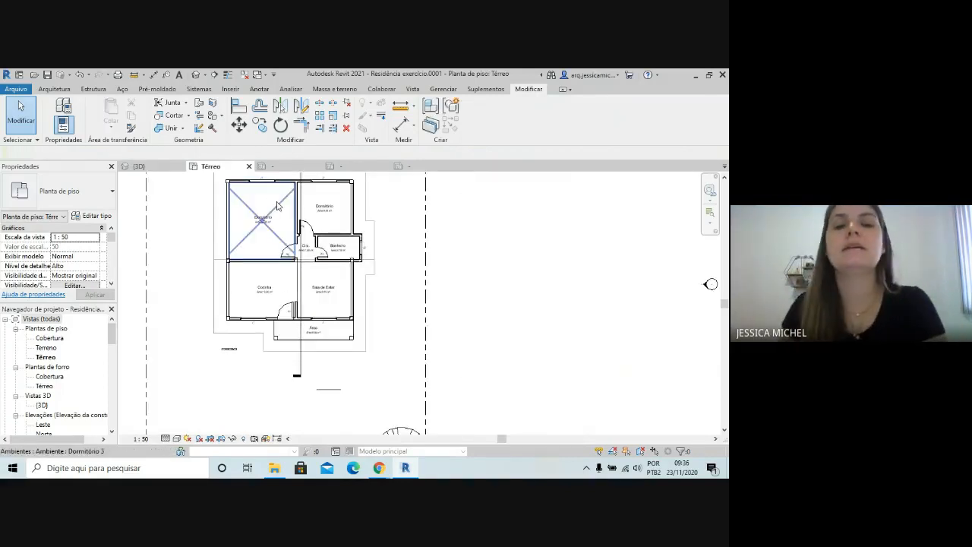
scroll(274, 271, "down", 1)
scroll(389, 351, "down", 1)
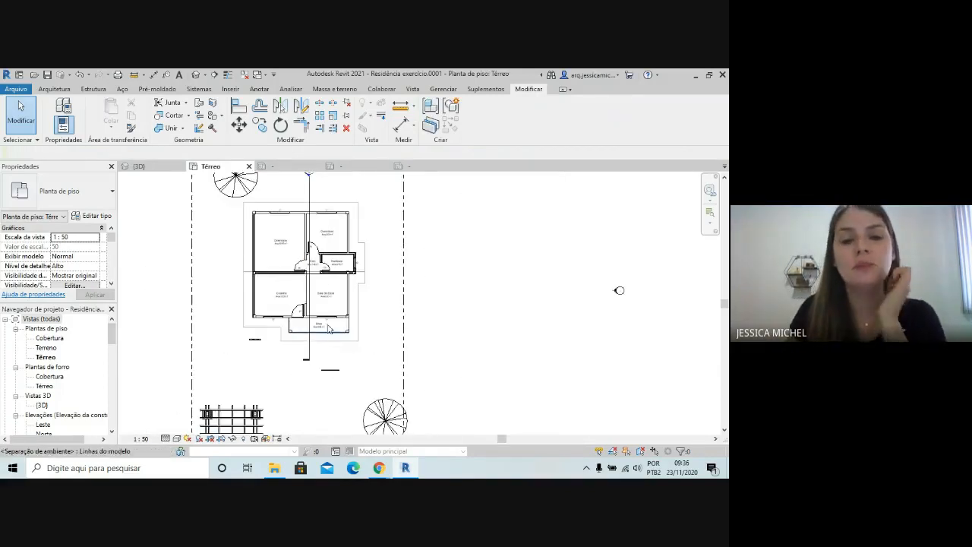
scroll(303, 206, "up", 2)
scroll(346, 207, "up", 1)
scroll(348, 211, "up", 1)
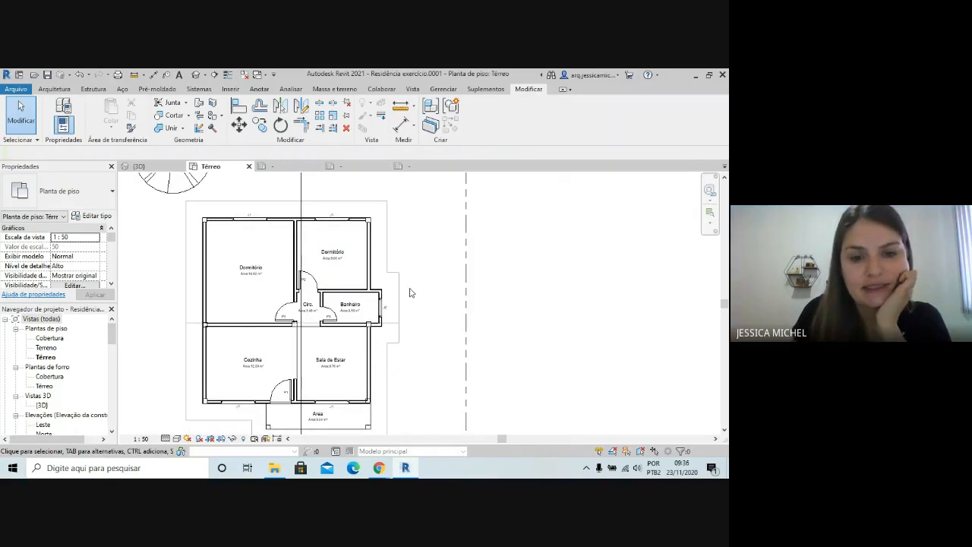
scroll(411, 296, "down", 1)
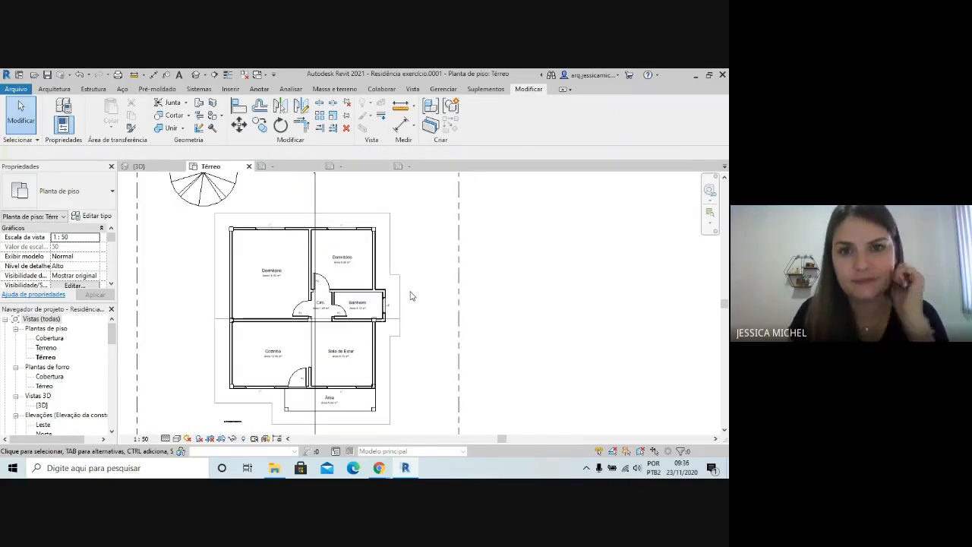
Start a new Janelas schedule, examine available fields such as Marca de tipo, and cancel the schedule
left_click(413, 90)
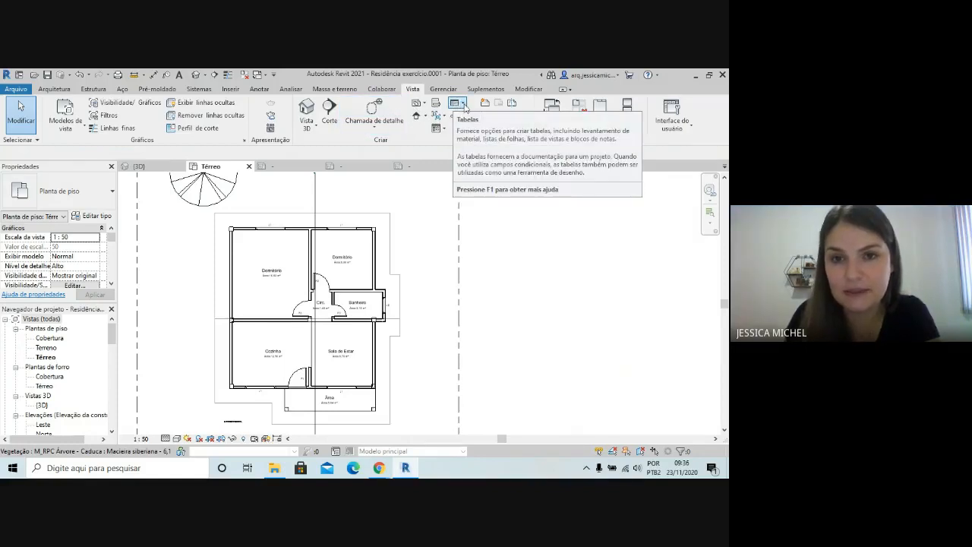
left_click(463, 104)
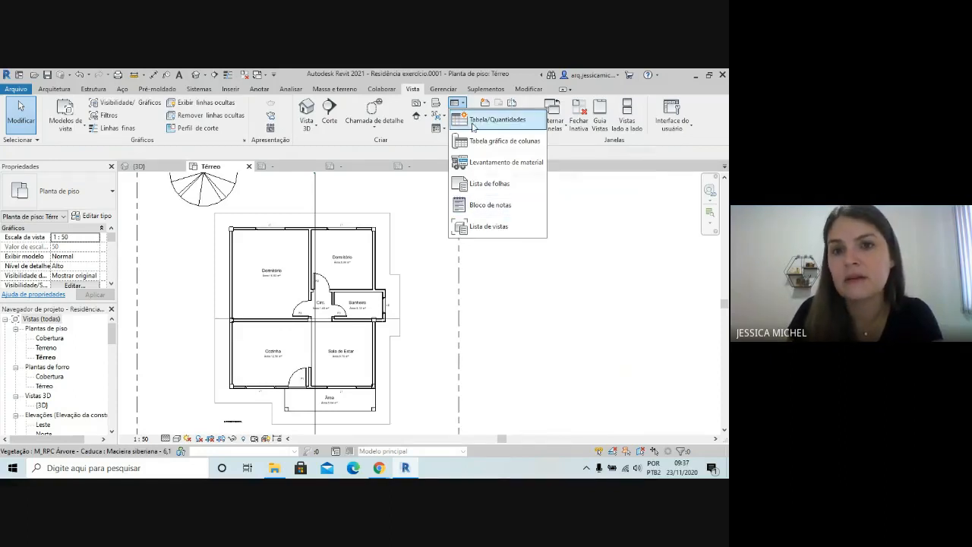
left_click(504, 124)
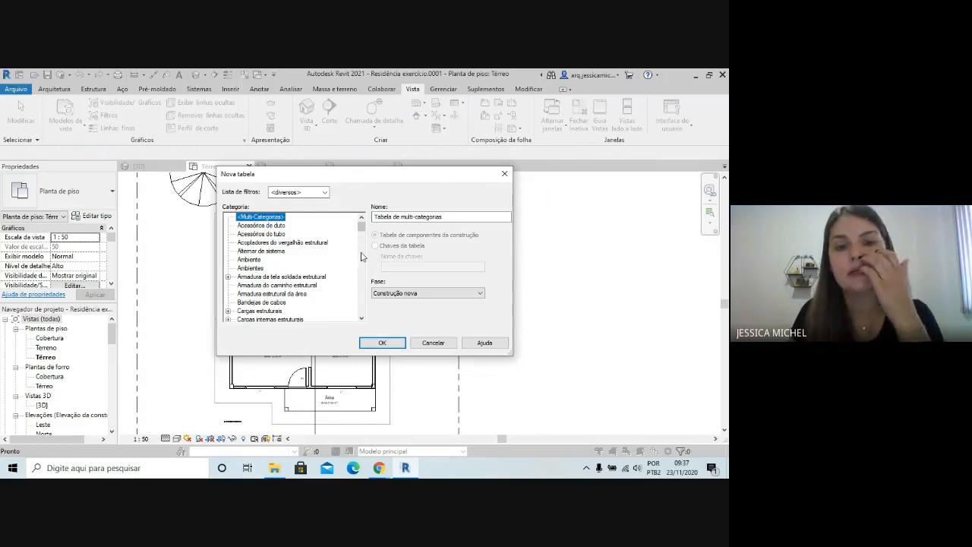
left_click(361, 256)
mouse_move(362, 257)
left_mouse_down()
mouse_move(363, 236)
mouse_move(361, 272)
left_mouse_up()
left_click(246, 259)
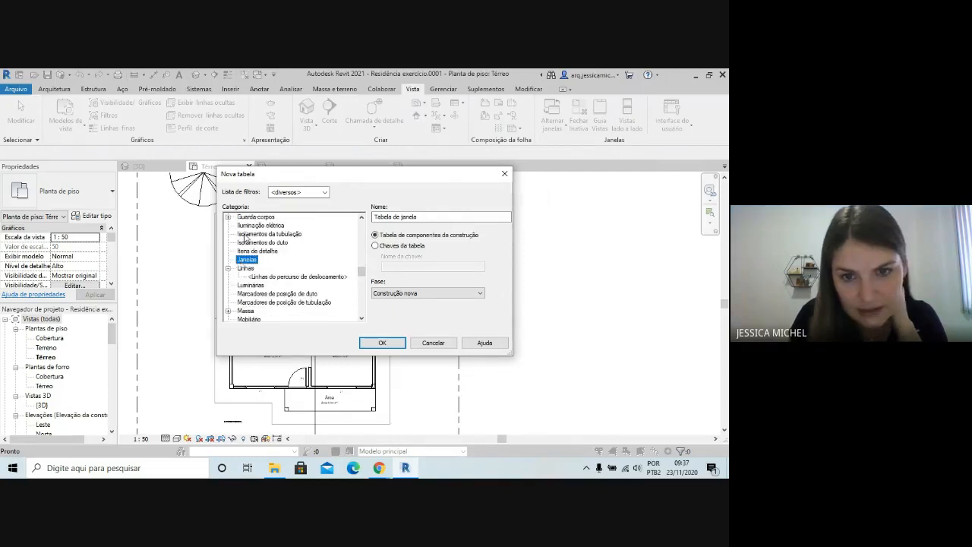
left_click(385, 345)
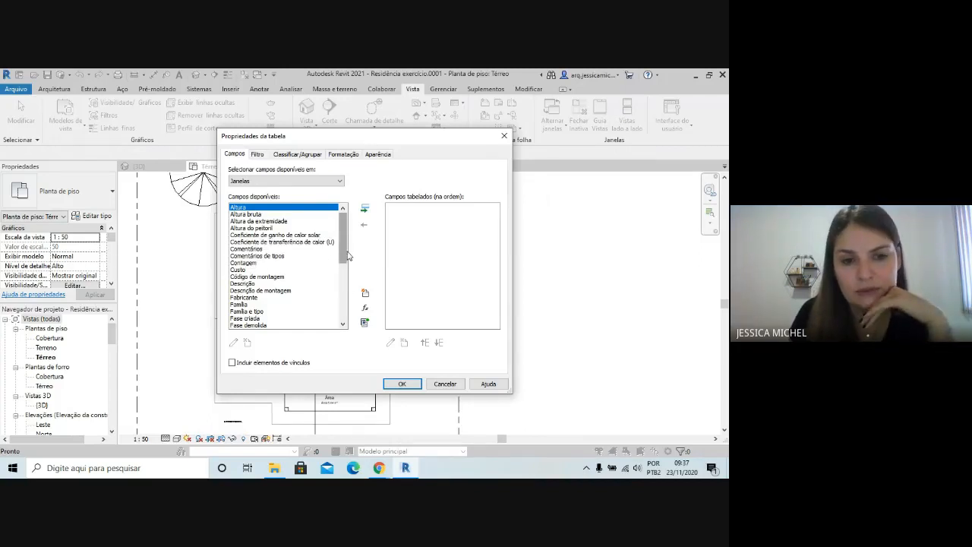
left_click_drag(346, 258, 341, 312)
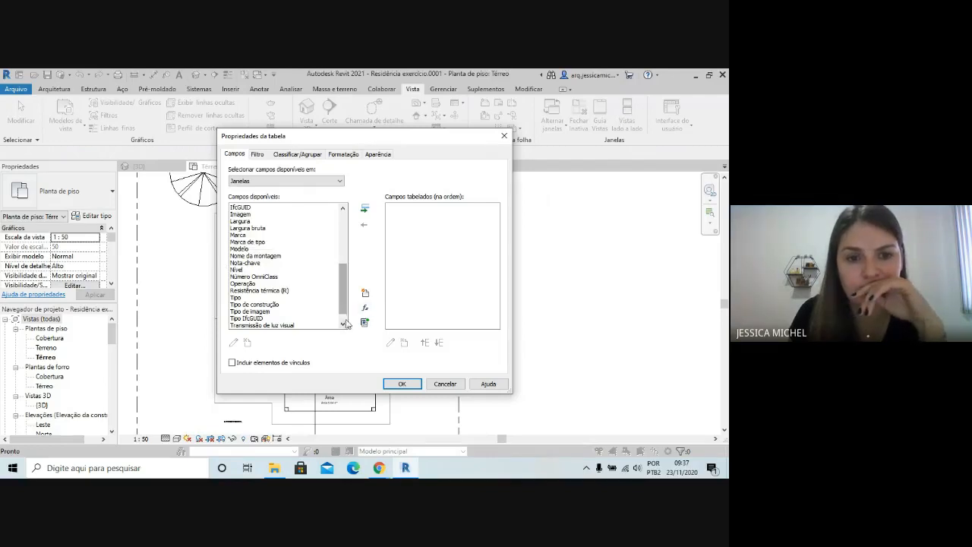
scroll(339, 317, "down", 1)
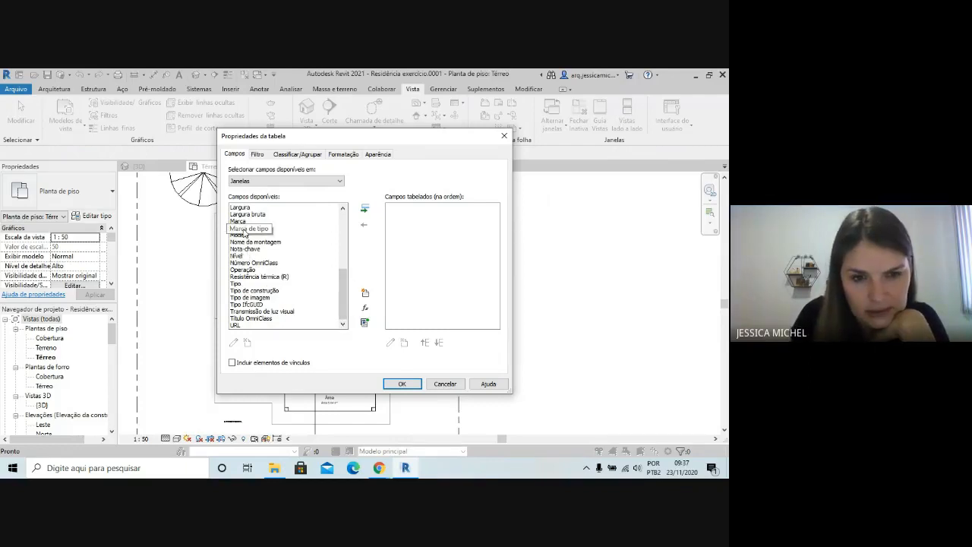
left_click(263, 230)
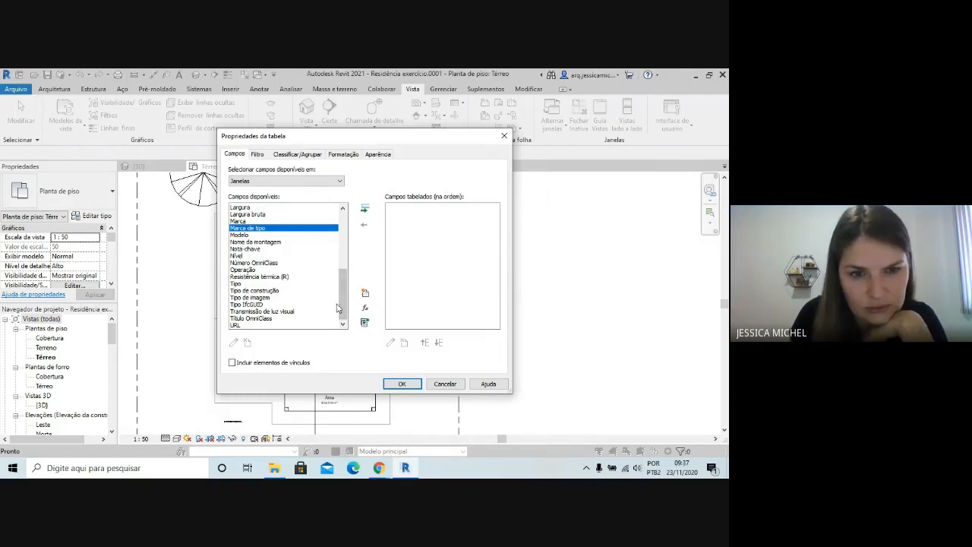
left_click(445, 384)
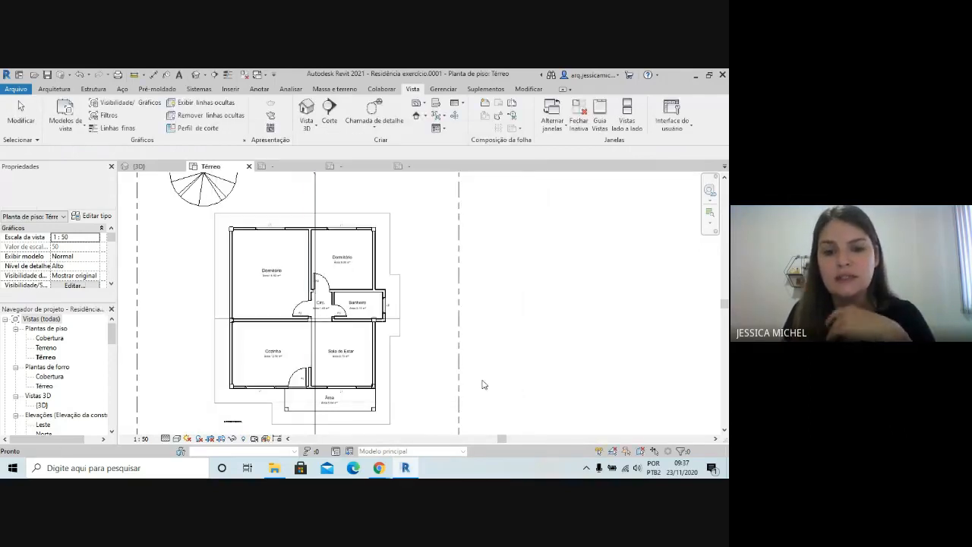
Open the window tag family from the Cozinha window tag and try loading it into Residência exercício.0001, replacing the existing version
scroll(258, 395, "up", 5)
left_click(265, 383)
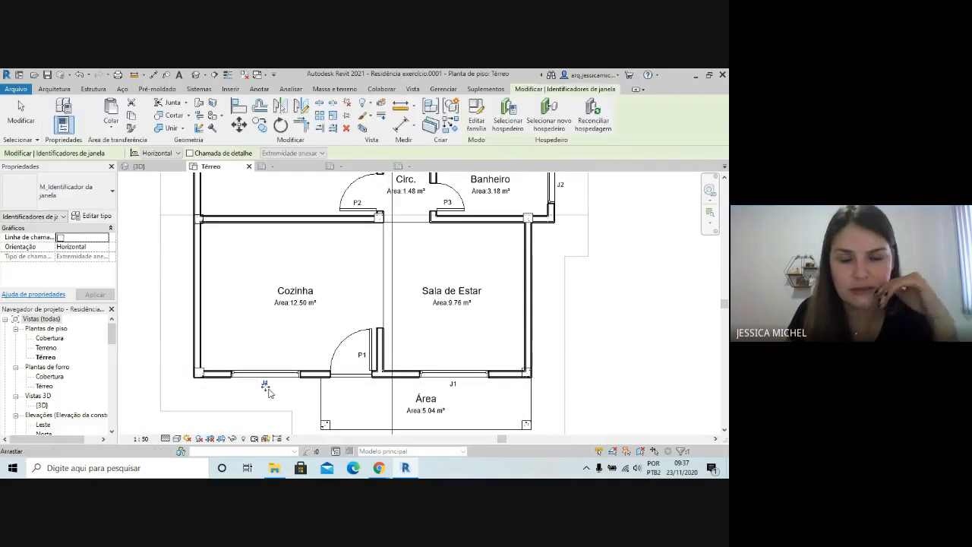
left_click(476, 115)
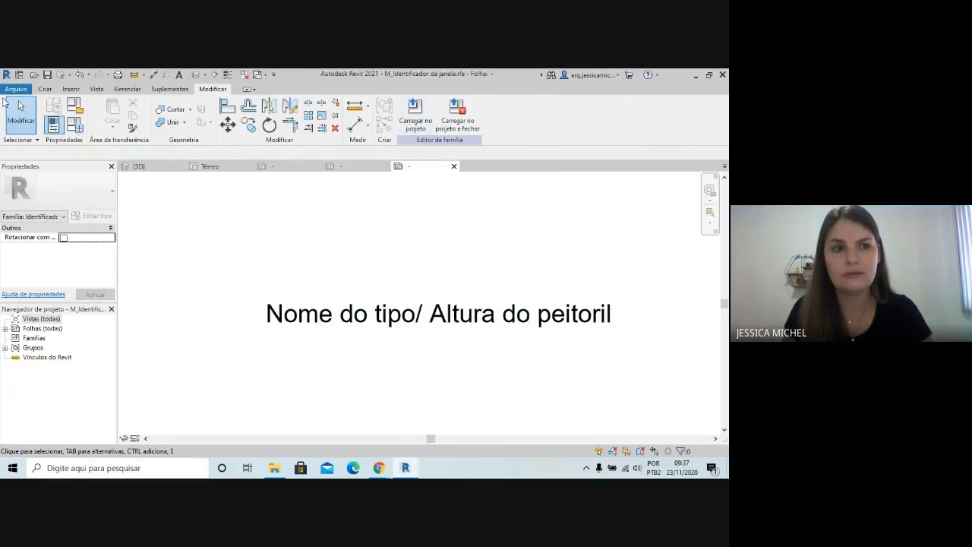
left_click(415, 118)
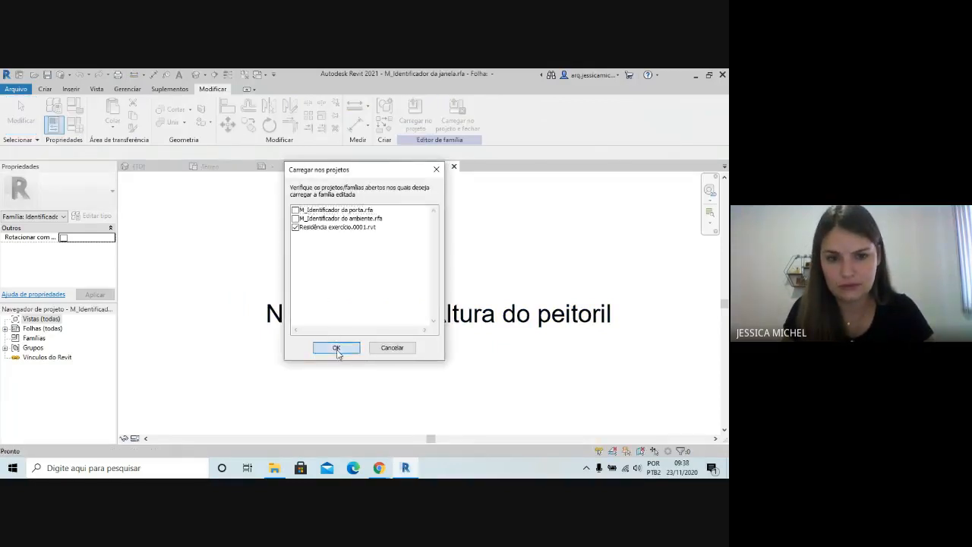
left_click(336, 346)
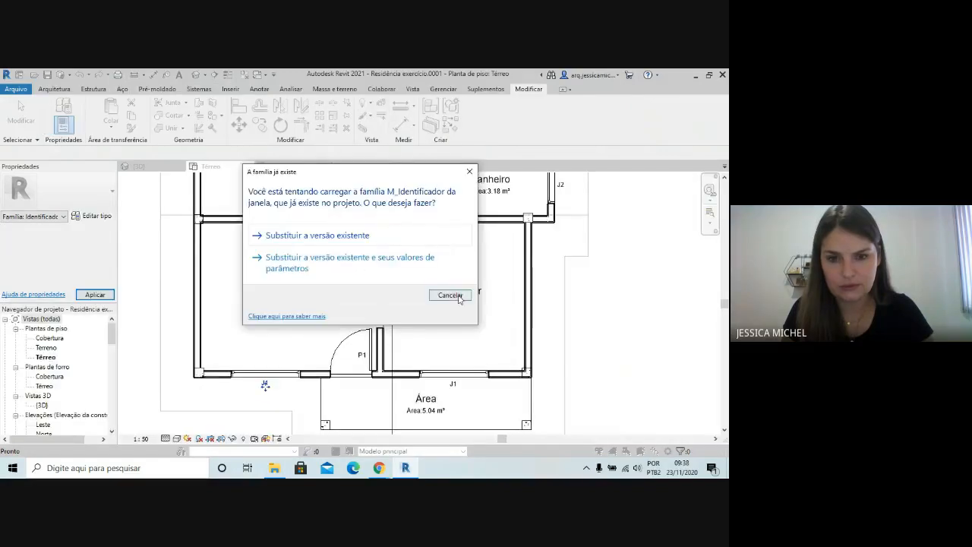
left_click(322, 237)
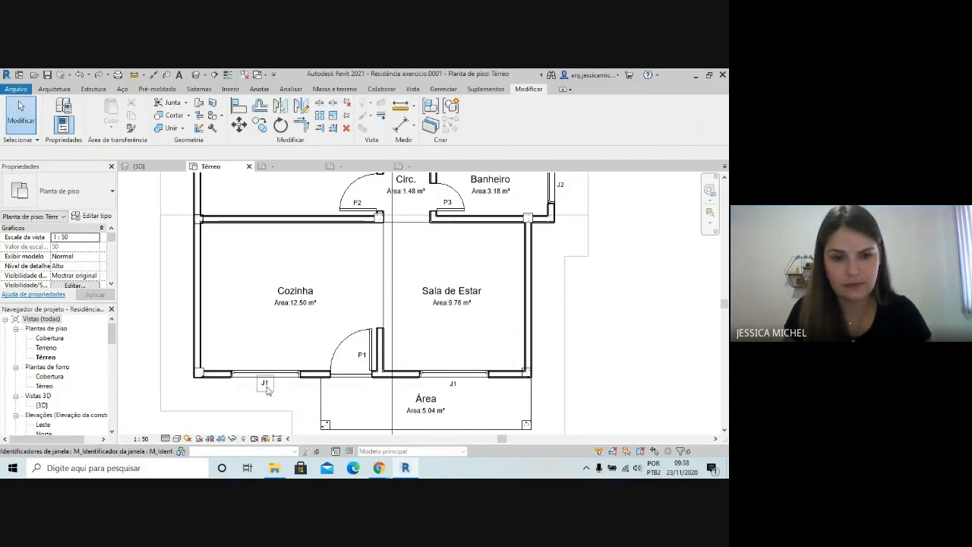
Open the window tag family from the Sala de Estar window tag and undo its label edits back to the 1t label
left_click(265, 387)
scroll(461, 414, "down", 1)
middle_click_drag(462, 414, 306, 391)
left_click(306, 392)
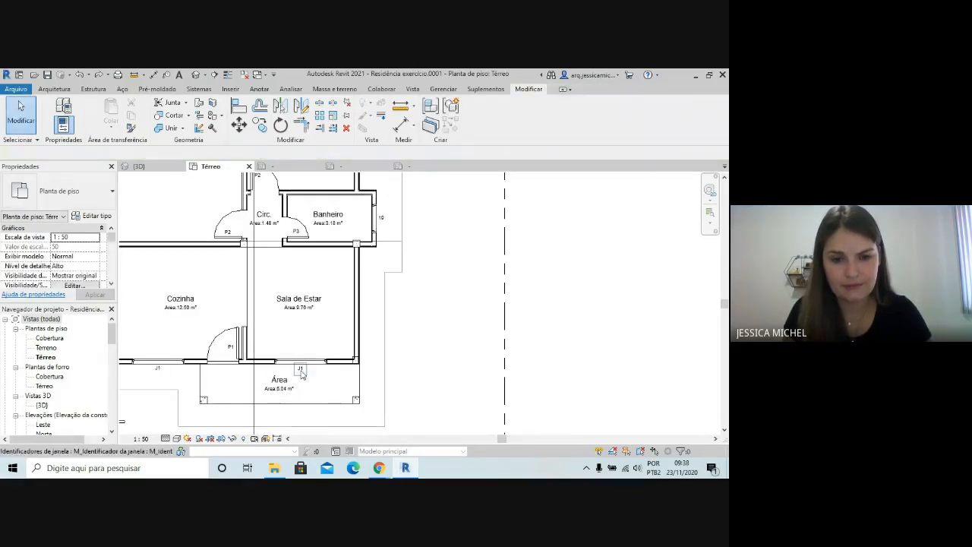
left_click(302, 370)
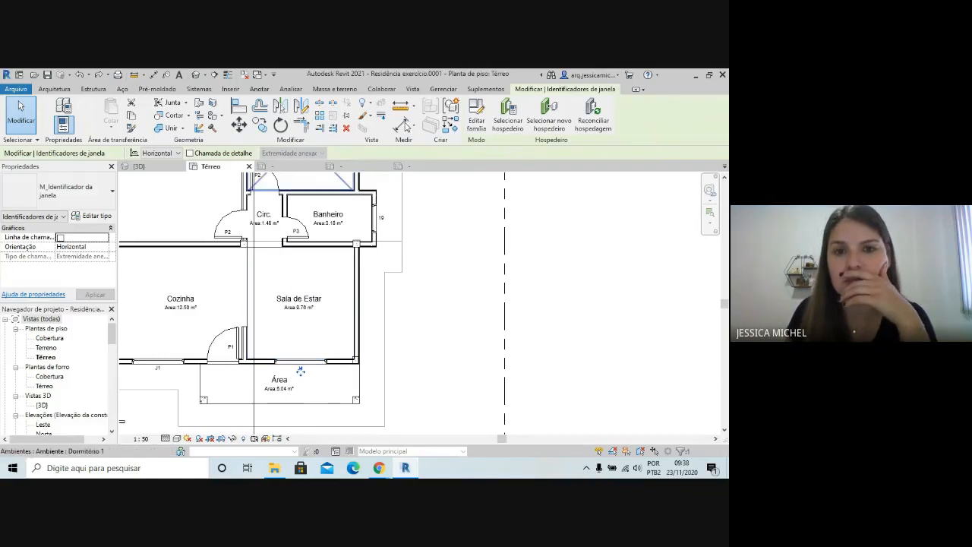
left_click(476, 119)
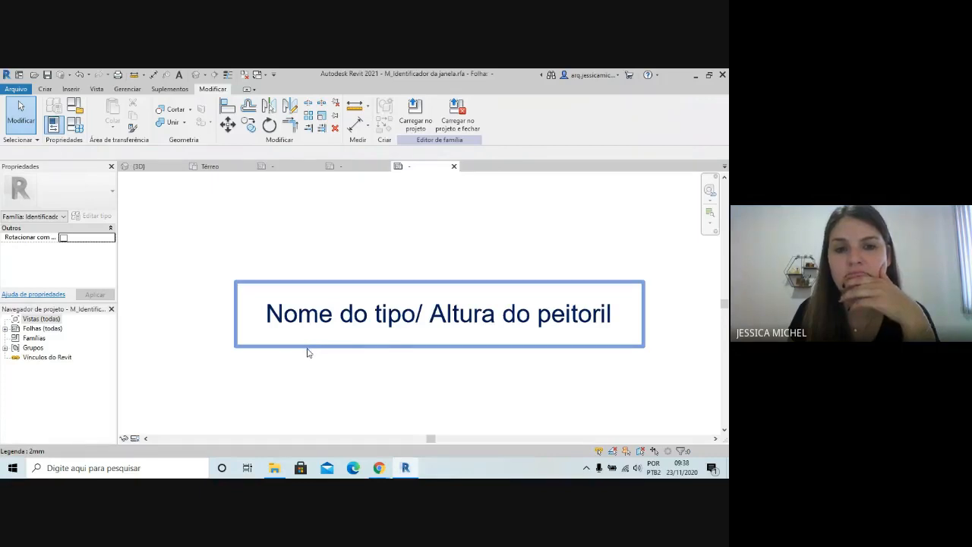
left_click(79, 75)
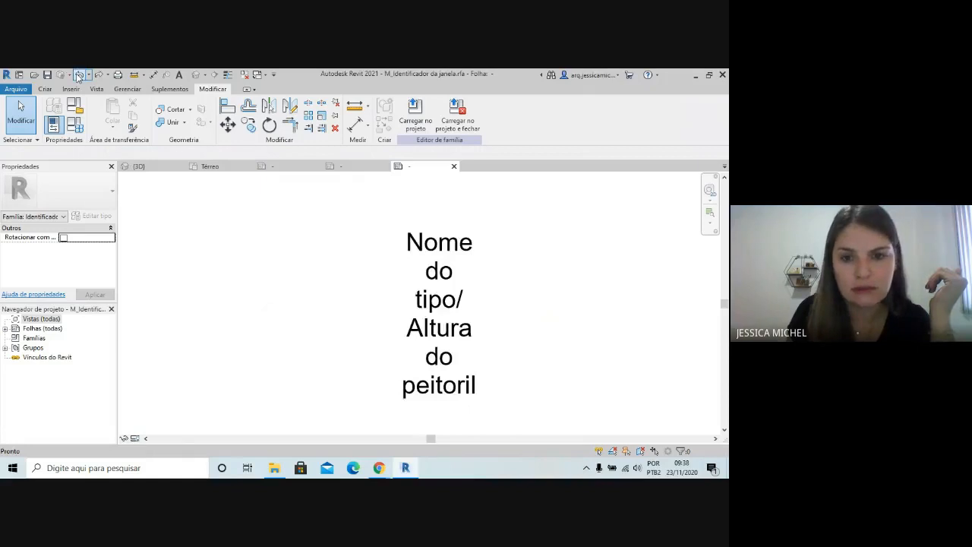
left_click(79, 76)
Check the label's Marca de tipo parameter and load the window tag family into Residência exercício.0001, replacing the existing version
left_click(412, 293)
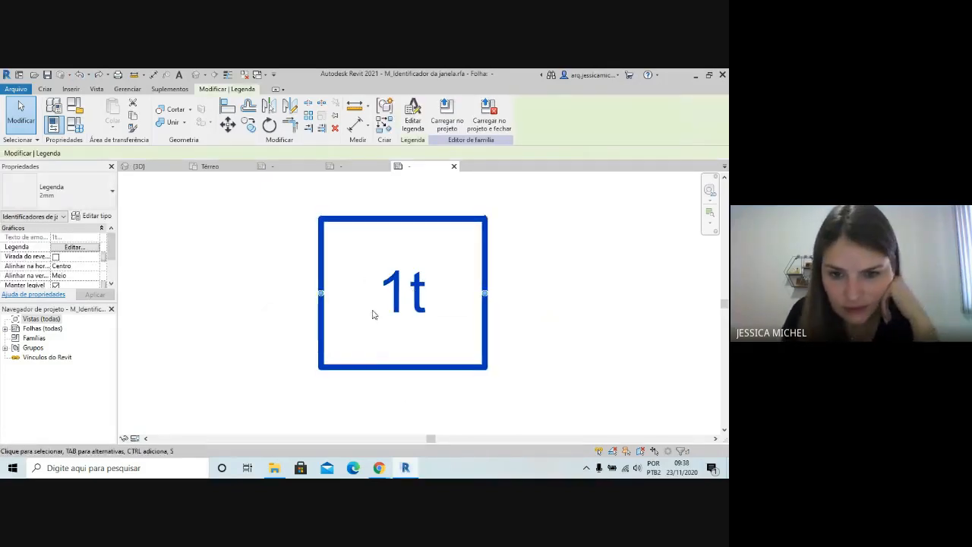
left_click(412, 114)
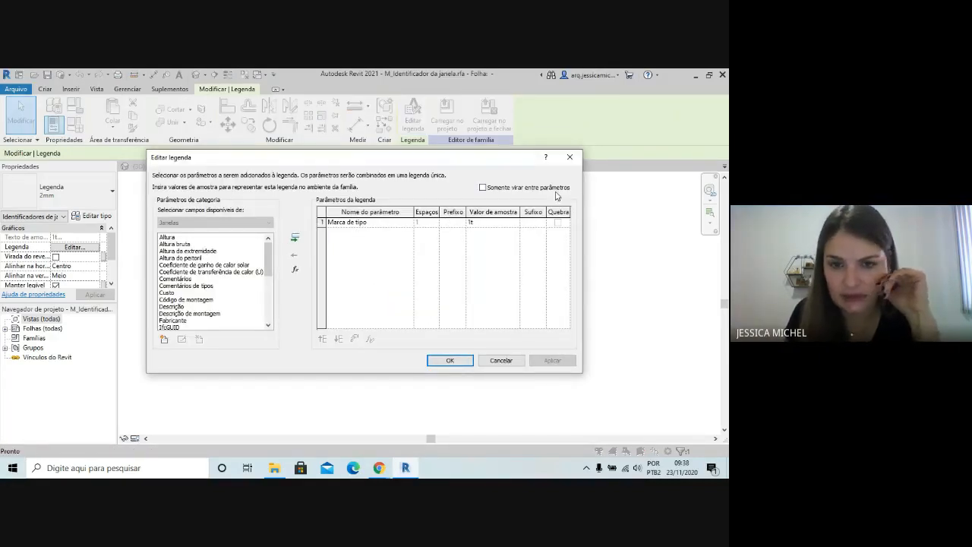
left_click(464, 360)
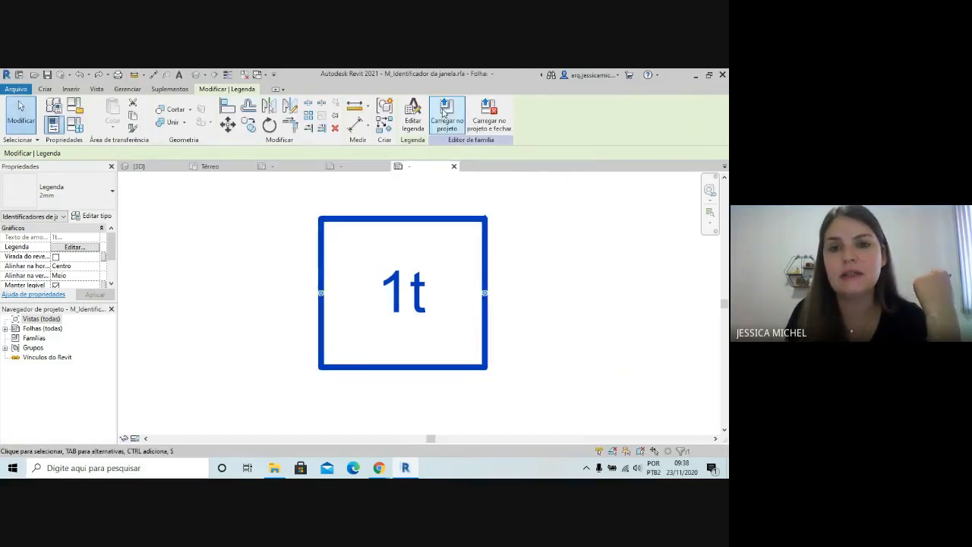
left_click(447, 115)
left_click(337, 347)
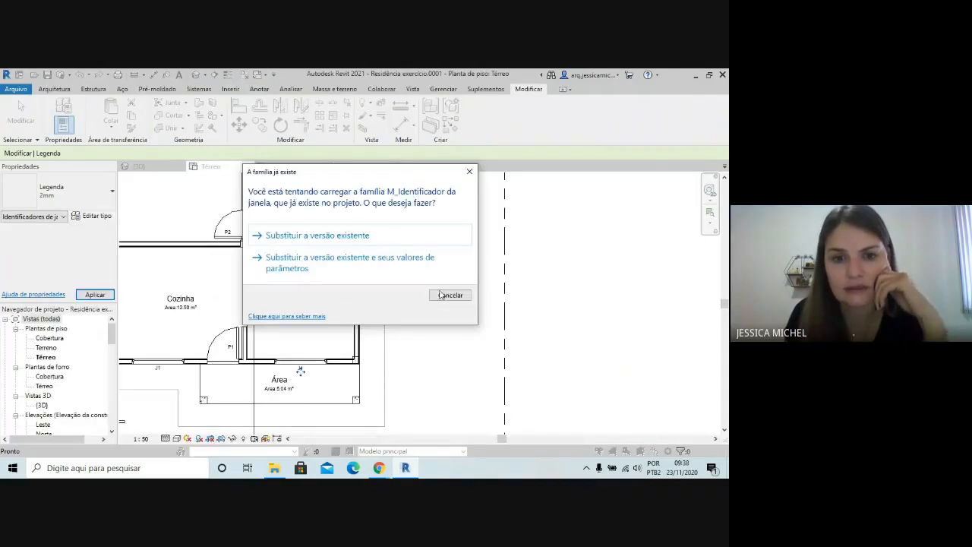
left_click(328, 235)
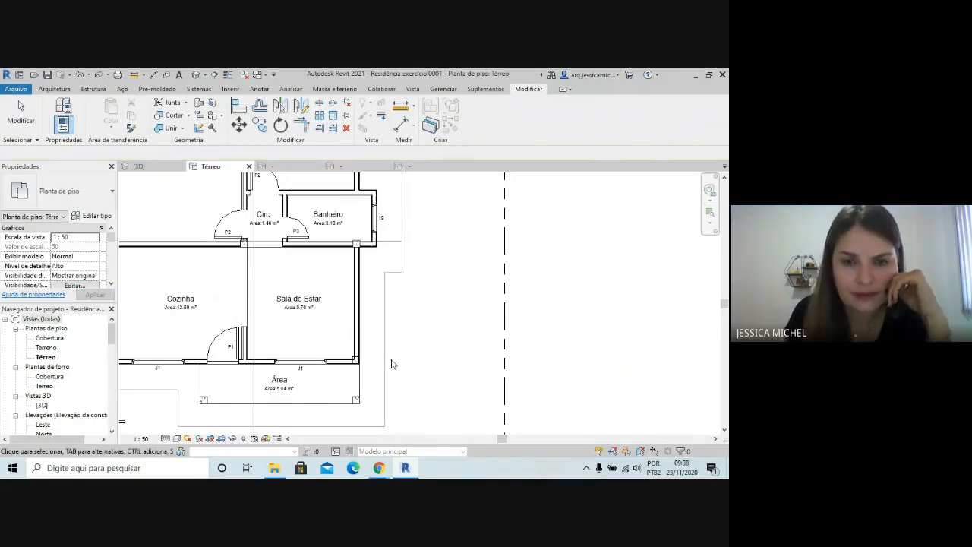
scroll(392, 363, "down", 2)
scroll(233, 372, "up", 2)
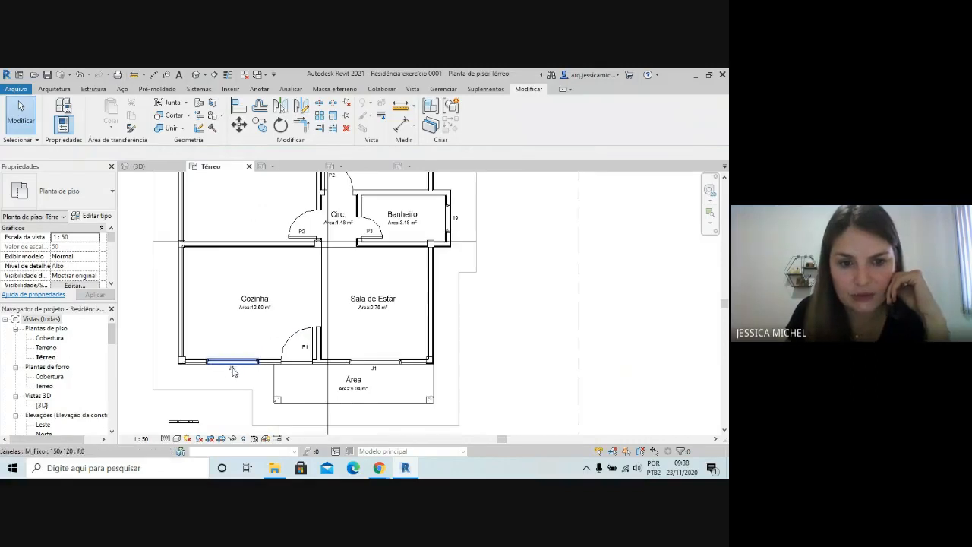
scroll(461, 369, "down", 2)
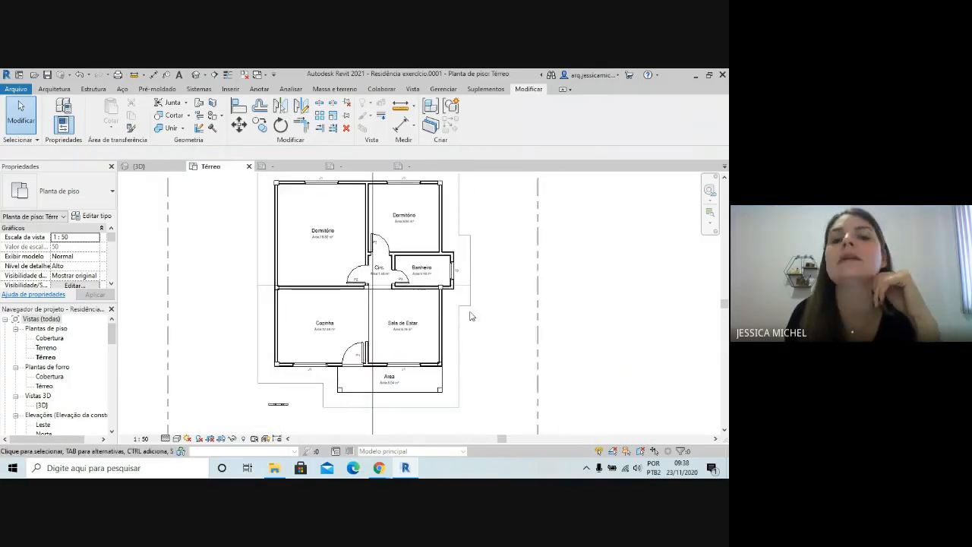
scroll(450, 328, "up", 1)
scroll(317, 386, "up", 2)
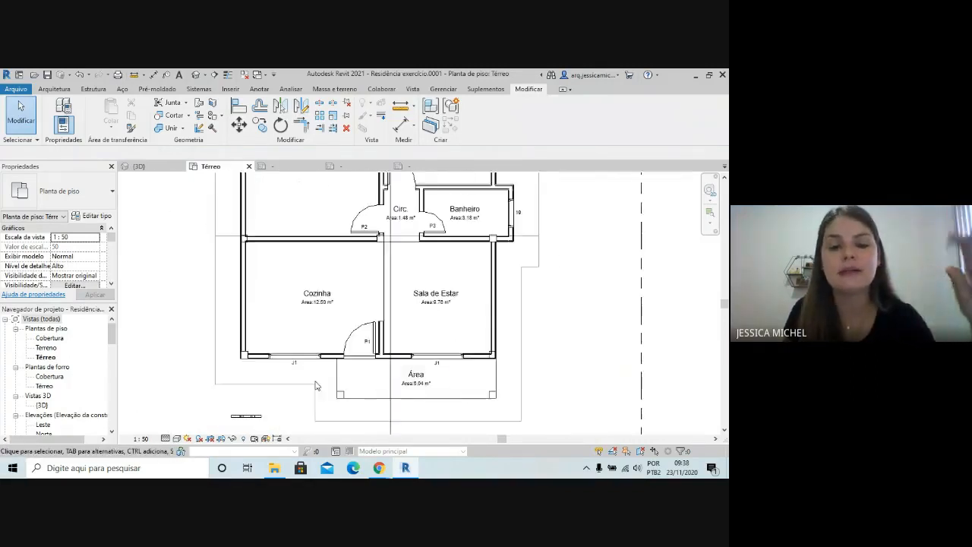
scroll(304, 372, "up", 1)
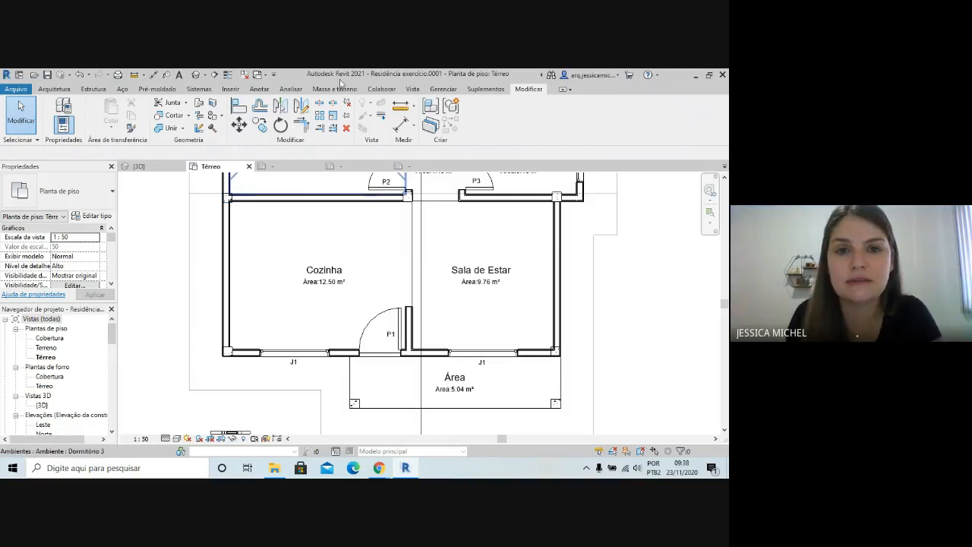
Start a new building component schedule for the Janelas category in the Construção nova phase
left_click(412, 89)
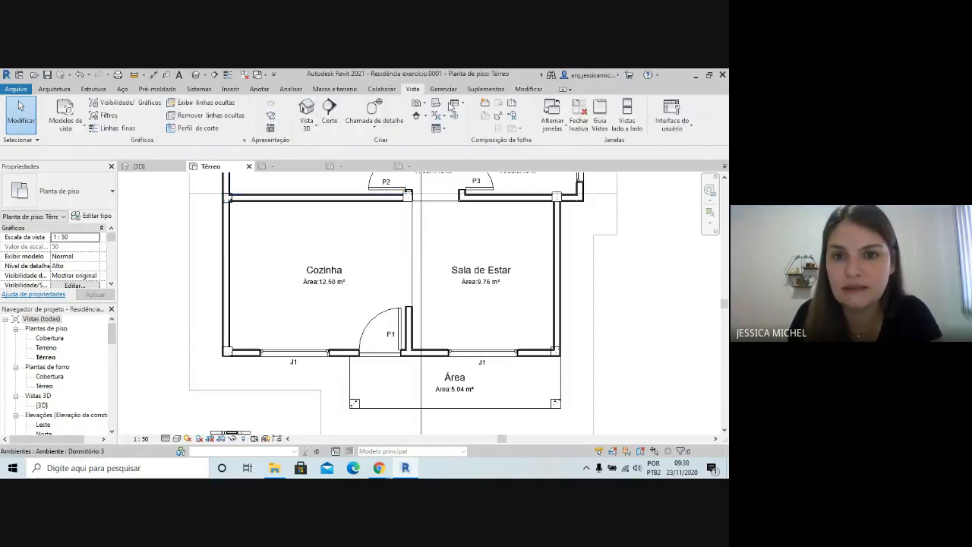
left_click(462, 104)
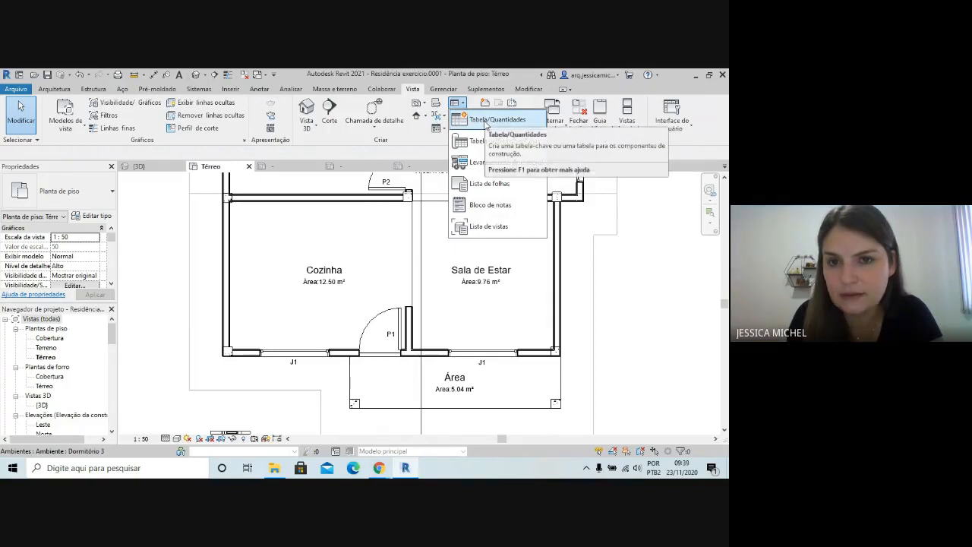
left_click(486, 122)
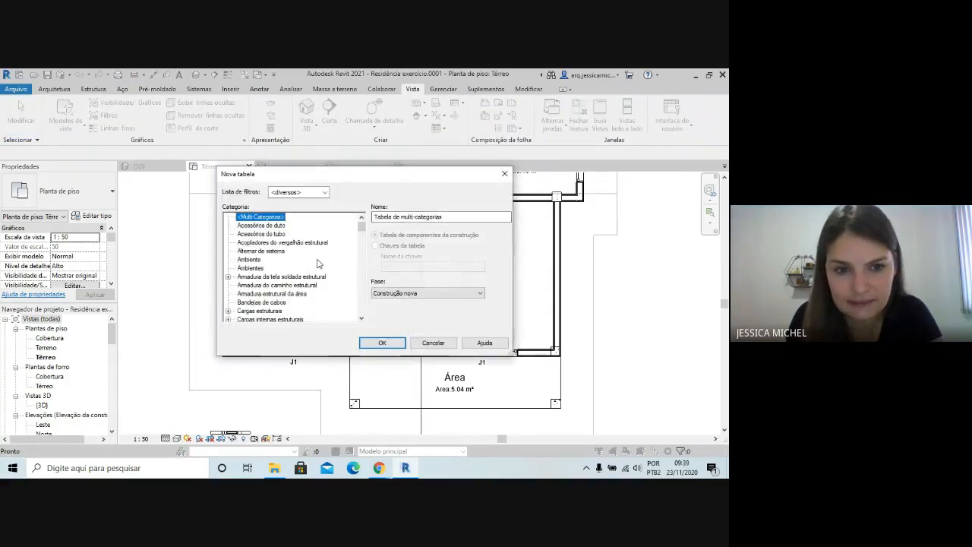
scroll(254, 281, "down", 4)
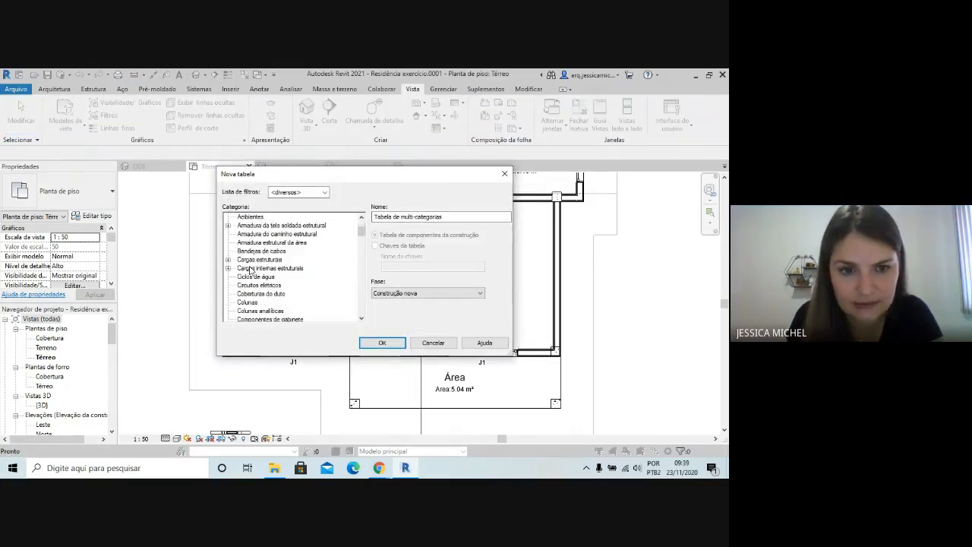
scroll(251, 297, "down", 6)
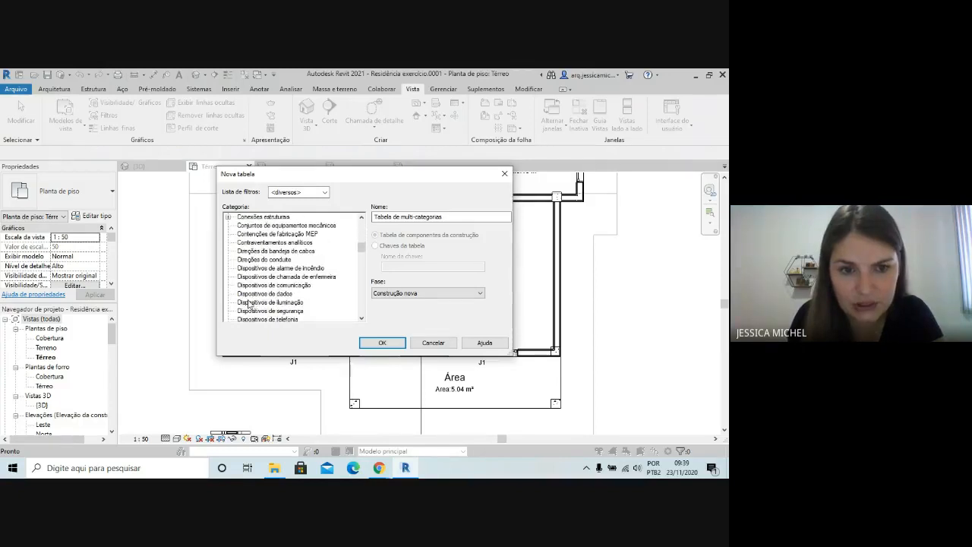
scroll(247, 306, "down", 9)
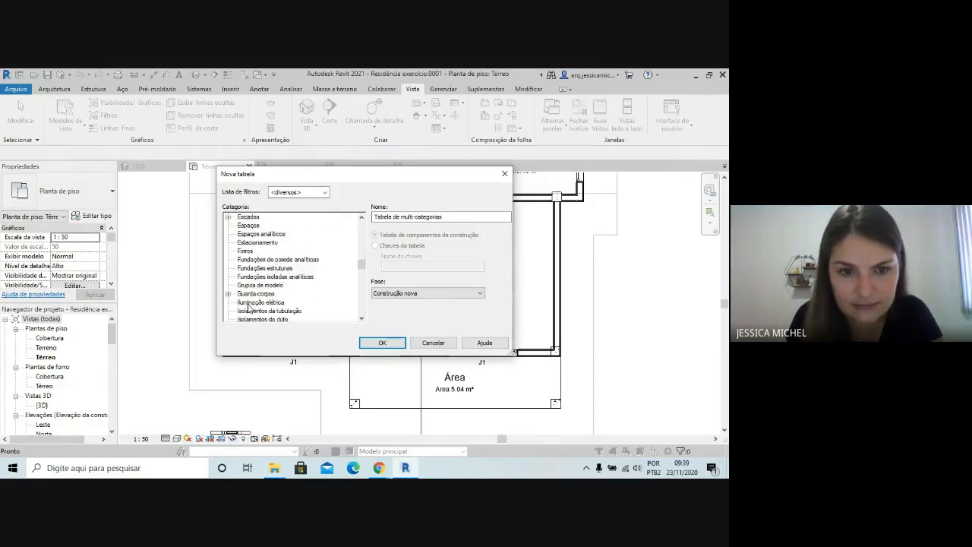
left_click(247, 277)
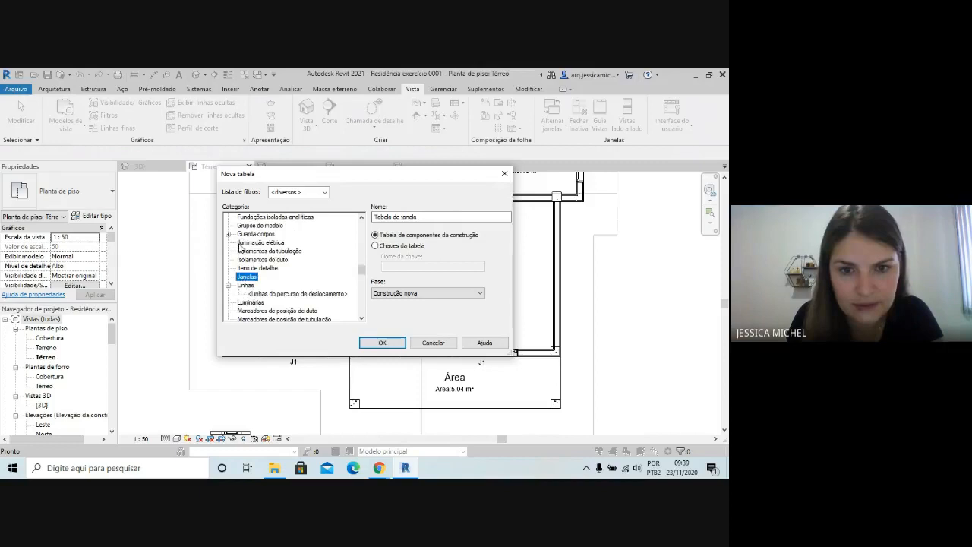
left_click(383, 342)
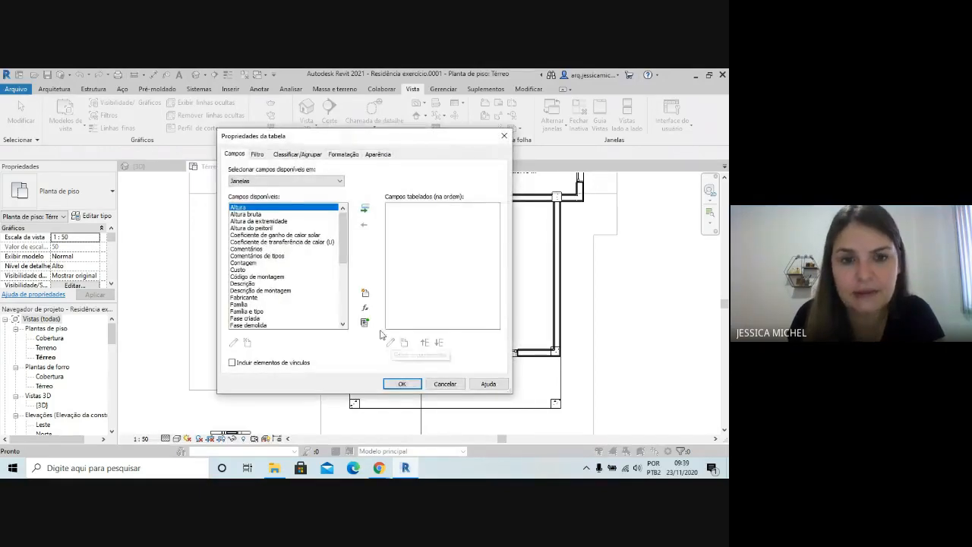
Add the Marca de tipo and Altura fields to the window schedule
left_click_drag(343, 242, 342, 278)
scroll(268, 262, "down", 1)
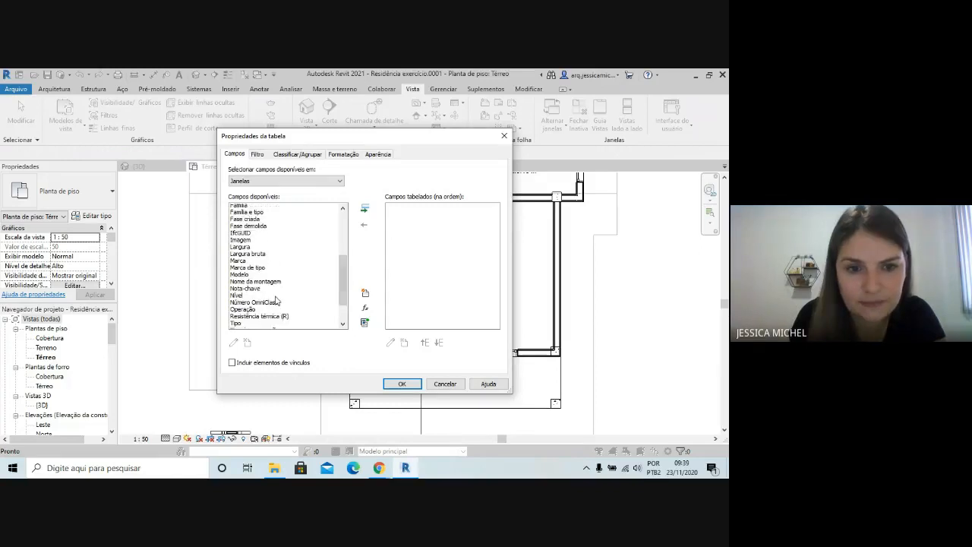
left_click(244, 263)
left_click(366, 210)
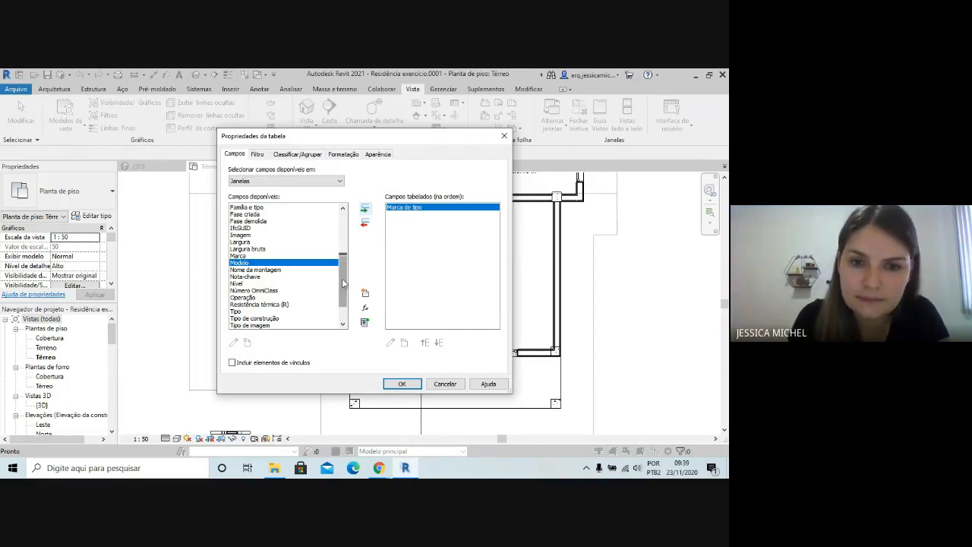
left_click_drag(343, 283, 343, 240)
left_click(245, 208)
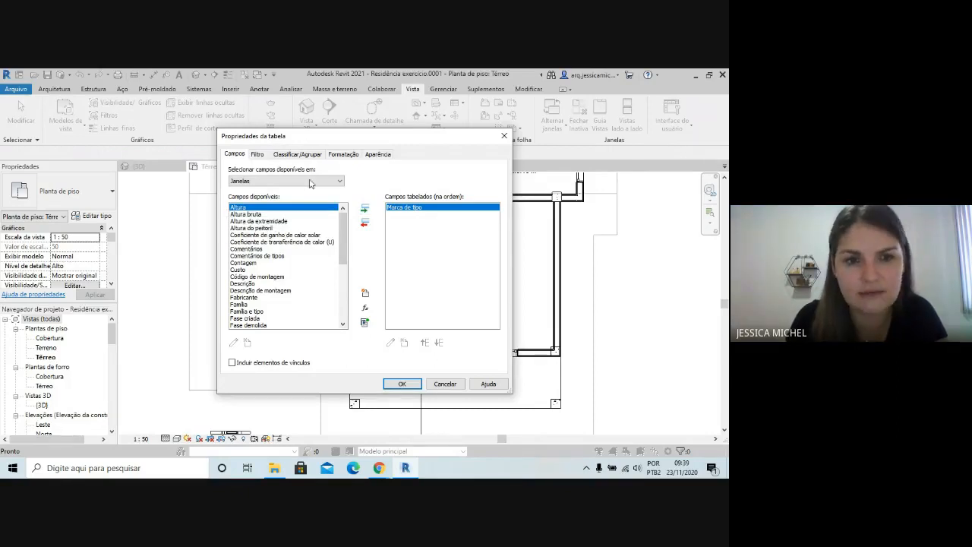
left_click(365, 207)
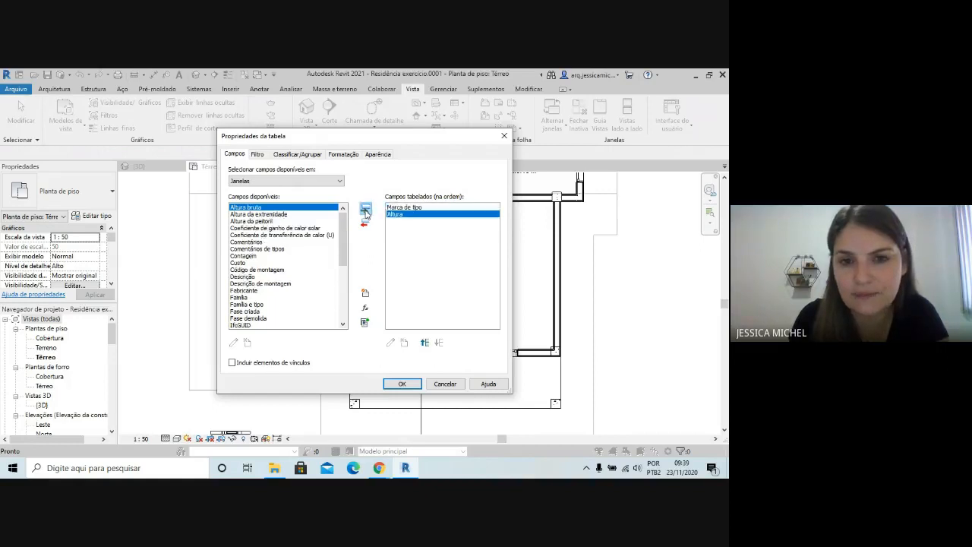
Add the Largura field after Altura in the window schedule
left_click_drag(337, 228, 339, 265)
left_click(319, 256)
left_click(336, 242)
left_click(258, 270)
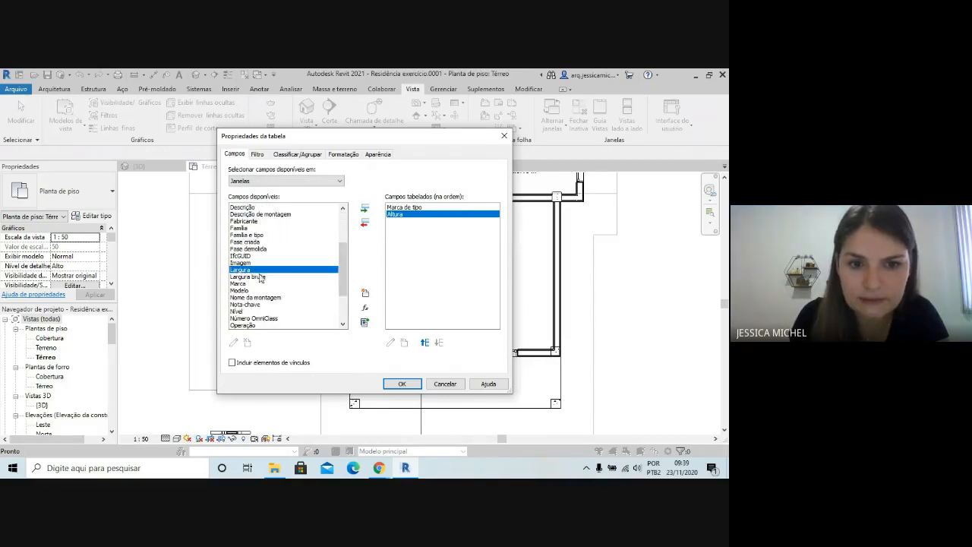
left_click(364, 208)
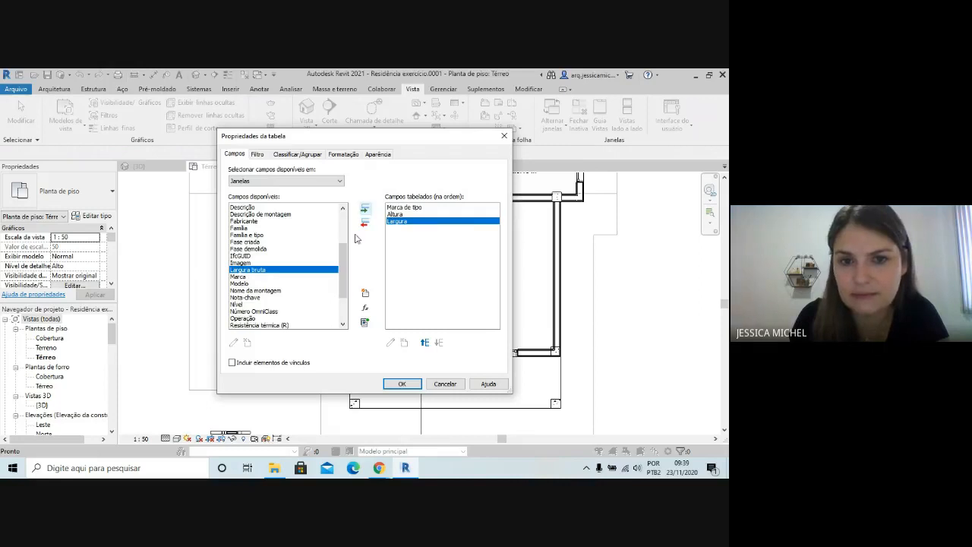
Add the Altura do peitoril field after Largura and create the window schedule
left_click_drag(345, 278, 344, 247)
left_click(233, 228)
left_click(237, 221)
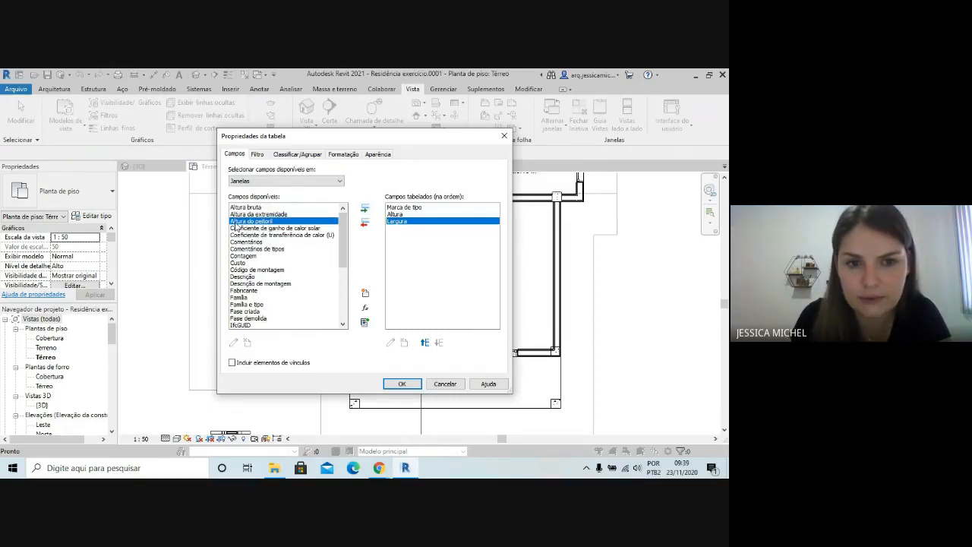
left_click(364, 208)
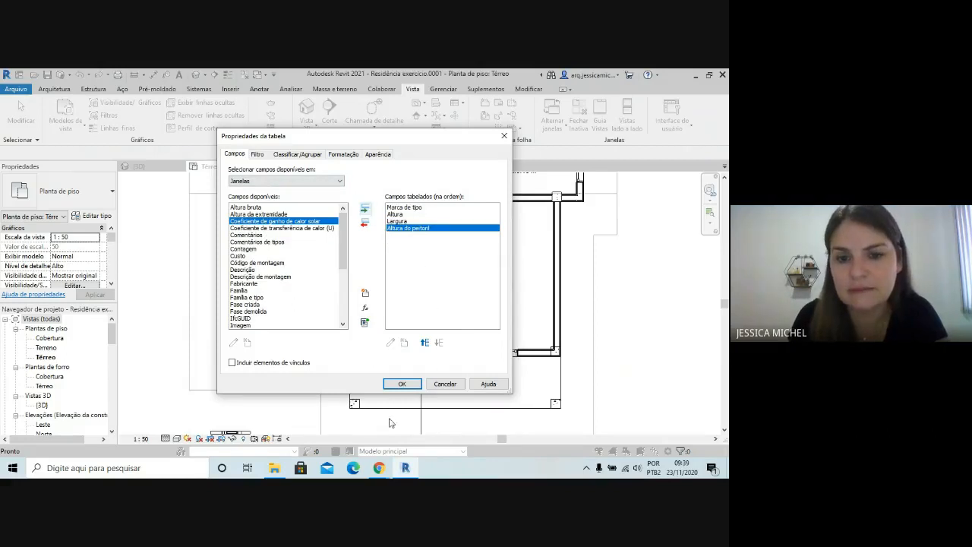
left_click(399, 384)
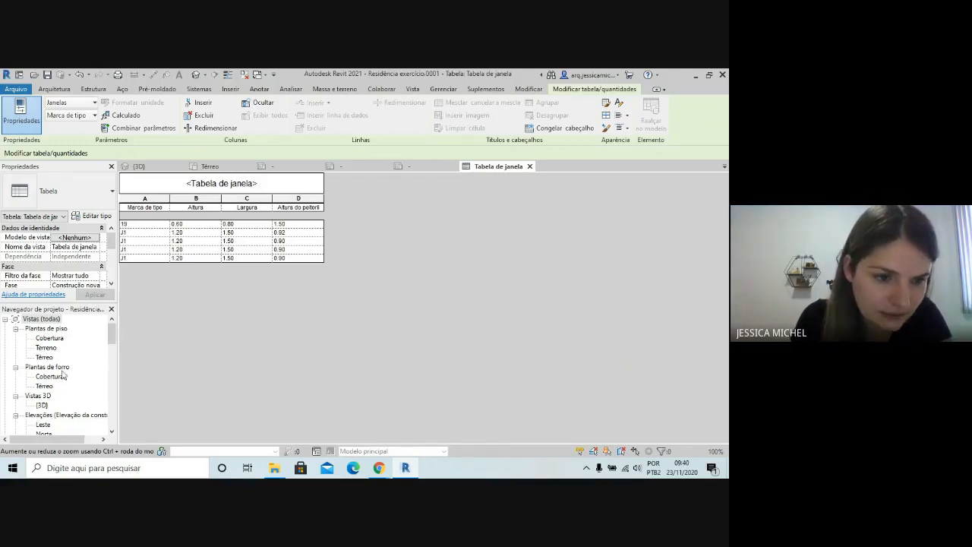
In the Térreo floor plan, change the Banheiro window's type mark to J2 through its tag and accept the type parameter change
double_click(44, 357)
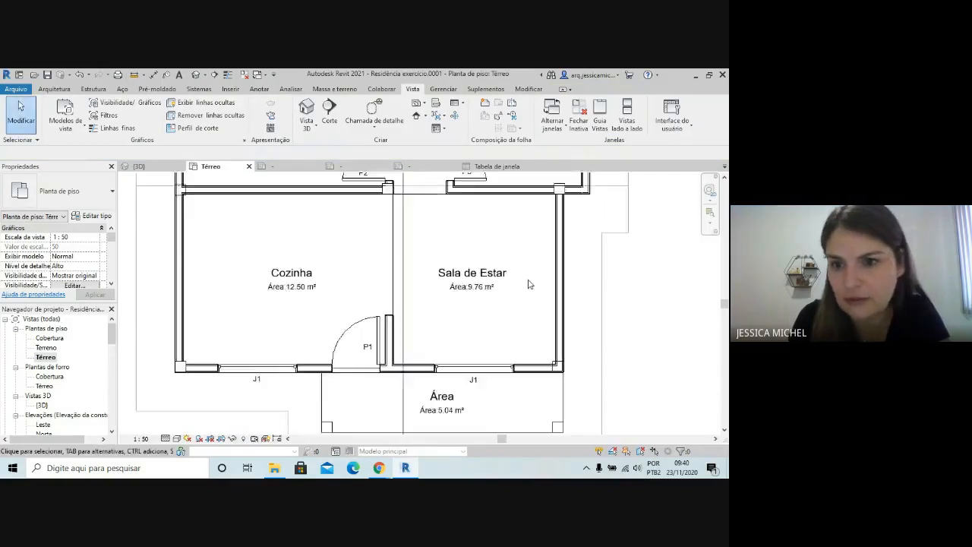
scroll(547, 228, "up", 3)
left_click(554, 220)
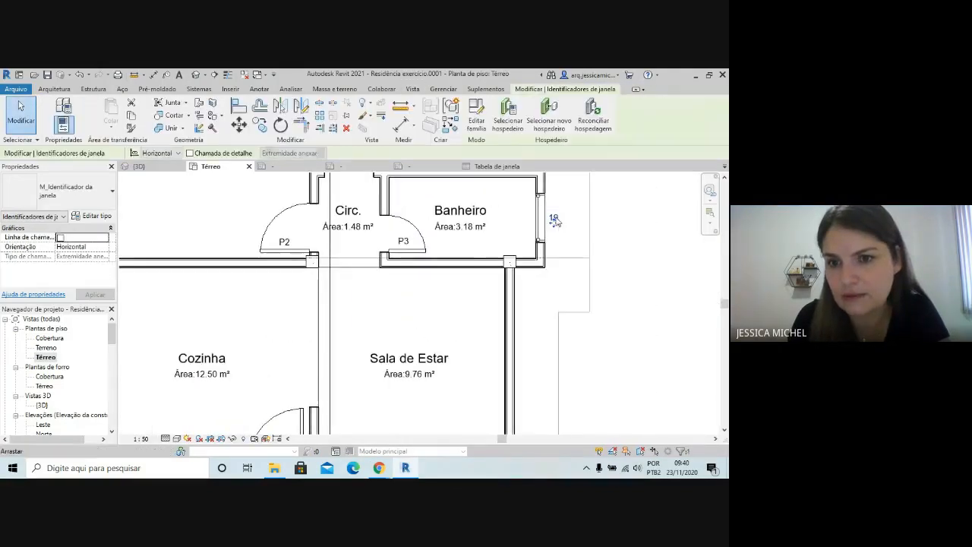
scroll(553, 223, "down", 2)
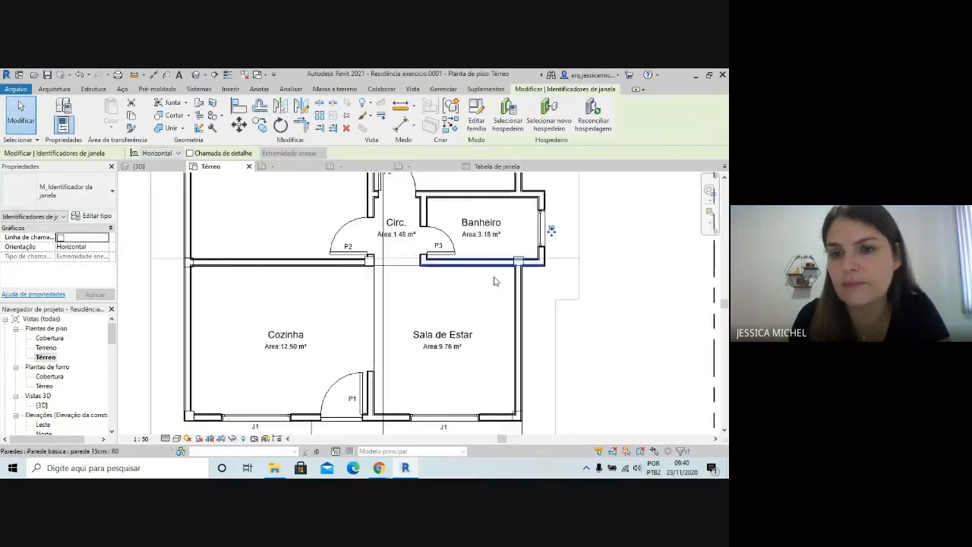
scroll(619, 255, "up", 2)
left_click(598, 257)
scroll(508, 226, "up", 2)
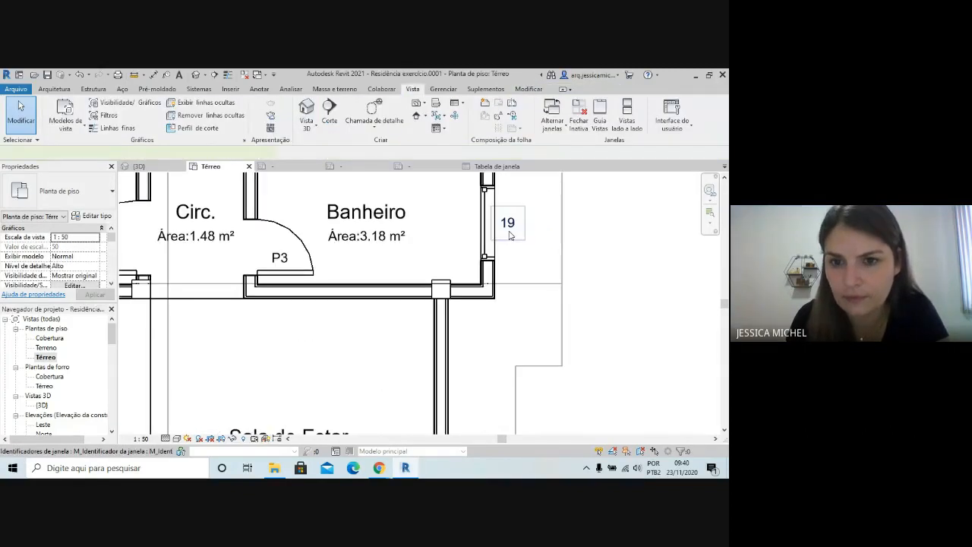
double_click(507, 222)
type("J")
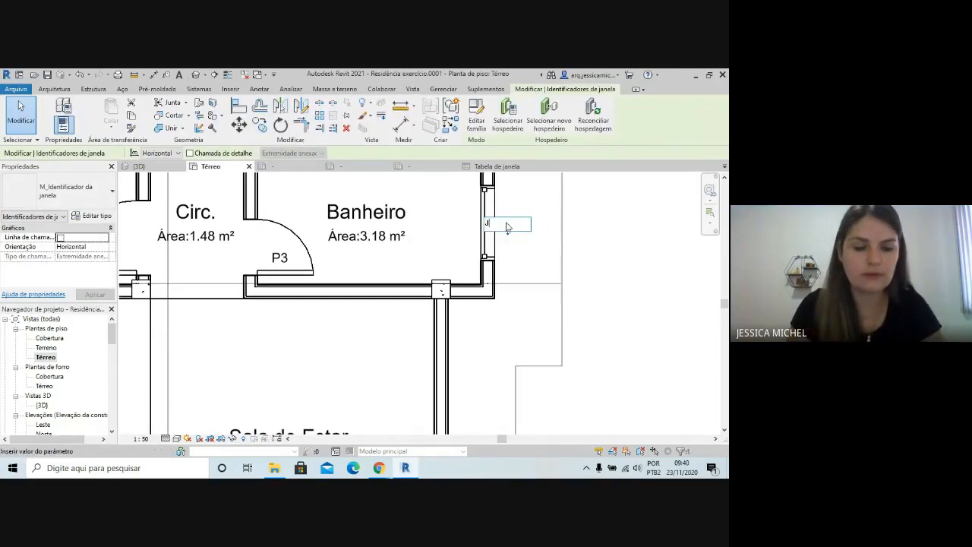
type("2")
left_click(656, 244)
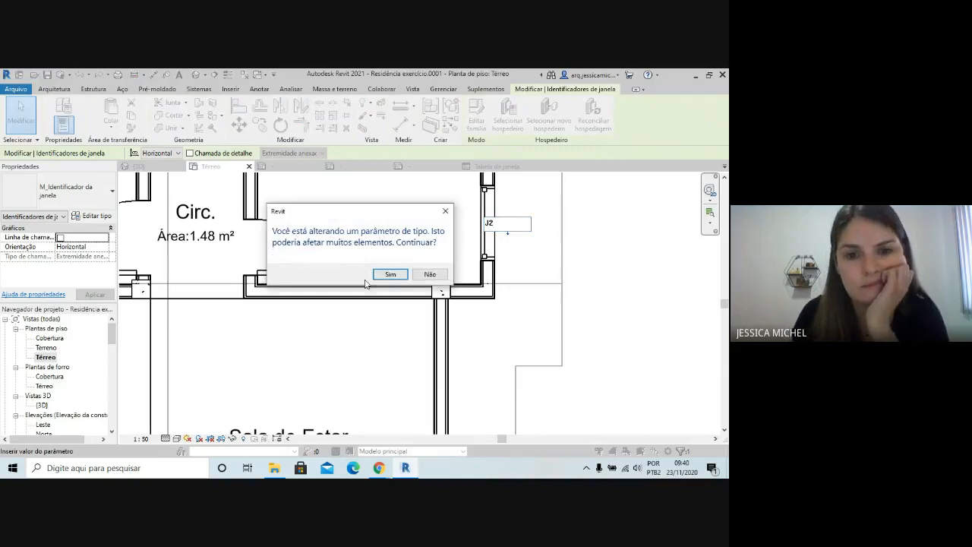
left_click(388, 275)
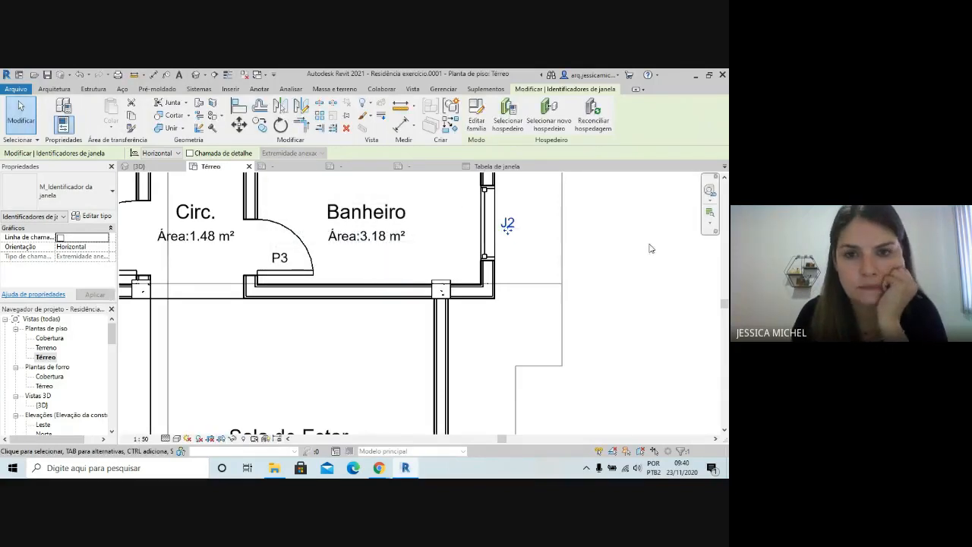
left_click(588, 247)
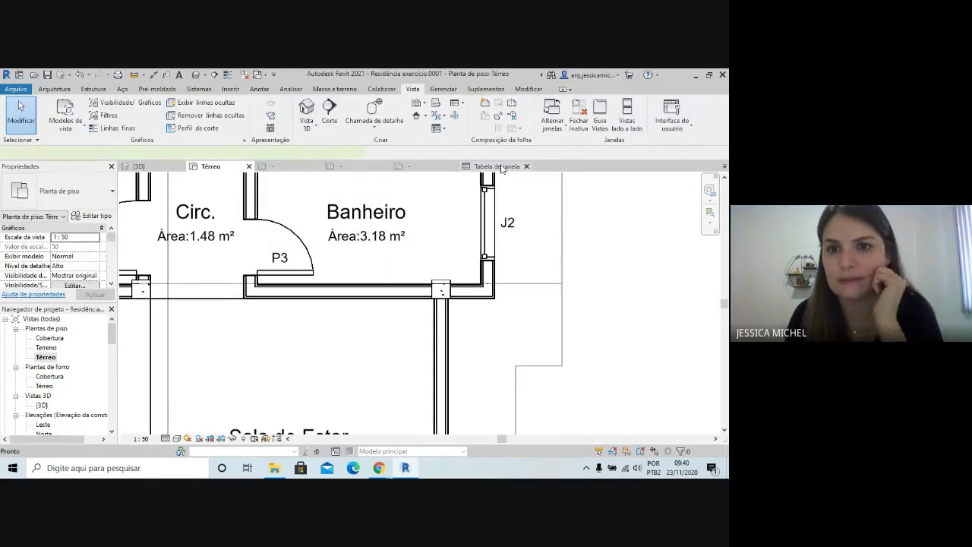
Return to the Tabela de janela schedule and check the Marca de tipo of the Banheiro window's row
left_click(497, 166)
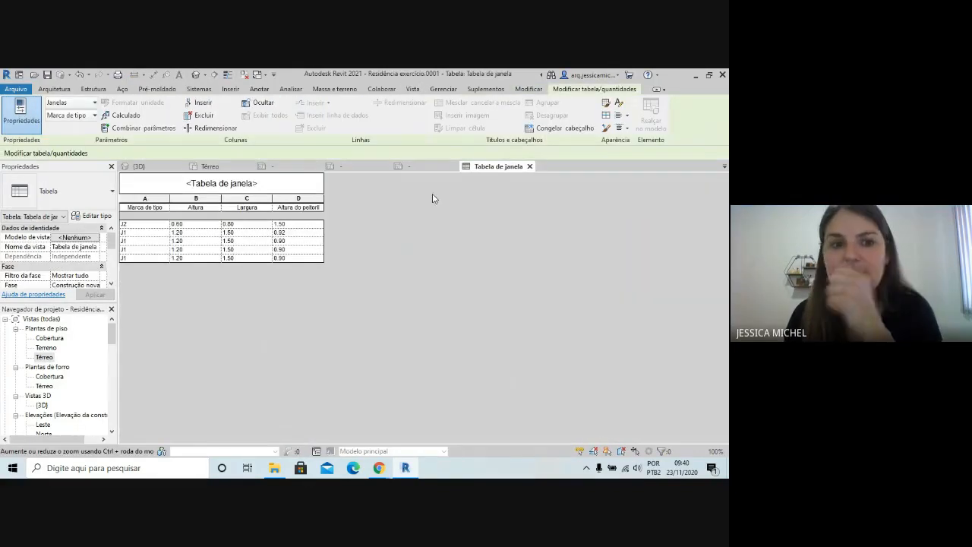
left_click(125, 225)
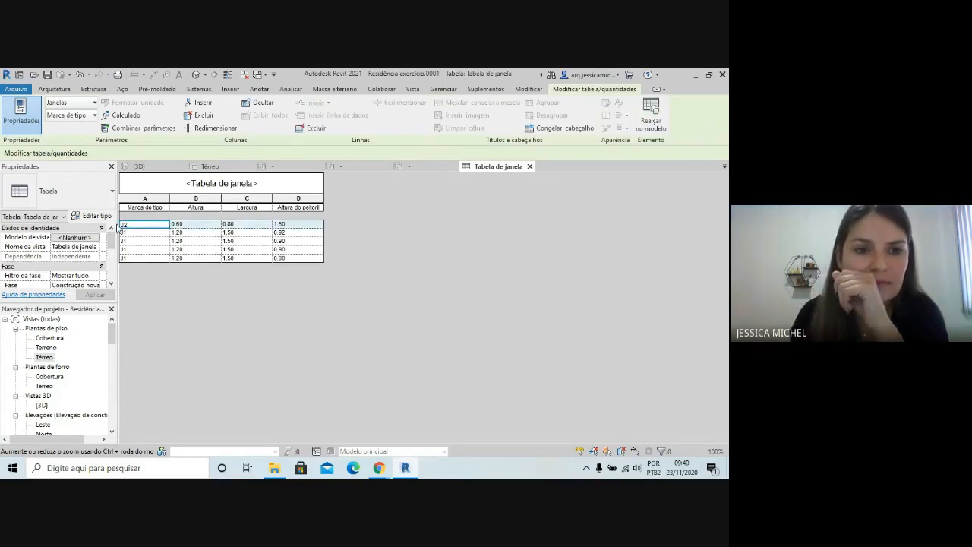
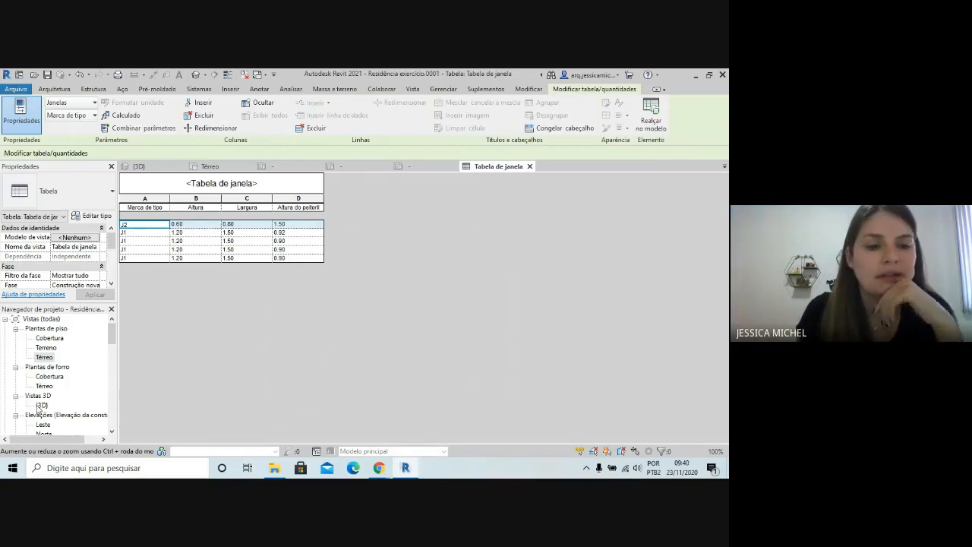
Return to the Térreo floor plan, deselect the Banheiro window and bring the whole house into view
double_click(44, 357)
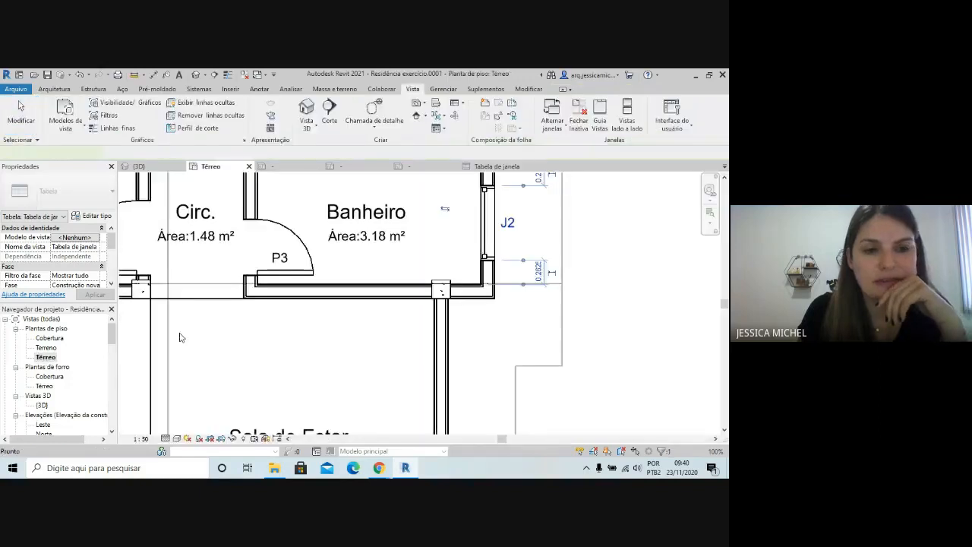
left_click(520, 262)
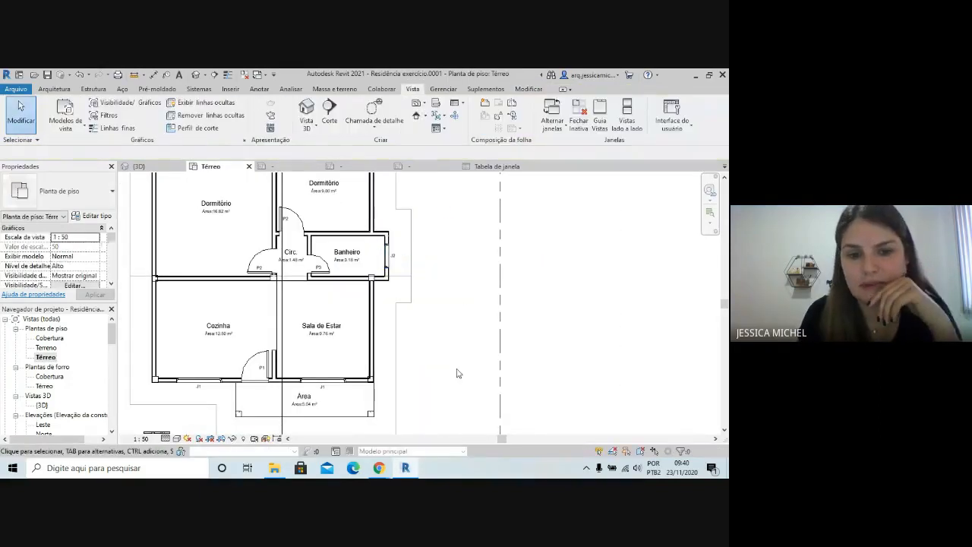
scroll(270, 355, "up", 4)
scroll(270, 355, "down", 4)
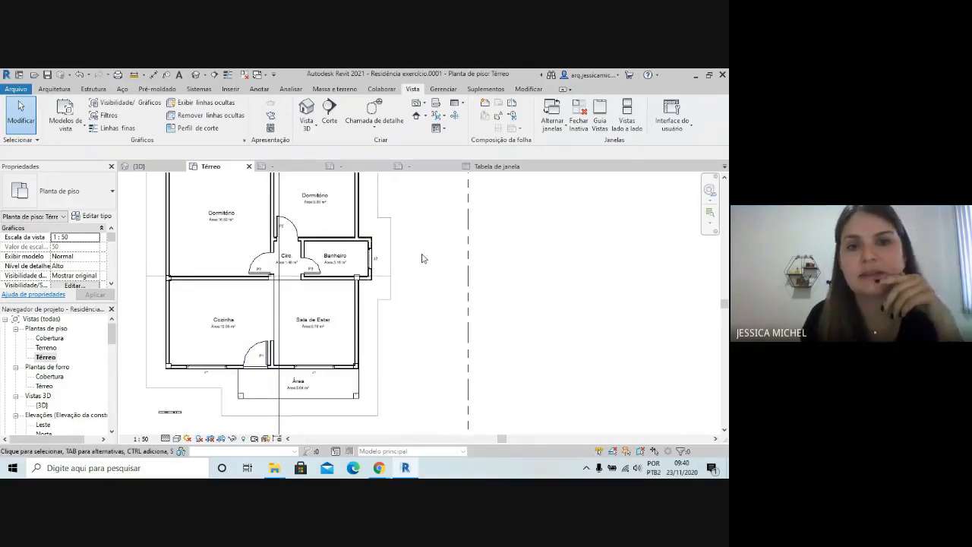
scroll(469, 271, "down", 2)
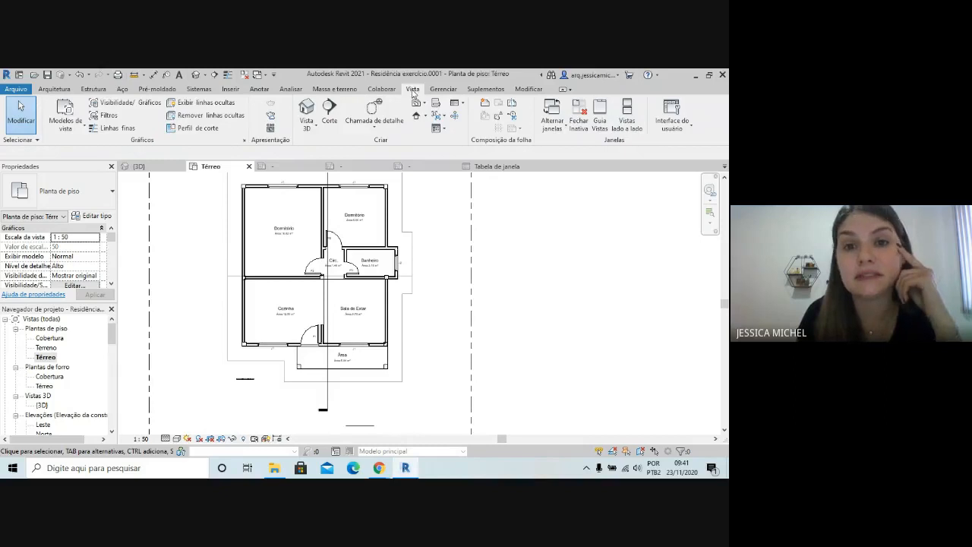
Start a new quantities schedule for the Portas category
left_click(461, 103)
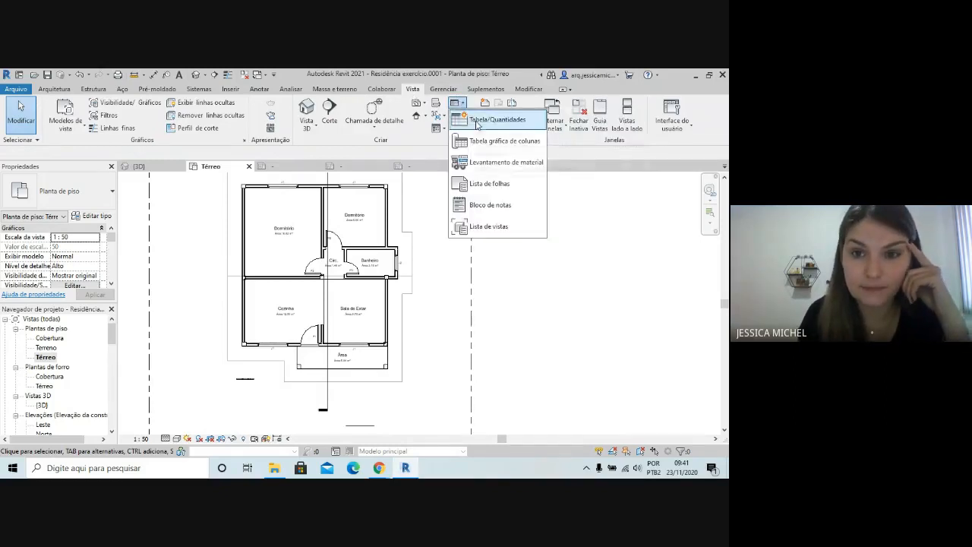
left_click(474, 119)
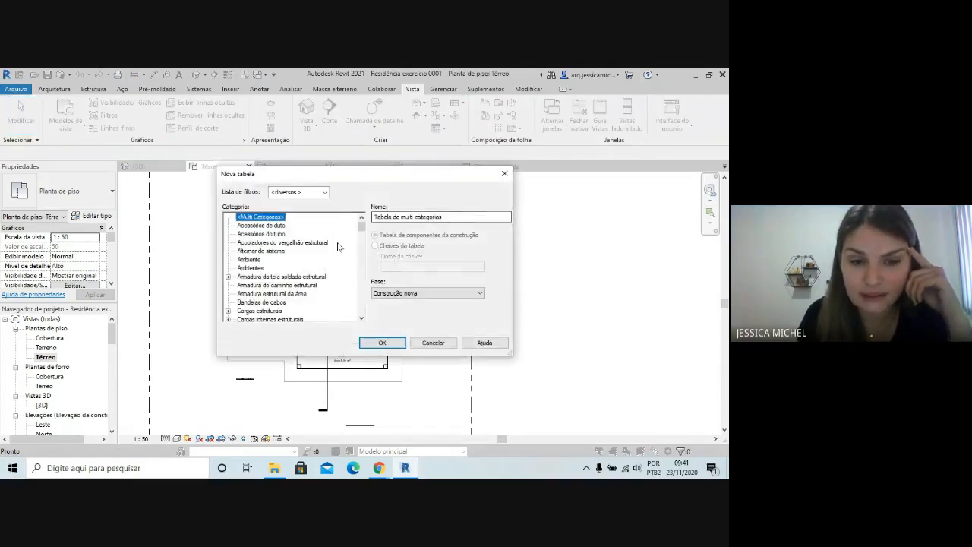
left_click_drag(365, 231, 366, 268)
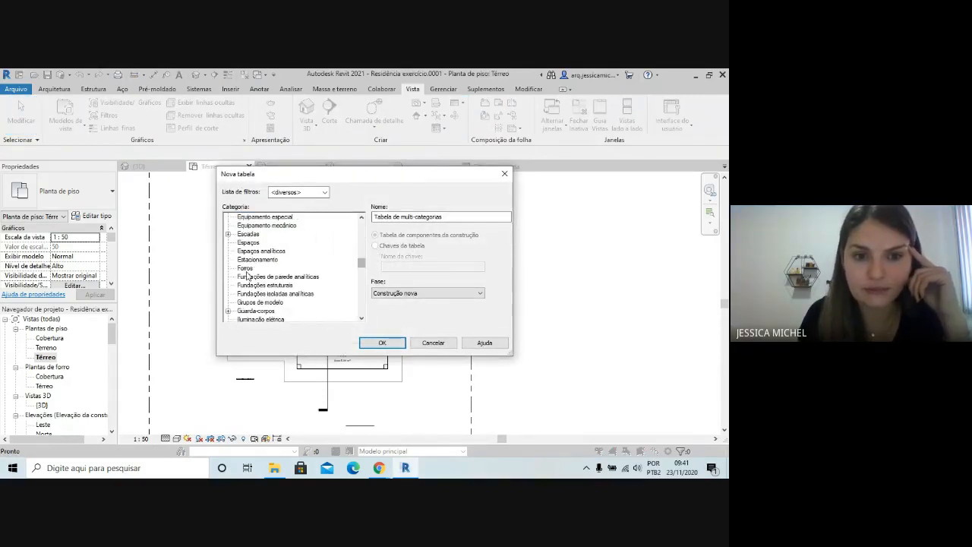
scroll(264, 297, "down", 2)
scroll(263, 296, "down", 6)
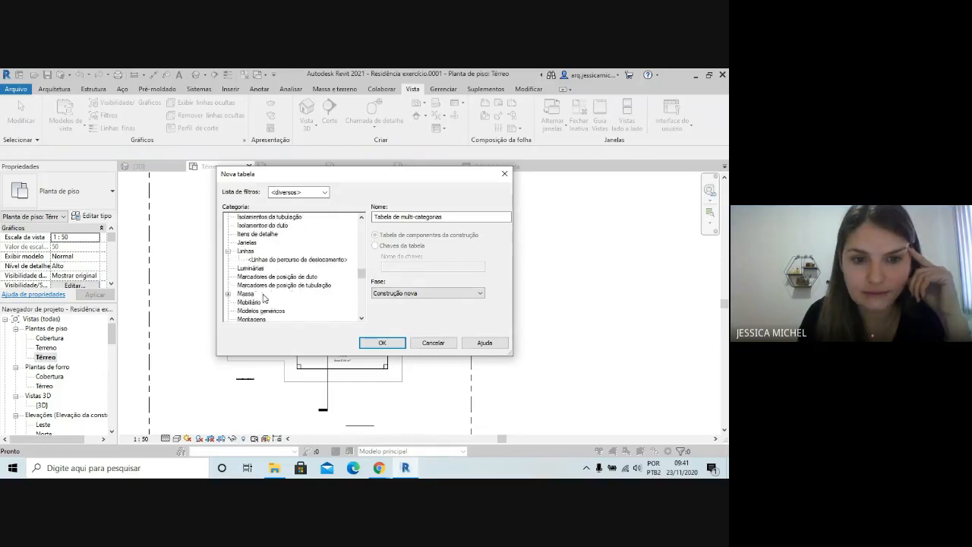
scroll(263, 300, "down", 7)
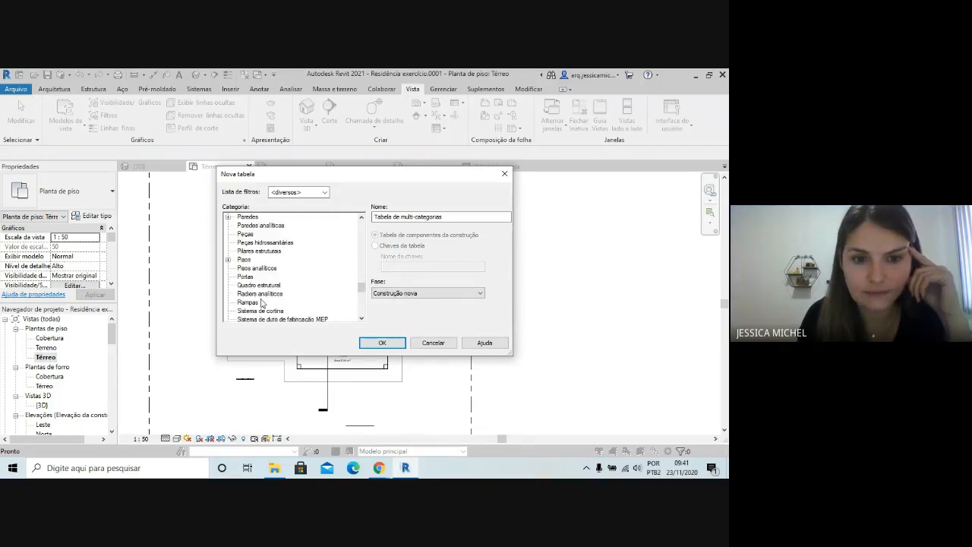
scroll(258, 305, "down", 6)
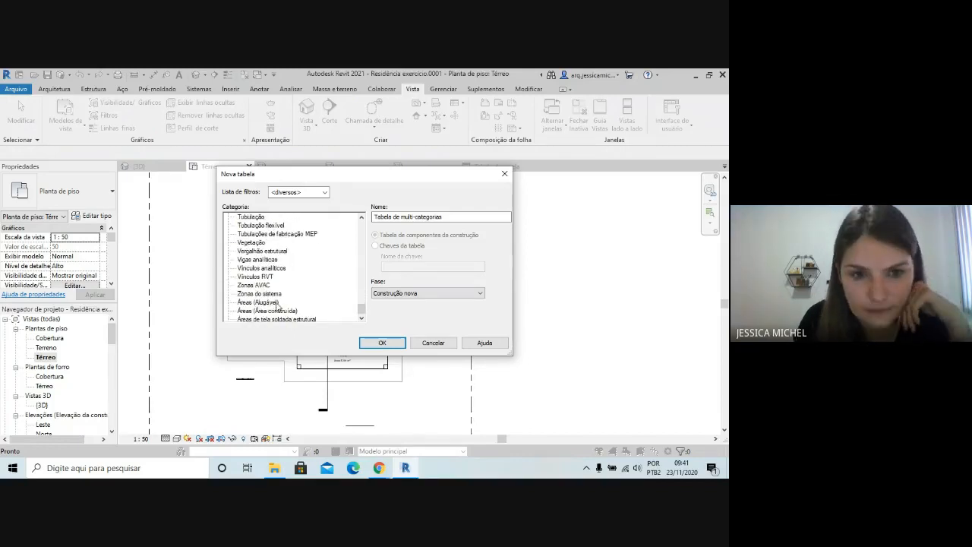
scroll(265, 308, "up", 3)
scroll(275, 307, "up", 8)
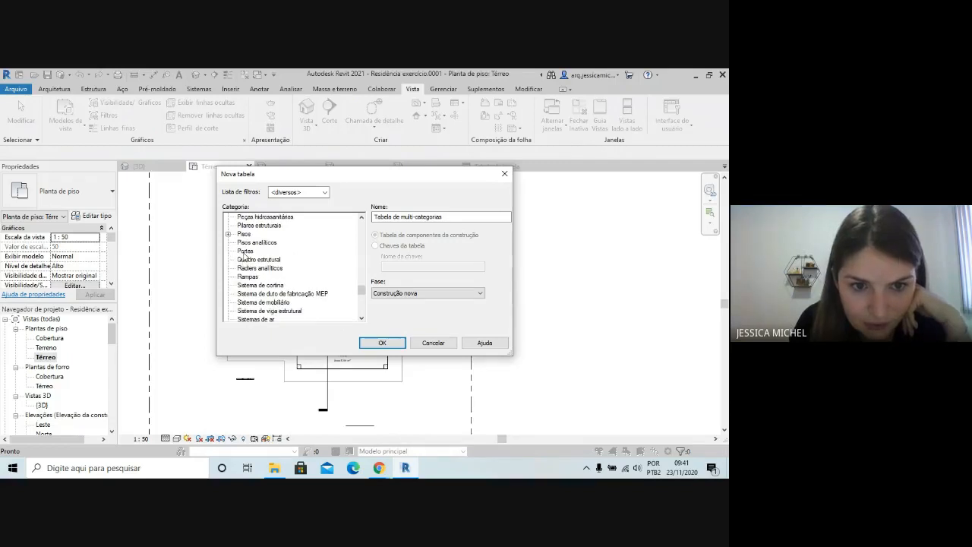
left_click(243, 251)
left_click(383, 344)
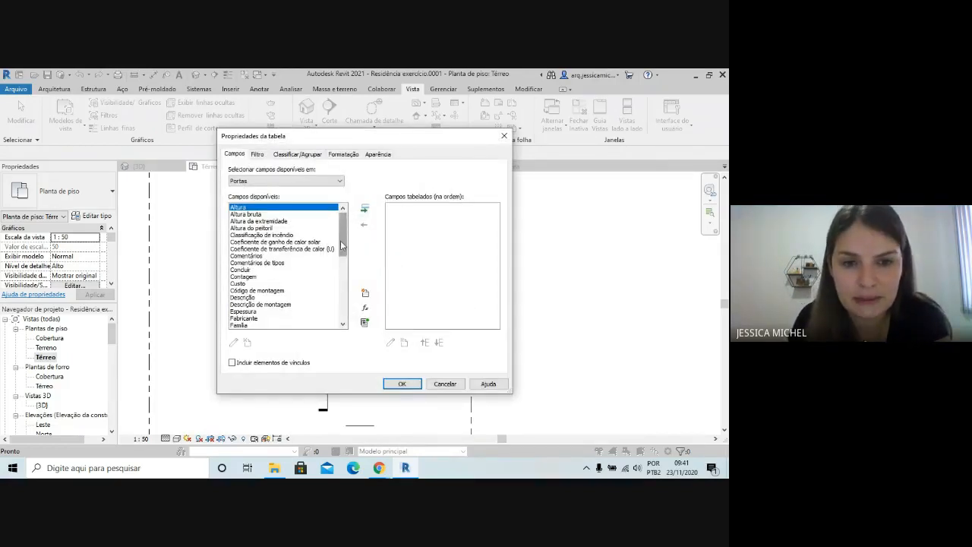
Add Marca de tipo as the first field of the door schedule
left_click_drag(340, 240, 341, 275)
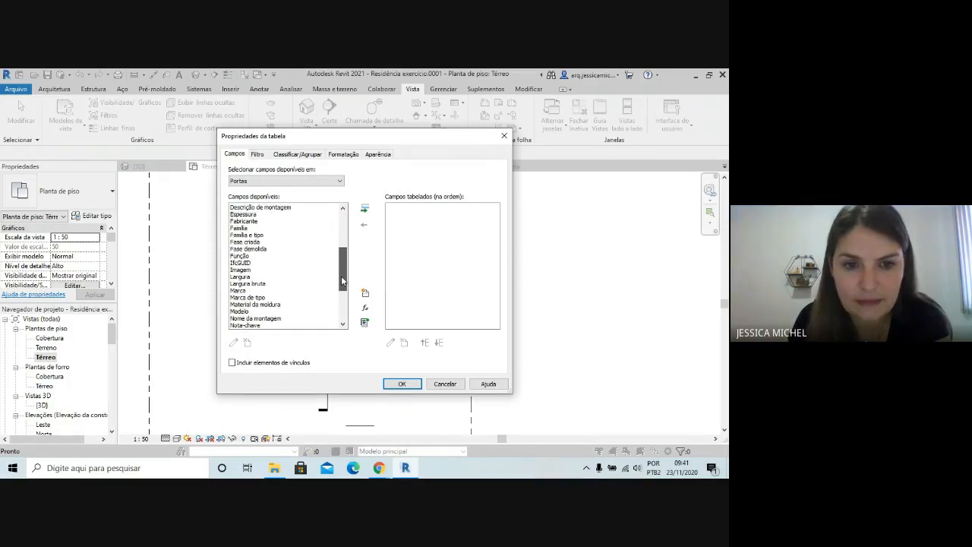
left_click(236, 299)
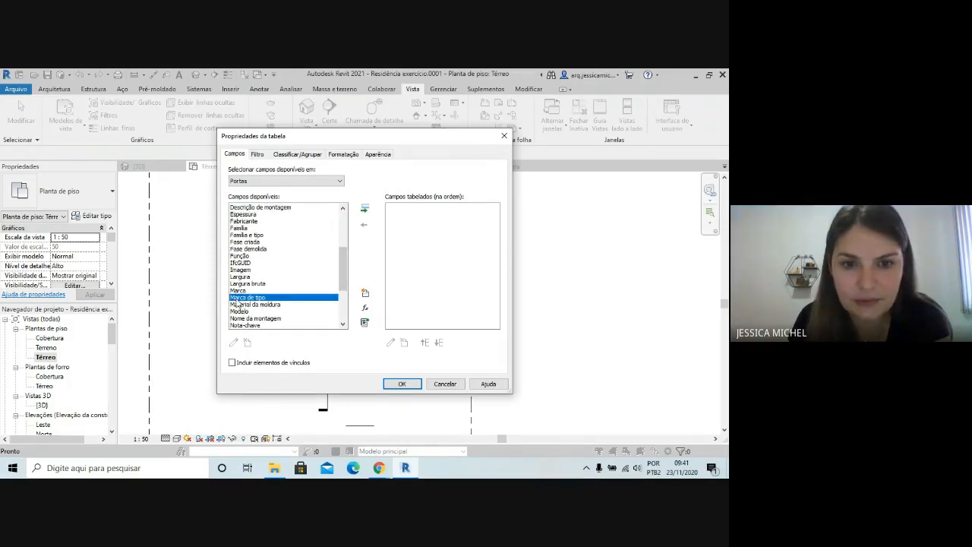
left_click(365, 210)
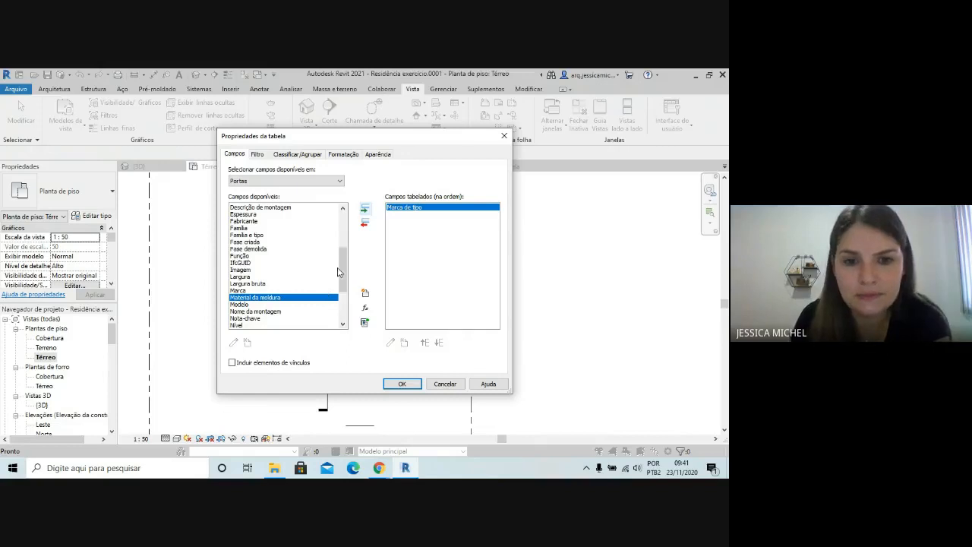
Add the Largura field after Marca de tipo in the door schedule
scroll(338, 272, "up", 5)
left_click(309, 214)
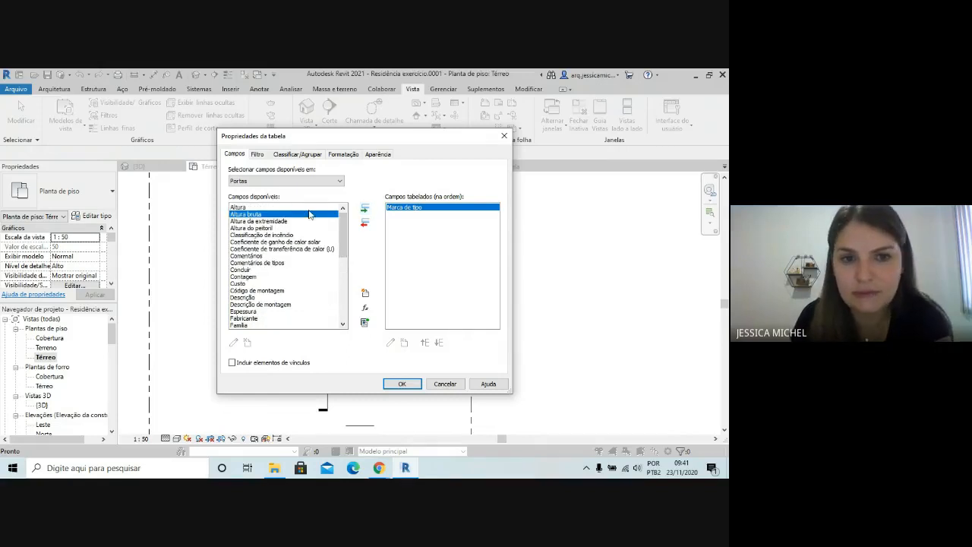
left_click(312, 207)
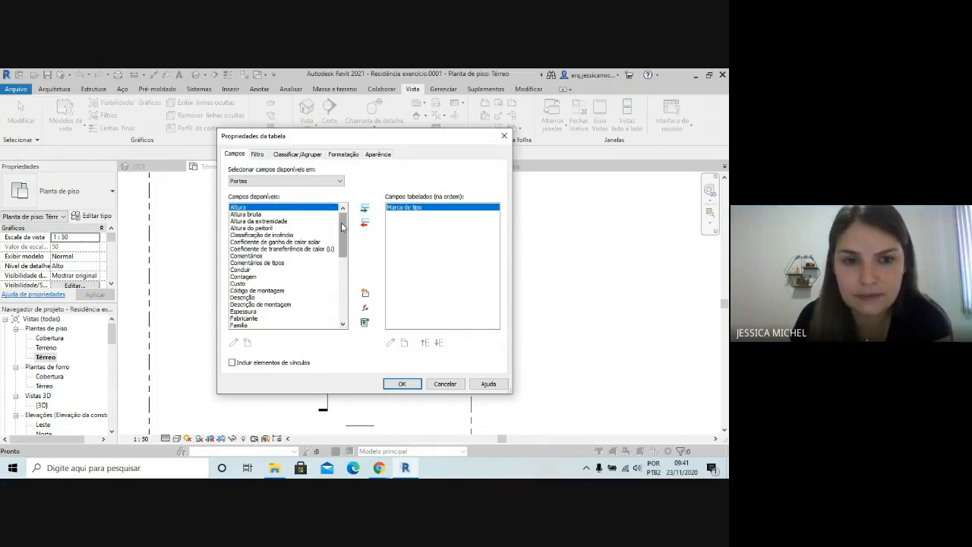
left_click_drag(341, 220, 341, 264)
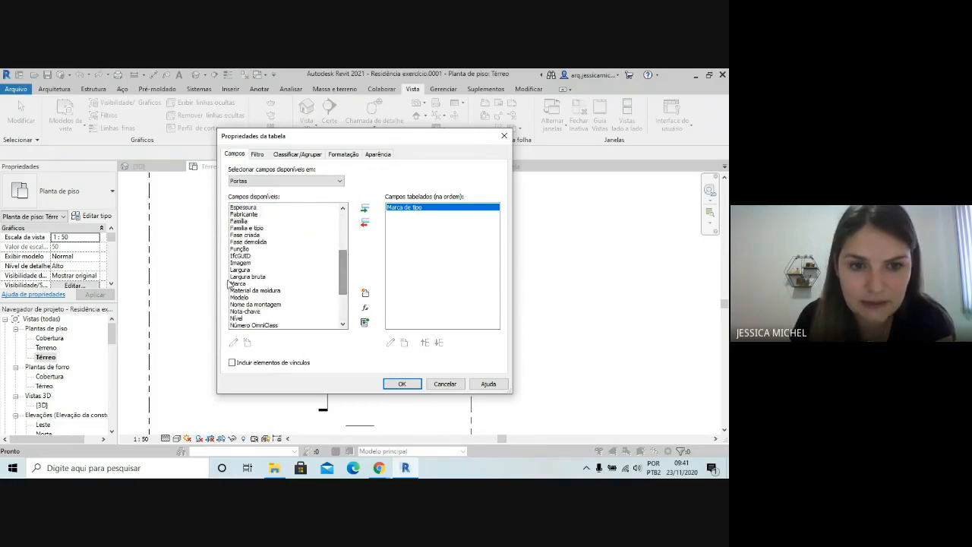
left_click(293, 269)
left_click(365, 208)
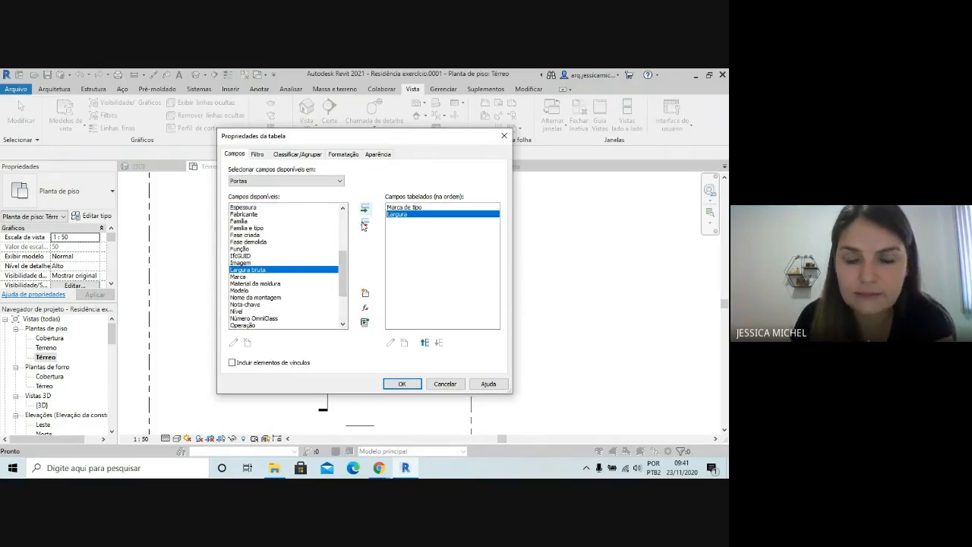
Add the Altura field after Largura and create the door schedule
scroll(342, 262, "up", 1)
scroll(341, 262, "up", 4)
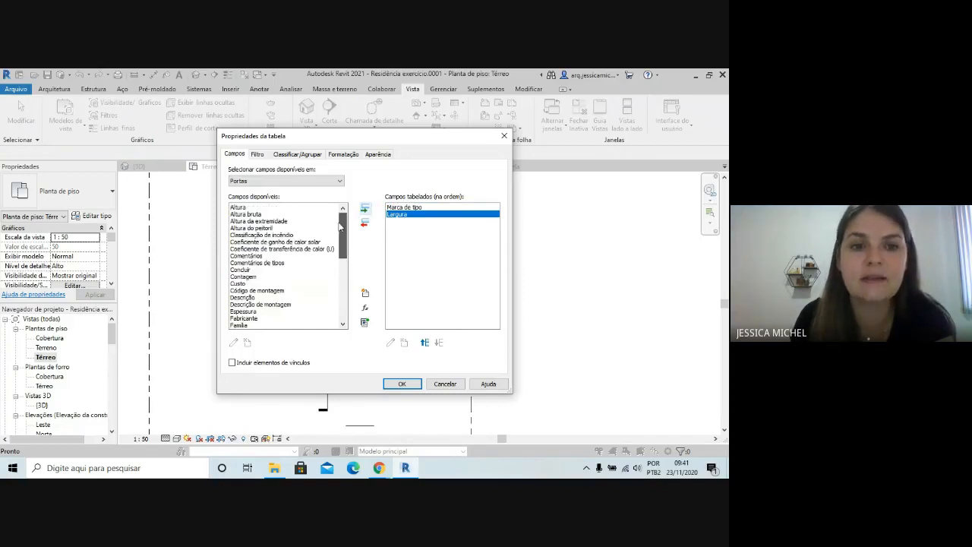
left_click(243, 208)
left_click(365, 209)
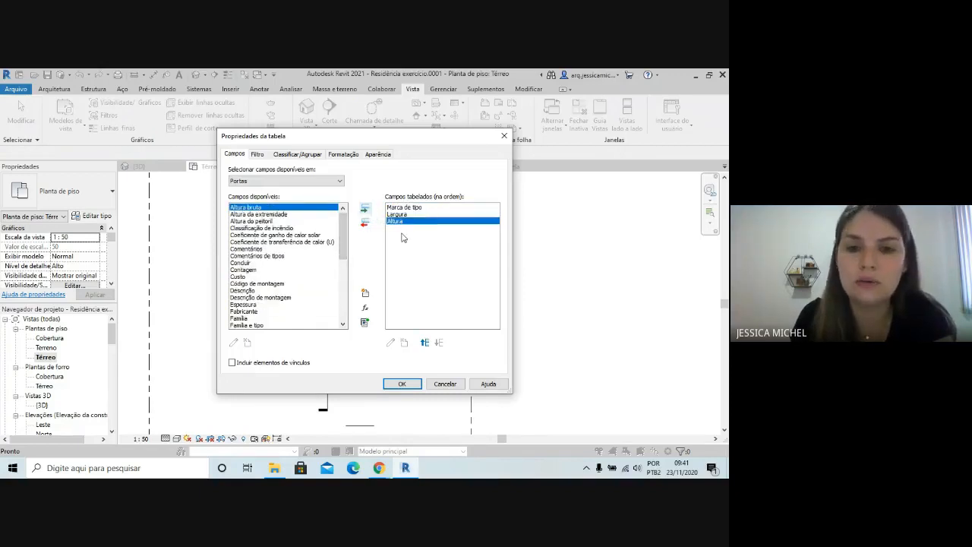
left_click(402, 384)
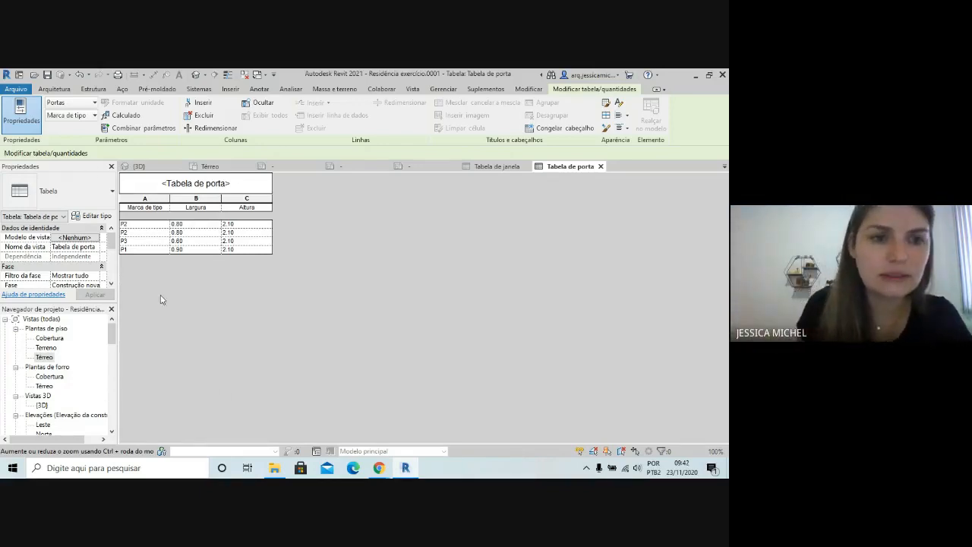
Check the Marca de tipo and Altura entries in the door schedule and return to the Térreo floor plan
left_click(138, 251)
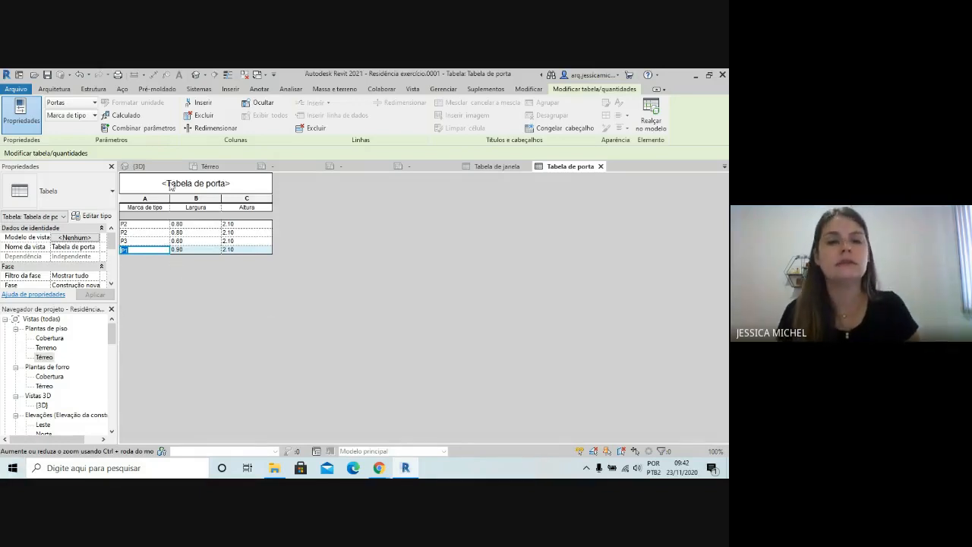
left_click(230, 233)
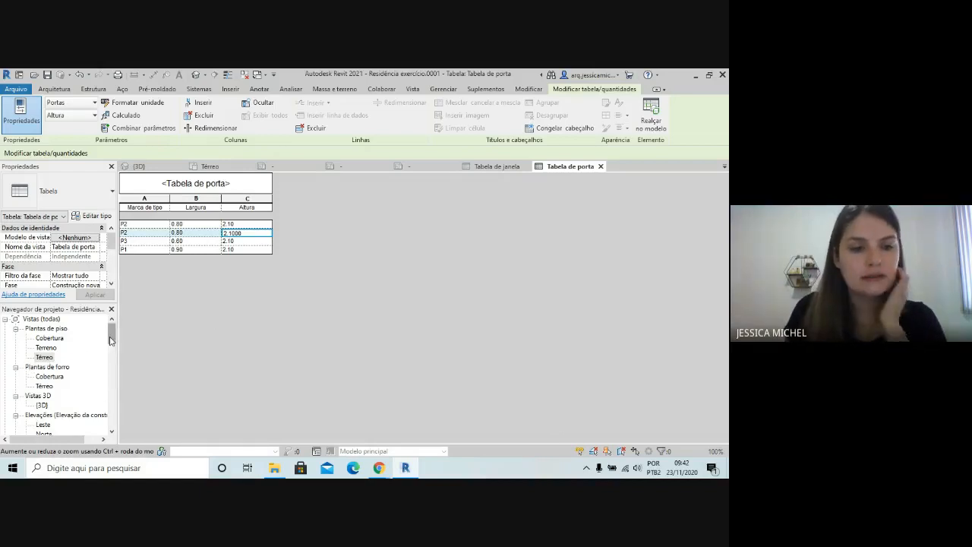
double_click(44, 357)
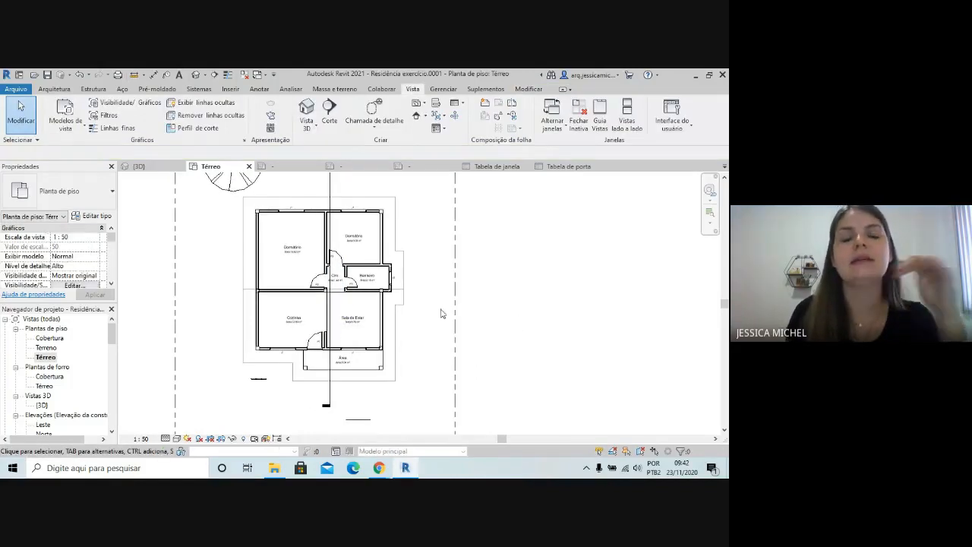
scroll(402, 313, "down", 2)
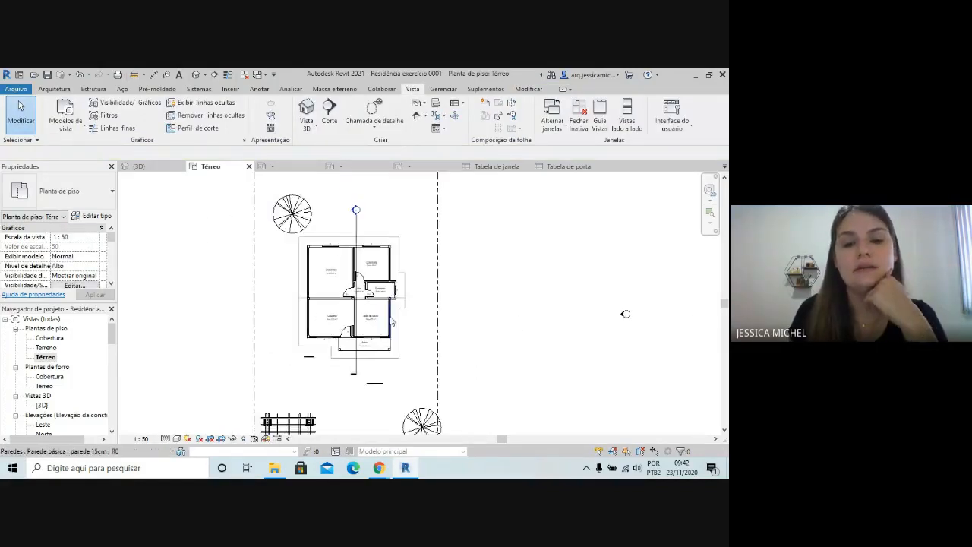
scroll(408, 212, "up", 2)
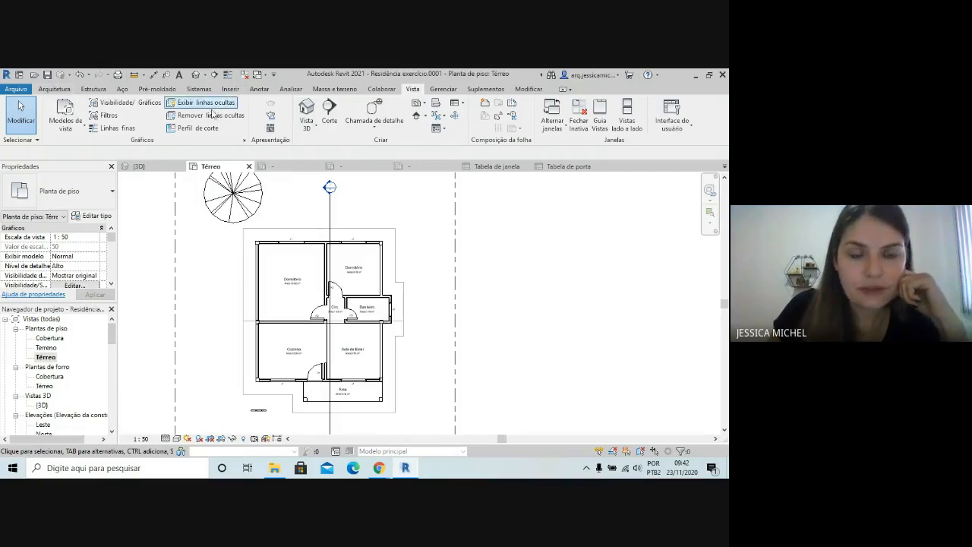
Start an aligned dimension near the two bedrooms' upper wall with Faces da parede as the wall reference
left_click(259, 89)
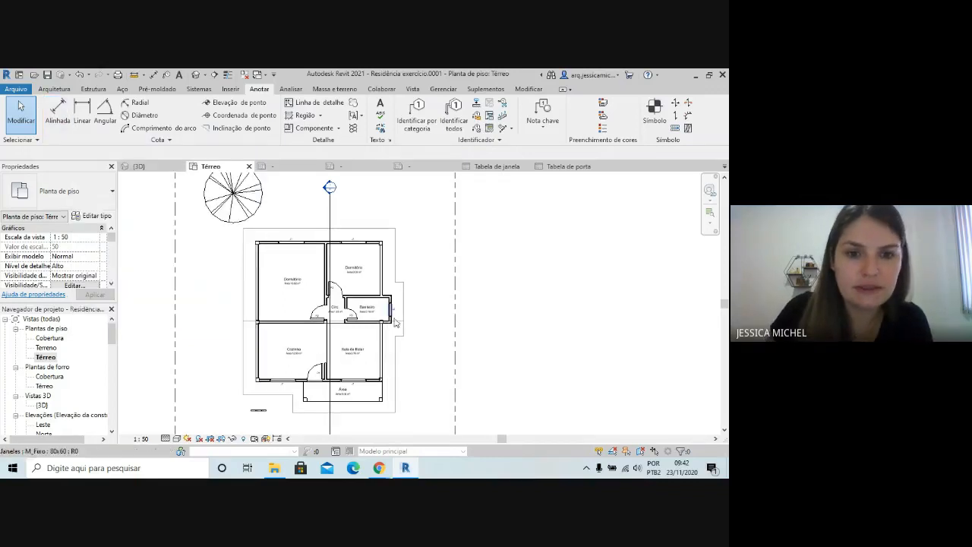
scroll(136, 301, "up", 5)
scroll(152, 319, "down", 2)
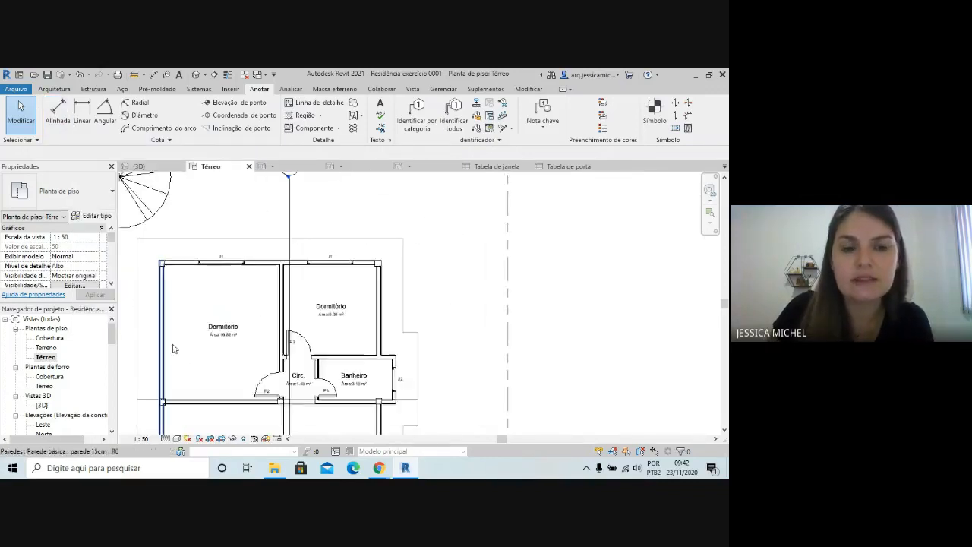
scroll(202, 358, "up", 6)
scroll(419, 331, "down", 2)
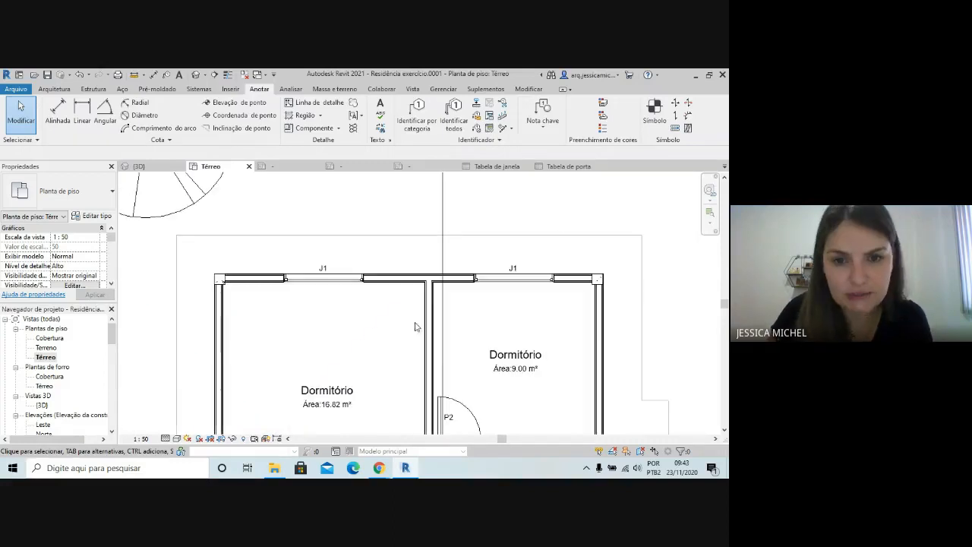
scroll(245, 234, "down", 2)
scroll(329, 336, "up", 2)
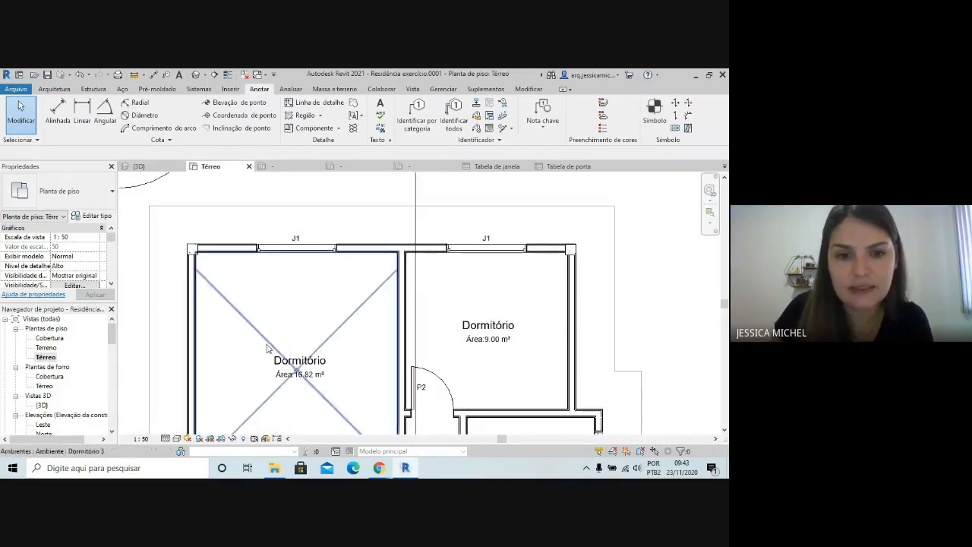
left_click(56, 116)
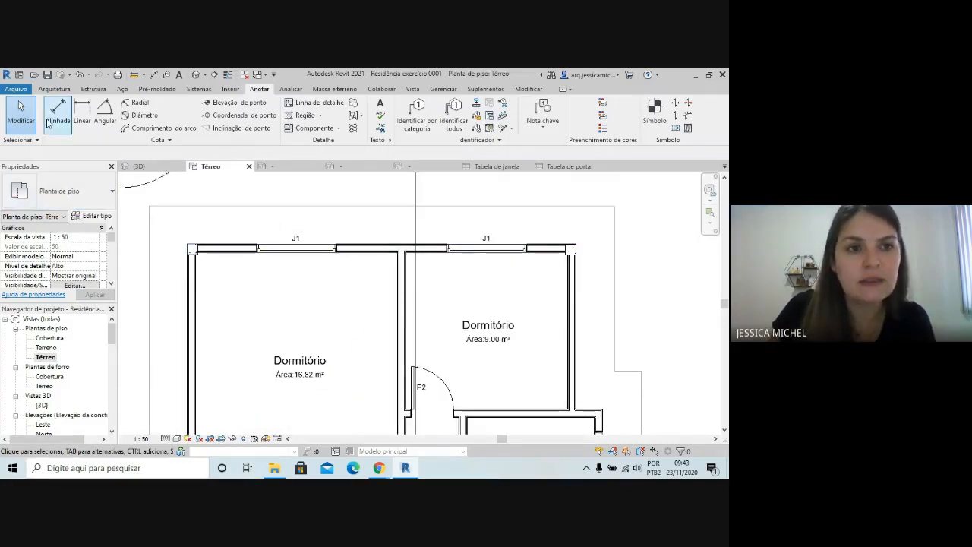
left_click(56, 118)
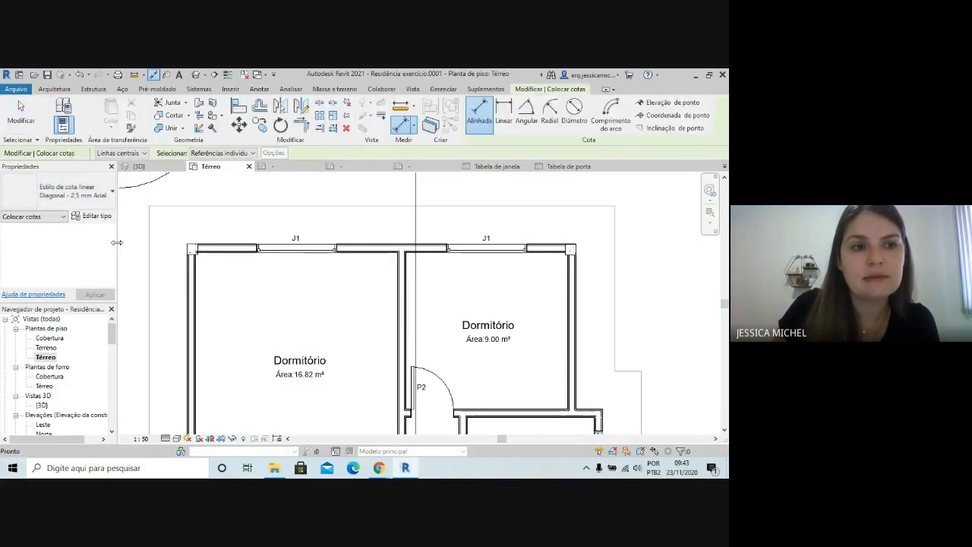
scroll(189, 276, "up", 2)
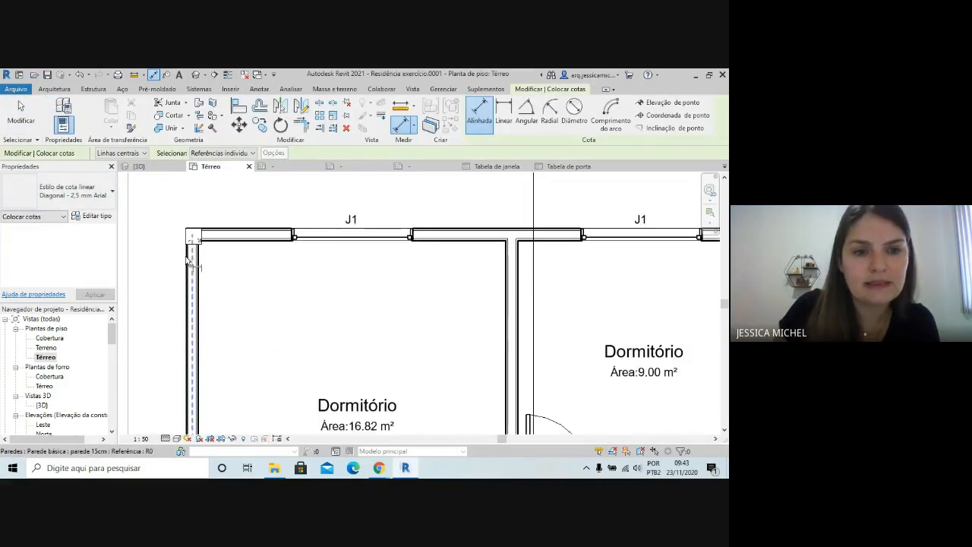
scroll(163, 249, "down", 2)
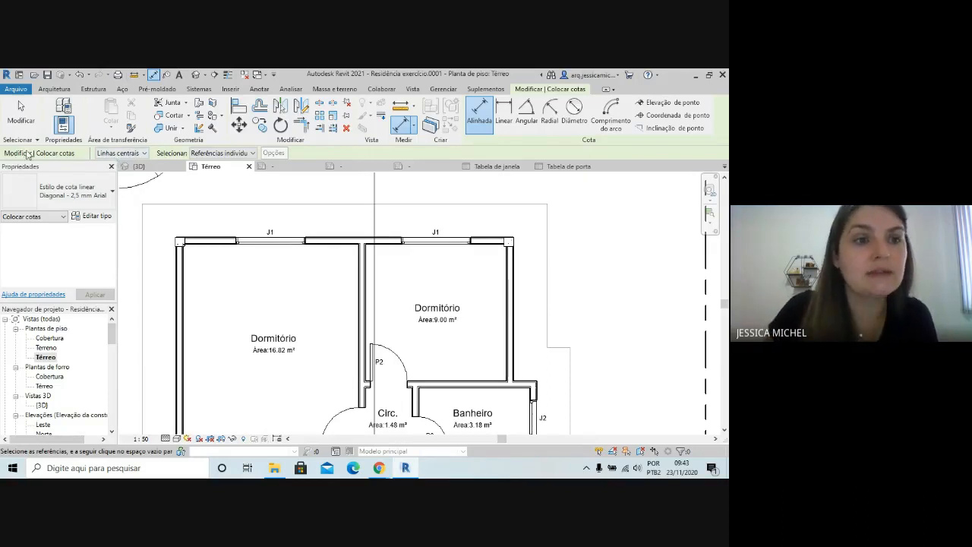
left_click(110, 155)
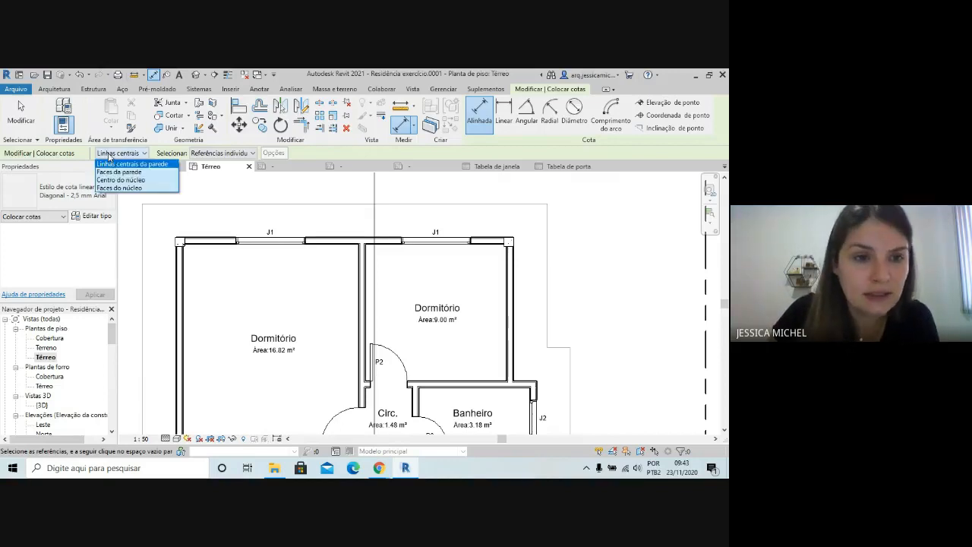
left_click(154, 174)
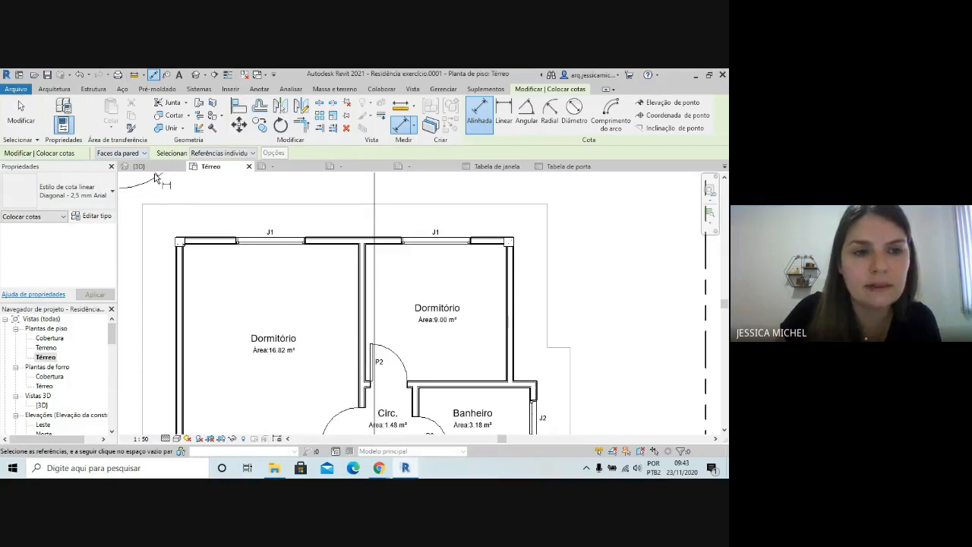
Try Linhas centrais da parede as the dimension's wall reference on the outer bedroom wall, and restore Faces da parede
scroll(180, 259, "up", 5)
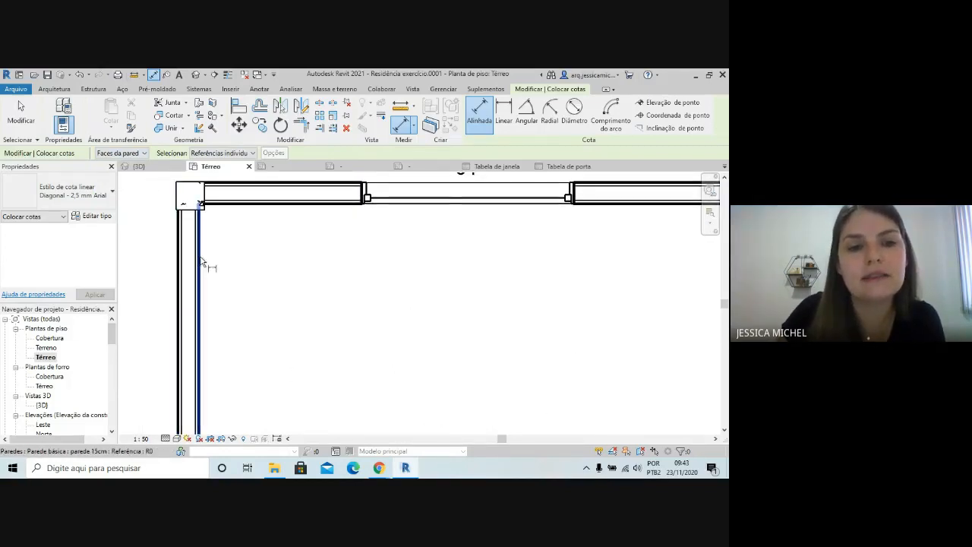
left_click(142, 154)
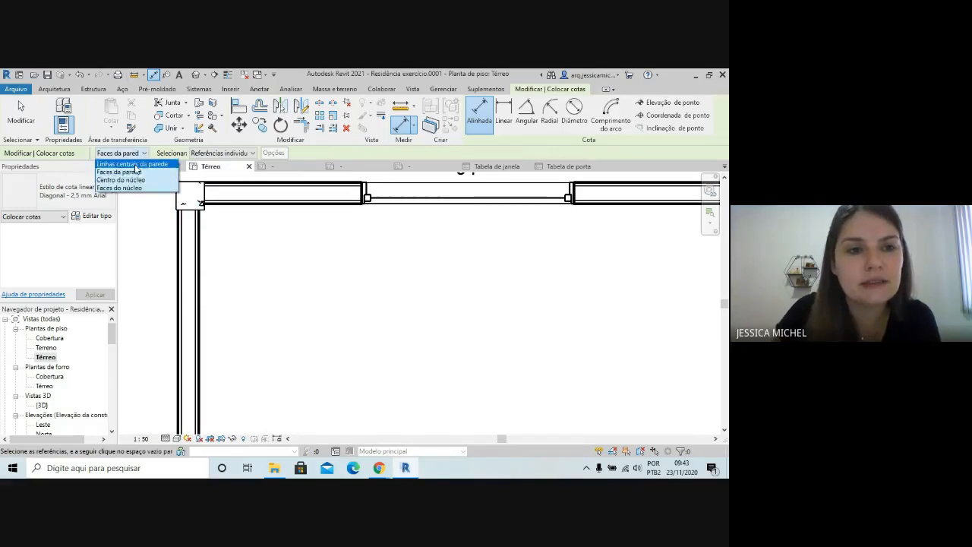
left_click(137, 165)
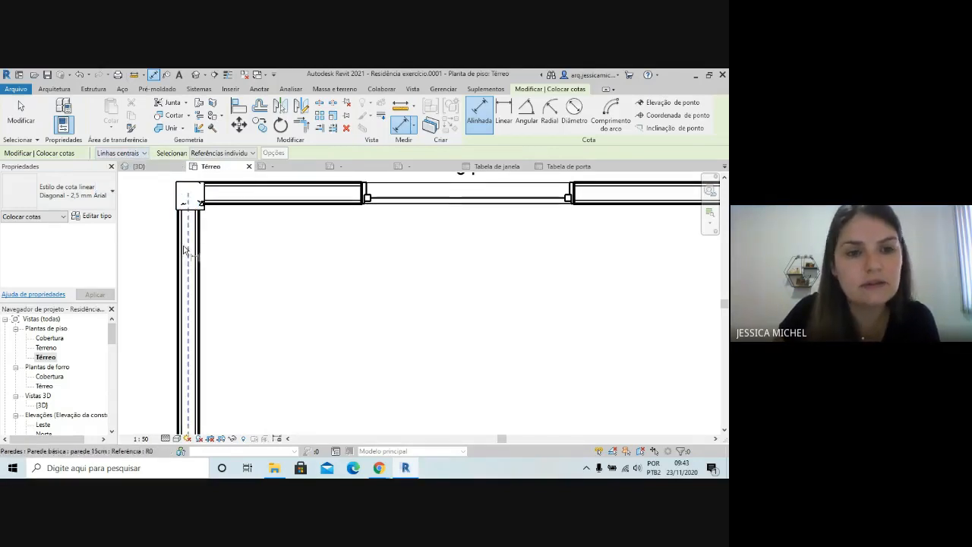
scroll(182, 296, "down", 2)
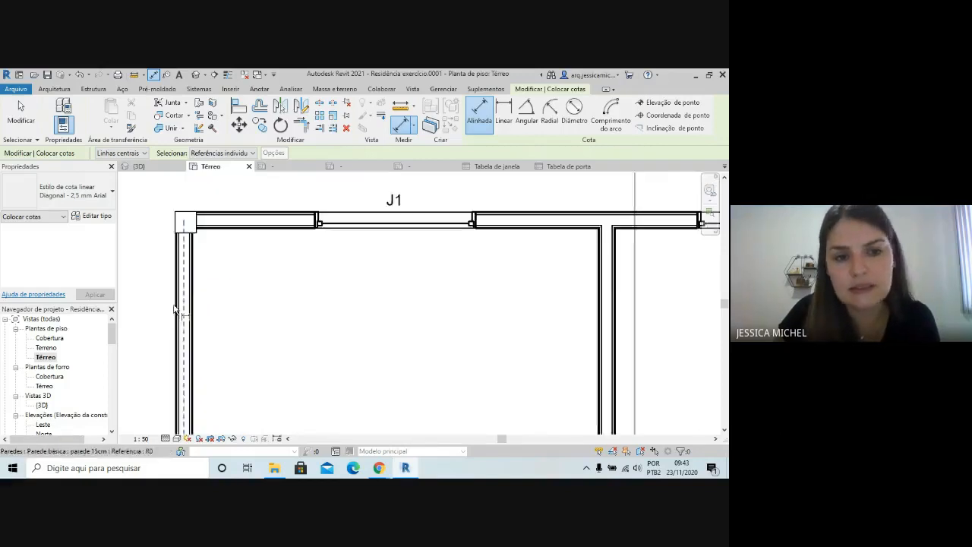
left_click(133, 152)
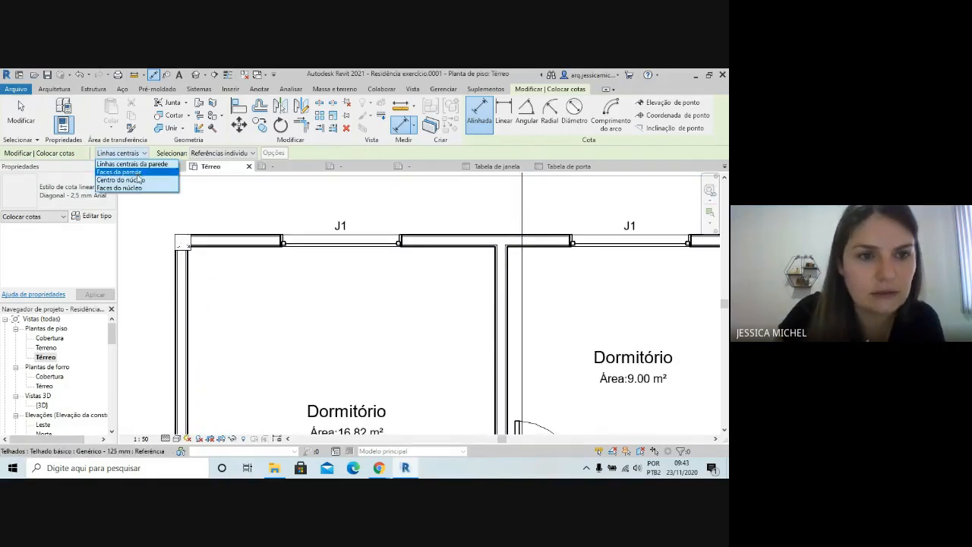
left_click(143, 177)
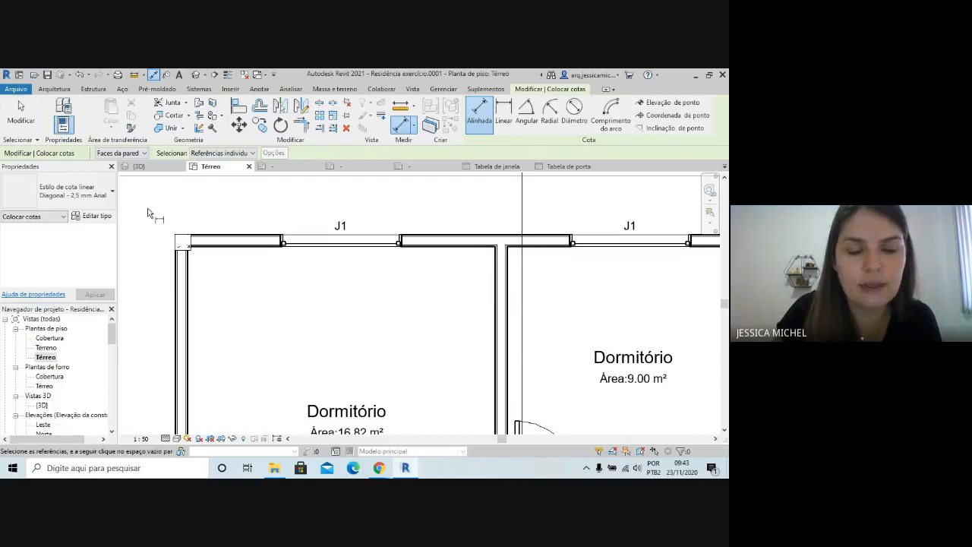
Begin the dimension chain across the larger bedroom, picking both faces of its outer wall and of the wall between the bedrooms
left_click(183, 261)
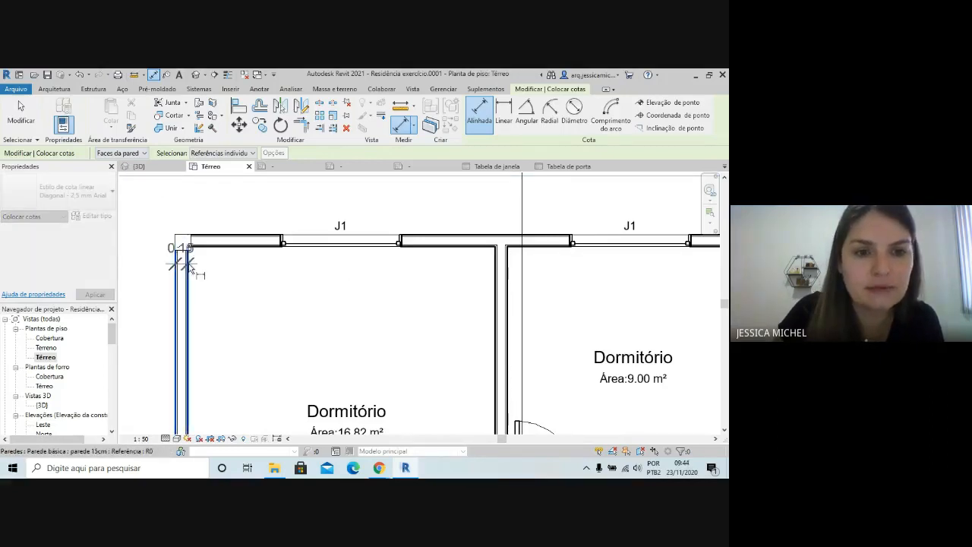
left_click(187, 261)
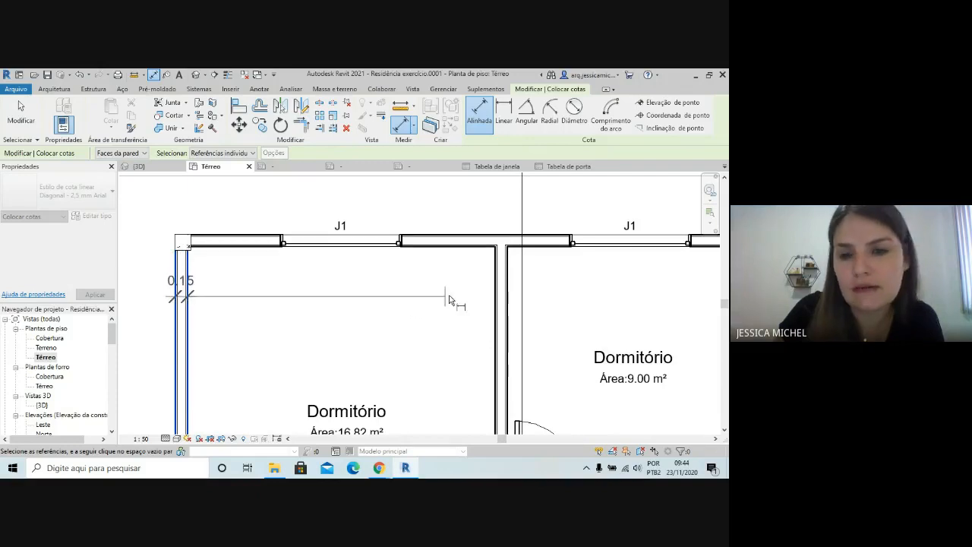
left_click(497, 284)
left_click(507, 288)
scroll(357, 293, "down", 3)
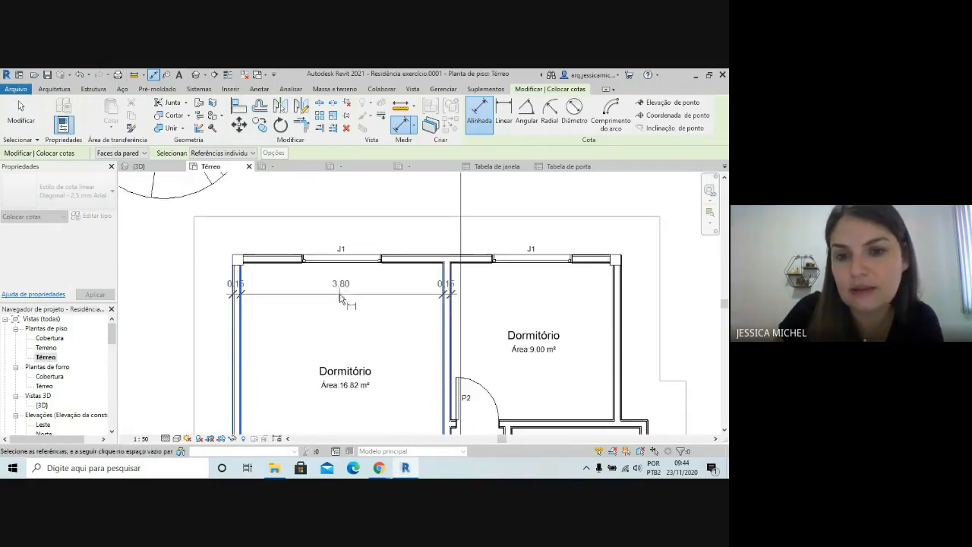
Extend the chain to both faces of the smaller bedroom's outer wall and the bathroom's outer face, and place it above the window tags
scroll(446, 295, "down", 2)
scroll(566, 292, "up", 3)
left_click(566, 294)
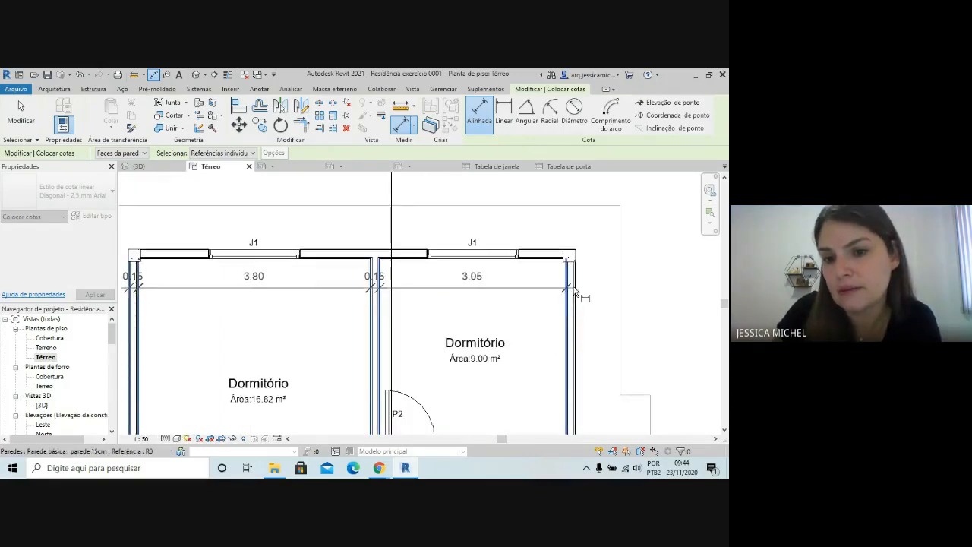
left_click(574, 294)
scroll(561, 281, "down", 2)
scroll(532, 228, "down", 1)
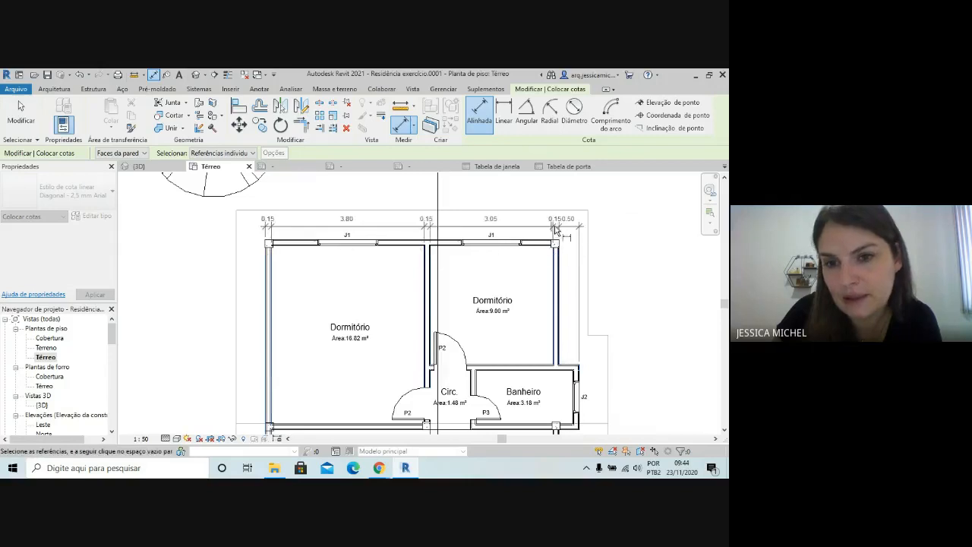
scroll(564, 227, "up", 2)
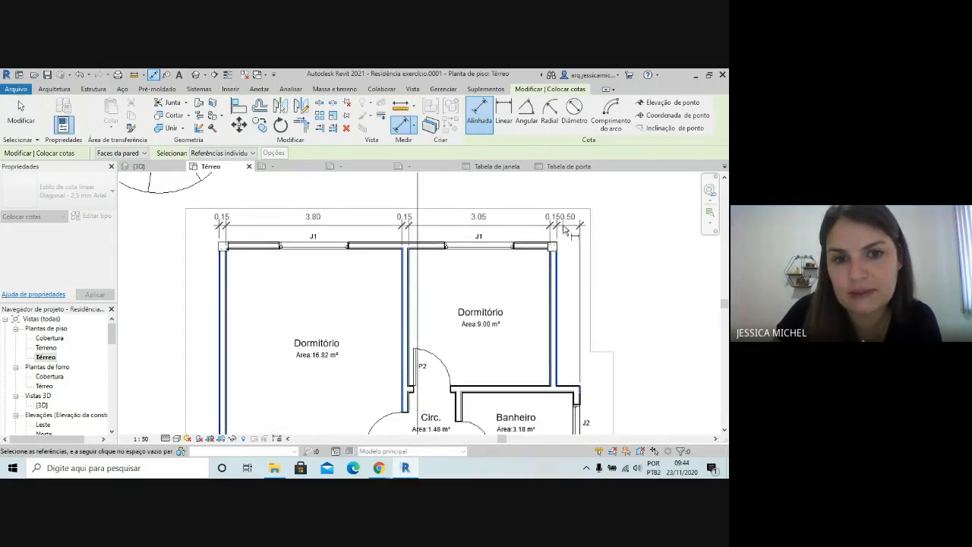
left_click(564, 228)
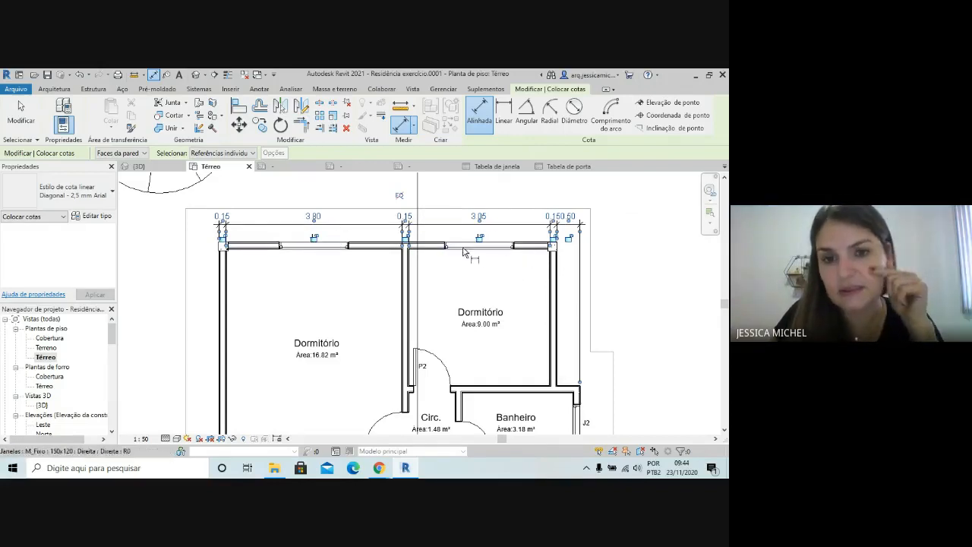
scroll(448, 255, "up", 1)
scroll(513, 238, "down", 1)
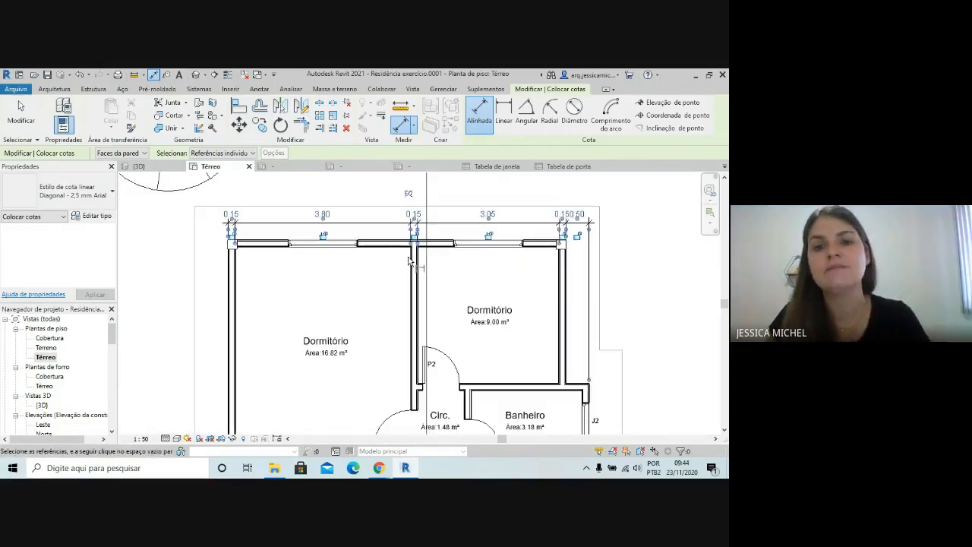
left_click(21, 111)
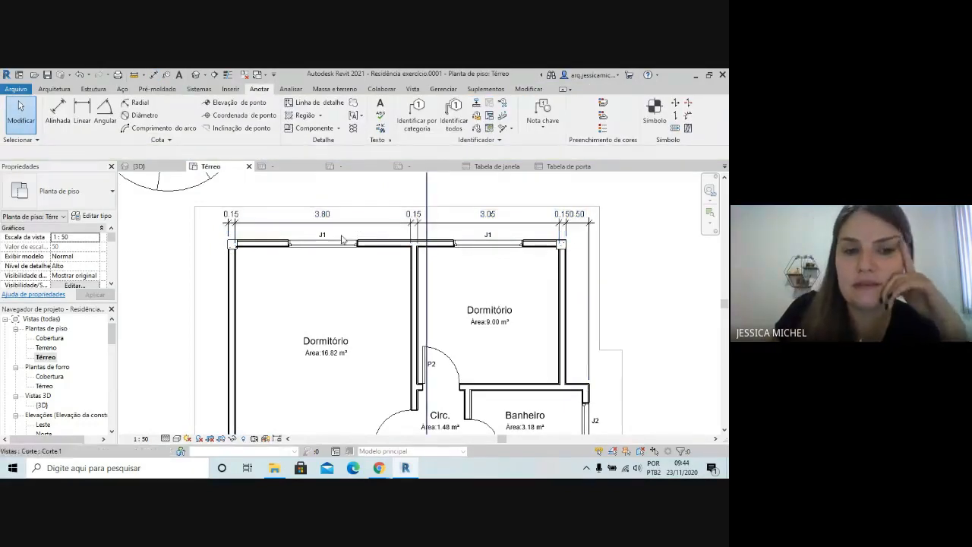
Examine the extension lines and texts of the dimension chain above the two bedrooms
scroll(222, 241, "up", 3)
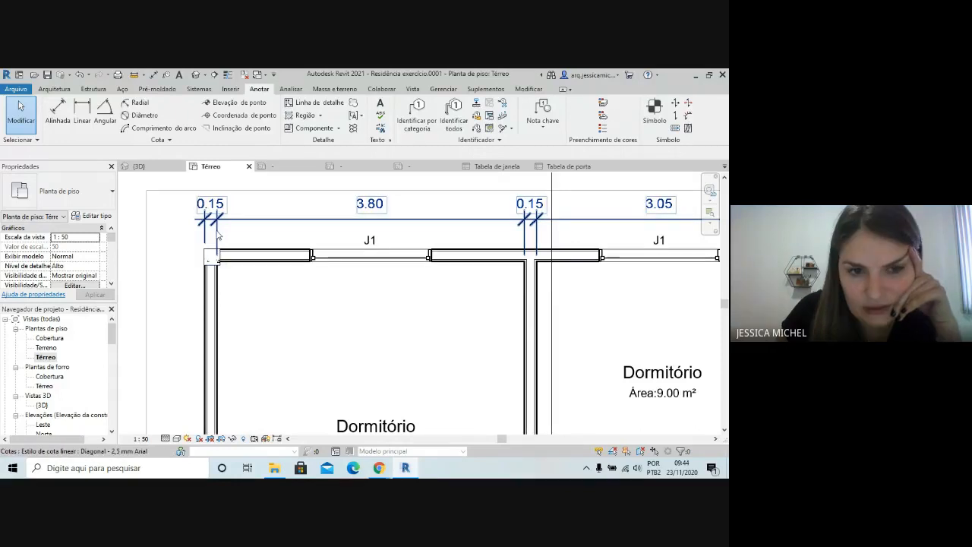
scroll(220, 243, "down", 3)
scroll(294, 248, "down", 1)
scroll(295, 248, "down", 1)
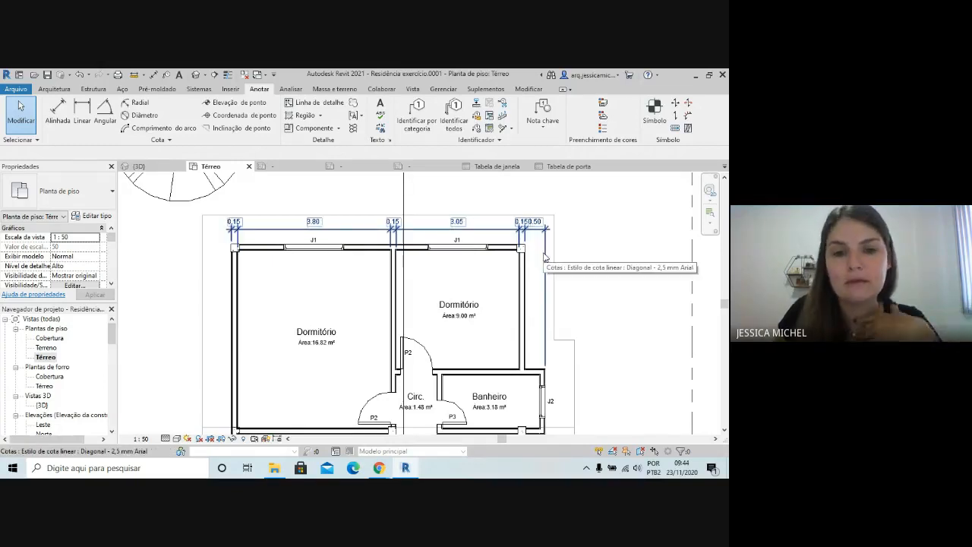
scroll(329, 230, "up", 3)
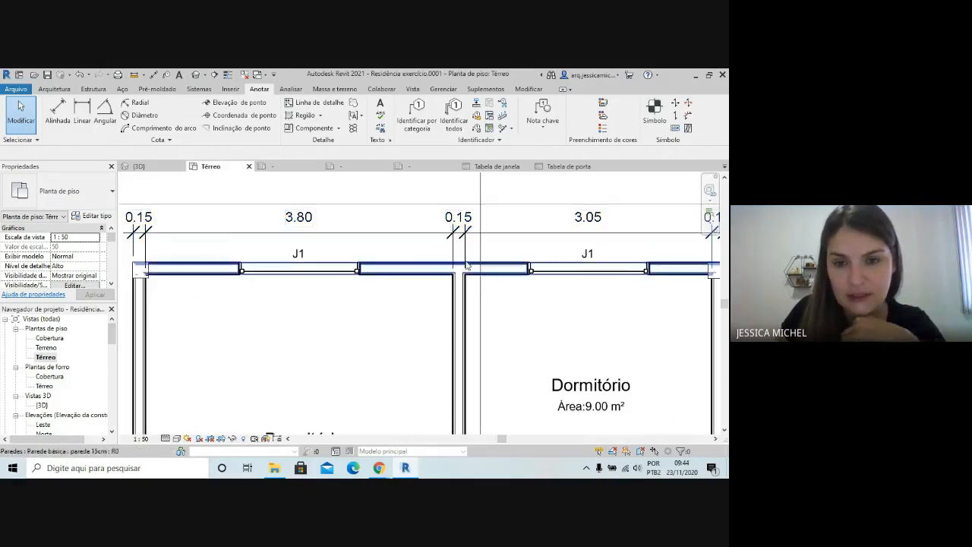
scroll(383, 251, "down", 2)
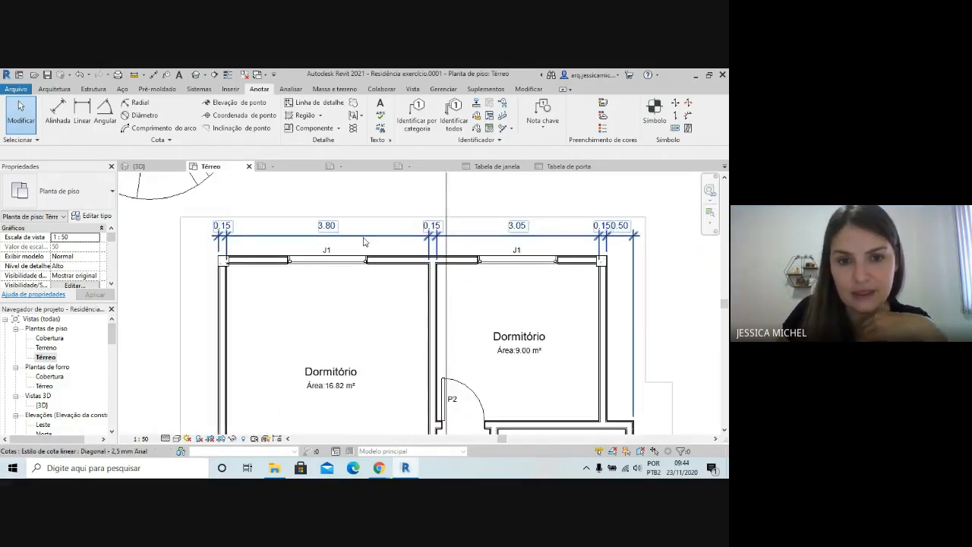
Duplicate the bedroom dimension chain's Diagonal - 2,5 mm Arial type, naming the copy "Cotas" plus the author's first name
left_click(364, 242)
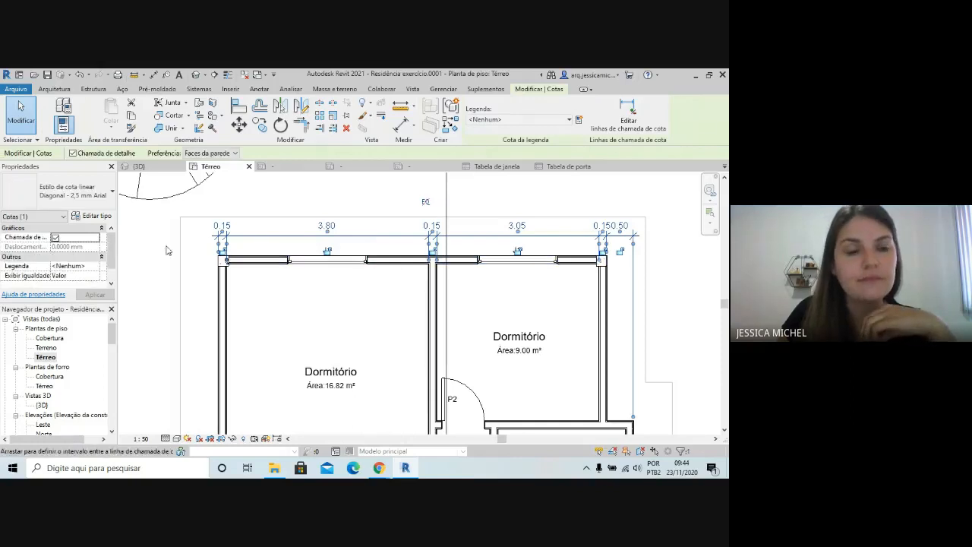
left_click(97, 199)
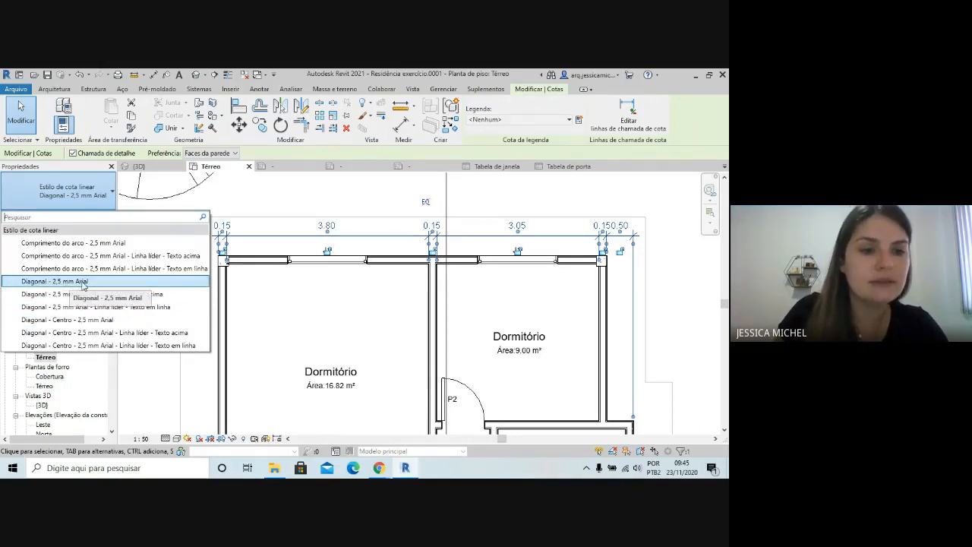
left_click(112, 195)
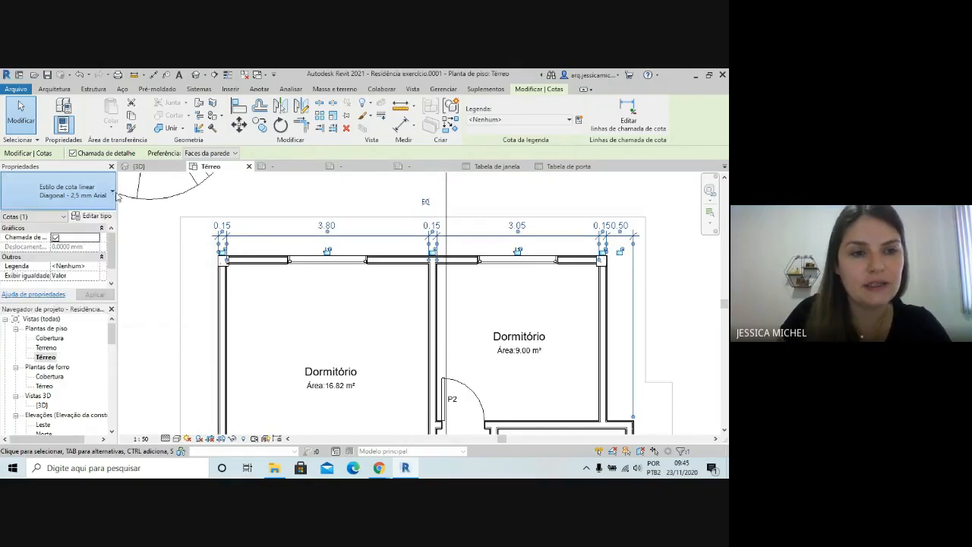
left_click(91, 218)
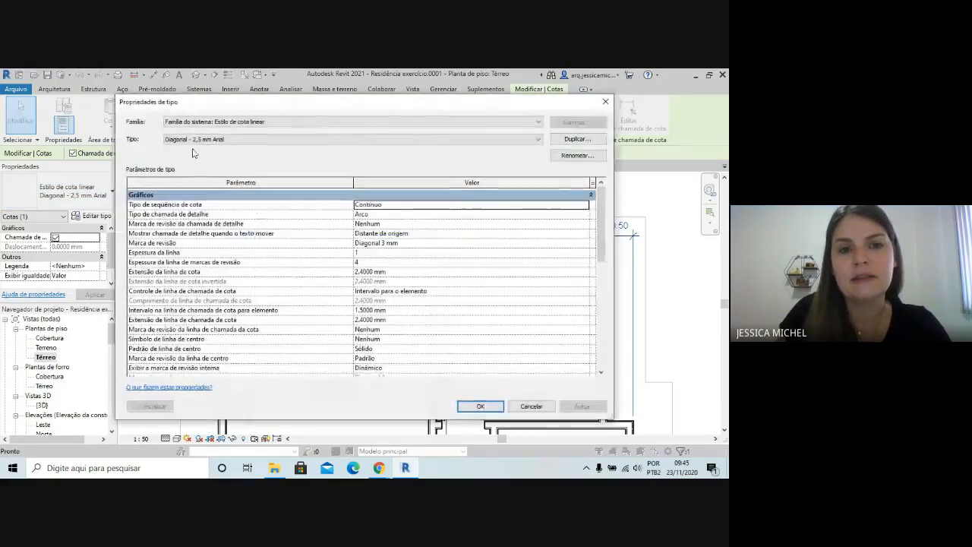
left_click(576, 139)
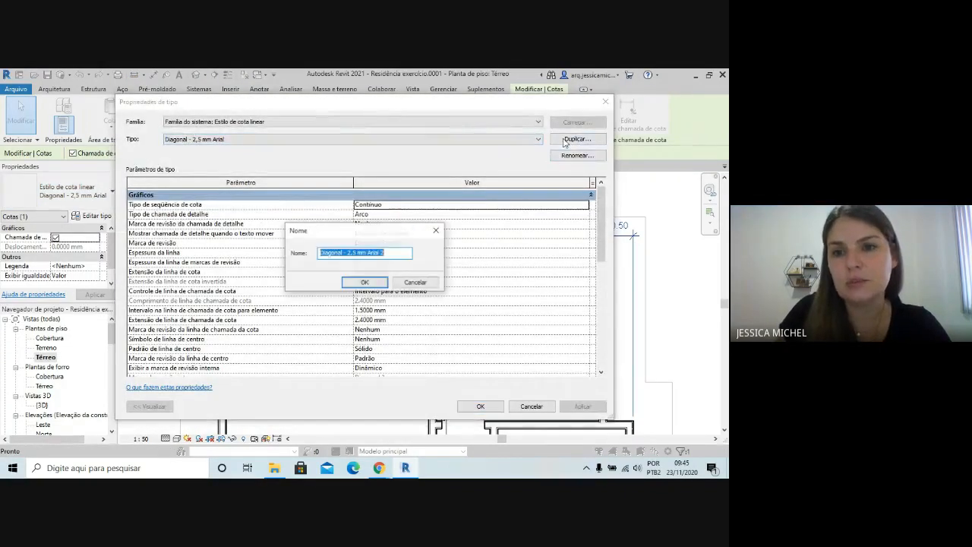
left_click(402, 254)
left_click_drag(402, 255, 293, 256)
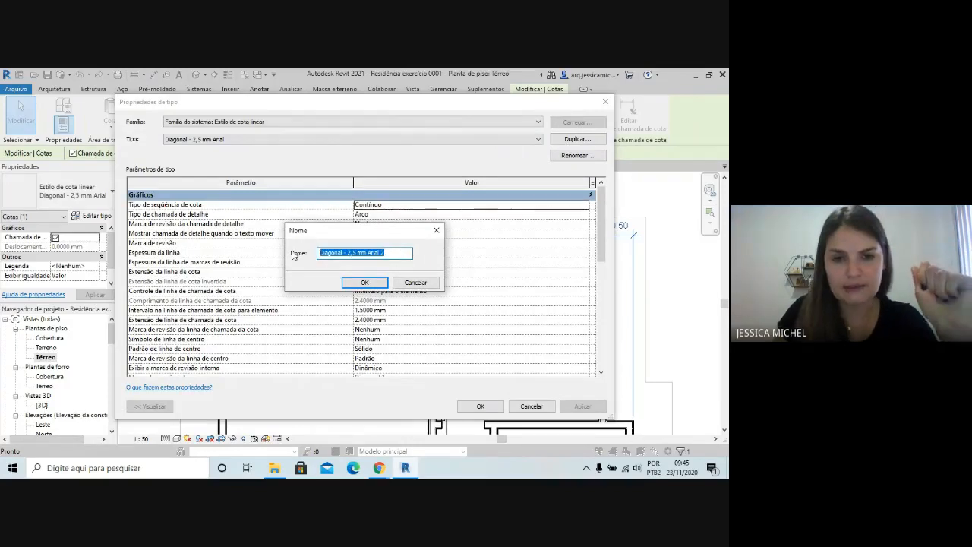
type("Cotas Jessica")
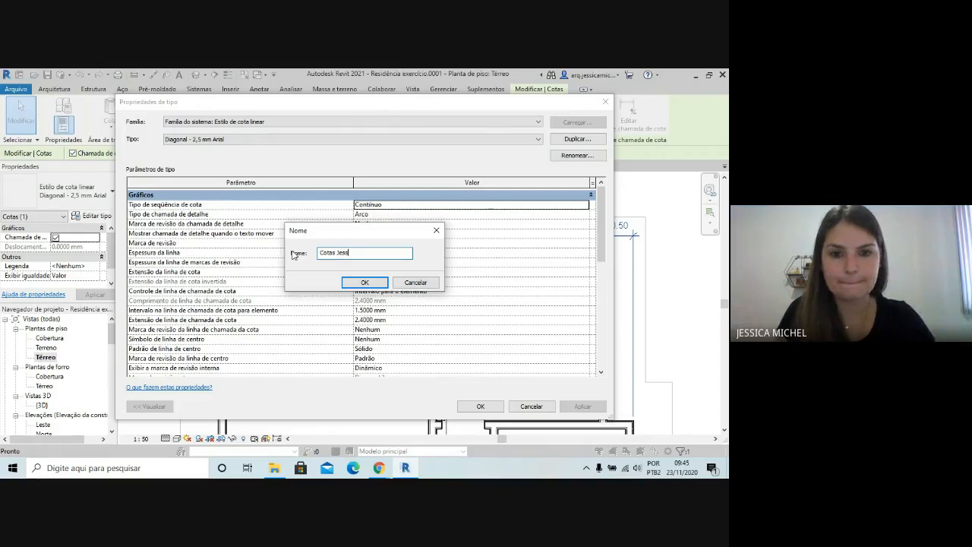
left_click(364, 282)
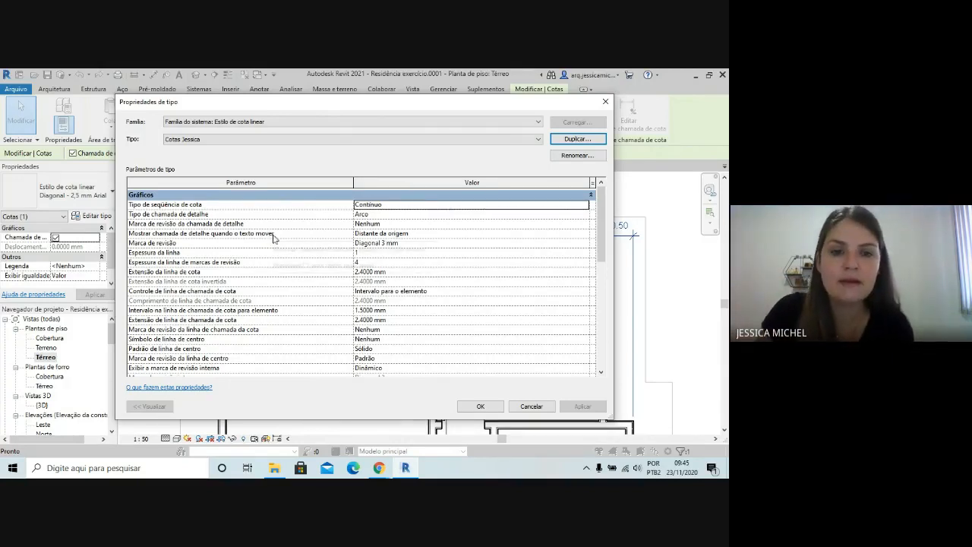
Set the new style's Controle de linha de chamada de cota to Fixo para a linha de cota, with a 2 mm extension line length
scroll(395, 232, "down", 2)
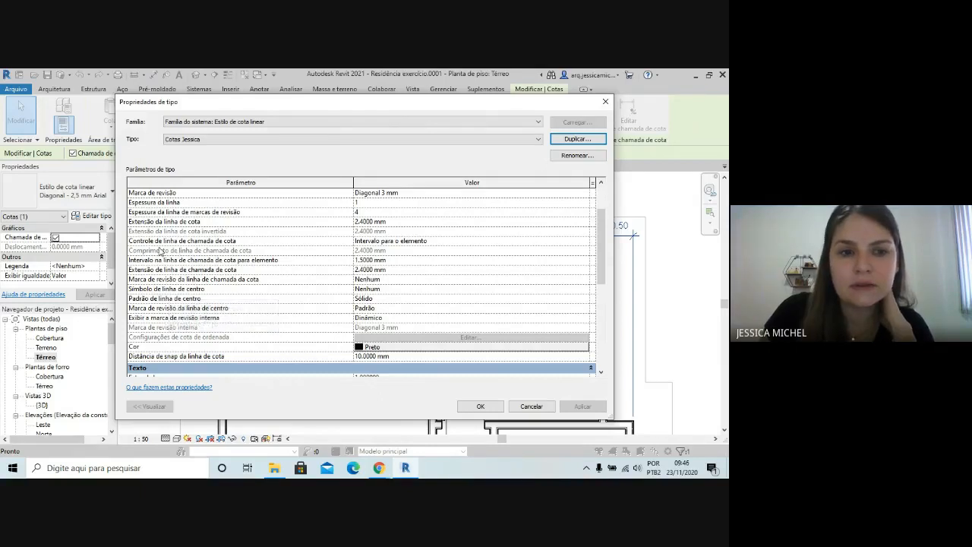
left_click(535, 241)
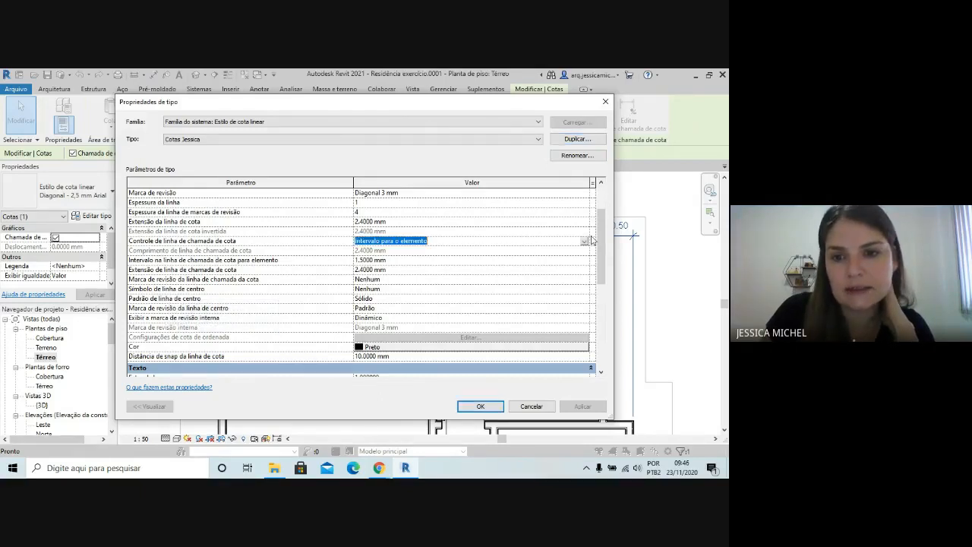
left_click(585, 242)
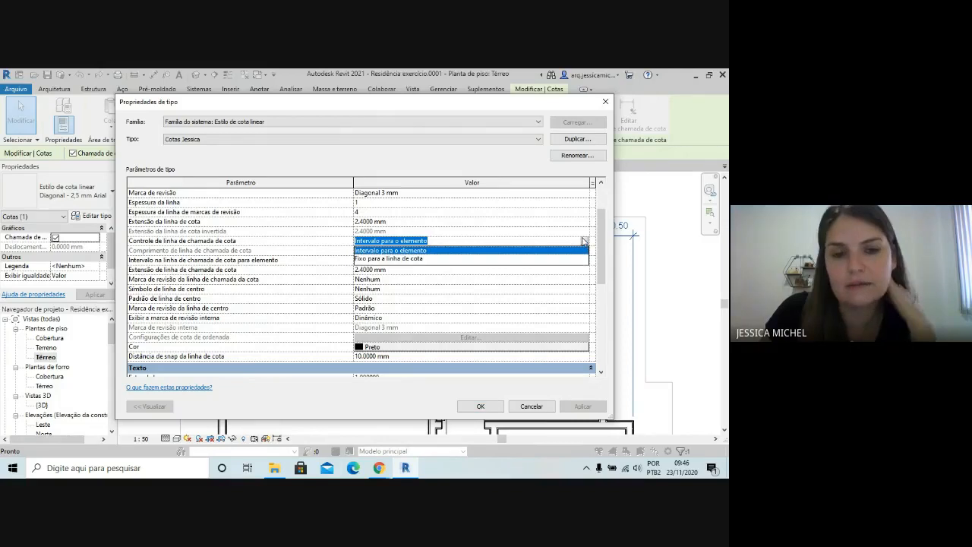
left_click(407, 259)
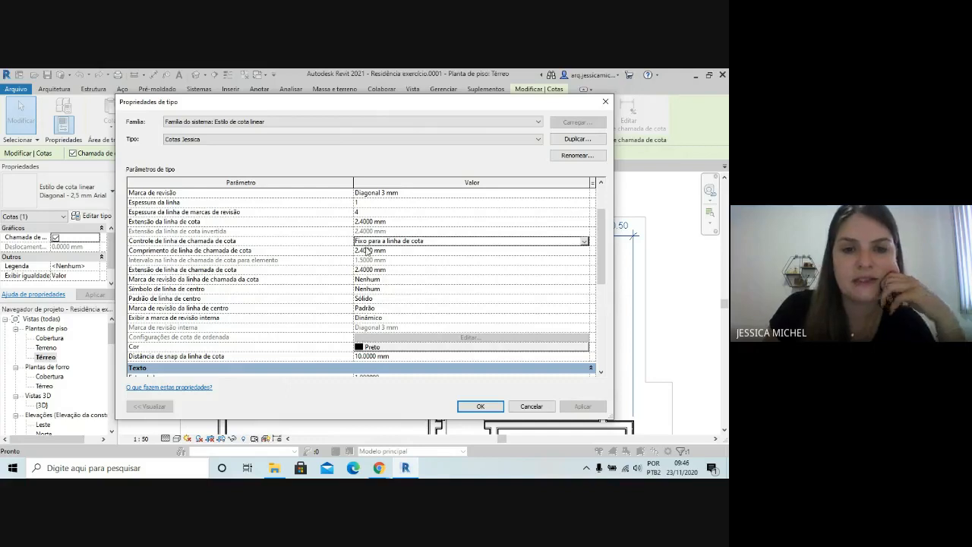
left_click(366, 251)
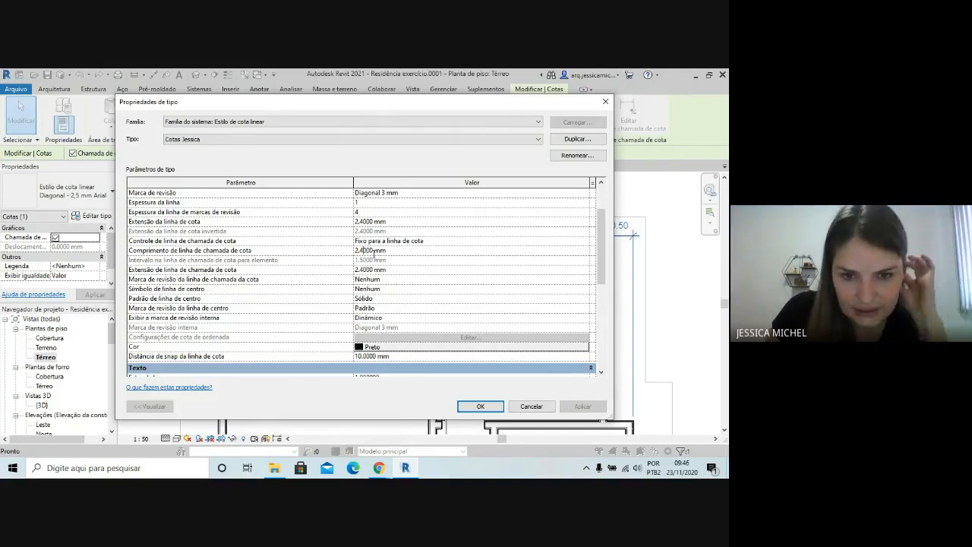
left_click_drag(372, 250, 364, 251)
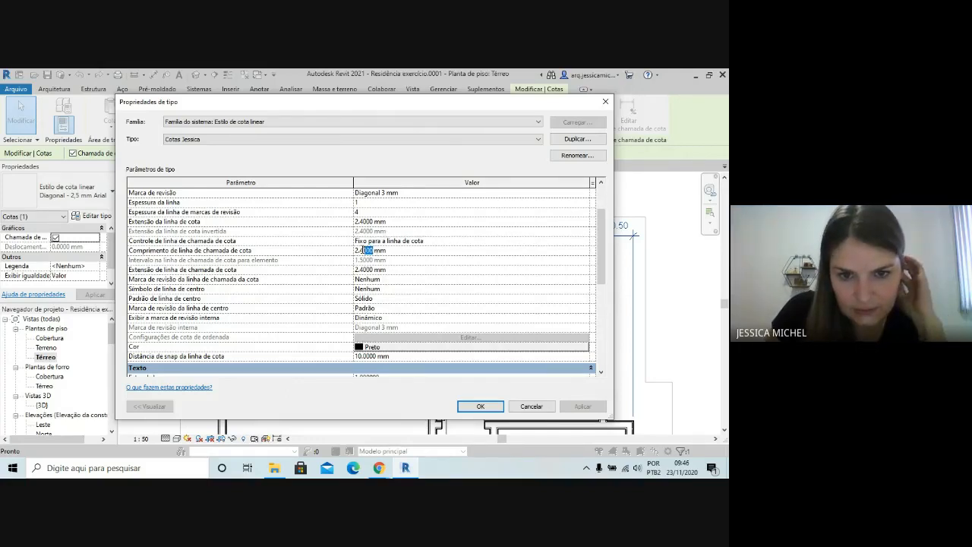
key("BackSpace")
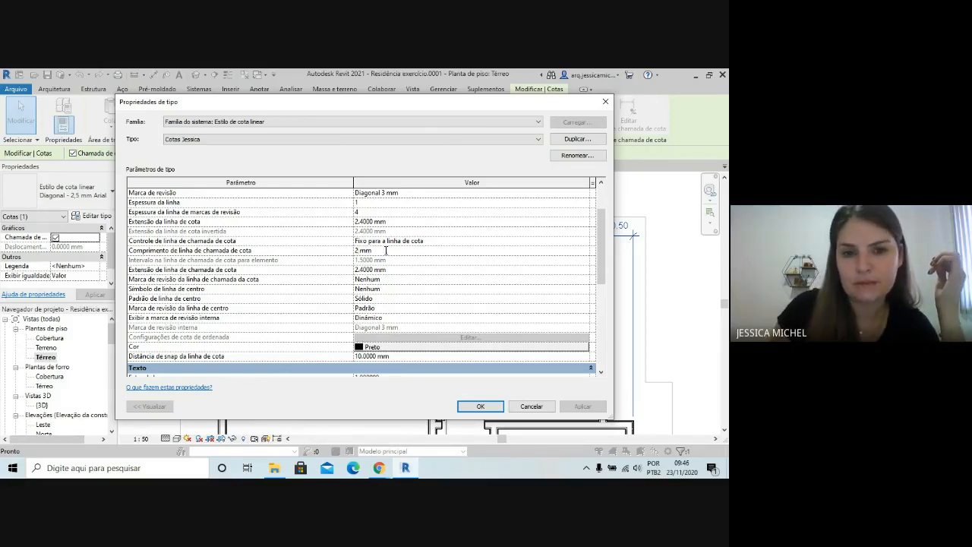
Set the style's Extensão da linha de cota and Extensão de linha de chamada de cota to 2 mm and apply it to the chain
left_click(374, 221)
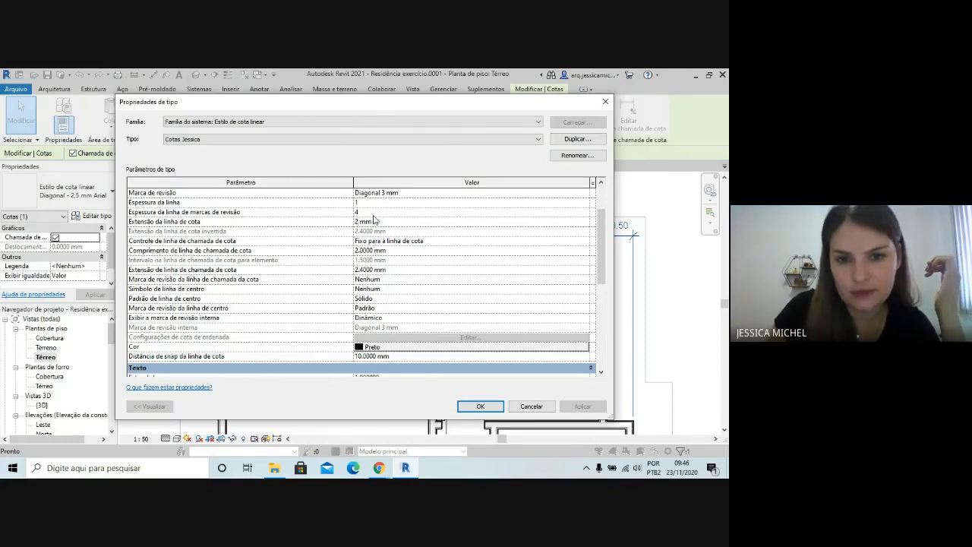
left_click(372, 269)
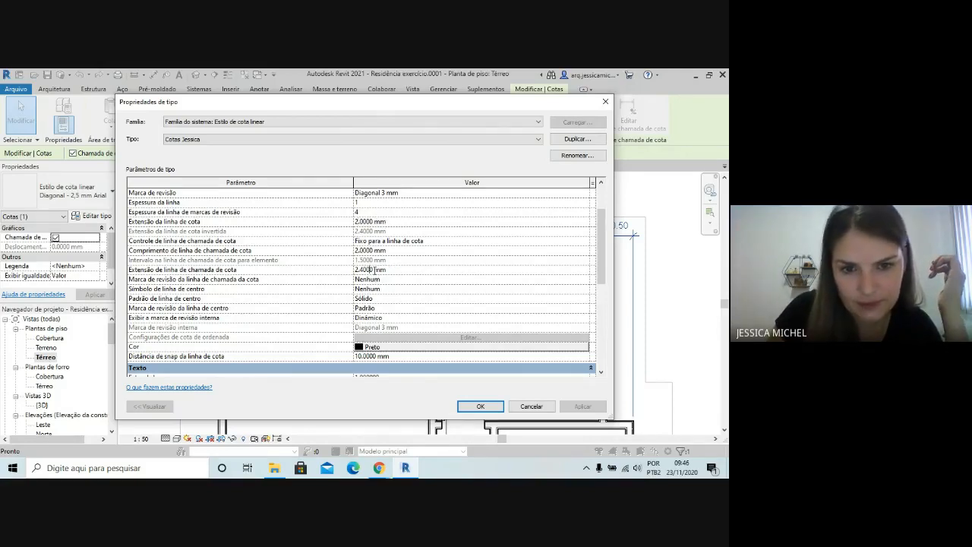
left_click_drag(368, 269, 360, 269)
key("BackSpace")
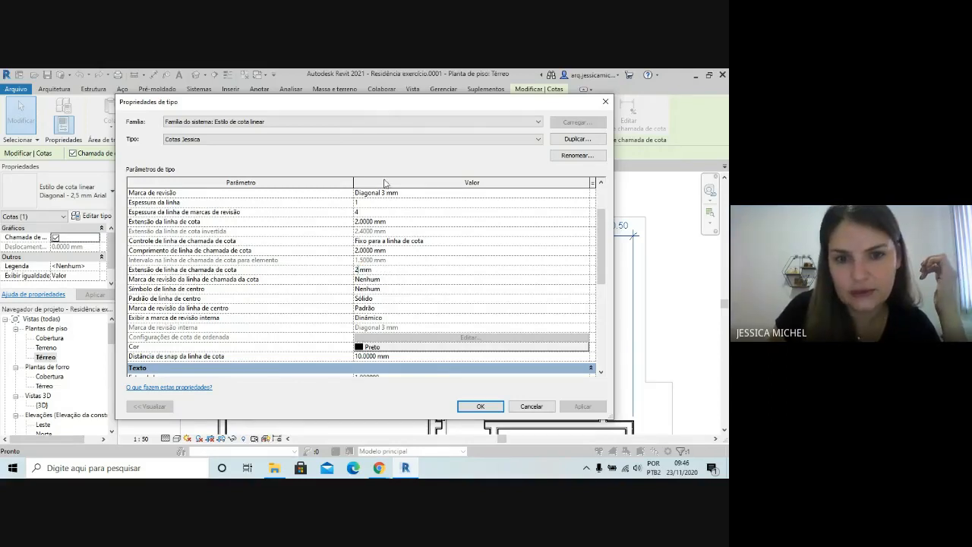
scroll(379, 273, "down", 3)
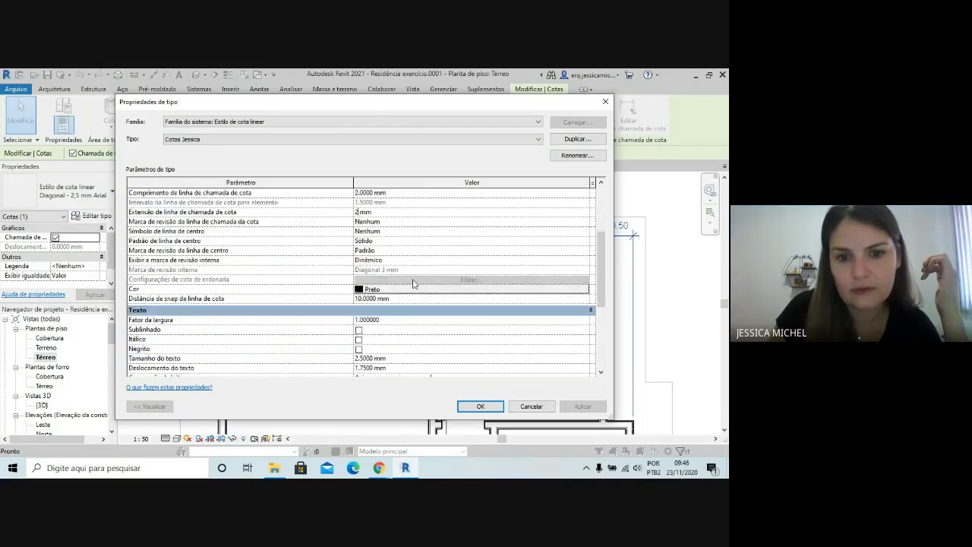
left_click(481, 406)
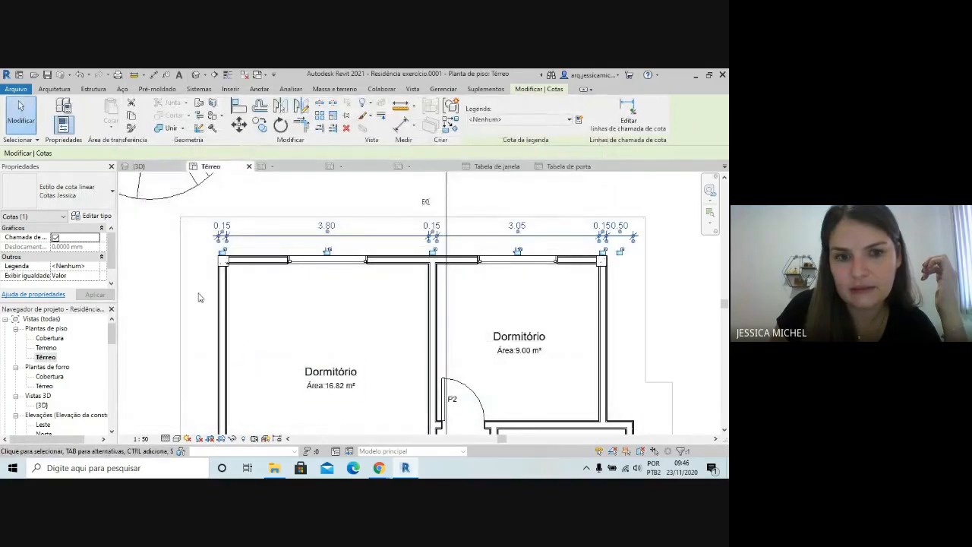
left_click(145, 265)
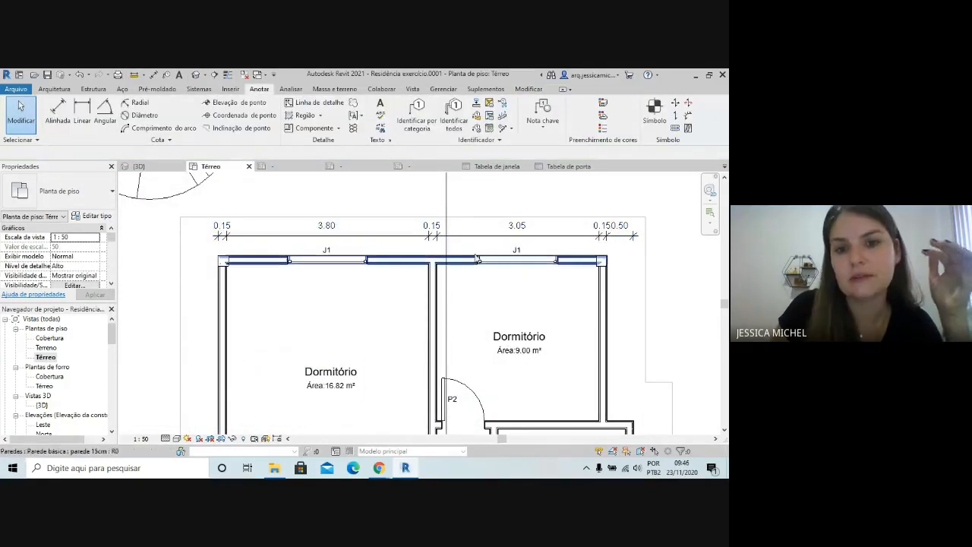
Inspect the restyled chain above the bedrooms, and review the Controle de linha de chamada de cota options in its type properties
scroll(273, 288, "up", 2)
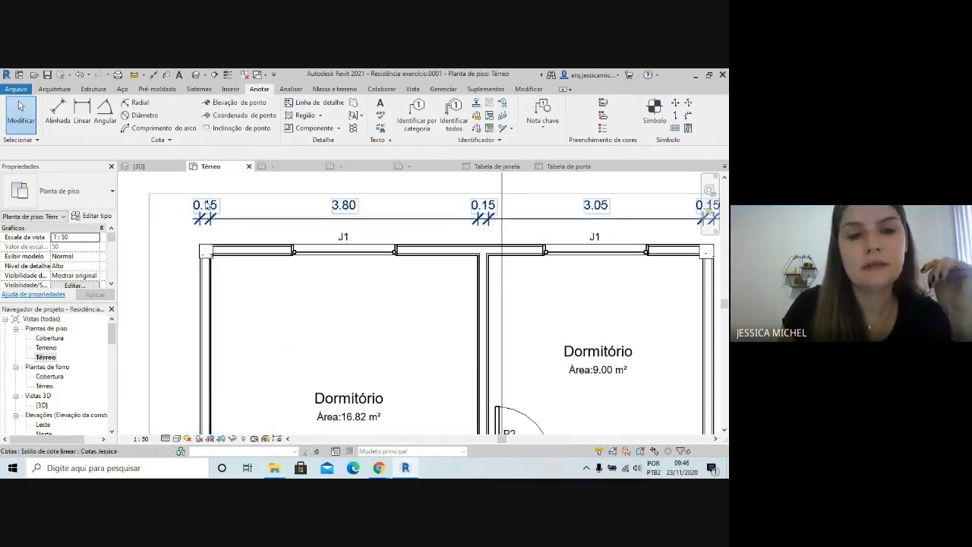
scroll(223, 230, "down", 1)
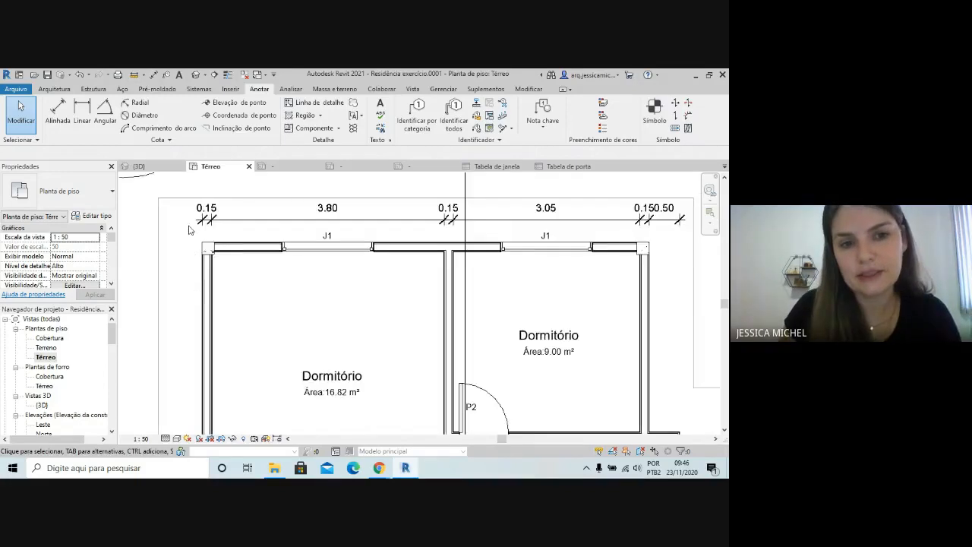
scroll(192, 230, "down", 2)
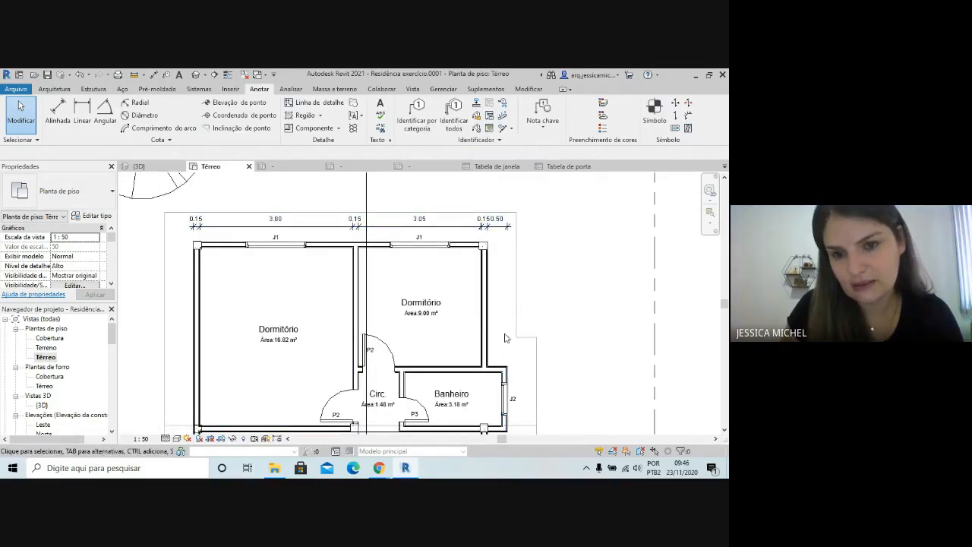
left_click(279, 217)
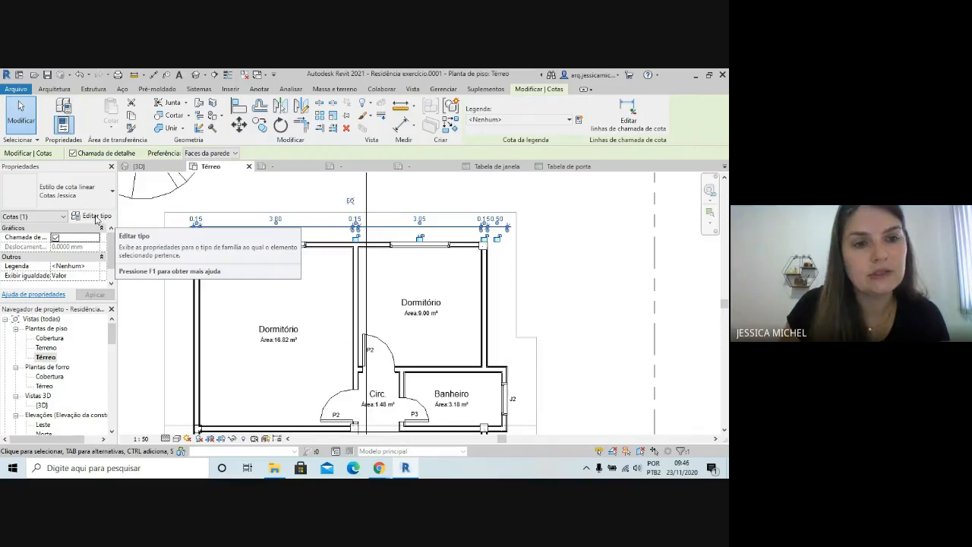
left_click(96, 216)
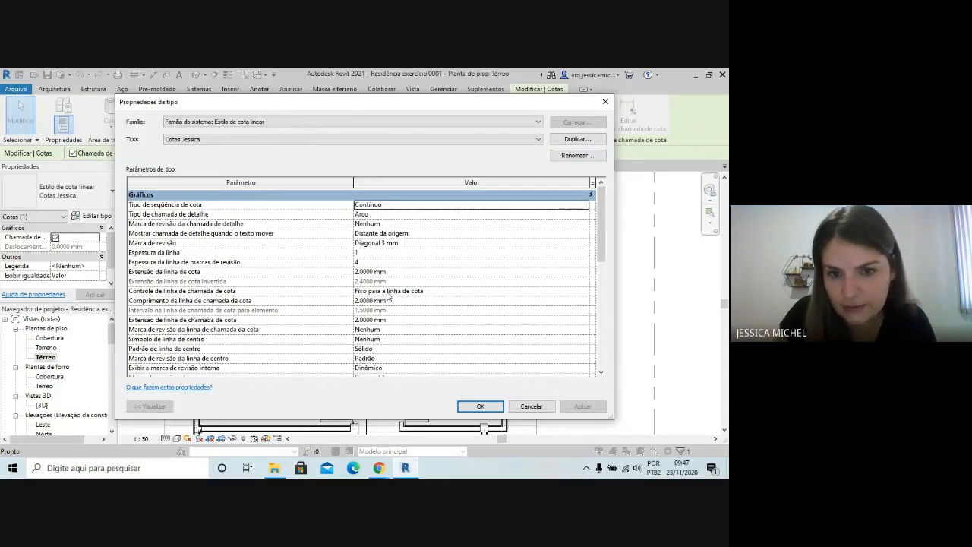
left_click(579, 293)
left_click(586, 293)
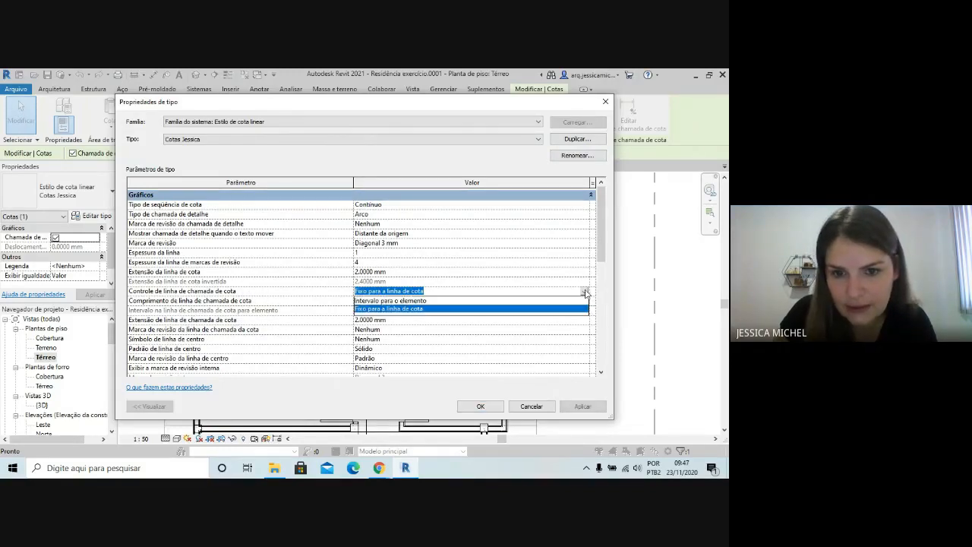
left_click(585, 294)
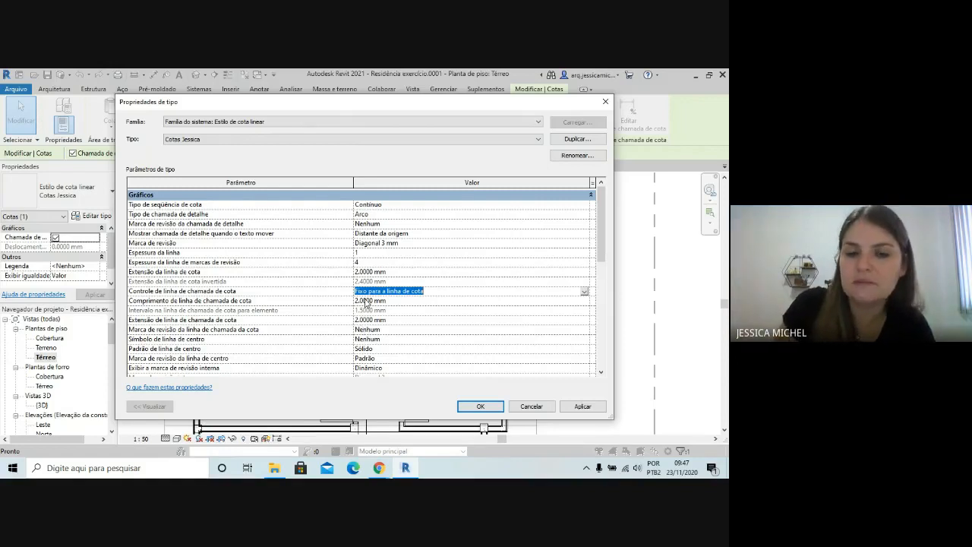
Review the available Marca de revisão tick mark options of the dimension style, keeping Diagonal 3 mm
scroll(522, 243, "down", 3)
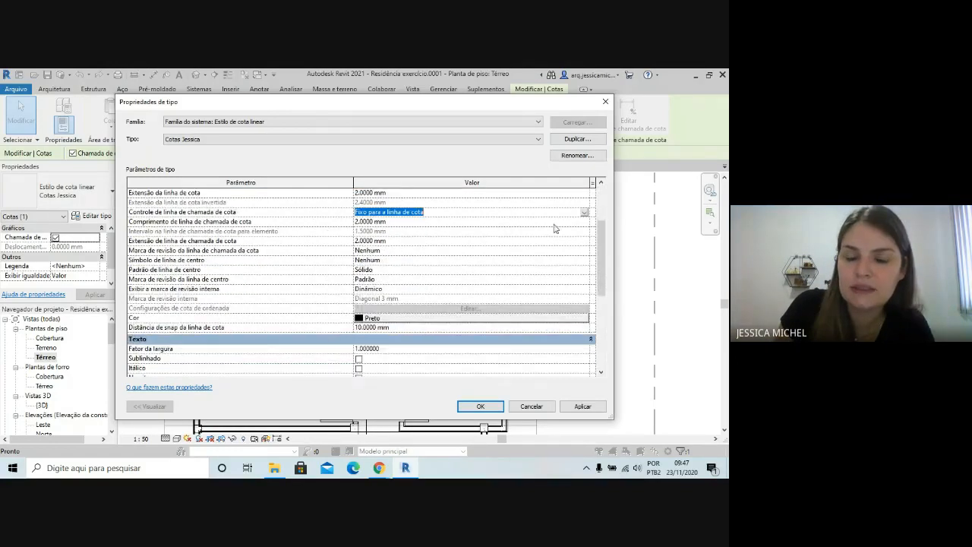
scroll(516, 277, "up", 2)
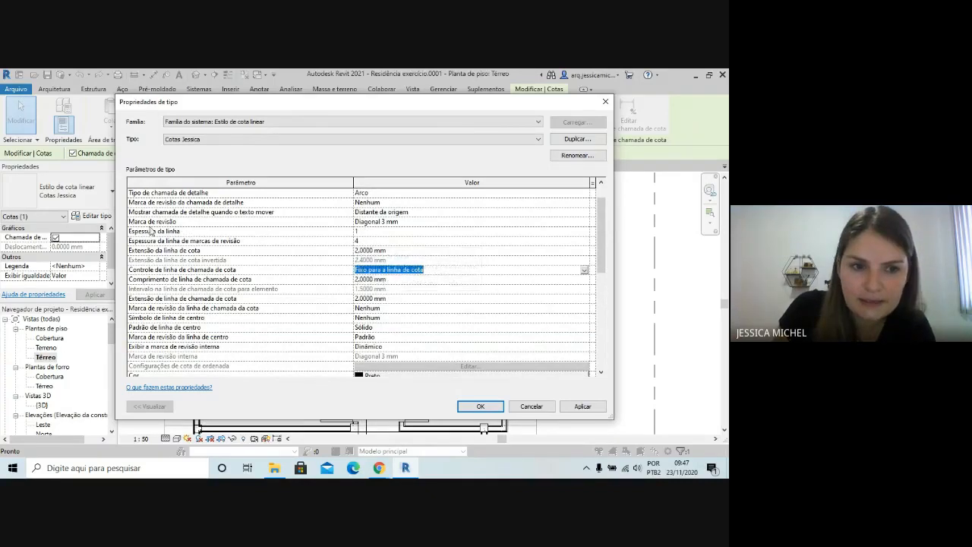
left_click(586, 223)
left_click(586, 222)
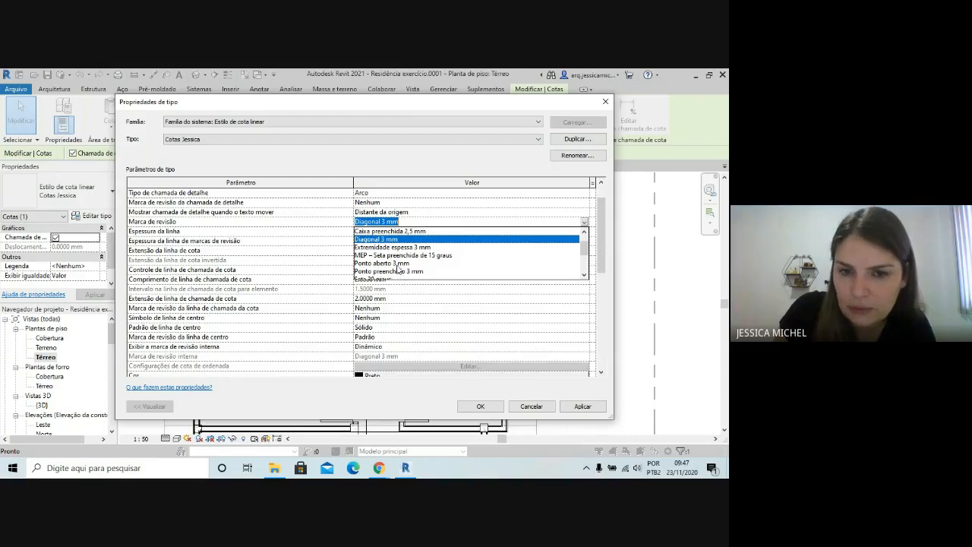
scroll(452, 259, "down", 2)
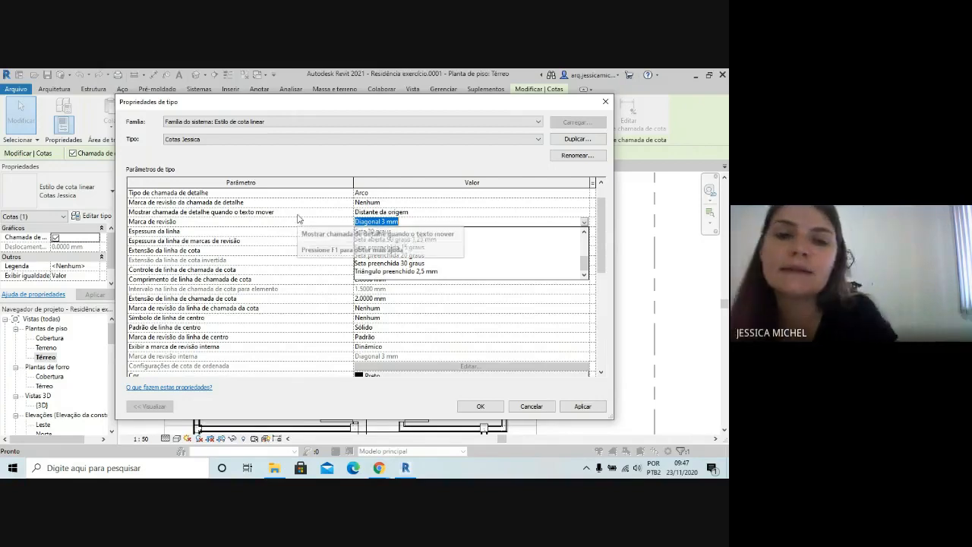
left_click(408, 222)
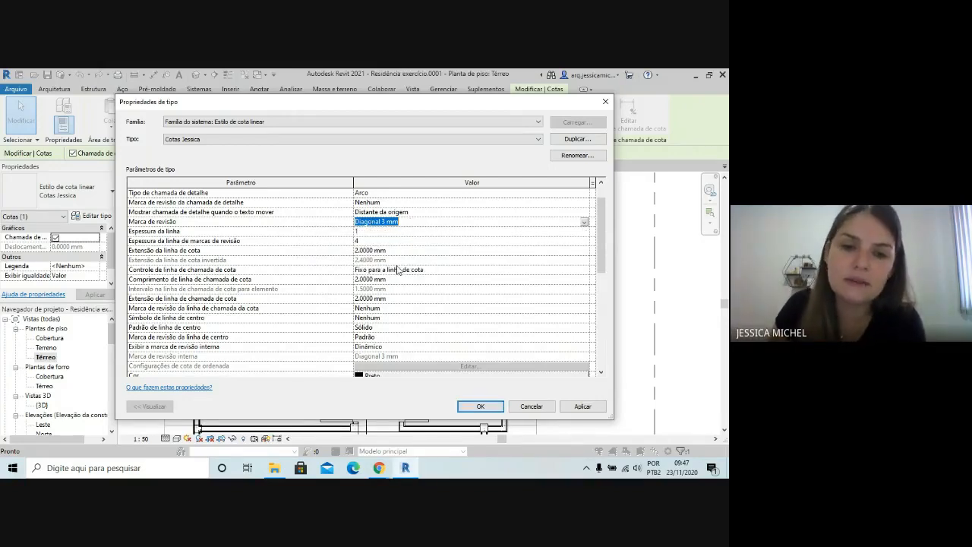
Set the Cor of the custom linear dimension style to Vermelho
scroll(400, 272, "down", 2)
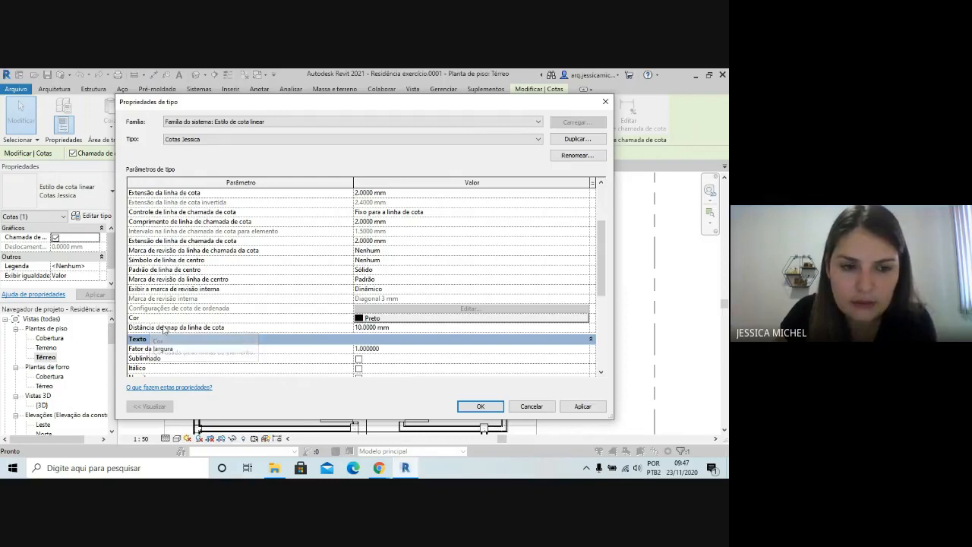
left_click(444, 319)
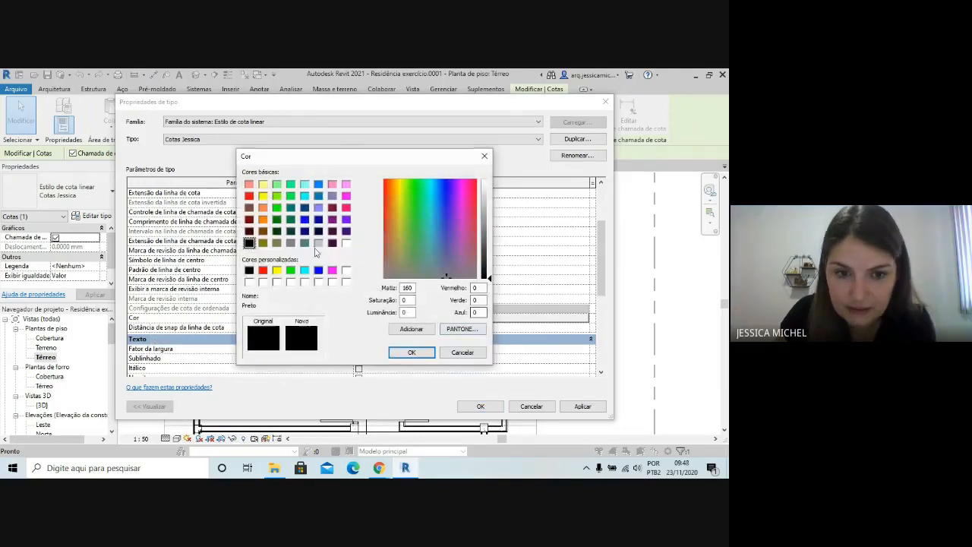
left_click(263, 271)
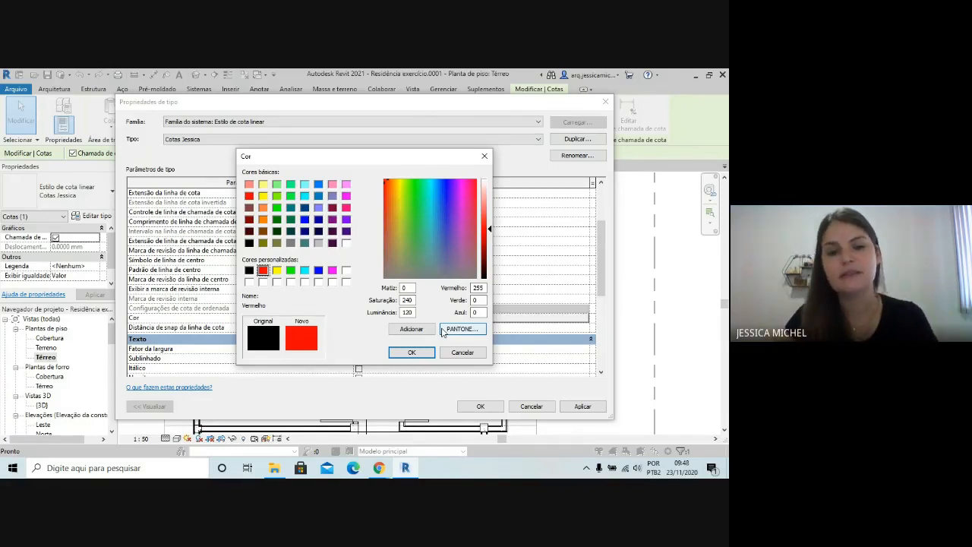
left_click(410, 352)
Try the Itálico and Negrito options on the dimension style's text, and clear both again
scroll(419, 313, "down", 3)
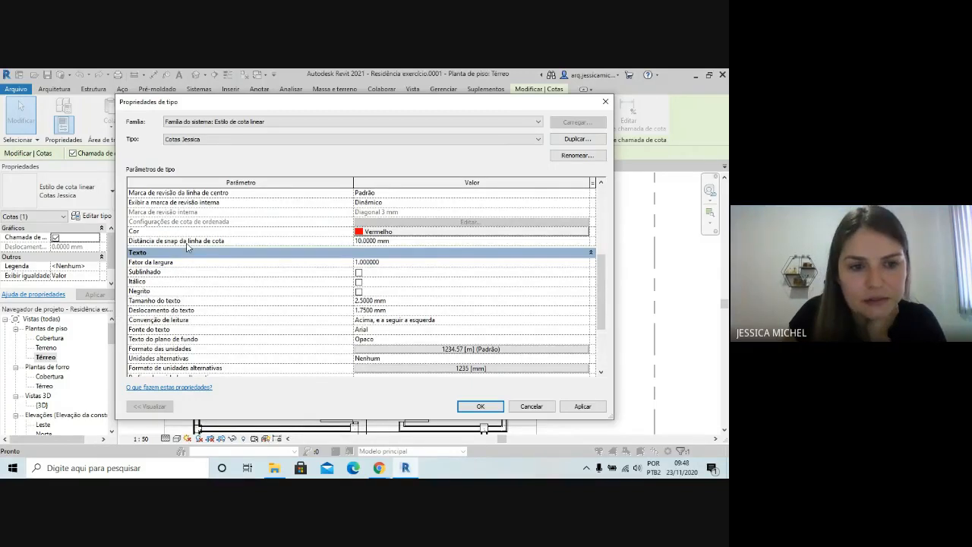
scroll(188, 245, "down", 2)
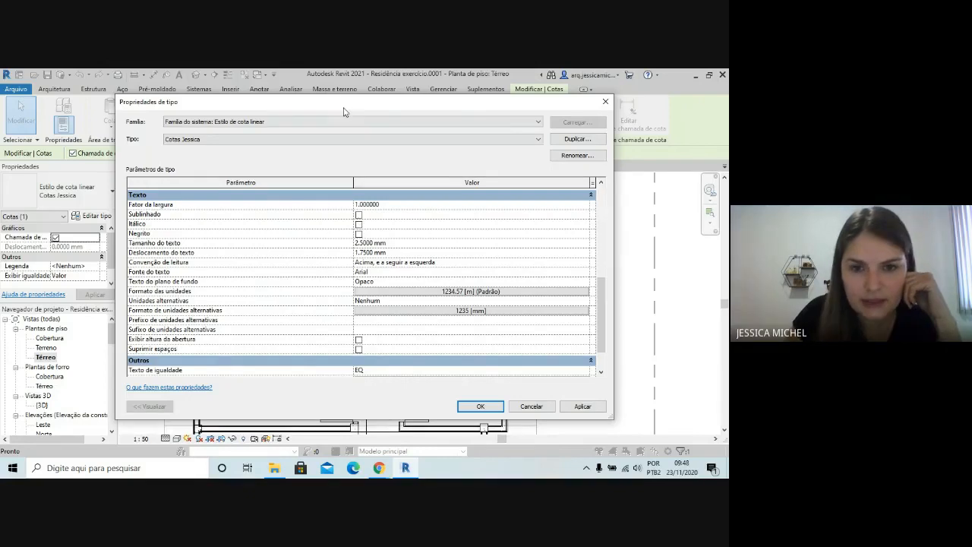
left_click_drag(344, 112, 498, 127)
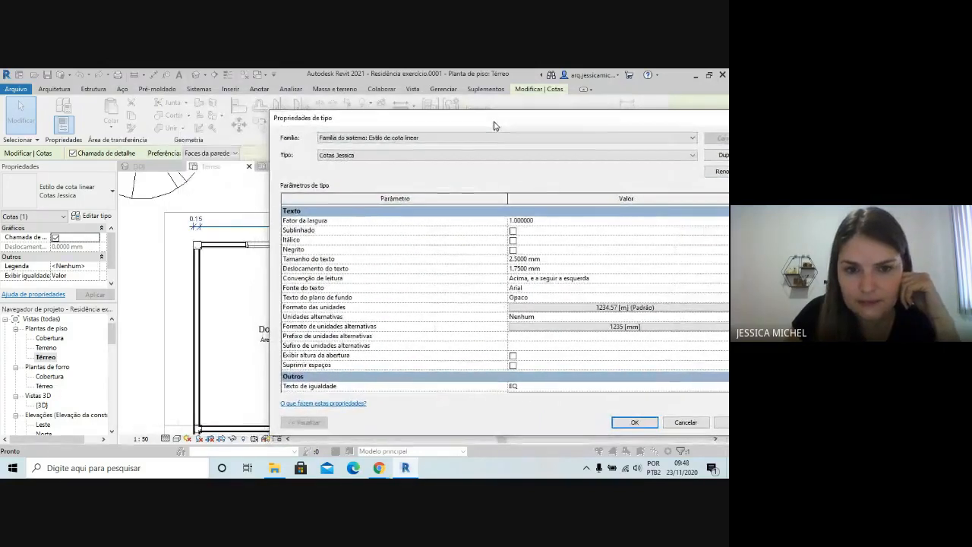
left_click(518, 241)
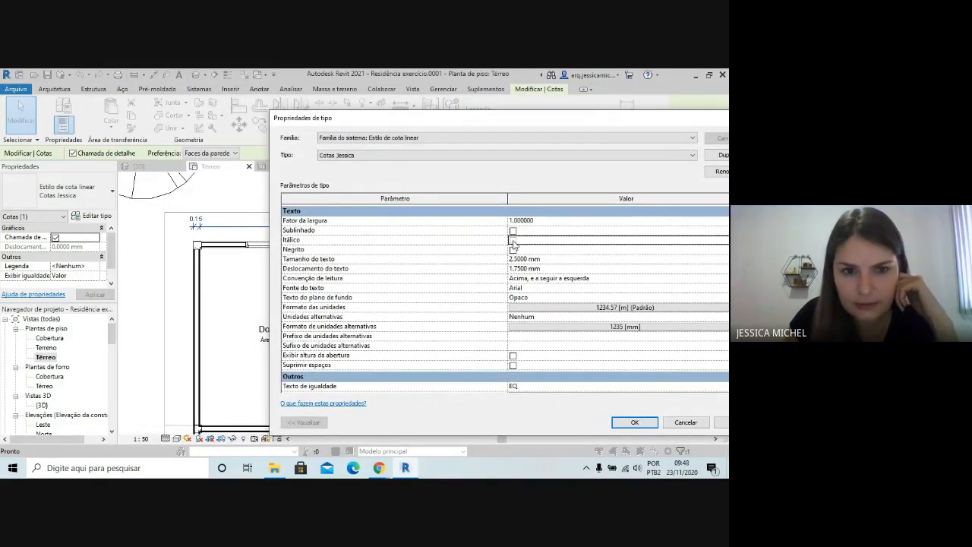
left_click(513, 240)
left_click(514, 252)
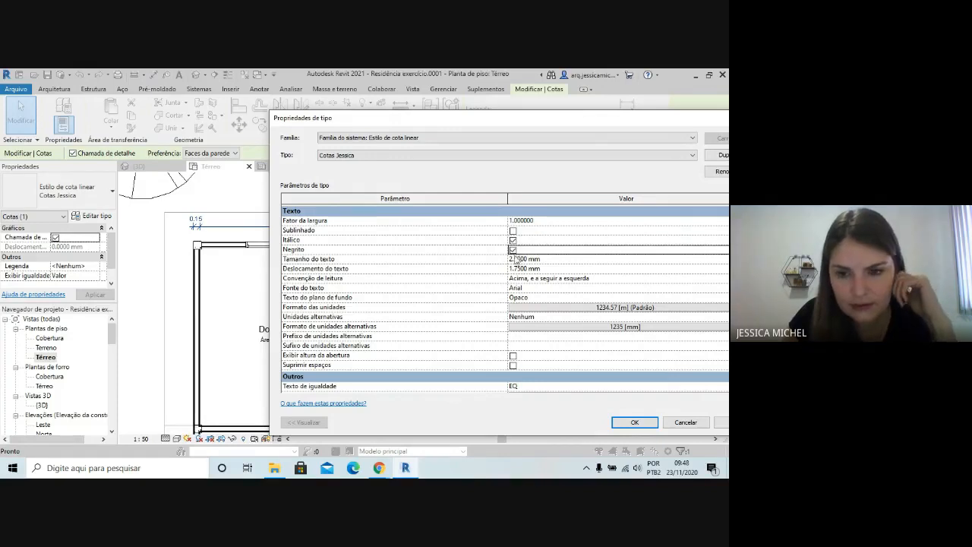
left_click(513, 250)
left_click(514, 241)
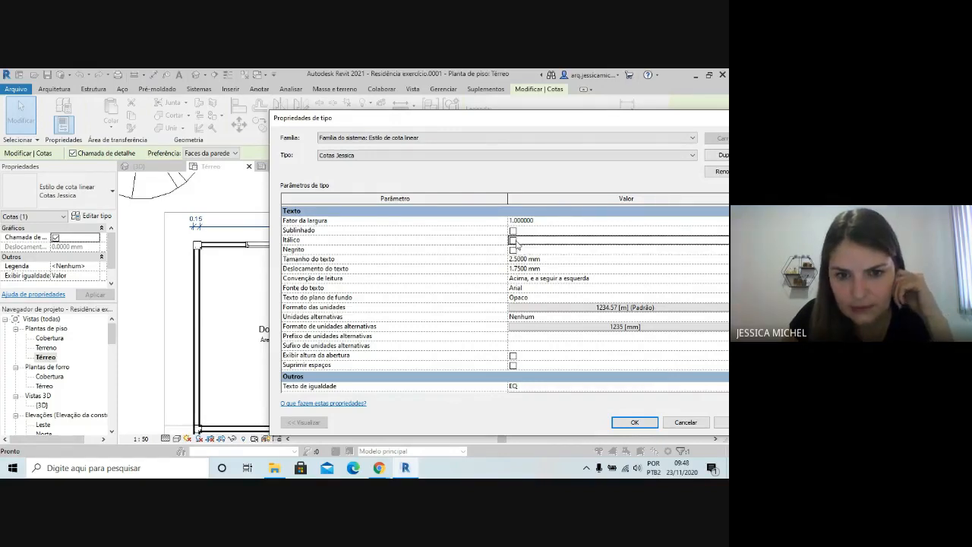
Check the style's Formato das unidades, keeping Usar as configurações do projeto, and apply the style changes to the dimension chain
left_click_drag(439, 122, 315, 81)
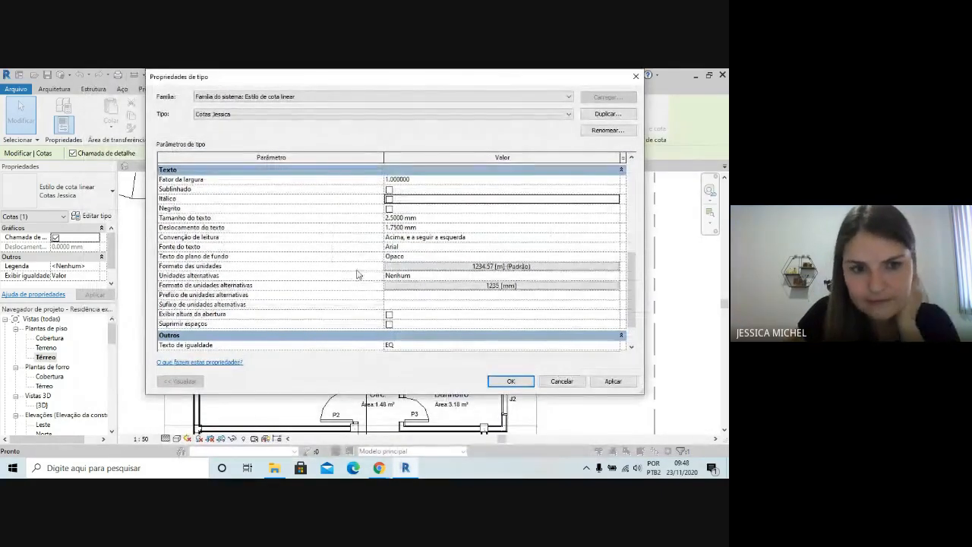
left_click(483, 268)
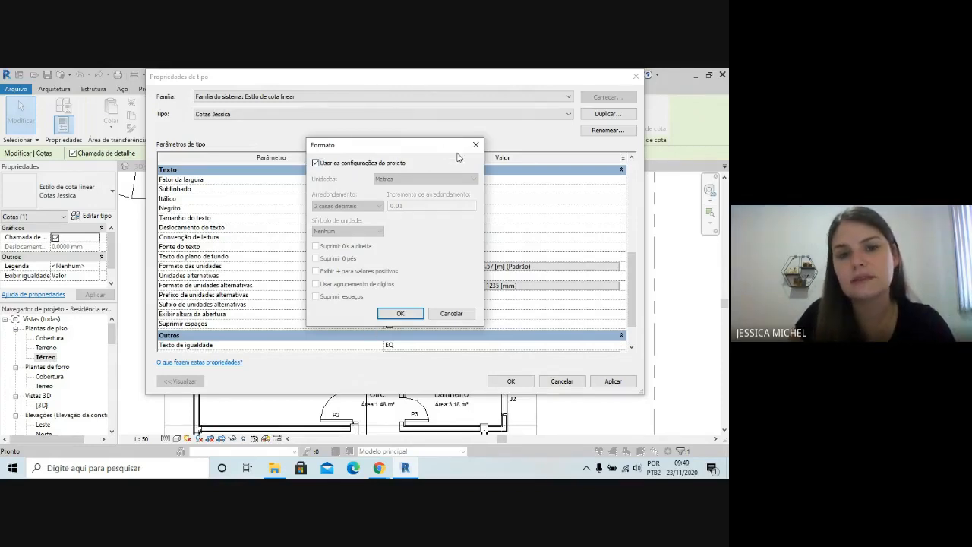
left_click(400, 313)
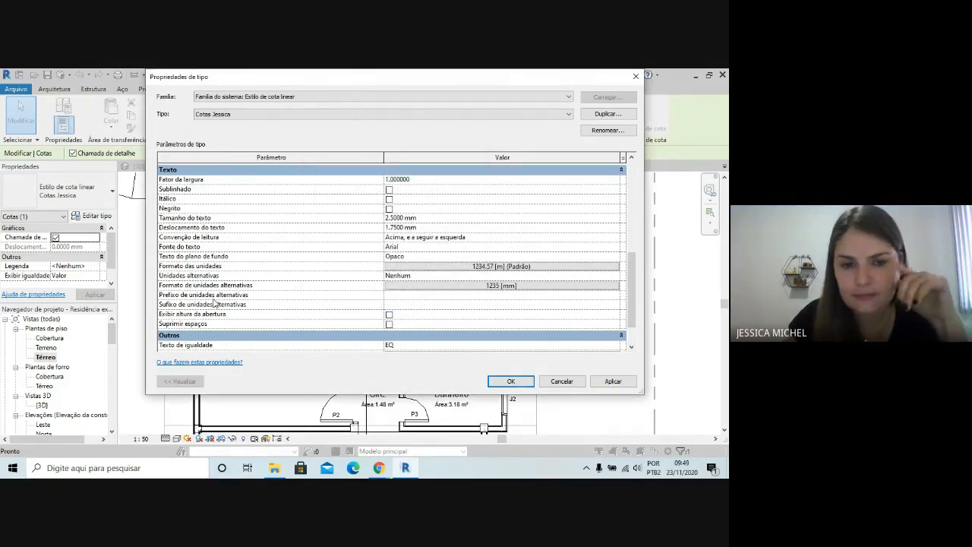
scroll(376, 303, "down", 1)
scroll(448, 194, "up", 2)
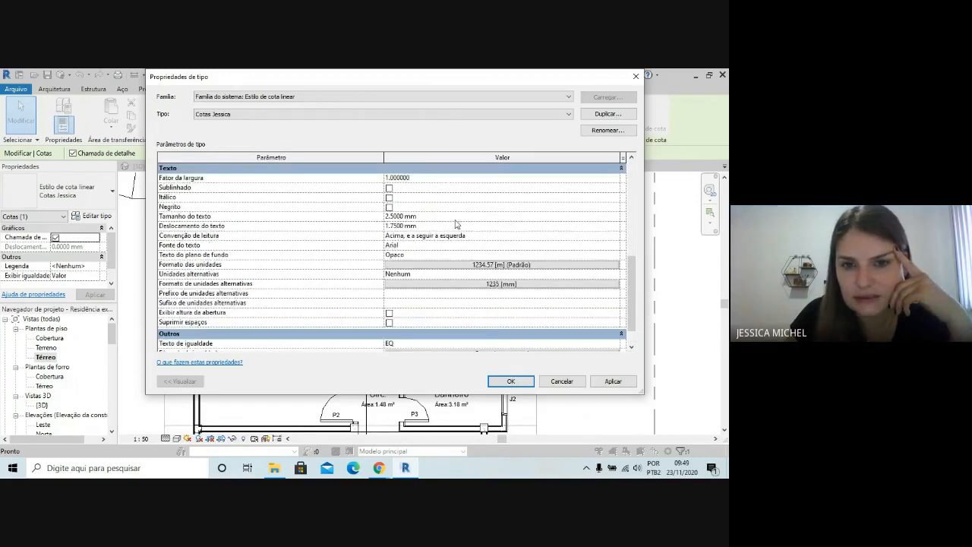
left_click(507, 381)
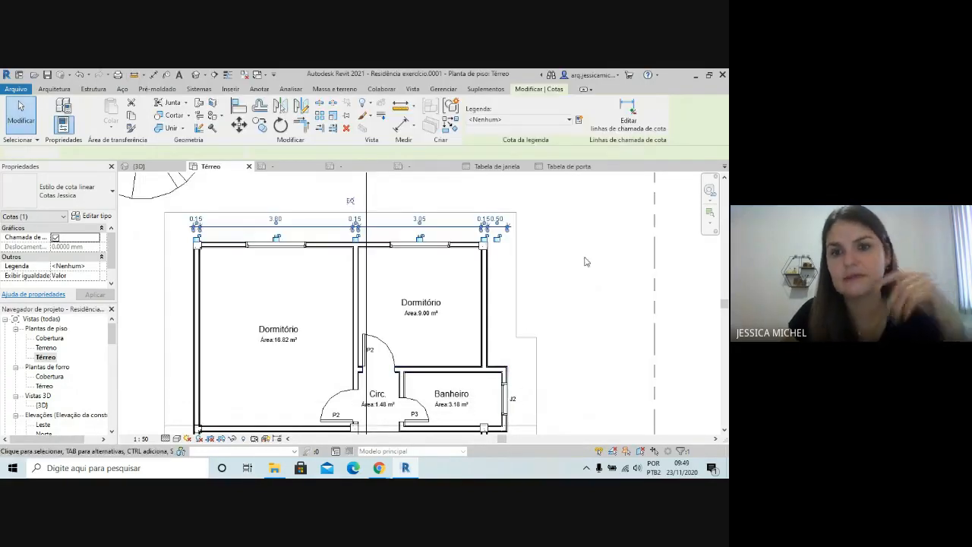
key("Escape")
scroll(513, 304, "down", 3)
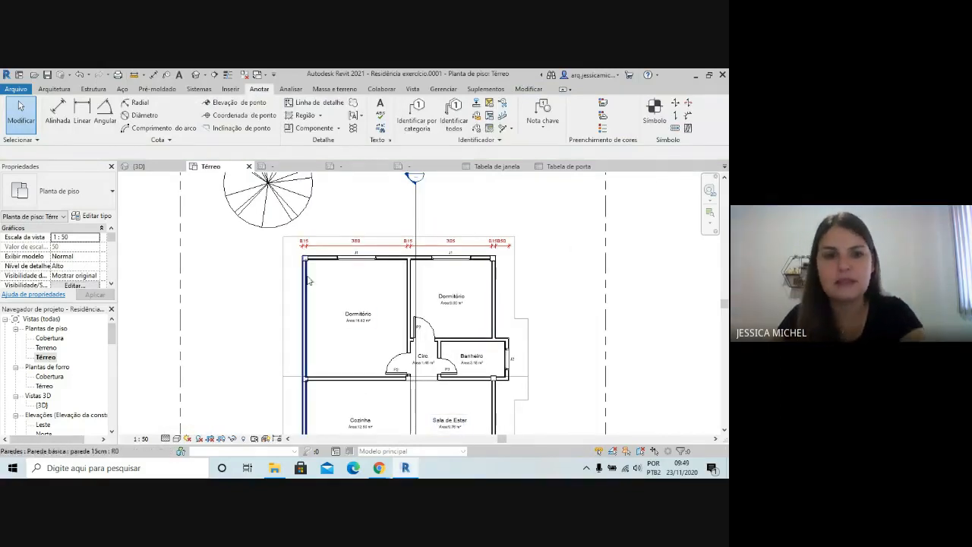
Add an aligned overall width dimension above the existing chain, from the large Dormitório's outer wall face to the Banheiro's outer wall face
left_click(58, 112)
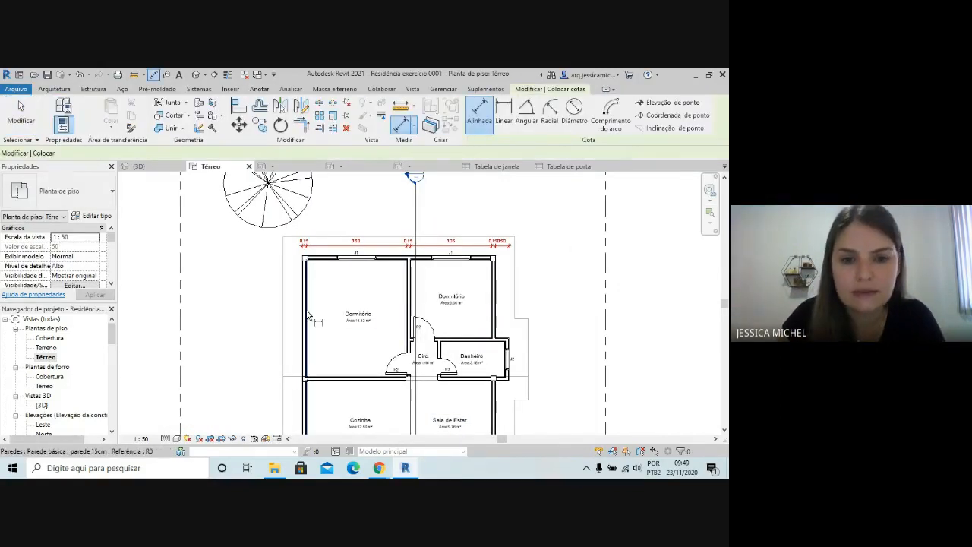
left_click(510, 346)
scroll(456, 234, "up", 1)
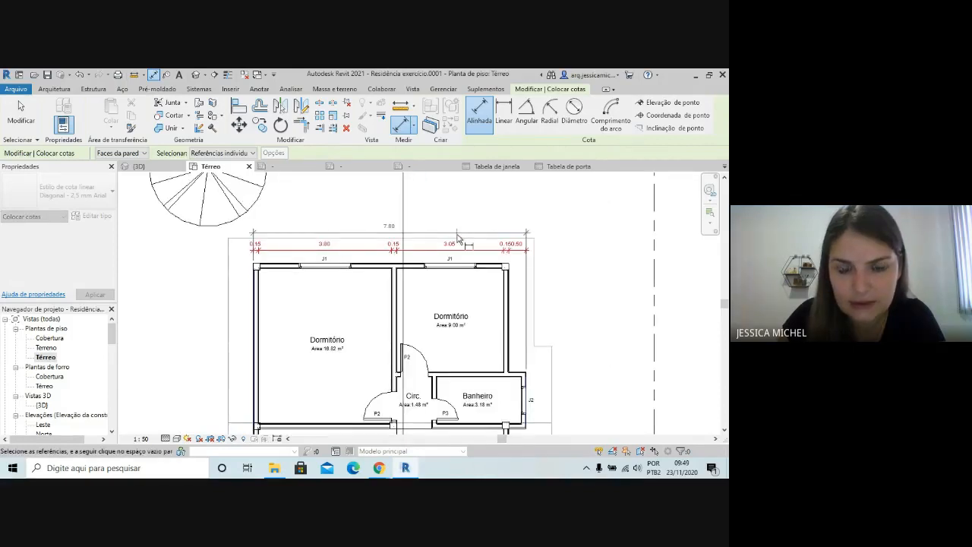
left_click(458, 237)
scroll(490, 216, "down", 2)
scroll(554, 289, "up", 1)
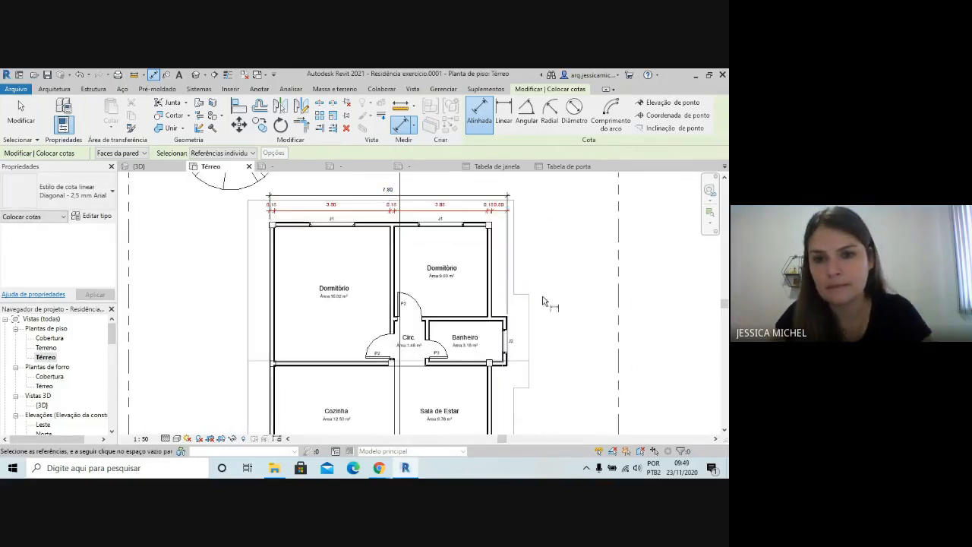
scroll(452, 349, "down", 1)
scroll(355, 251, "down", 1)
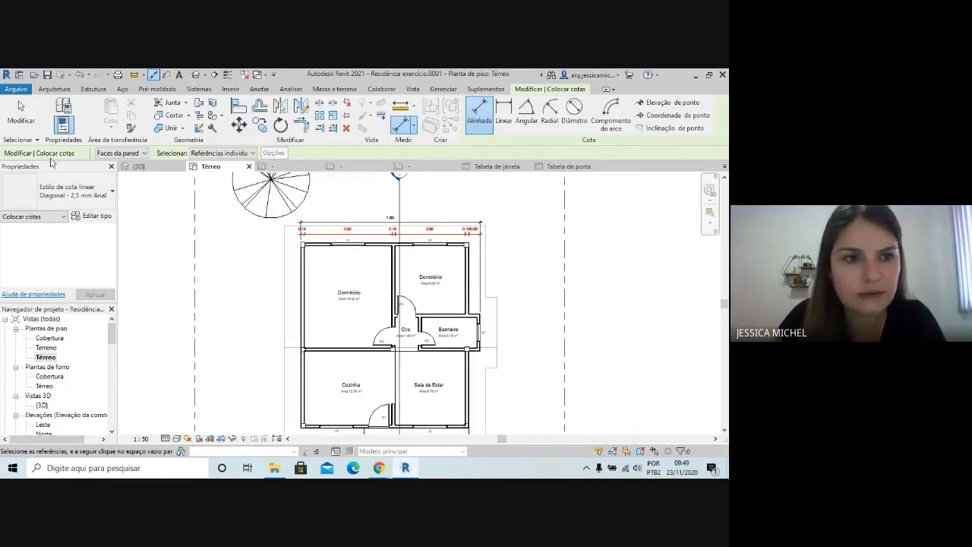
Change the overall width dimension to the custom red dimension style
left_click(21, 112)
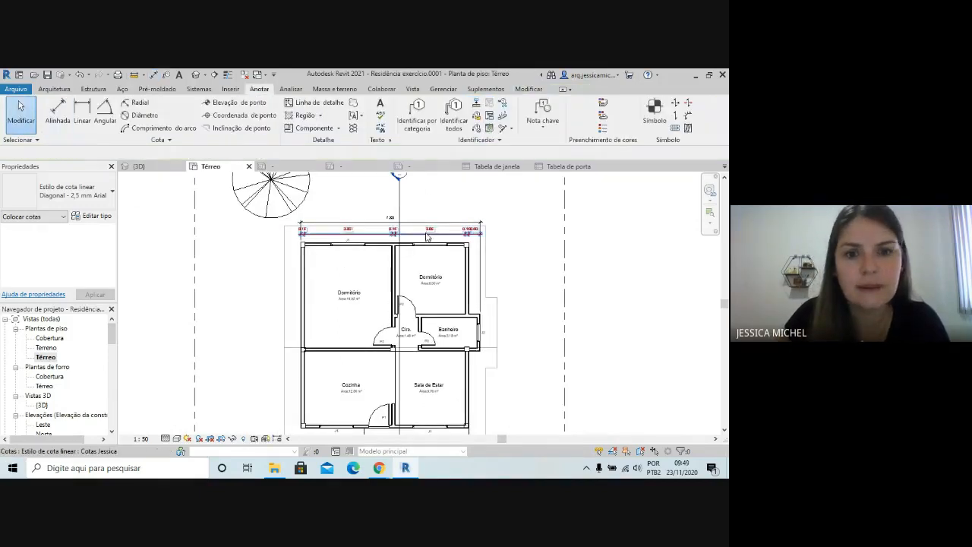
left_click(381, 225)
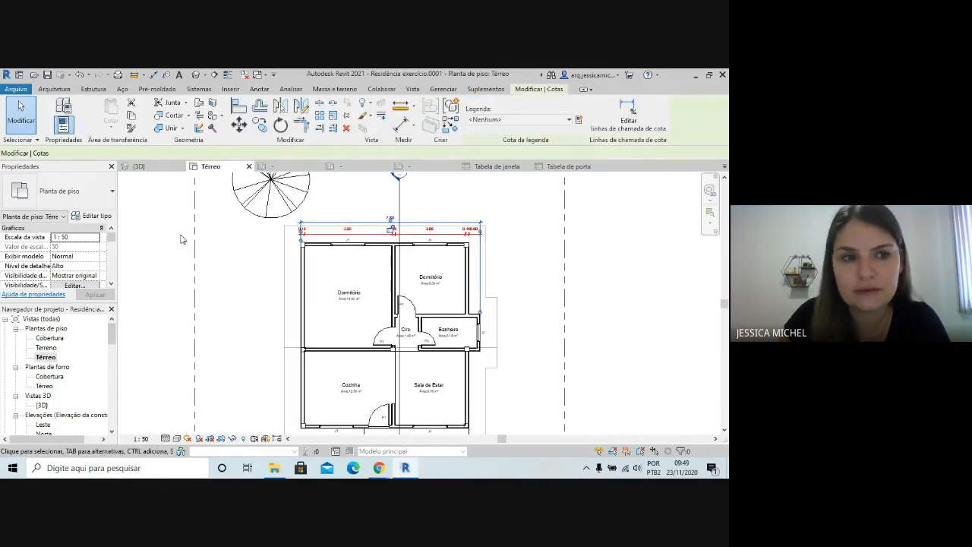
left_click(89, 196)
left_click(57, 280)
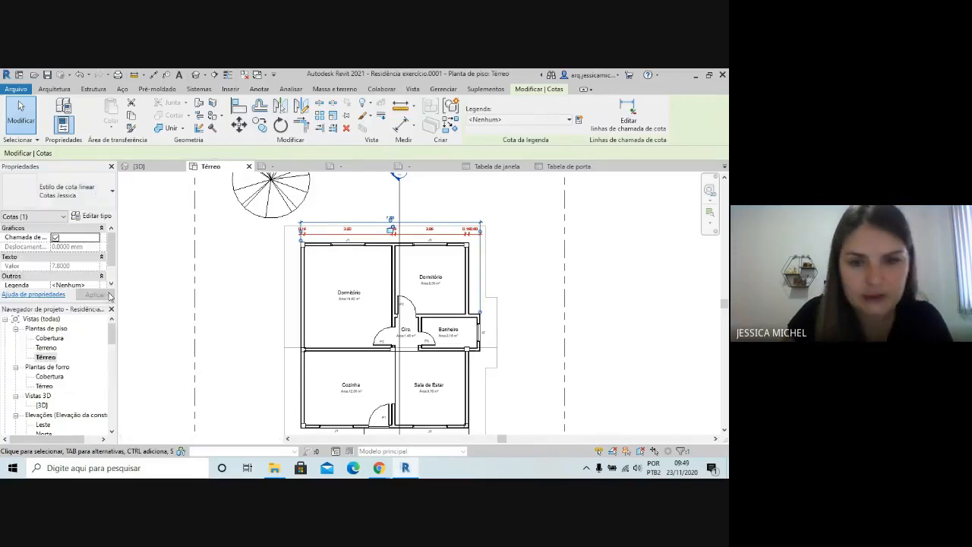
left_click(497, 279)
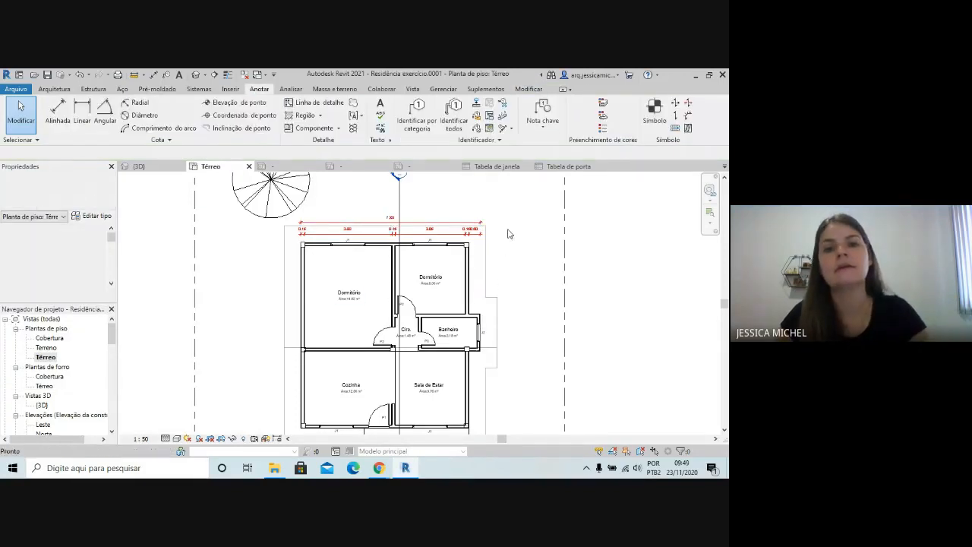
Start a new aligned dimension with the custom red style as its type
left_click(57, 110)
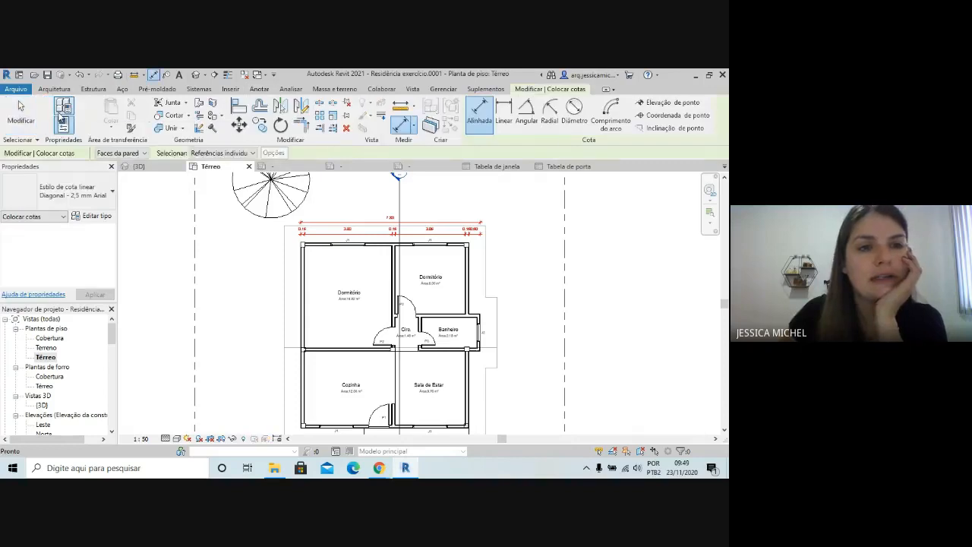
left_click(72, 200)
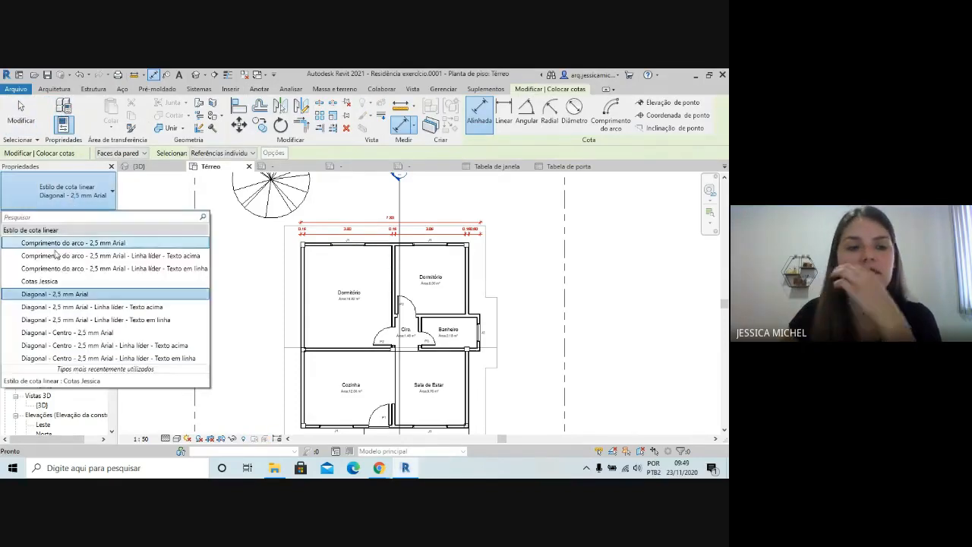
left_click(44, 281)
Add a vertical chain of wall-face dimensions outside the Cozinha and large Dormitório, from the Cozinha's front wall to the Dormitório's rear wall
scroll(303, 377, "down", 2)
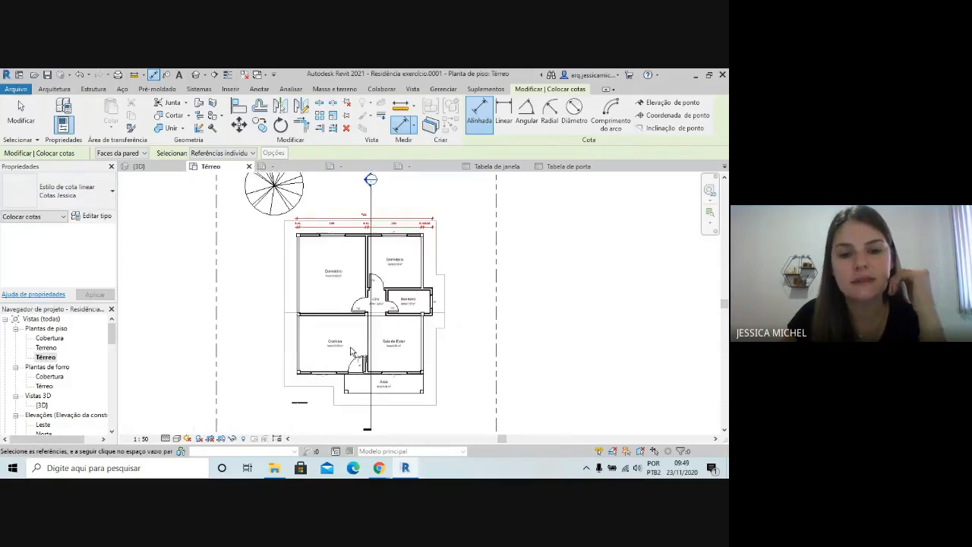
scroll(304, 377, "up", 3)
scroll(304, 377, "up", 4)
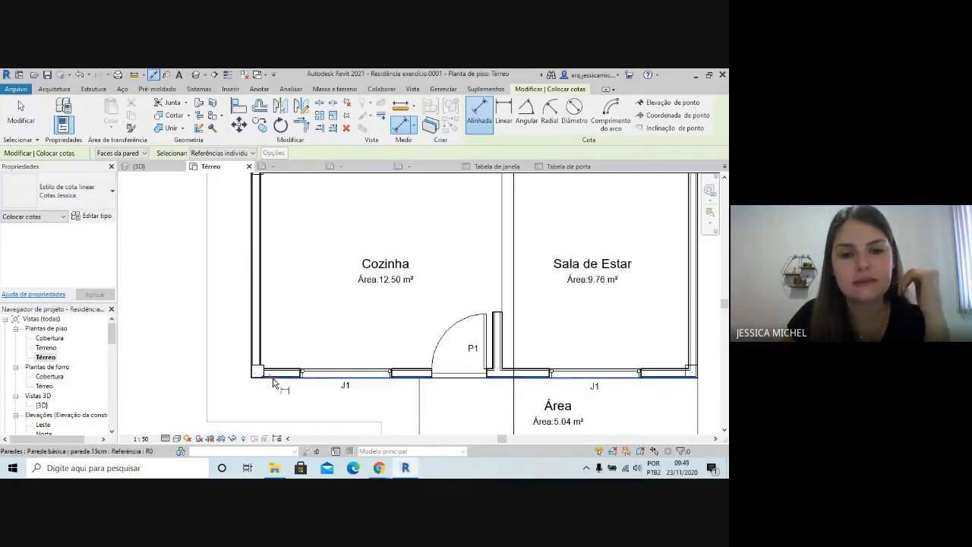
left_click(277, 374)
scroll(272, 370, "down", 2)
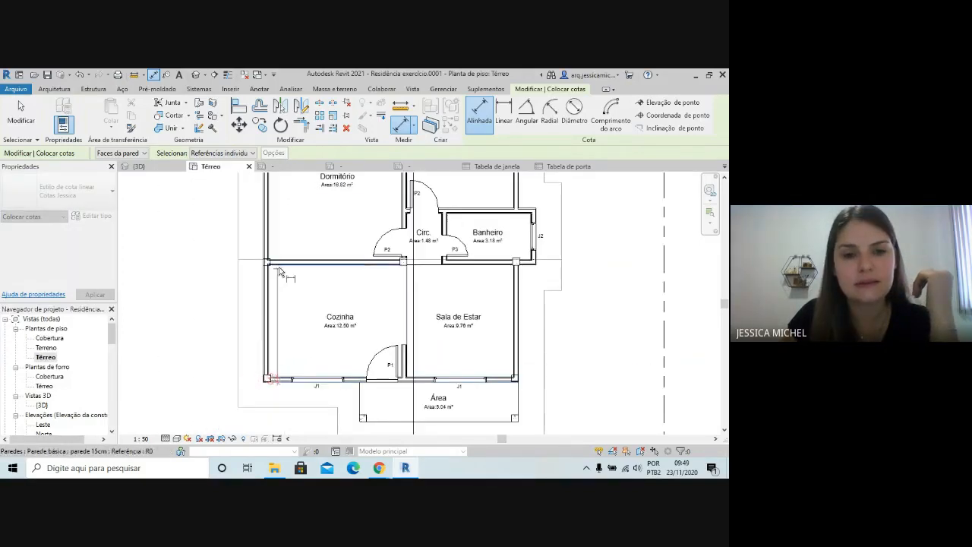
left_click(281, 262)
scroll(281, 264, "down", 2)
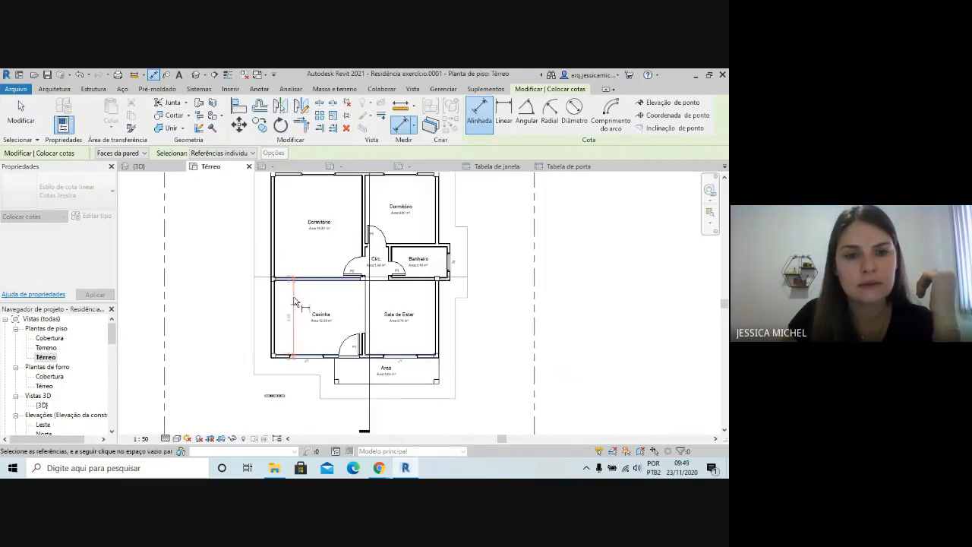
left_click(290, 178)
scroll(311, 248, "down", 1)
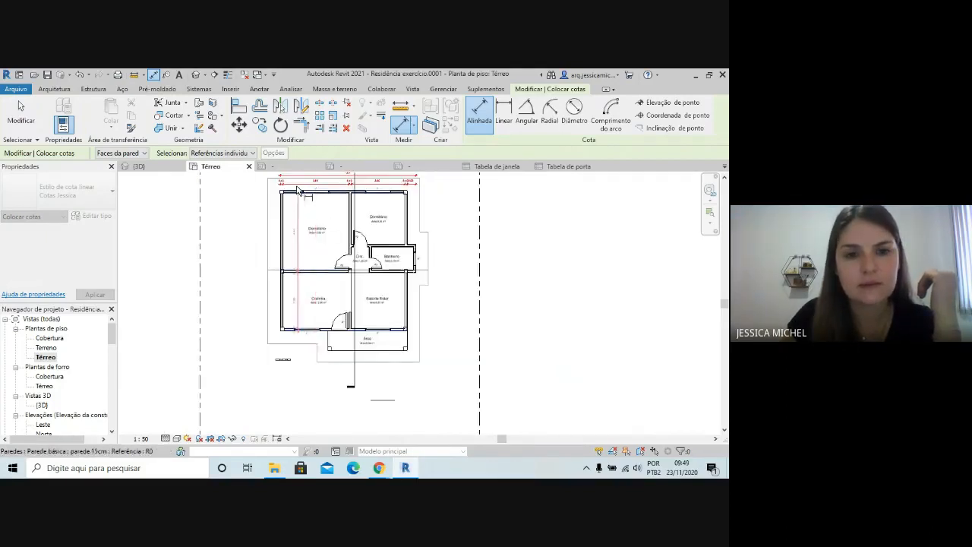
scroll(300, 190, "up", 1)
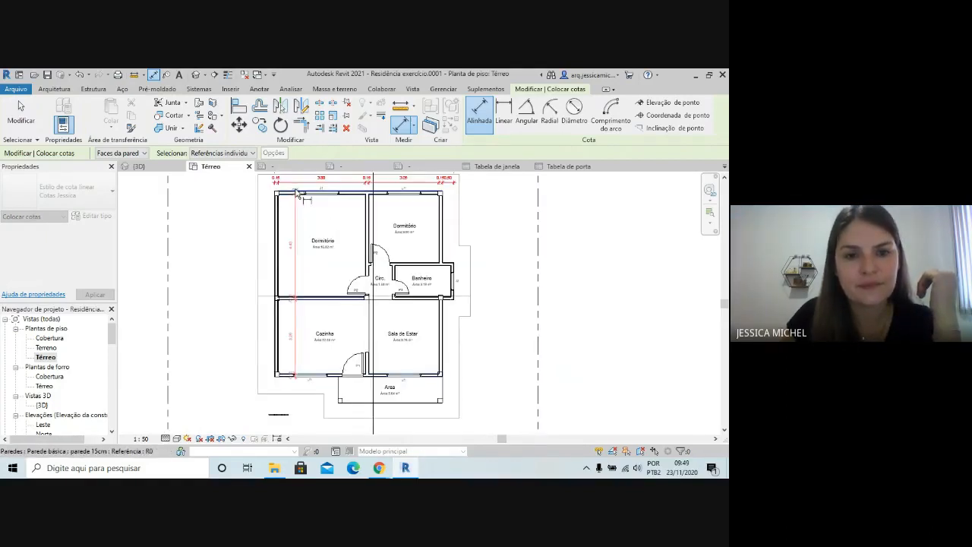
left_click(266, 233)
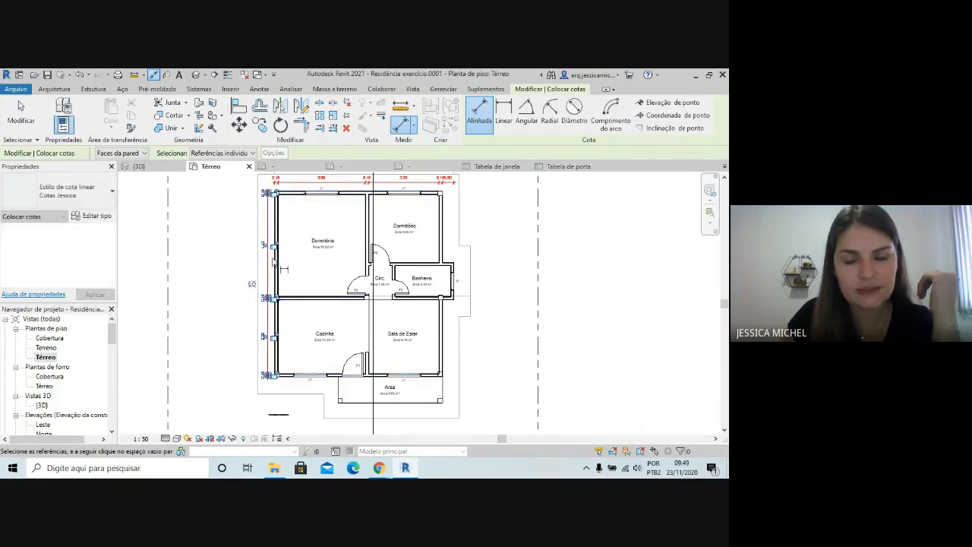
scroll(276, 337, "up", 1)
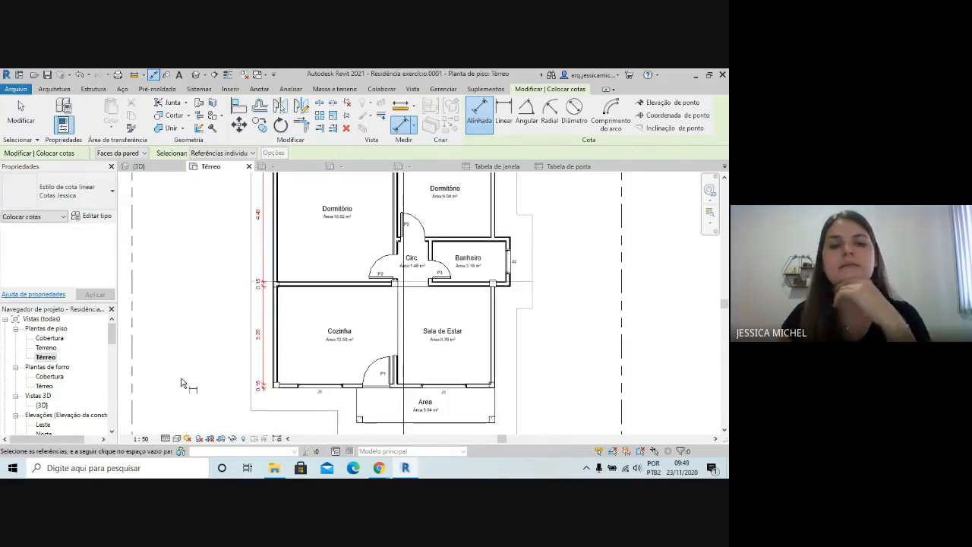
scroll(182, 384, "down", 1)
scroll(157, 251, "down", 2)
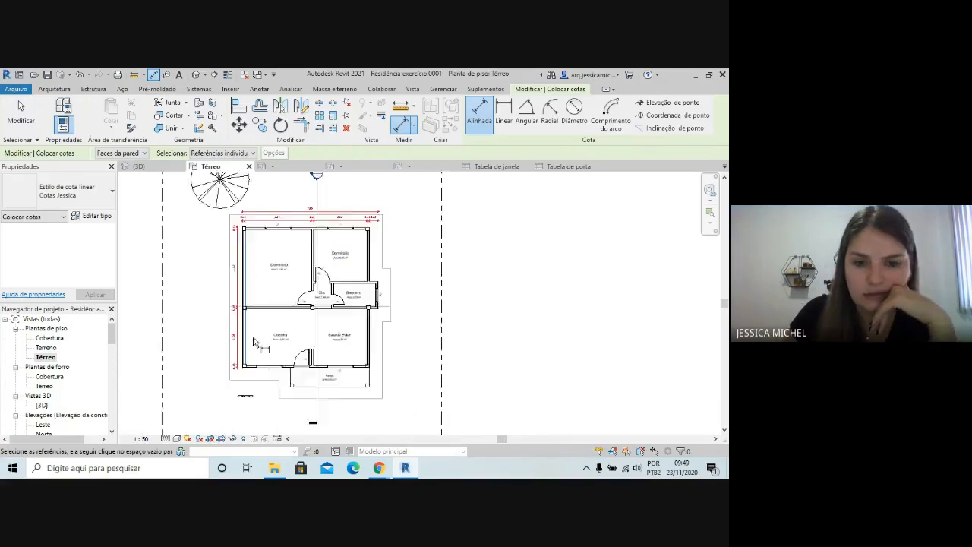
scroll(377, 389, "up", 4)
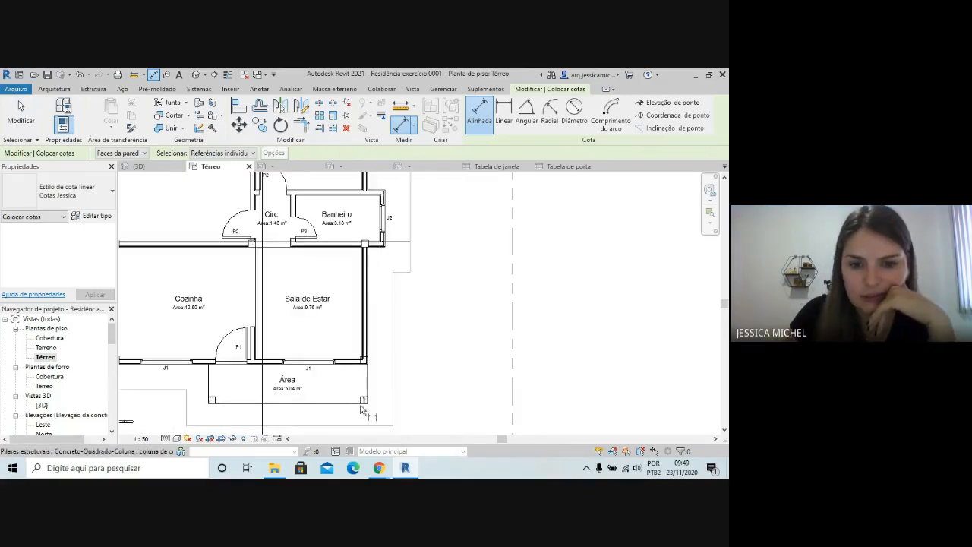
Add a vertical aligned dimension chain outside the Sala de Estar and Banheiro, from the Área's front edge to the small Dormitório's rear wall
left_click(357, 402)
left_click(354, 370)
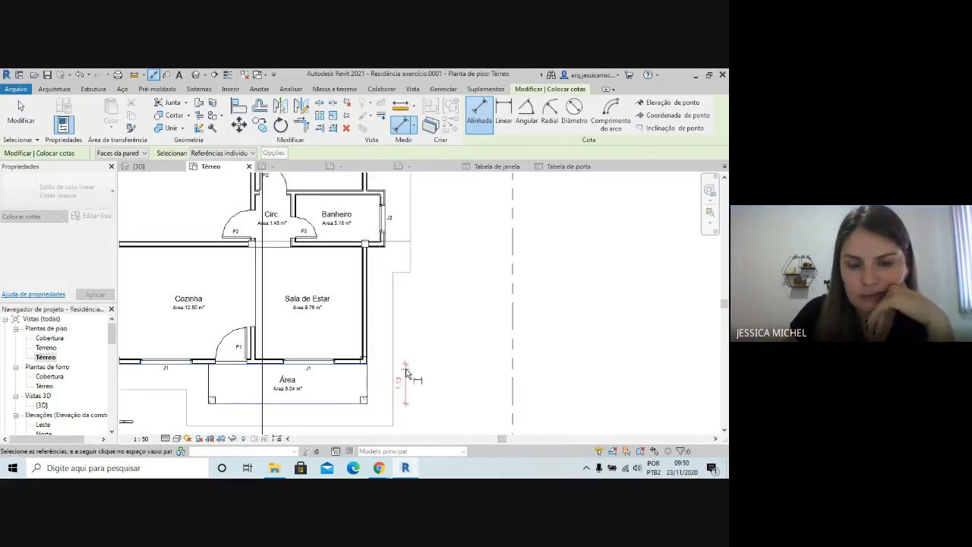
left_click(376, 246)
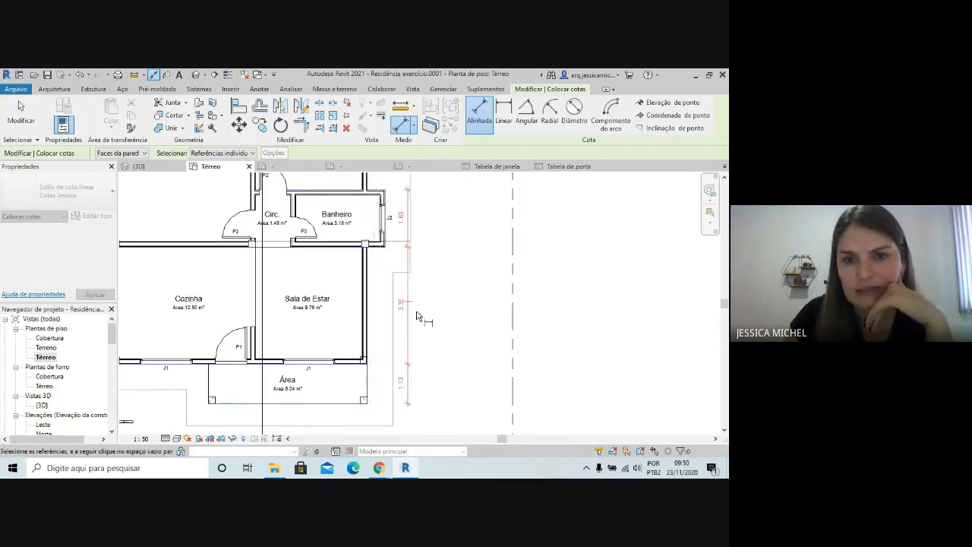
scroll(417, 311, "down", 2)
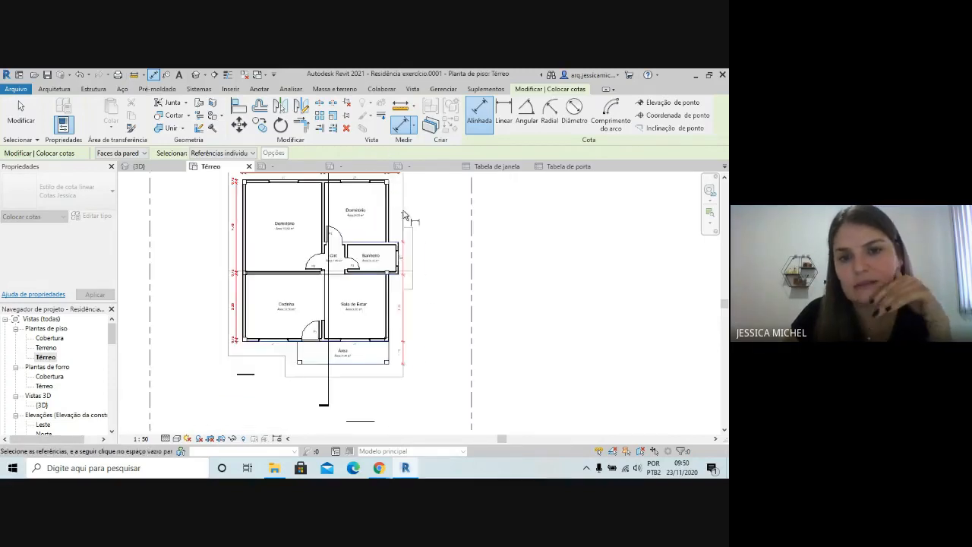
left_click(379, 183)
scroll(410, 199, "up", 1)
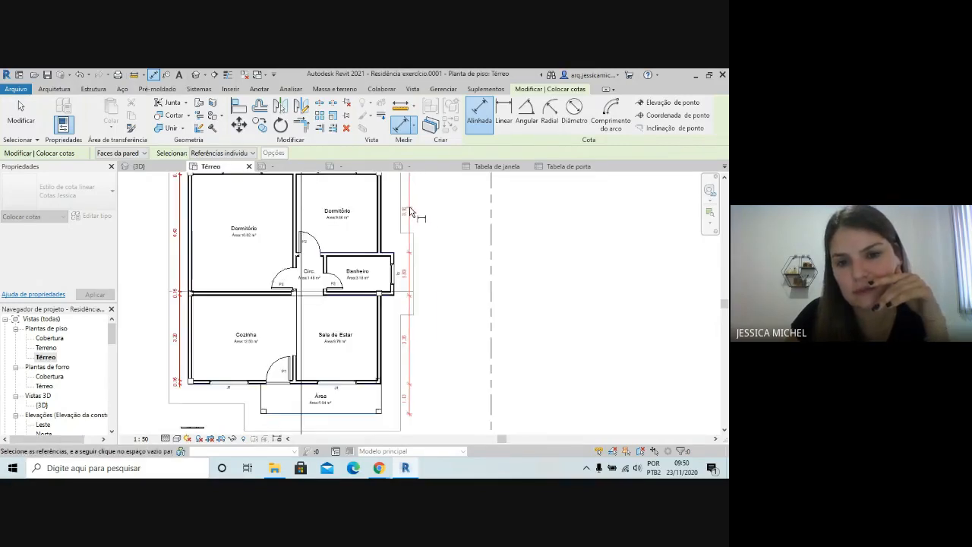
left_click(410, 211)
scroll(445, 311, "up", 1)
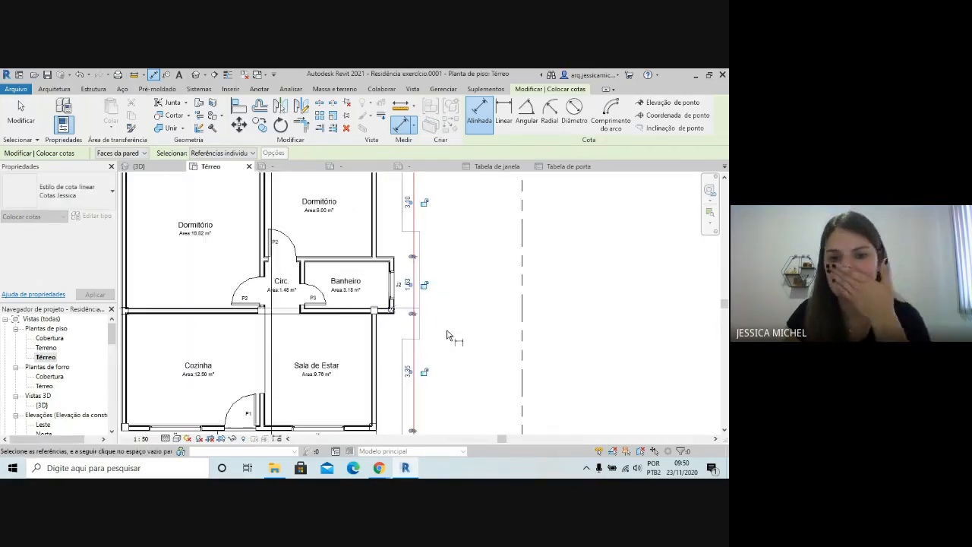
scroll(439, 319, "down", 3)
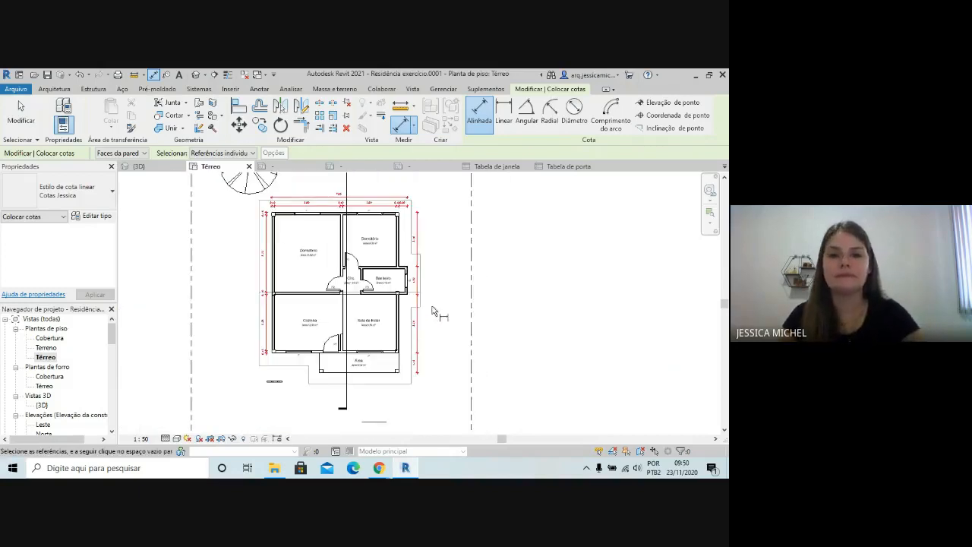
key("Escape")
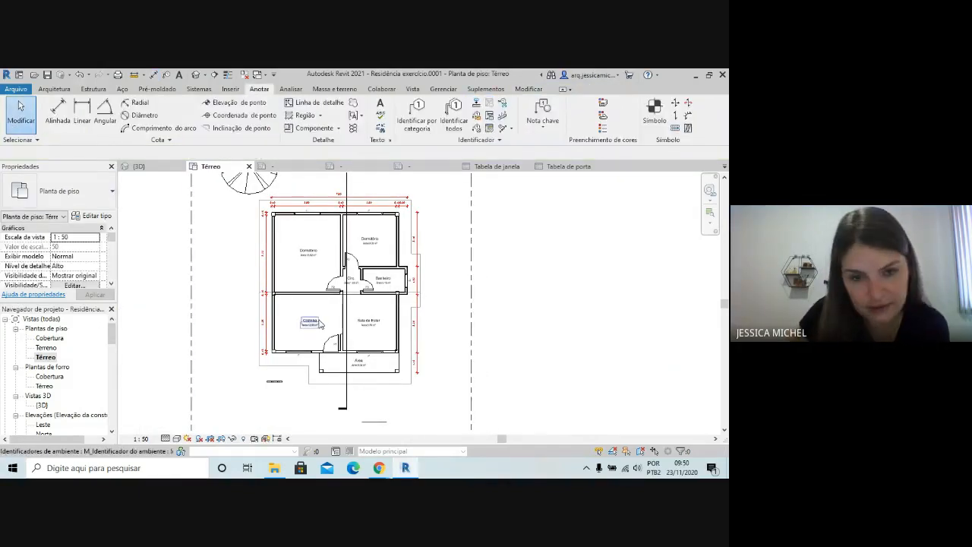
scroll(241, 318, "up", 2)
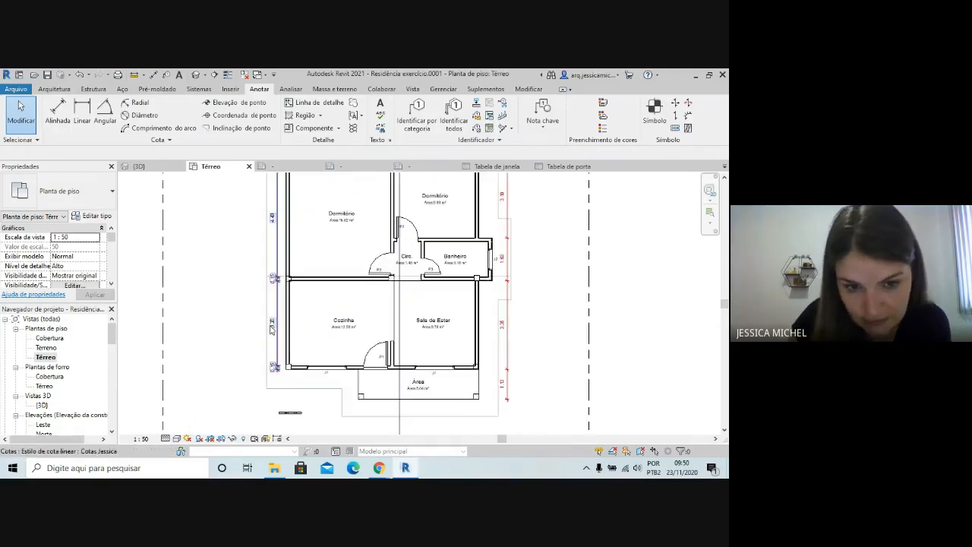
left_click(274, 325)
left_click(272, 325)
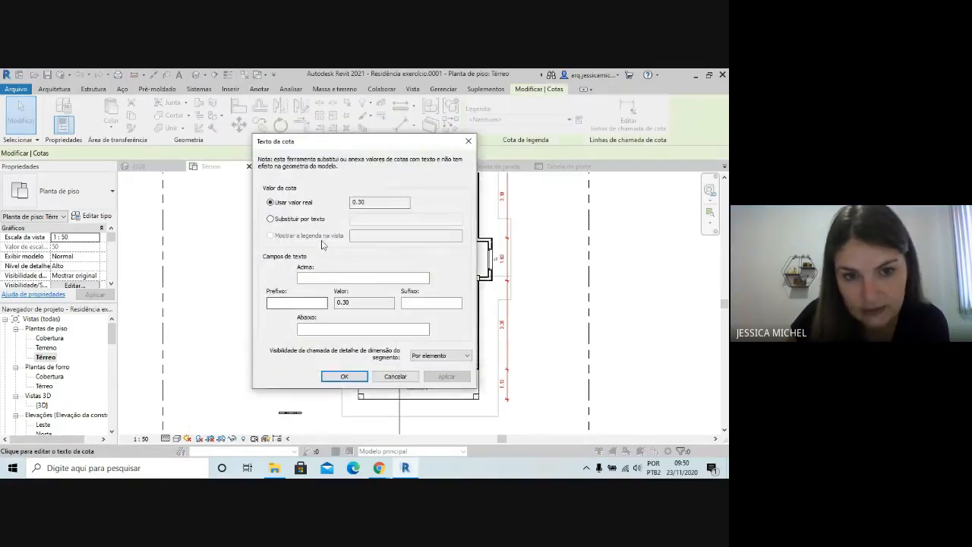
left_click(468, 140)
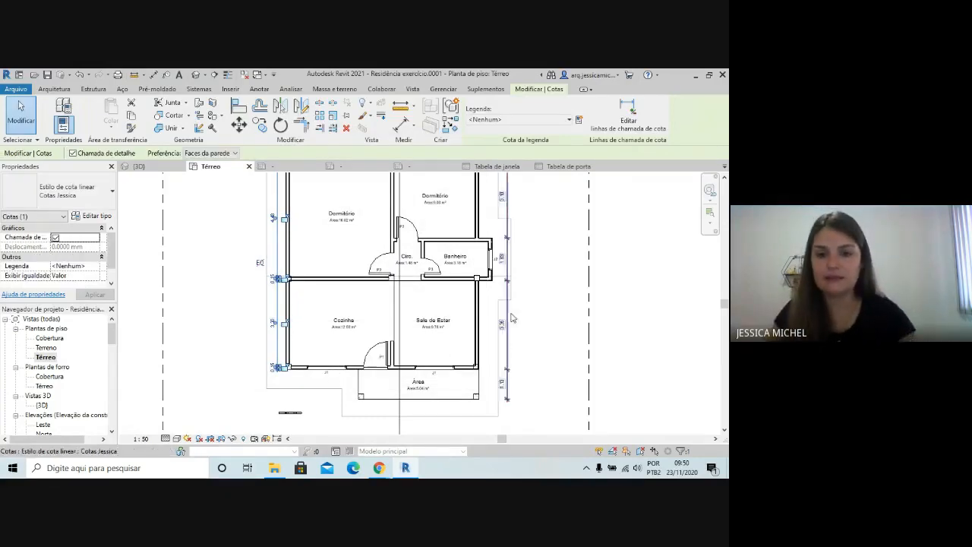
left_click(571, 342)
Inspect the dimension chains around the house and the surrounding lot on the Térreo plan
scroll(563, 399, "down", 2)
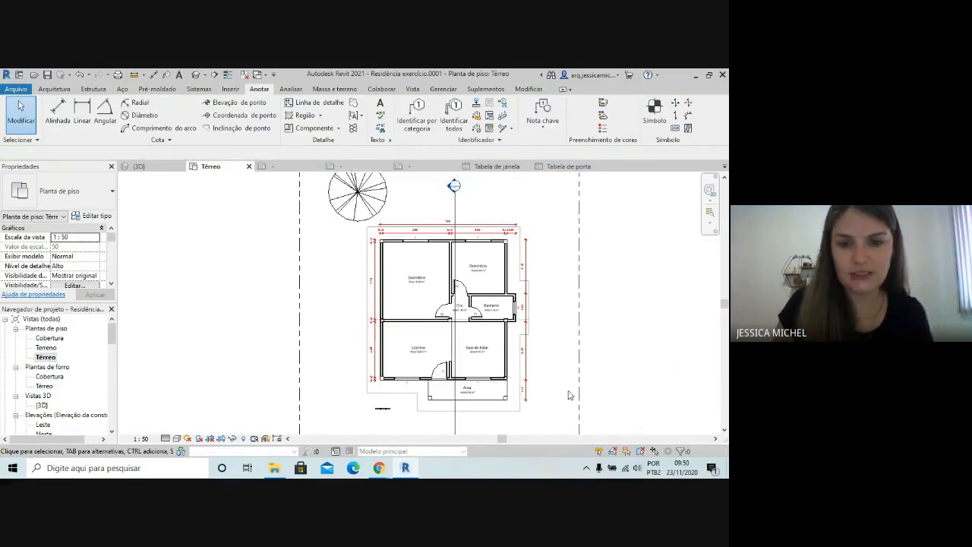
scroll(456, 349, "up", 3)
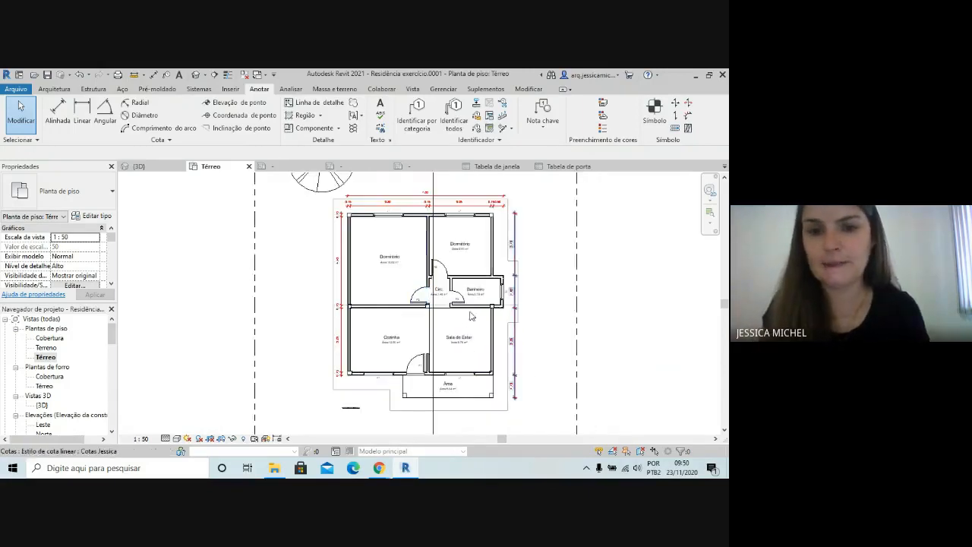
scroll(366, 311, "up", 1)
scroll(376, 304, "down", 5)
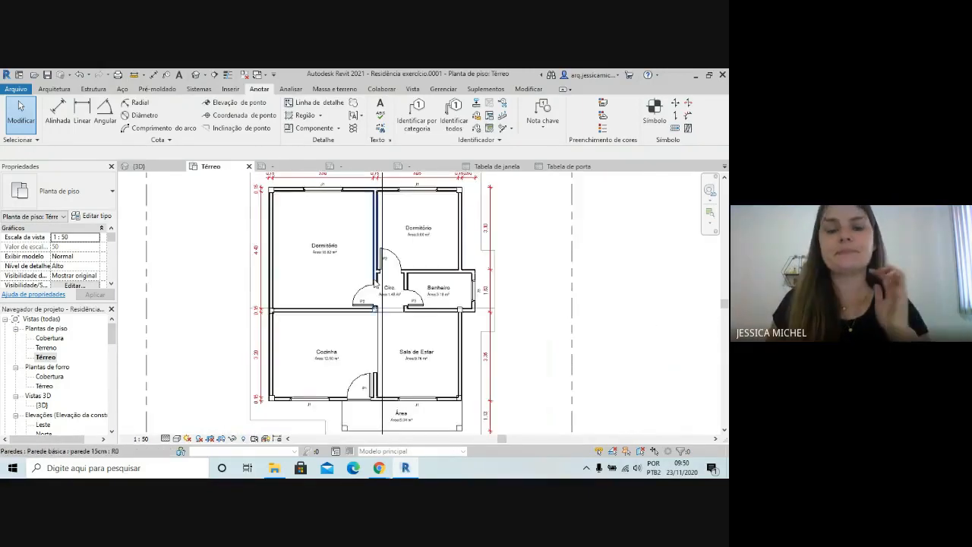
scroll(410, 303, "down", 2)
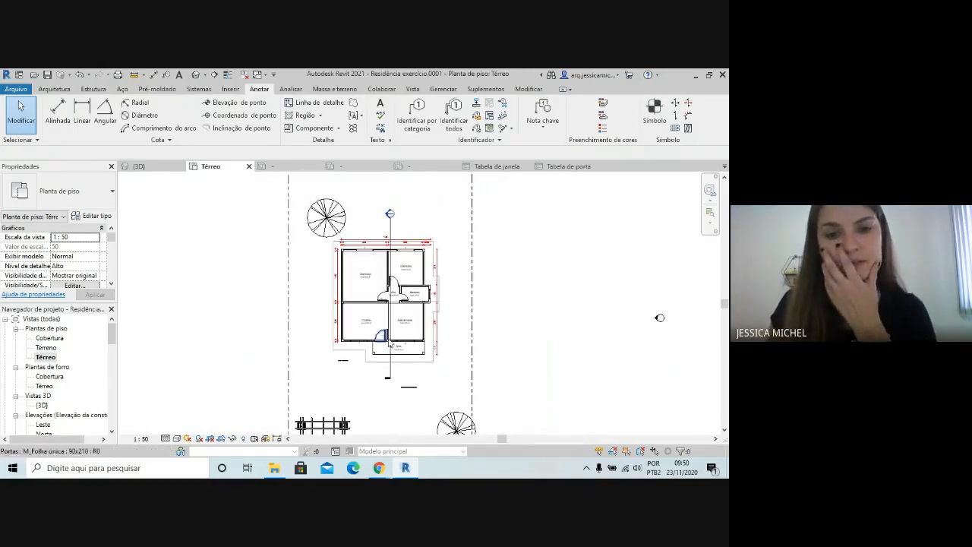
scroll(262, 317, "down", 1)
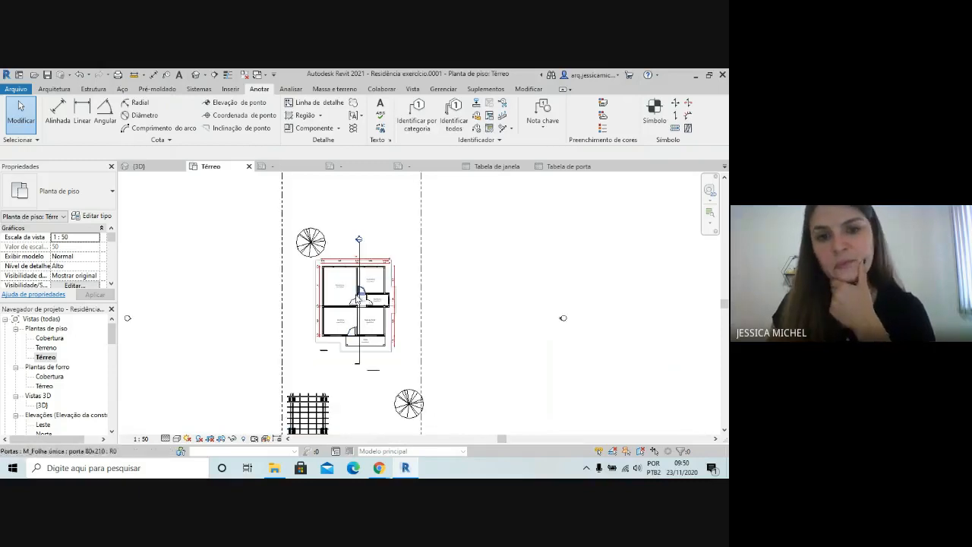
scroll(441, 286, "down", 1)
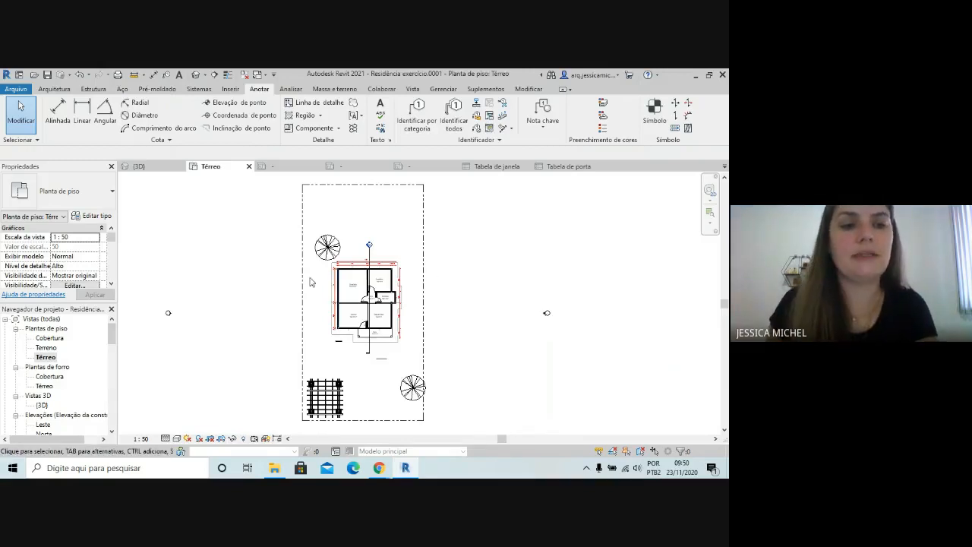
scroll(313, 282, "down", 2)
scroll(410, 351, "up", 2)
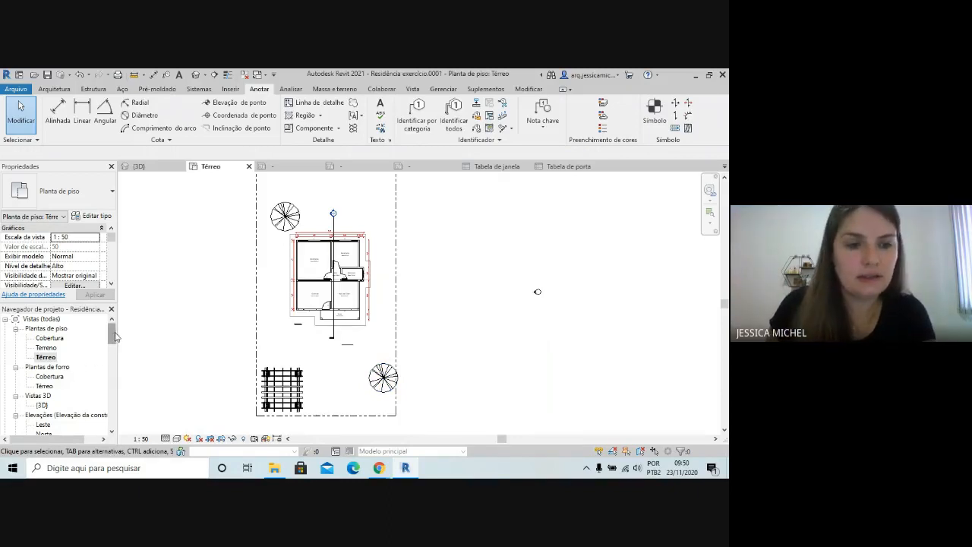
Expand the Tabelas/Quantidades group in the project's view list to show its window and door schedules
left_click_drag(116, 336, 118, 362)
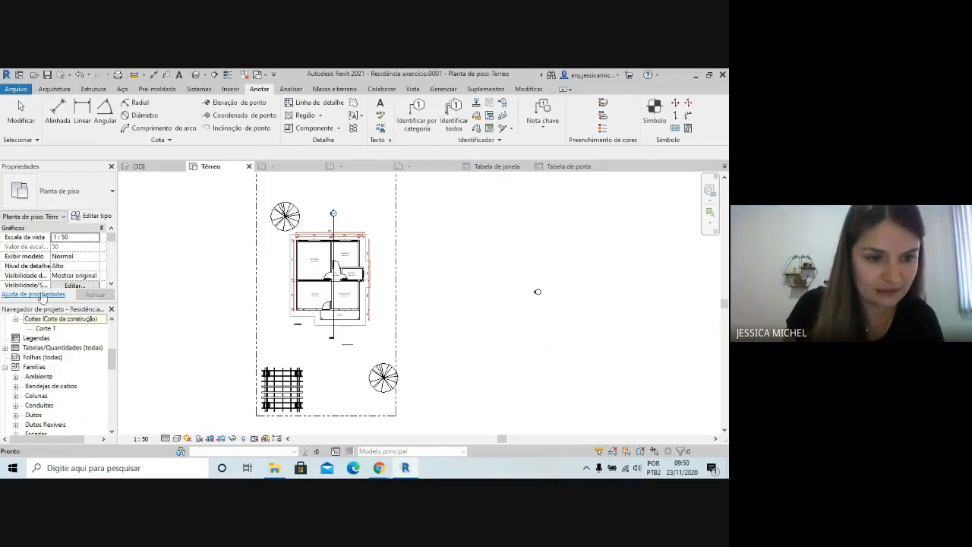
left_click(6, 348)
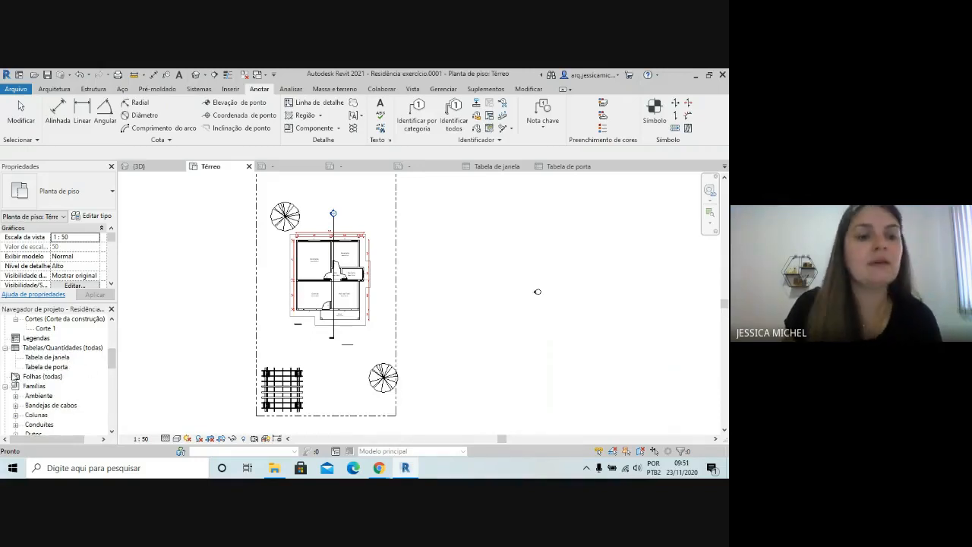
left_click(234, 300)
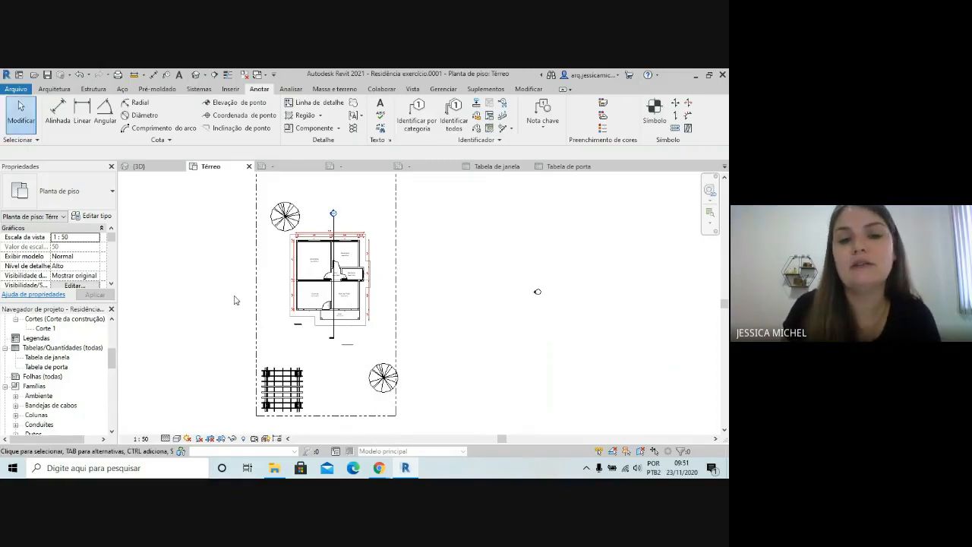
scroll(512, 367, "down", 1)
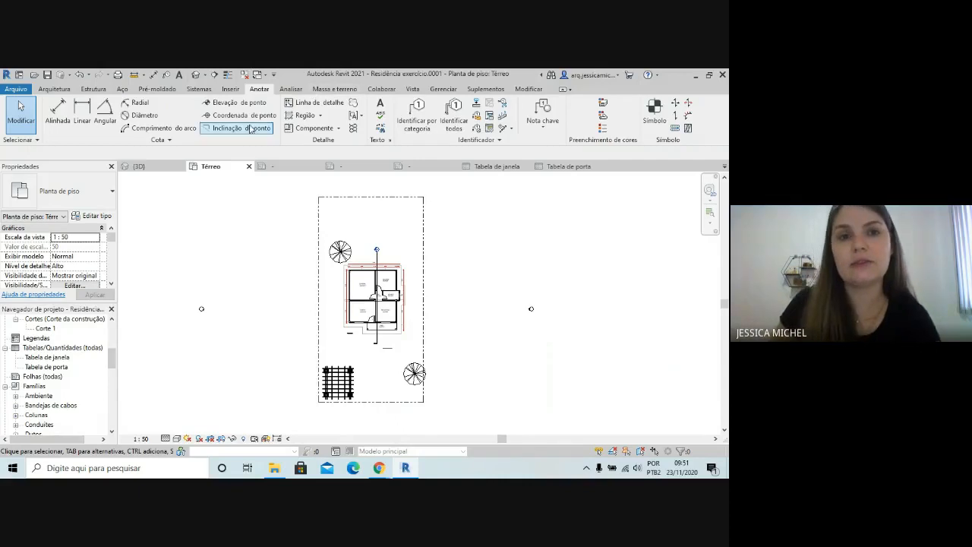
Start a new sheet and browse to the A3 folder of the Folhas library to load a title block family
left_click(412, 88)
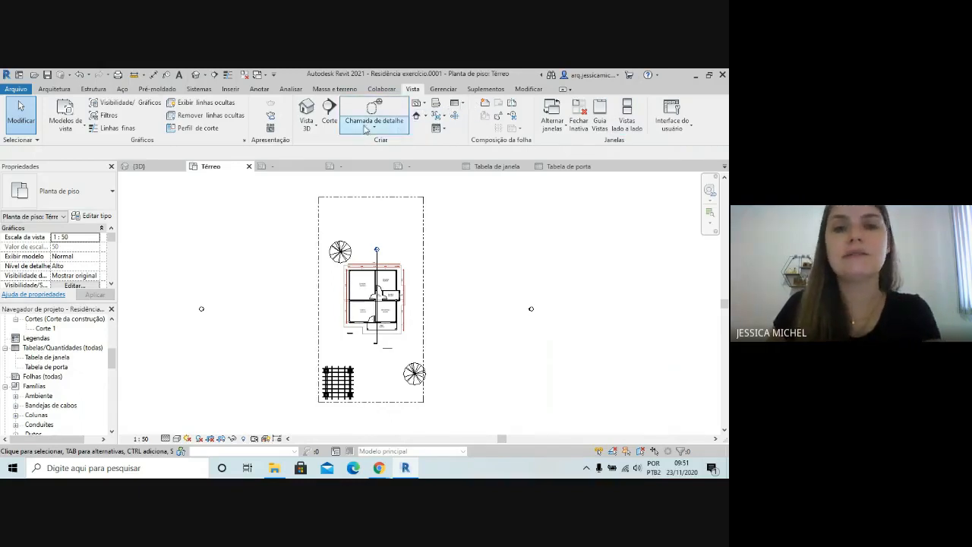
left_click(485, 105)
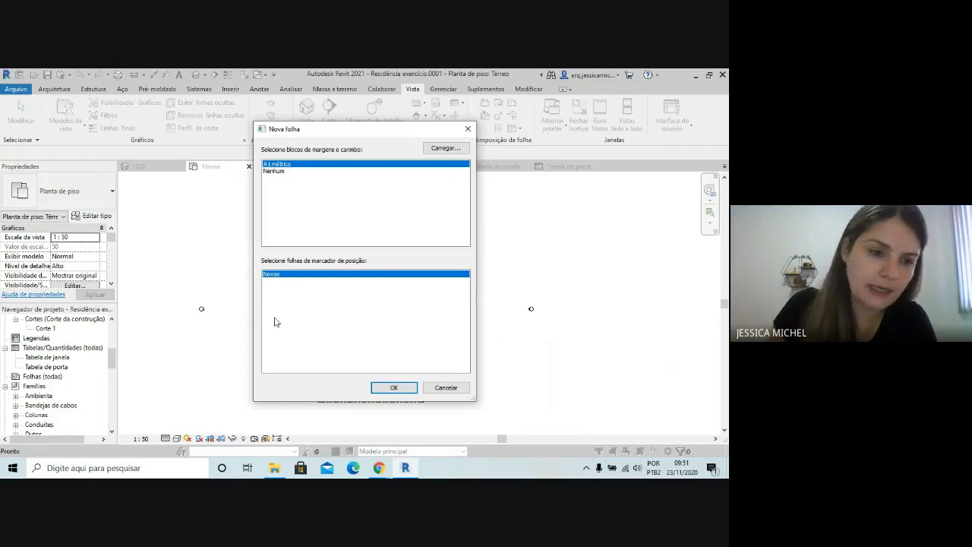
left_click(445, 149)
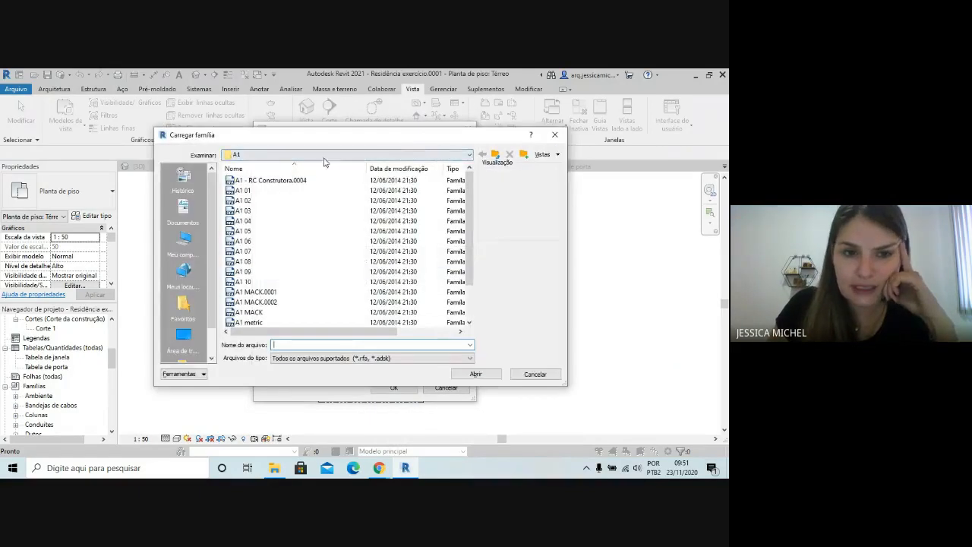
left_click(316, 157)
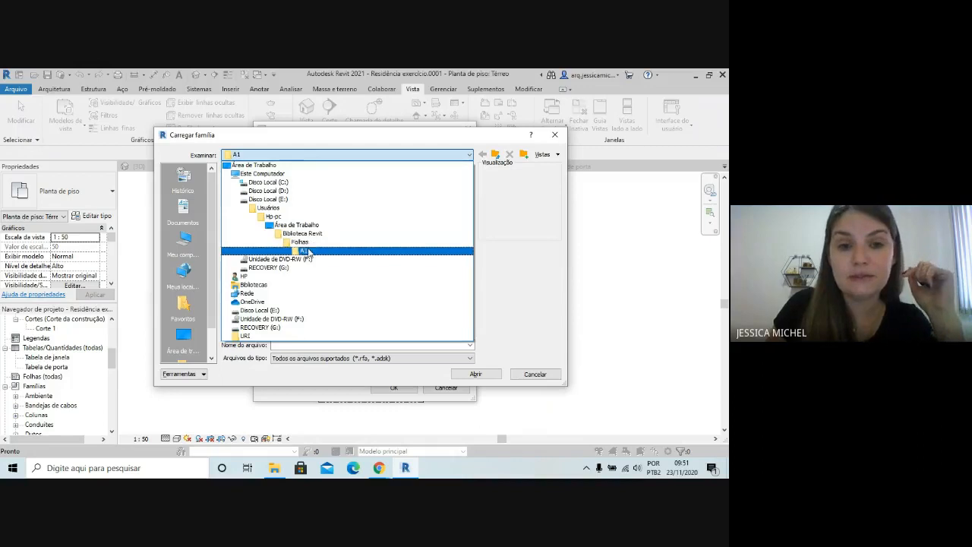
left_click(301, 243)
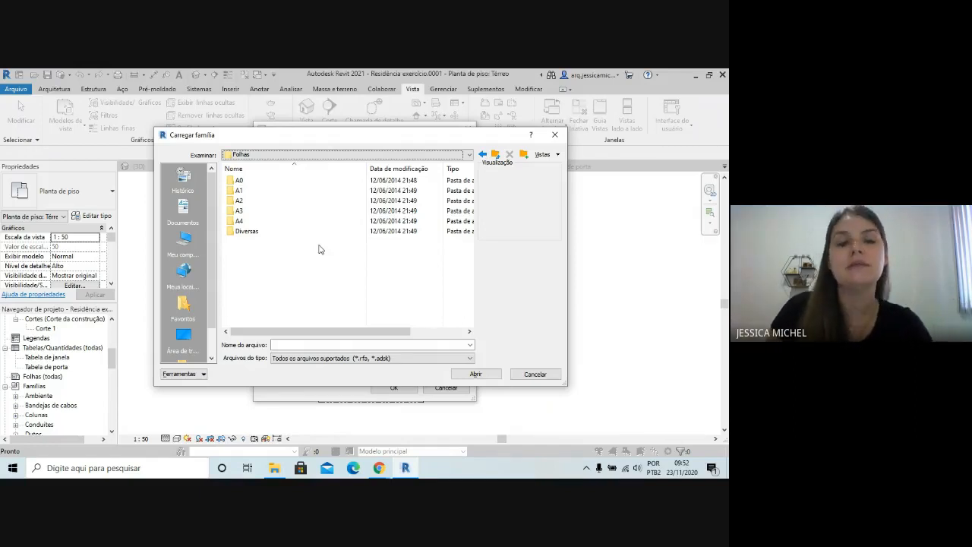
left_click(247, 212)
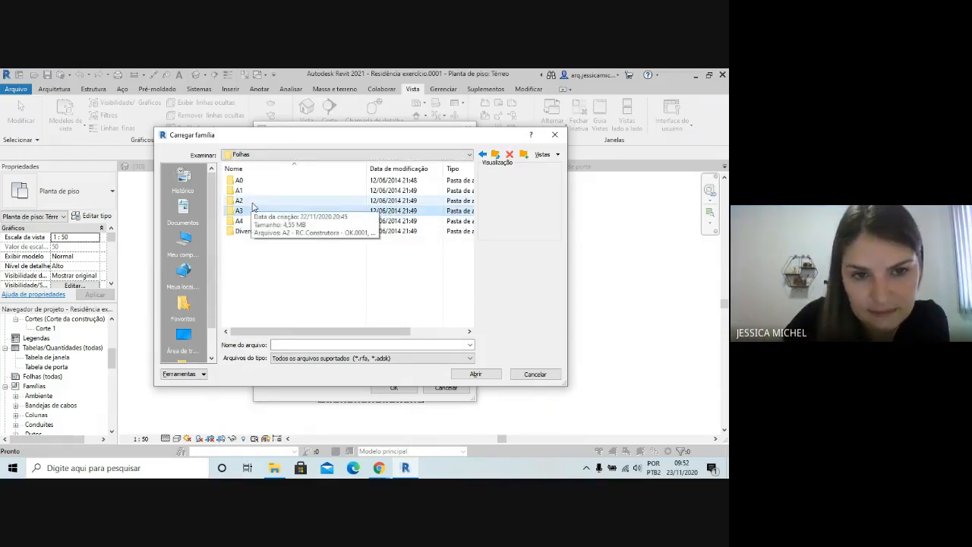
double_click(256, 211)
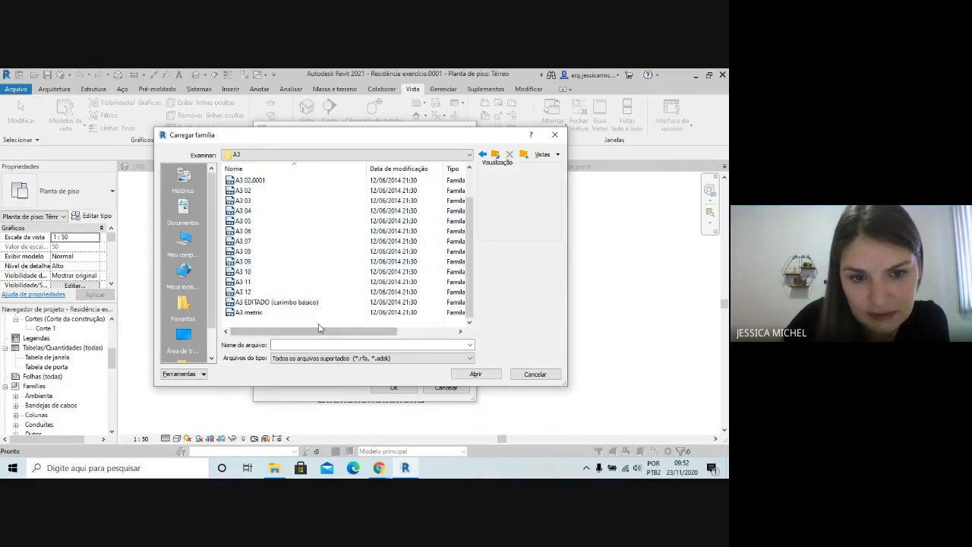
scroll(319, 326, "up", 1)
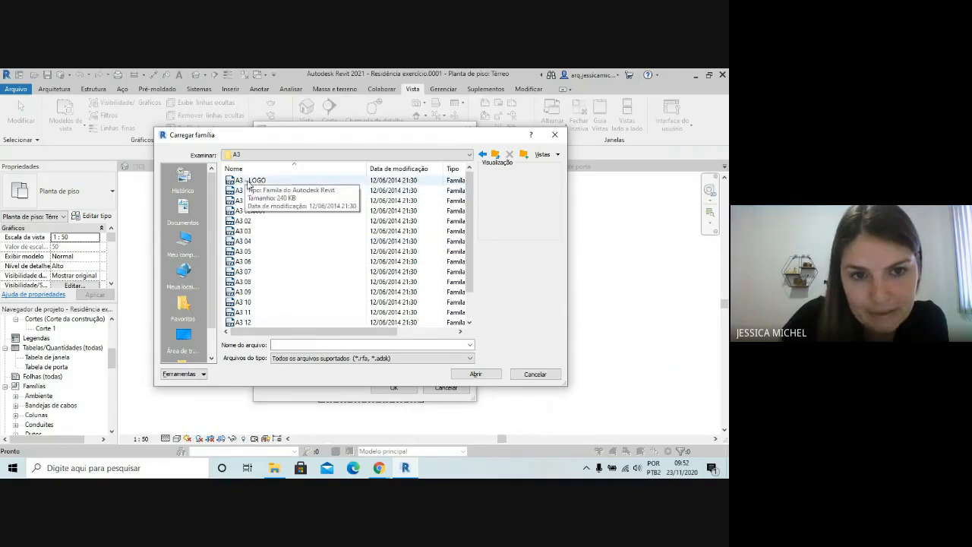
Preview the title block families in the A3 folder, from A3 - LOGO to A3 11, to compare their stamp layouts
left_click(326, 180)
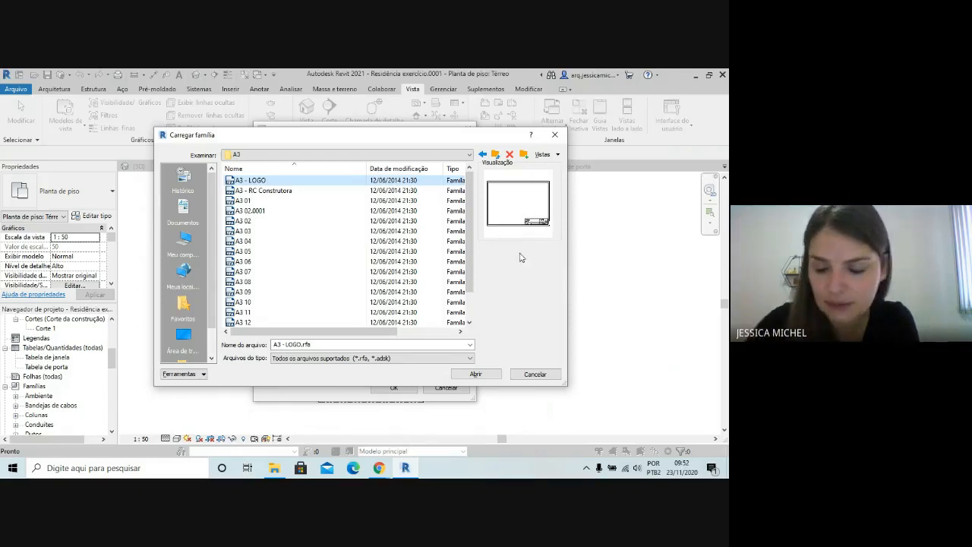
key("Down")
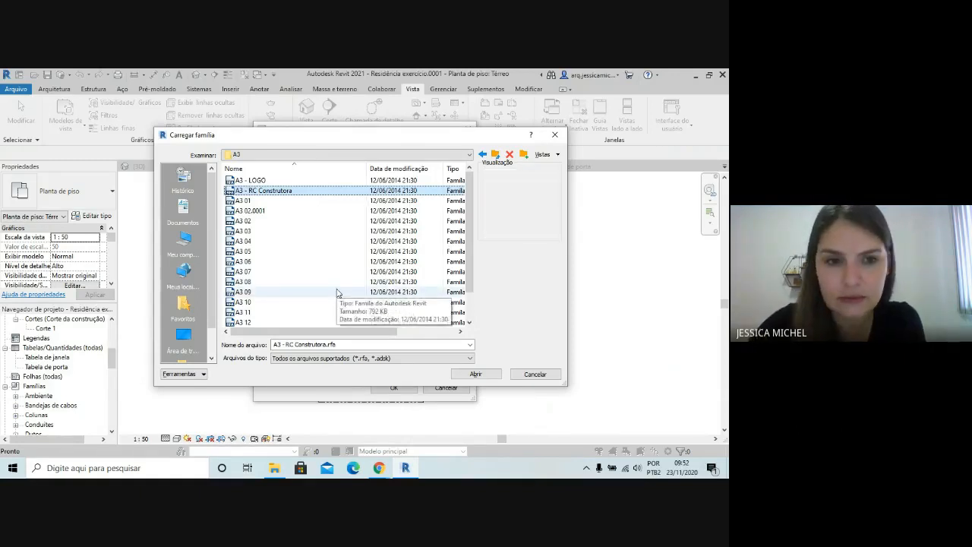
key("Down")
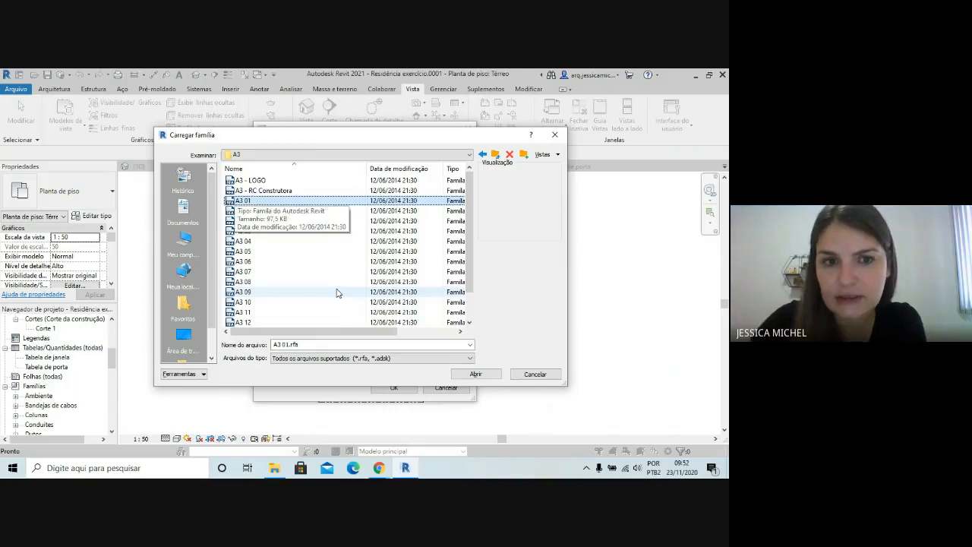
key("Down")
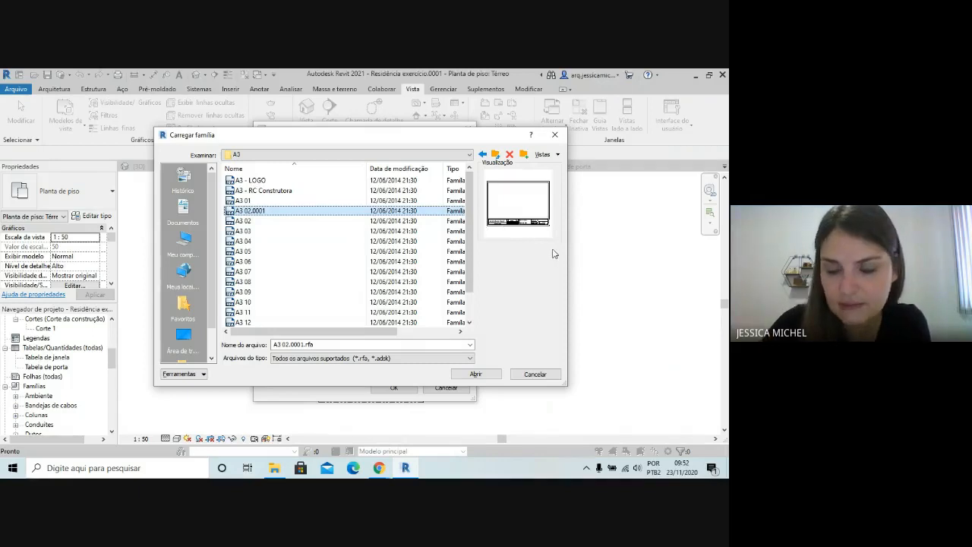
key("Down")
key("Up")
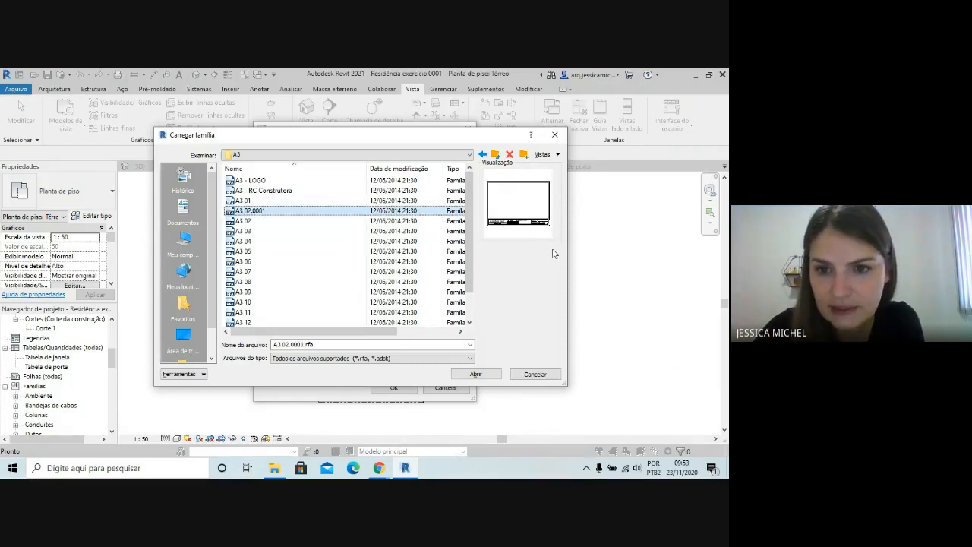
key("Down")
key("Down")
key("Down")
key("Down")
key("Down")
key("Down")
key("Down")
key("Down")
key("Down")
key("Down")
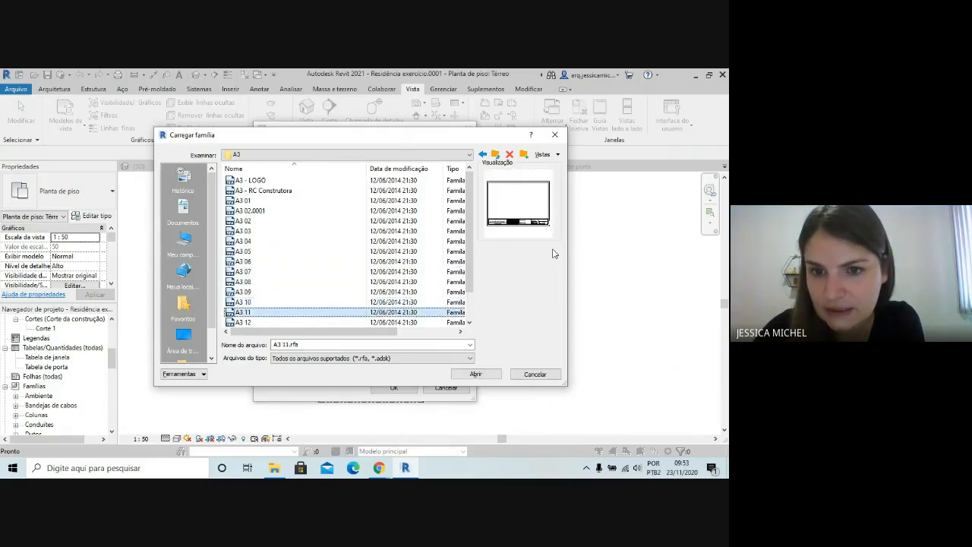
key("Up")
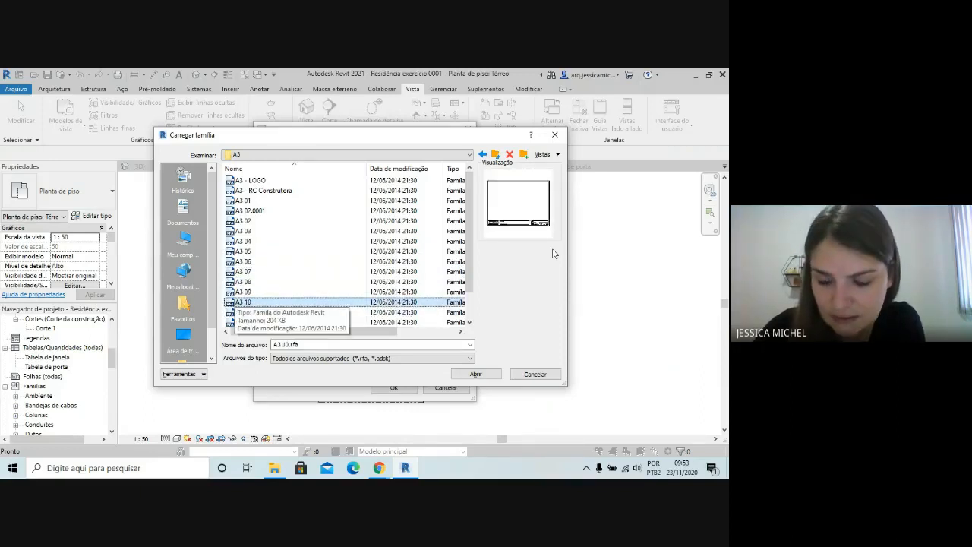
Load the A3 11 title block family and create a new sheet with it
key("Down")
key("Down")
key("Down")
key("Up")
key("Up")
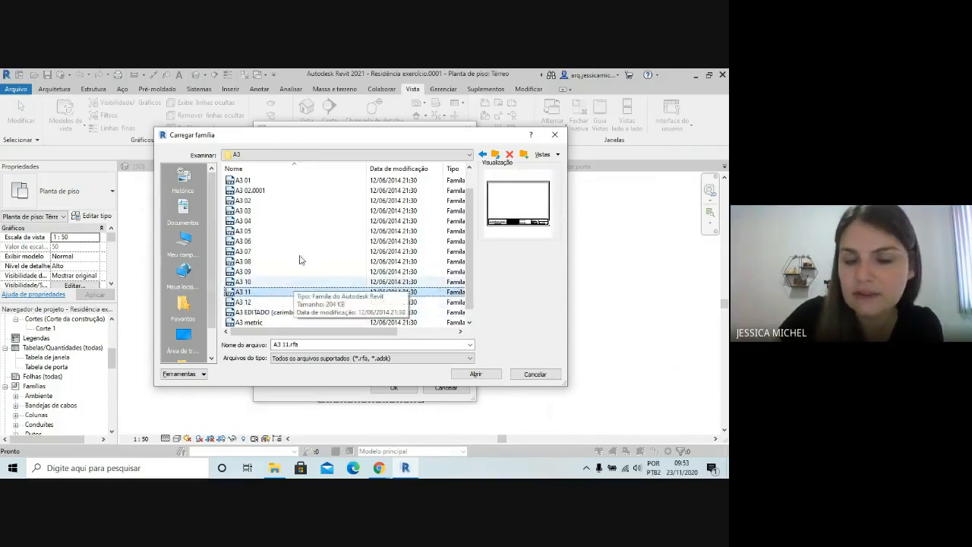
left_click(486, 375)
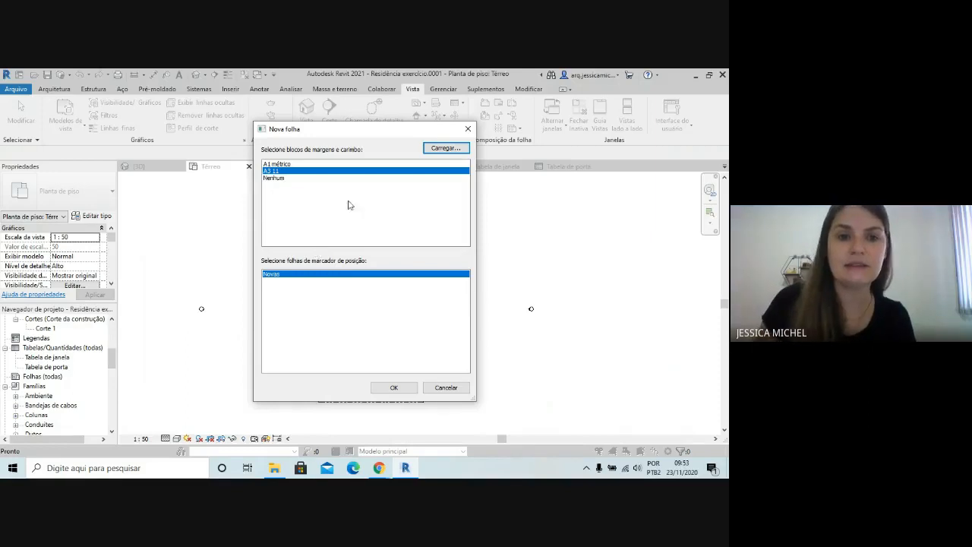
left_click(336, 171)
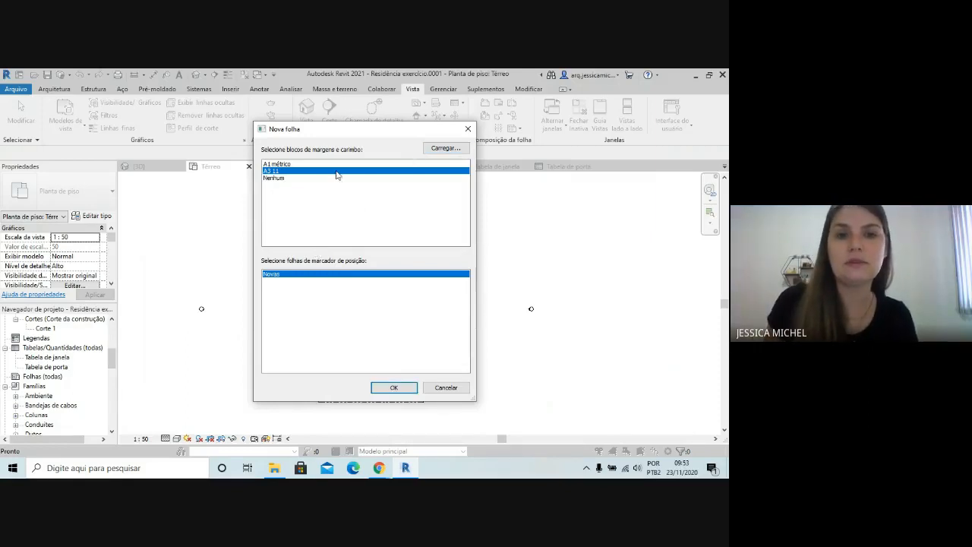
left_click(395, 388)
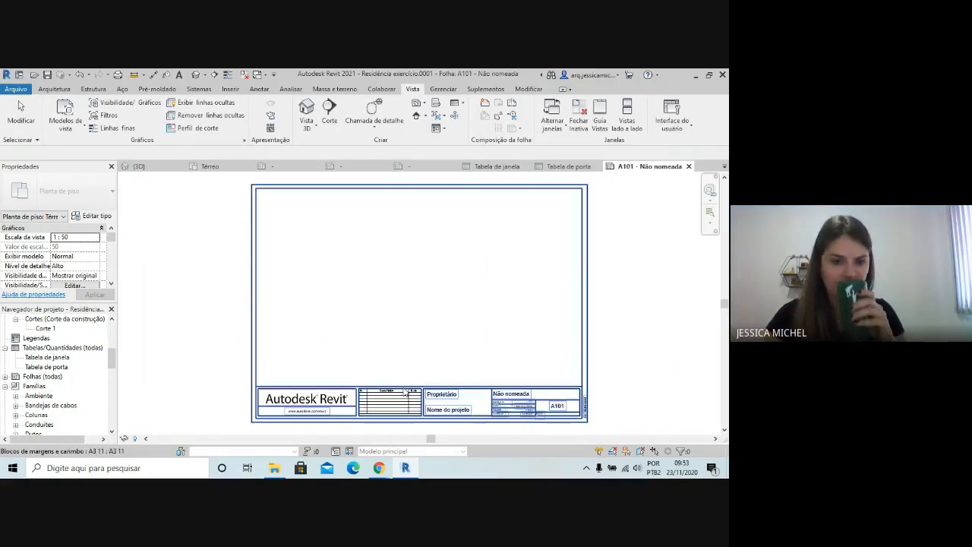
Examine the title block on the new sheet, including its logo, revision table, owner and project fields, and sheet number
left_click(266, 319)
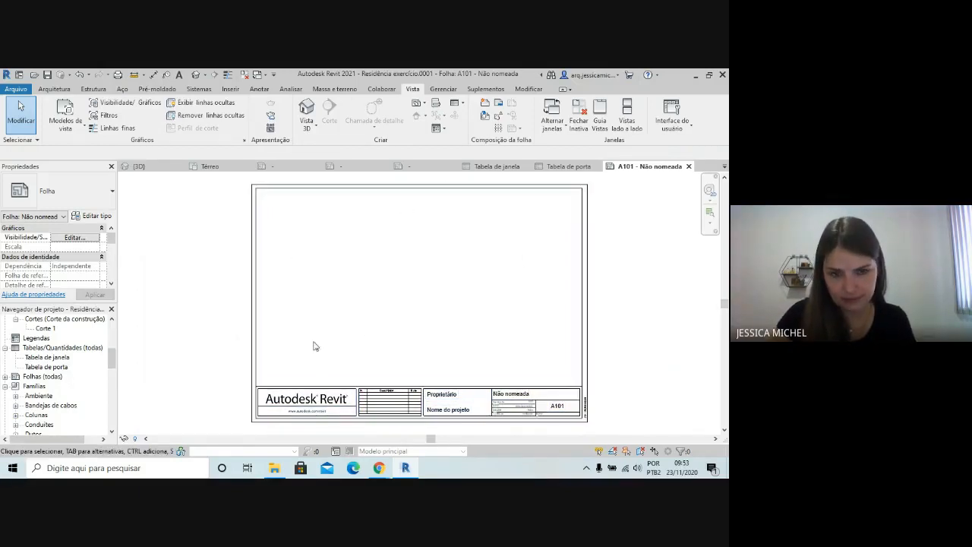
scroll(412, 273, "down", 1)
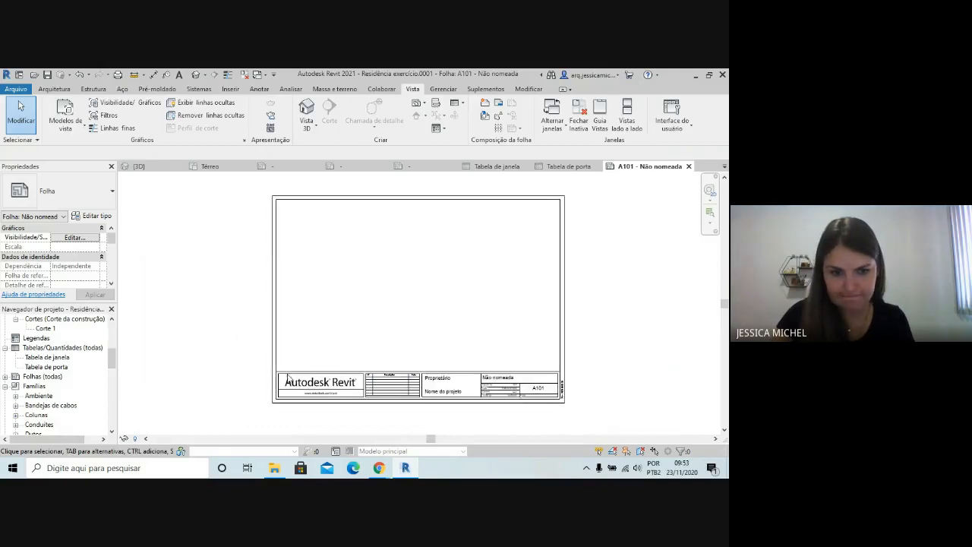
scroll(287, 374, "down", 1)
scroll(490, 401, "up", 1)
scroll(490, 406, "up", 2)
left_click(492, 390)
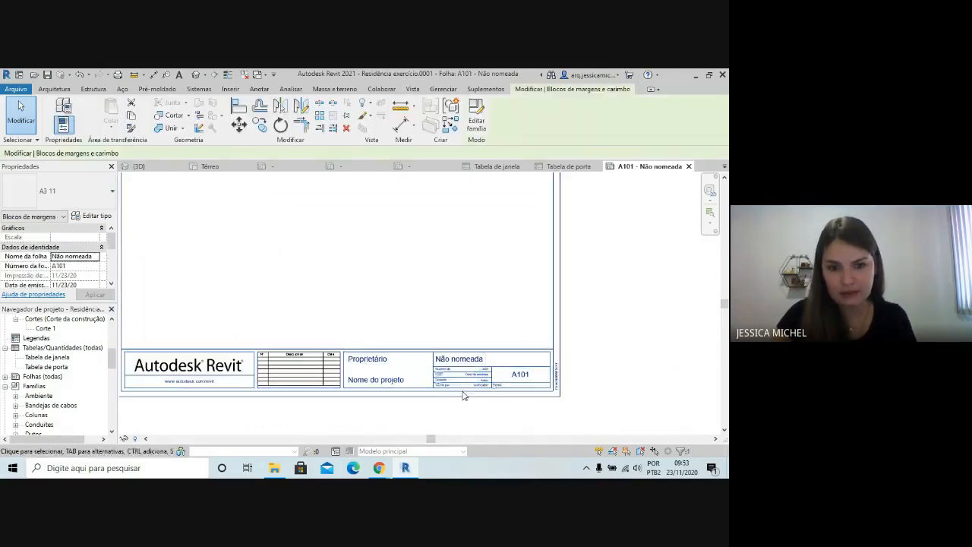
scroll(510, 365, "down", 1)
left_click(401, 361)
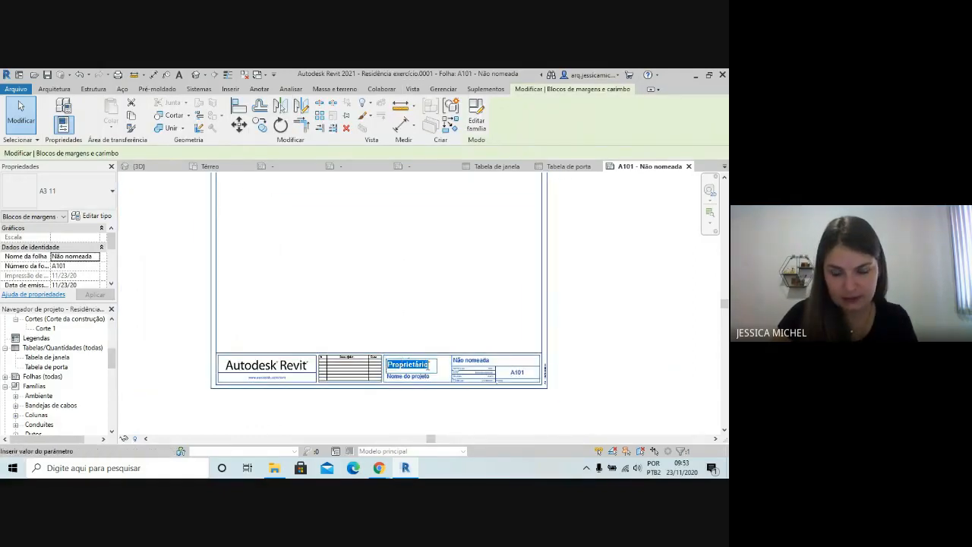
key("Escape")
scroll(456, 353, "down", 1)
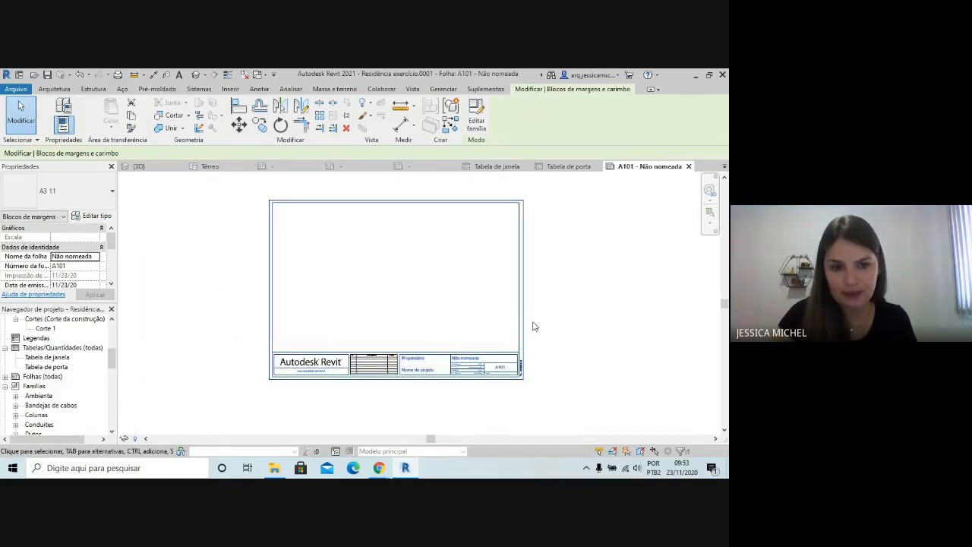
scroll(427, 372, "up", 1)
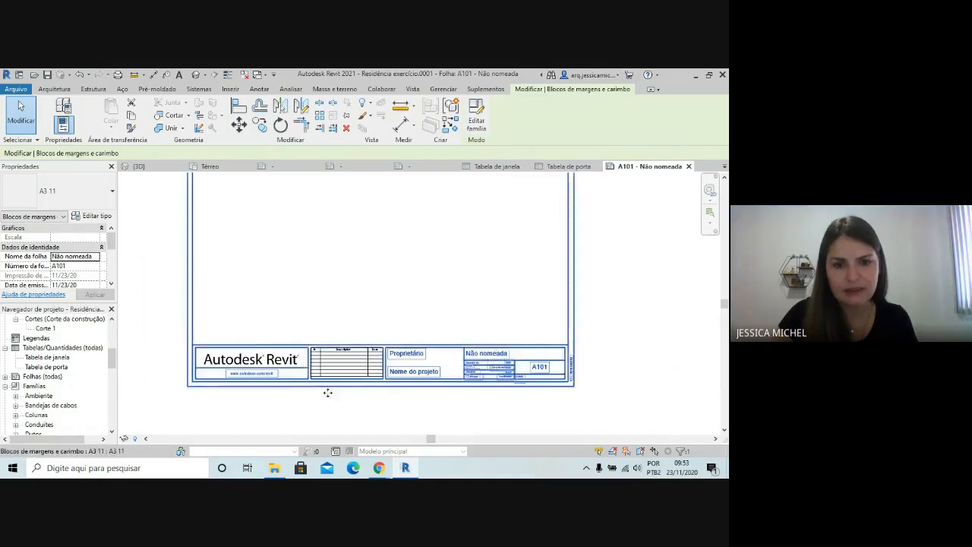
scroll(327, 392, "up", 1)
scroll(334, 385, "down", 2)
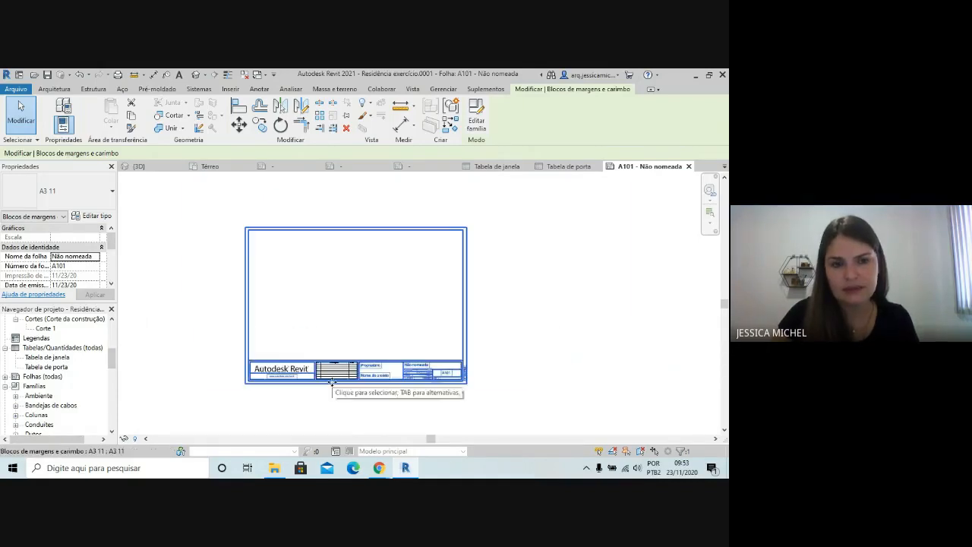
scroll(369, 384, "up", 2)
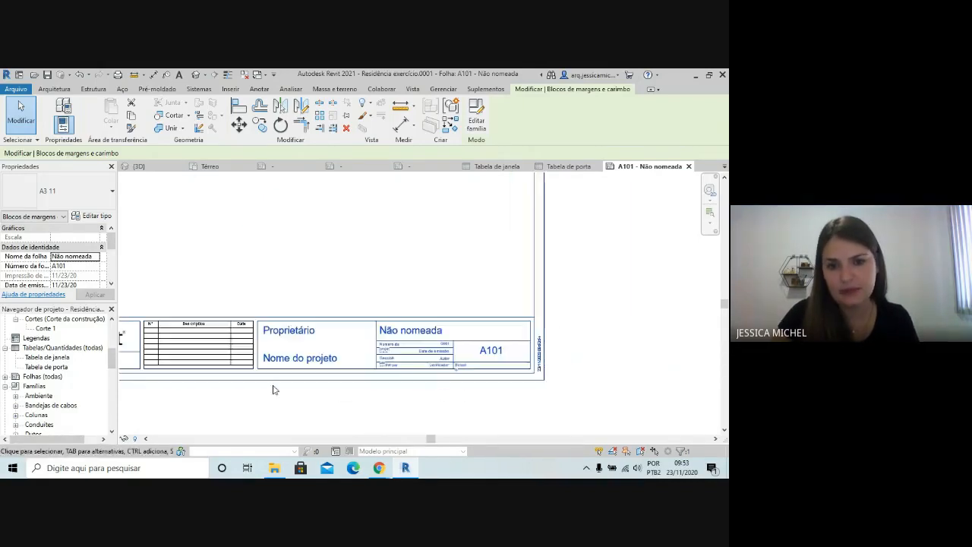
middle_click_drag(464, 340, 547, 327)
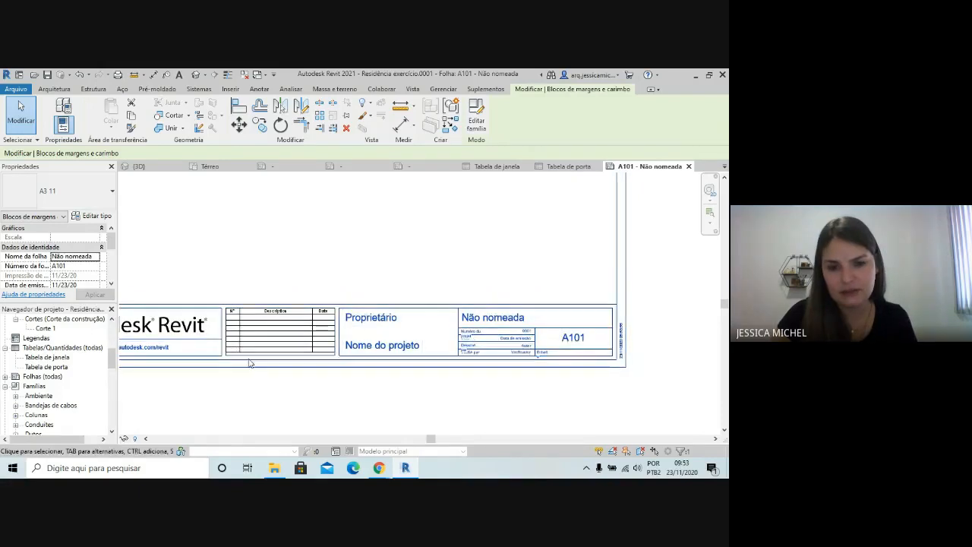
scroll(455, 349, "down", 1)
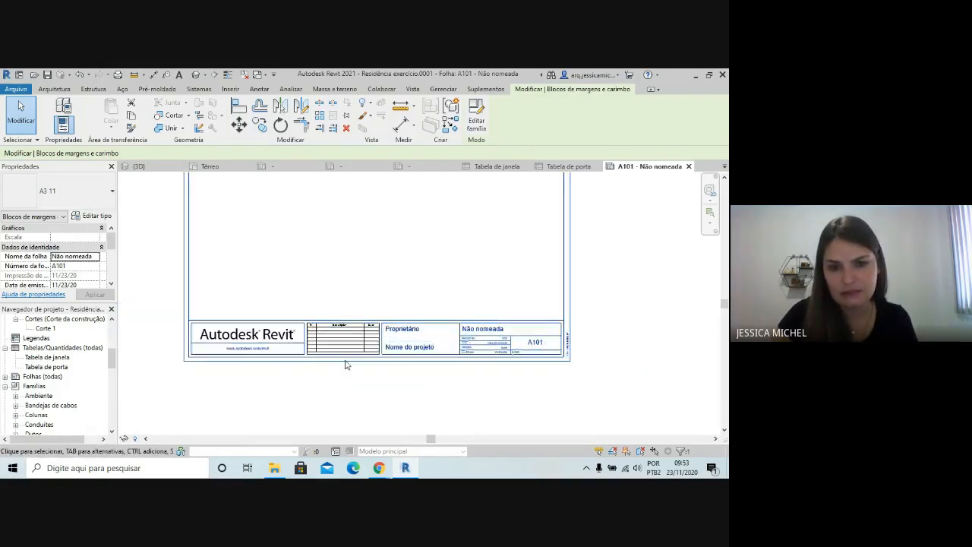
scroll(328, 325, "down", 2)
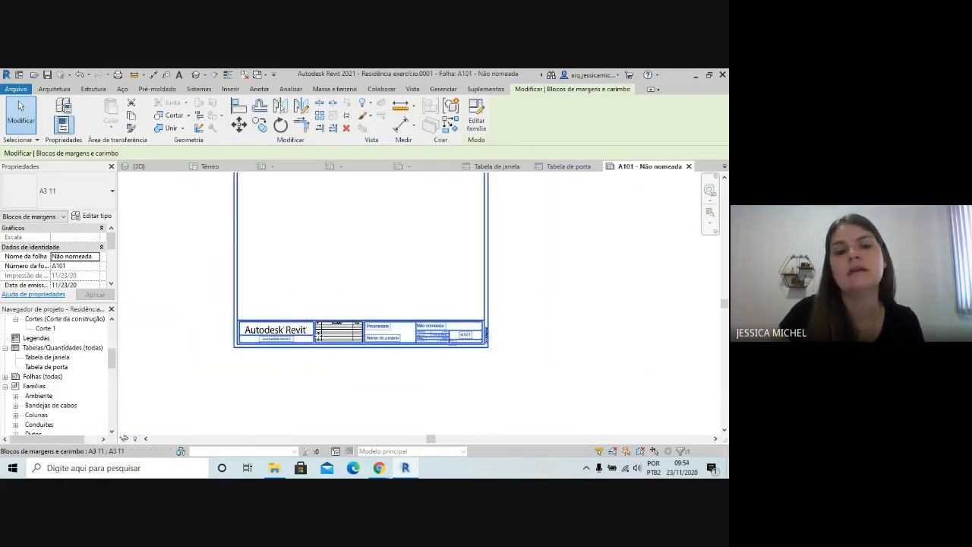
scroll(319, 332, "up", 2)
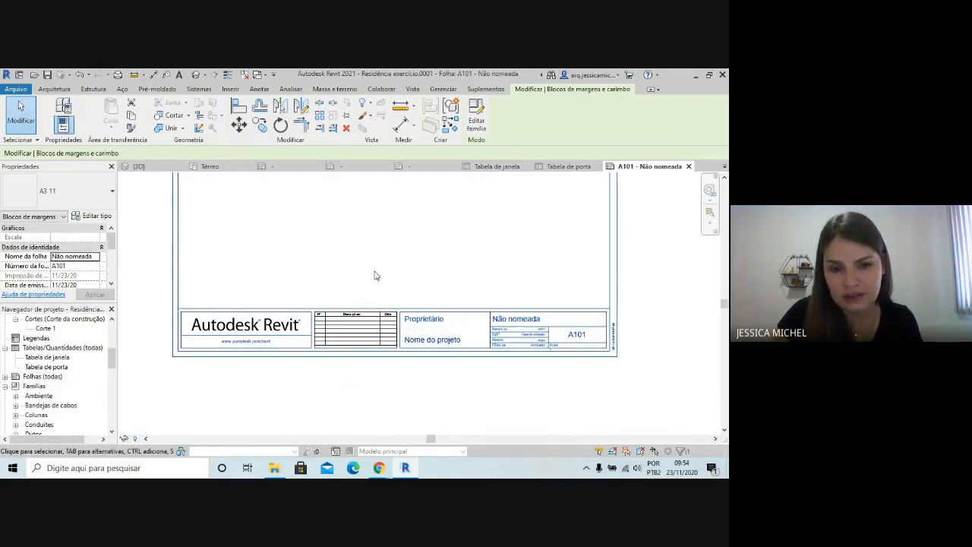
scroll(349, 344, "up", 3)
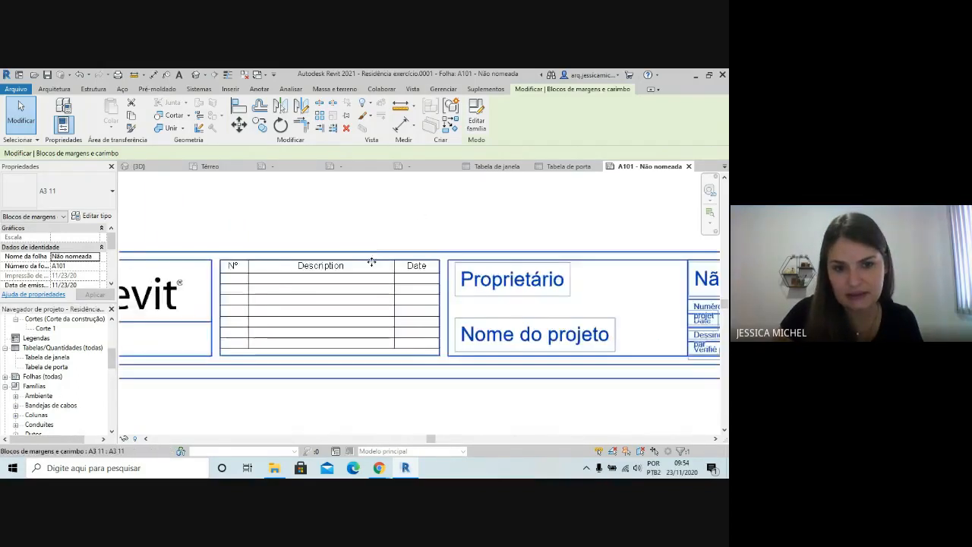
scroll(371, 262, "down", 3)
scroll(290, 356, "down", 3)
scroll(365, 334, "up", 2)
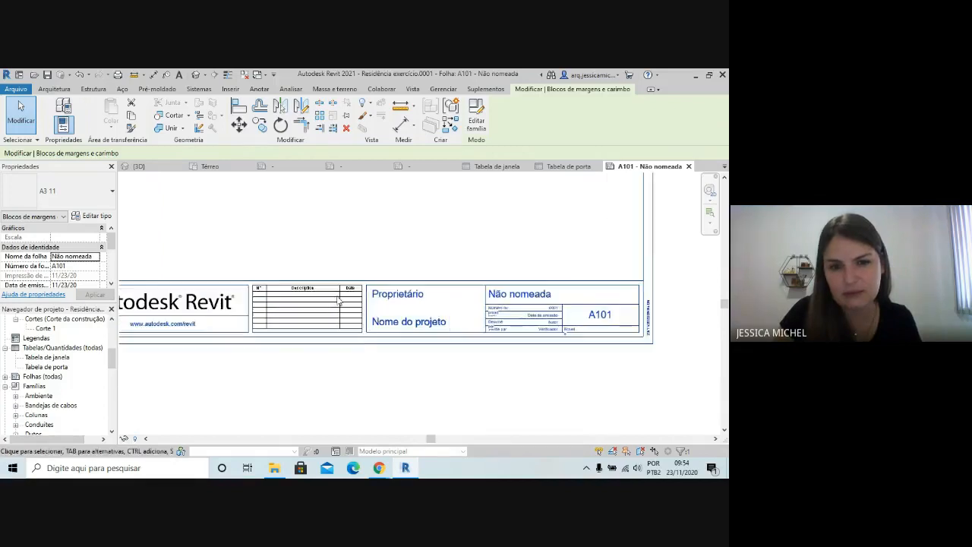
scroll(485, 307, "down", 2)
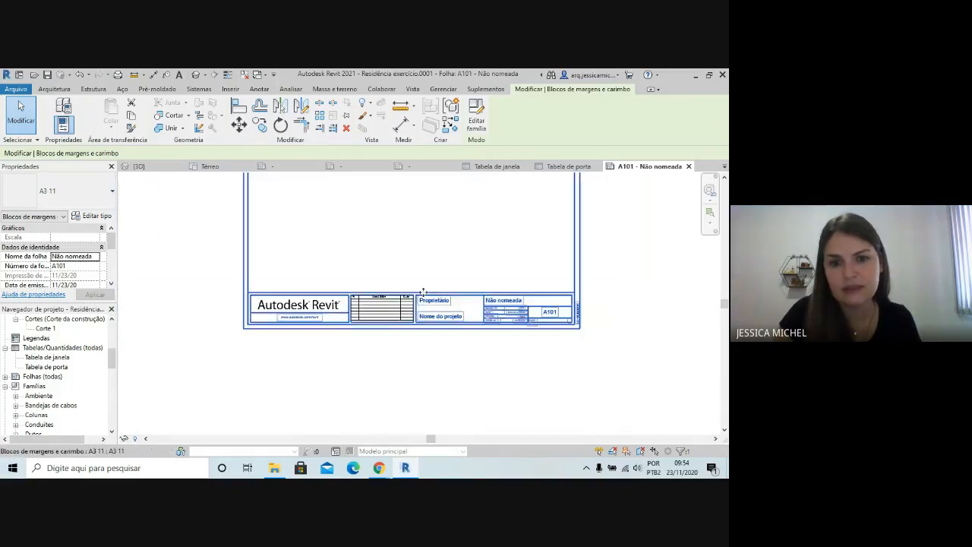
Open the A3 11 title block family for editing and delete the revision table beside the Autodesk Revit logo
left_click(483, 129)
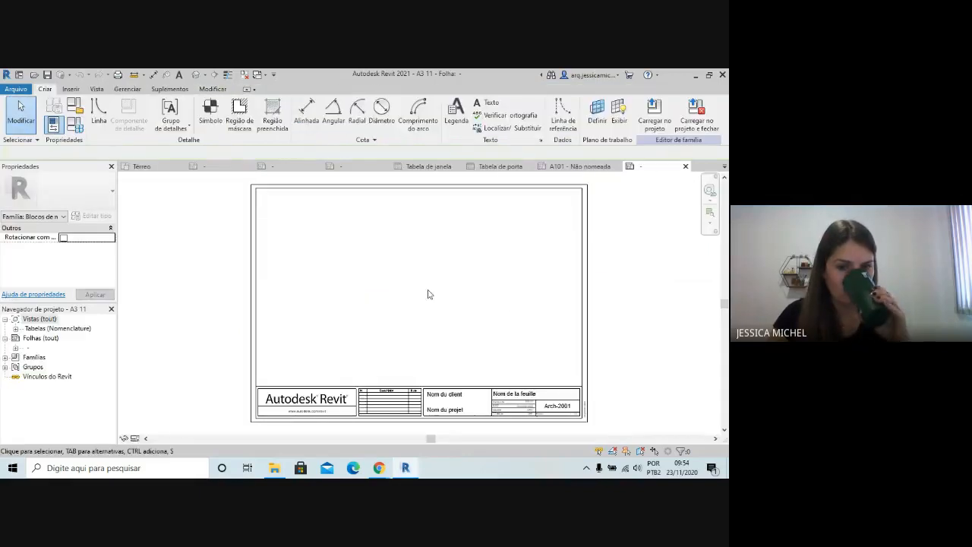
scroll(428, 294, "down", 2)
scroll(403, 368, "up", 3)
left_click(404, 368)
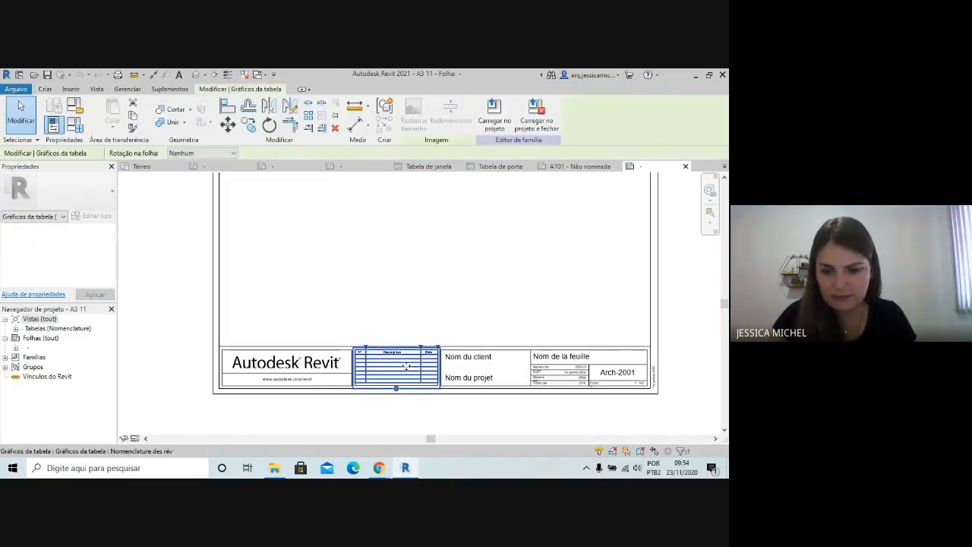
key("Delete")
Delete the empty revision frame's top, bottom and right lines, and move the client box's left edge onto the frame's remaining left line
scroll(415, 372, "up", 2)
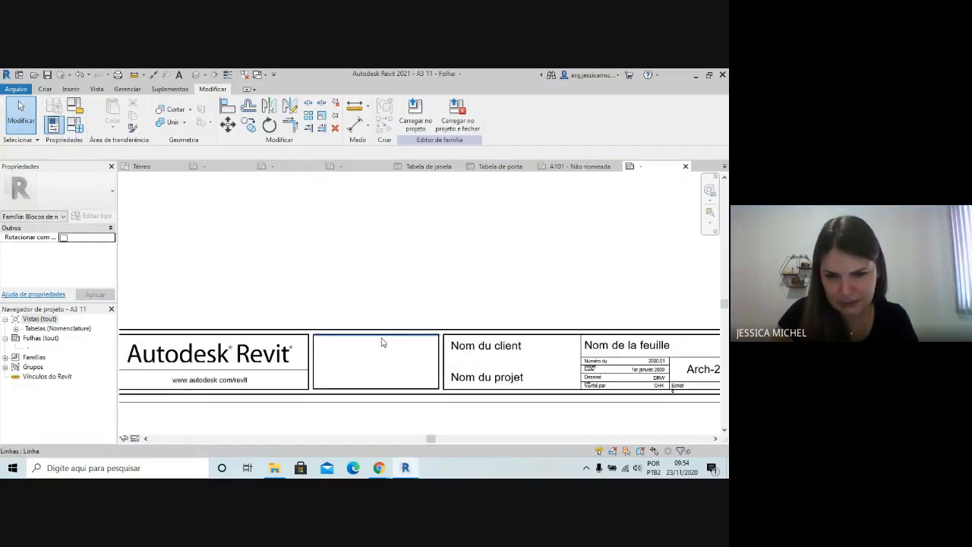
left_click(388, 337)
key("Delete")
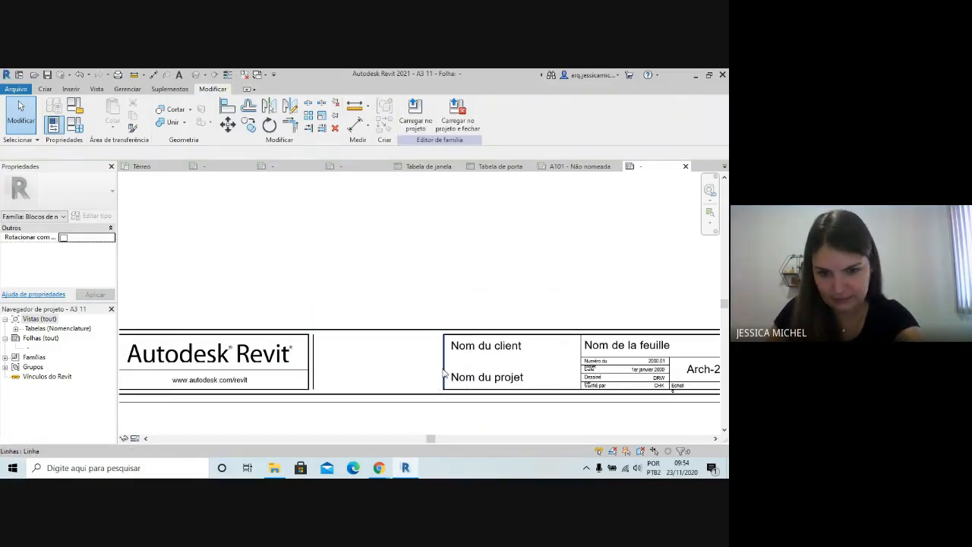
left_click_drag(444, 371, 306, 361)
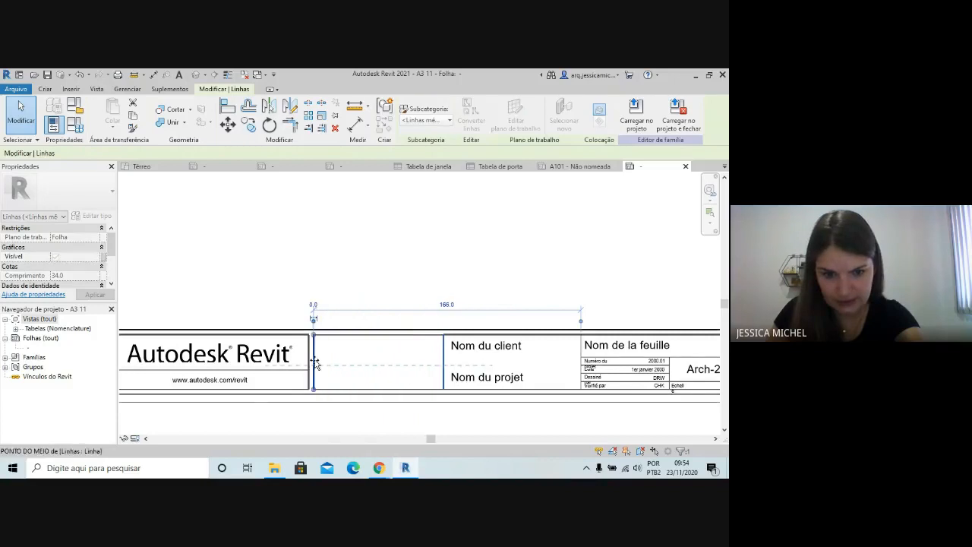
left_click(354, 276)
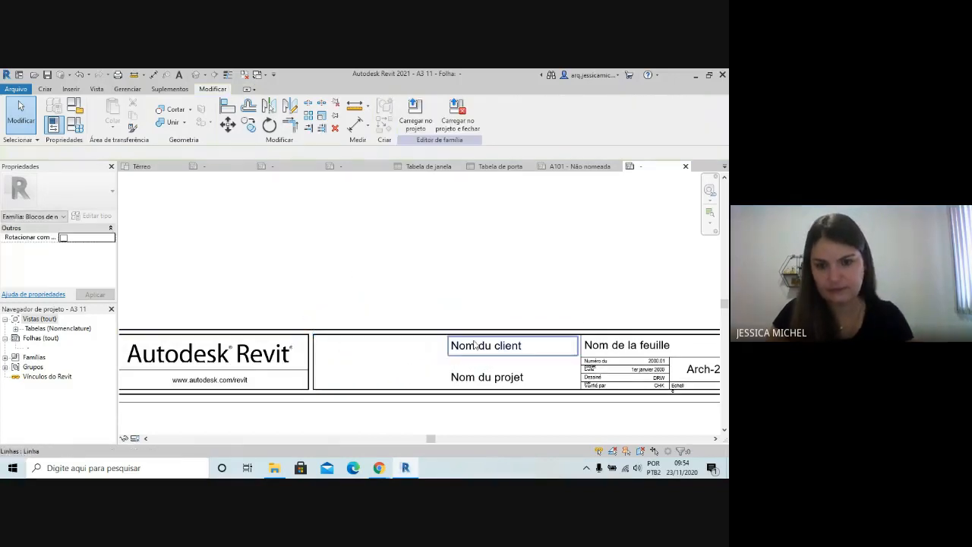
Move the Nom du client and Nom du projet labels to the left edge of the widened client box
left_click(452, 345)
left_click_drag(449, 344, 319, 345)
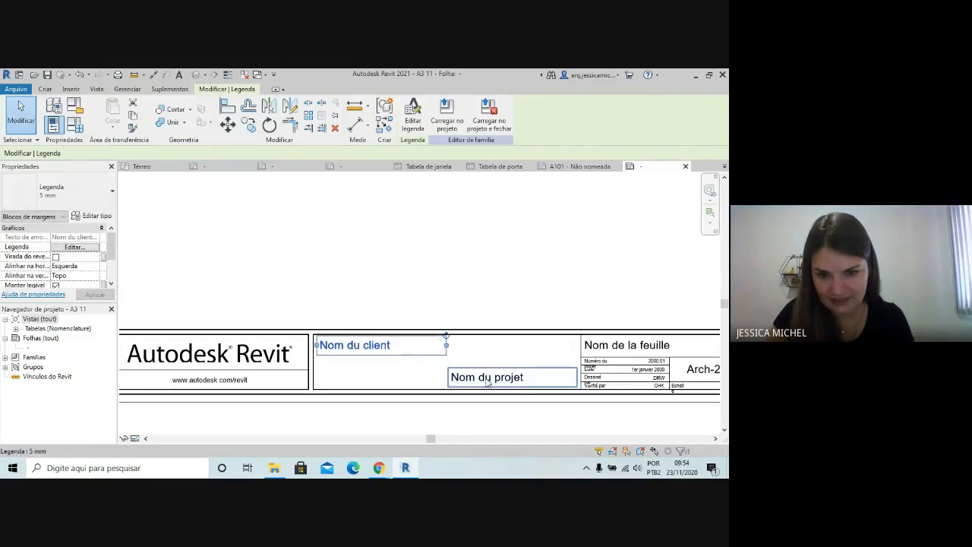
left_click_drag(488, 383, 349, 380)
left_click(369, 280)
scroll(436, 326, "down", 1)
left_click(399, 364)
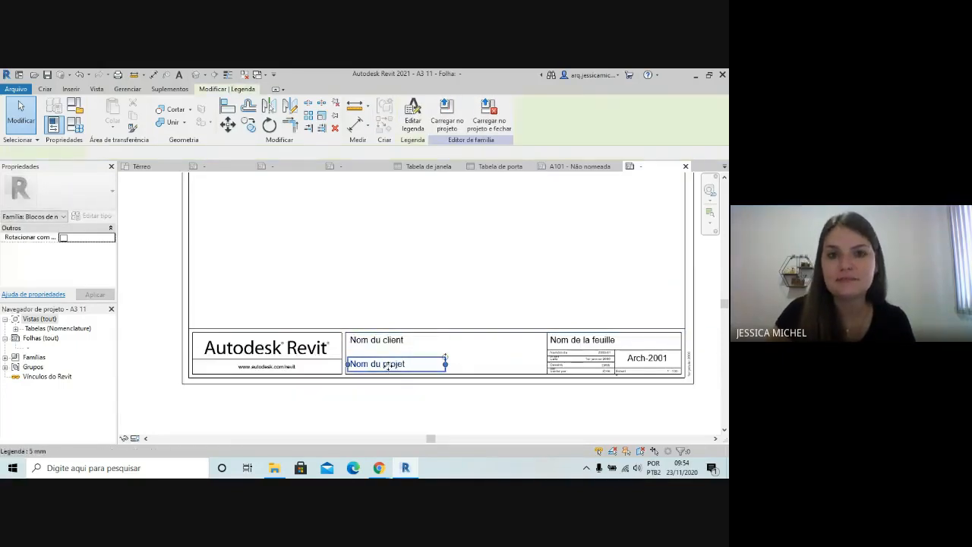
left_click(429, 410)
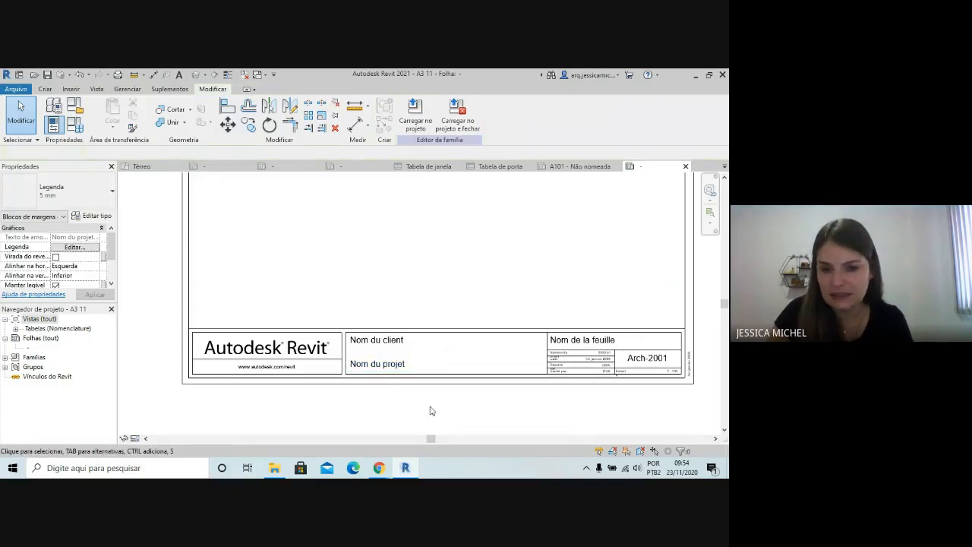
Try deleting the Autodesk Revit logo image from the title block and undo the deletion
scroll(455, 334, "up", 4)
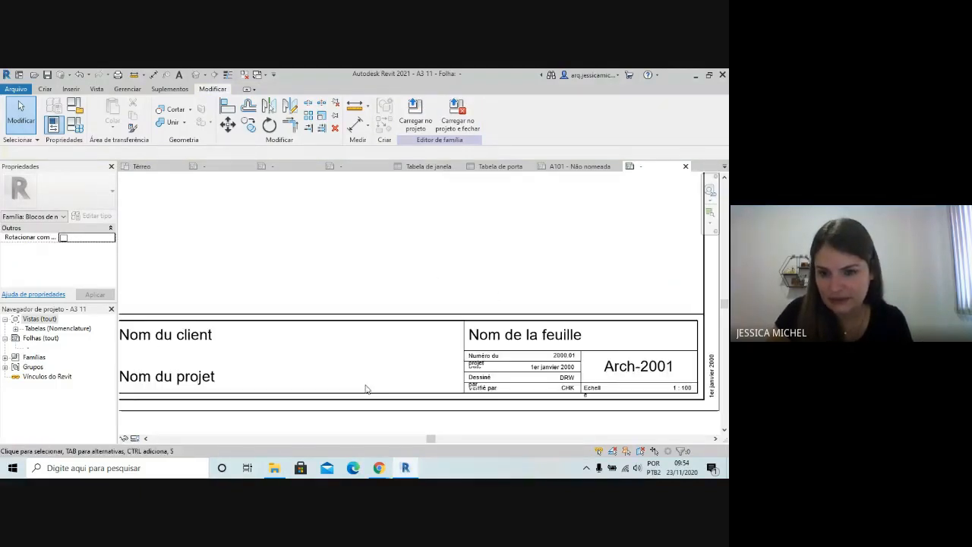
scroll(526, 299, "down", 2)
scroll(642, 327, "down", 3)
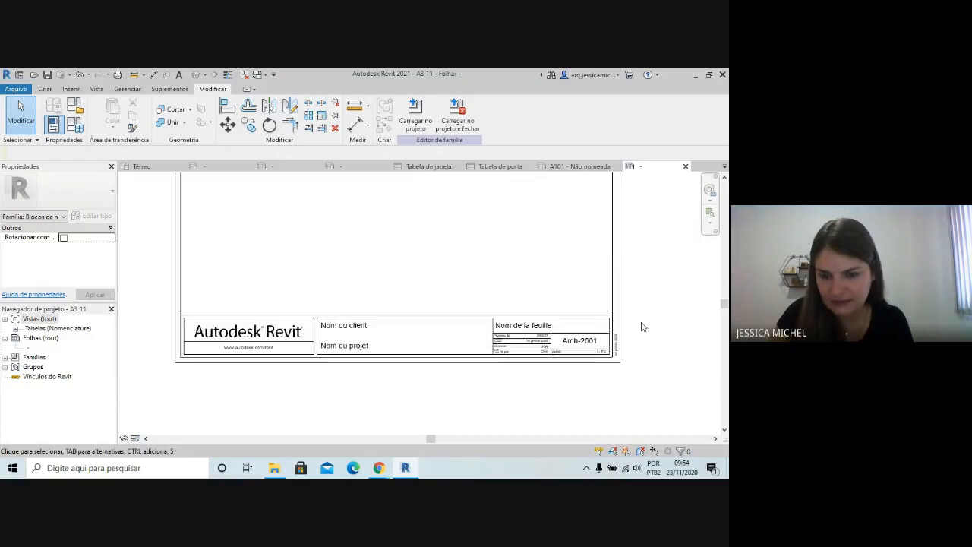
scroll(259, 351, "up", 3)
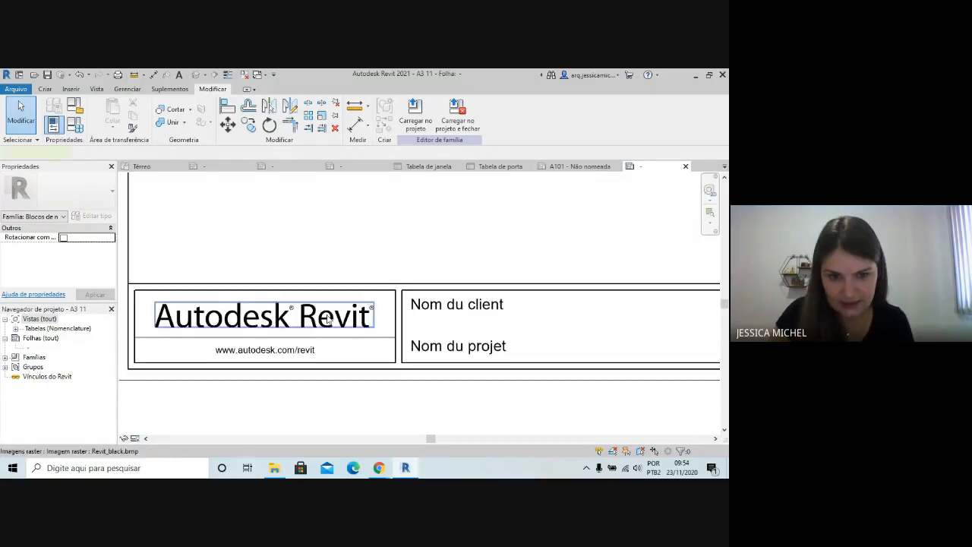
left_click(349, 321)
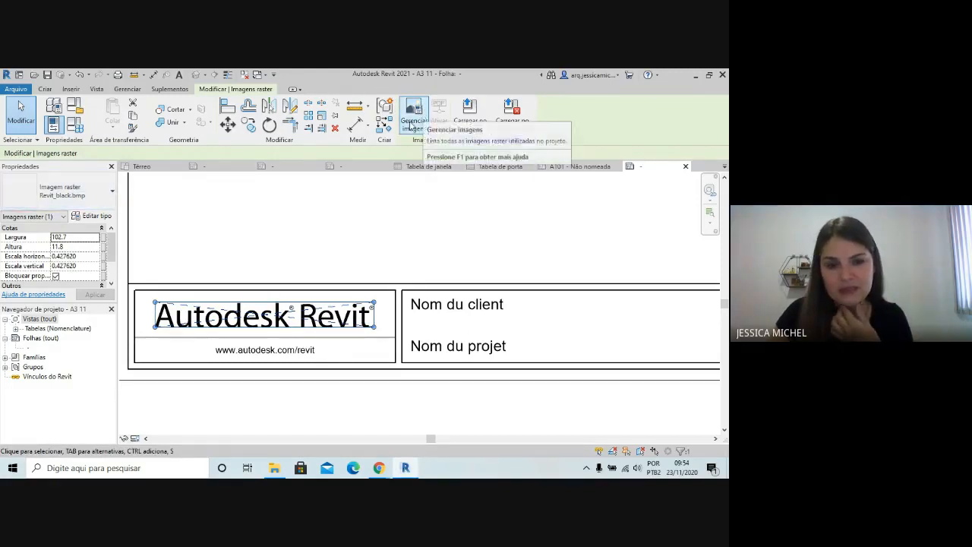
key("Delete")
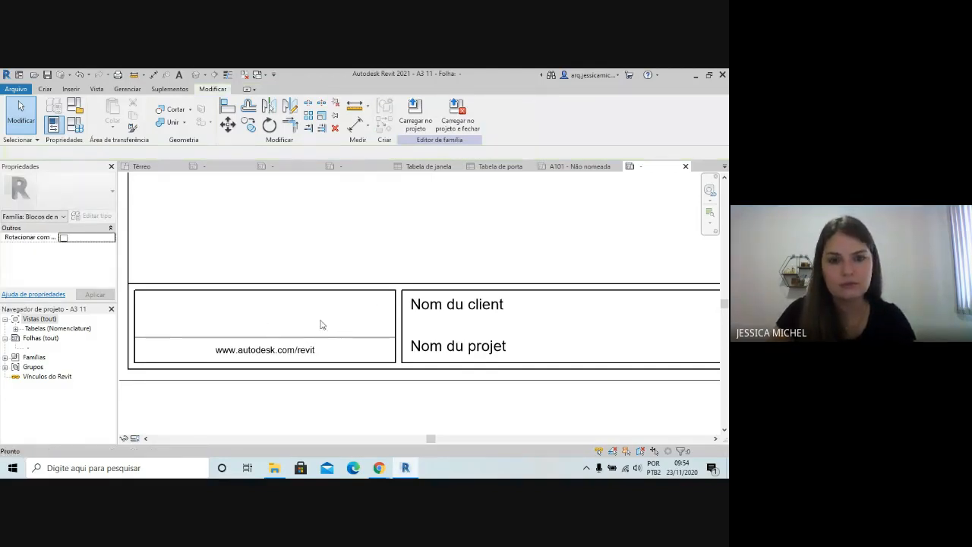
key("ctrl+z")
Add transferir.jpg from the desktop (Área de Trabalho) to the title block family's managed images
left_click(327, 290)
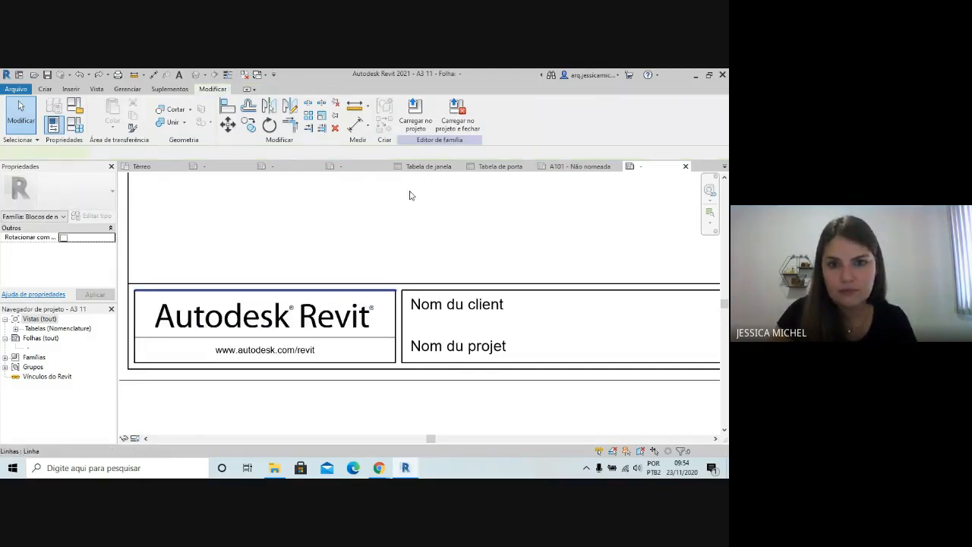
left_click(334, 312)
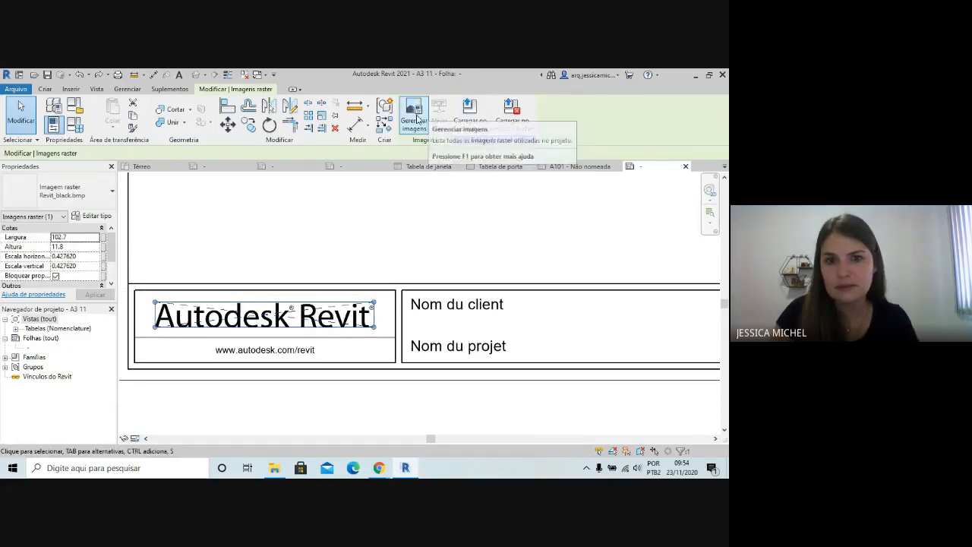
left_click(425, 115)
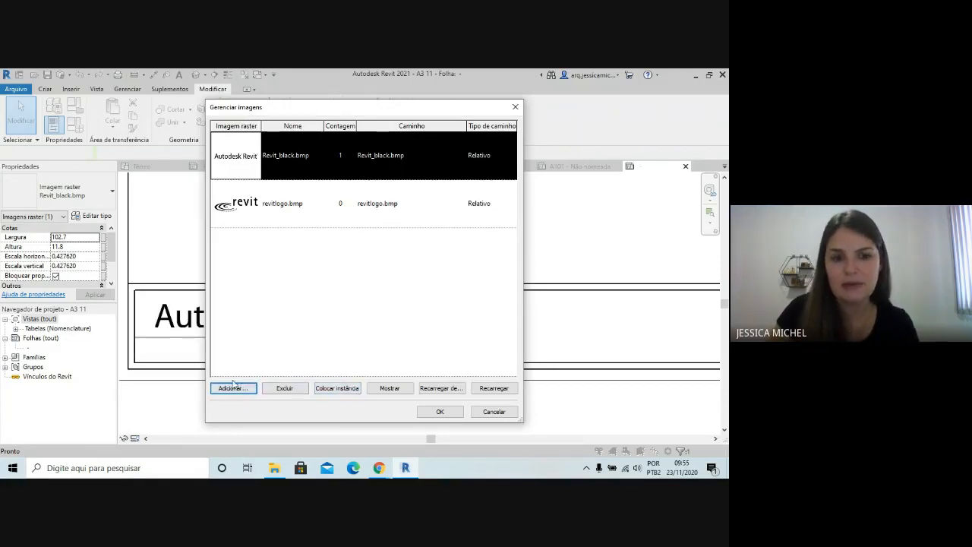
left_click(234, 387)
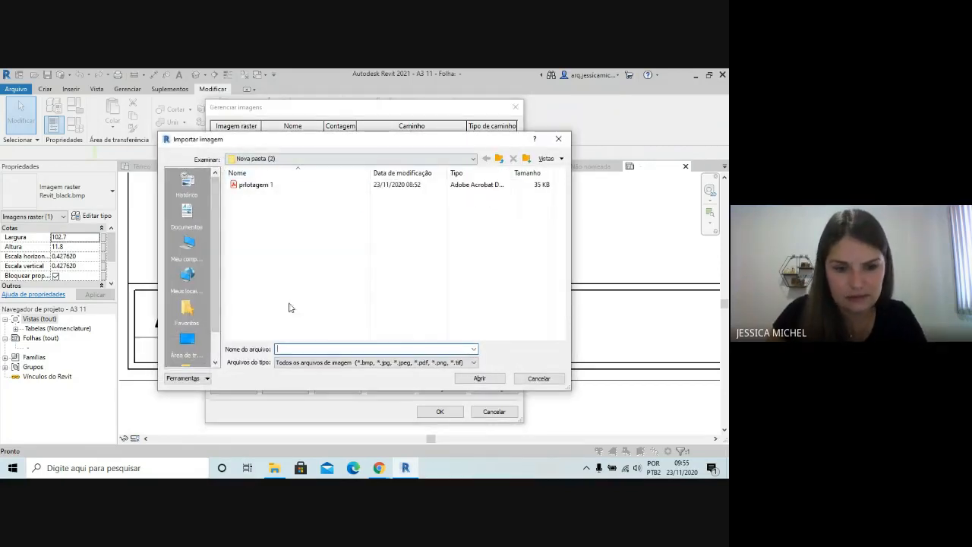
scroll(215, 324, "down", 1)
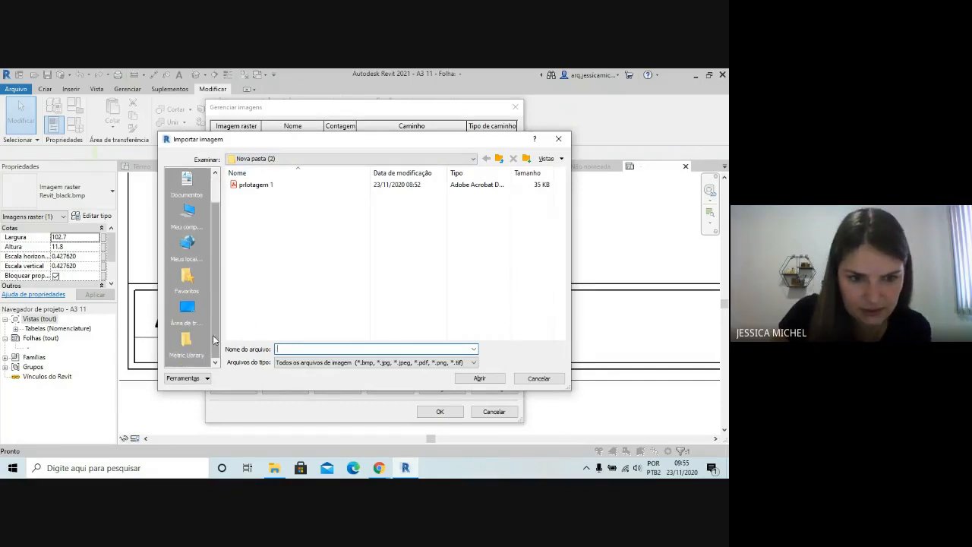
scroll(215, 341, "up", 1)
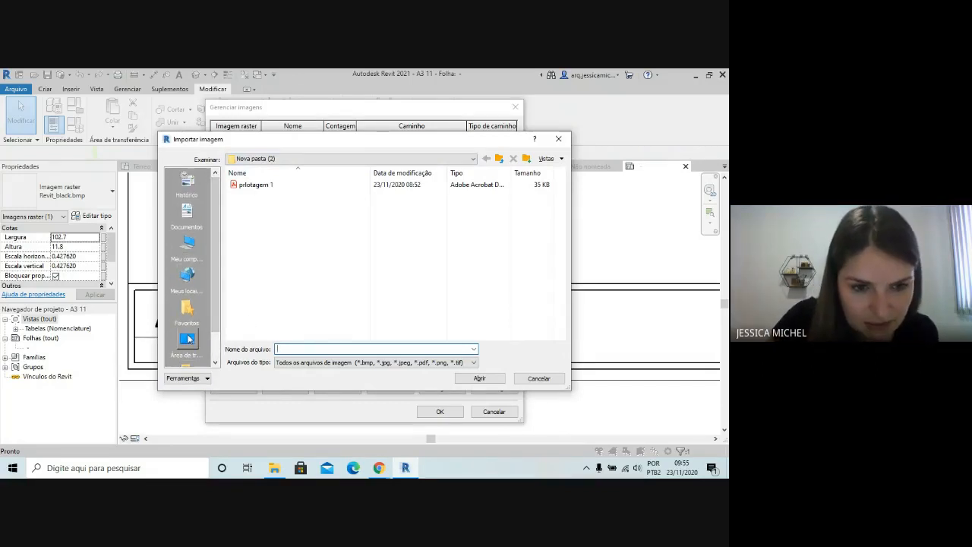
left_click(187, 341)
left_click(243, 275)
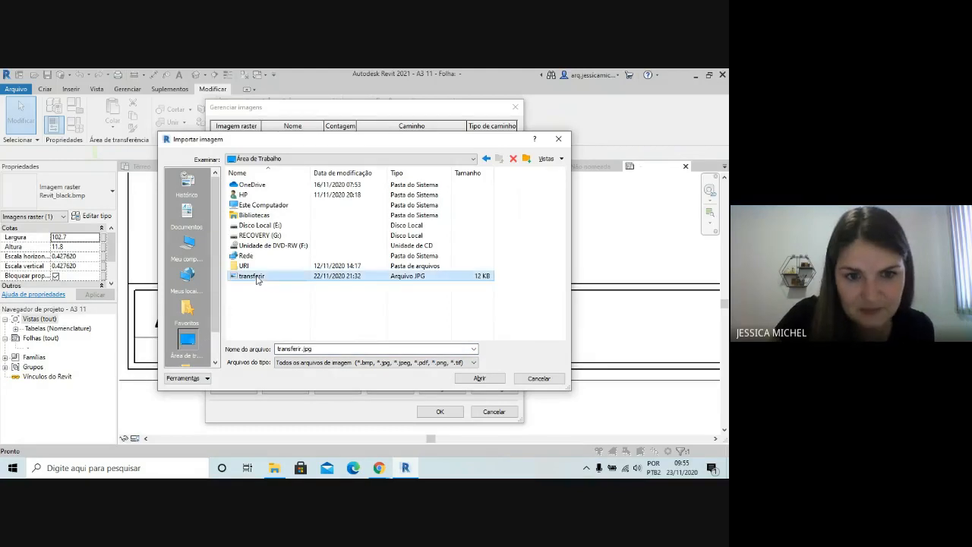
left_click(482, 378)
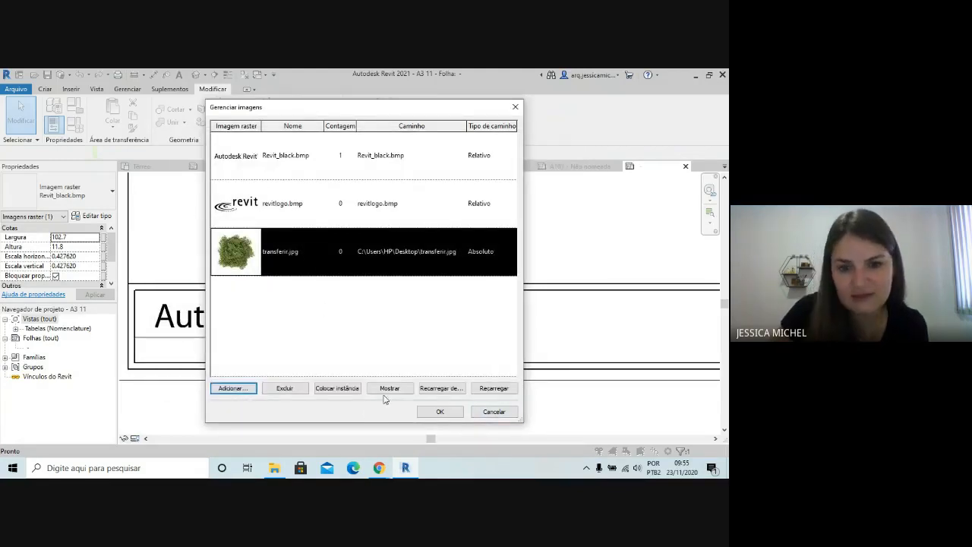
left_click(438, 411)
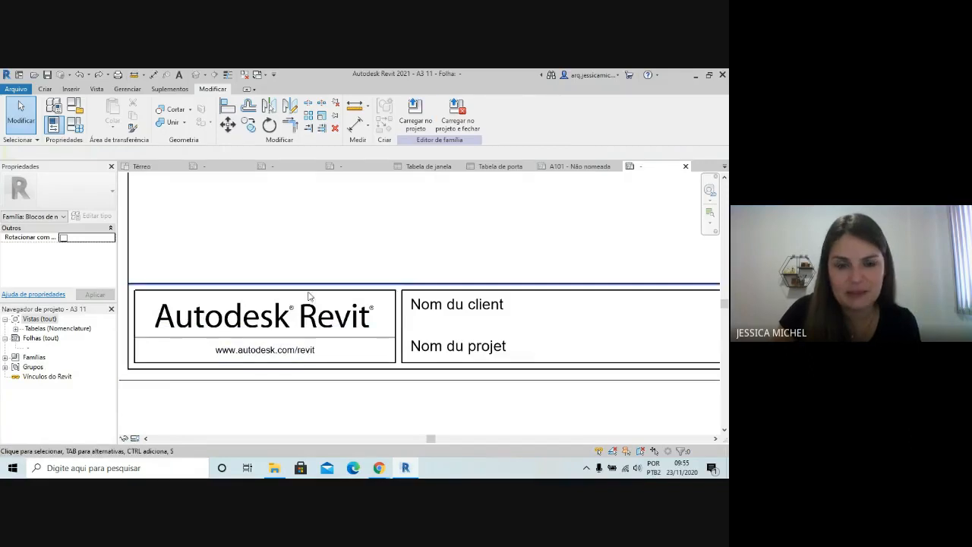
Reload transferir.jpg and delete the unused revitlogo.bmp from the family's managed images
left_click(306, 317)
left_click(404, 112)
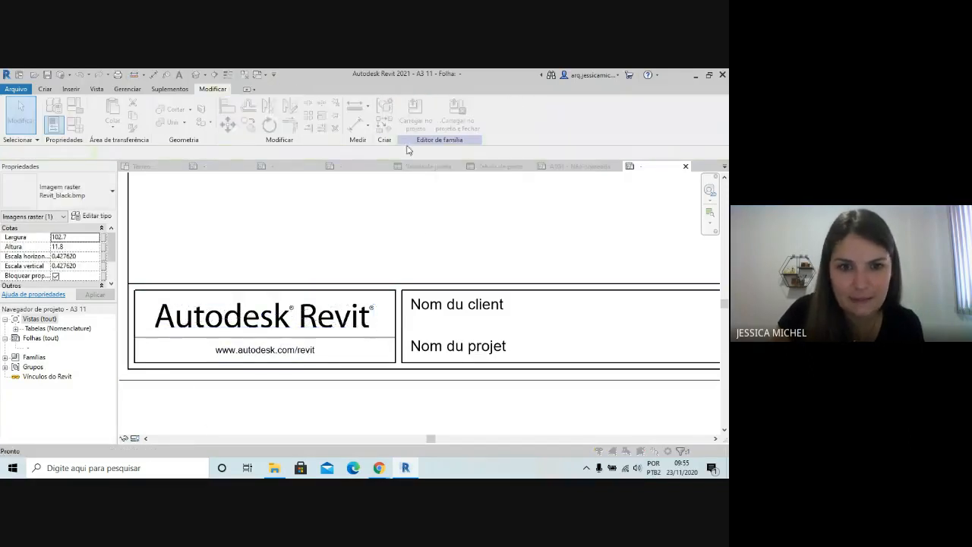
left_click(275, 266)
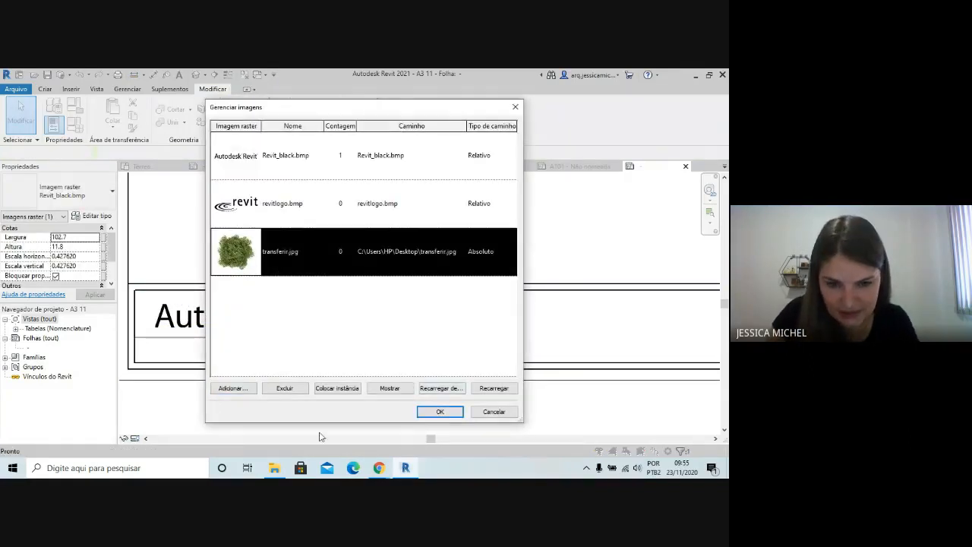
left_click(498, 389)
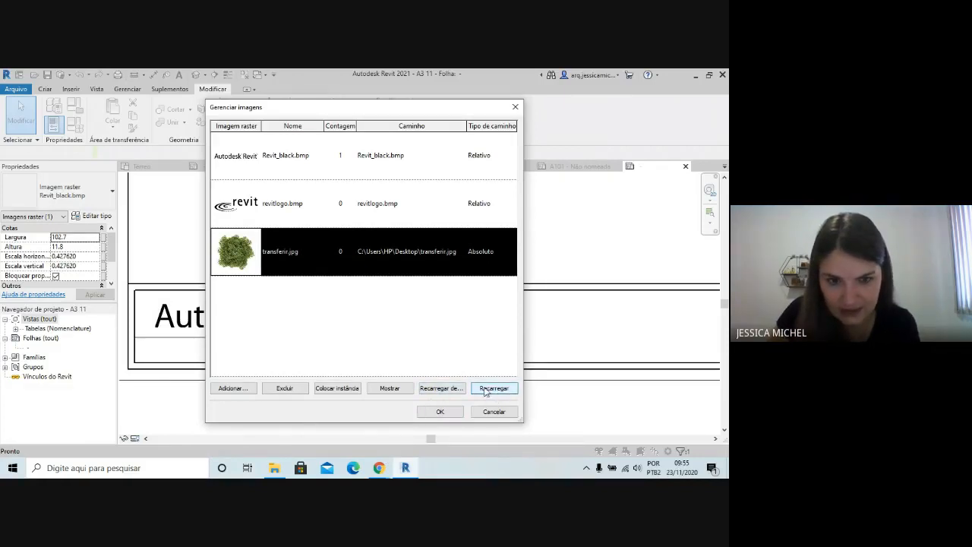
left_click(240, 202)
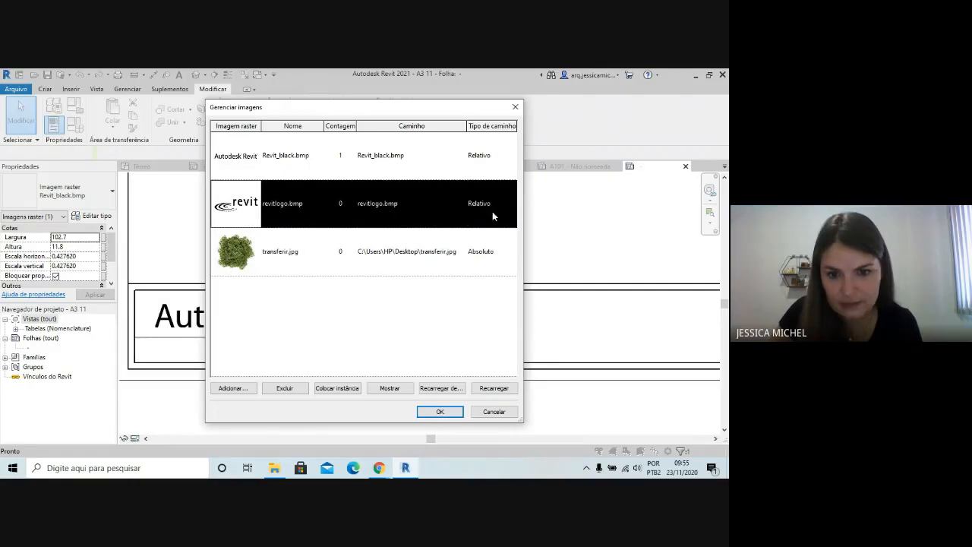
left_click(285, 388)
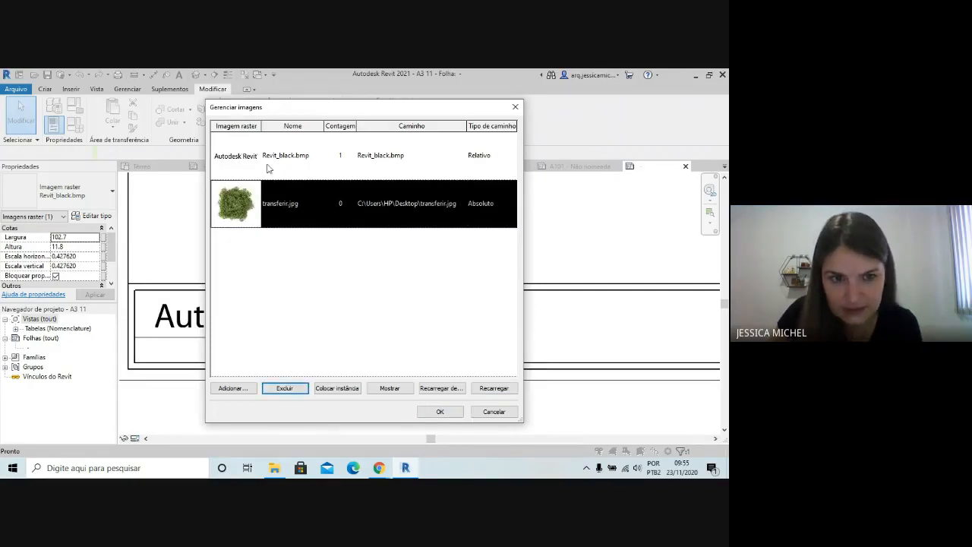
left_click(302, 386)
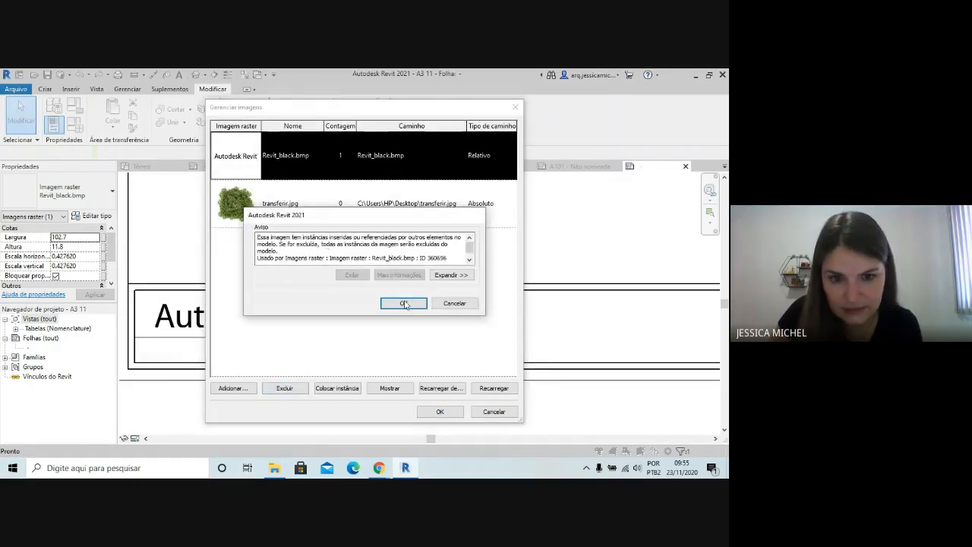
left_click(405, 306)
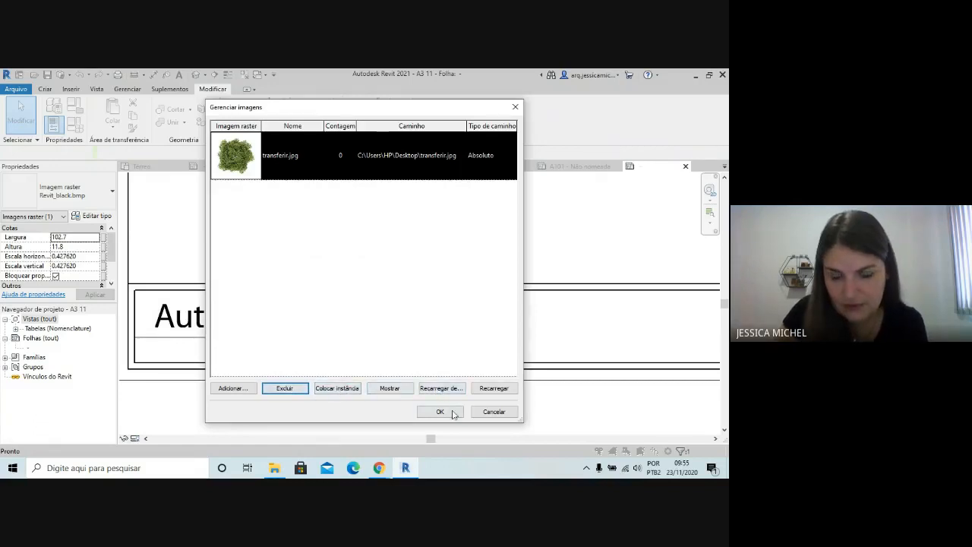
left_click(448, 410)
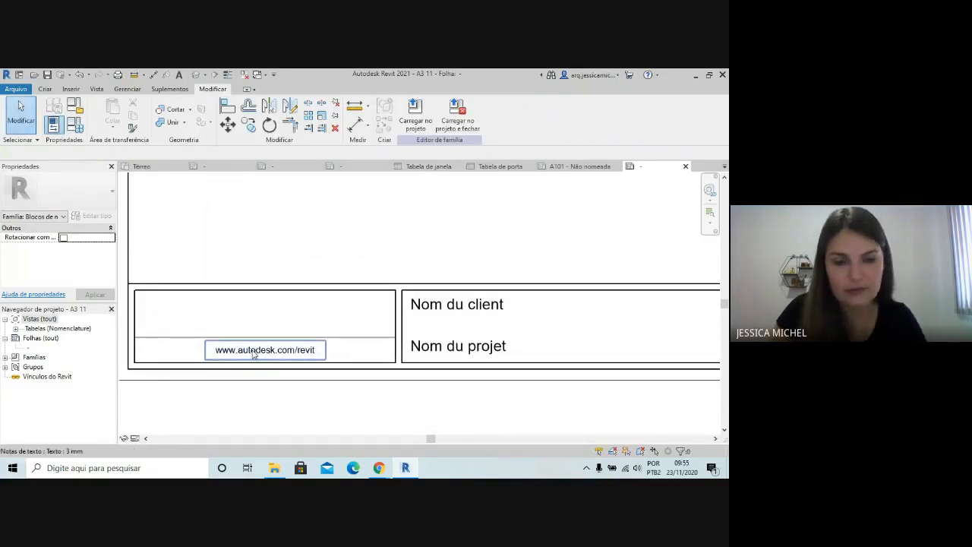
left_click(265, 349)
key("Delete")
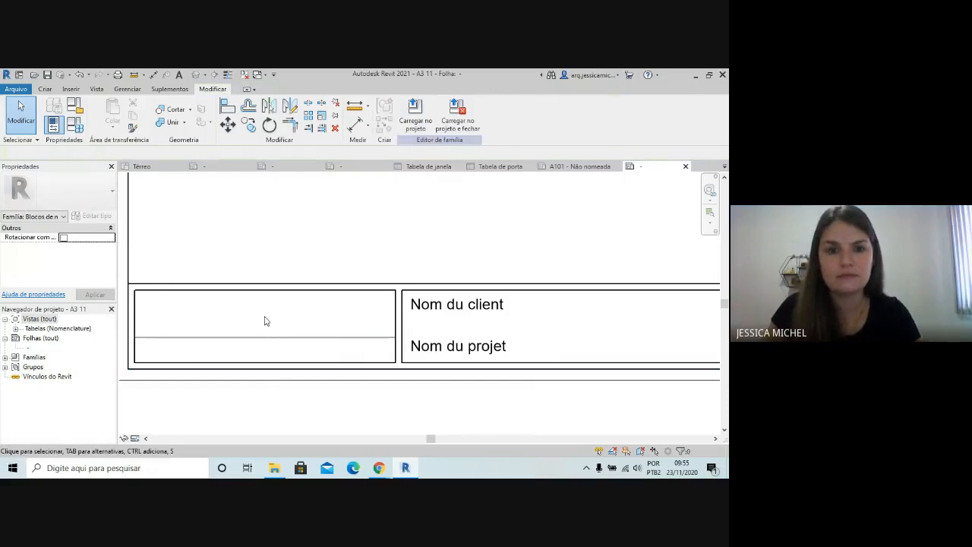
key("ctrl+z")
key("ctrl+z")
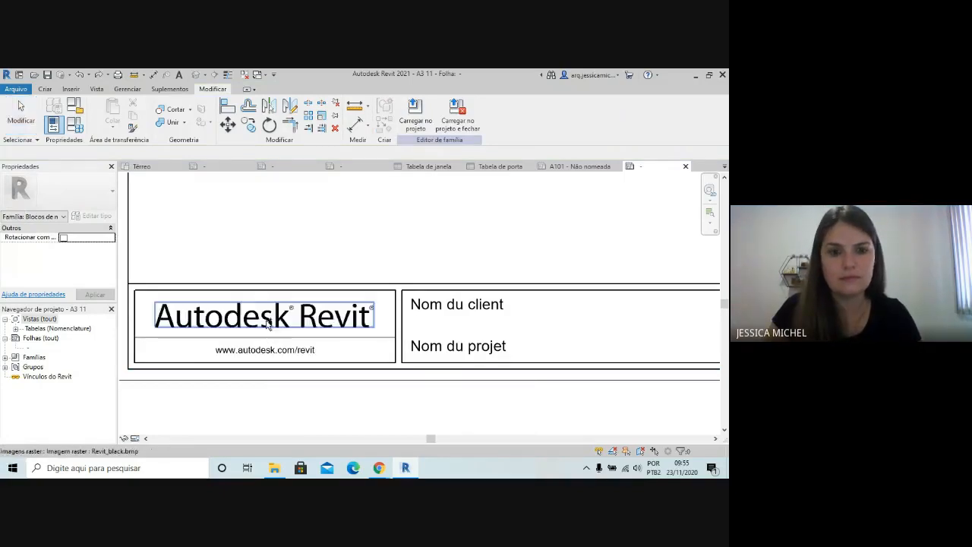
Delete the Revit_black.bmp logo with its placed instance through the family's managed images
left_click(267, 325)
left_click(414, 114)
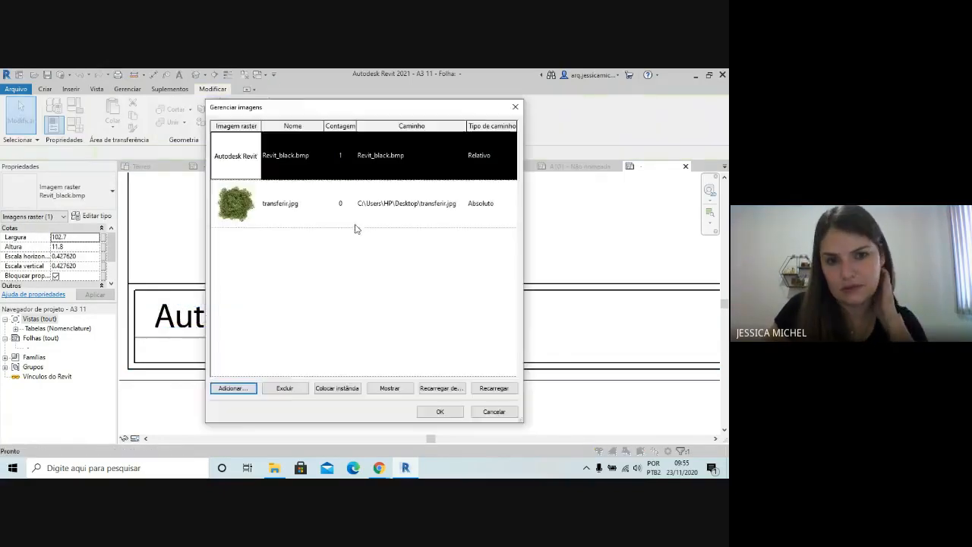
left_click(297, 388)
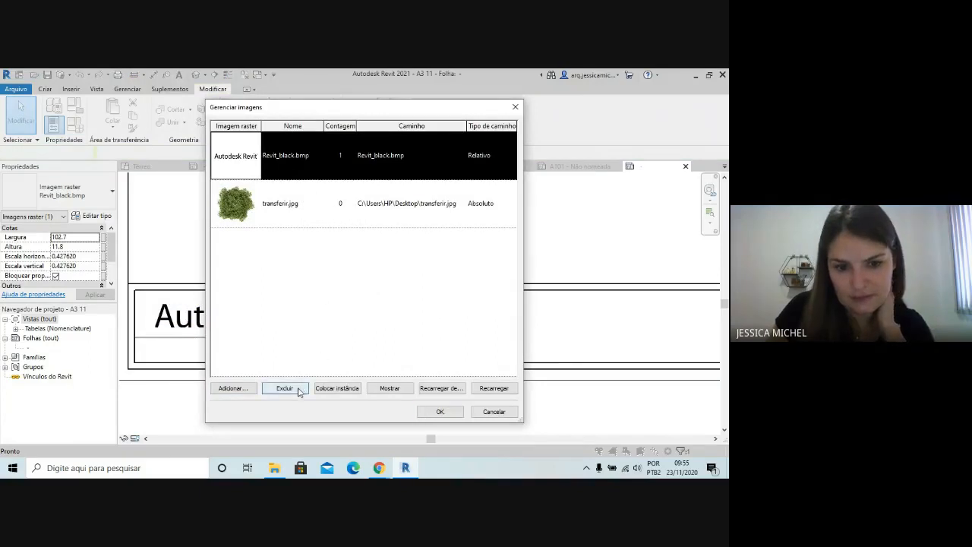
left_click(403, 303)
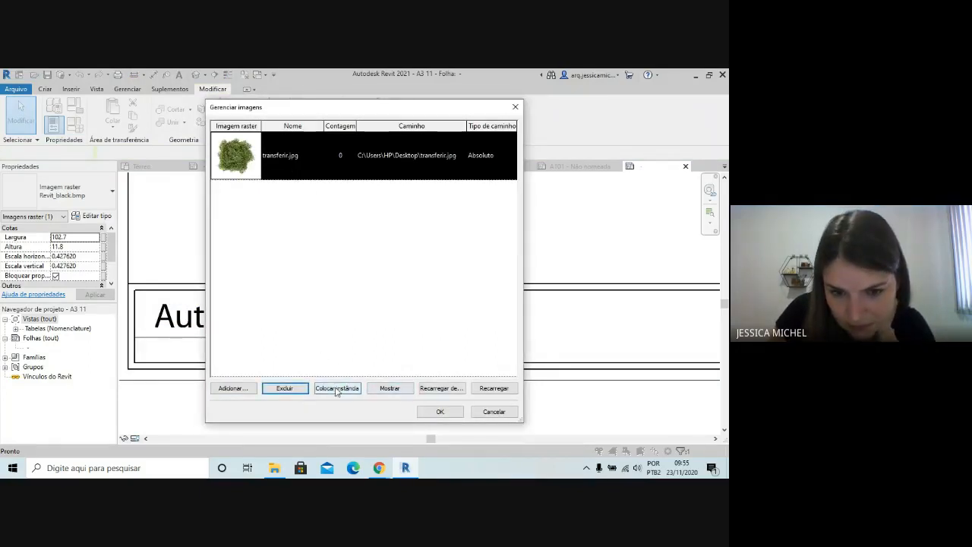
Place an instance of transferir.jpg at the left end of the logo box, scaled down to about 36 mm wide
left_click(337, 391)
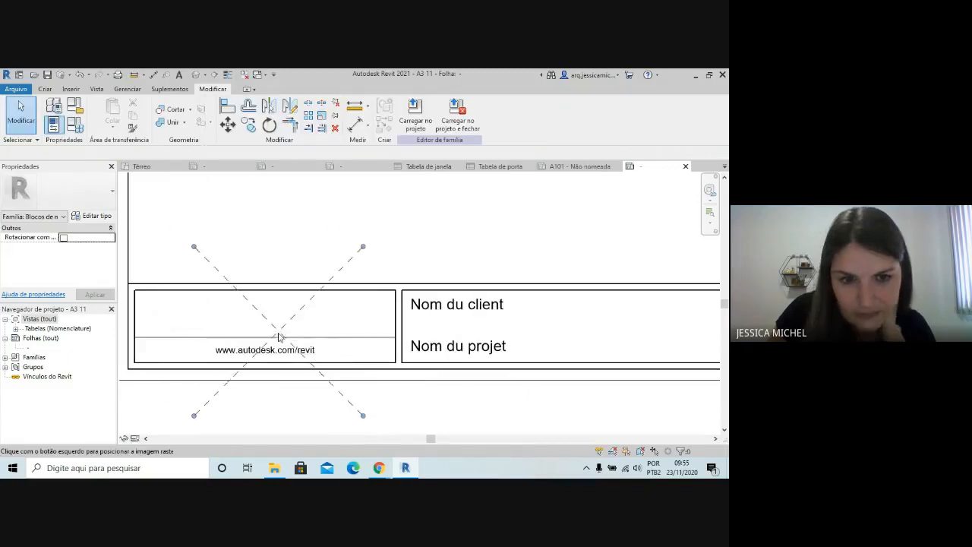
left_click(255, 314)
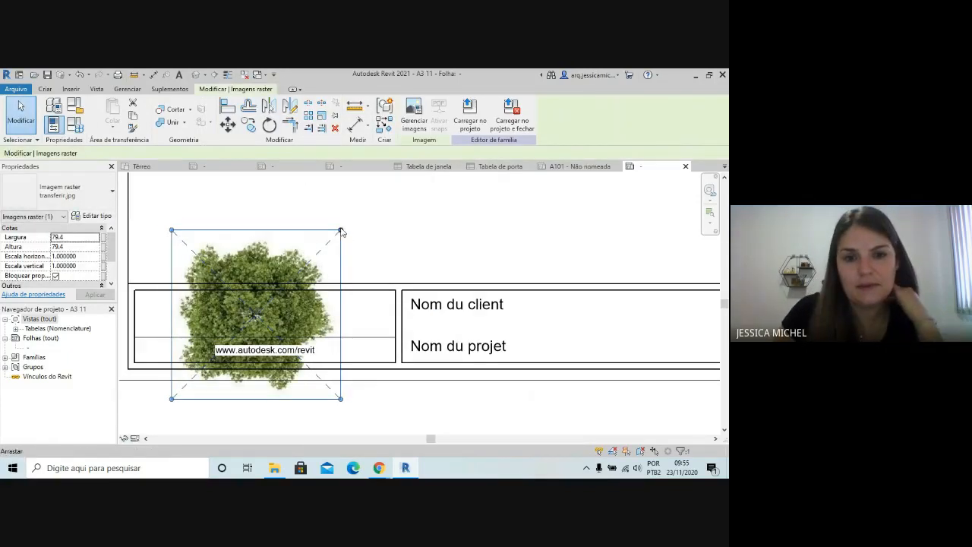
left_click_drag(332, 242, 194, 316)
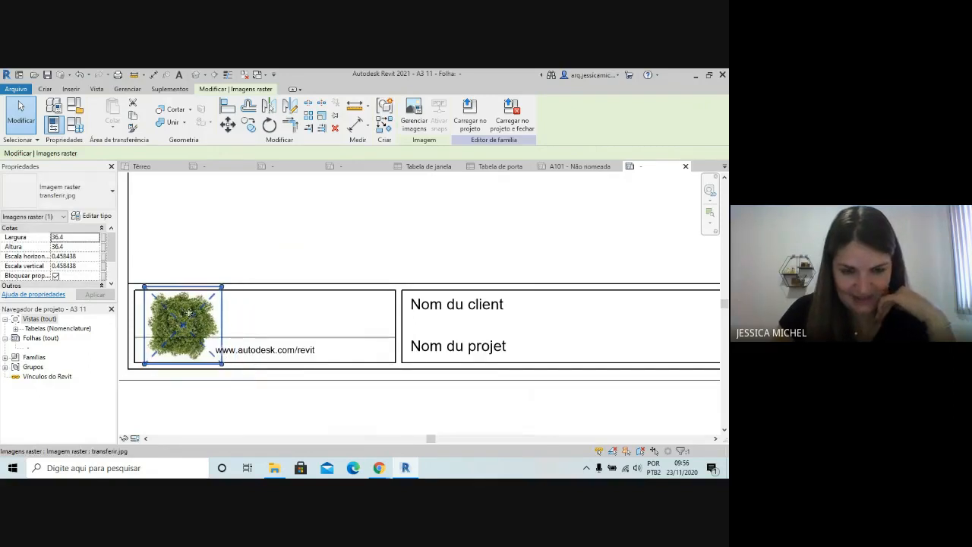
left_click(284, 275)
left_click(311, 350)
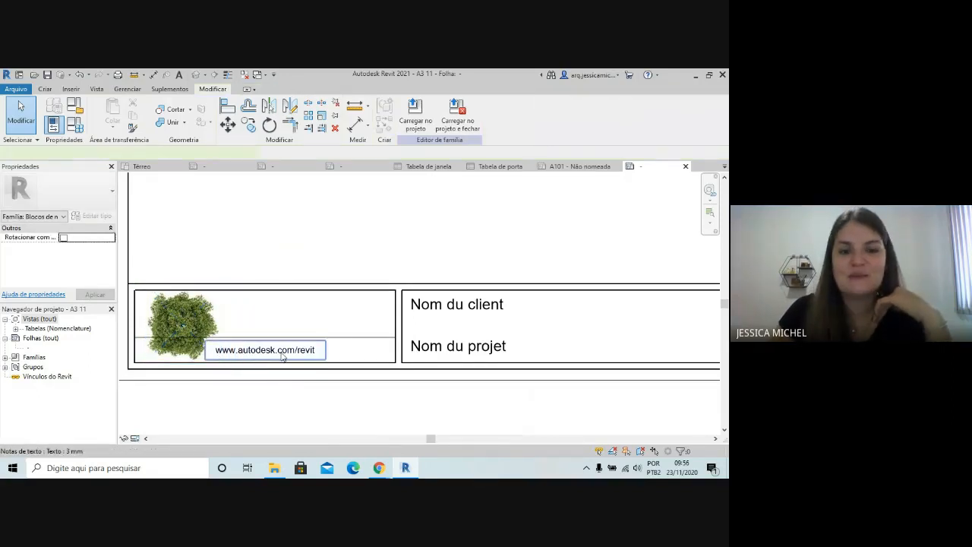
double_click(320, 350)
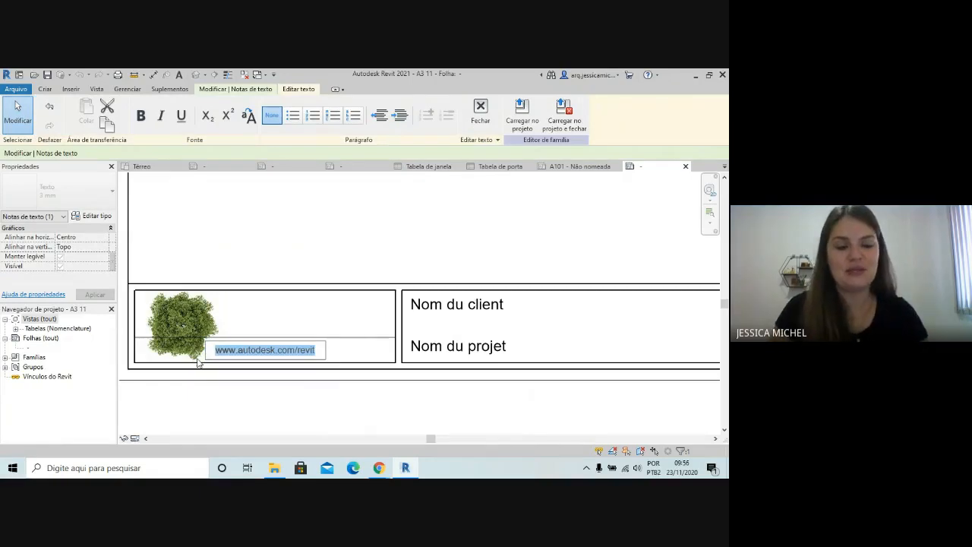
type("JESSICA")
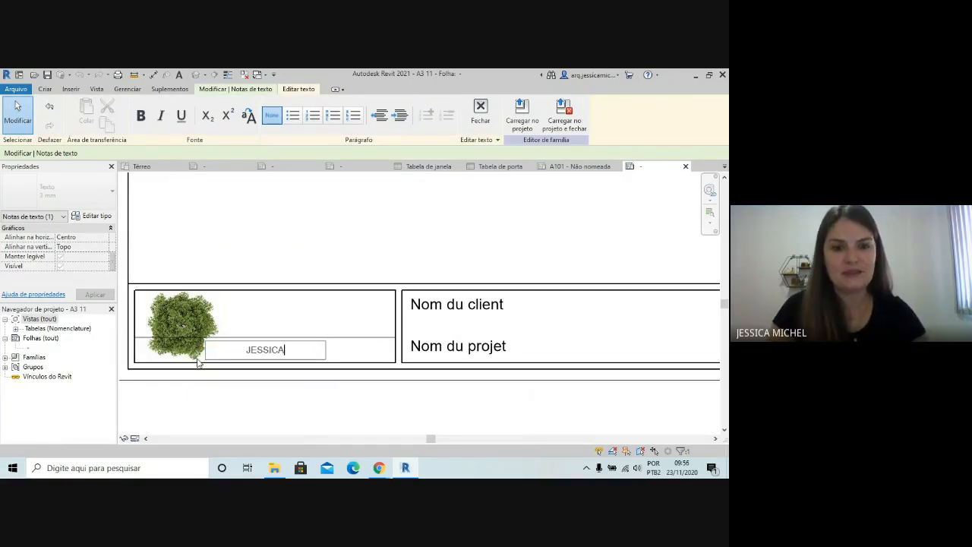
type(" ANDRA")
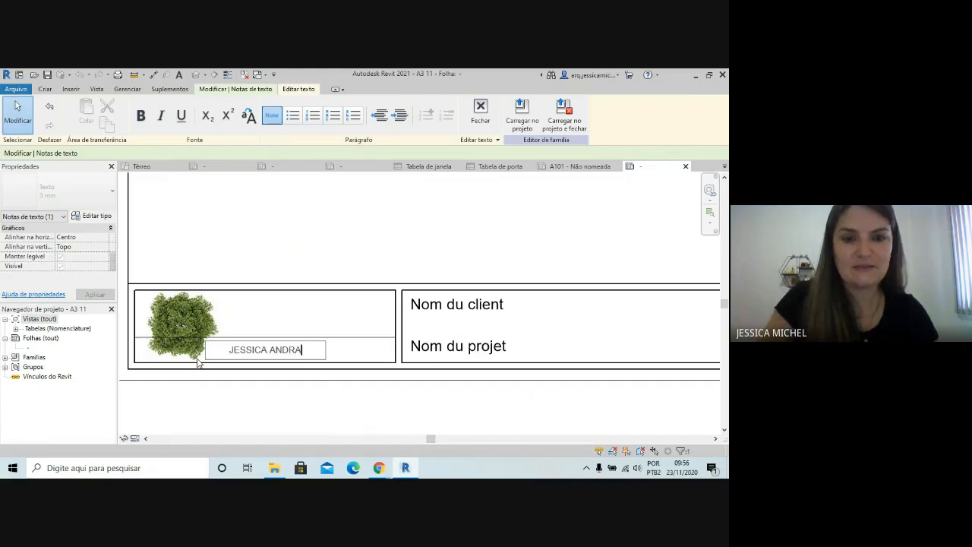
type("DE MICHE")
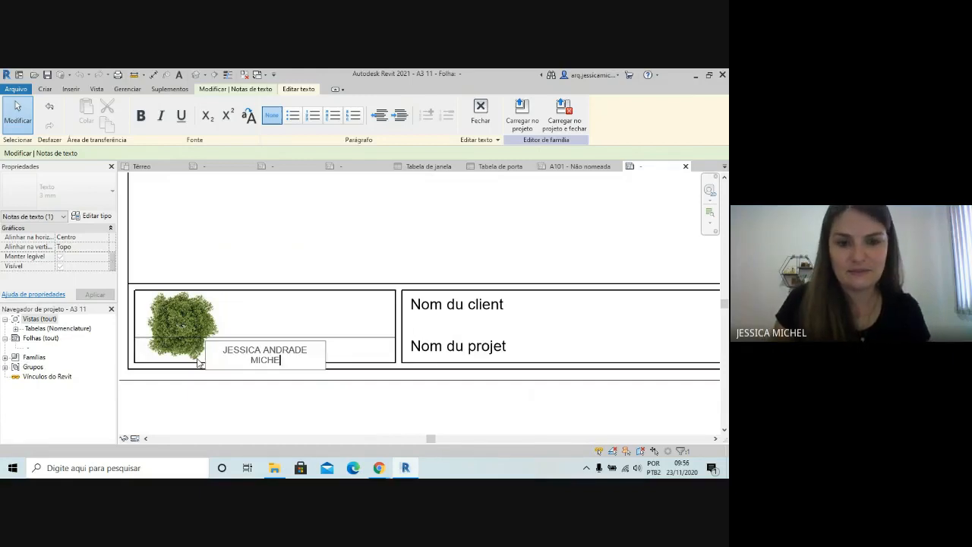
type("L")
key("Return")
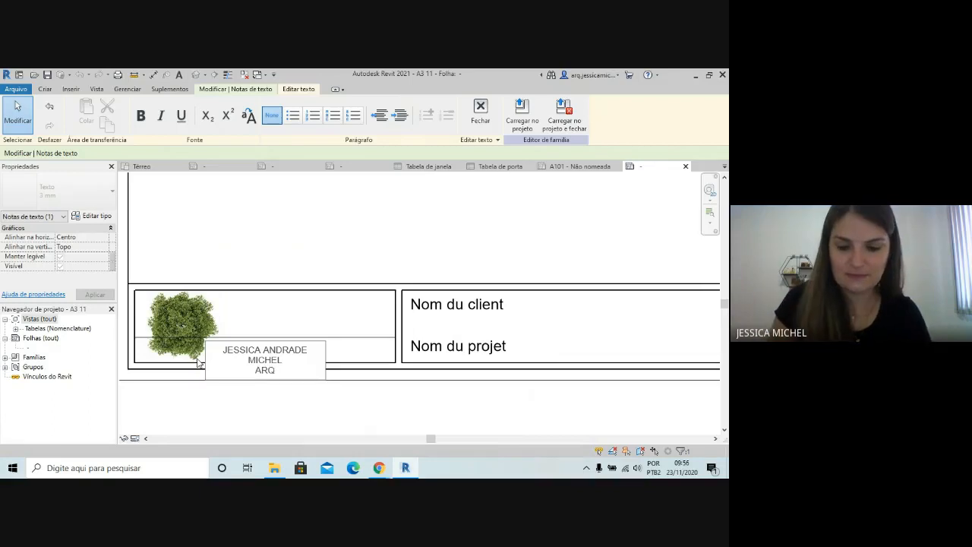
type("ARQ/URB")
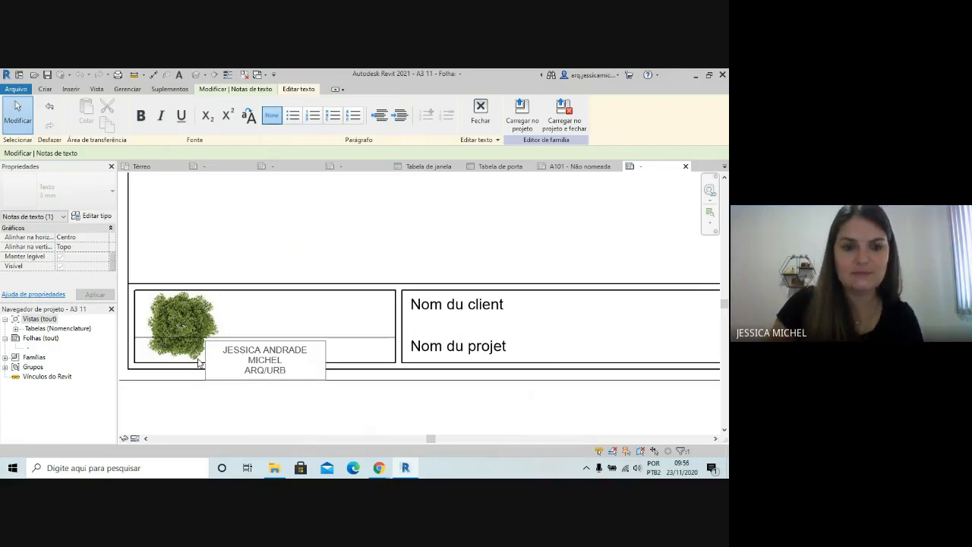
left_click(354, 395)
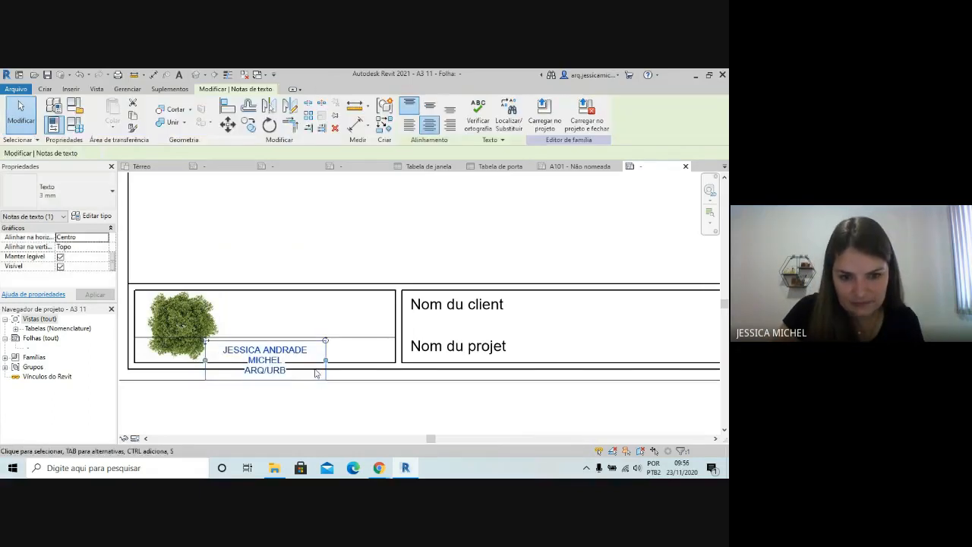
Move the architect's text note up so that all its lines sit inside the logo box
double_click(296, 344)
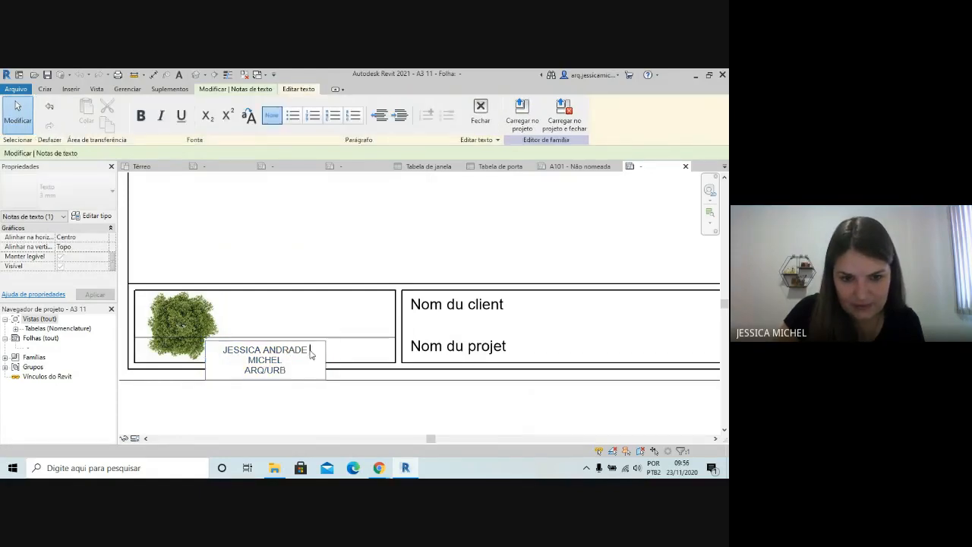
left_click(321, 398)
left_click_drag(183, 406, 349, 332)
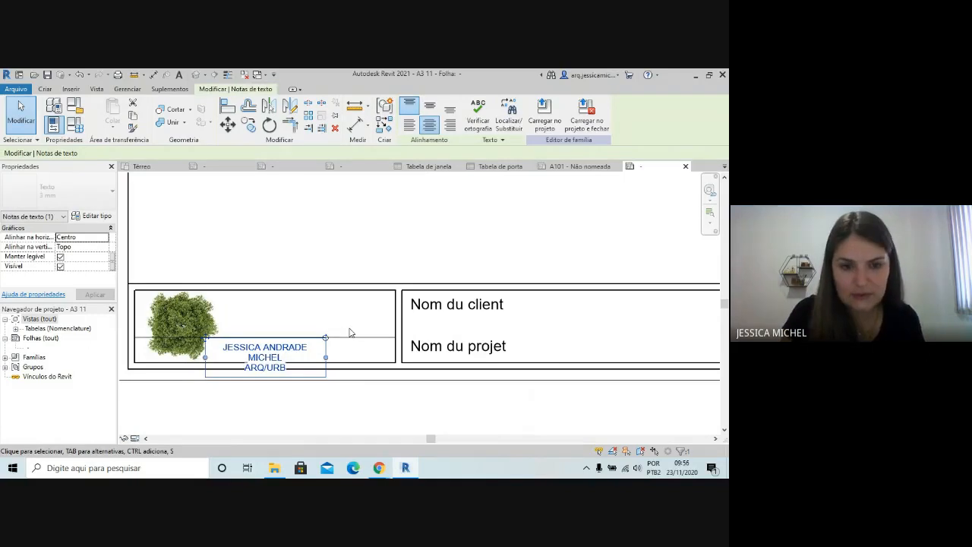
key("Up")
key("Up")
key("Up")
key("Up")
key("Up")
key("Up")
key("Up")
key("Up")
key("Up")
key("Up")
key("Up")
key("Up")
key("Up")
key("Up")
key("Up")
key("Down")
key("Down")
key("Down")
key("Down")
key("Down")
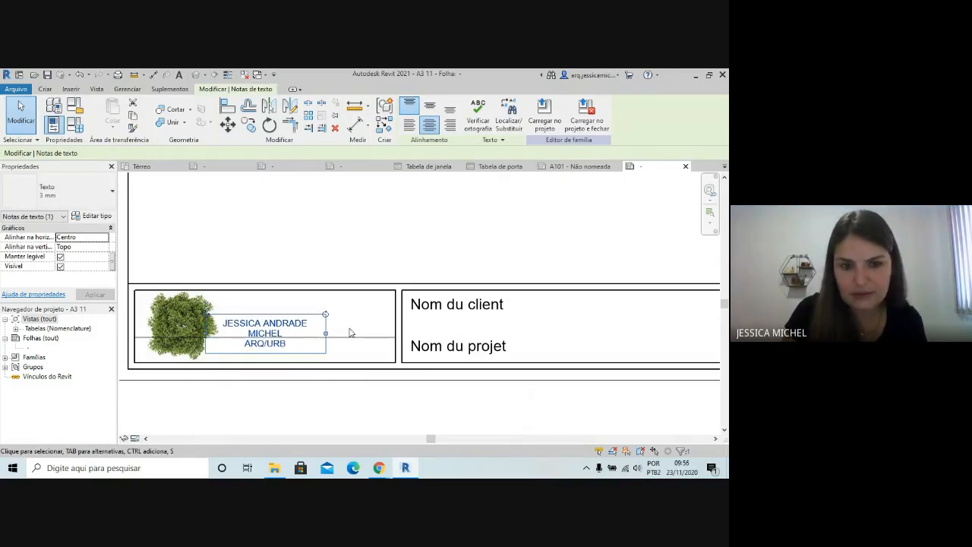
key("Up")
Delete the horizontal line crossing the logo box and shift the architect's text note right, clear of the tree image
left_click(335, 340)
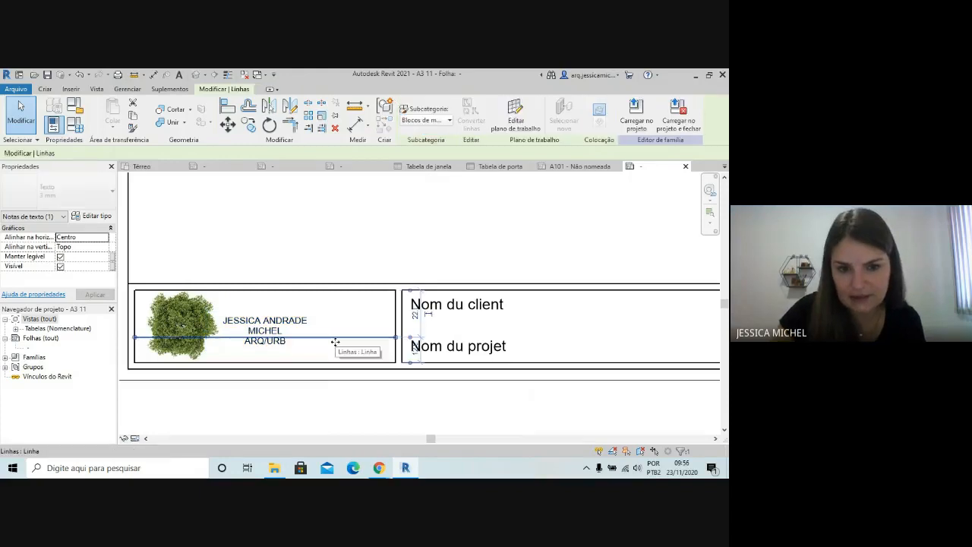
key("Delete")
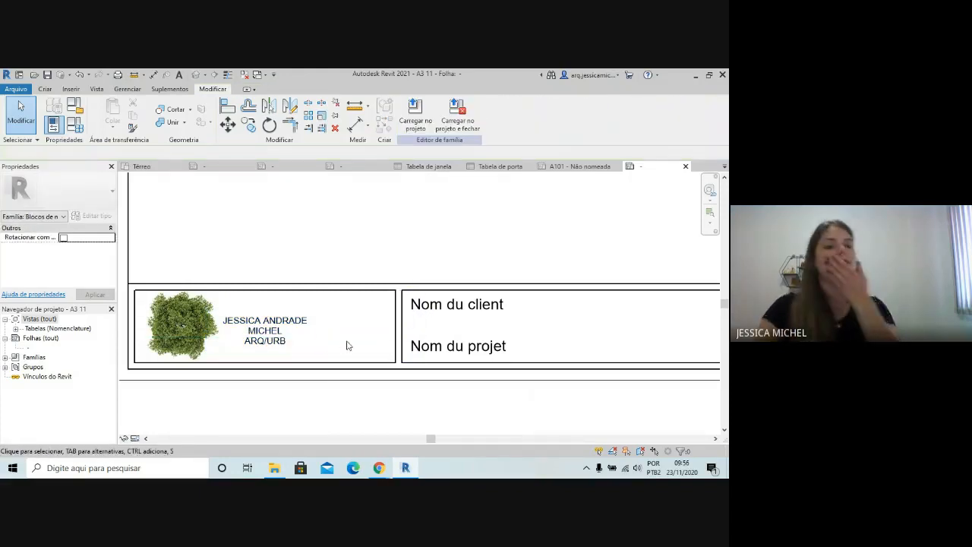
left_click(278, 323)
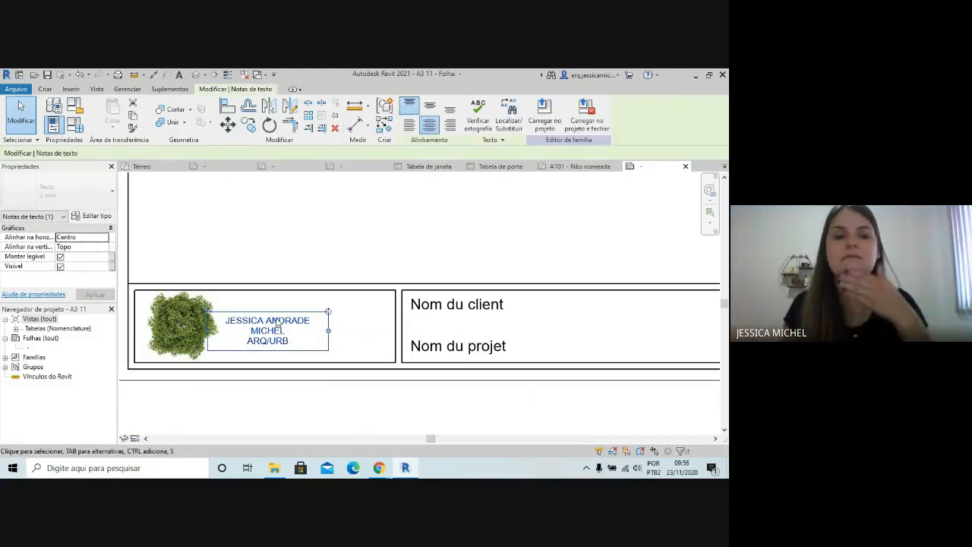
left_click_drag(278, 323, 305, 323)
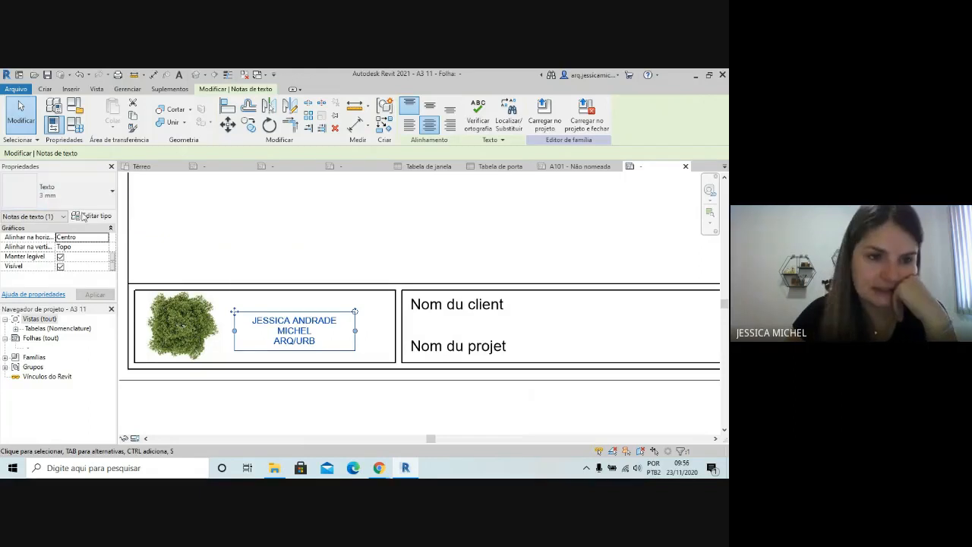
Change the architect's text note to the 5 mm type, widen its text frame and move it up within the logo box
left_click(63, 195)
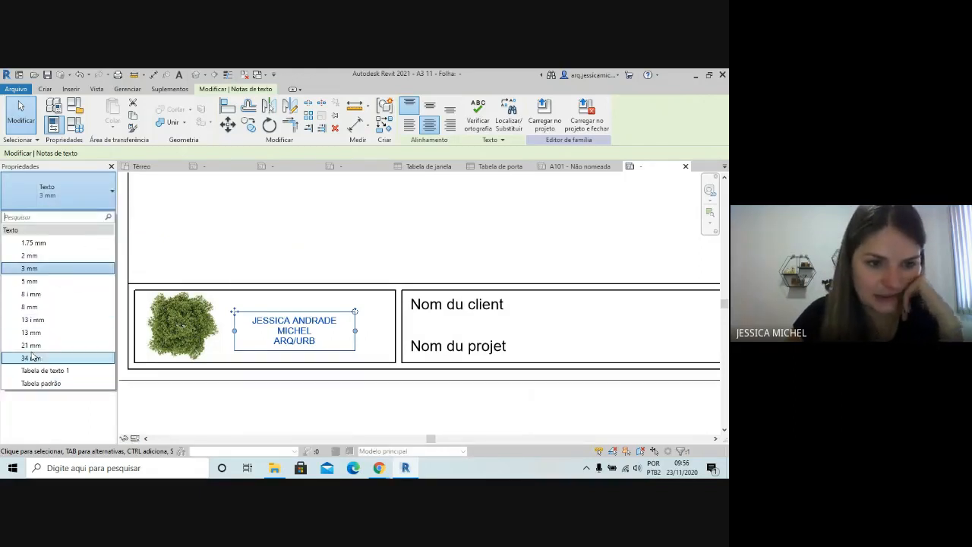
left_click(38, 281)
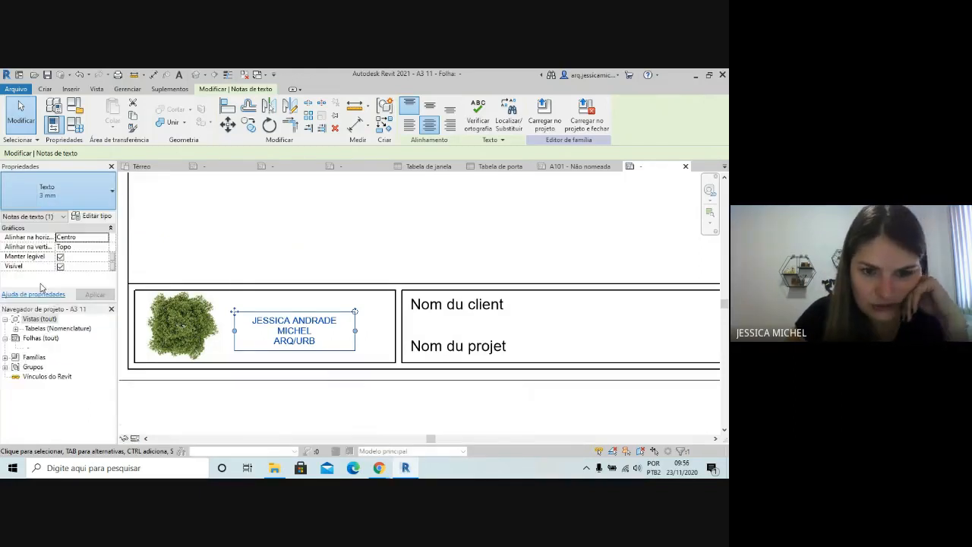
left_click_drag(356, 352, 390, 349)
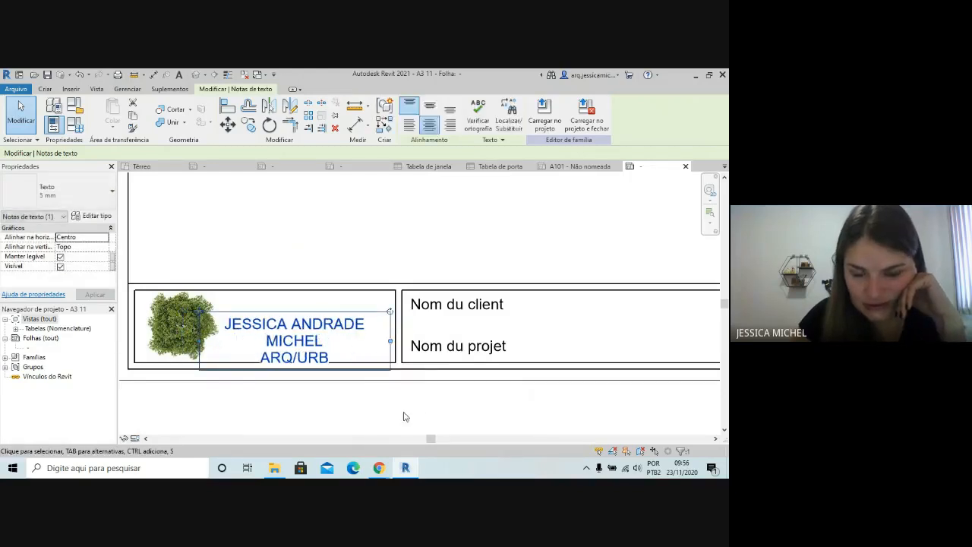
left_click(402, 414)
double_click(334, 323)
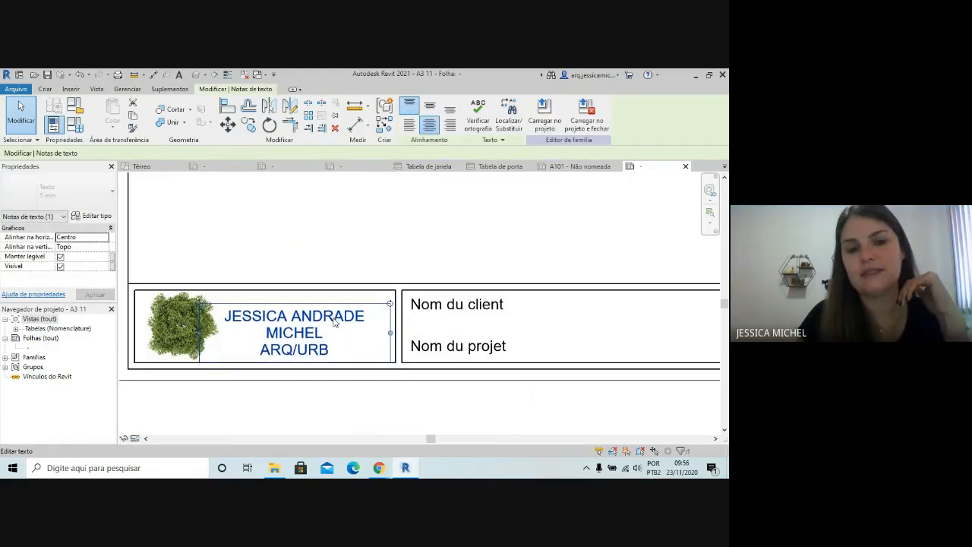
left_click(271, 401)
Set the sample value of the Nom du client label to "Nome do Cliente:"
scroll(140, 343, "down", 1)
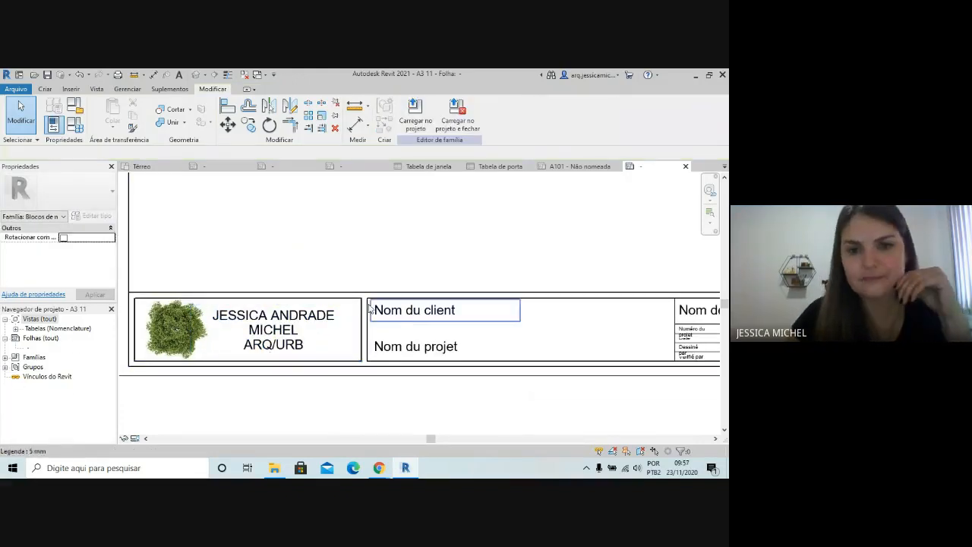
scroll(228, 342, "down", 4)
scroll(650, 408, "up", 1)
scroll(642, 407, "up", 2)
scroll(592, 375, "down", 1)
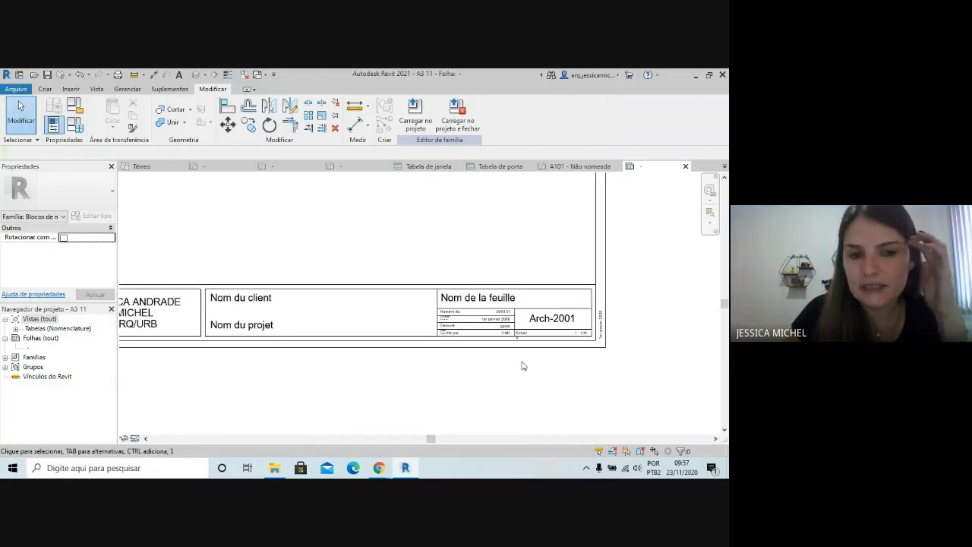
left_click(263, 303)
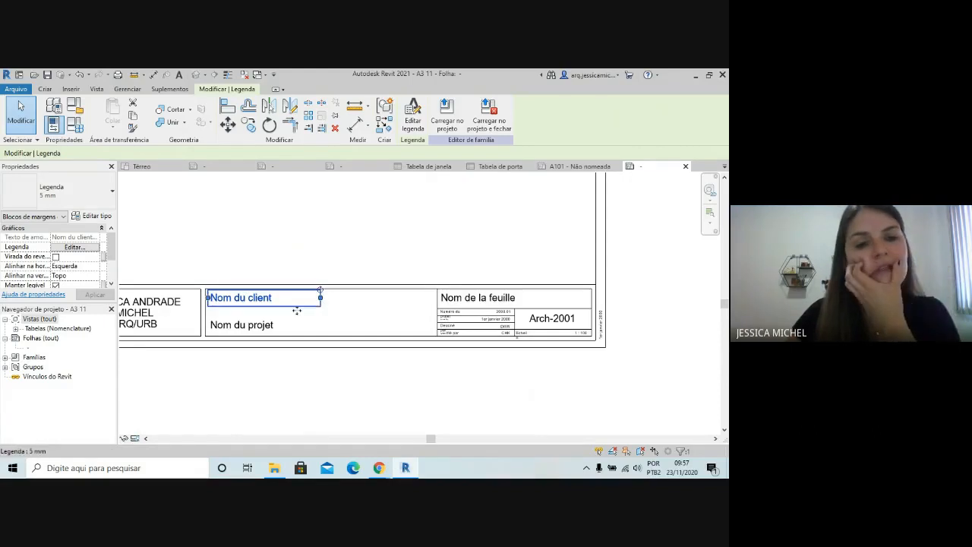
left_click(414, 131)
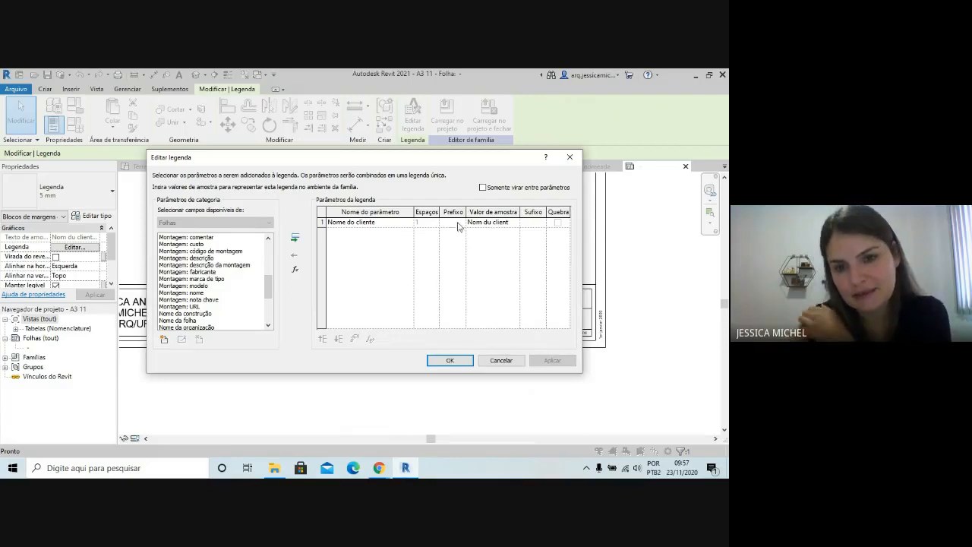
left_click(511, 225)
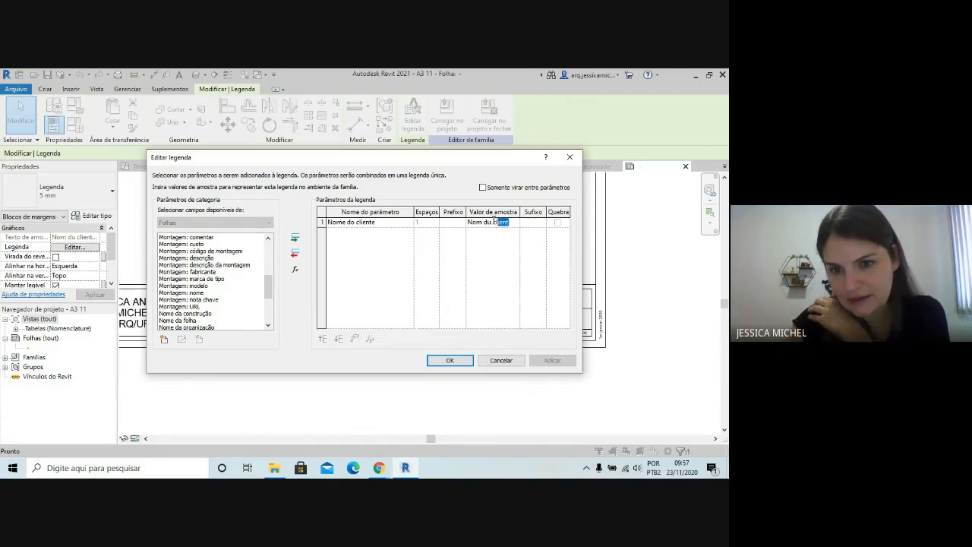
left_click_drag(494, 220, 470, 218)
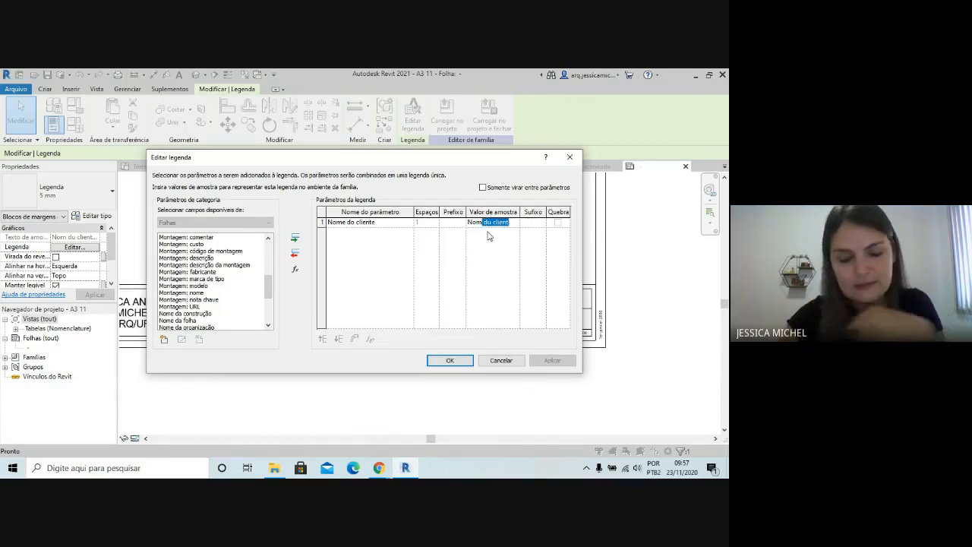
type("e")
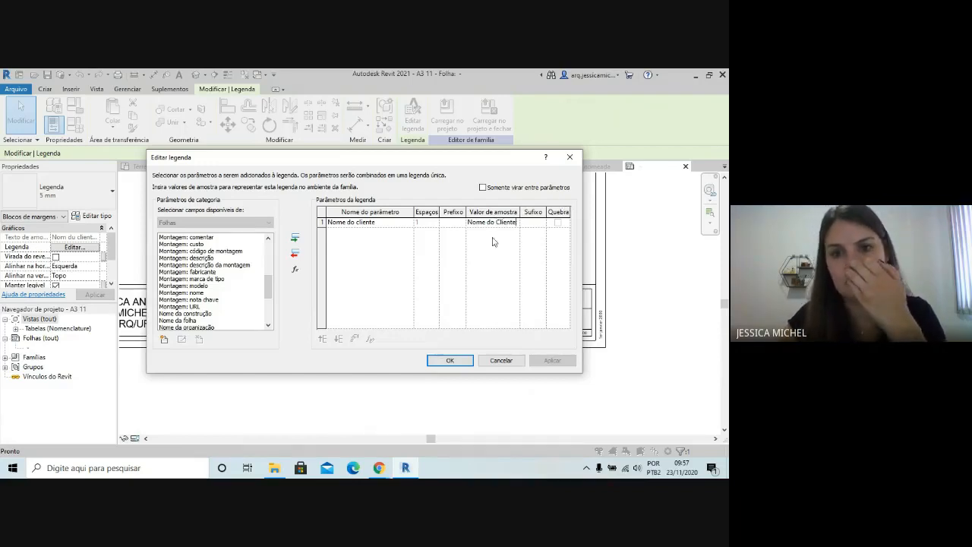
left_click(450, 361)
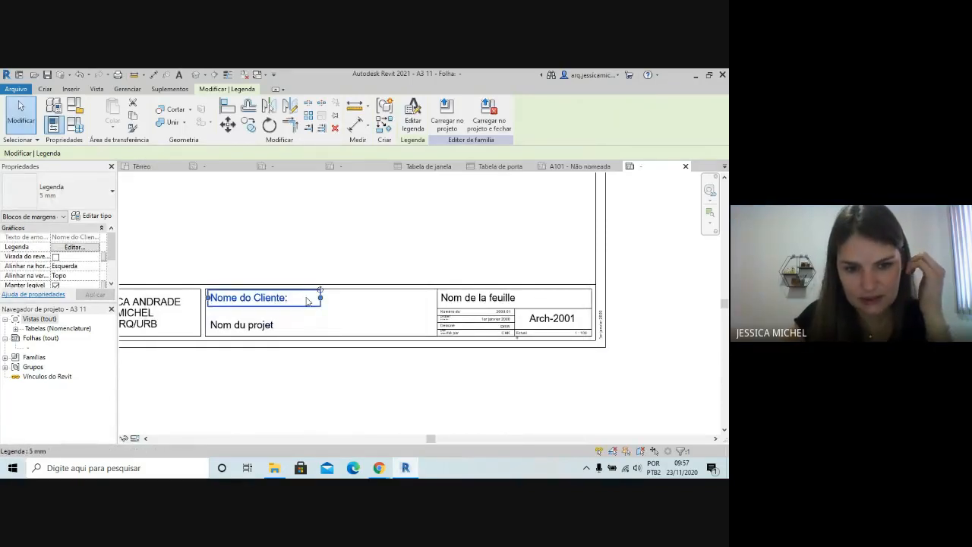
key("Escape")
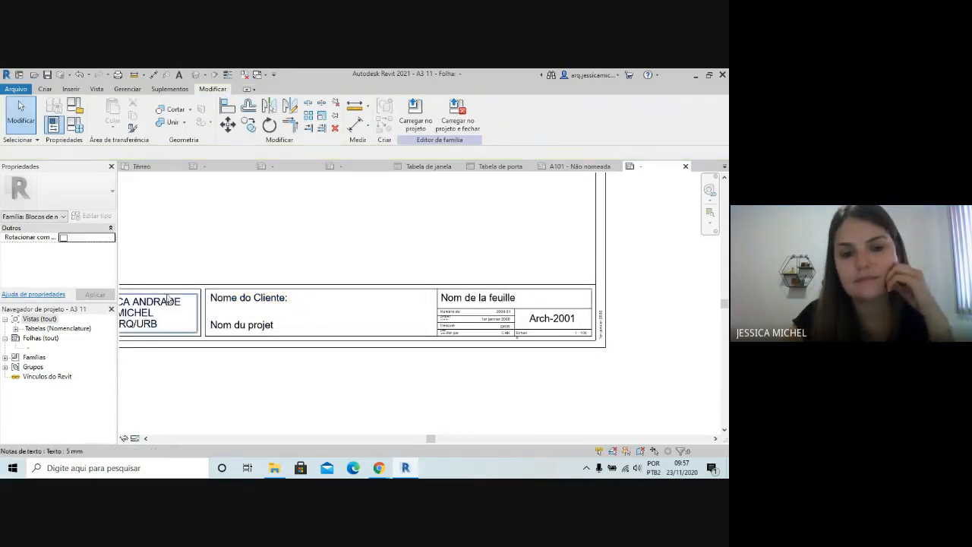
Remove the Número da folha parameter from the Arch-2001 sheet number label and add it again with the default sample value A101
scroll(583, 313, "up", 1)
left_click(558, 322)
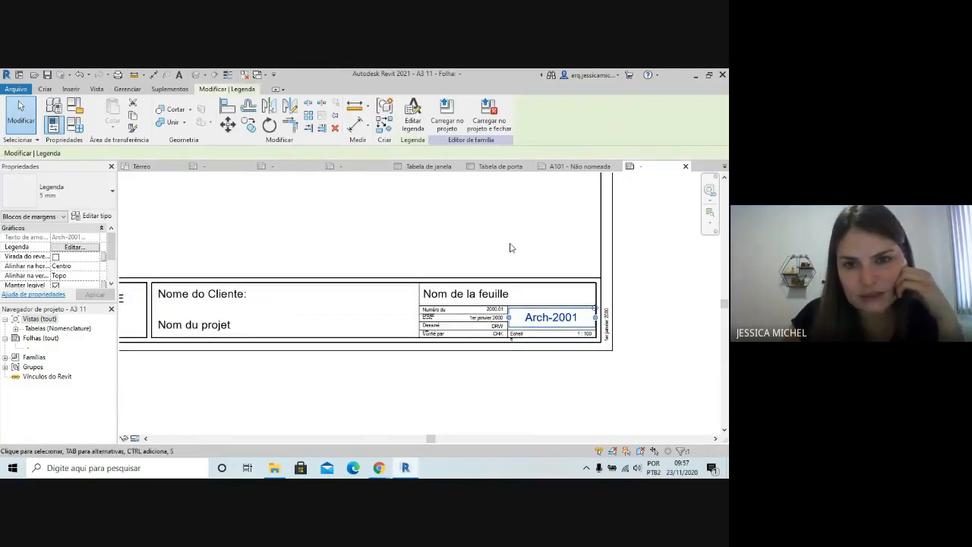
left_click(411, 113)
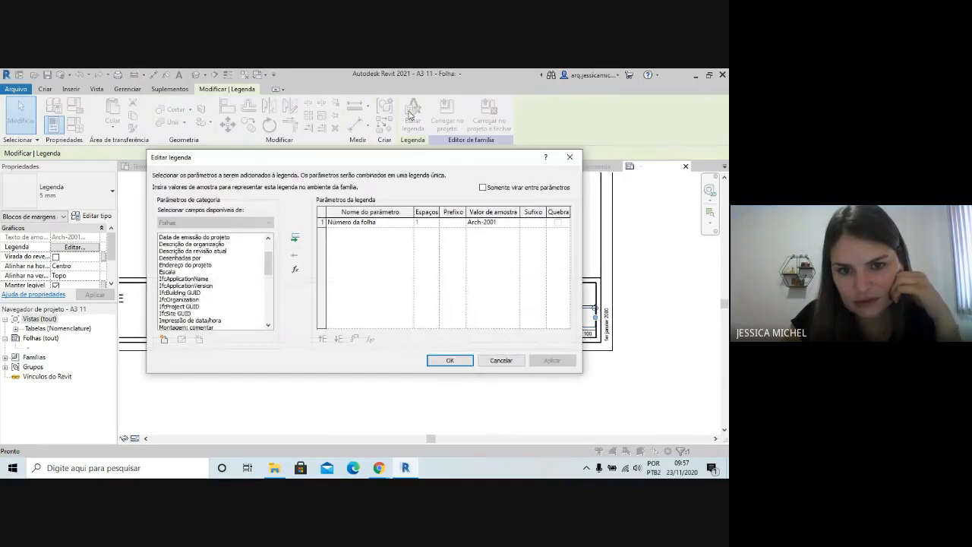
left_click(513, 222)
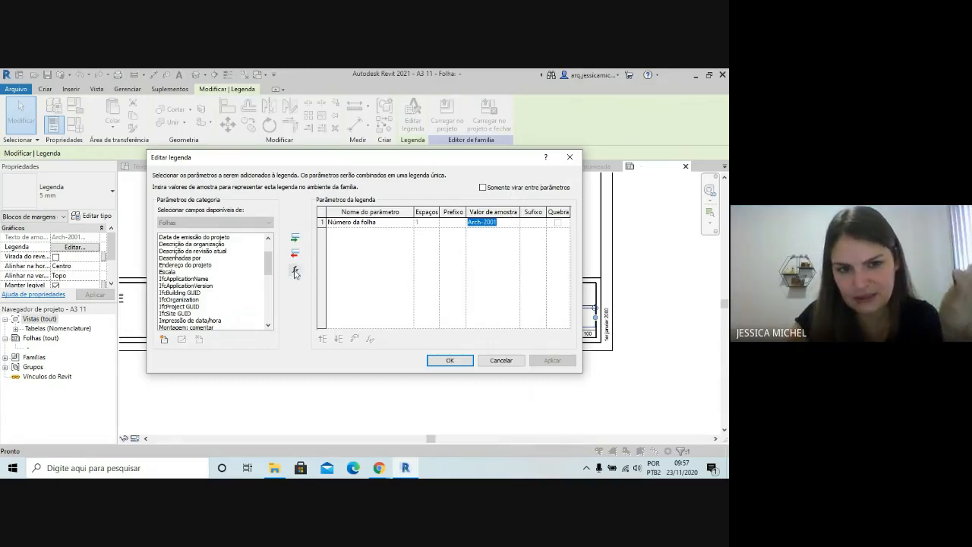
left_click(321, 222)
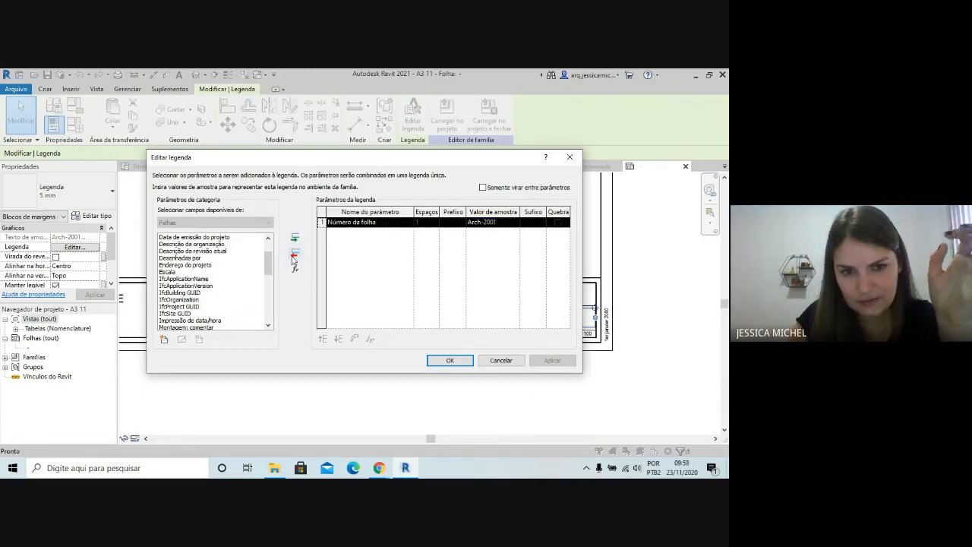
left_click(295, 253)
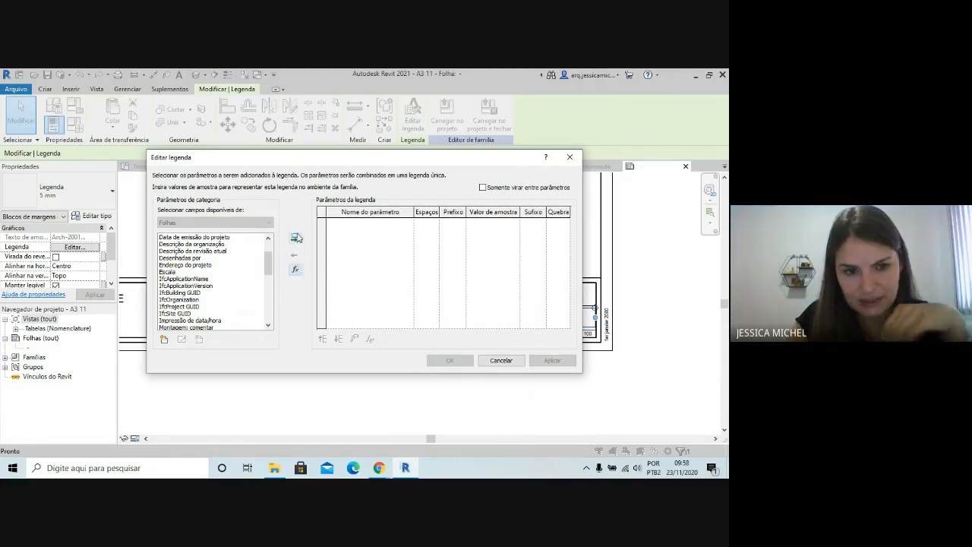
left_click_drag(265, 263, 268, 307)
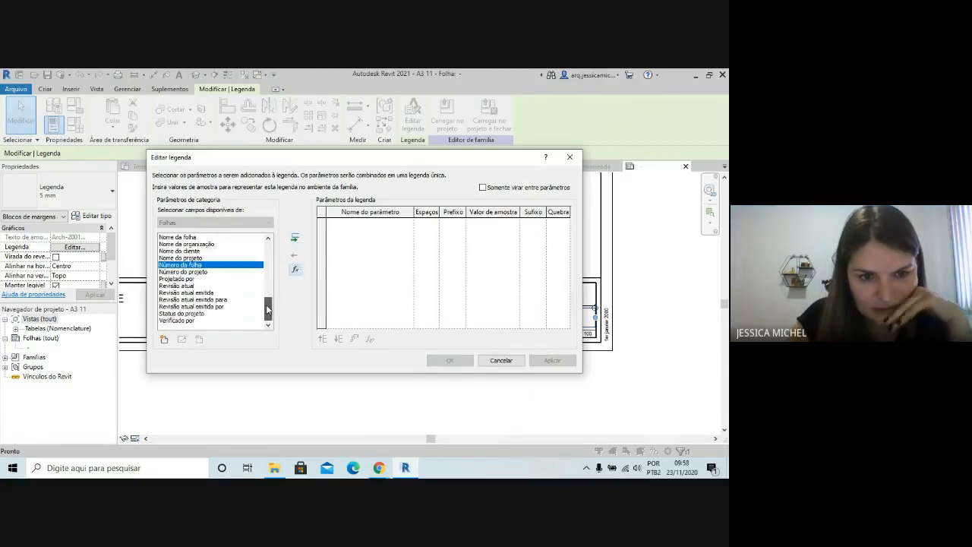
left_click(295, 239)
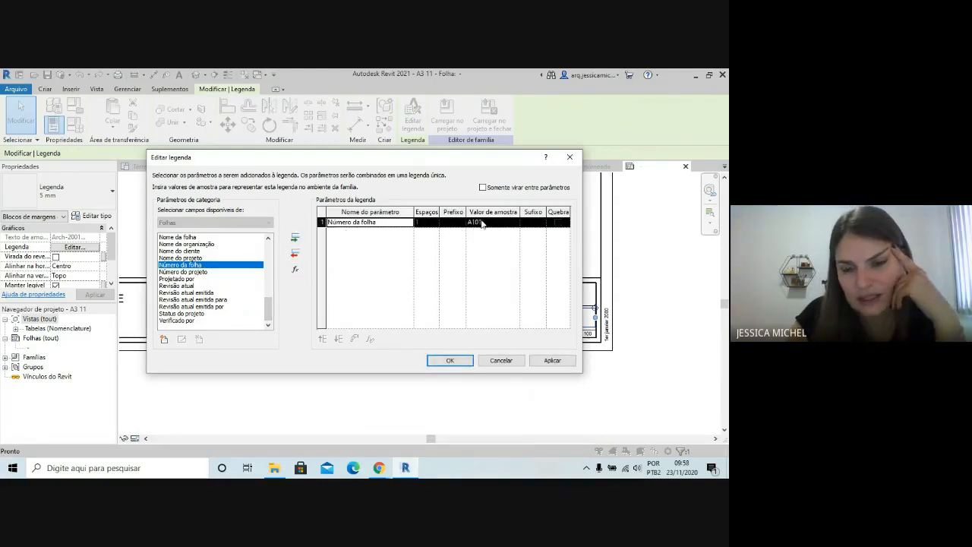
left_click(462, 360)
scroll(616, 364, "up", 2)
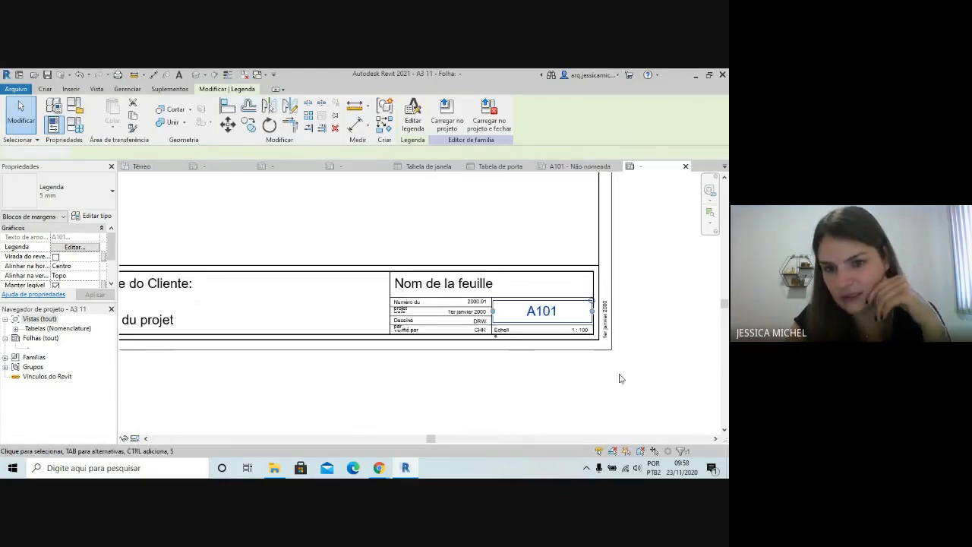
left_click(623, 375)
Widen the frame of the Echelle text note beside the scale value and change its text to "Escala"
scroll(497, 332, "up", 2)
left_click(510, 337)
left_click(509, 335)
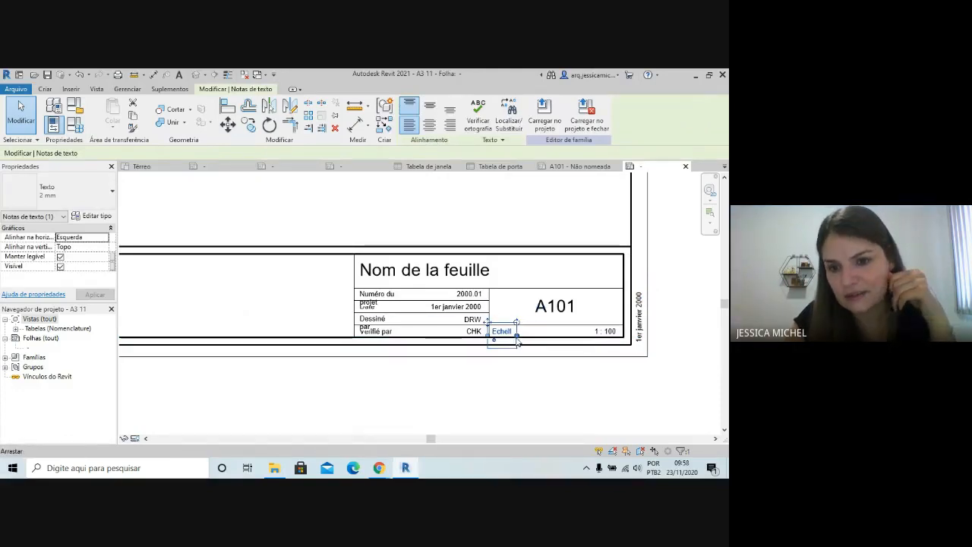
left_click_drag(517, 336, 491, 334)
double_click(503, 334)
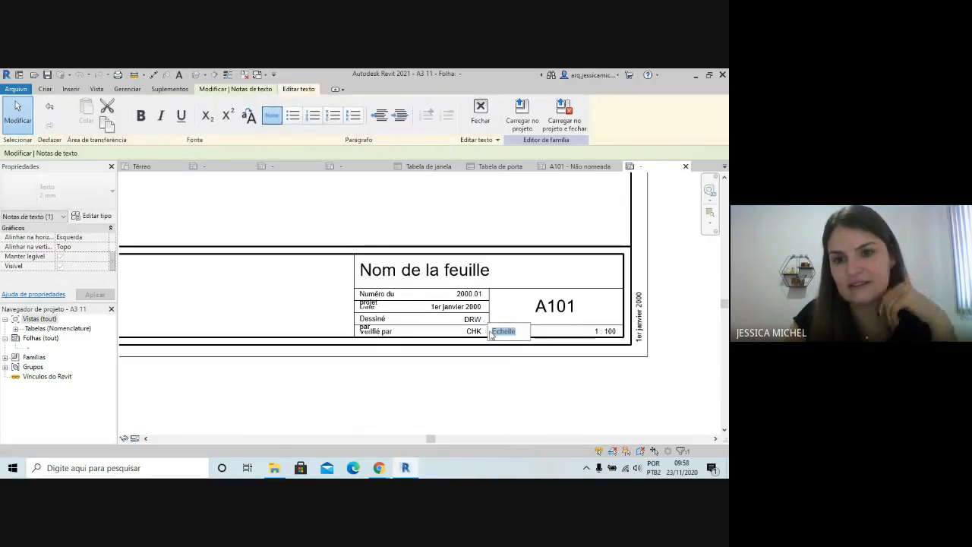
type("Esca")
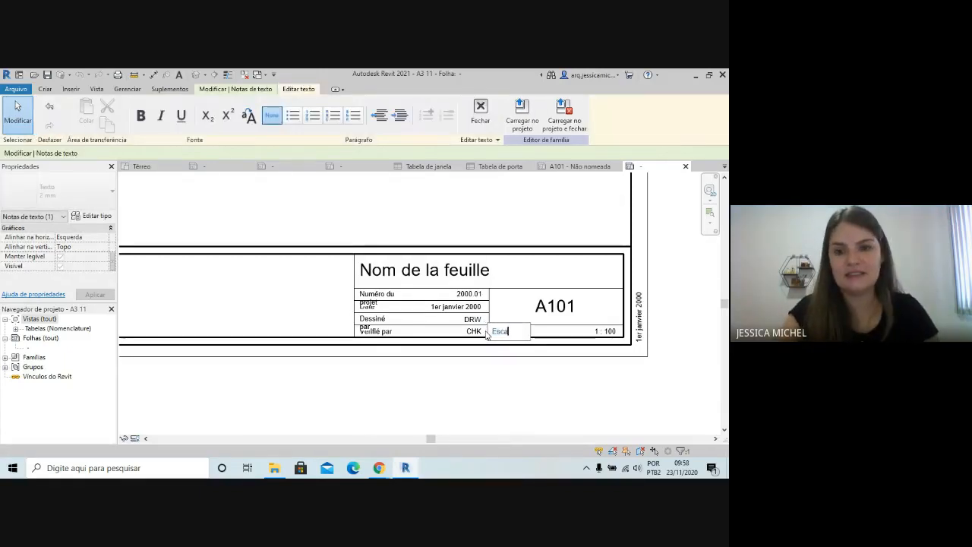
type("la")
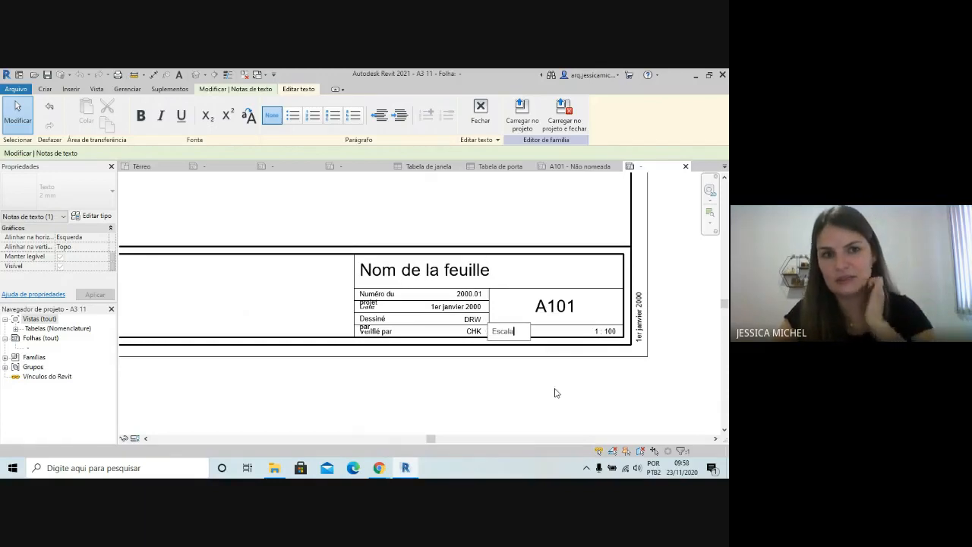
left_click(553, 391)
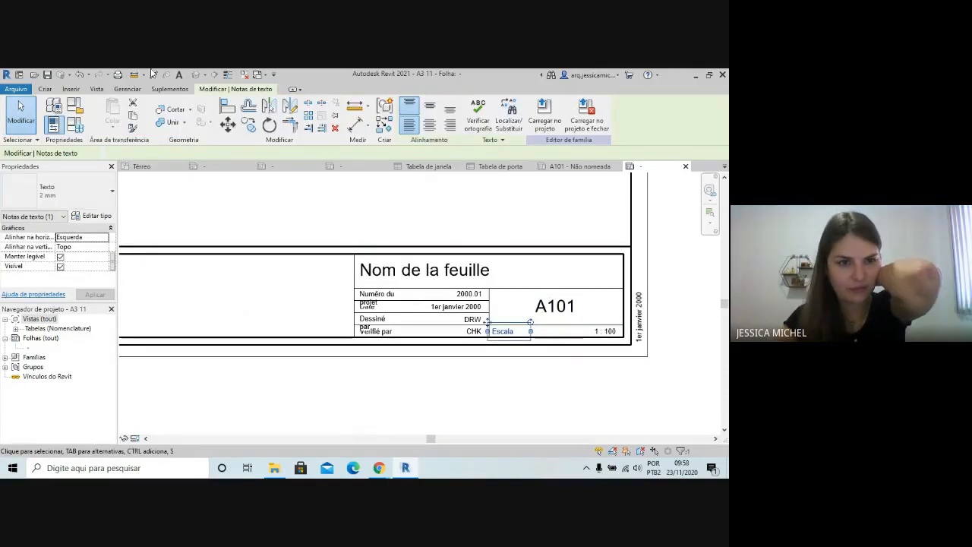
left_click(44, 89)
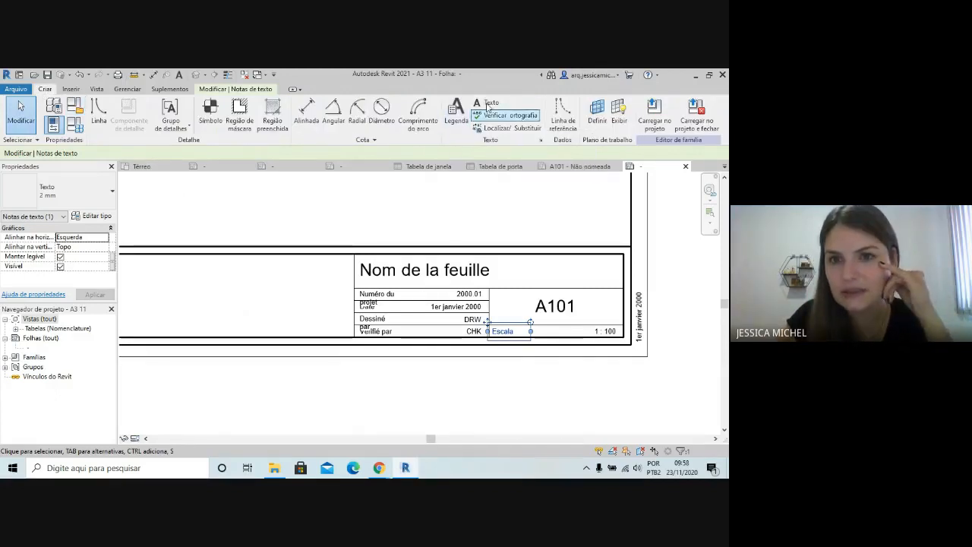
left_click(562, 372)
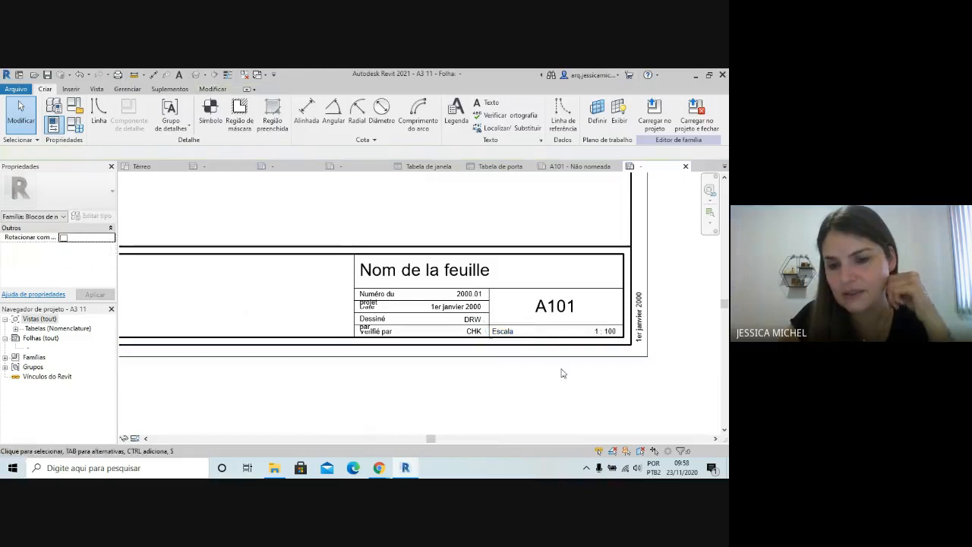
Check the parameter and sample value assigned to the scale label next to the Escala text
left_click(611, 332)
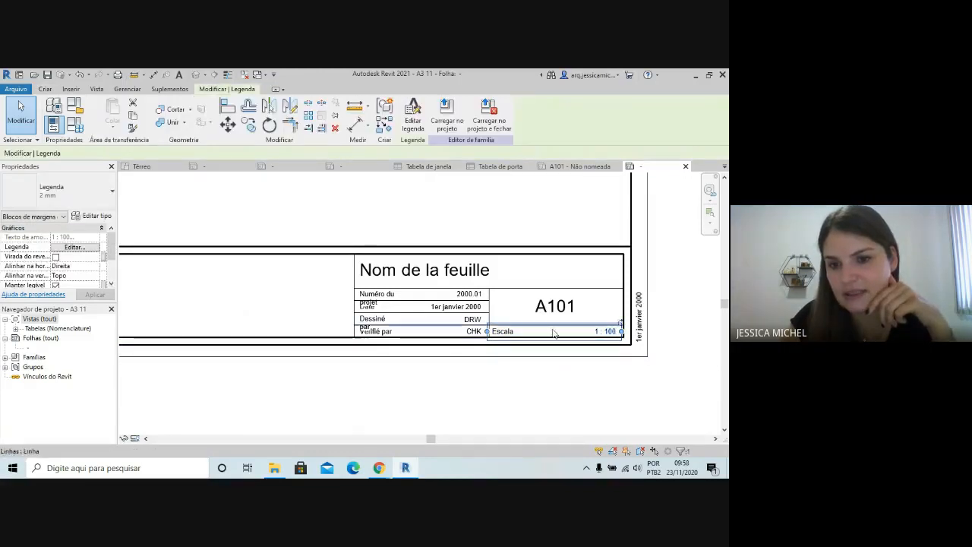
left_click(605, 332)
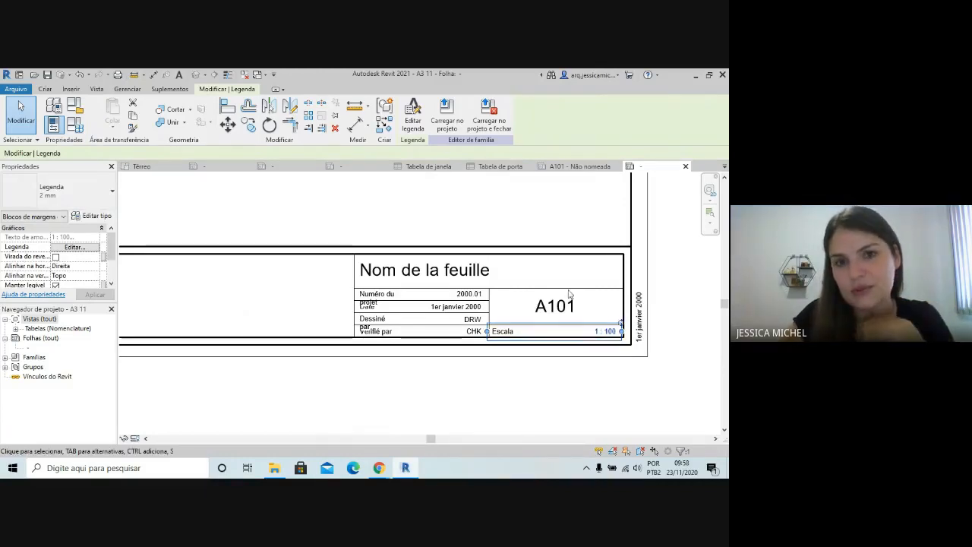
left_click(414, 125)
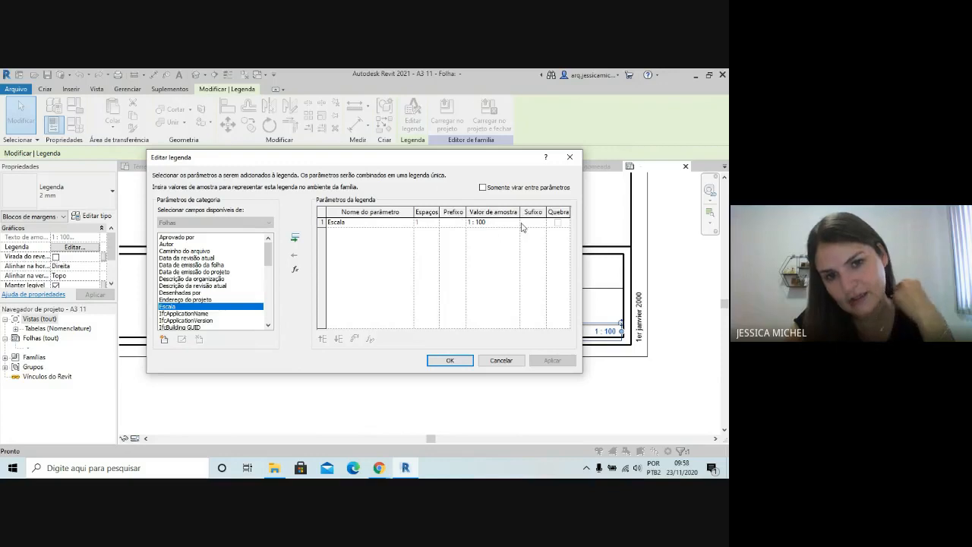
left_click(448, 362)
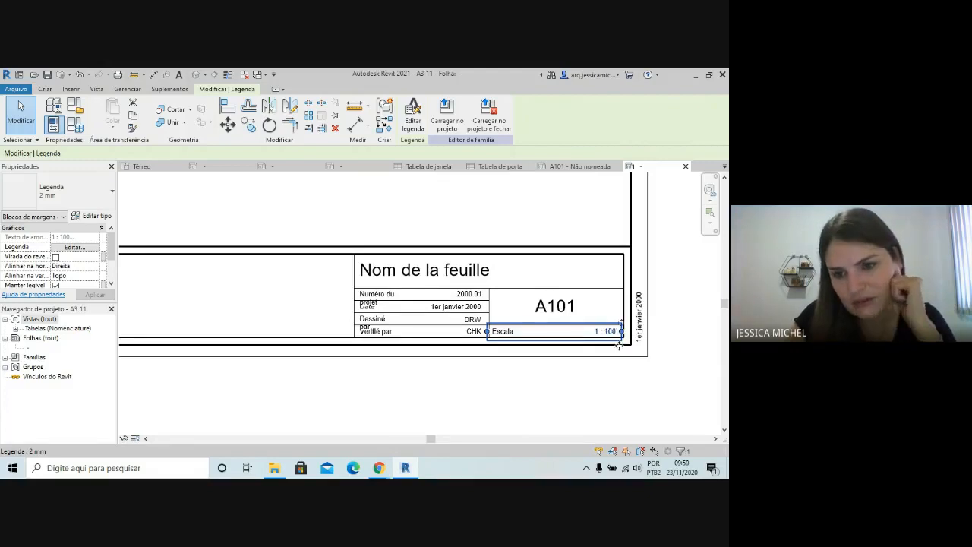
Set the sample value of the Nom de la feuille label to "Nome da Folha"
scroll(619, 344, "down", 1)
scroll(516, 319, "up", 2)
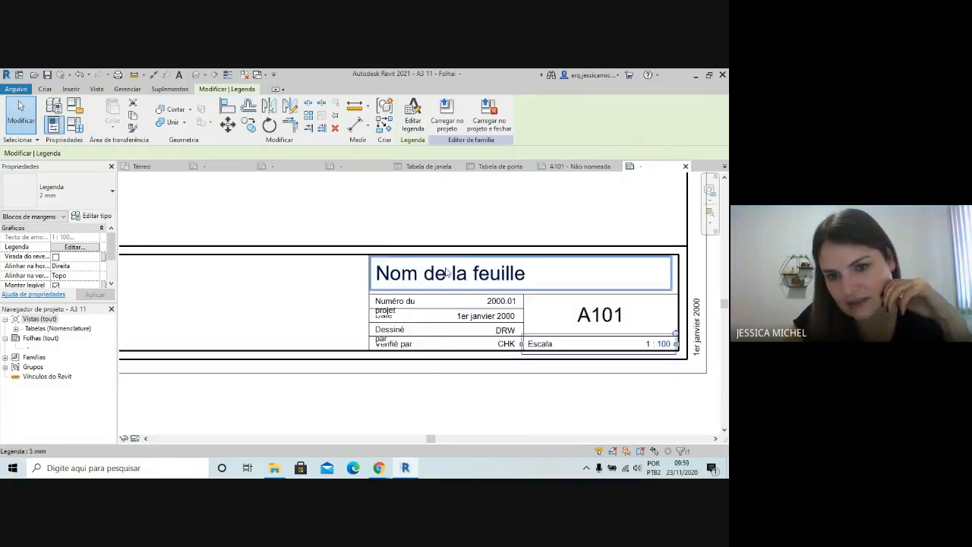
scroll(491, 334, "down", 2)
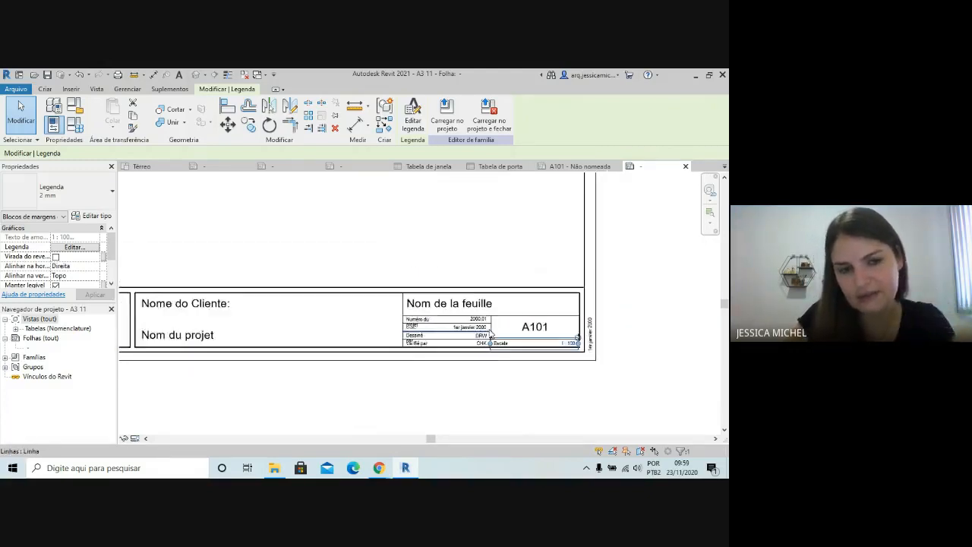
scroll(490, 334, "down", 1)
scroll(455, 323, "up", 2)
left_click(444, 318)
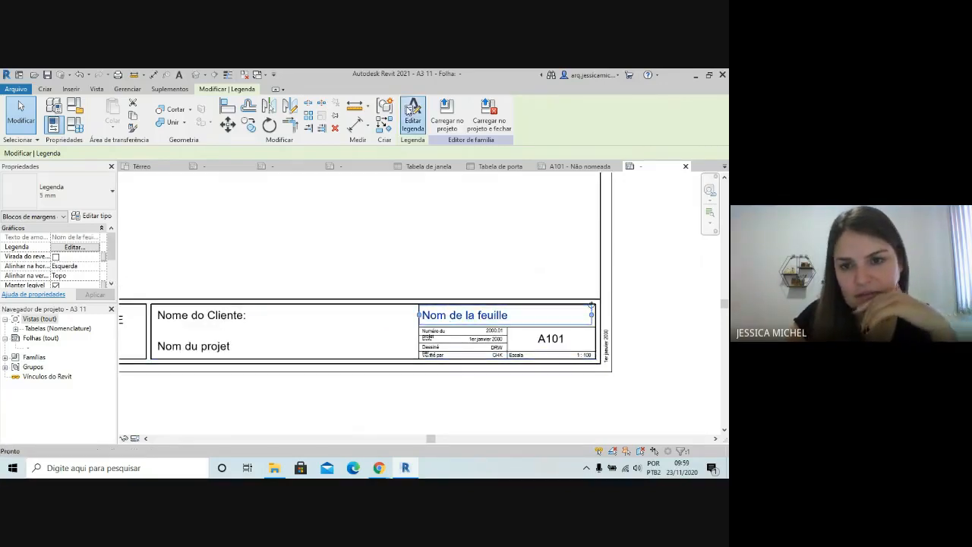
left_click(410, 112)
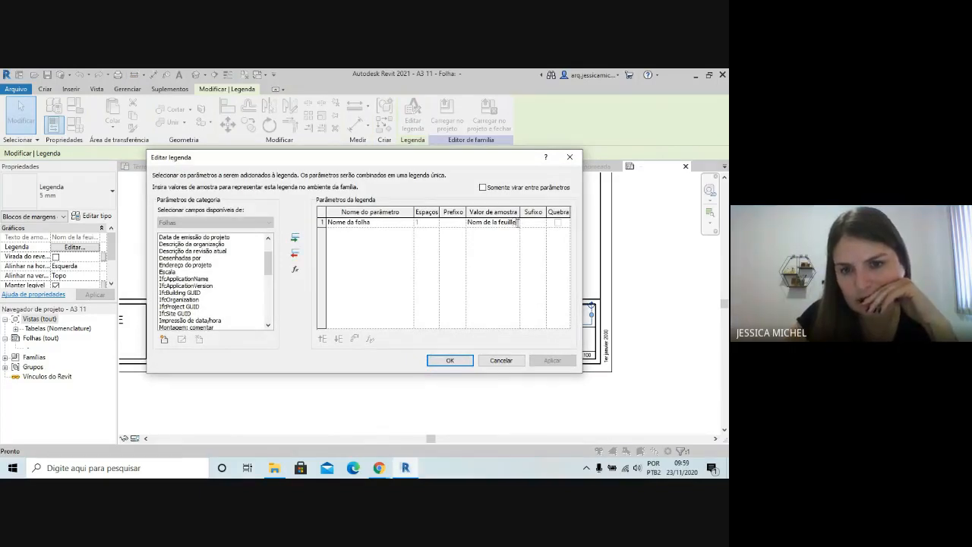
left_click_drag(517, 221, 436, 227)
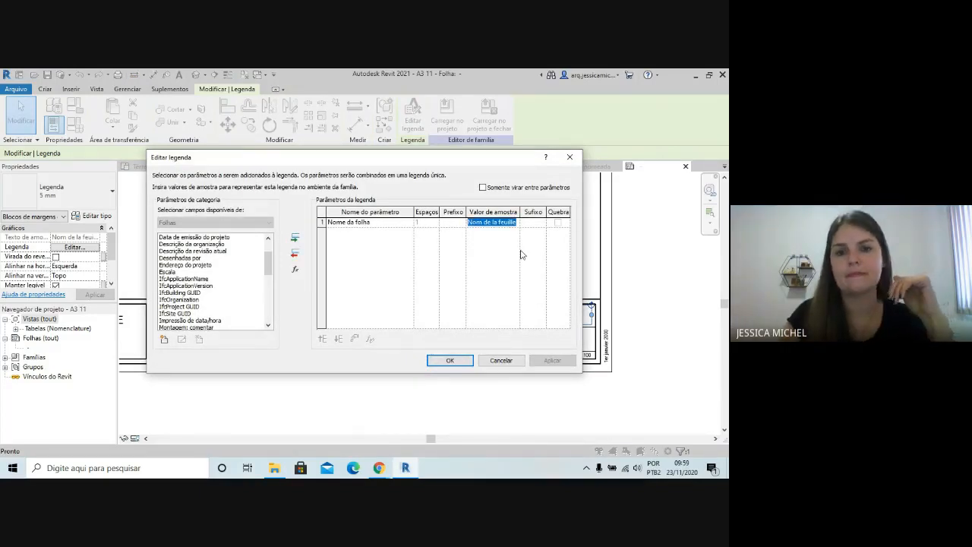
type("Nome da Folha")
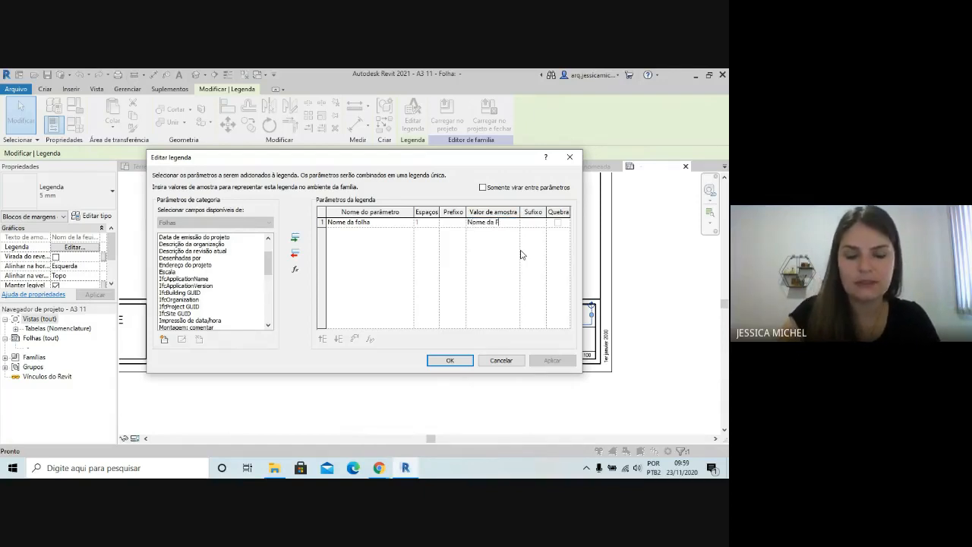
left_click(449, 361)
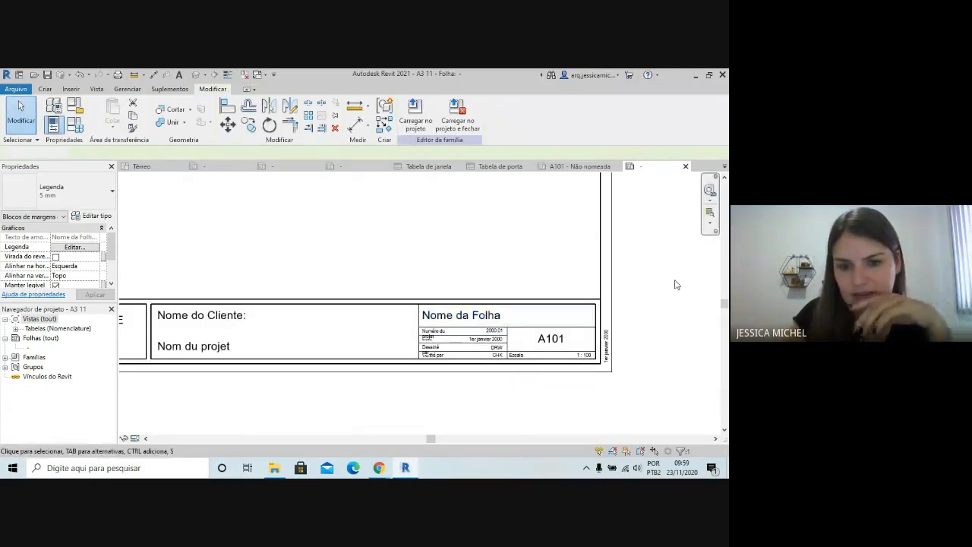
left_click(676, 285)
Load the edited A3 11 title block into Residência exercício.0001.rvt, replacing the existing version without its parameter values
scroll(456, 292, "down", 2)
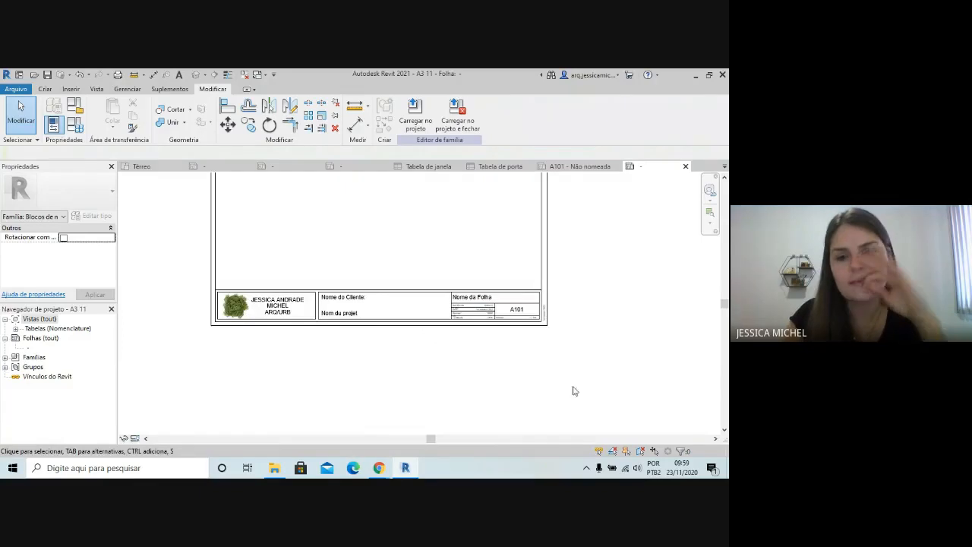
scroll(573, 391, "down", 2)
scroll(496, 279, "up", 3)
scroll(390, 383, "down", 5)
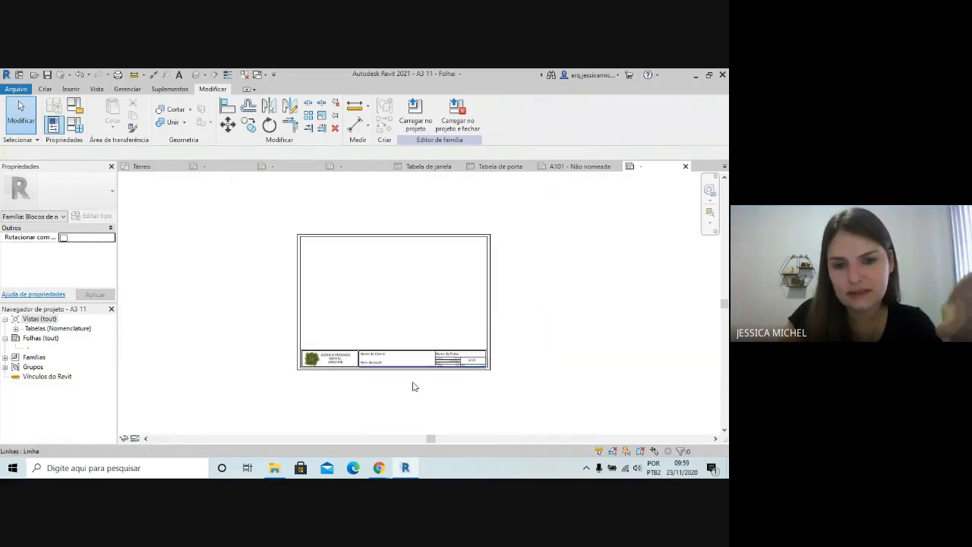
scroll(517, 371, "up", 2)
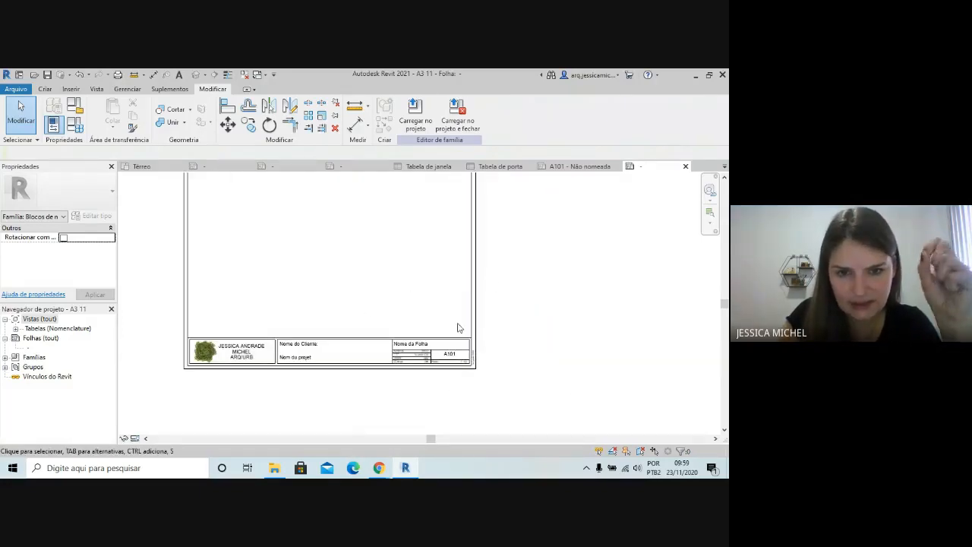
left_click(415, 115)
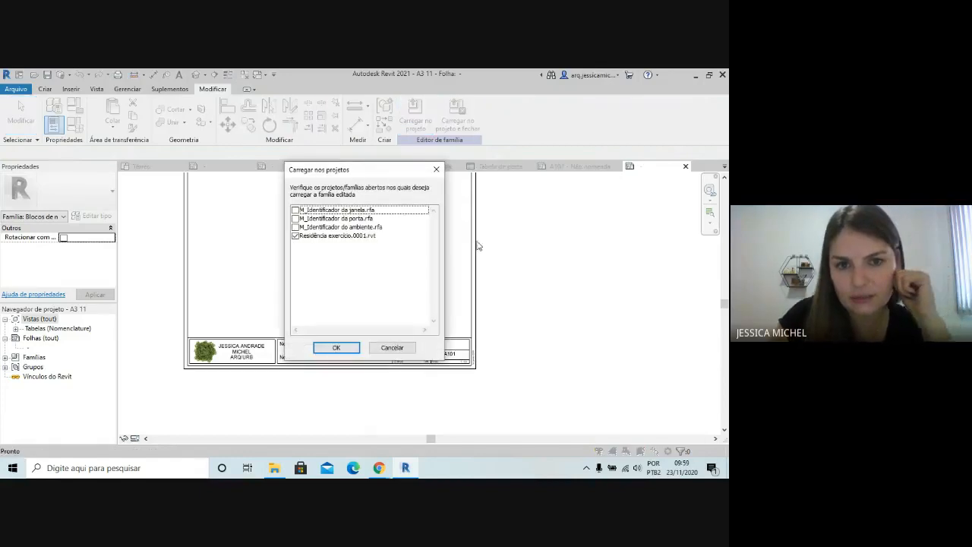
left_click(337, 347)
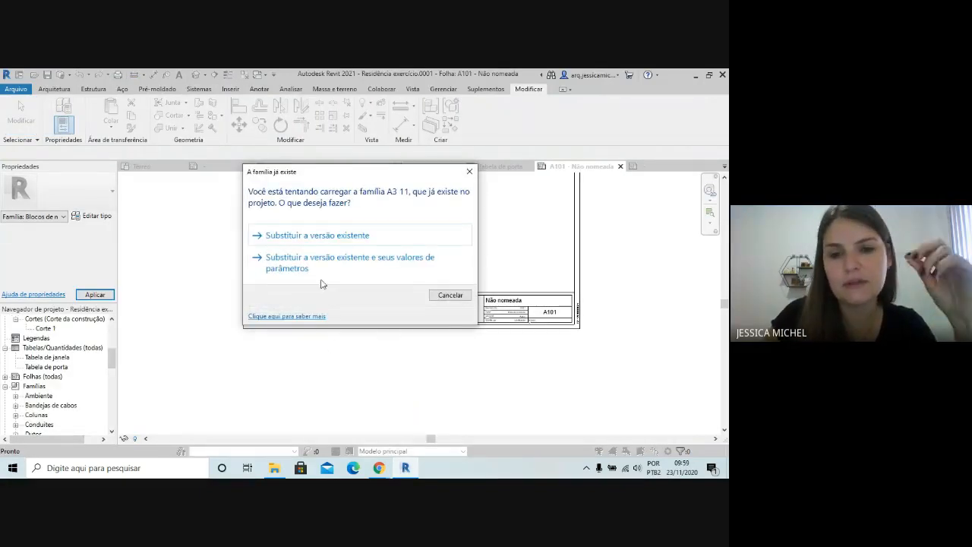
left_click(340, 236)
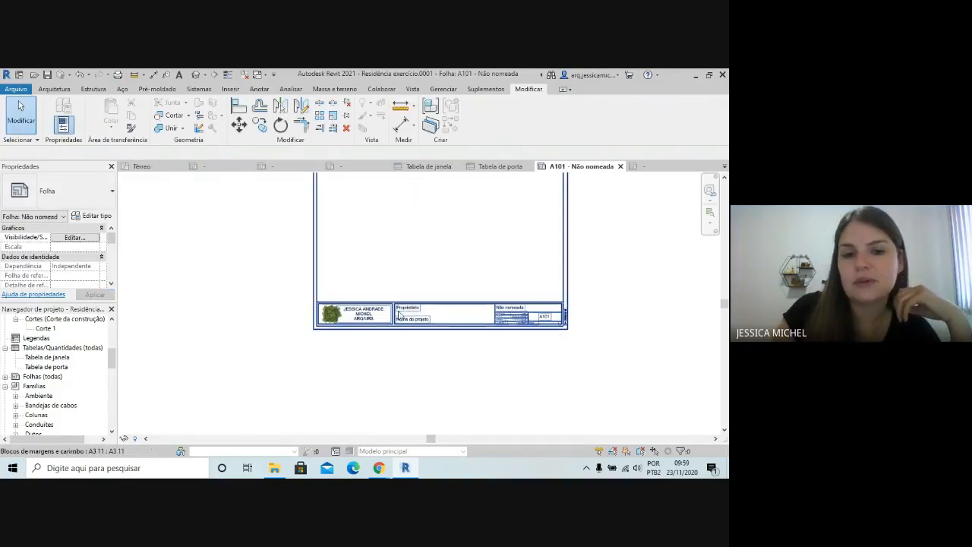
Add a colon after "Proprietário" in the client name field of sheet A101's title block
left_click(439, 319)
scroll(438, 320, "up", 2)
left_click(387, 304)
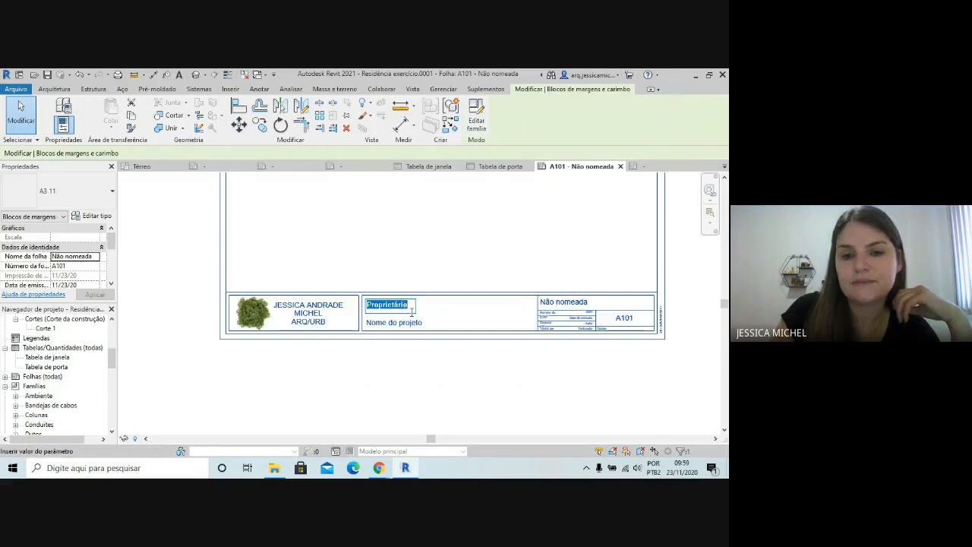
left_click(411, 306)
type(":")
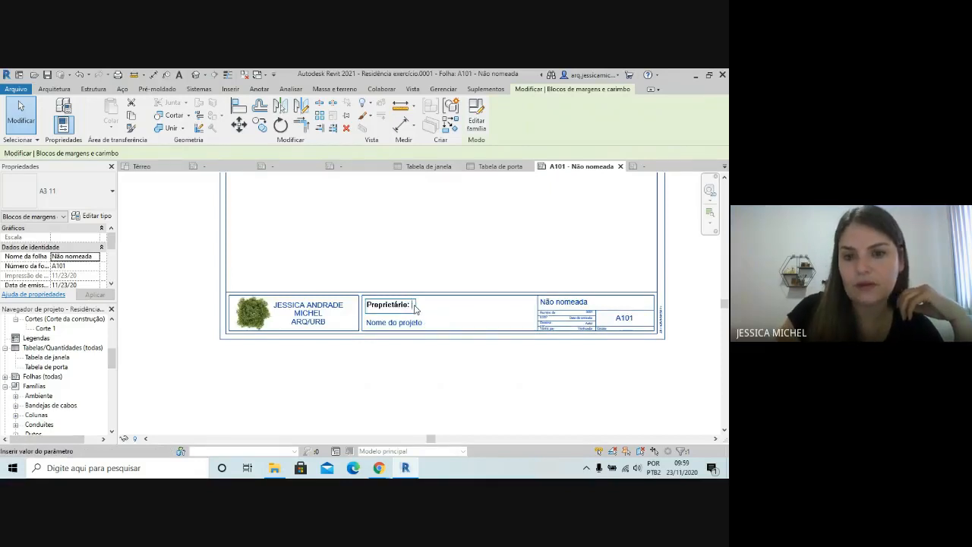
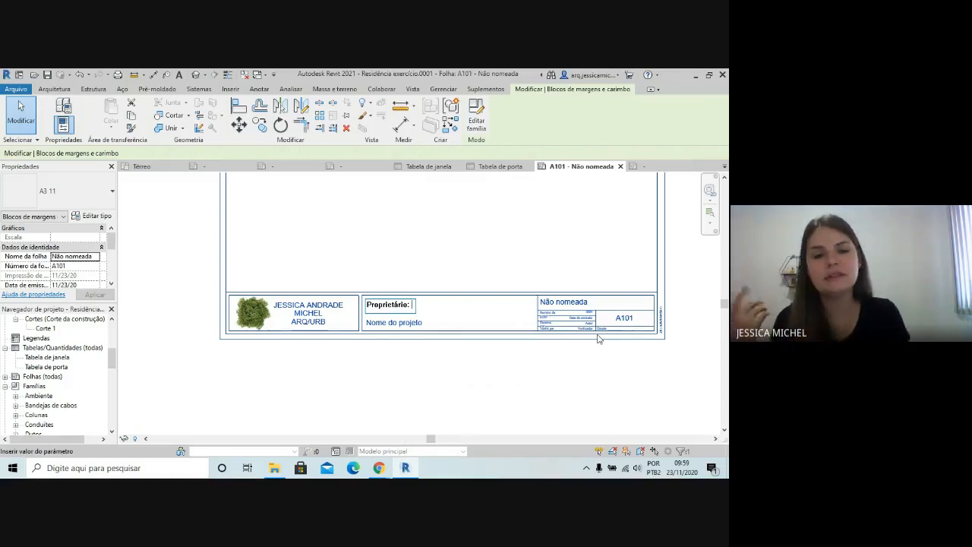
Complete the title block's Proprietário entry with the owner's name and set the project name to "Nome do projeto: Projeto Residencial"
type("Jessica")
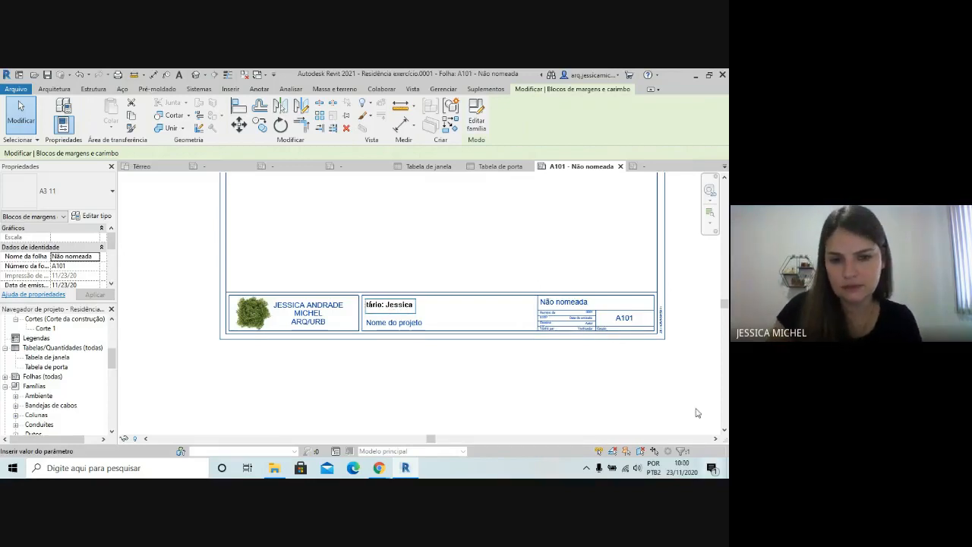
left_click(454, 368)
left_click(429, 319)
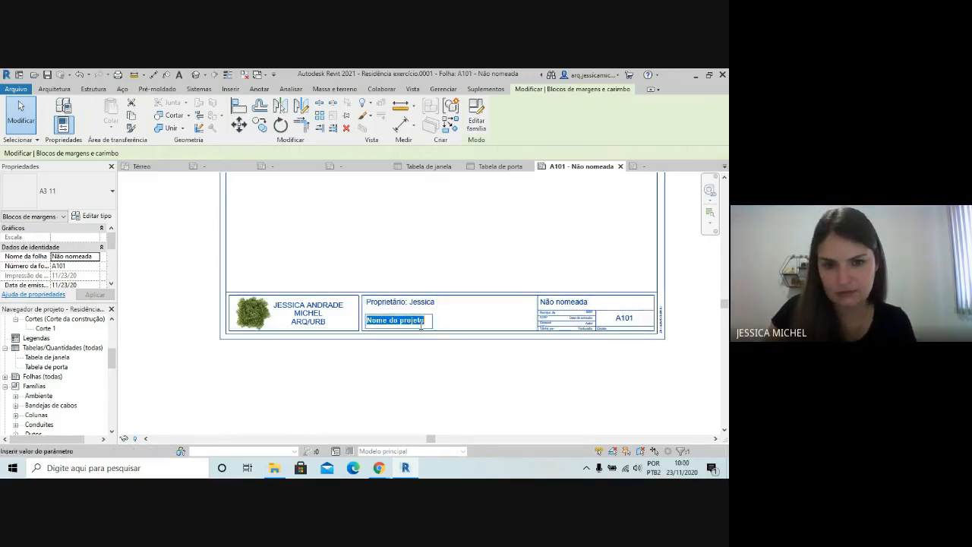
left_click(428, 319)
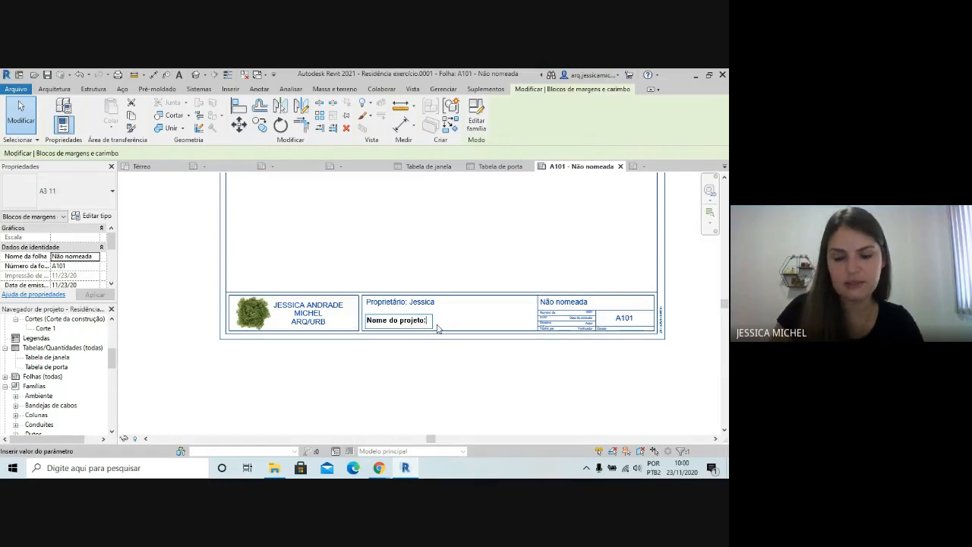
type("Projeto ")
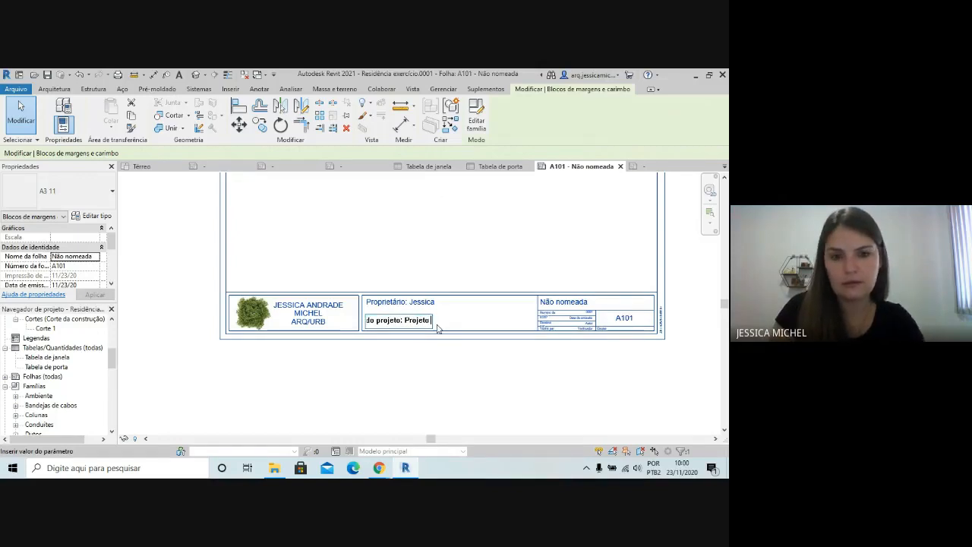
type("Residencial")
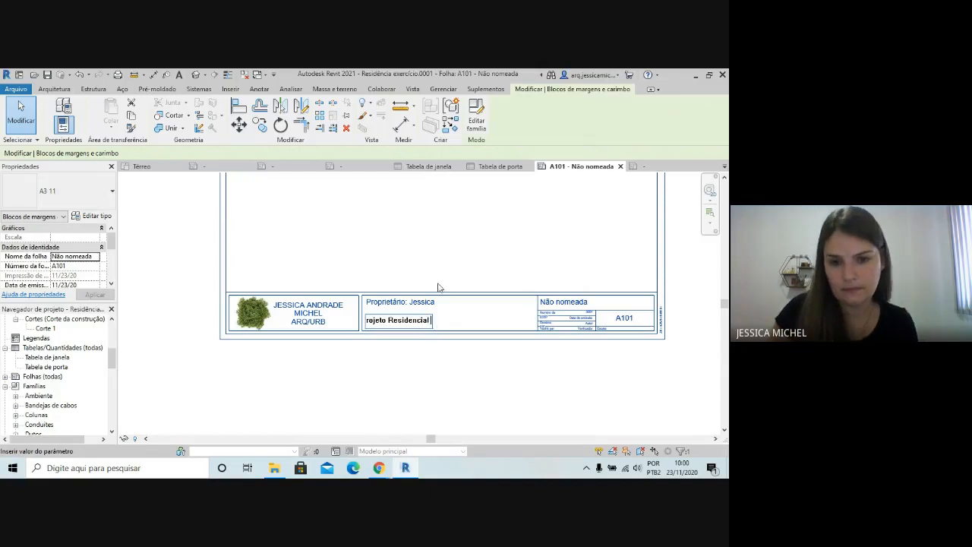
left_click(520, 382)
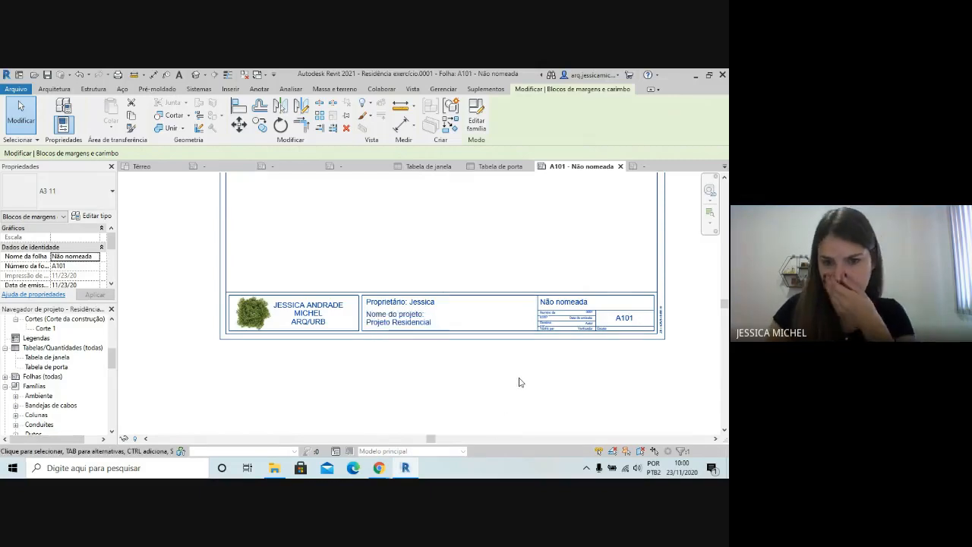
left_click(429, 325)
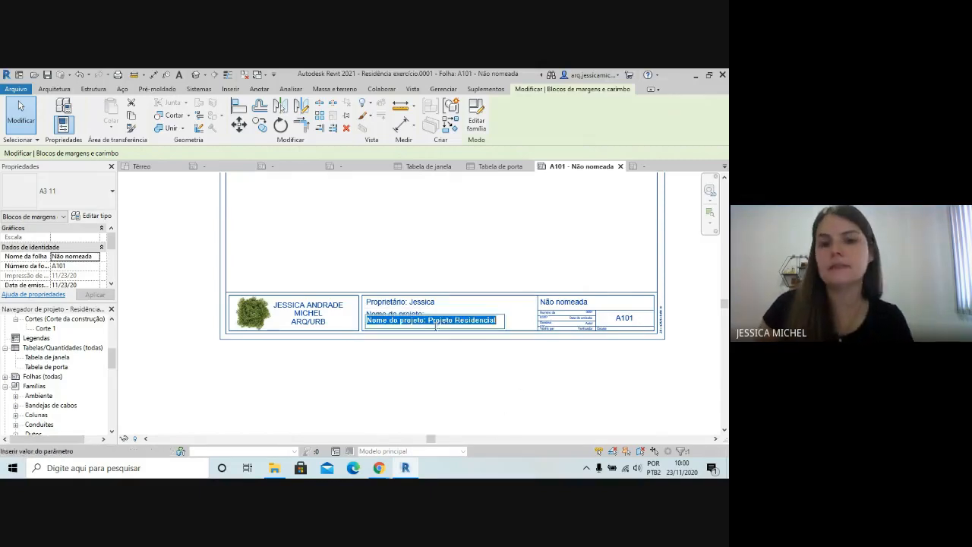
left_click(515, 382)
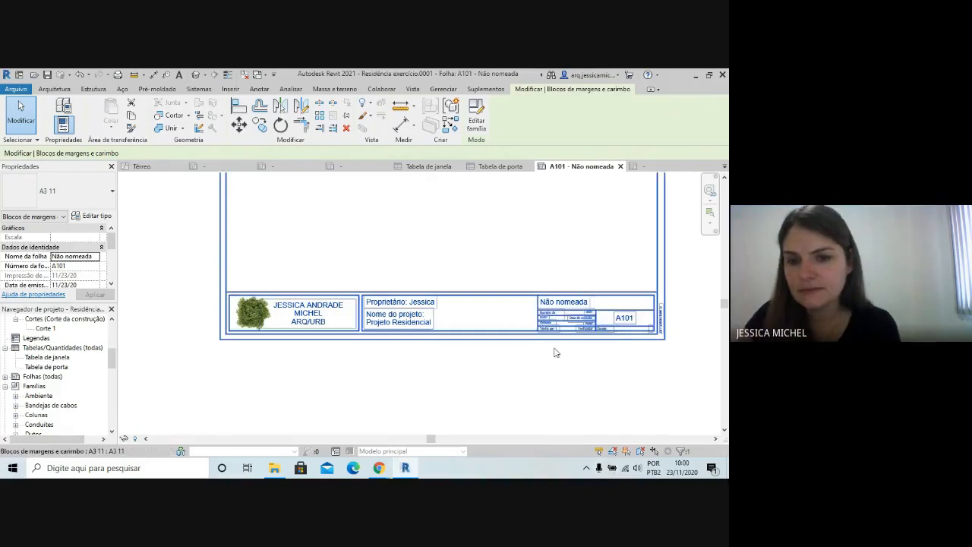
Inspect the sheet name, number, issue date and author fields in the title block and clear its selection
scroll(621, 329, "up", 4)
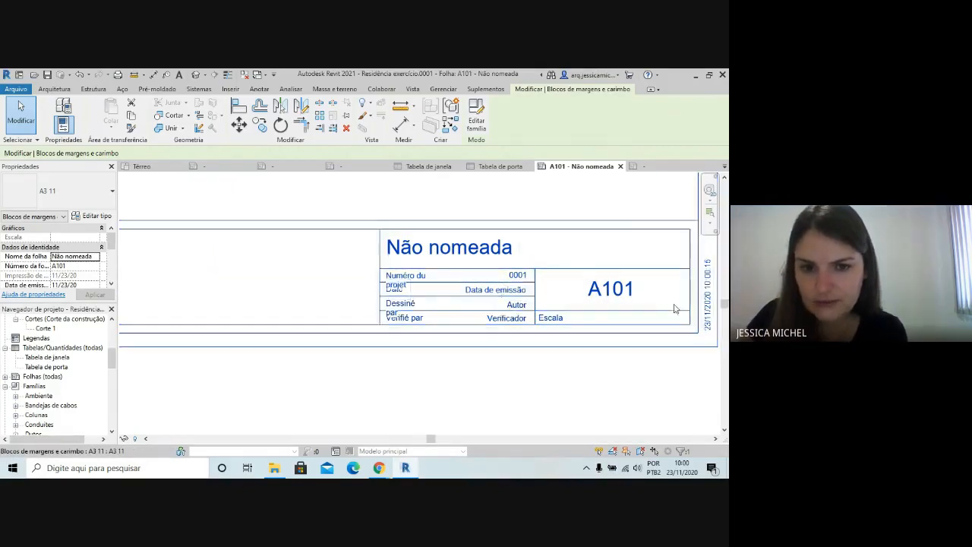
scroll(645, 315, "down", 2)
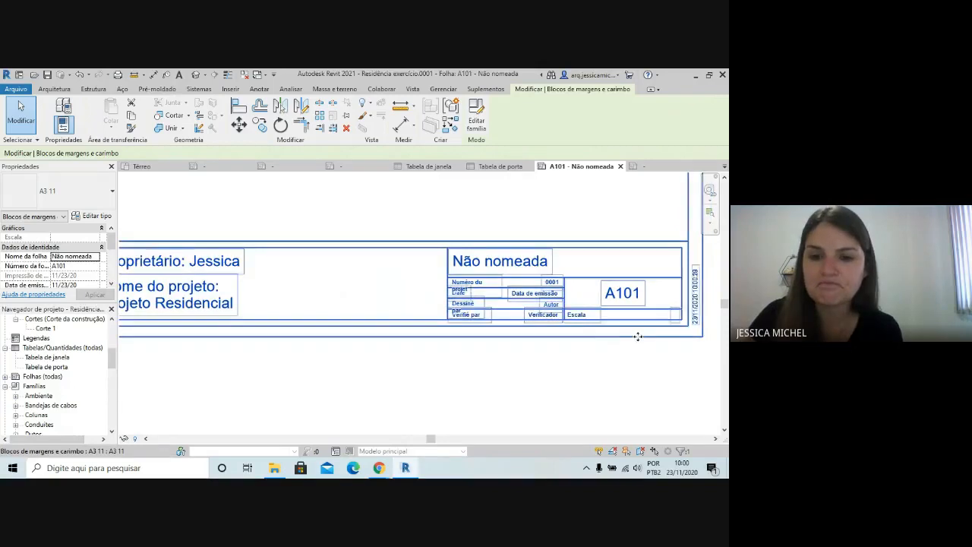
scroll(638, 334, "down", 3)
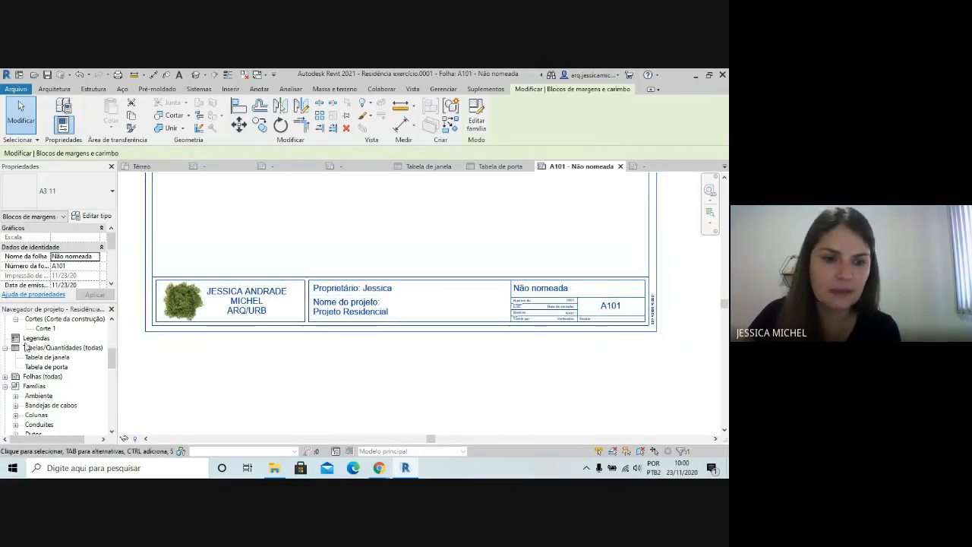
left_click(542, 330)
scroll(551, 365, "down", 5)
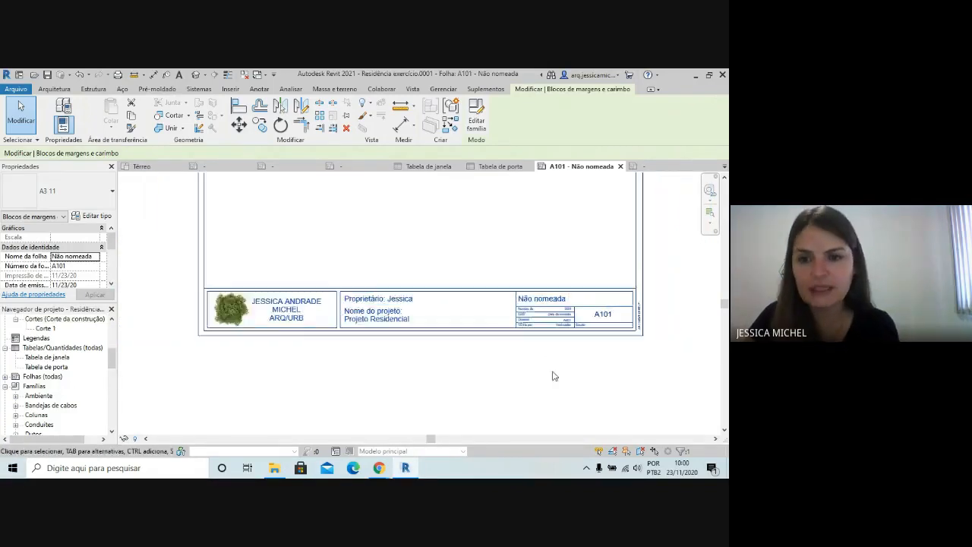
scroll(406, 330, "up", 1)
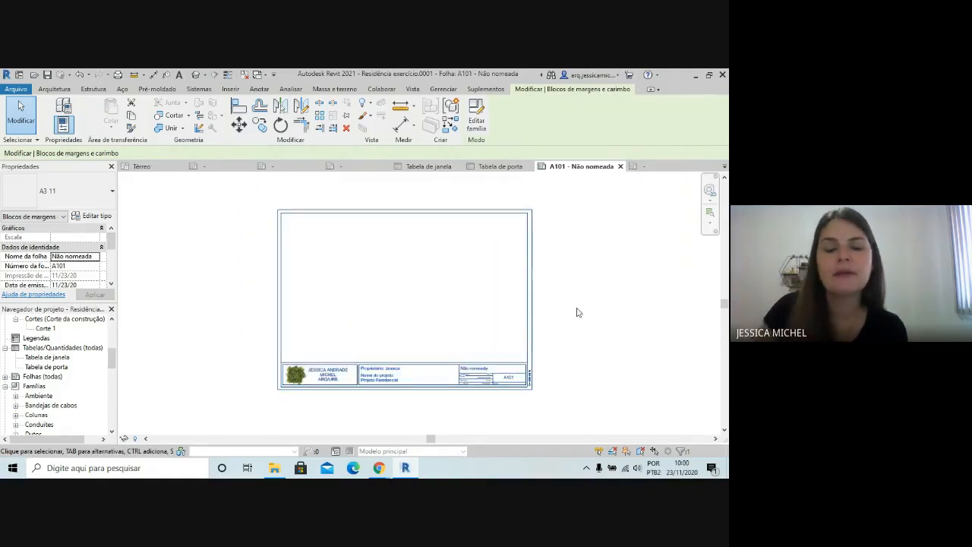
left_click(564, 306)
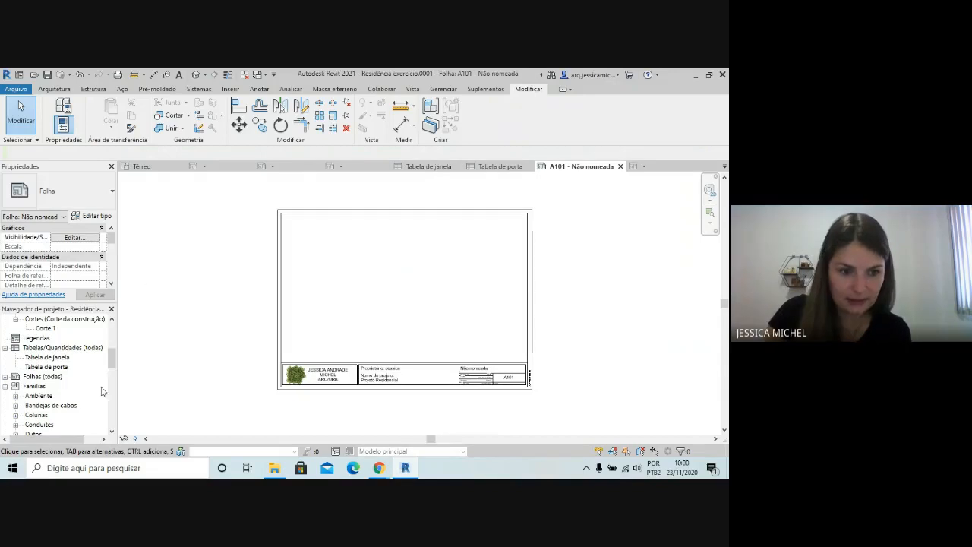
Open the Térreo floor plan view to review the drawing intended for the sheet
scroll(89, 403, "up", 3)
scroll(89, 417, "up", 3)
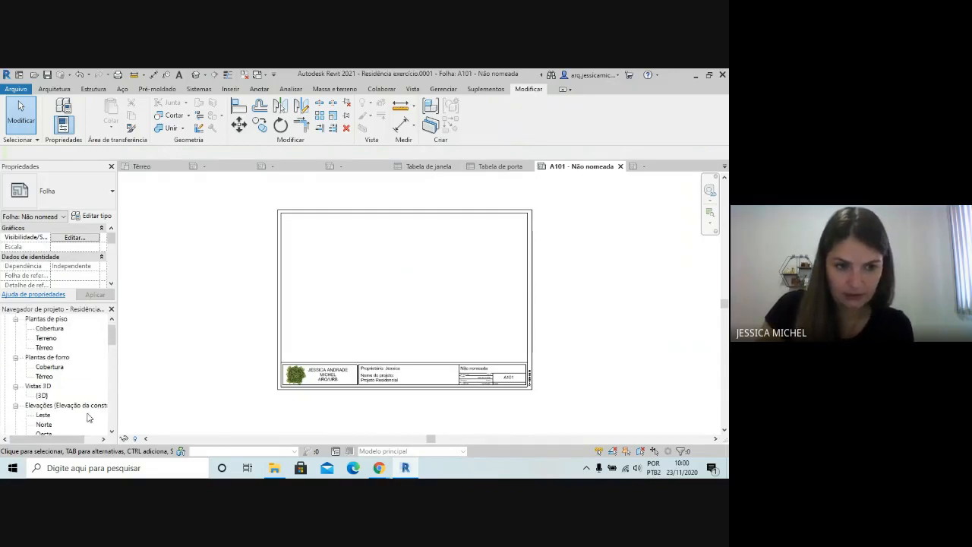
scroll(89, 417, "up", 1)
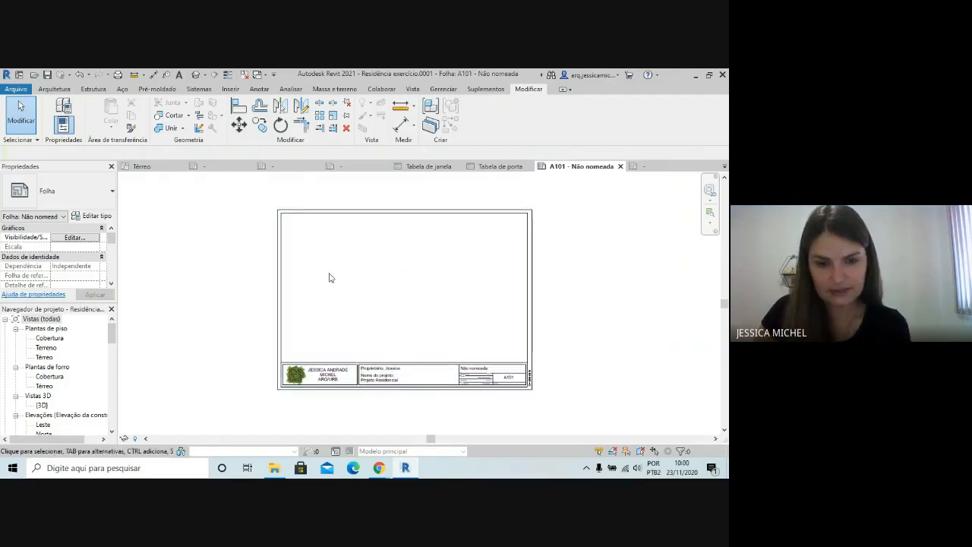
left_click(41, 358)
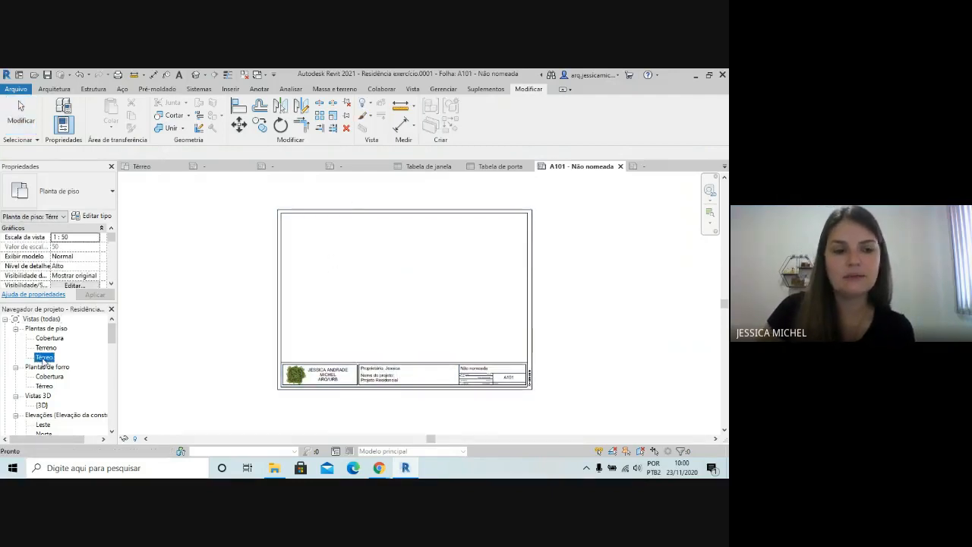
double_click(44, 357)
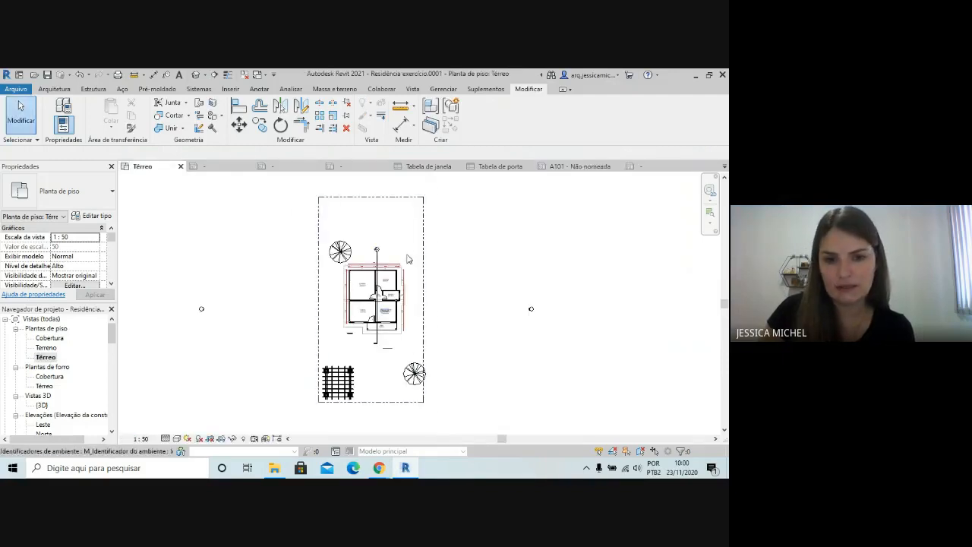
scroll(435, 403, "up", 2)
Expand the project's sheet list and return to sheet A101 - Não nomeada
scroll(53, 370, "down", 1)
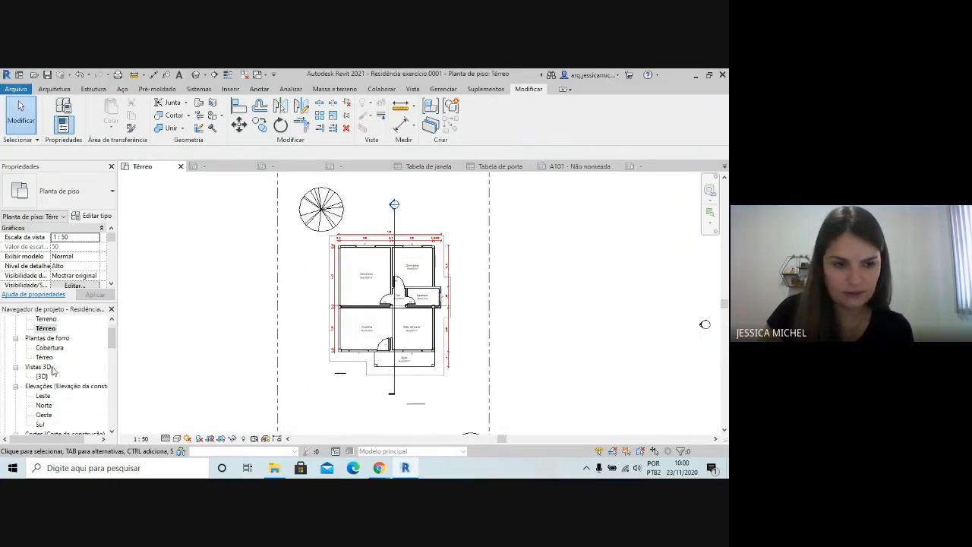
scroll(488, 281, "down", 3)
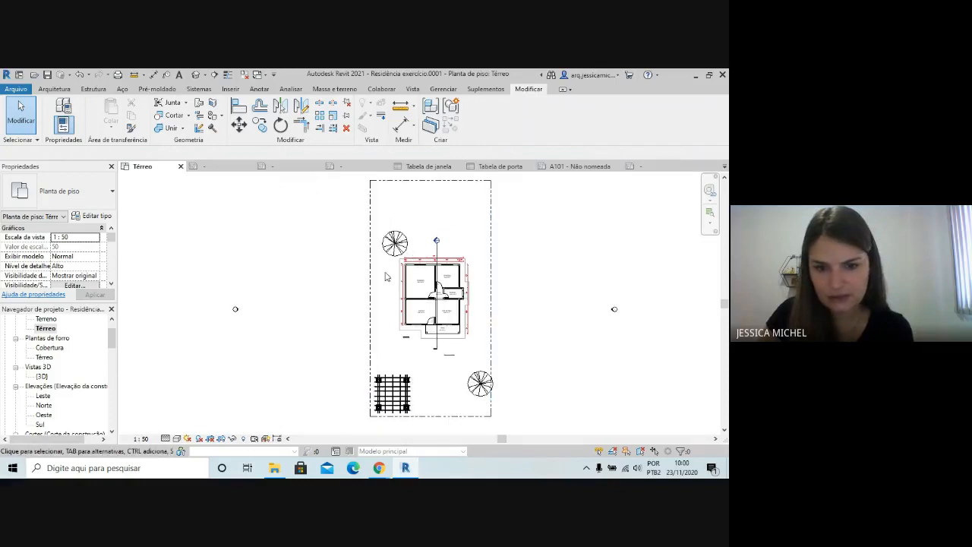
scroll(53, 380, "down", 3)
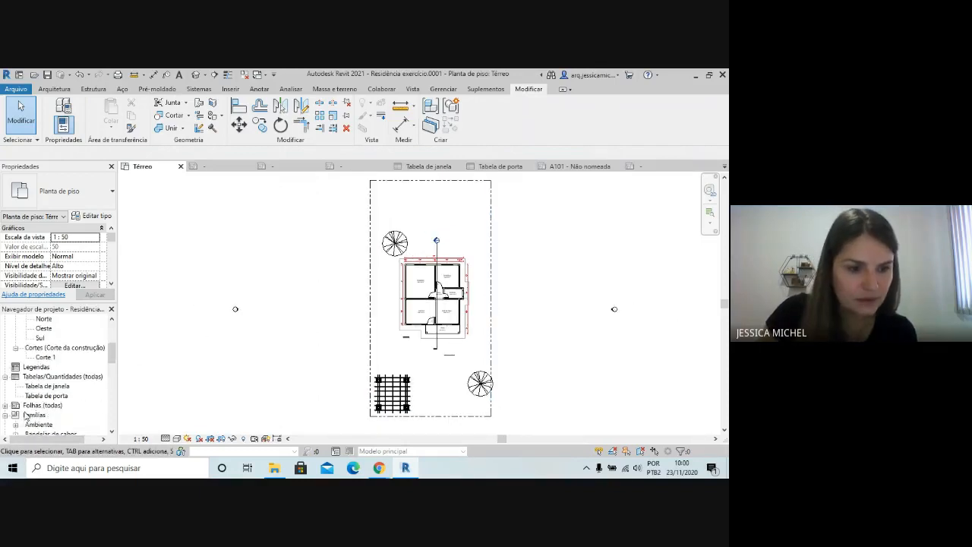
scroll(26, 417, "down", 1)
left_click(5, 395)
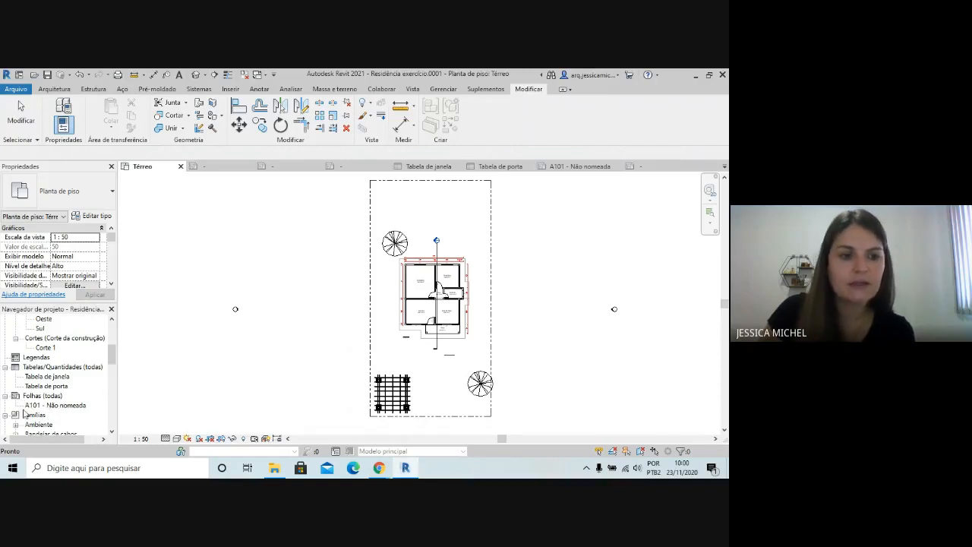
double_click(54, 407)
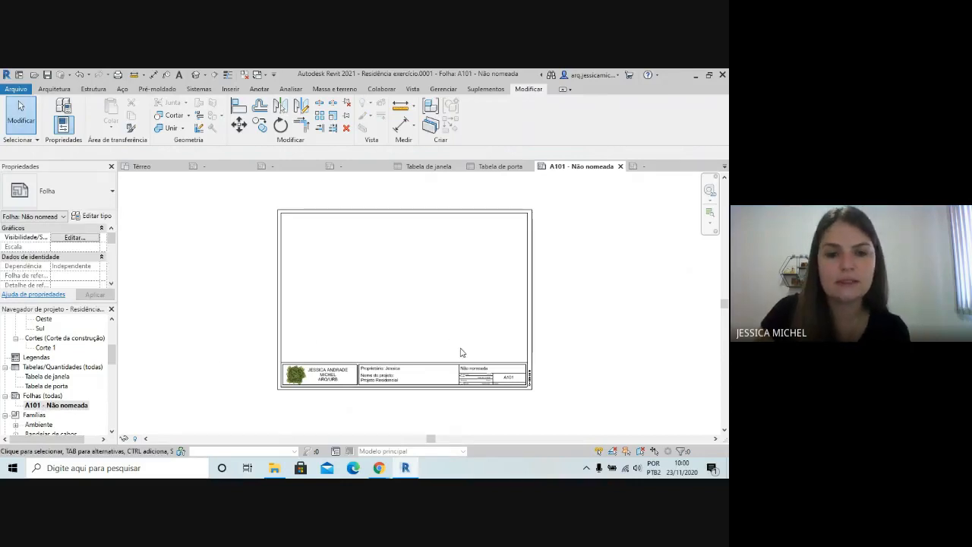
Place the Térreo floor plan view on sheet A101, roughly centred on the A3 frame
scroll(83, 384, "up", 4)
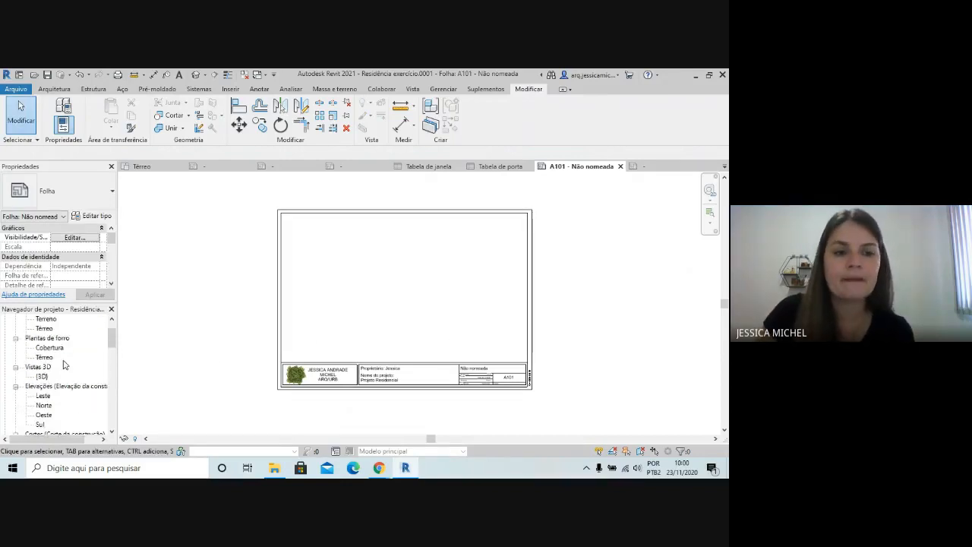
scroll(64, 360, "up", 1)
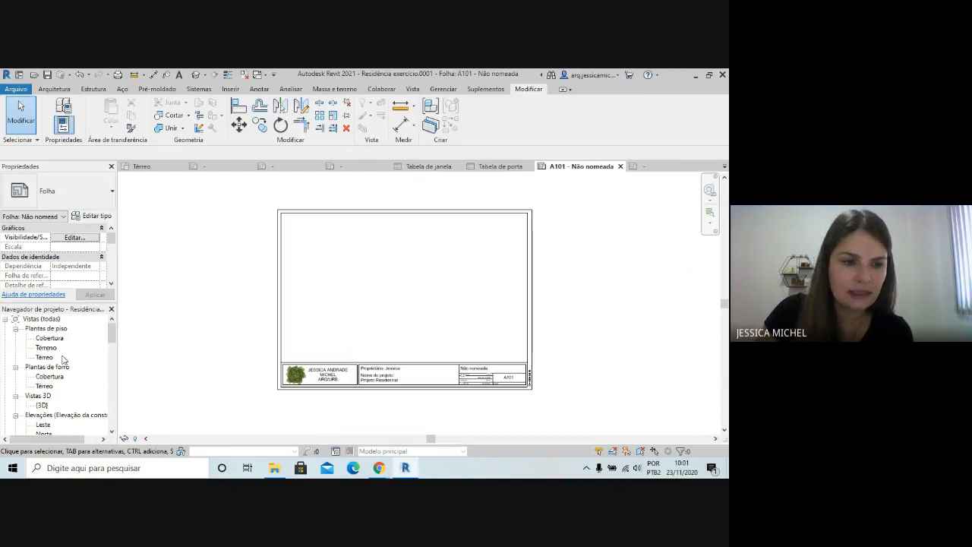
left_click(44, 357)
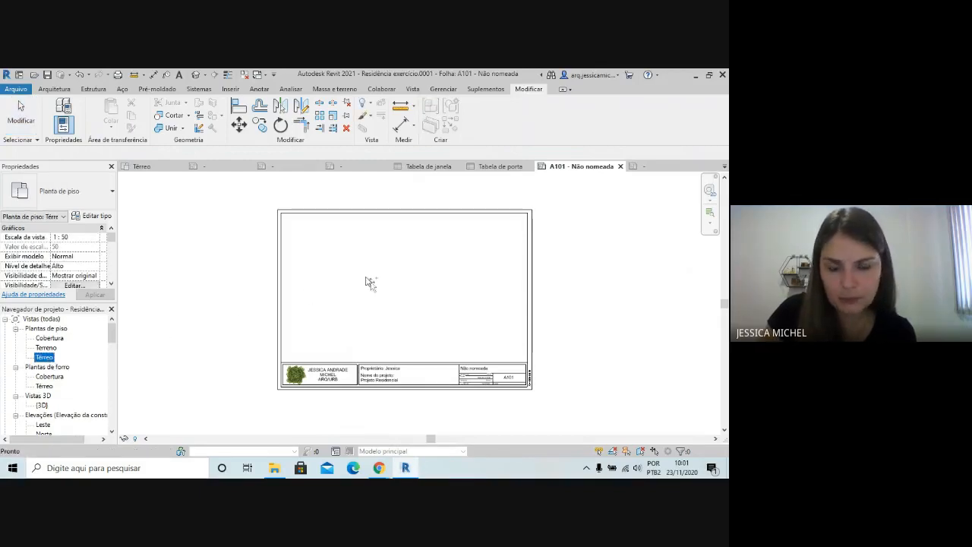
left_click_drag(369, 284, 370, 288)
scroll(370, 294, "down", 4)
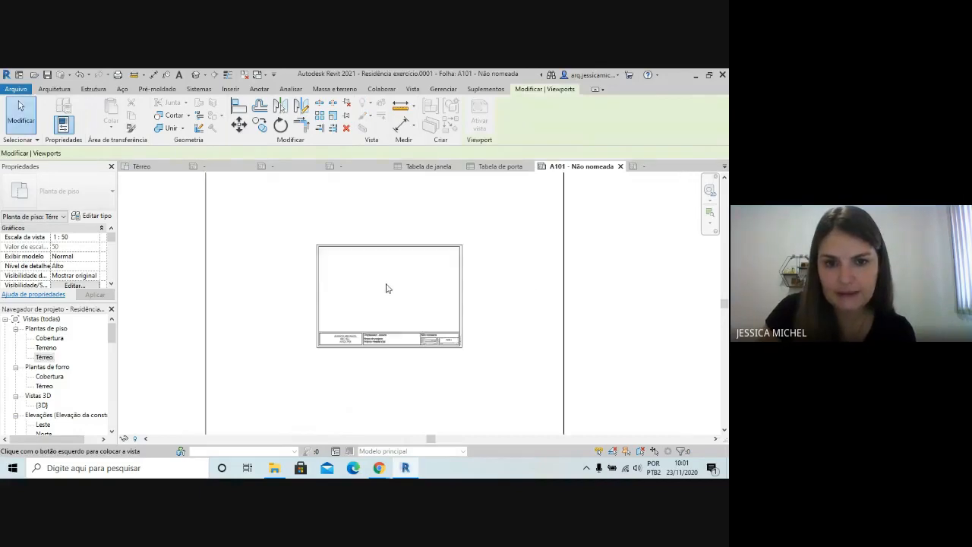
scroll(388, 299, "down", 2)
left_click(386, 296)
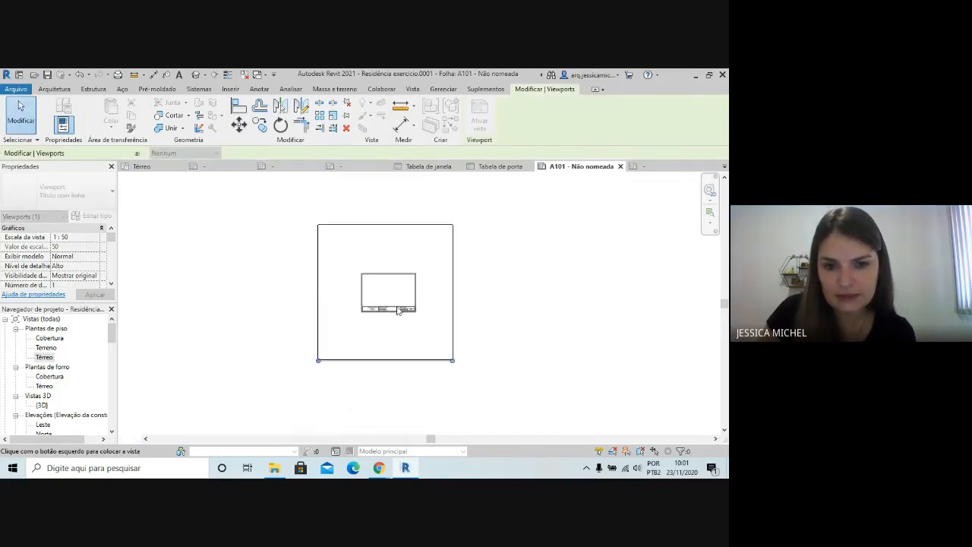
Nudge the Térreo viewport down and left so the house plan sits in the left part of the sheet frame, above the title block
scroll(388, 299, "up", 4)
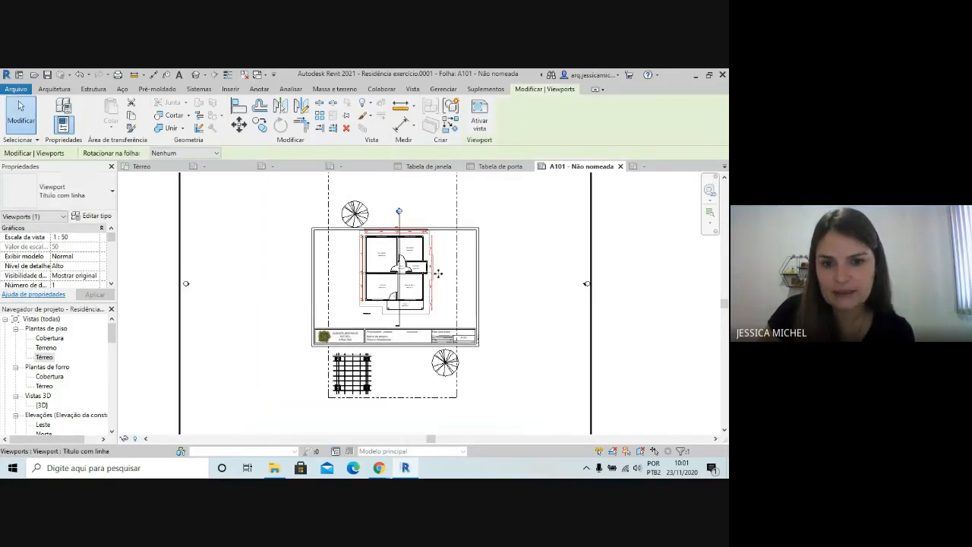
scroll(352, 246, "down", 1)
scroll(353, 246, "down", 1)
key("Down")
key("Down")
key("Down")
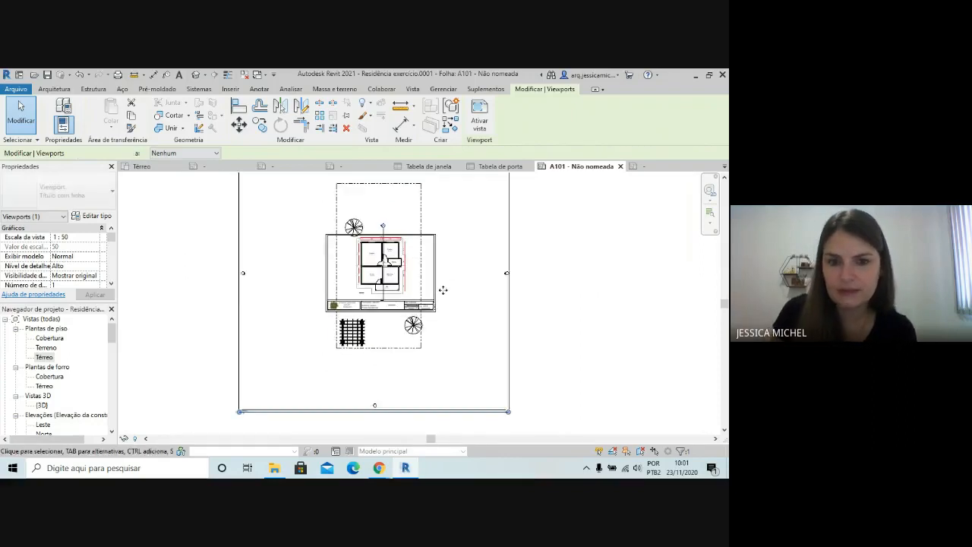
key("Up")
key("Left")
key("Left")
key("Left")
key("Left")
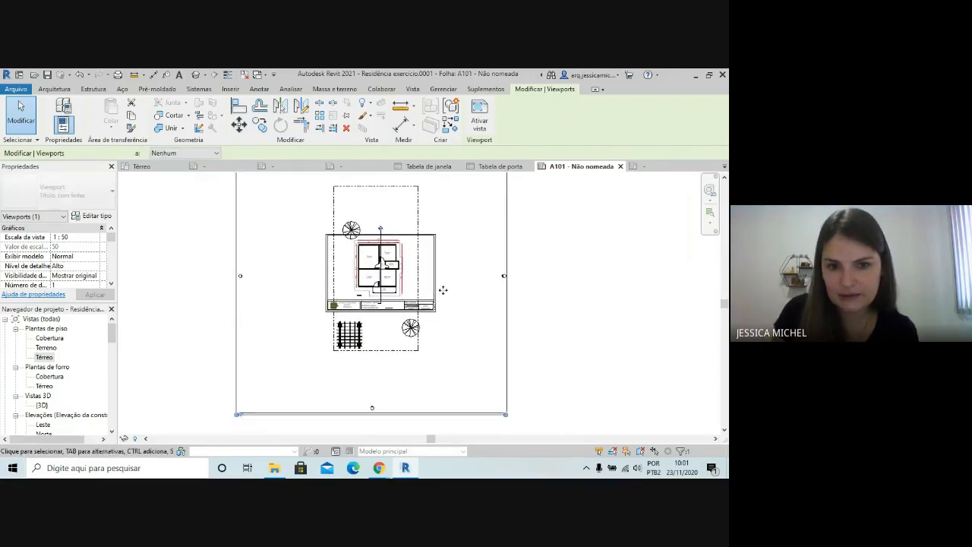
key("Left")
key("Left")
key("Left")
key("Left")
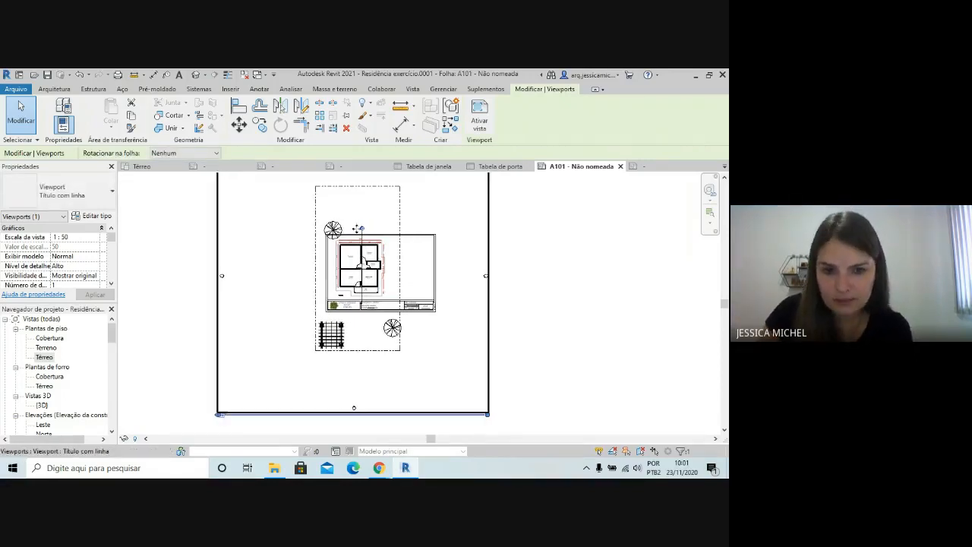
Check the Térreo viewport's extents against the sheet frame, with the viewport deselected and selected again
scroll(400, 290, "up", 2)
scroll(414, 292, "down", 4)
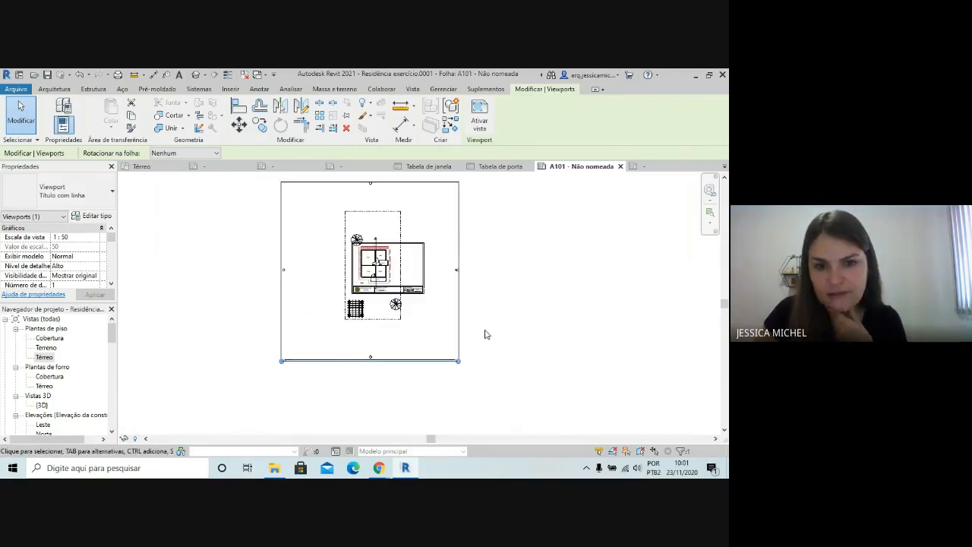
left_click(519, 260)
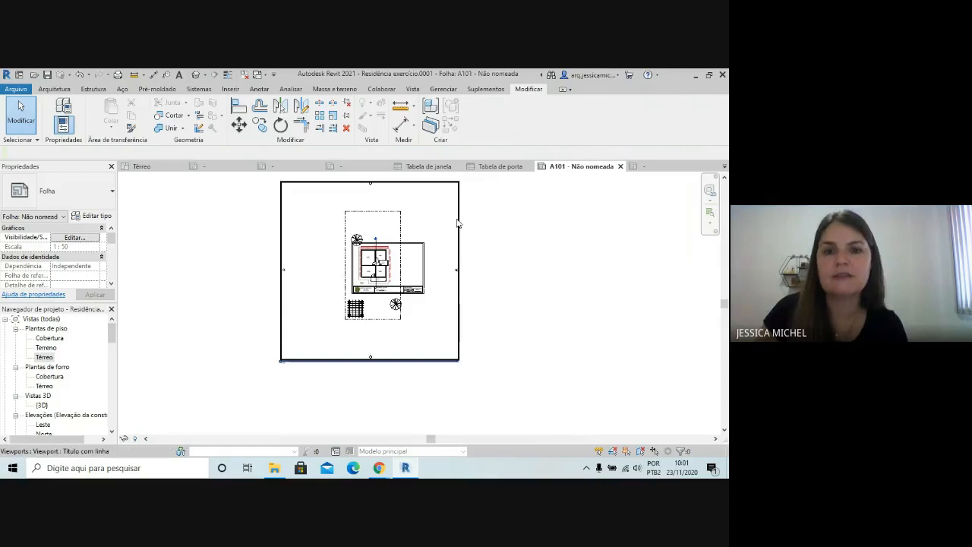
left_click(457, 220)
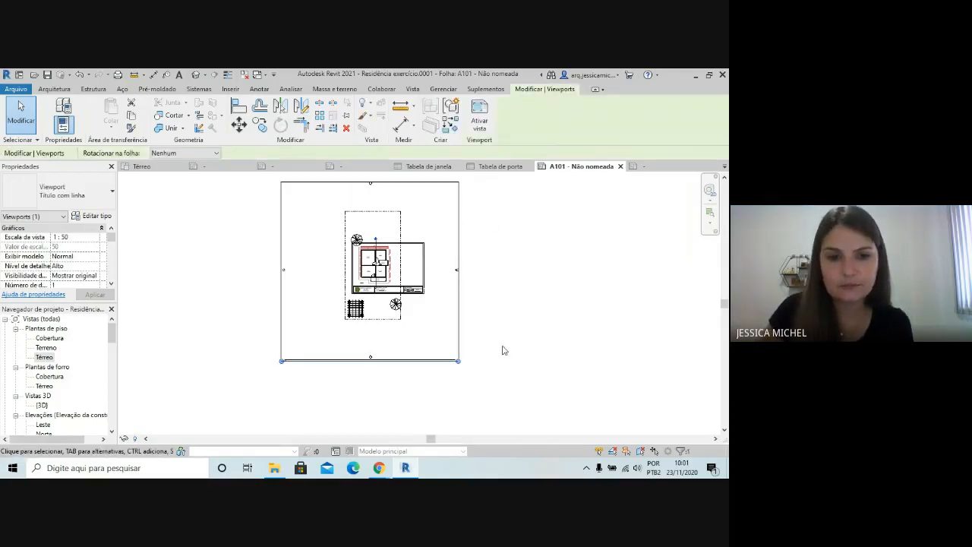
Examine the Térreo viewport's title and its long underline below the plan against the sheet frame
scroll(444, 406, "up", 1)
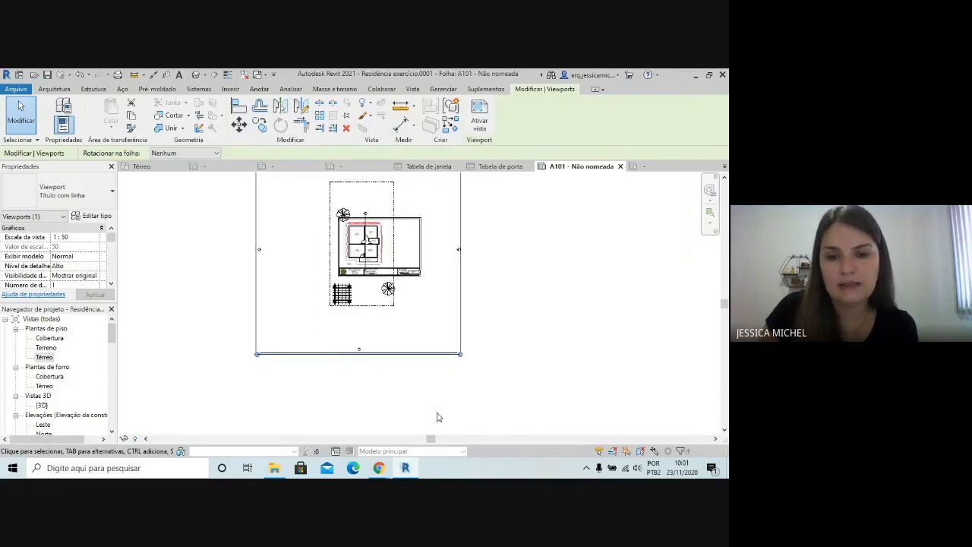
scroll(233, 382, "up", 2)
scroll(269, 353, "up", 3)
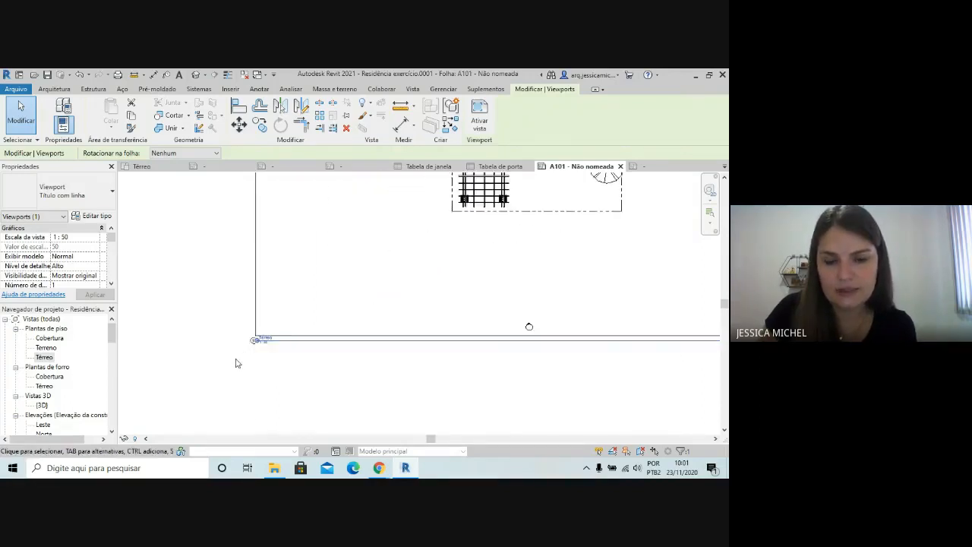
scroll(239, 364, "down", 2)
left_click(258, 376)
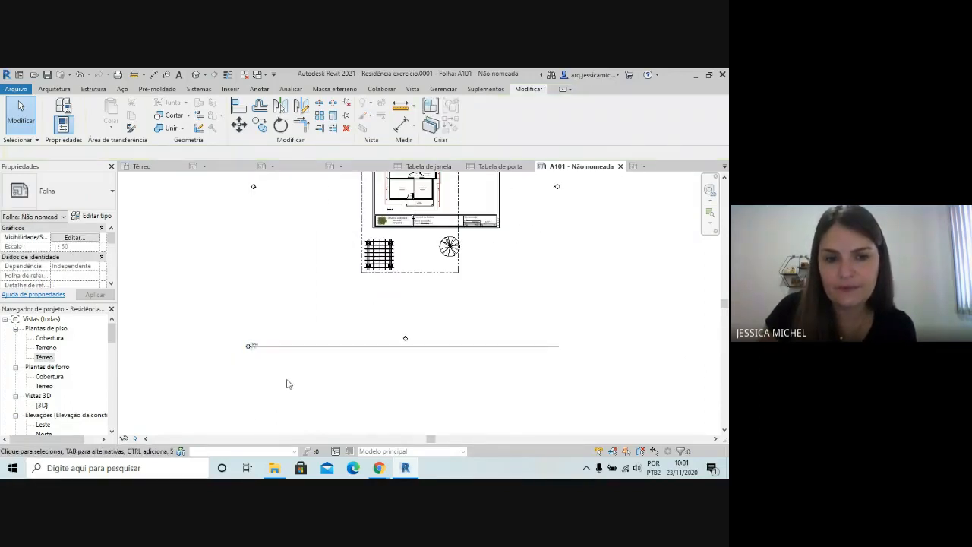
scroll(286, 385, "down", 1)
scroll(252, 358, "up", 5)
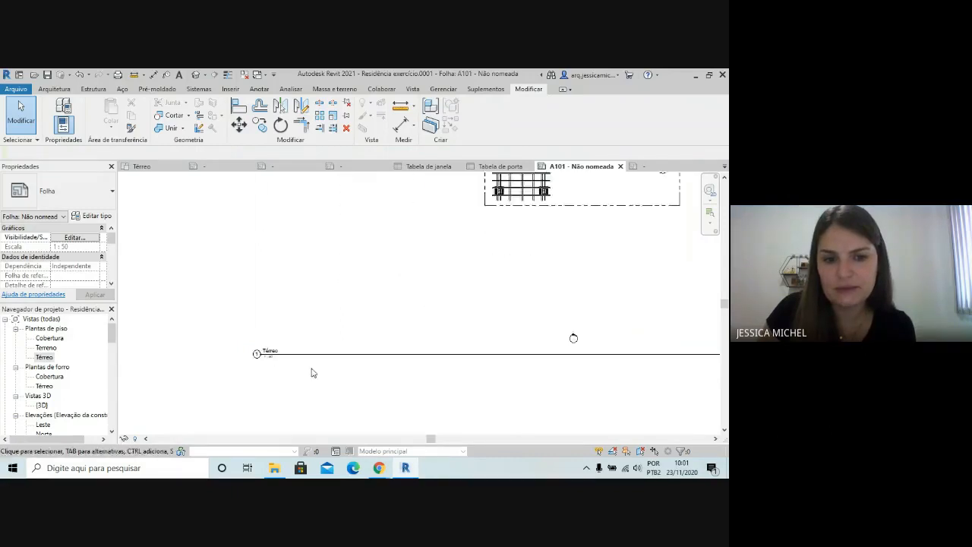
scroll(278, 384, "down", 3)
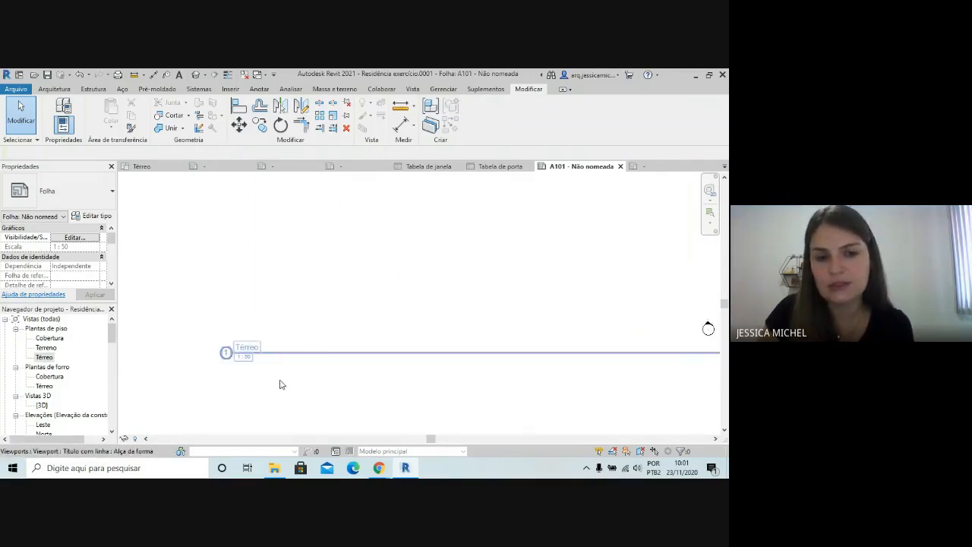
scroll(254, 392, "down", 1)
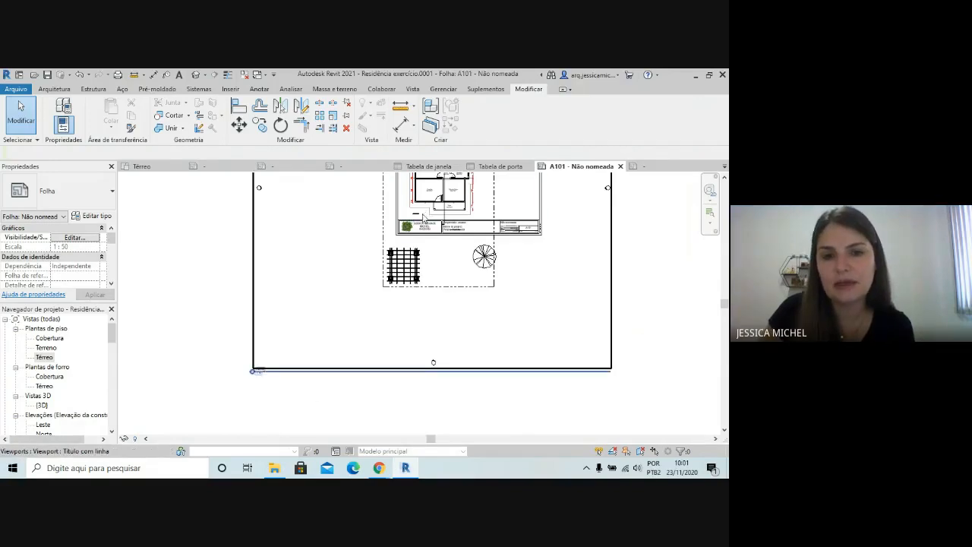
scroll(262, 327, "down", 1)
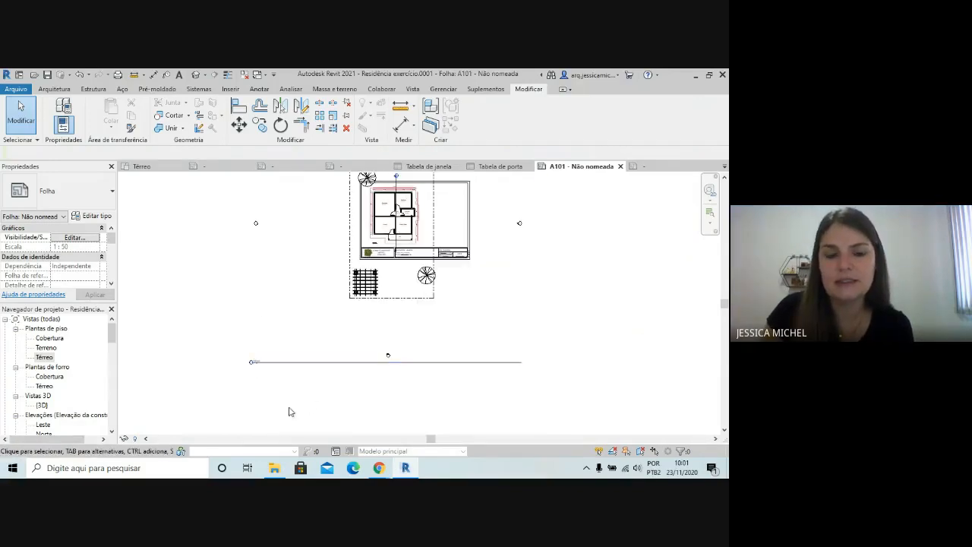
scroll(372, 384, "down", 1)
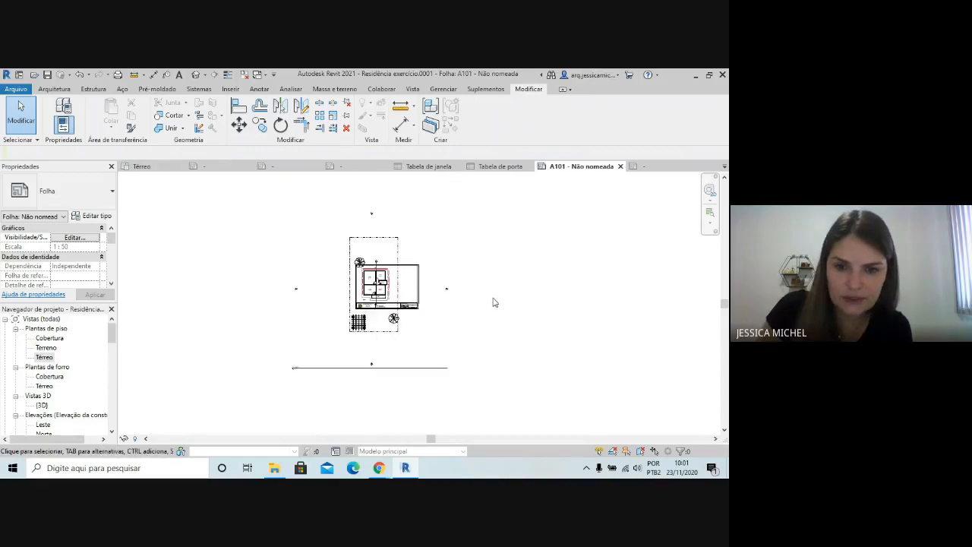
Move the Térreo view title inside the sheet frame, under the house plan and just above the title block's logo
scroll(290, 367, "up", 5)
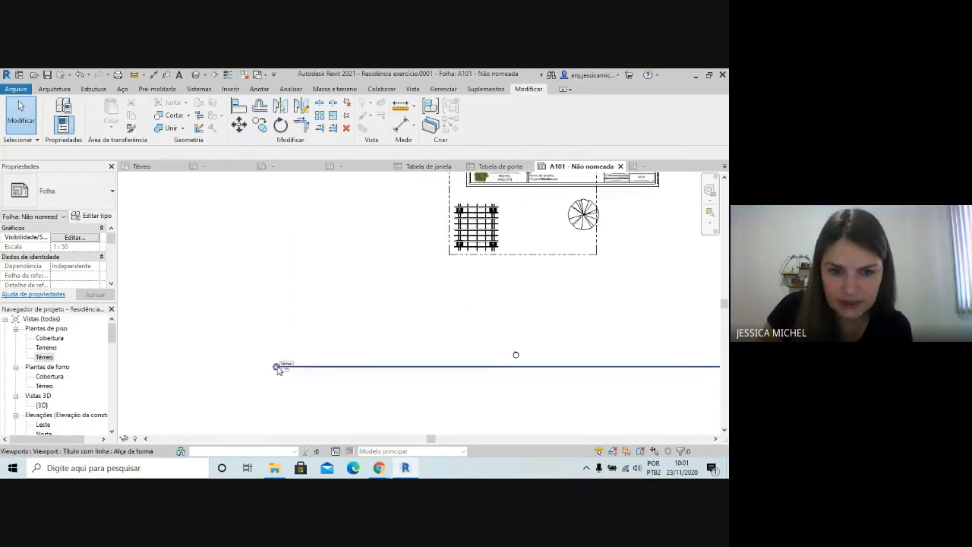
left_click(278, 367)
scroll(281, 373, "down", 1)
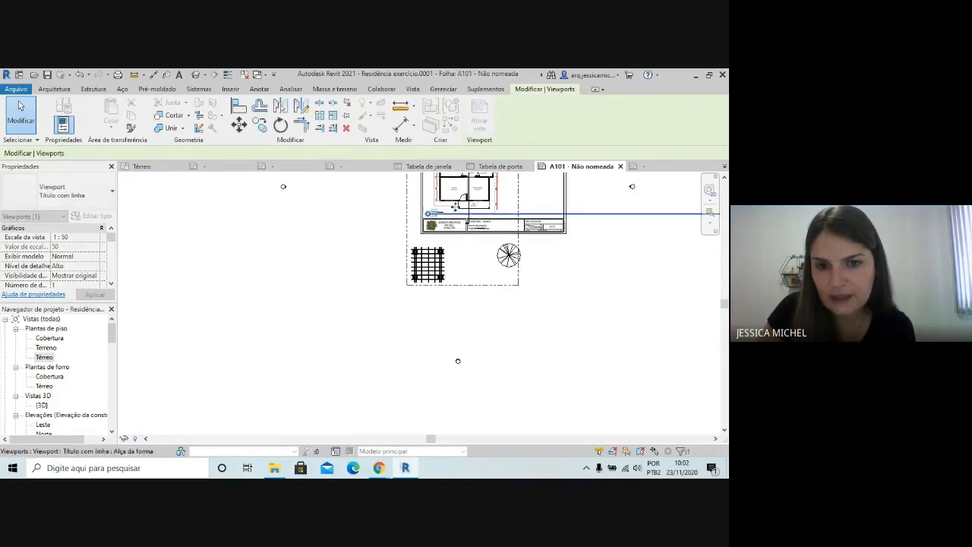
scroll(430, 224, "up", 2)
scroll(429, 224, "up", 4)
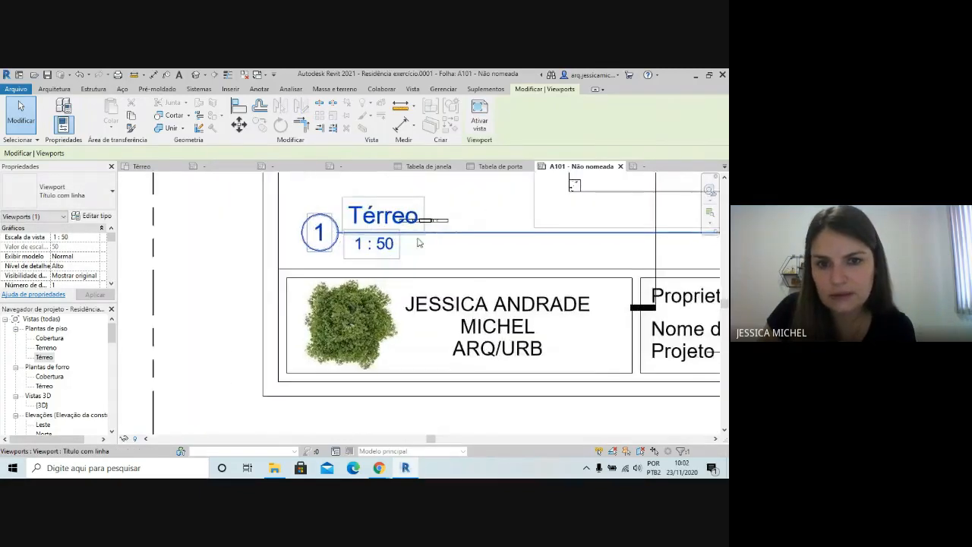
scroll(334, 235, "down", 2)
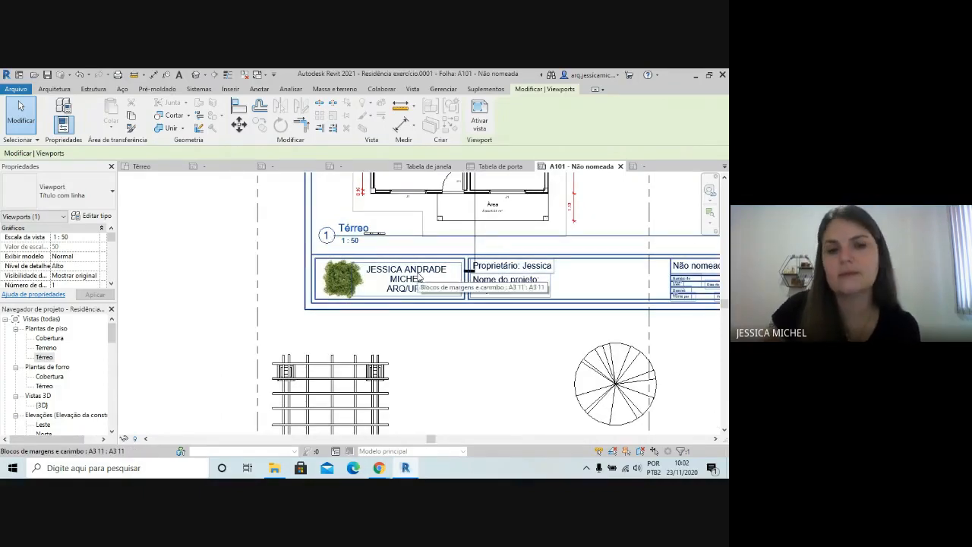
scroll(290, 335, "down", 4)
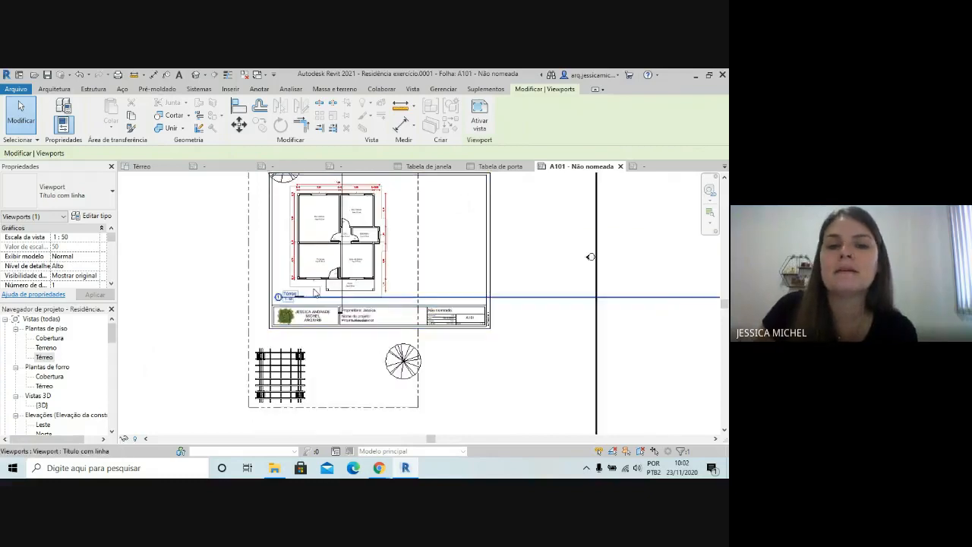
scroll(344, 263, "down", 3)
left_click(523, 340)
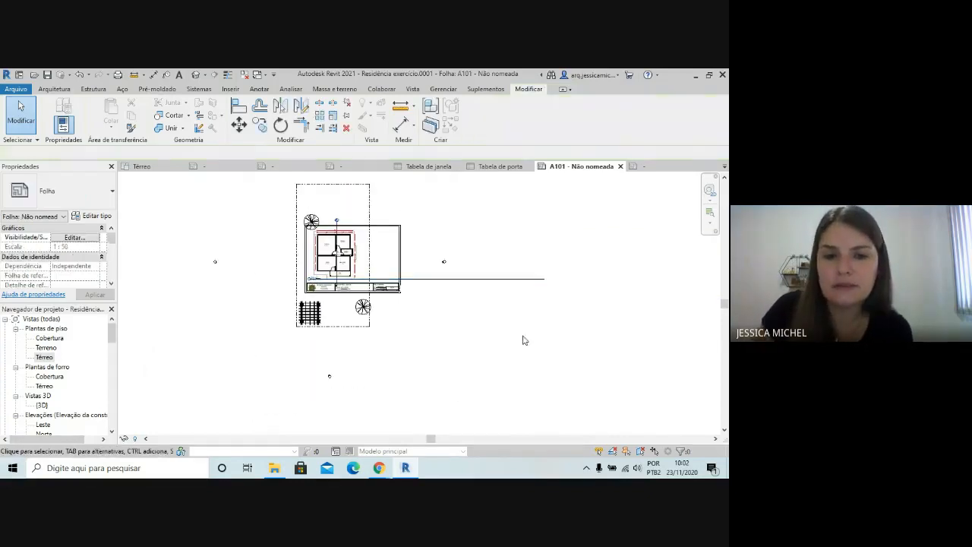
Try to shorten the Térreo title line from its far end with only the view title selected
left_click(441, 283)
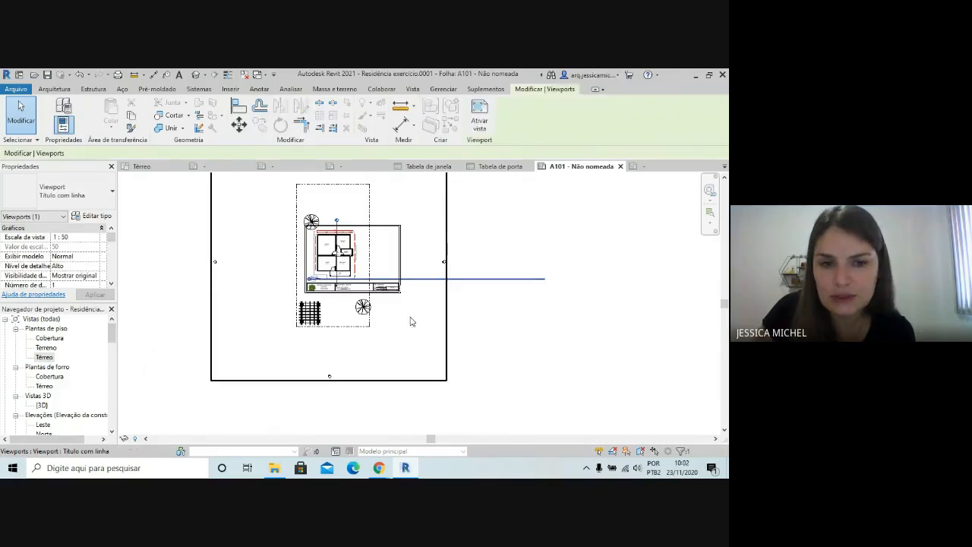
scroll(307, 277, "up", 3)
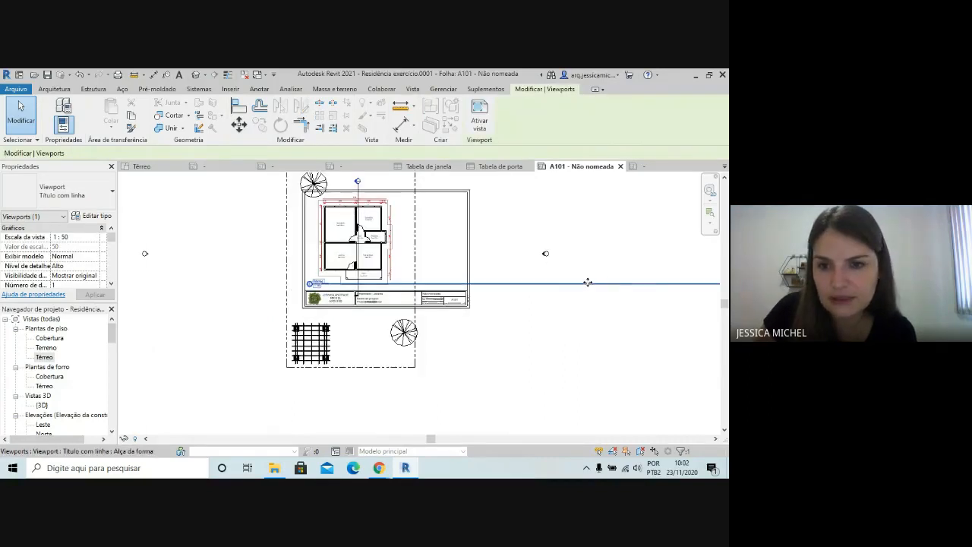
mouse_move(588, 282)
left_mouse_down()
mouse_move(592, 266)
mouse_move(590, 287)
left_mouse_up()
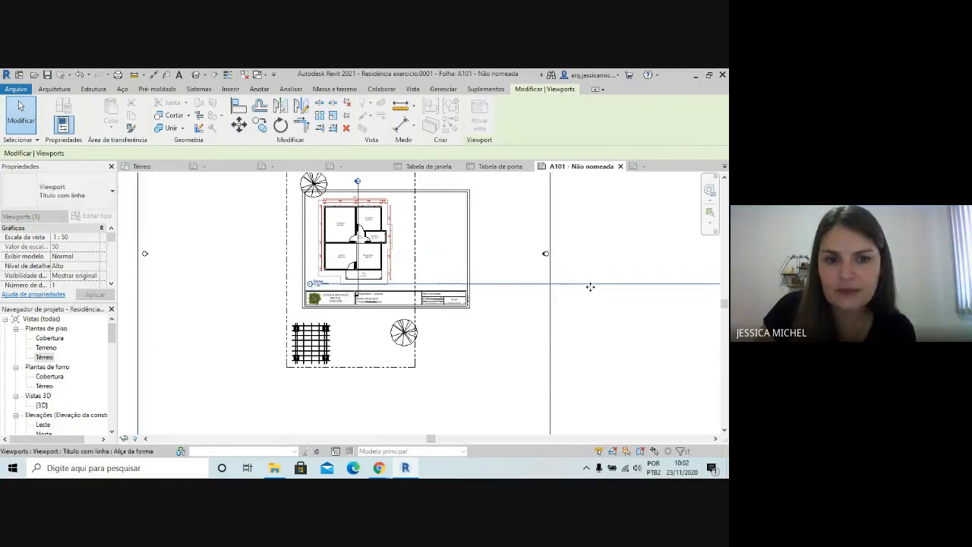
left_click(613, 330)
scroll(371, 296, "down", 2)
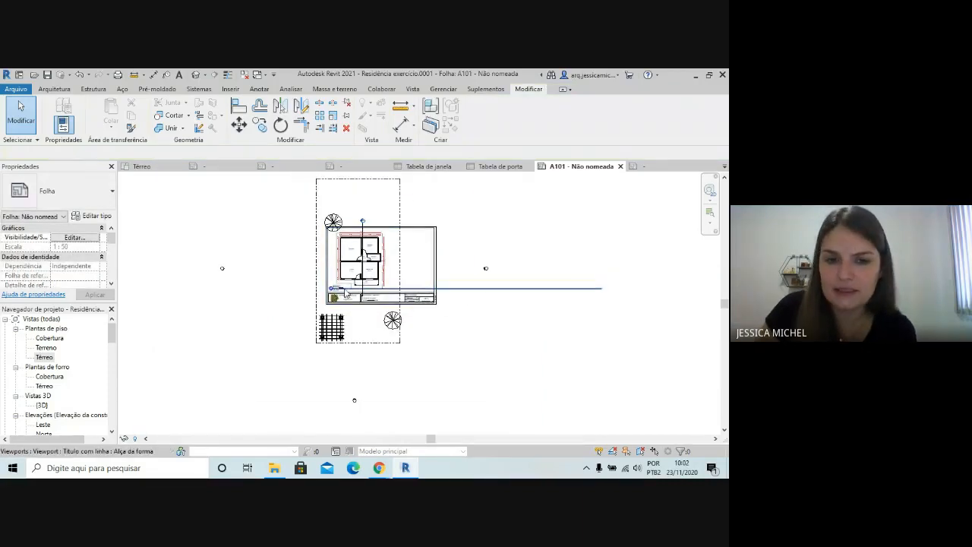
Select the Térreo viewport and shorten its title line to just past the Térreo label, inside the sheet frame
scroll(345, 293, "up", 1)
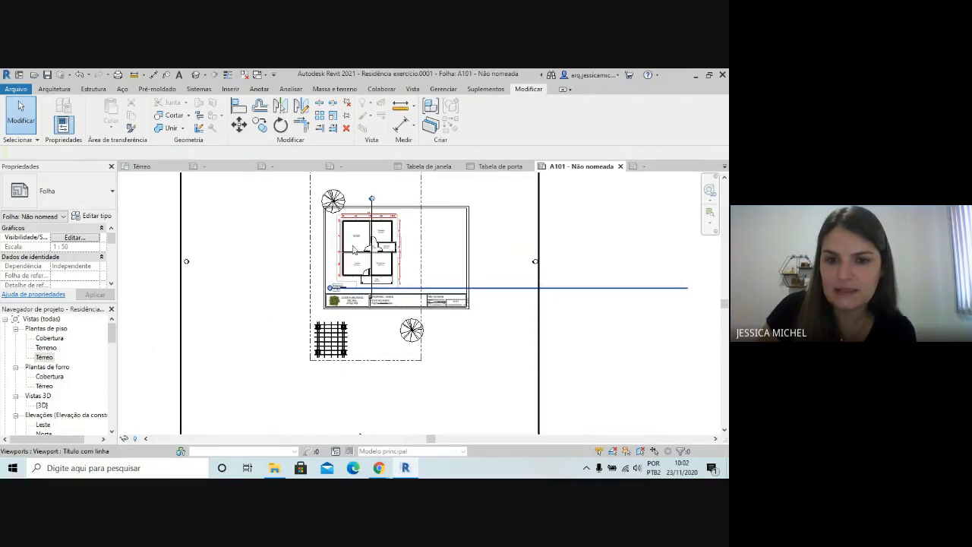
scroll(352, 249, "down", 4)
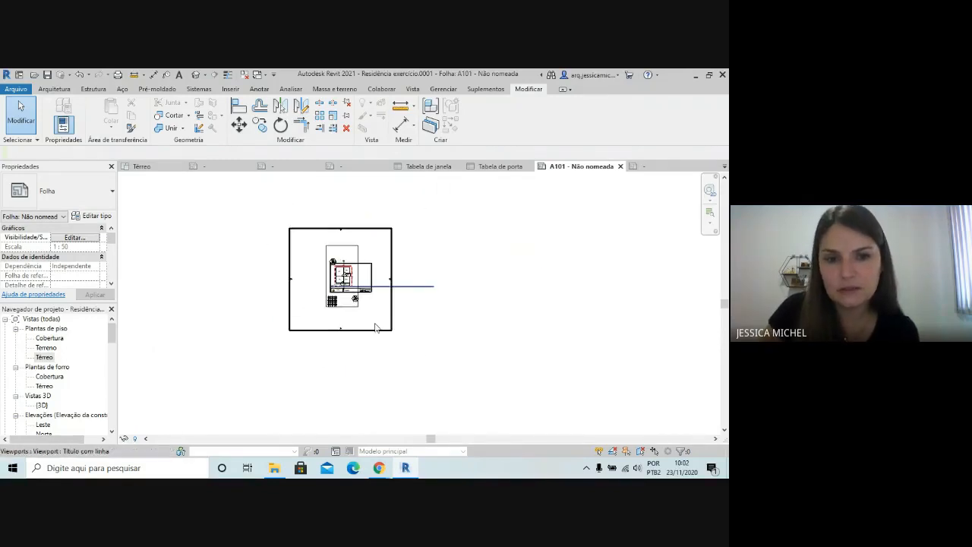
left_click(370, 237)
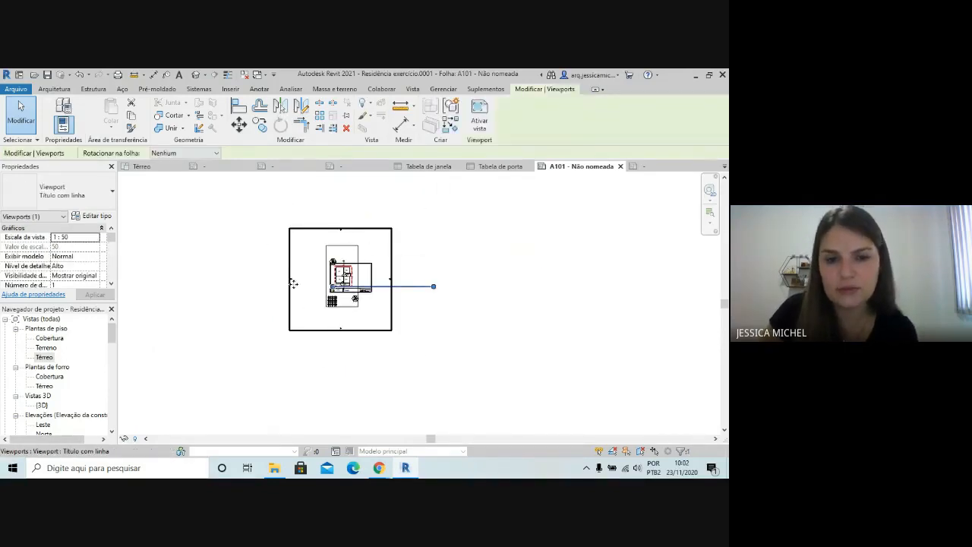
scroll(293, 282, "up", 2)
scroll(441, 256, "up", 2)
scroll(562, 312, "up", 1)
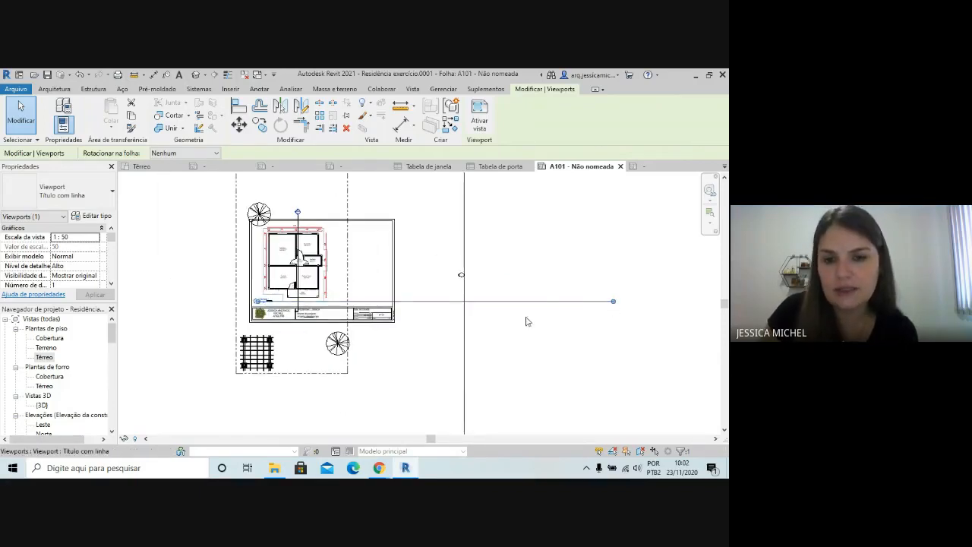
left_click_drag(615, 306, 280, 318)
scroll(303, 304, "up", 5)
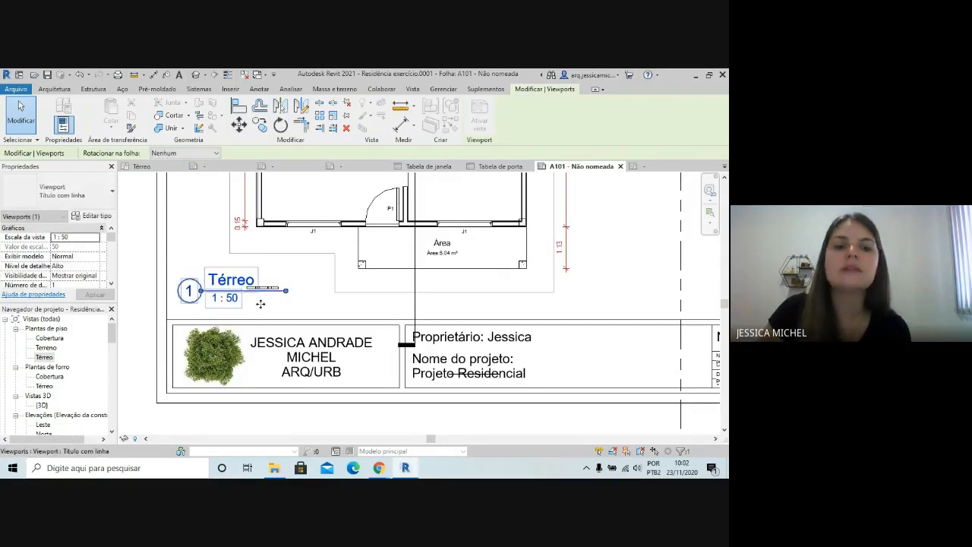
scroll(281, 286, "down", 3)
scroll(281, 286, "down", 2)
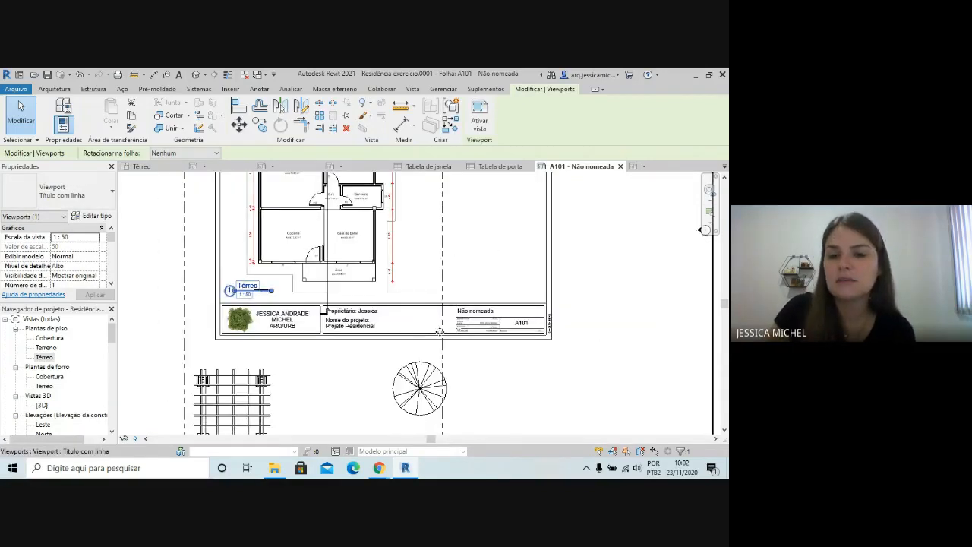
scroll(441, 331, "down", 2)
left_click(639, 334)
Set the issue date in the title block of sheet A101 to 23/11/2020
scroll(515, 332, "up", 5)
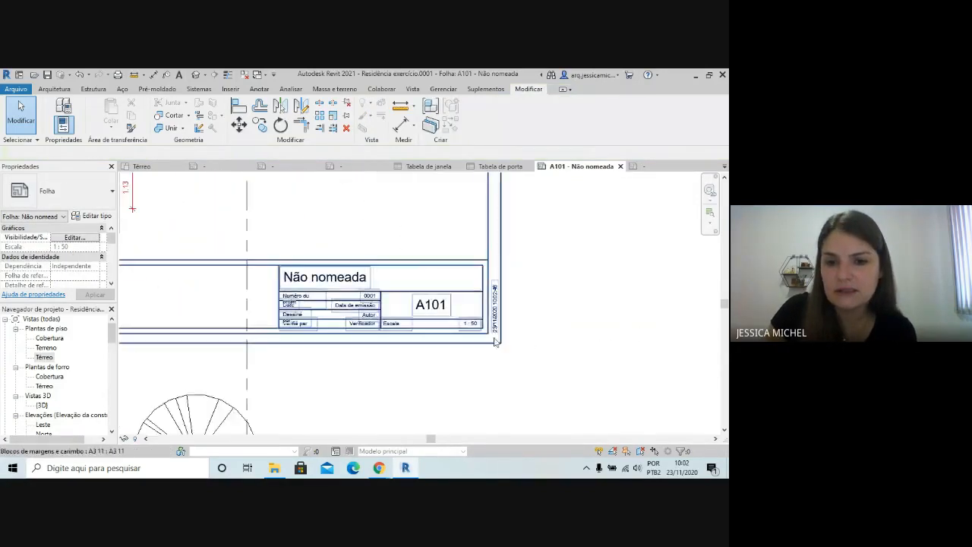
scroll(483, 335, "up", 3)
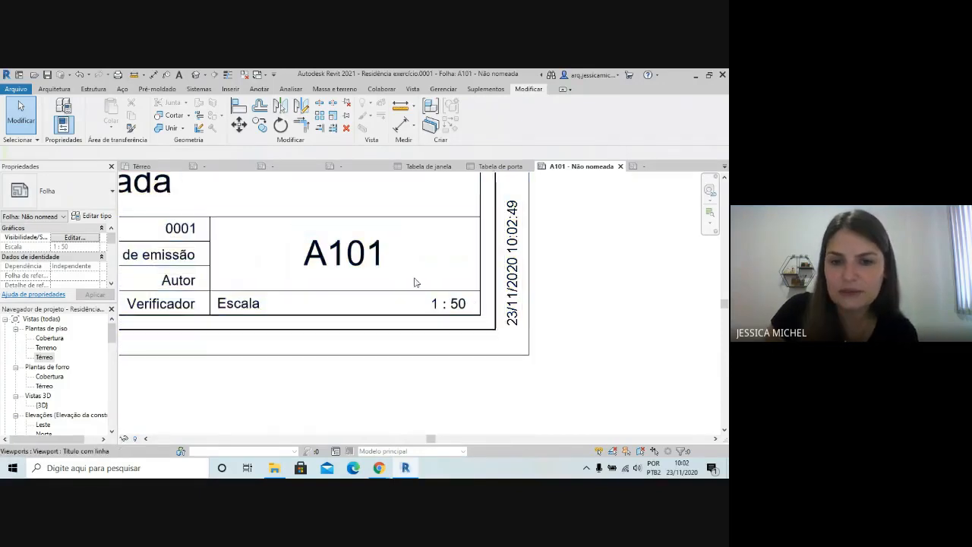
scroll(541, 338, "down", 1)
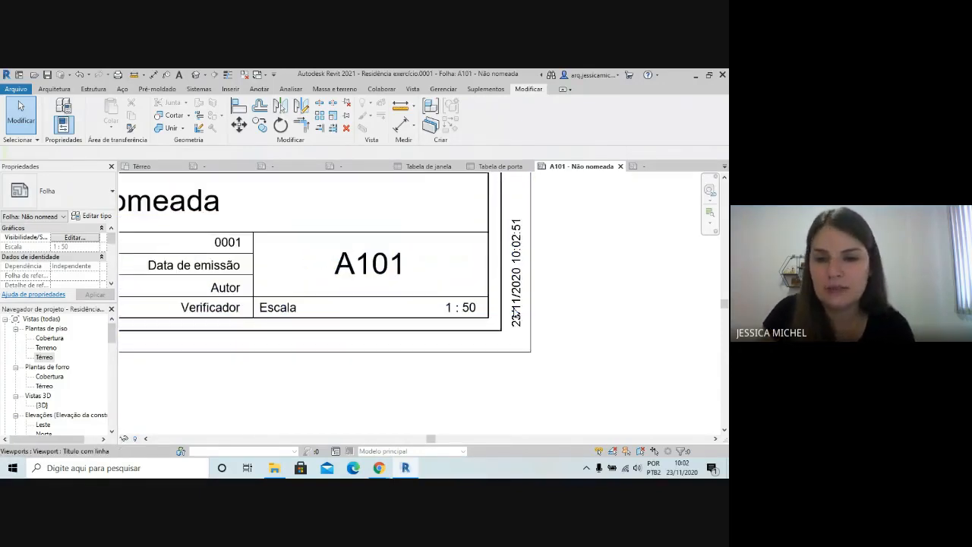
scroll(562, 313, "down", 2)
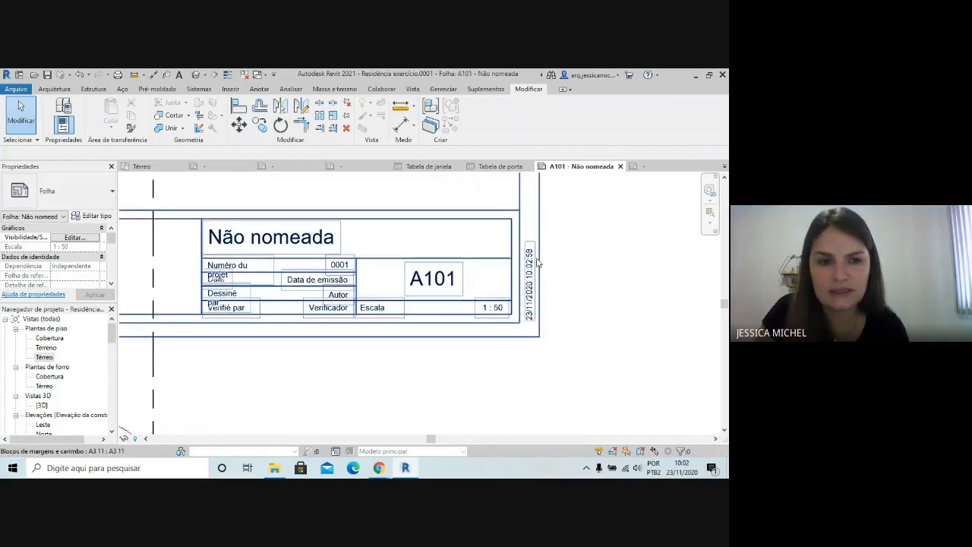
left_click(256, 278)
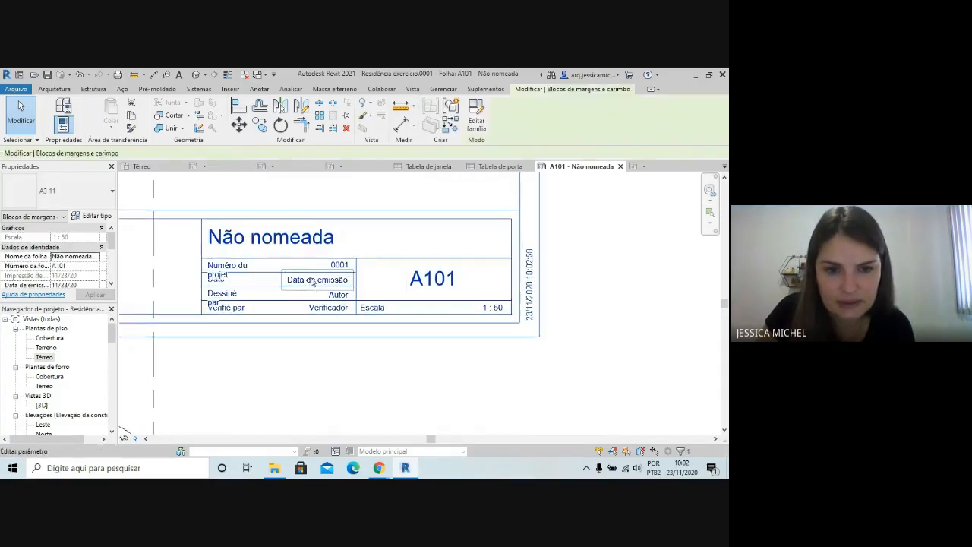
left_click(310, 282)
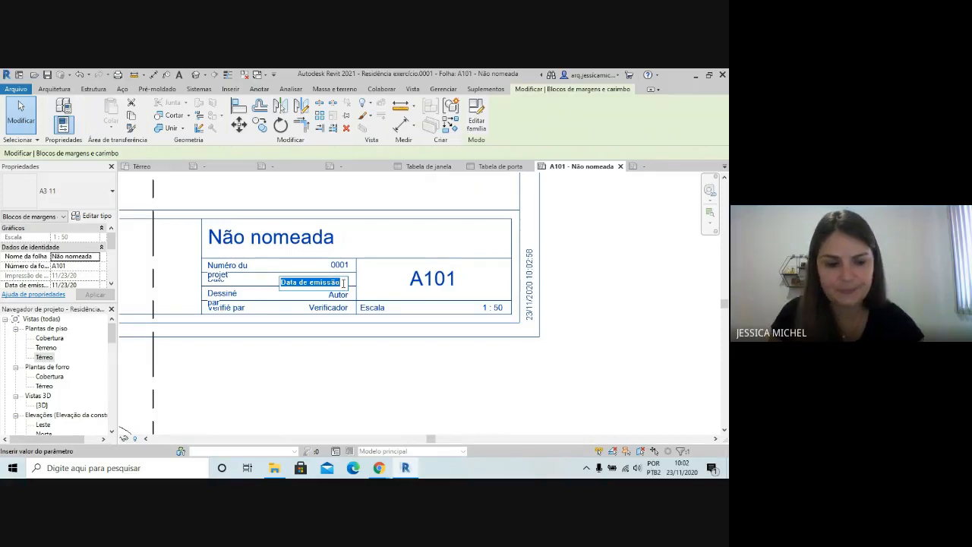
type("23/11/2020")
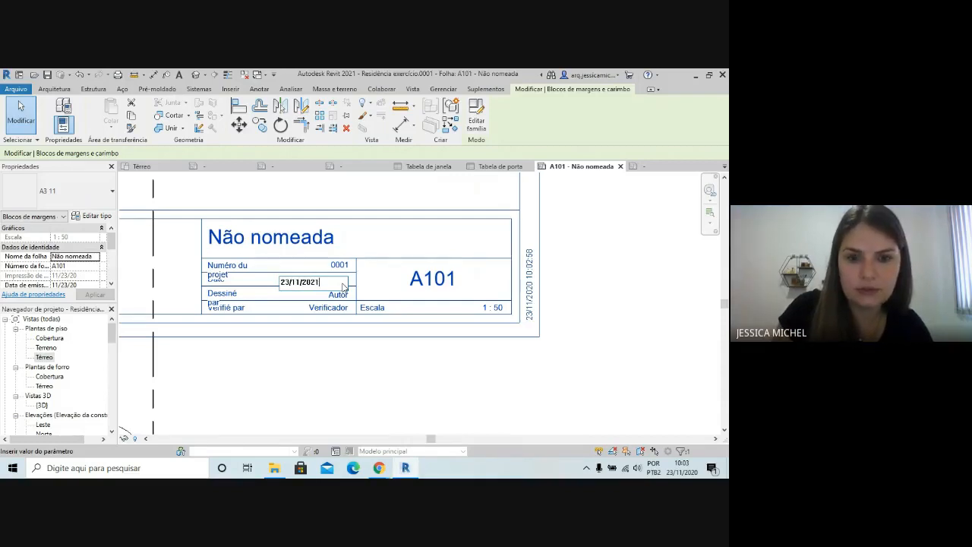
left_click(486, 374)
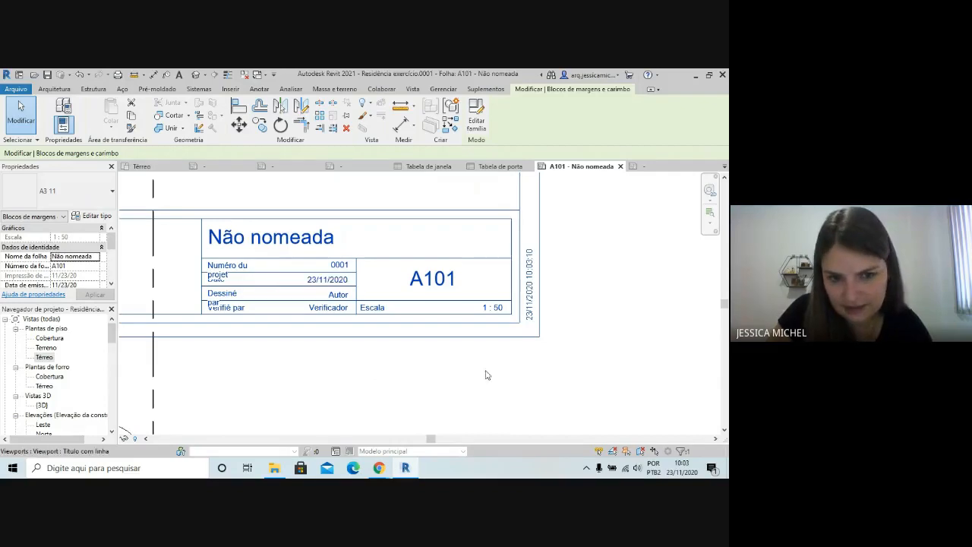
Change the sheet number in the A3 title block to 01
scroll(380, 356, "down", 1)
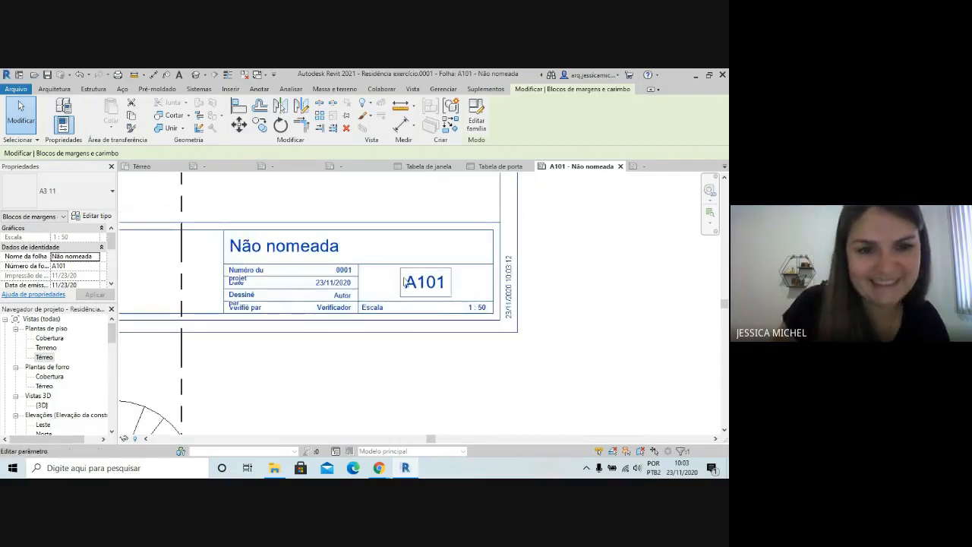
scroll(251, 258, "down", 2)
scroll(408, 292, "up", 2)
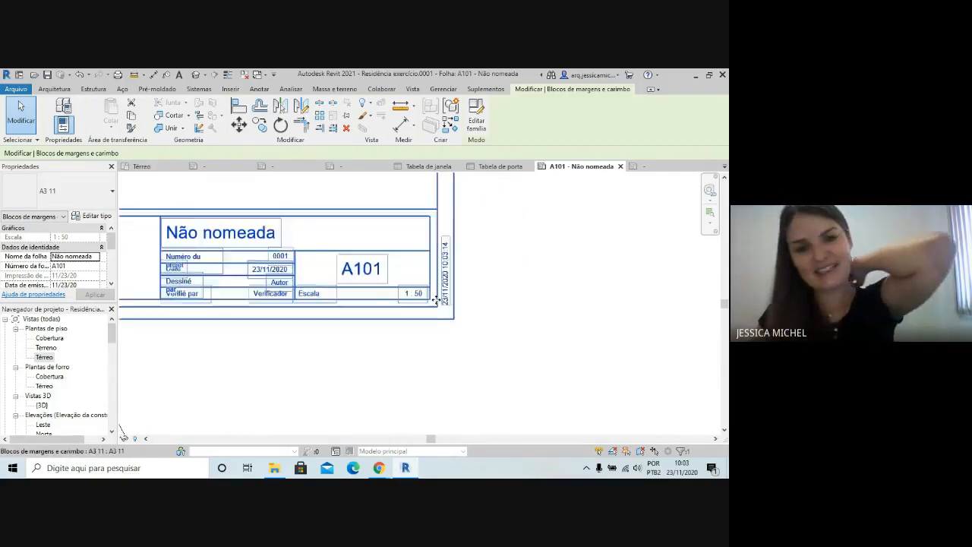
left_click(371, 268)
left_click(371, 268)
double_click(353, 269)
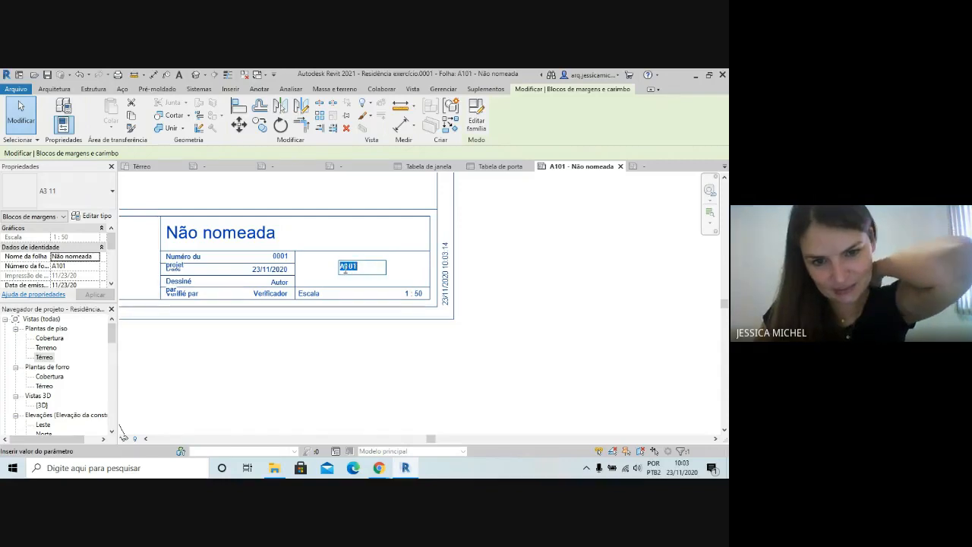
left_click(347, 267)
left_click_drag(347, 267, 365, 269)
key("BackSpace")
key("BackSpace")
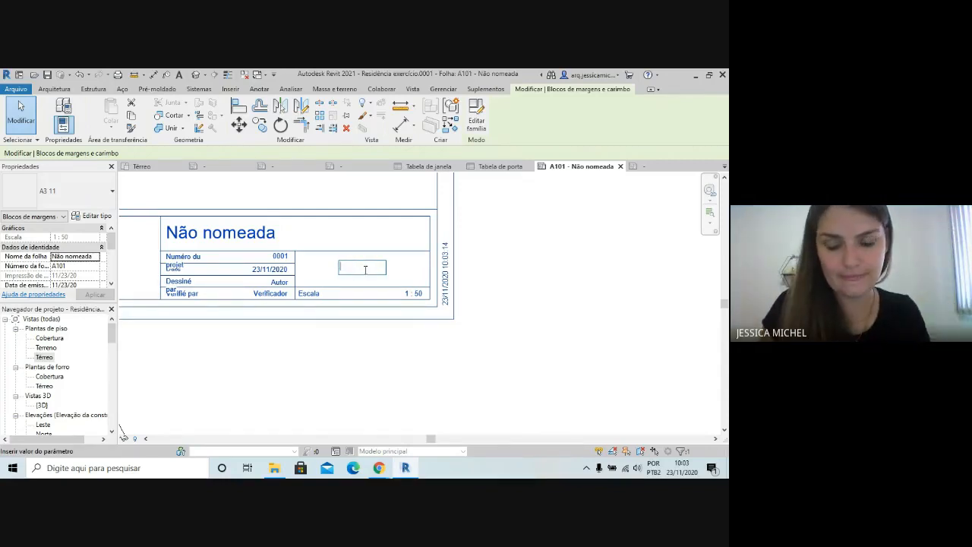
left_click(598, 264)
scroll(478, 364, "down", 3)
Examine how far the Térreo viewport, with its trees, pergola and terrain outline, extends beyond the sheet frame
left_click(360, 383)
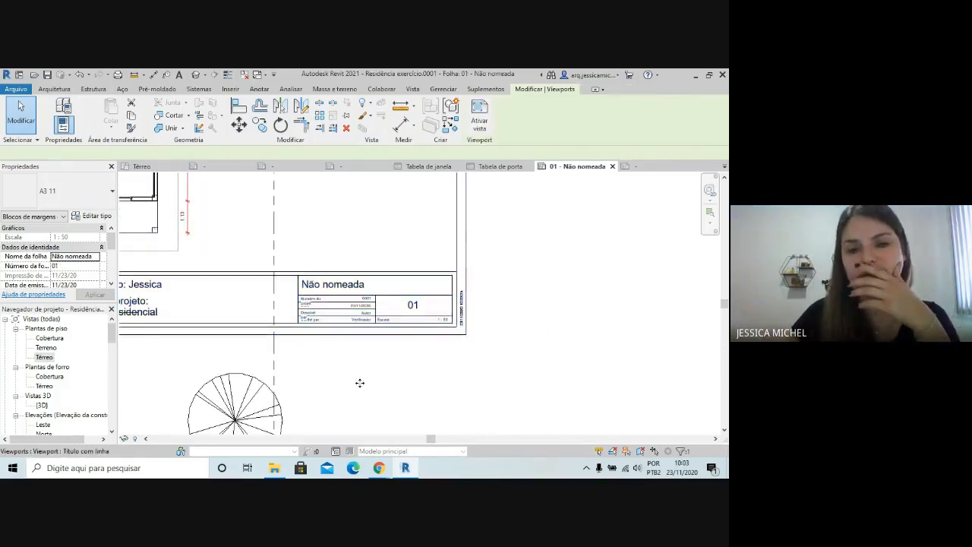
scroll(360, 382, "down", 2)
scroll(430, 320, "up", 4)
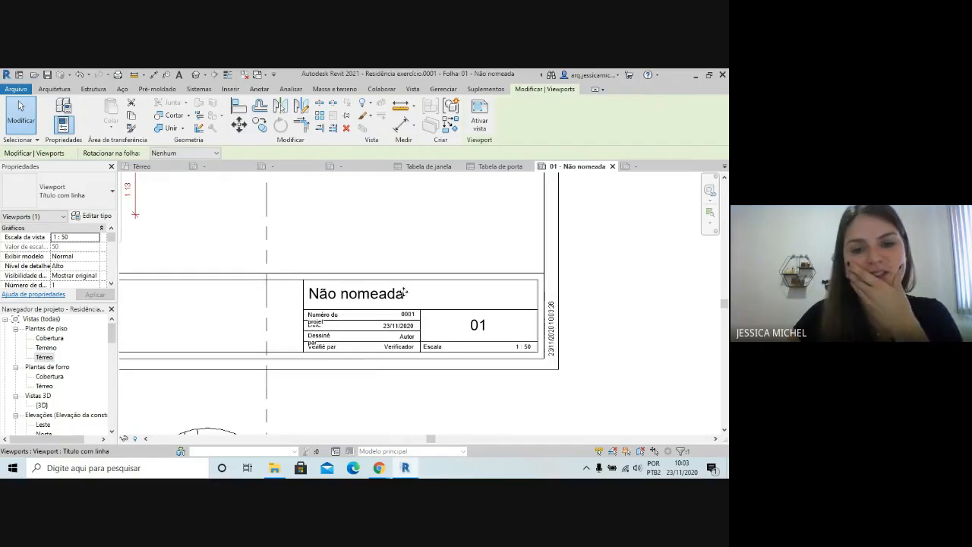
scroll(405, 292, "down", 2)
scroll(376, 338, "down", 3)
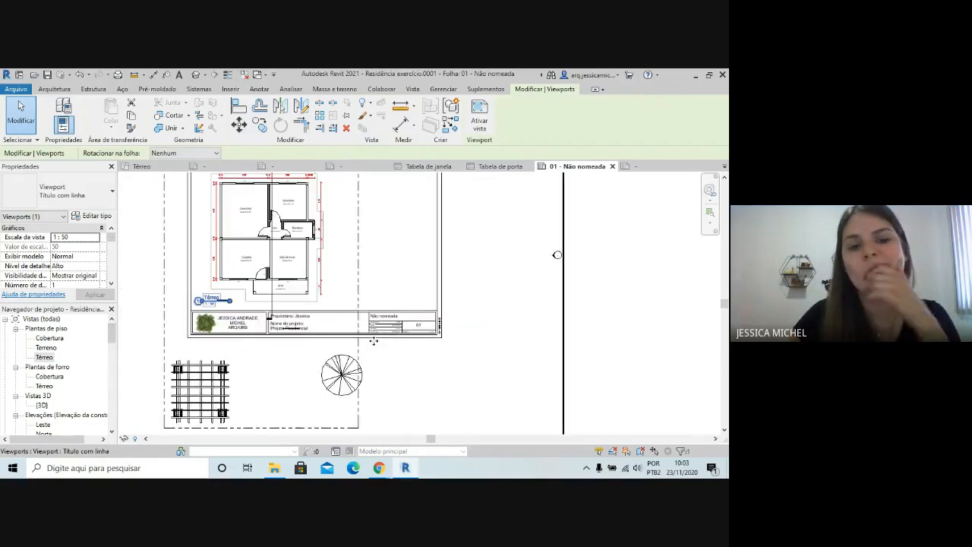
scroll(271, 311, "up", 2)
scroll(403, 331, "down", 2)
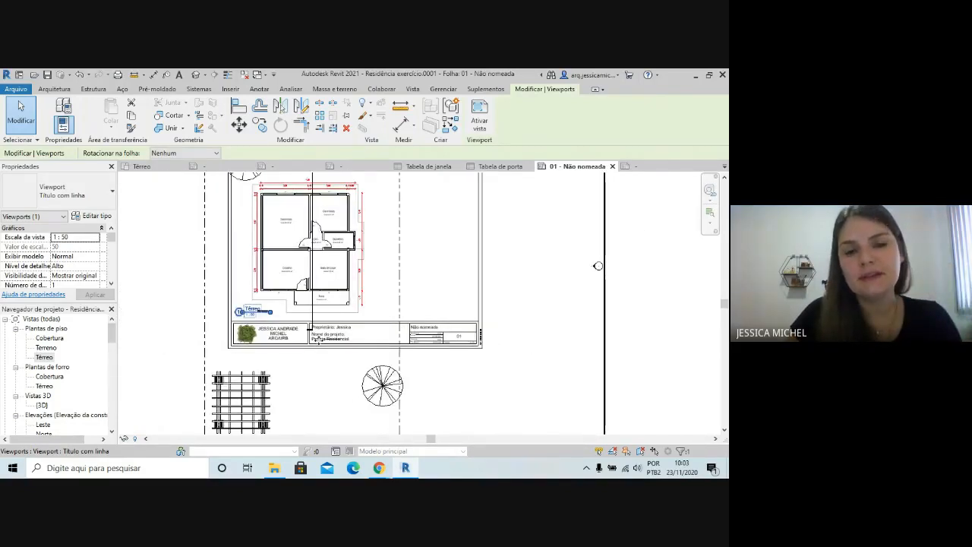
scroll(381, 337, "down", 2)
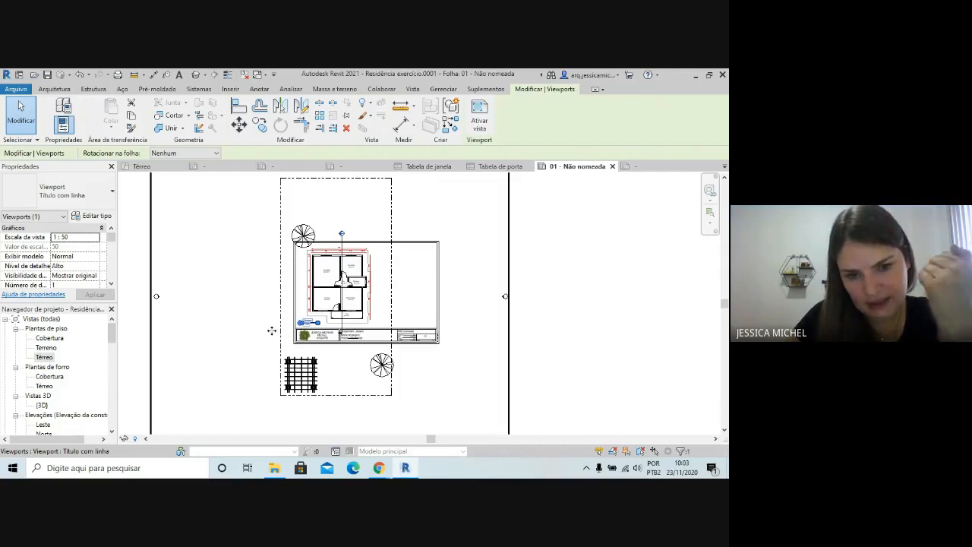
scroll(271, 331, "down", 2)
scroll(280, 283, "up", 3)
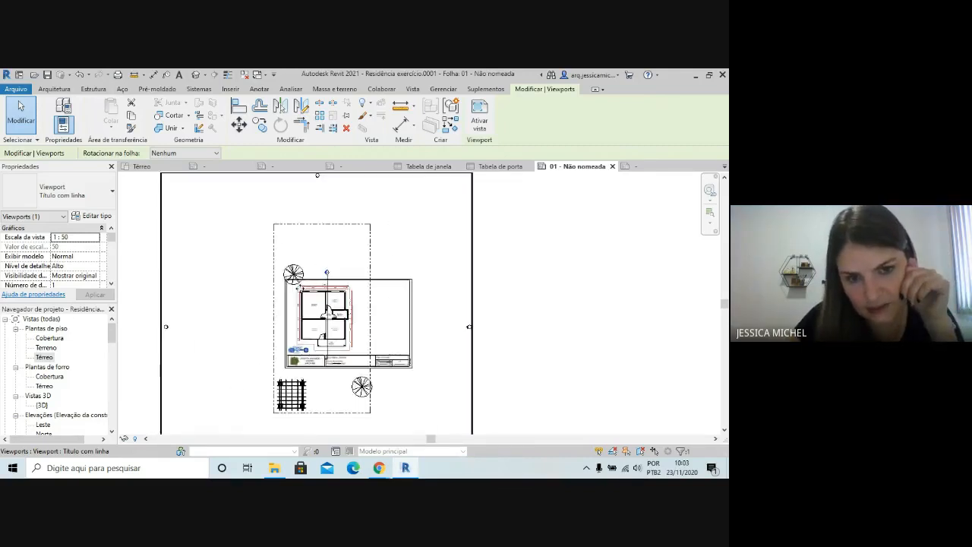
scroll(326, 281, "up", 1)
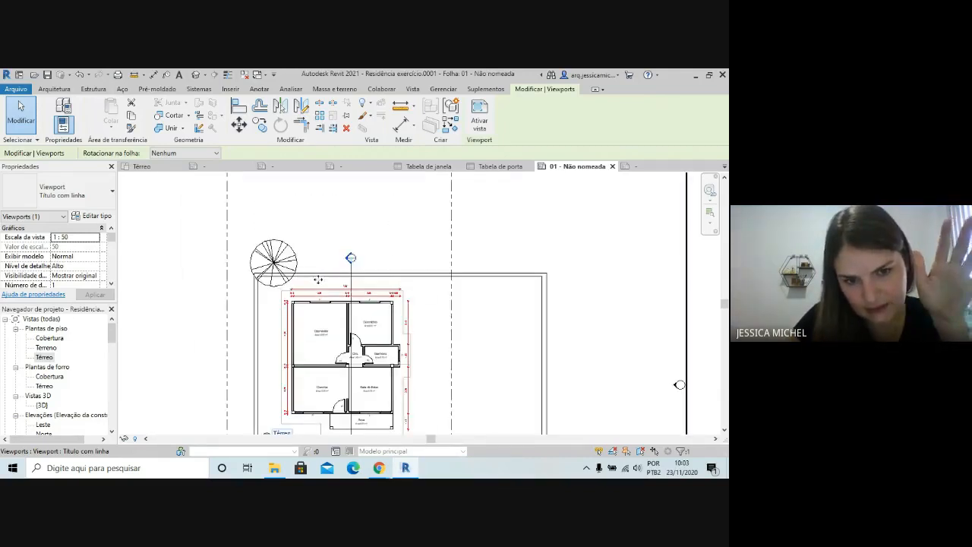
scroll(311, 266, "down", 3)
scroll(304, 255, "down", 4)
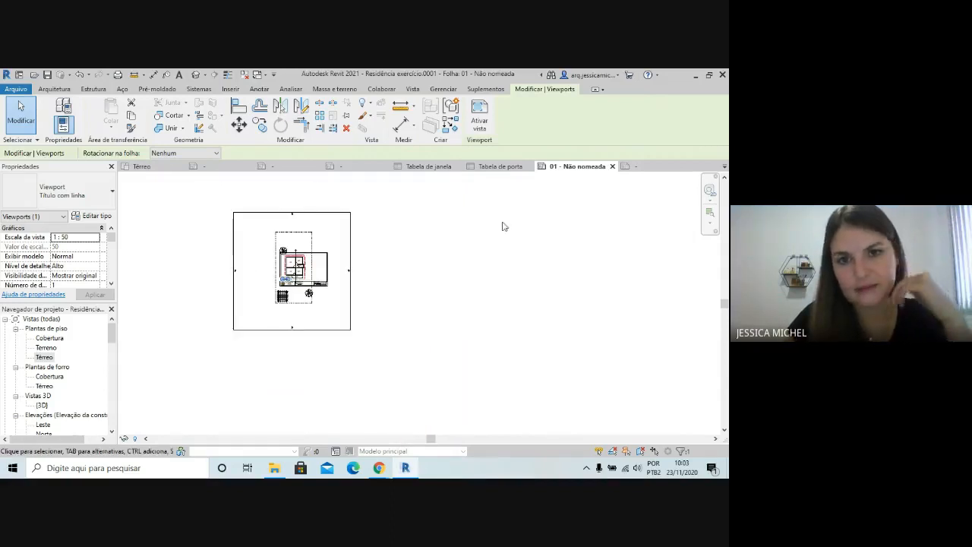
scroll(463, 296, "down", 2)
scroll(410, 270, "up", 3)
left_click(507, 307)
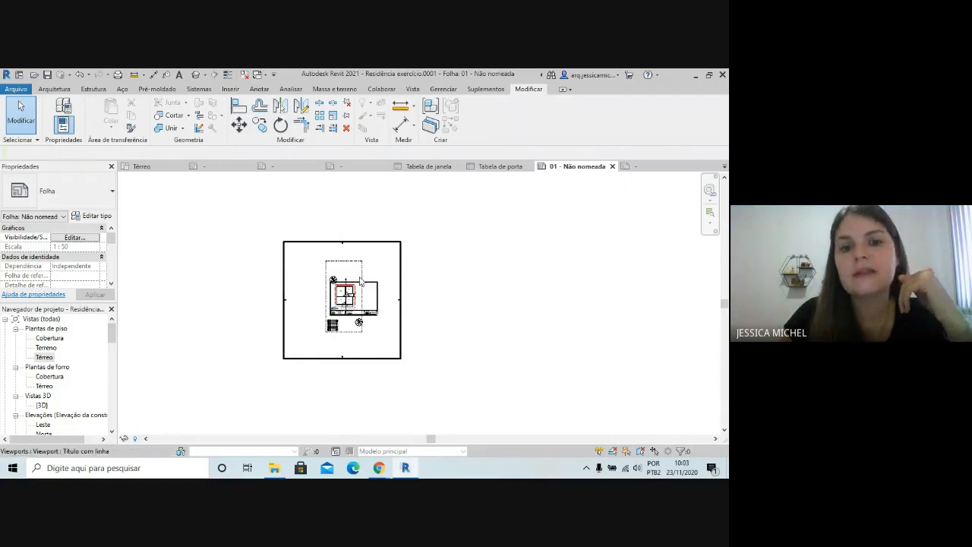
Activate the Térreo viewport on sheet 01 and show its crop region
left_click(387, 263)
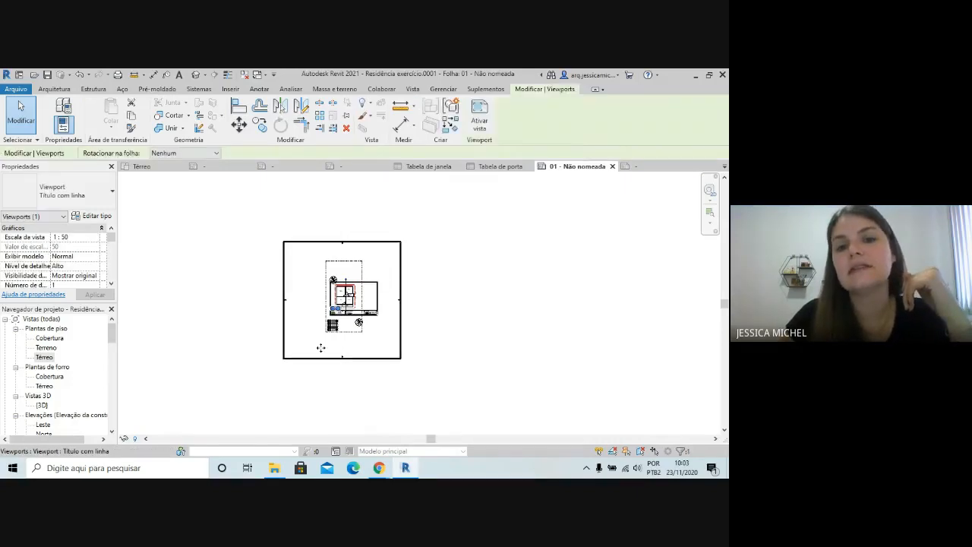
left_click(480, 116)
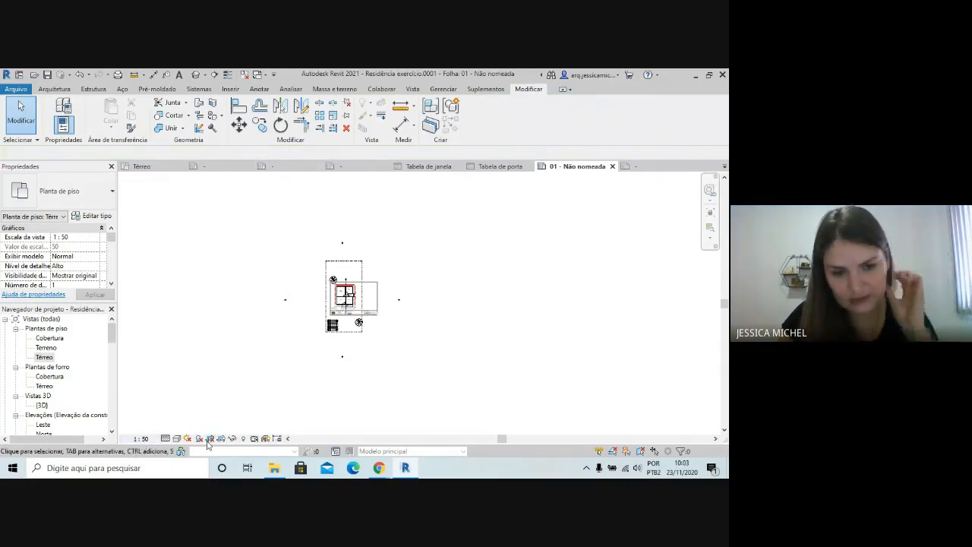
scroll(328, 410, "up", 2)
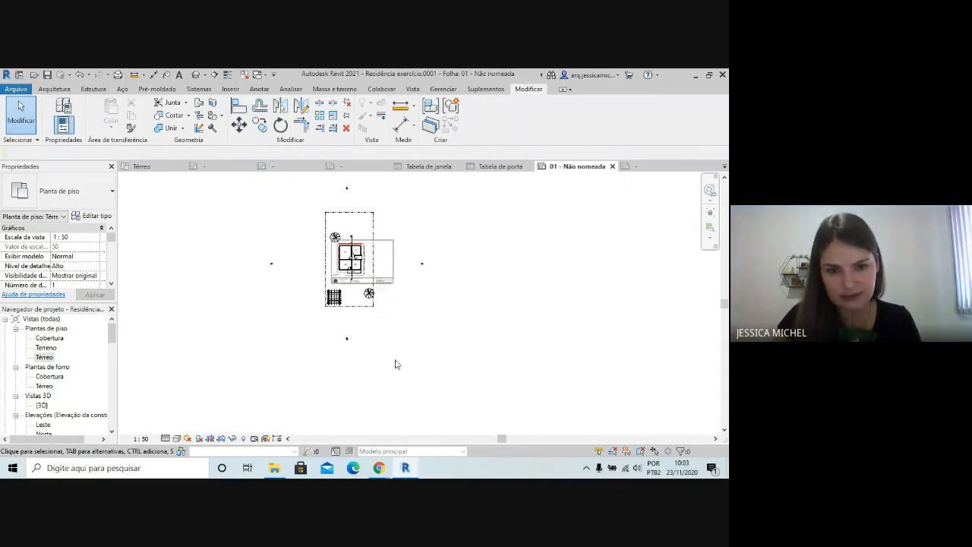
scroll(395, 361, "down", 2)
scroll(387, 358, "up", 1)
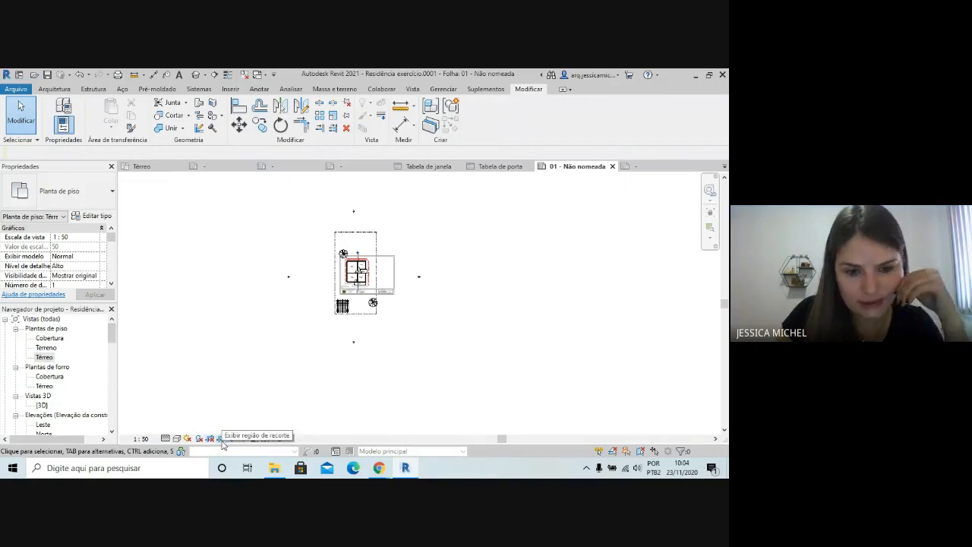
left_click(220, 439)
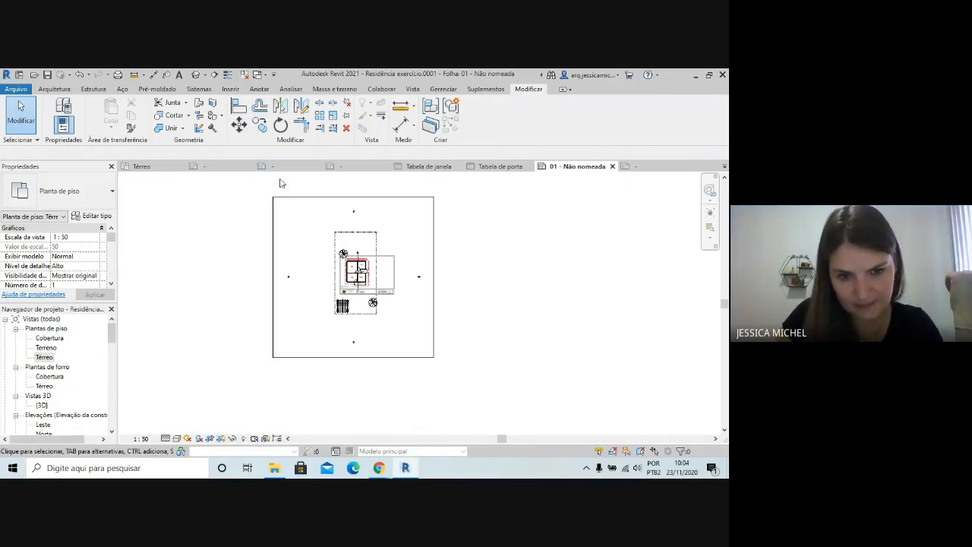
Pull the crop region's lower edge up to just above the title block and its left edge in to the sheet frame
left_click(342, 358)
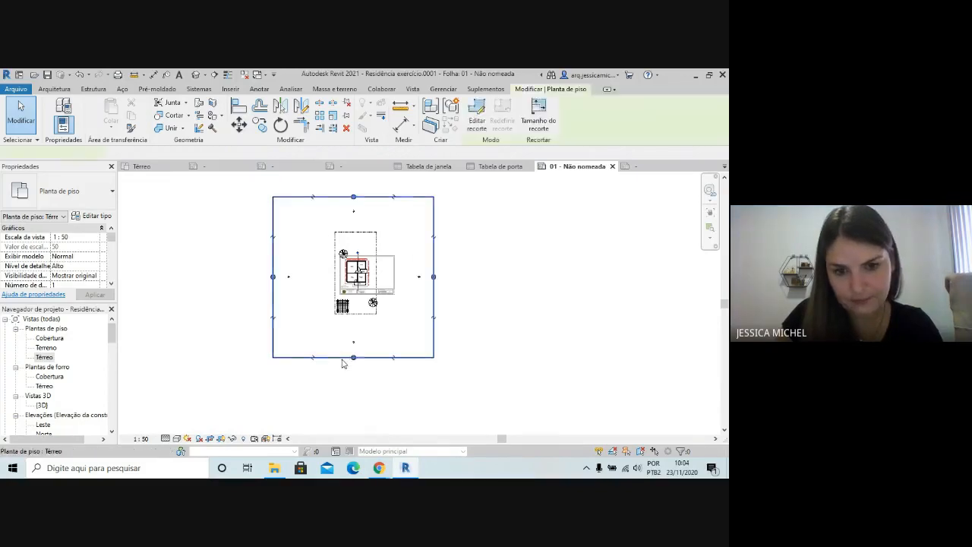
left_click_drag(353, 362, 351, 287)
left_click_drag(353, 287, 353, 287)
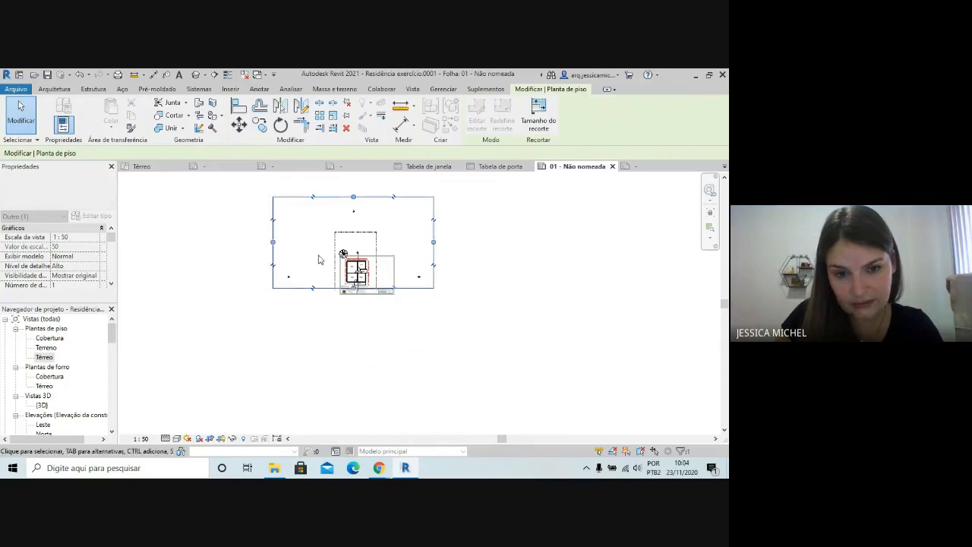
scroll(281, 237, "up", 2)
left_click_drag(164, 216, 270, 232)
scroll(338, 346, "down", 3)
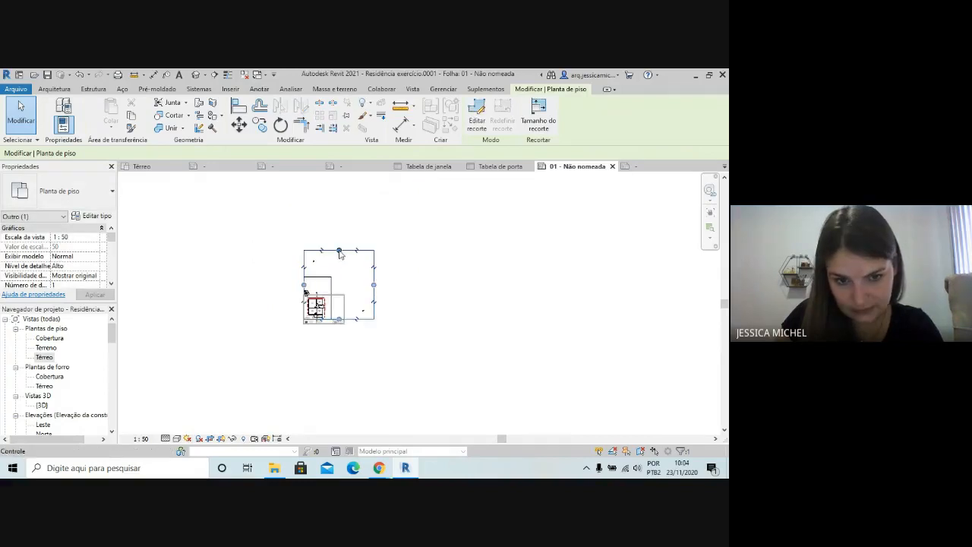
Bring the crop region's upper edge down to the sheet frame and its right edge in close to the house plan
left_click_drag(339, 252, 341, 294)
scroll(340, 304, "up", 5)
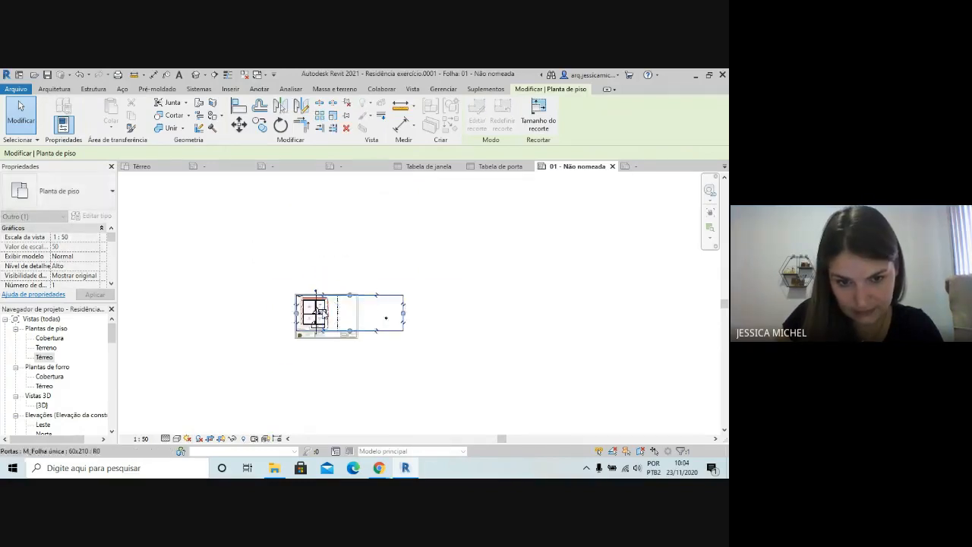
left_click_drag(472, 310, 289, 311)
scroll(471, 243, "down", 1)
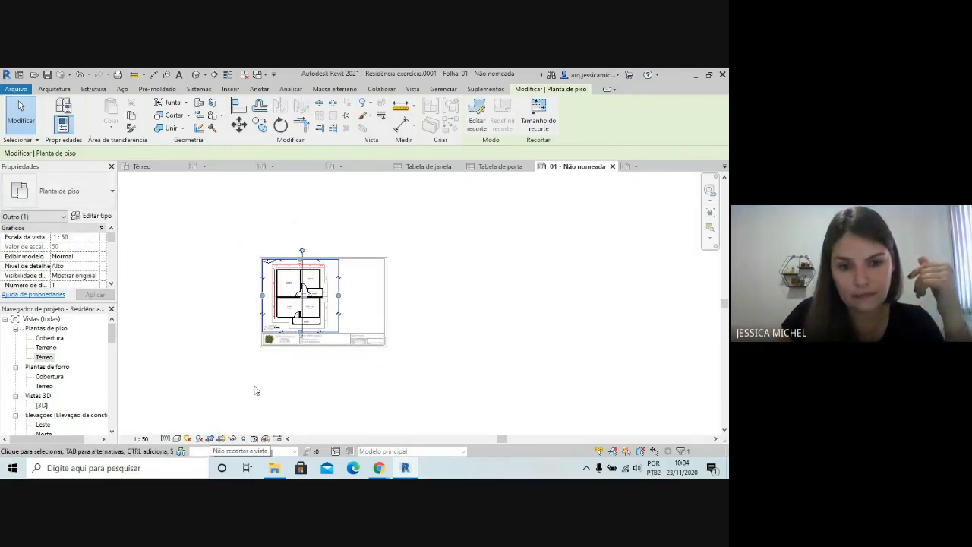
Hide the Térreo plan's crop region and deactivate the view to return to the sheet
left_click(302, 369)
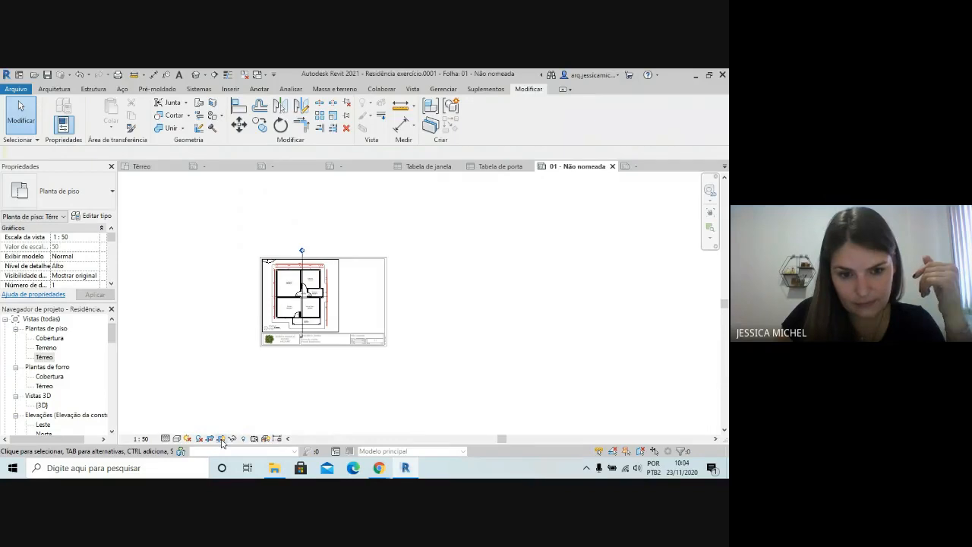
scroll(327, 353, "down", 2)
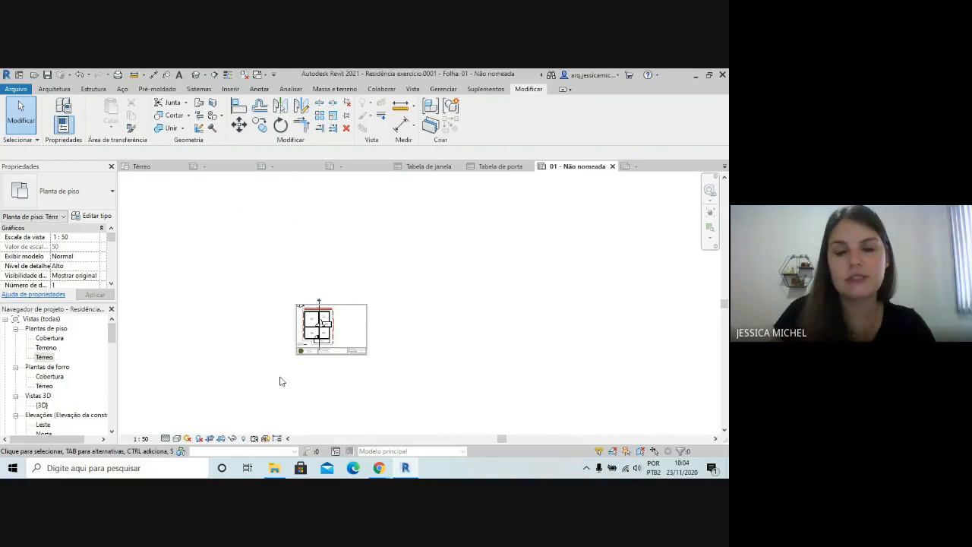
scroll(243, 405, "down", 1)
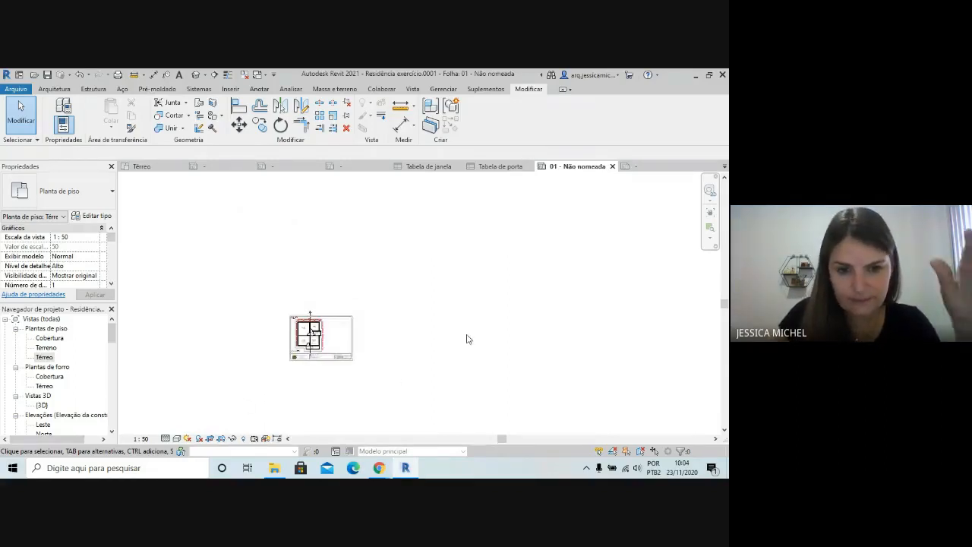
scroll(451, 235, "down", 1)
left_click(384, 312)
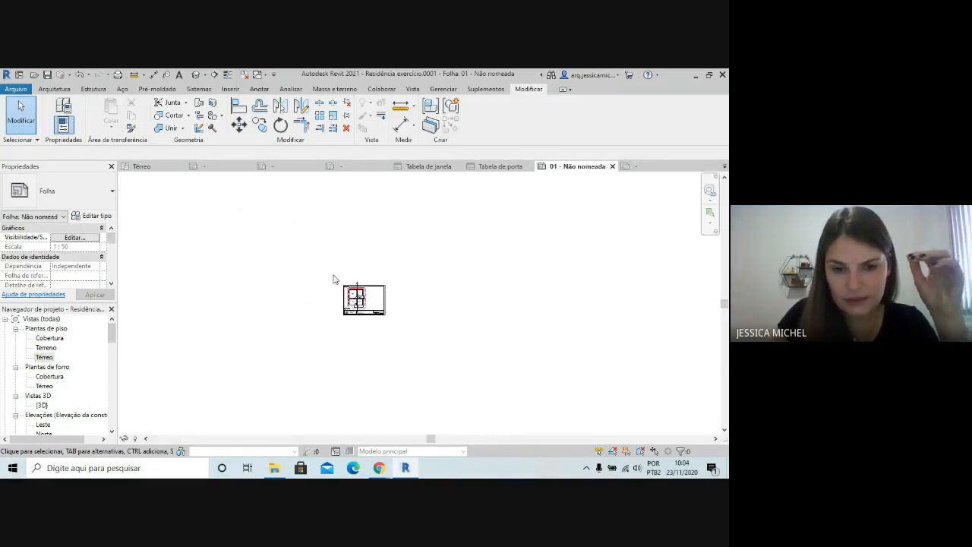
Activate the Térreo viewport again and shorten the section line's lower end to just above the title block
scroll(364, 311, "up", 5)
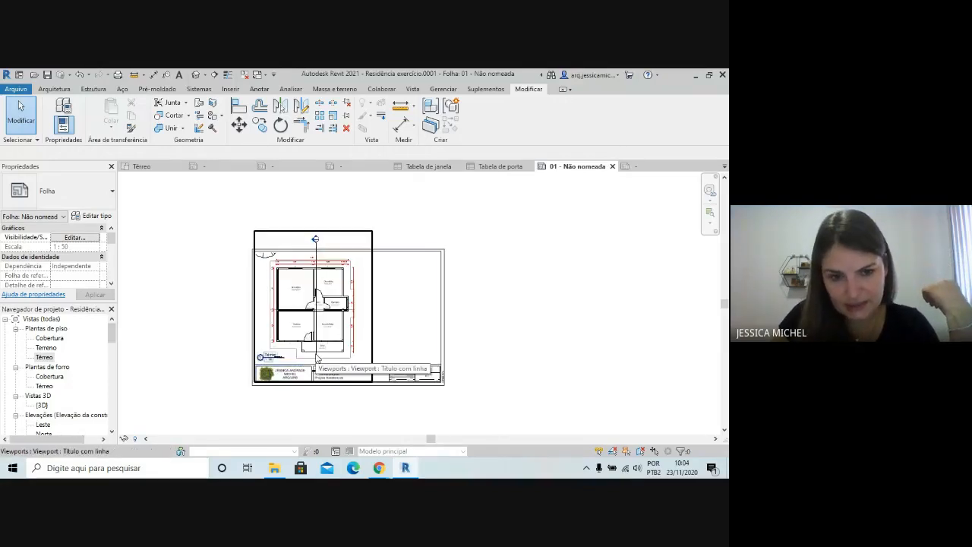
left_click(321, 350)
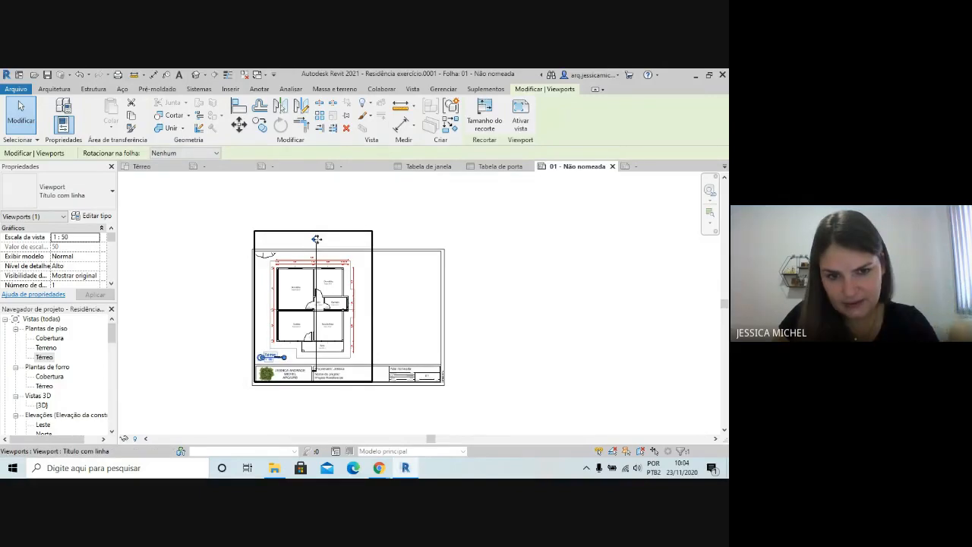
scroll(319, 224, "up", 2)
scroll(318, 220, "down", 2)
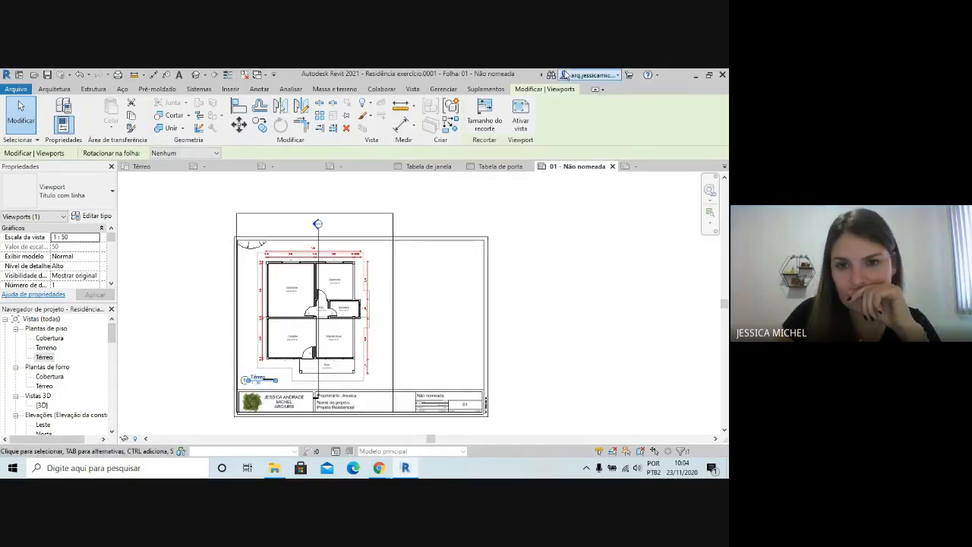
left_click(522, 114)
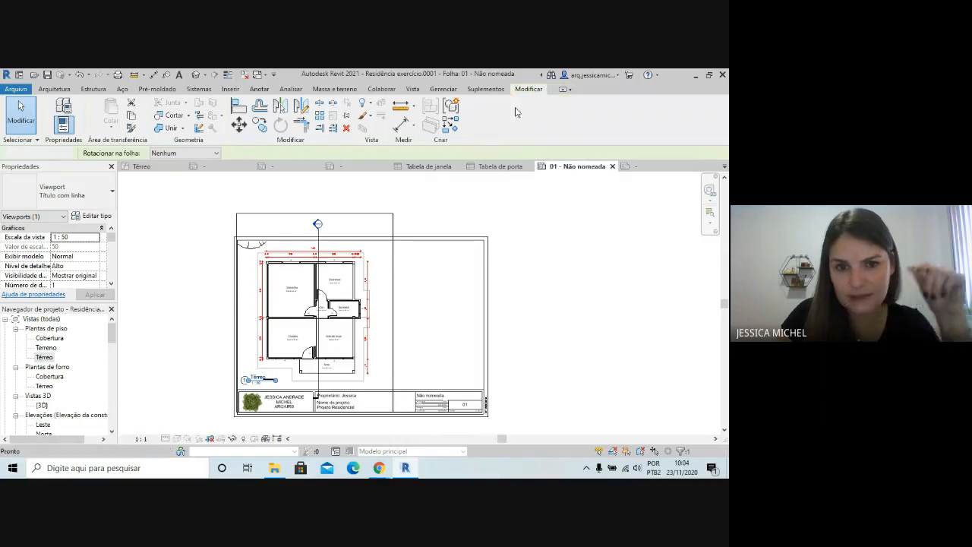
left_click(320, 240)
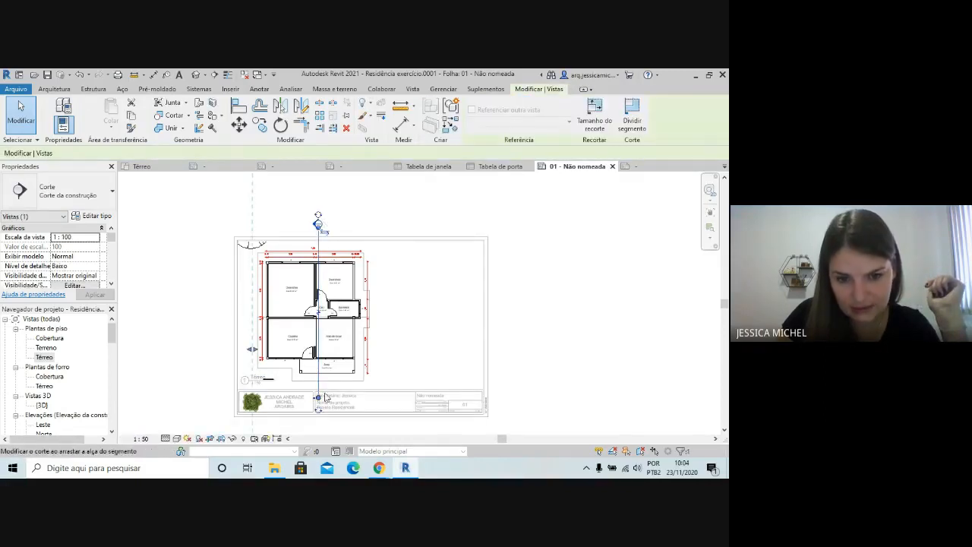
left_click_drag(317, 398, 318, 383)
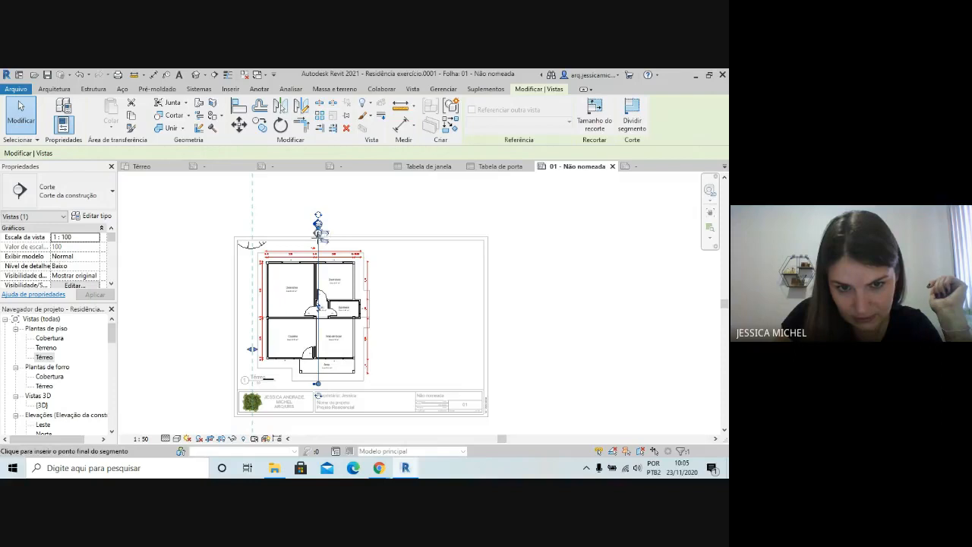
Lower the section line's head to inside the sheet frame, near the plan's upper overall dimension
left_click_drag(320, 228, 318, 247)
scroll(326, 239, "up", 5)
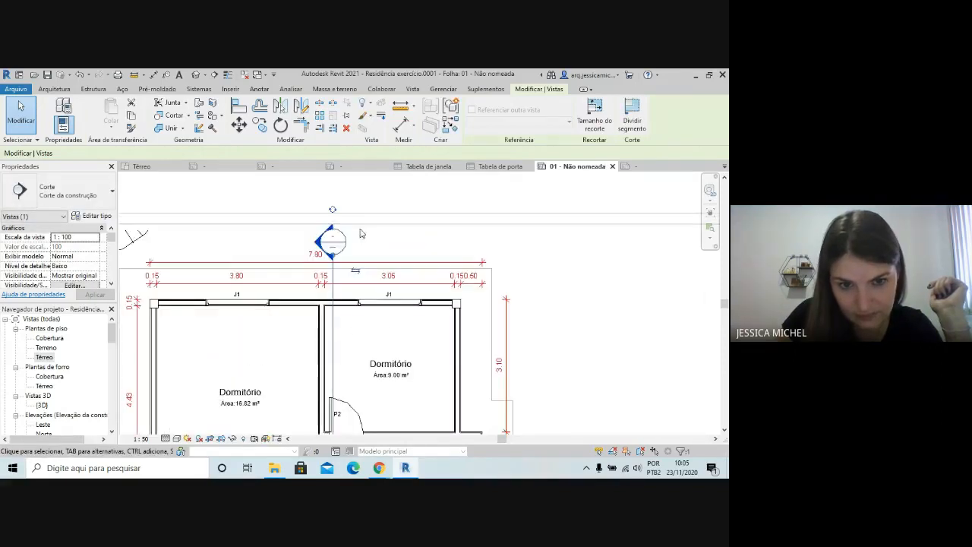
scroll(362, 208, "down", 4)
scroll(372, 243, "up", 2)
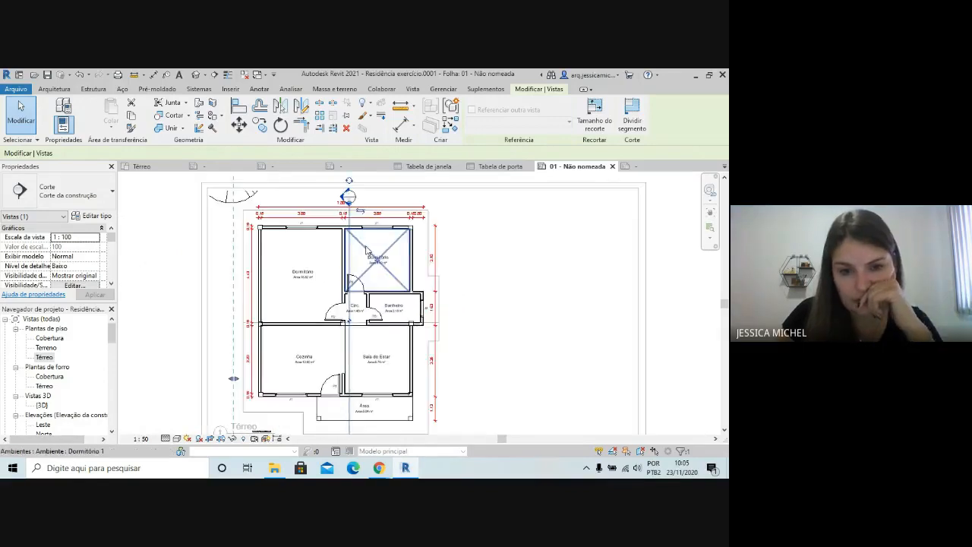
Deactivate the Térreo view to return to the sheet
scroll(385, 240, "down", 2)
scroll(463, 268, "down", 1)
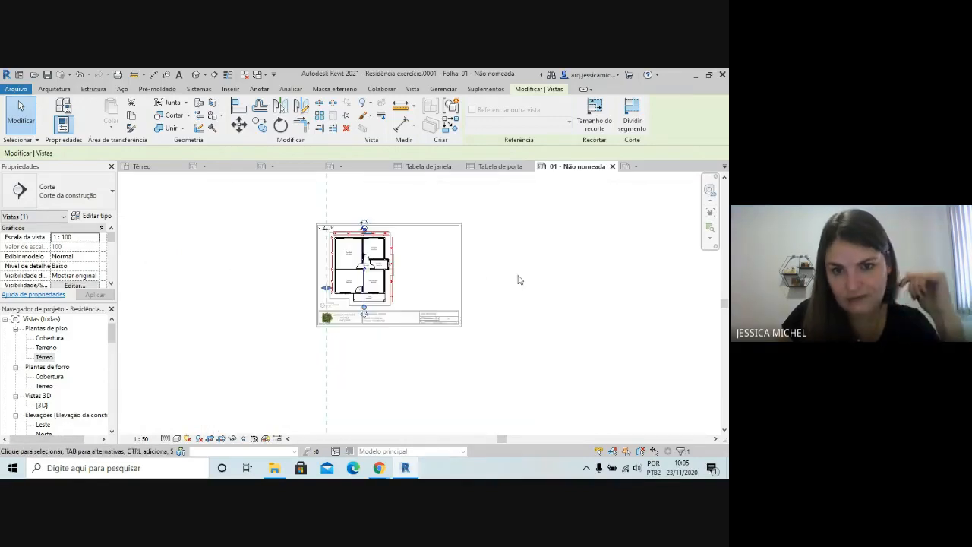
double_click(508, 271)
Activate the Térreo viewport, move the section line's head slightly higher above the upper overall dimension, and deactivate the view
left_click(406, 249)
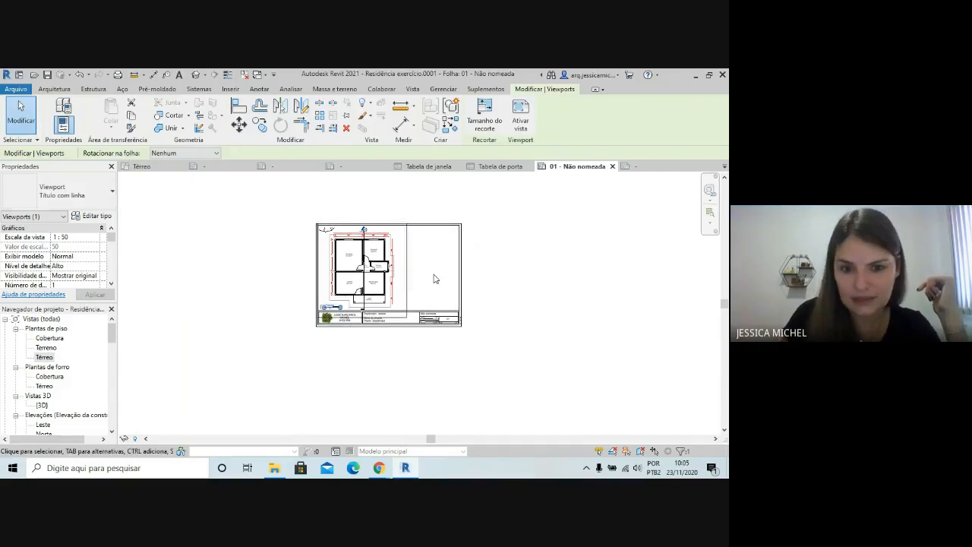
scroll(380, 243, "up", 3)
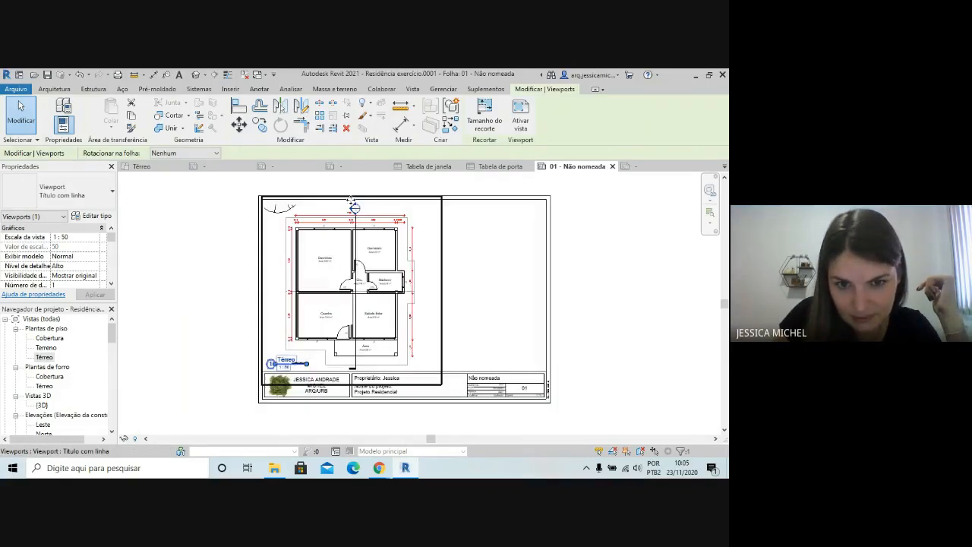
left_click(520, 120)
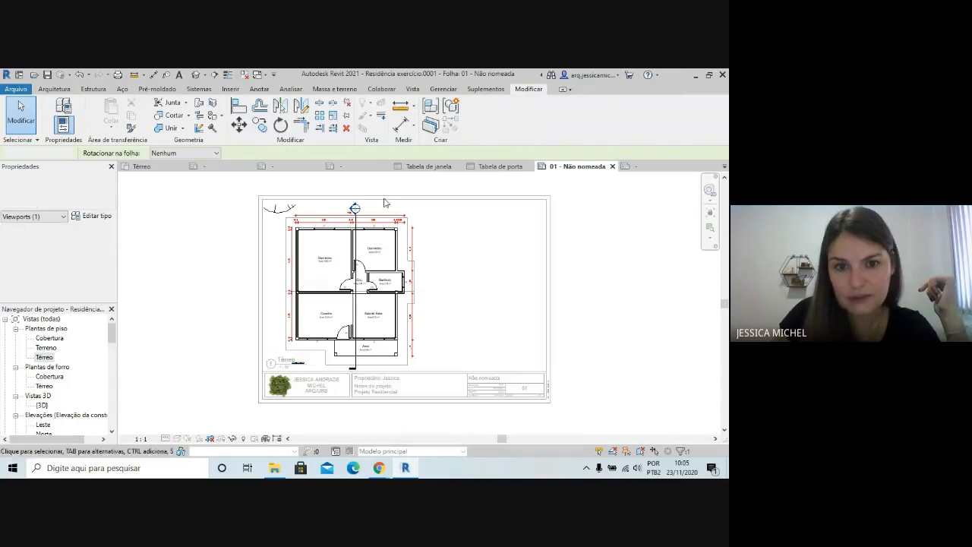
scroll(356, 211, "up", 2)
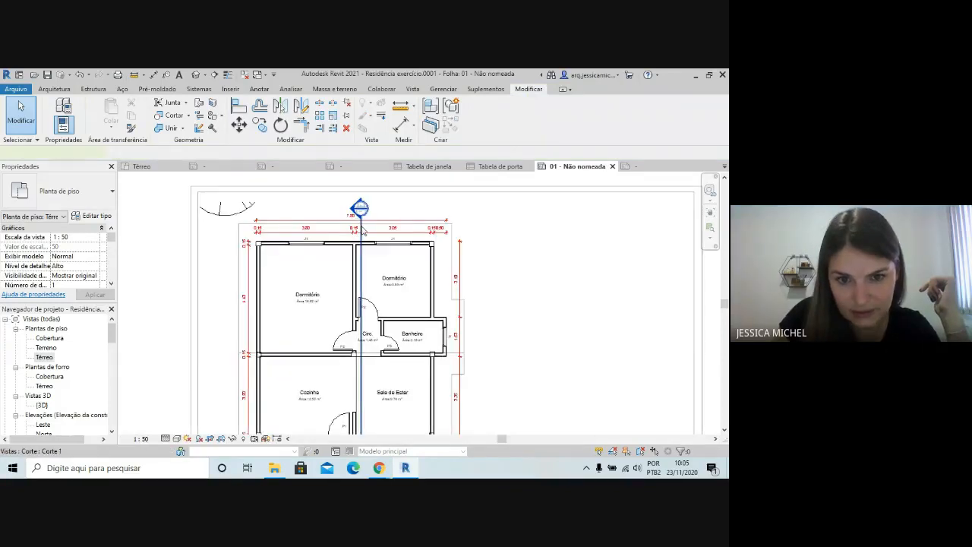
left_click(362, 215)
left_click_drag(361, 217, 362, 213)
scroll(357, 210, "down", 2)
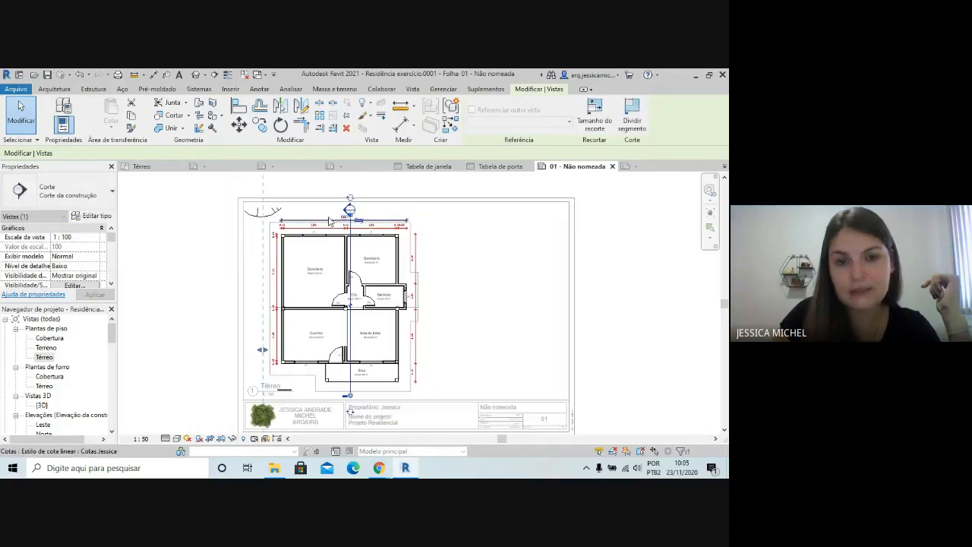
double_click(627, 201)
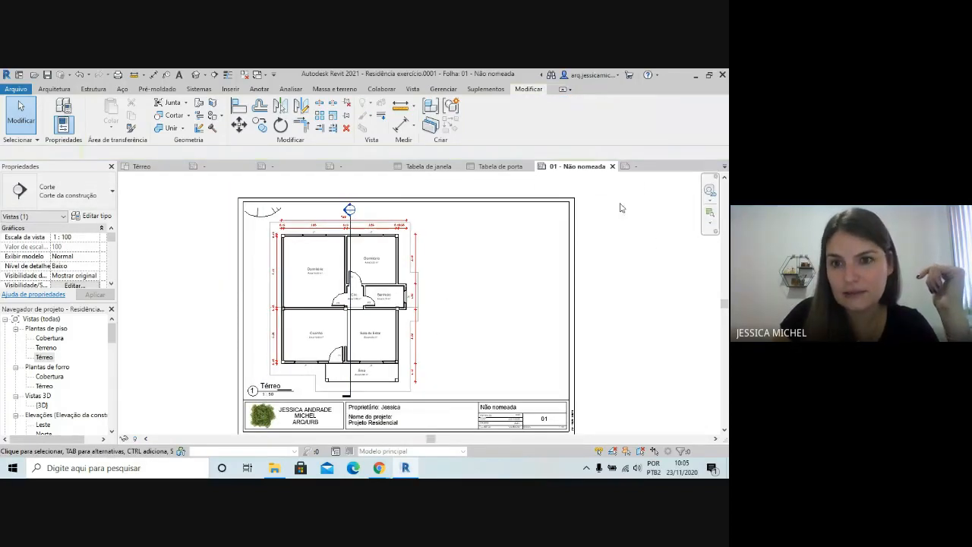
left_click(445, 247)
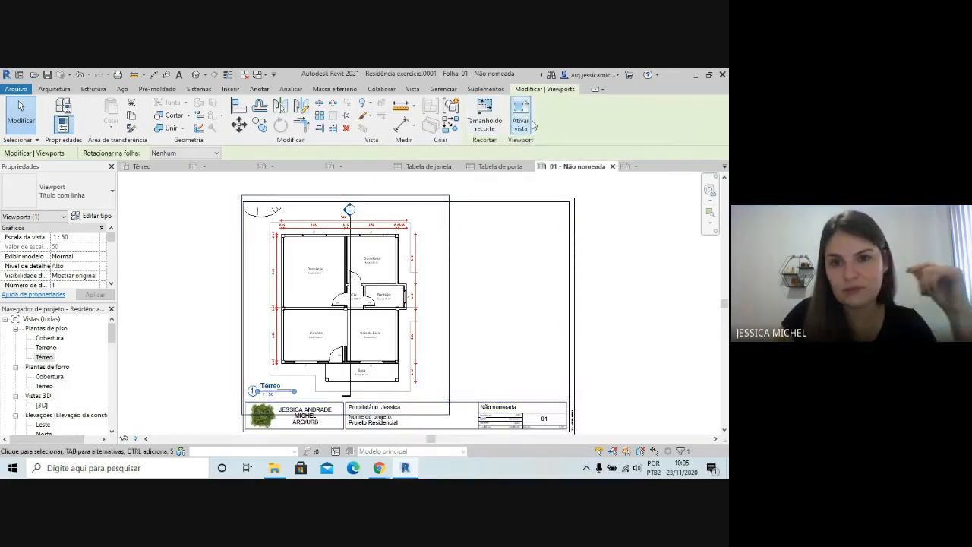
left_click(612, 276)
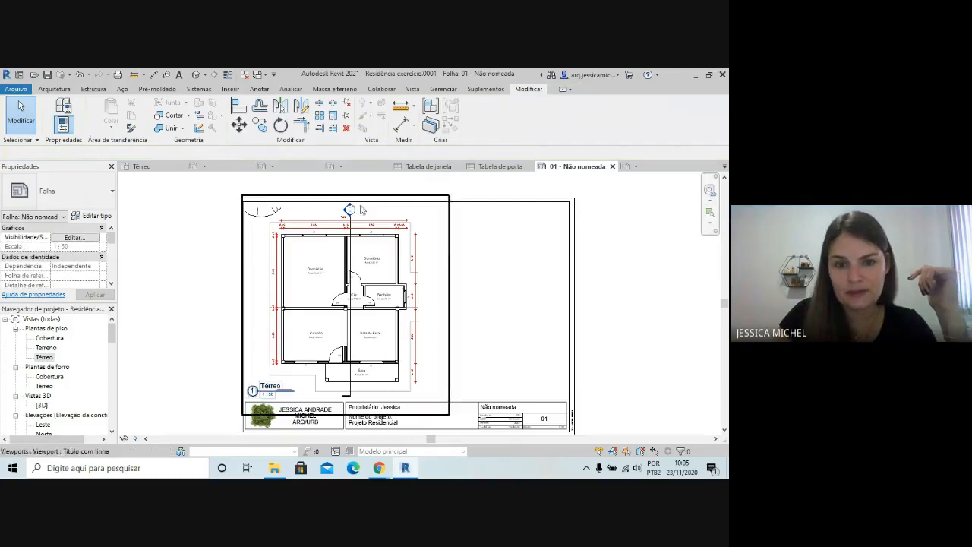
scroll(507, 385, "down", 3)
scroll(278, 349, "up", 1)
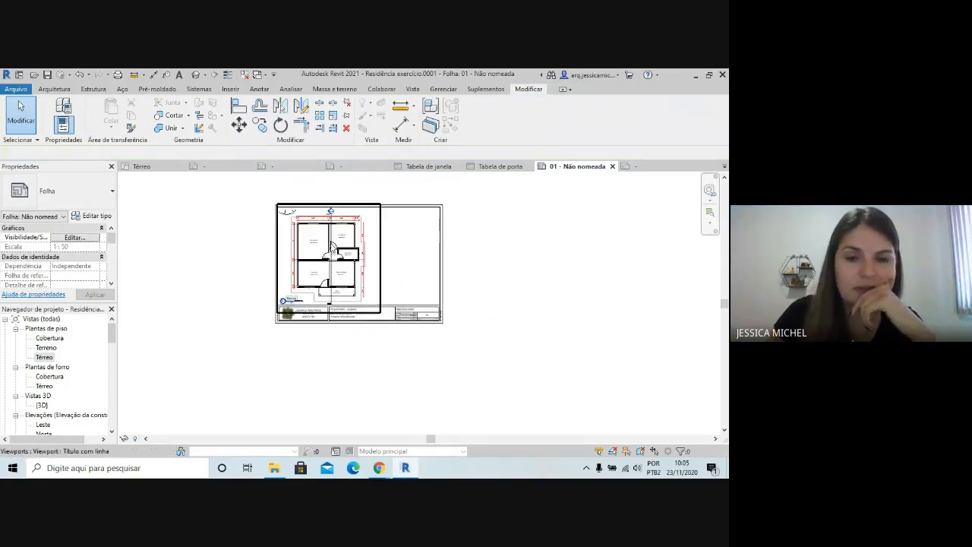
scroll(350, 181, "up", 2)
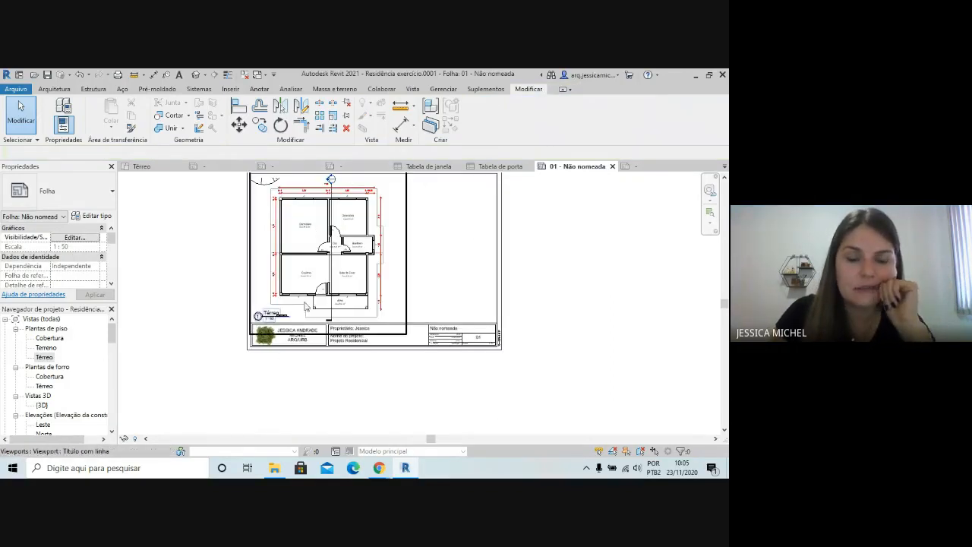
scroll(308, 302, "up", 1)
scroll(341, 347, "up", 1)
scroll(265, 361, "down", 2)
scroll(276, 357, "down", 1)
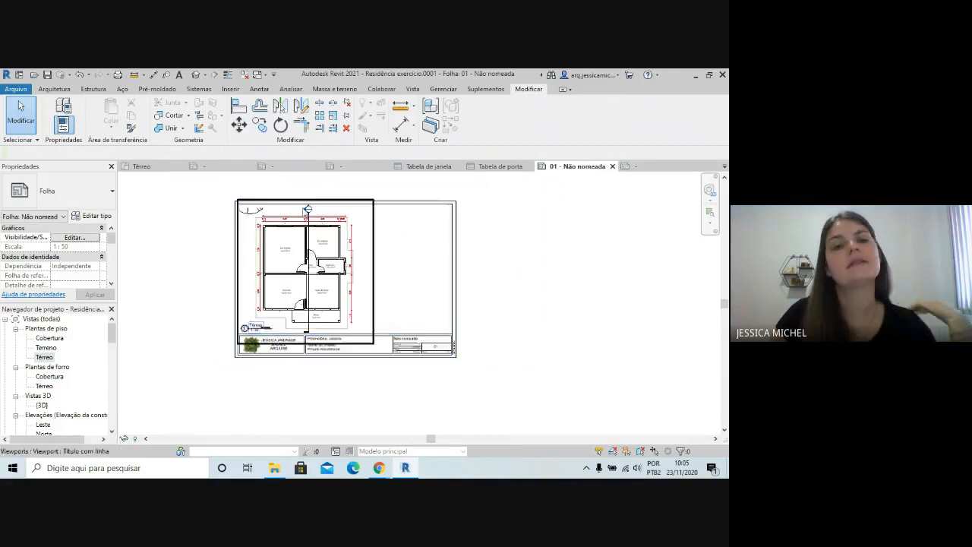
scroll(305, 224, "up", 3)
scroll(379, 214, "up", 1)
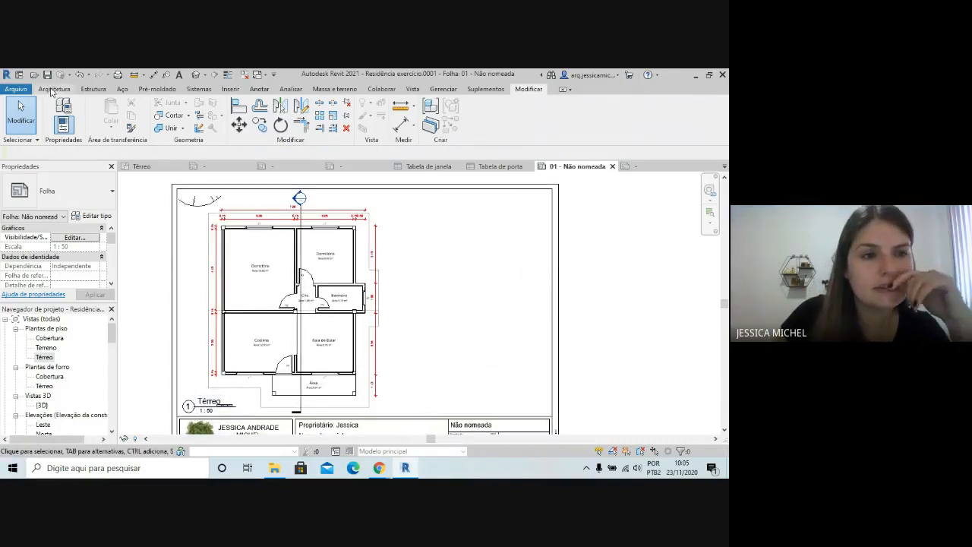
left_click(53, 89)
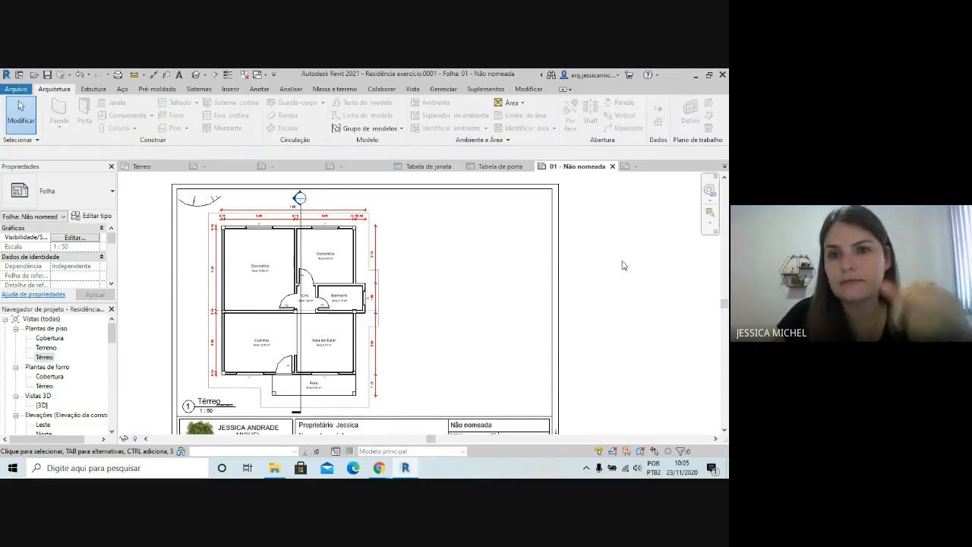
left_click(525, 91)
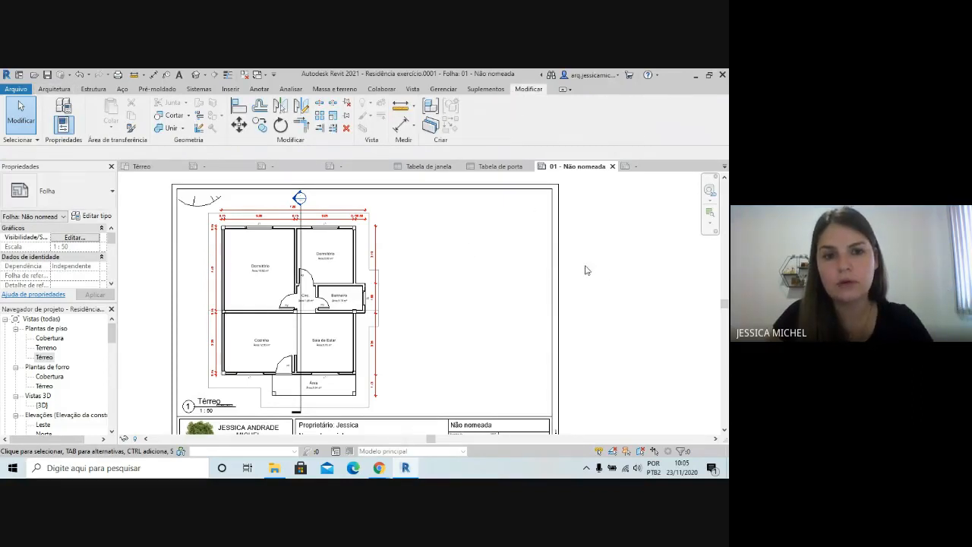
scroll(595, 261, "down", 2)
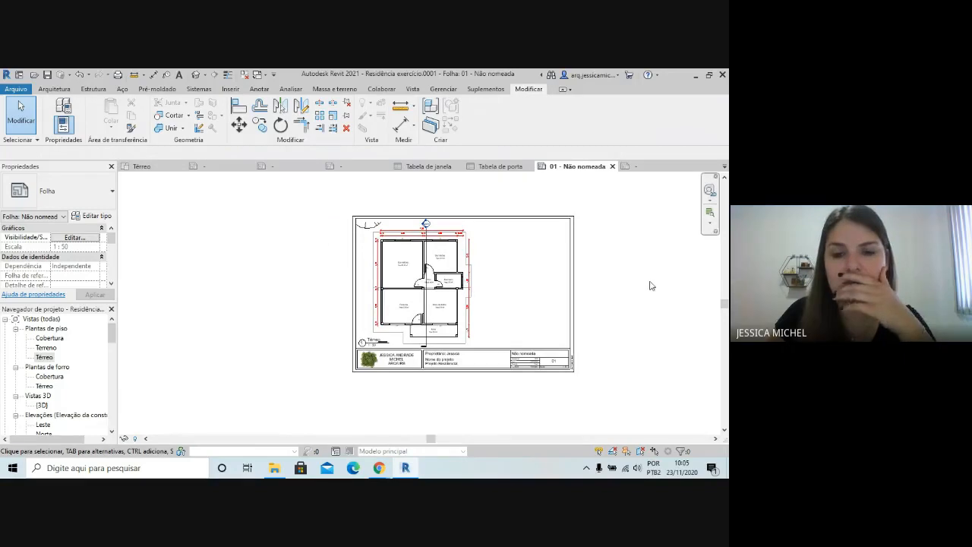
middle_click_drag(651, 278, 477, 299)
scroll(609, 235, "down", 2)
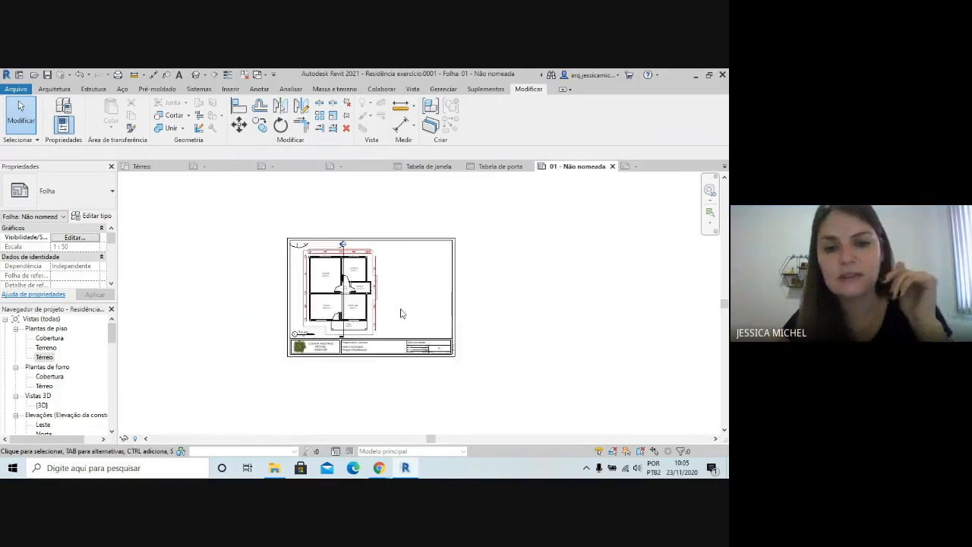
scroll(400, 311, "up", 3)
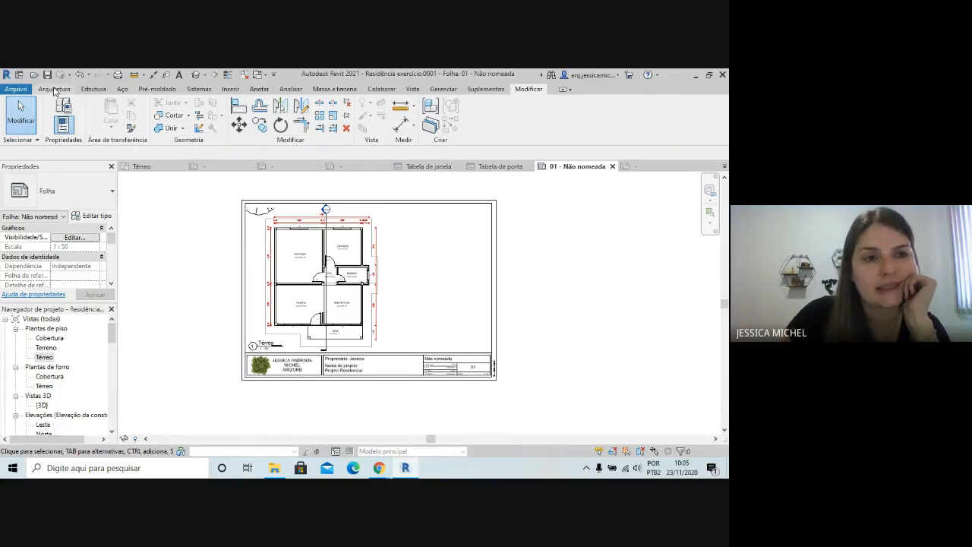
left_click(54, 89)
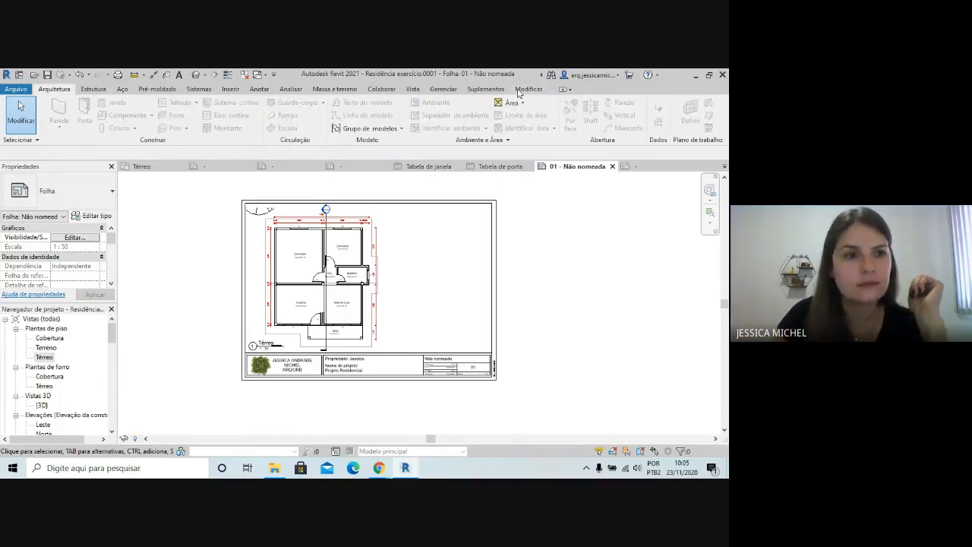
Dismiss the project save reminder without saving or changing the reminder intervals
left_click(22, 123)
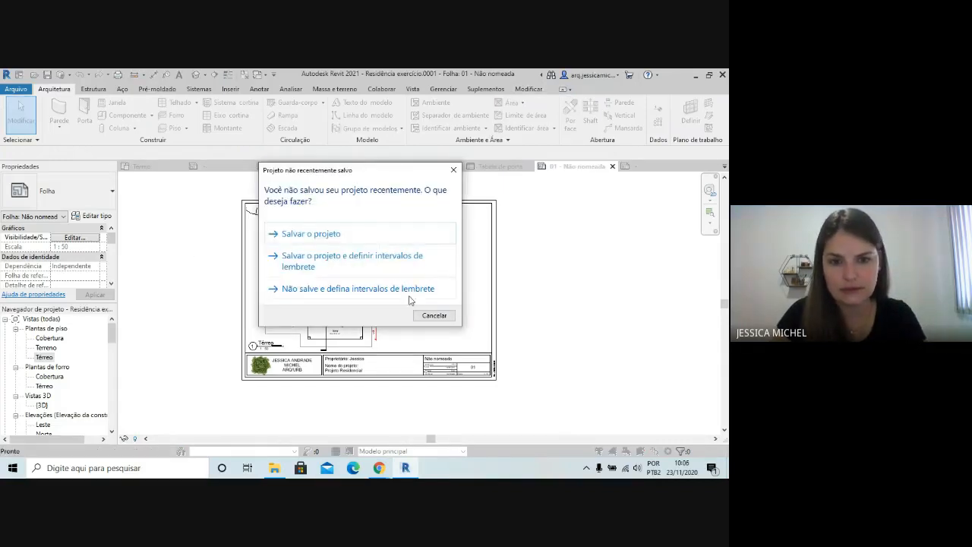
left_click(445, 319)
scroll(463, 282, "down", 2)
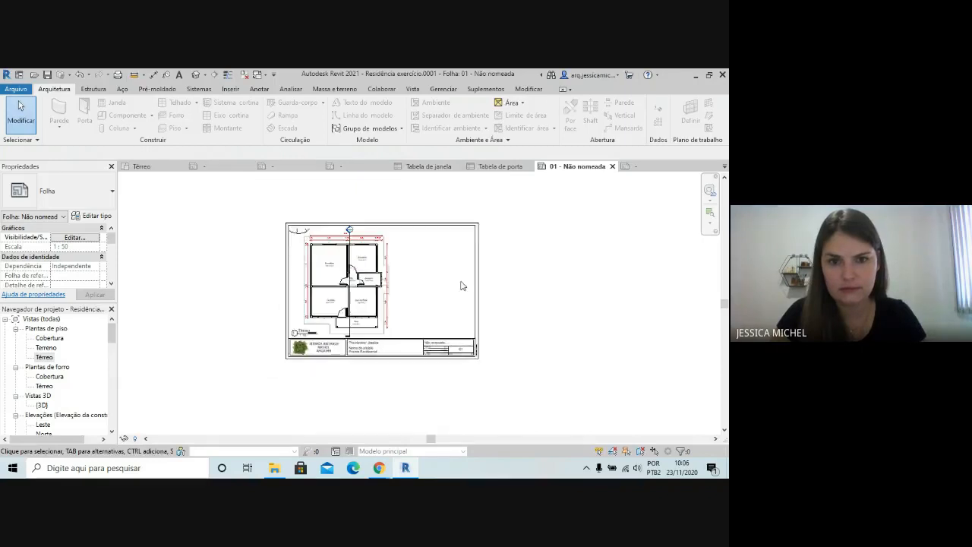
scroll(281, 293, "down", 2)
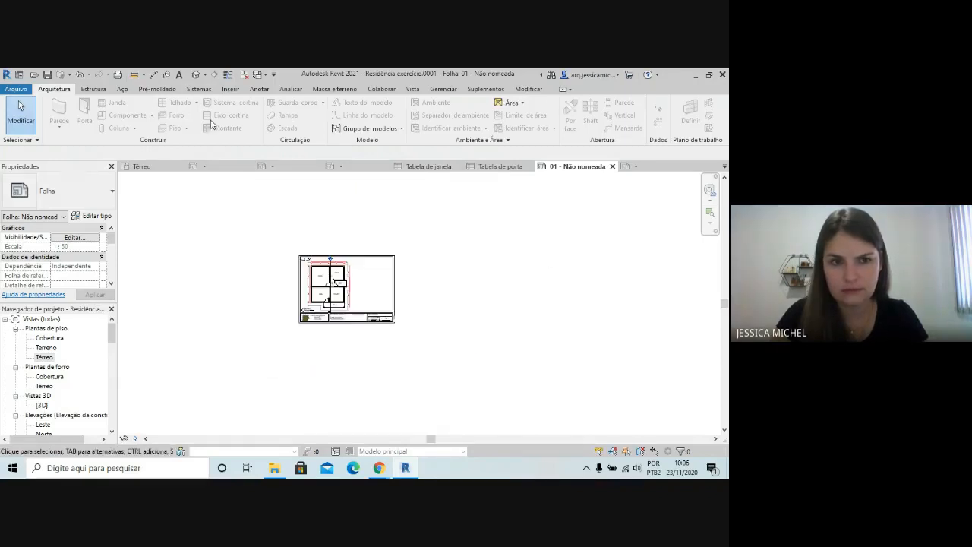
left_click(483, 89)
left_click(518, 89)
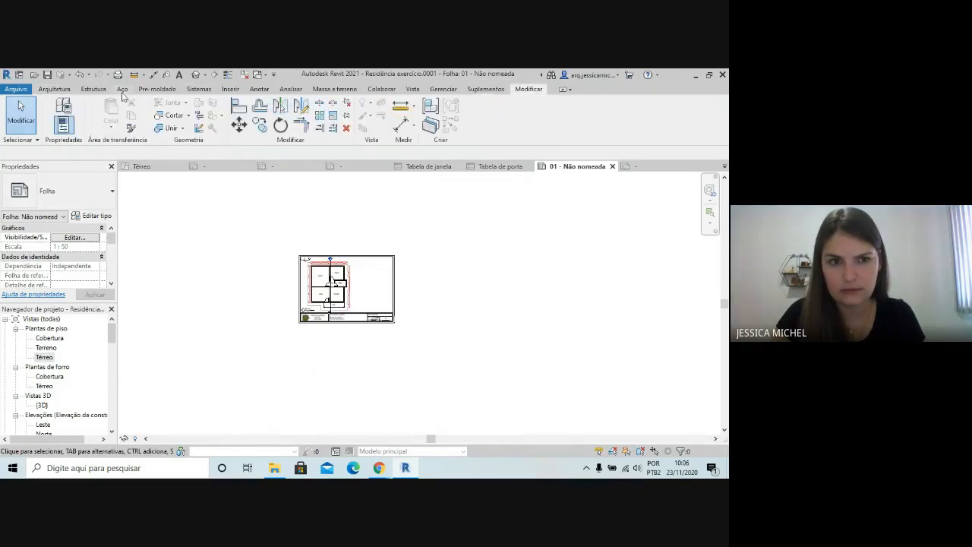
left_click(94, 89)
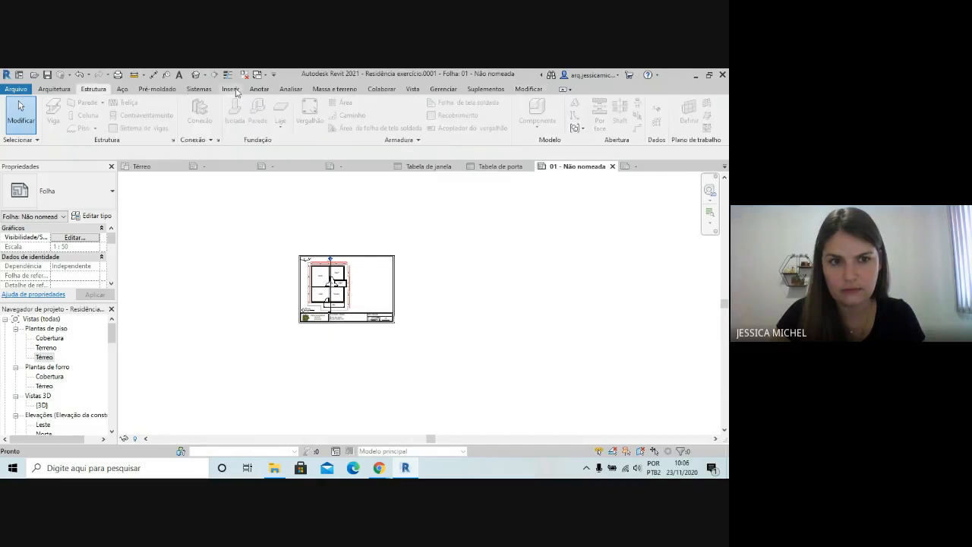
left_click(55, 88)
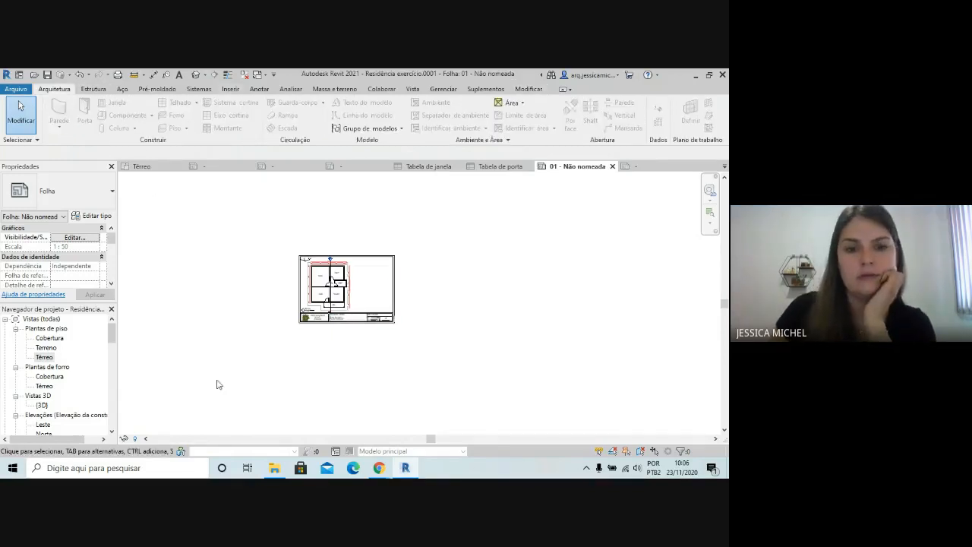
scroll(220, 385, "down", 2)
scroll(295, 385, "up", 1)
scroll(234, 321, "up", 1)
scroll(271, 315, "up", 4)
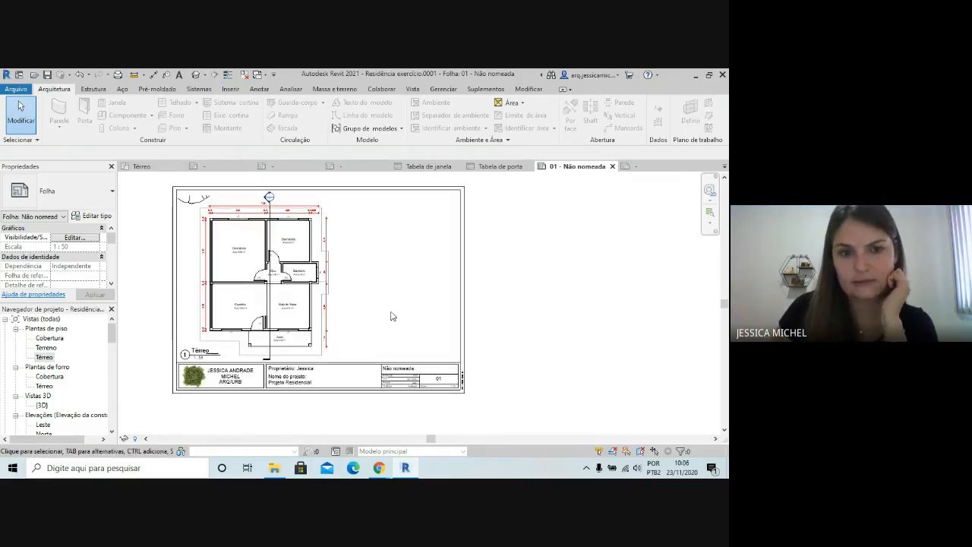
scroll(391, 316, "down", 1)
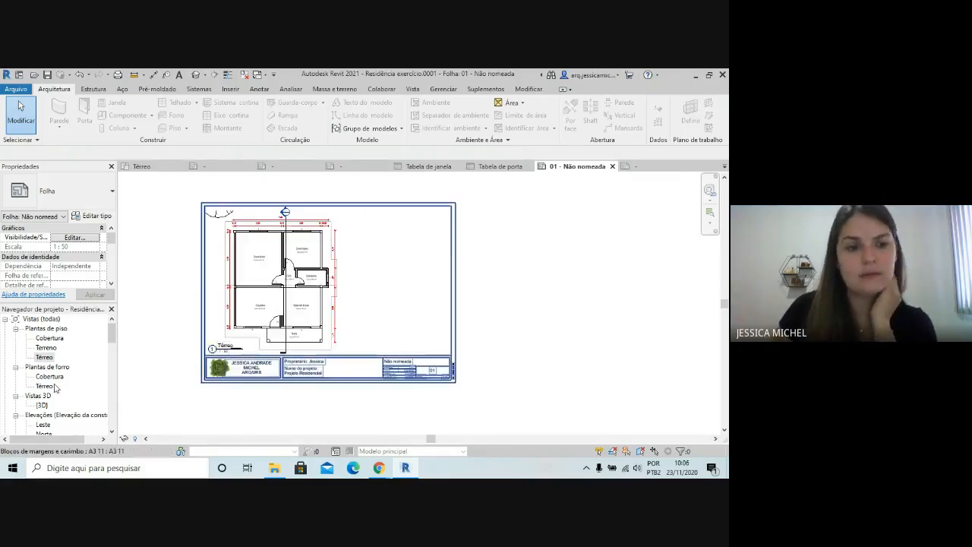
Open the Térreo floor plan view and show its crop region
double_click(44, 357)
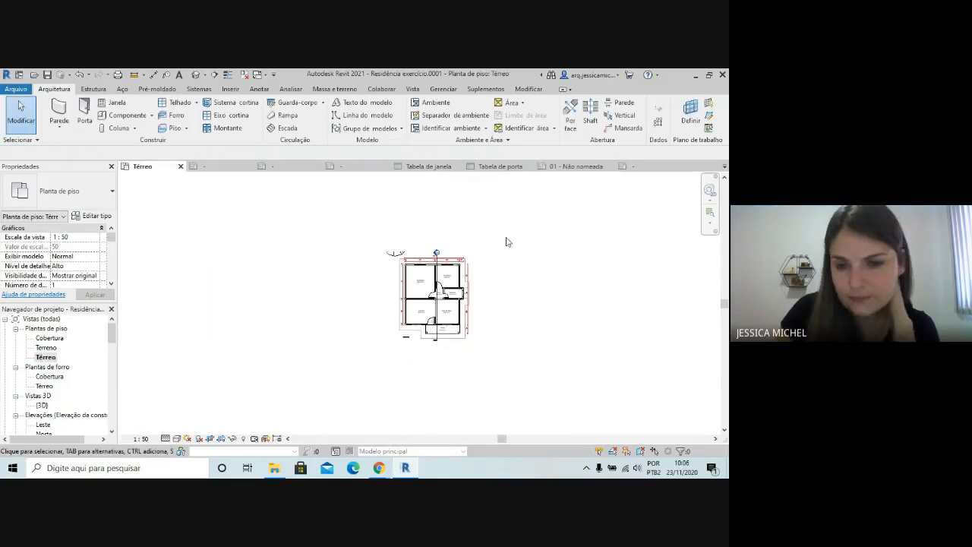
scroll(523, 283, "up", 1)
left_click(47, 358)
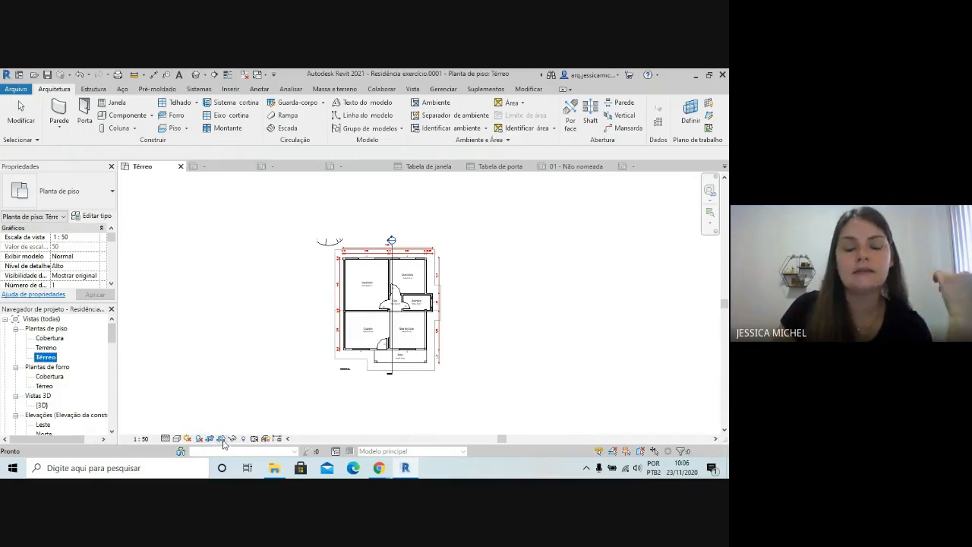
key("Escape")
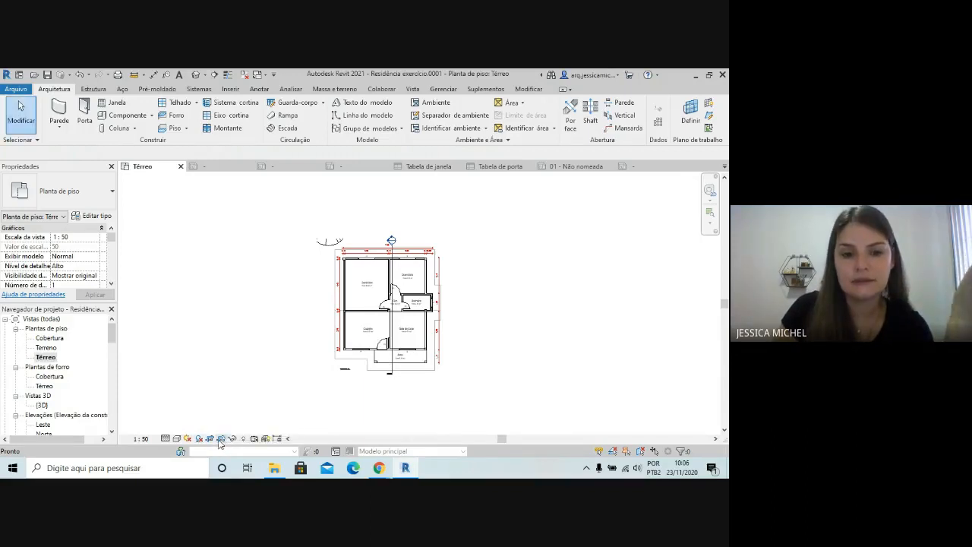
left_click(221, 440)
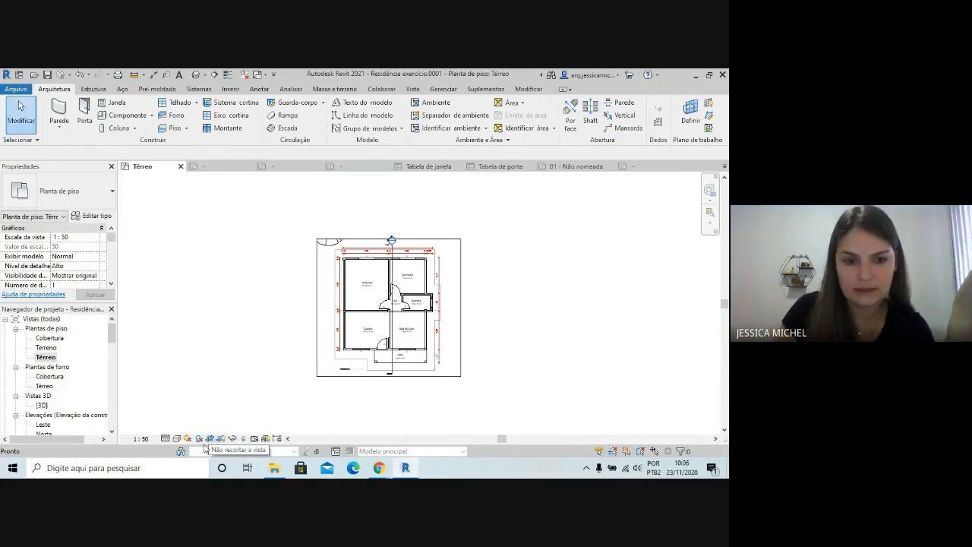
Turn off view cropping for the Térreo floor plan
left_click(211, 439)
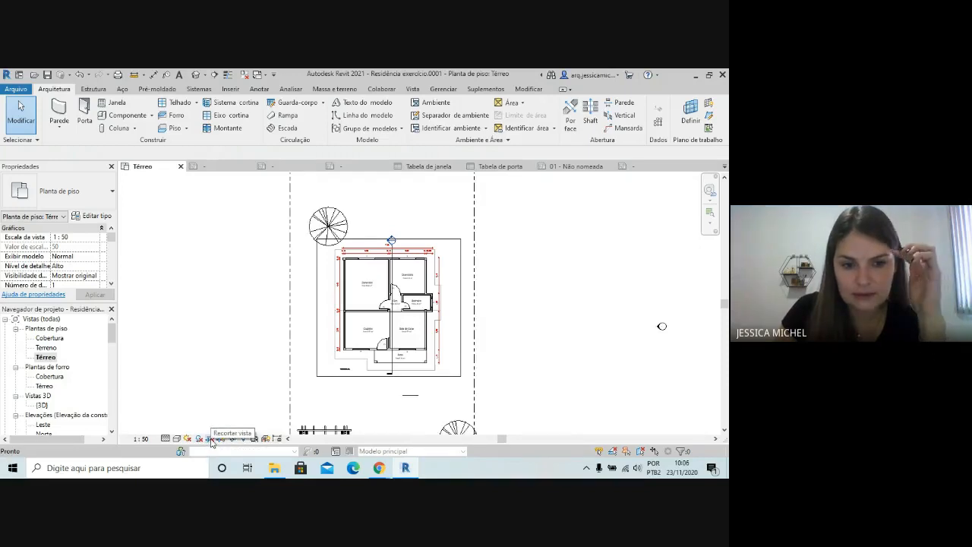
left_click(211, 439)
left_click(211, 440)
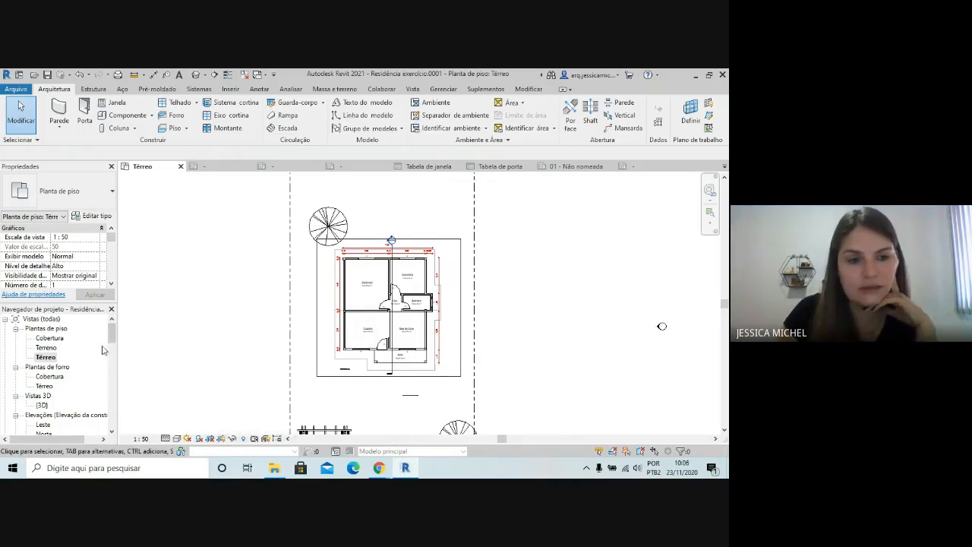
Reopen sheet 01 - Não nomeada and check how the uncropped Térreo plan sits on it
left_click_drag(110, 342, 123, 372)
double_click(61, 404)
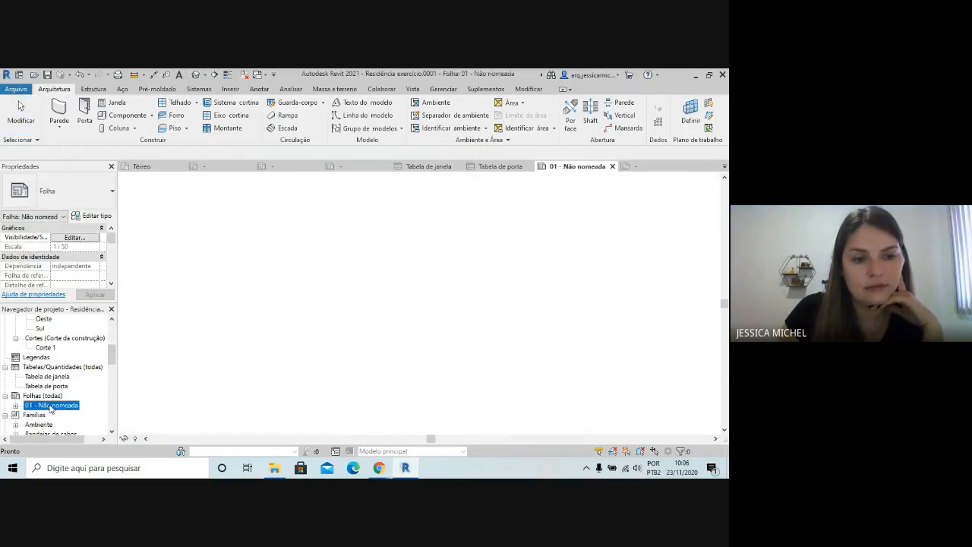
scroll(325, 305, "down", 1)
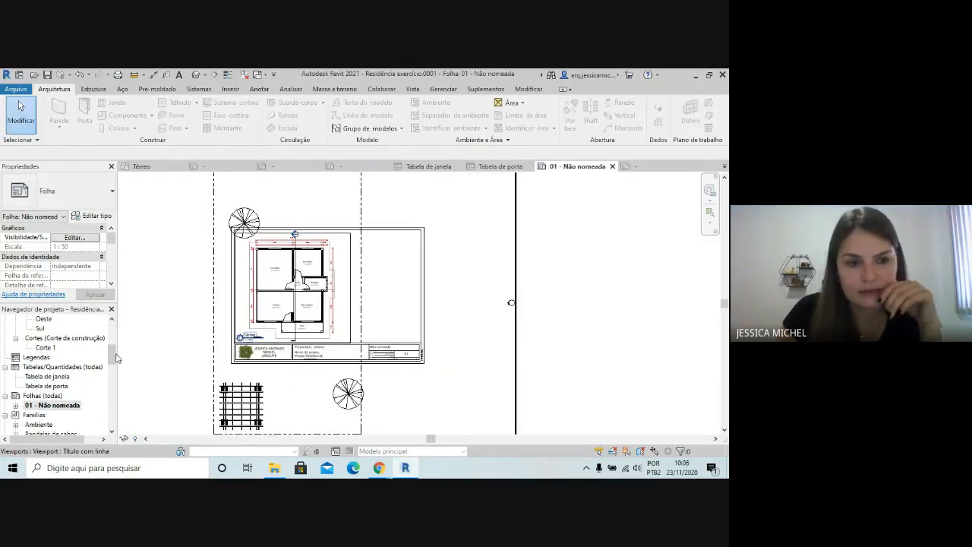
Reopen the Térreo floor plan view, compare it cropped and uncropped, and leave view cropping turned on
left_click_drag(114, 354, 114, 332)
double_click(44, 357)
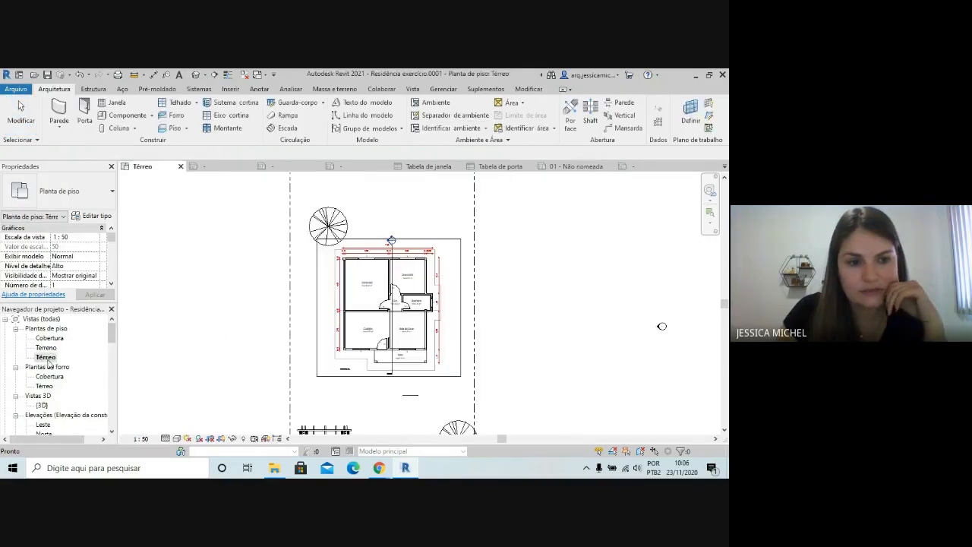
left_click(210, 439)
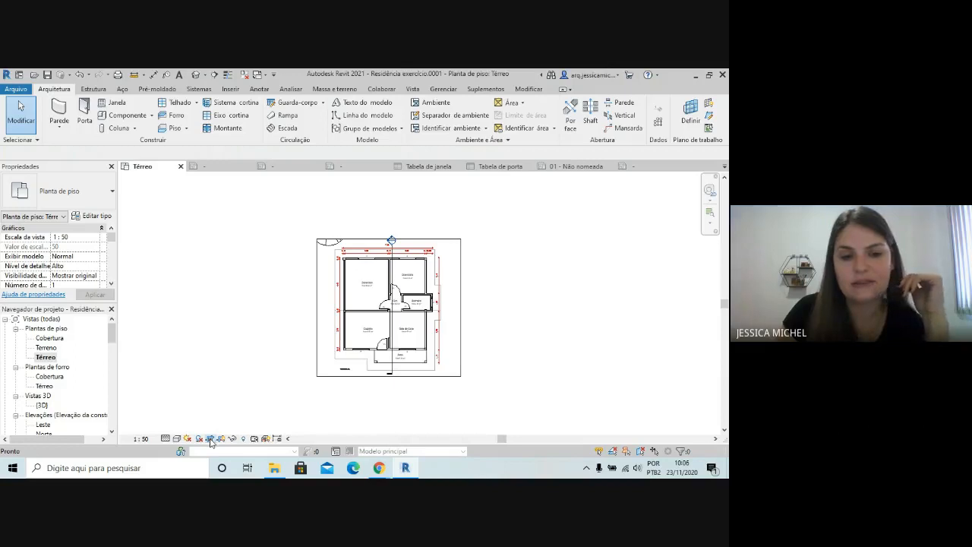
left_click(211, 438)
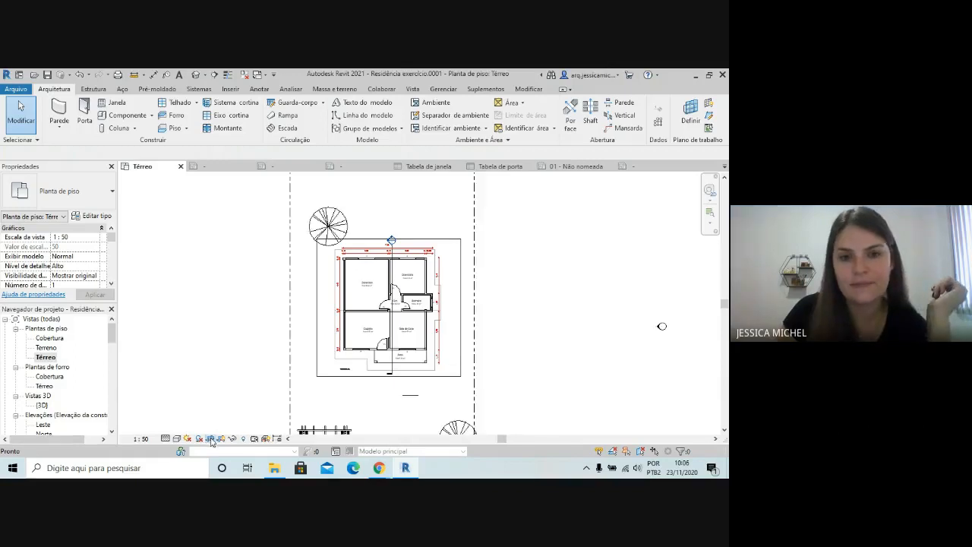
scroll(303, 294, "down", 3)
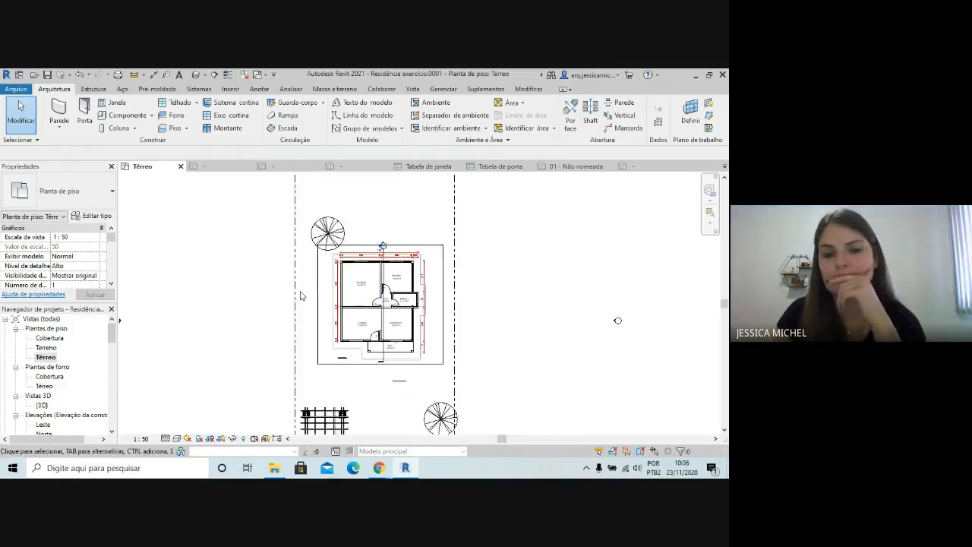
scroll(406, 305, "up", 3)
scroll(409, 225, "up", 2)
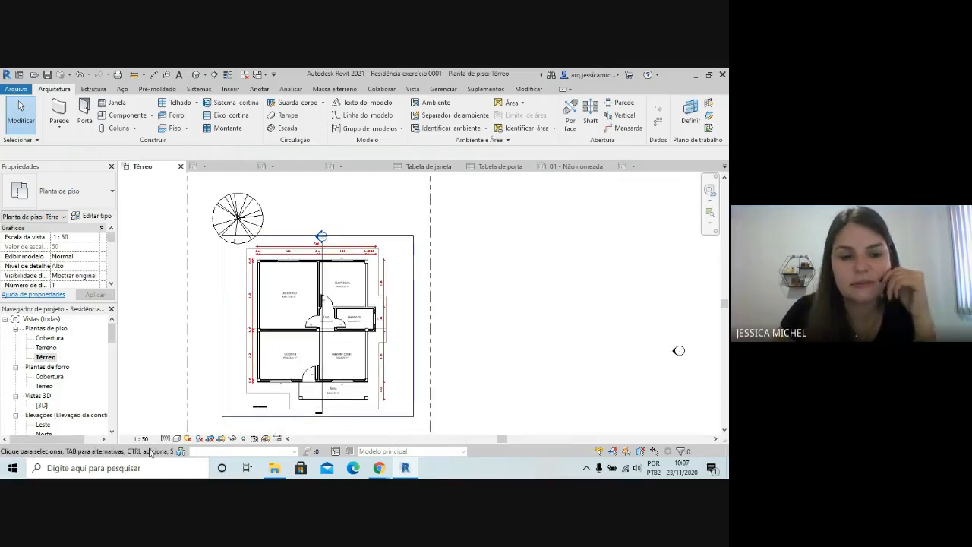
left_click(212, 440)
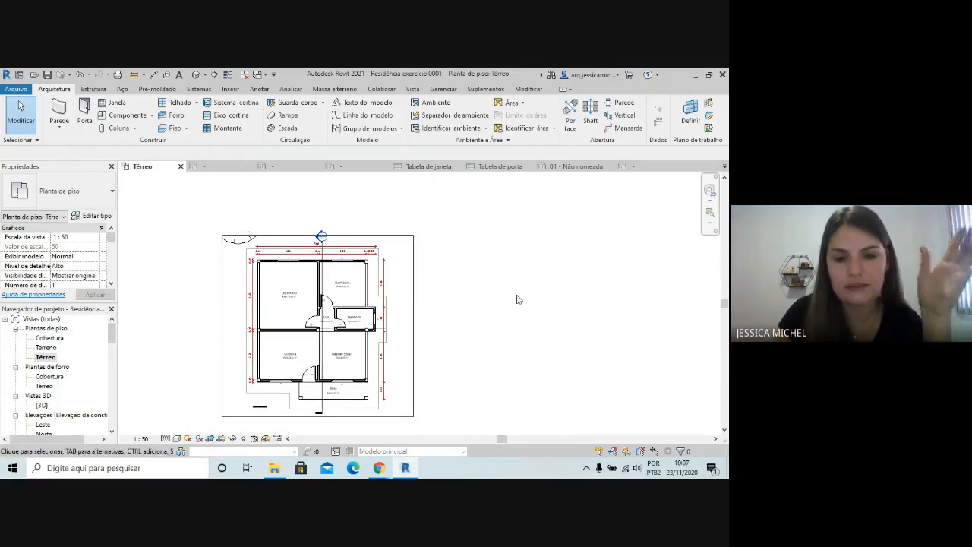
Start placing a component in the Térreo plan and browse to the Biblioteca Revit folder to load a family
scroll(520, 300, "down", 2)
scroll(434, 268, "up", 2)
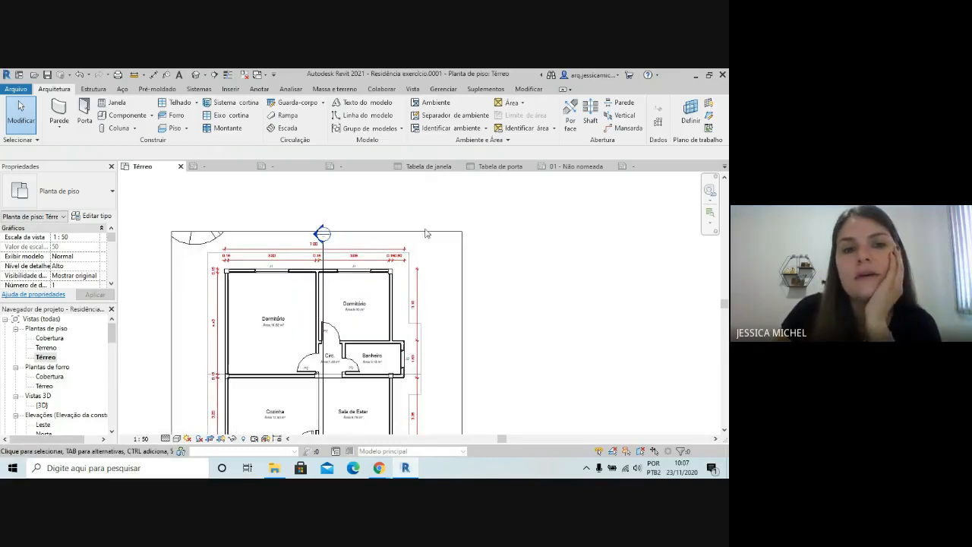
left_click(152, 115)
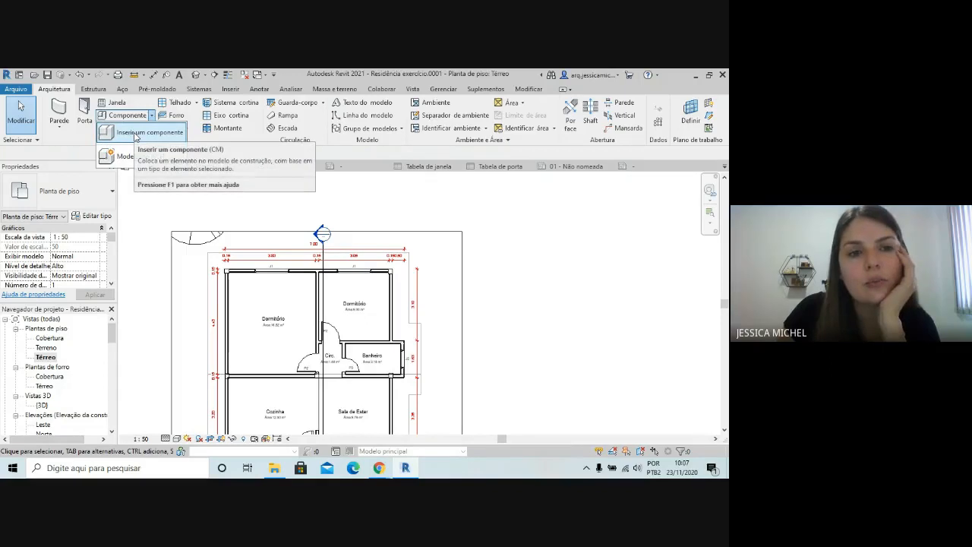
left_click(137, 133)
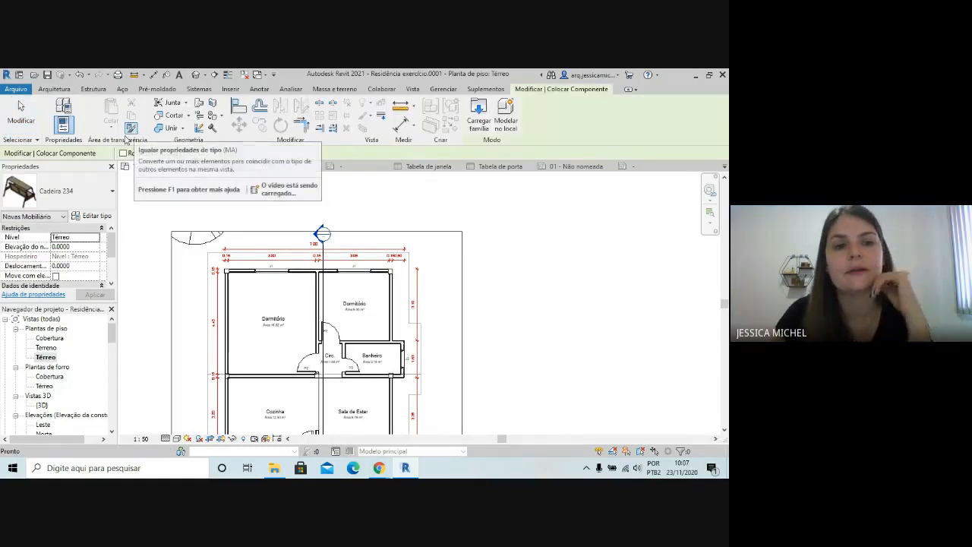
left_click(485, 119)
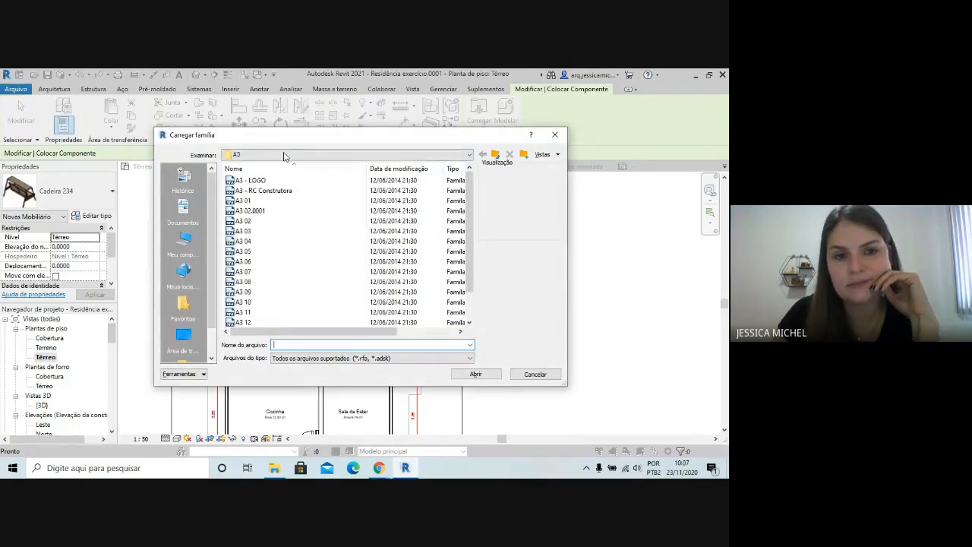
left_click(287, 155)
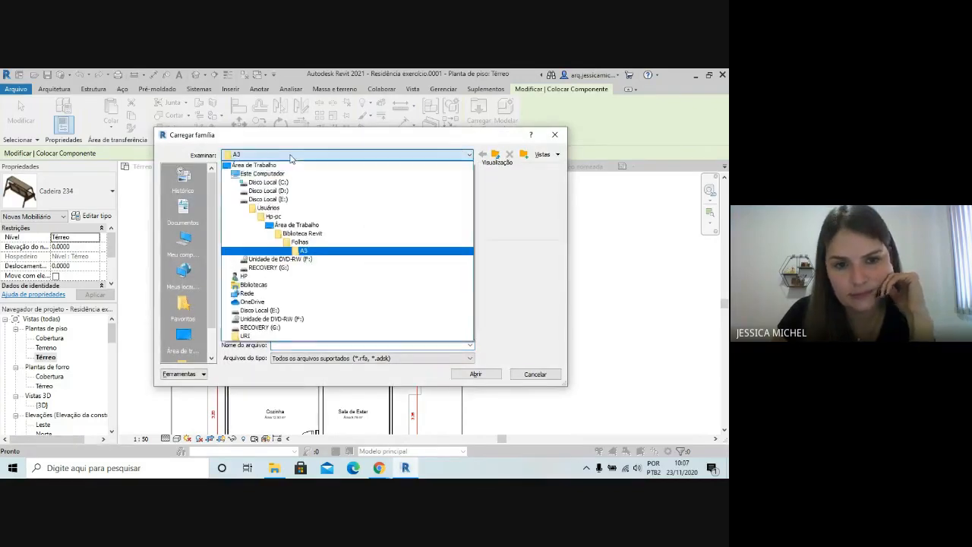
left_click(343, 233)
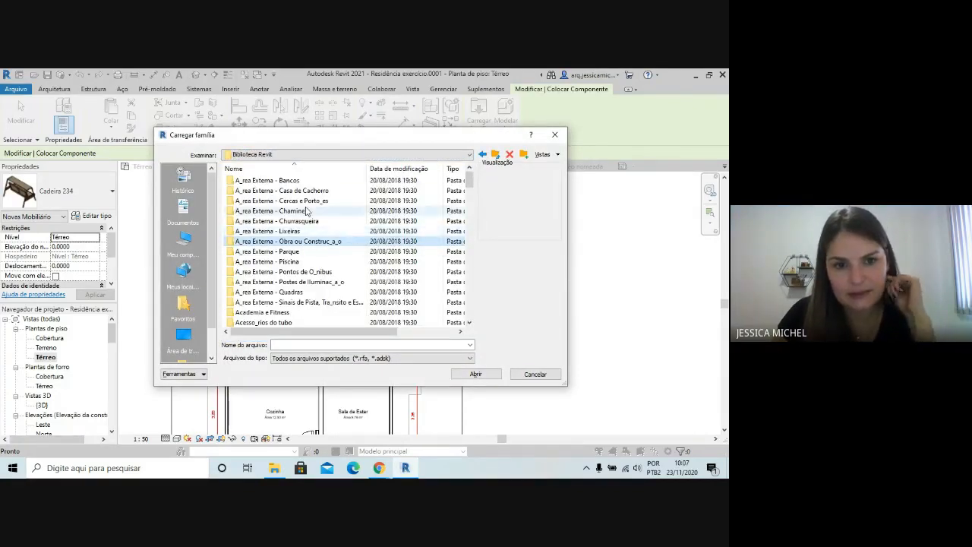
Look through the Biblioteca Revit subfolders for one containing annotation symbols
scroll(319, 227, "down", 7)
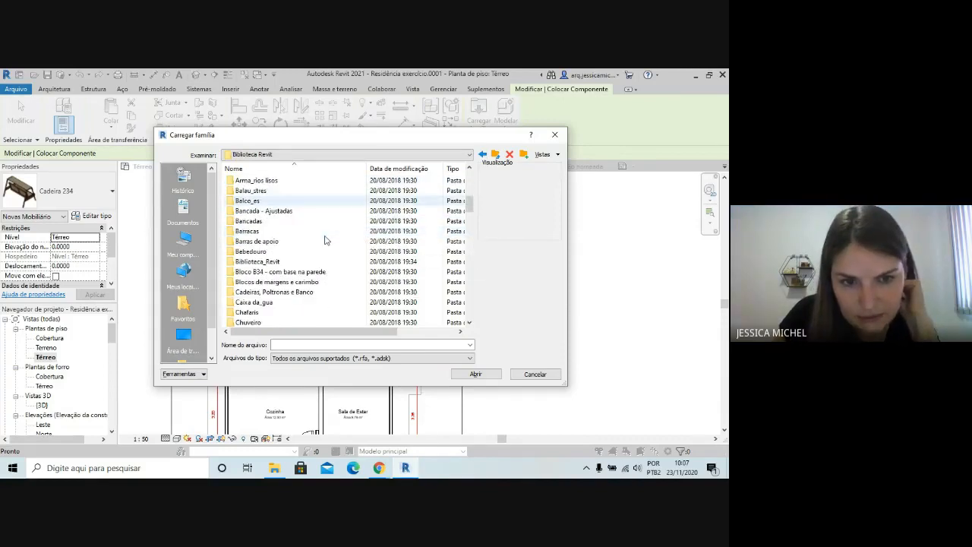
scroll(324, 243, "down", 9)
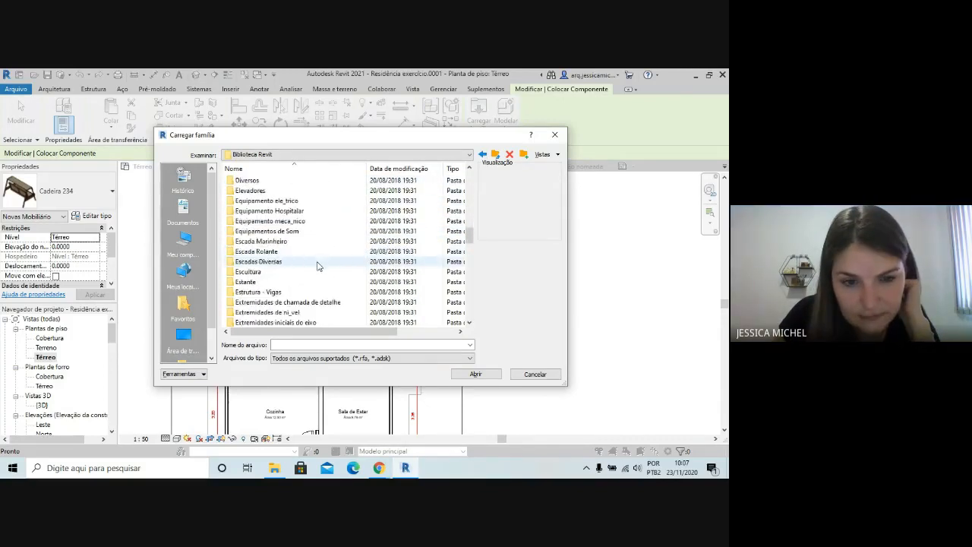
scroll(317, 266, "down", 10)
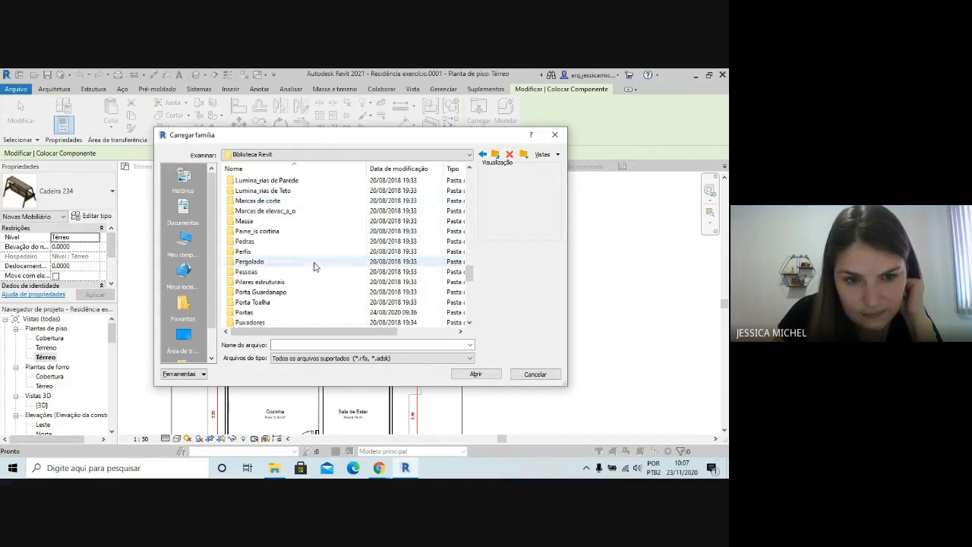
scroll(315, 267, "down", 3)
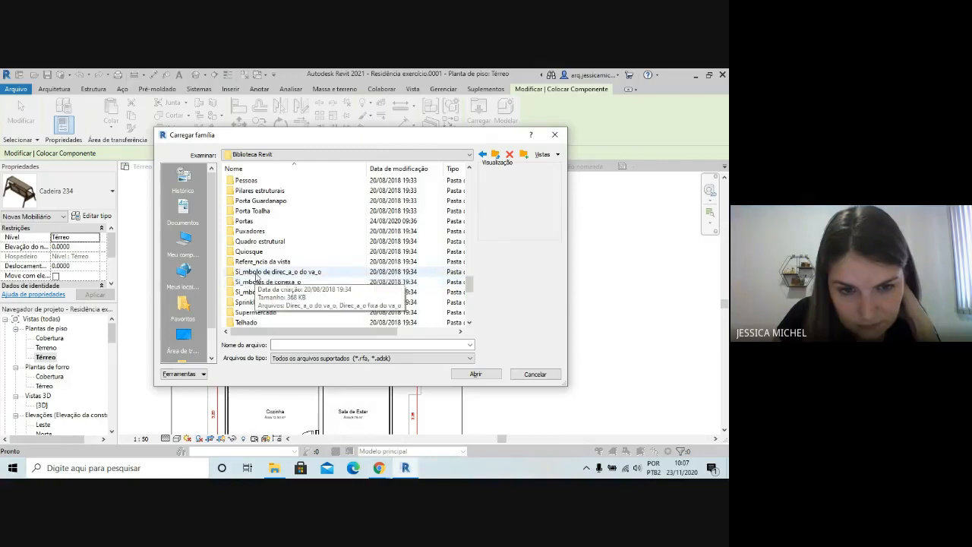
scroll(338, 317, "down", 3)
scroll(334, 315, "down", 4)
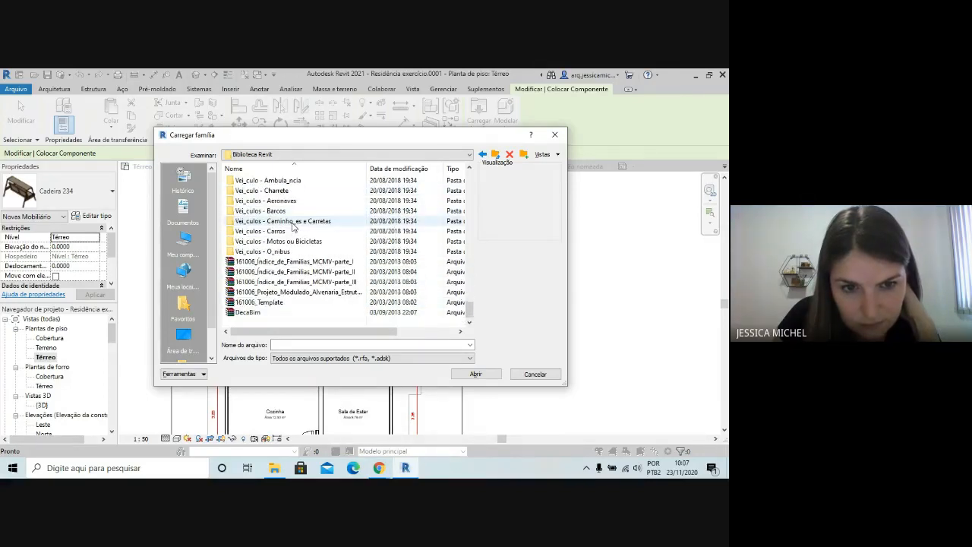
scroll(291, 225, "up", 3)
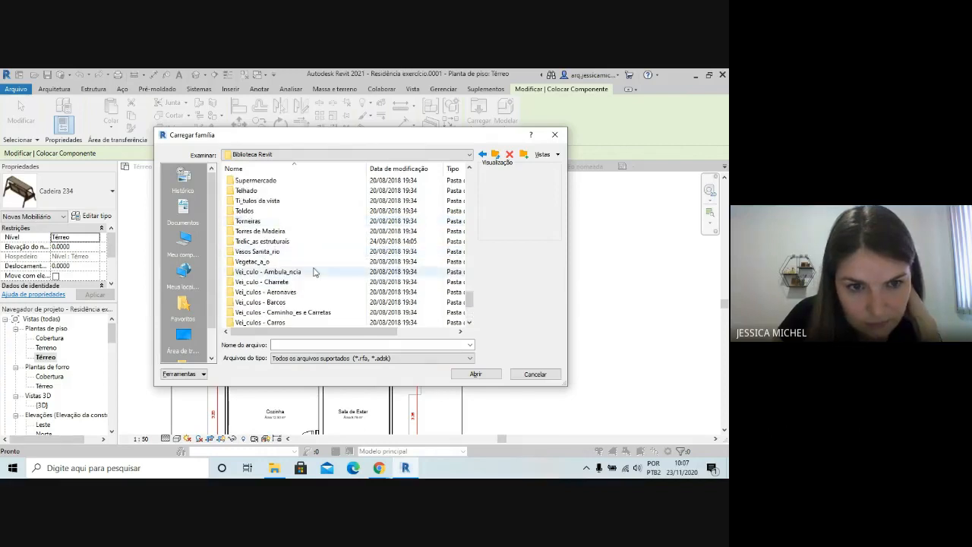
left_click(292, 190)
scroll(290, 203, "up", 2)
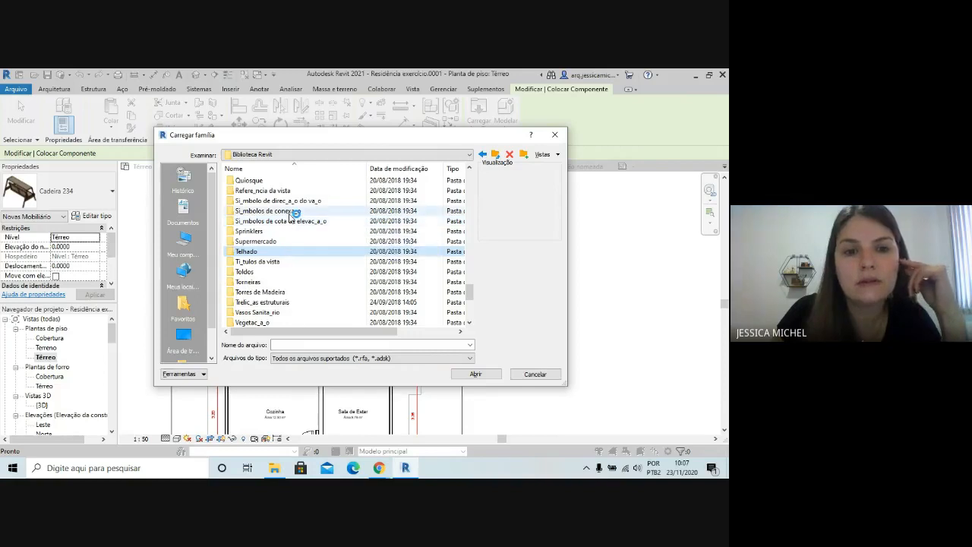
scroll(293, 216, "up", 1)
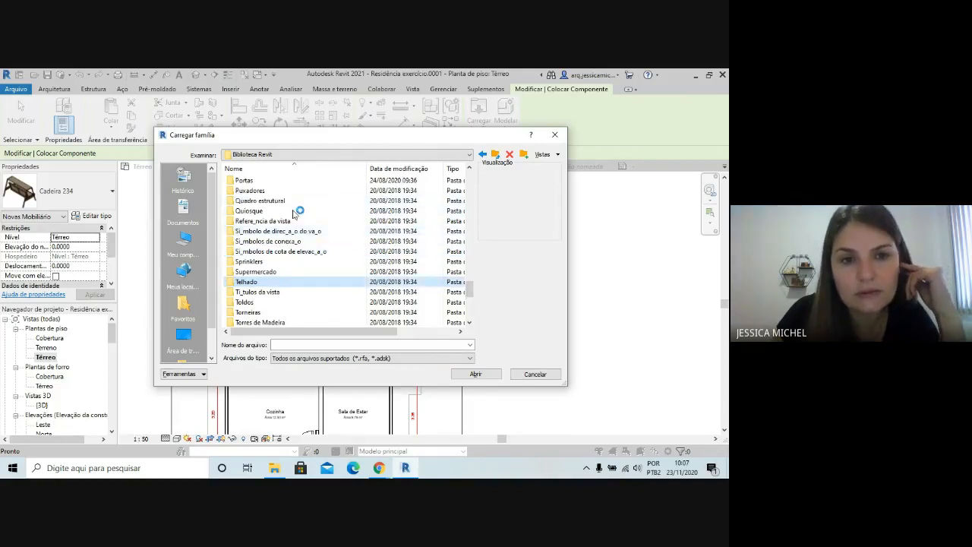
scroll(289, 237, "up", 2)
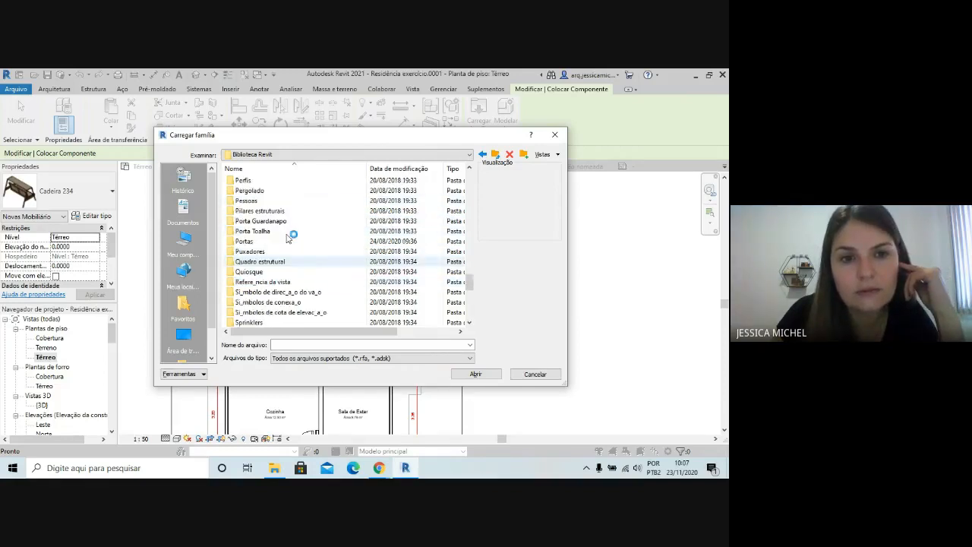
left_click(250, 272)
scroll(265, 289, "down", 1)
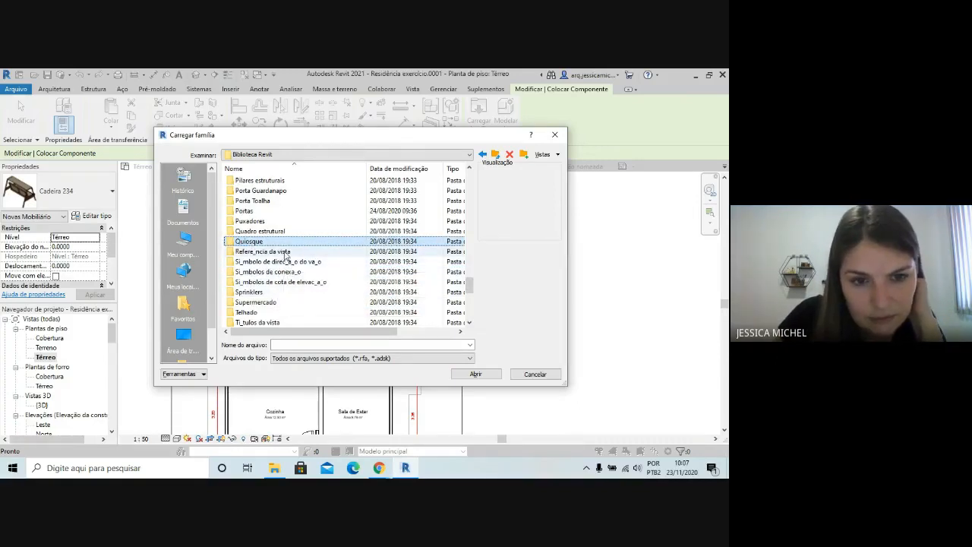
scroll(284, 304, "down", 2)
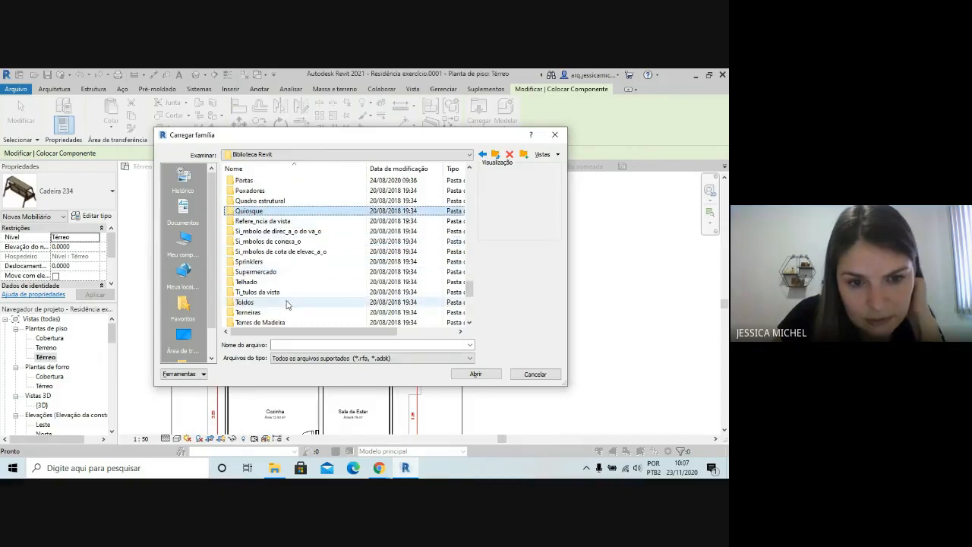
scroll(288, 309, "down", 2)
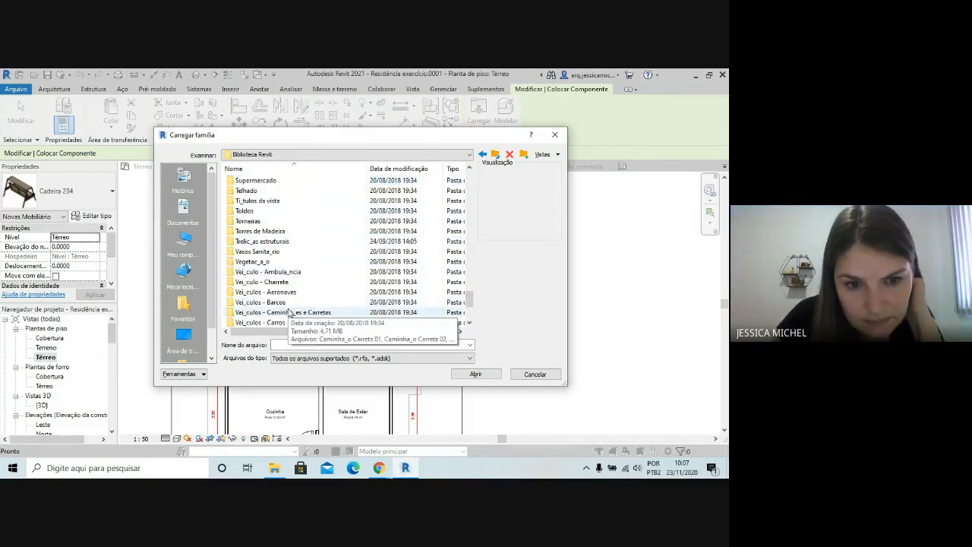
scroll(285, 273, "up", 3)
Open the Si_mbolos de cota de elevac_a_o folder and preview its symbol families
double_click(281, 251)
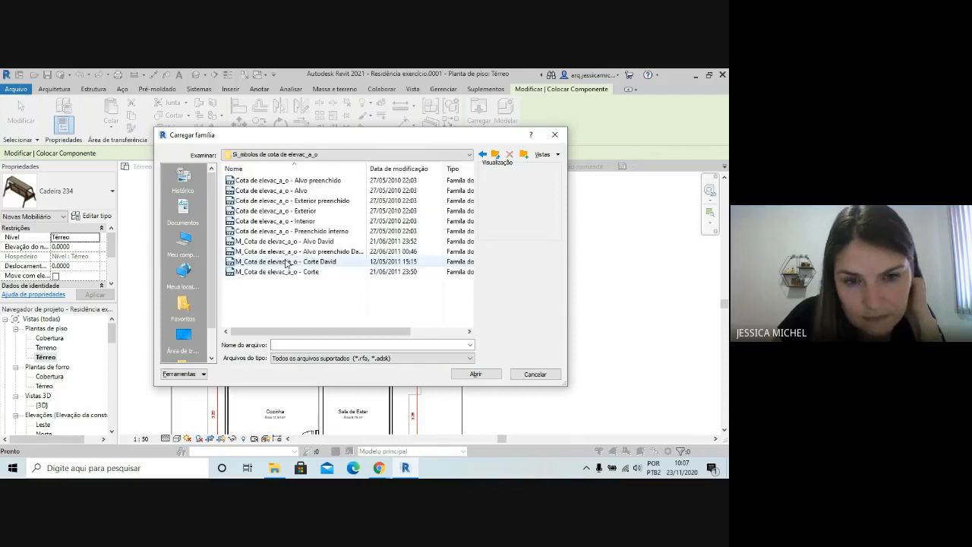
left_click(300, 180)
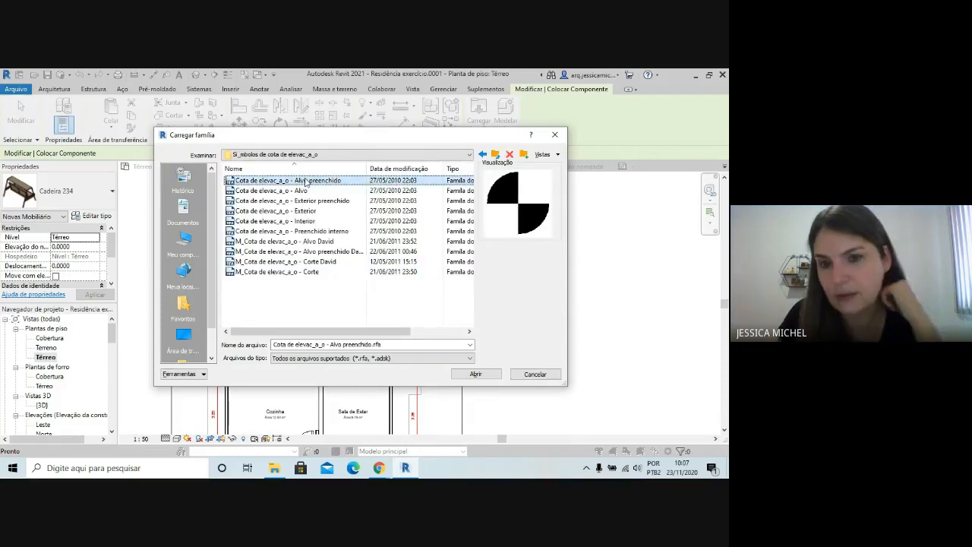
key("Down")
key("Down")
key("Down")
key("Down")
key("Down")
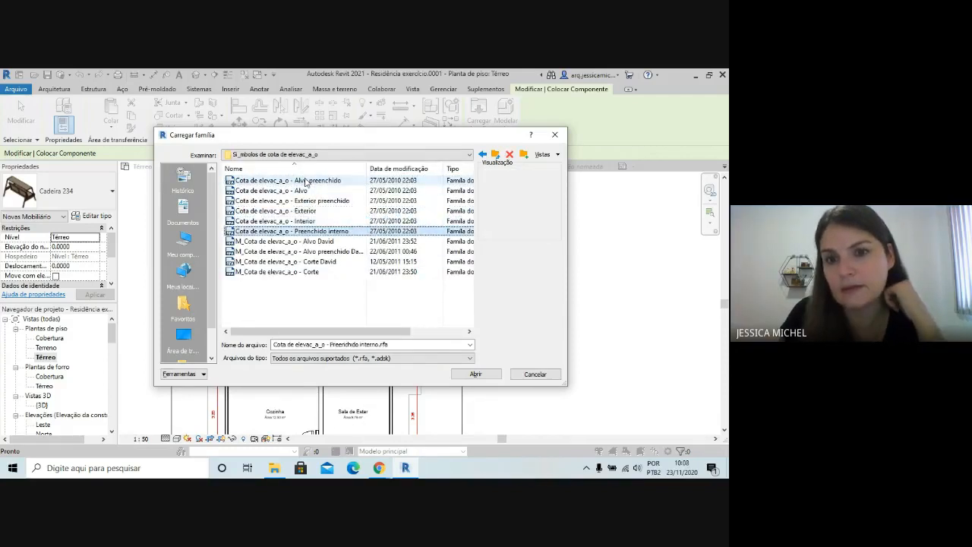
key("Down")
key("Down")
key("Down")
key("Down")
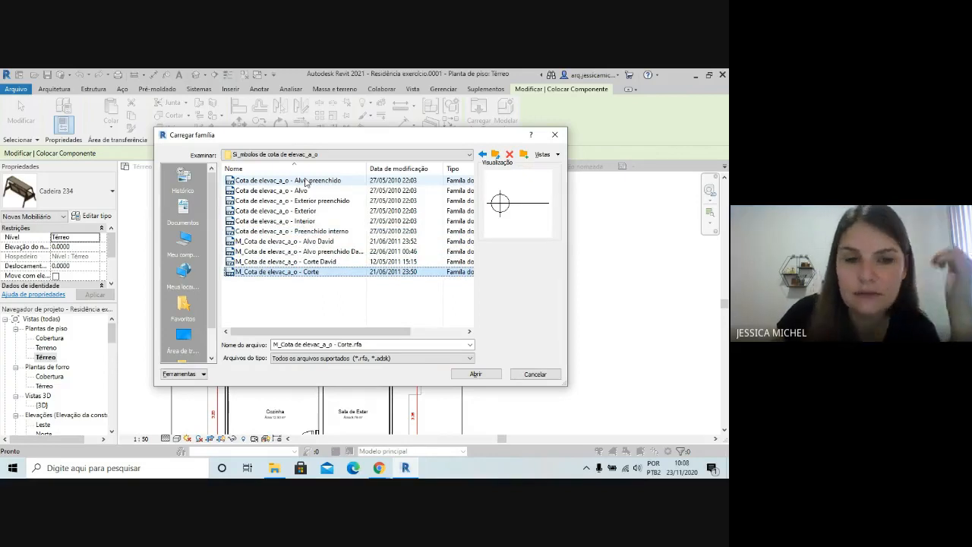
Return to the Biblioteca Revit folder and open its Anotac_o_es gene_ricas subfolder
left_click(482, 154)
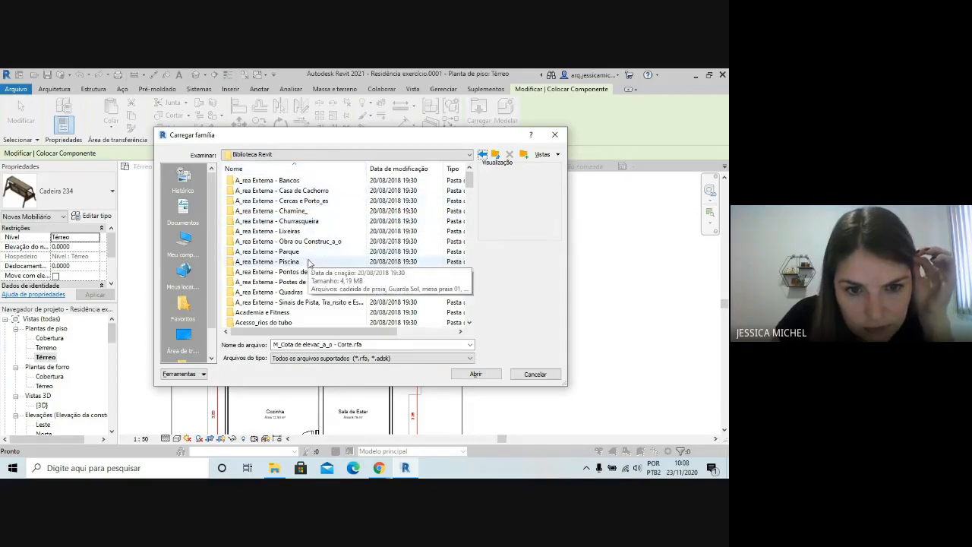
scroll(318, 288, "down", 2)
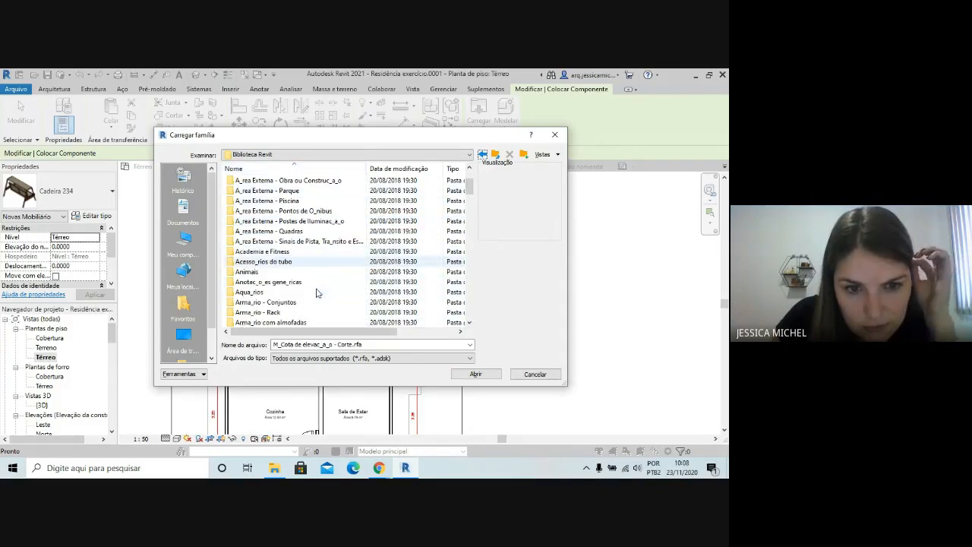
left_click(272, 281)
double_click(272, 282)
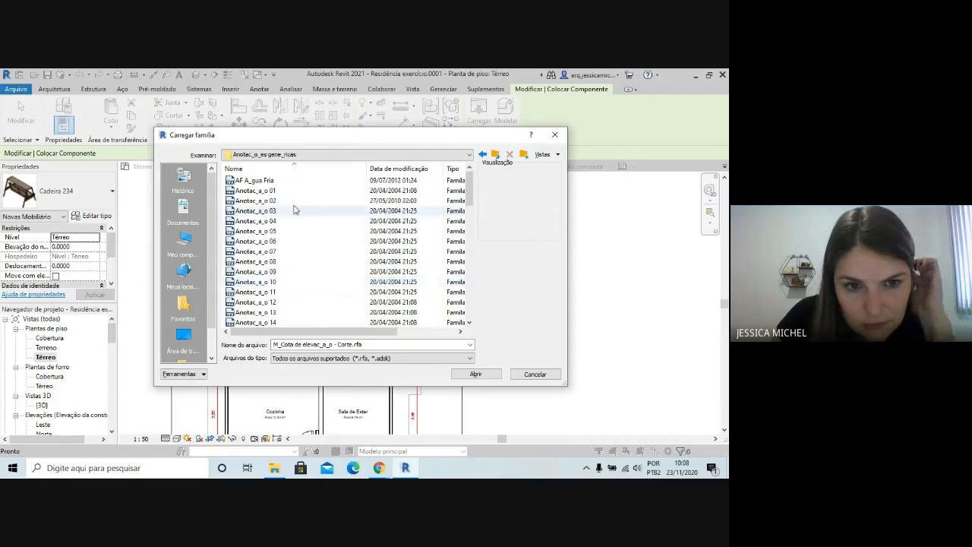
Preview the annotation families in the Anotac_o_es gene_ricas folder, going through the list as far as the Flexa symbols
left_click(286, 183)
key("Down")
key("Down")
key("Down")
key("Down")
key("Down")
key("Down")
key("Down")
key("Down")
key("Down")
key("Down")
key("Down")
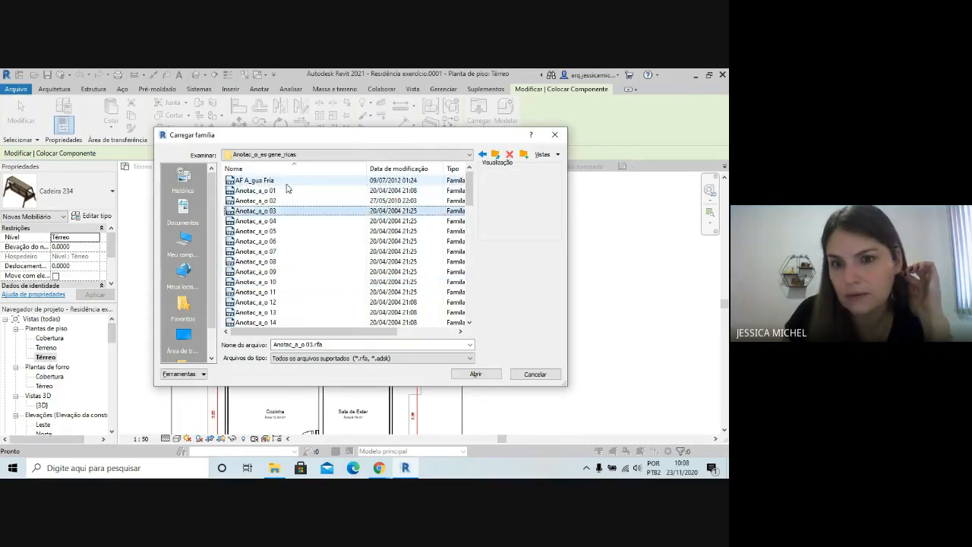
key("Down")
key("Down")
key("Down")
key("Down")
key("Down")
key("Down")
key("Down")
key("Down")
key("Down")
key("Down")
key("Down")
key("Down")
key("Down")
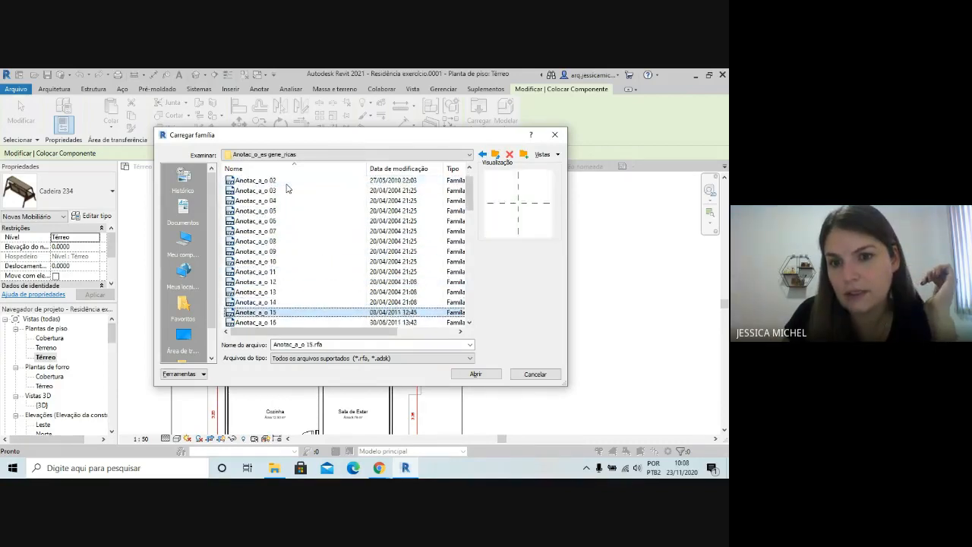
key("Down")
key("Down")
key("Down")
key("Down")
key("Down")
key("Down")
key("Down")
key("Down")
key("Down")
key("Down")
key("Down")
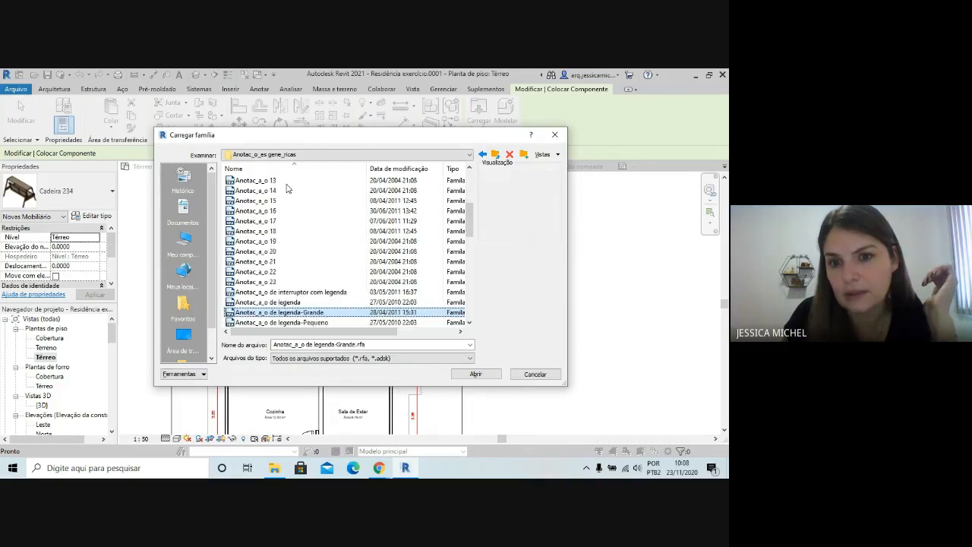
key("Down")
key("Down")
key("Down")
key("Down")
key("Down")
key("Down")
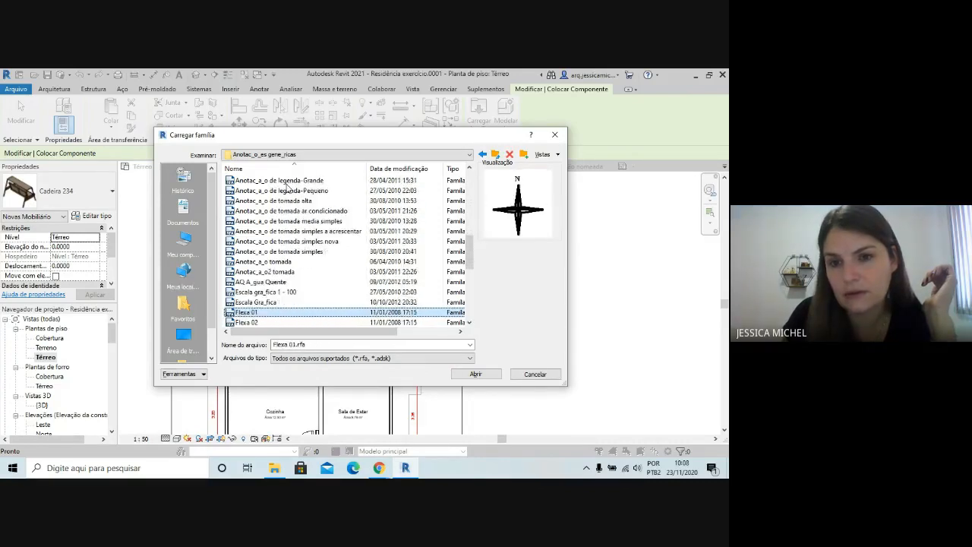
Compare the Flexa north-symbol families and try to load Flexa 04.rfa as a component
key("Up")
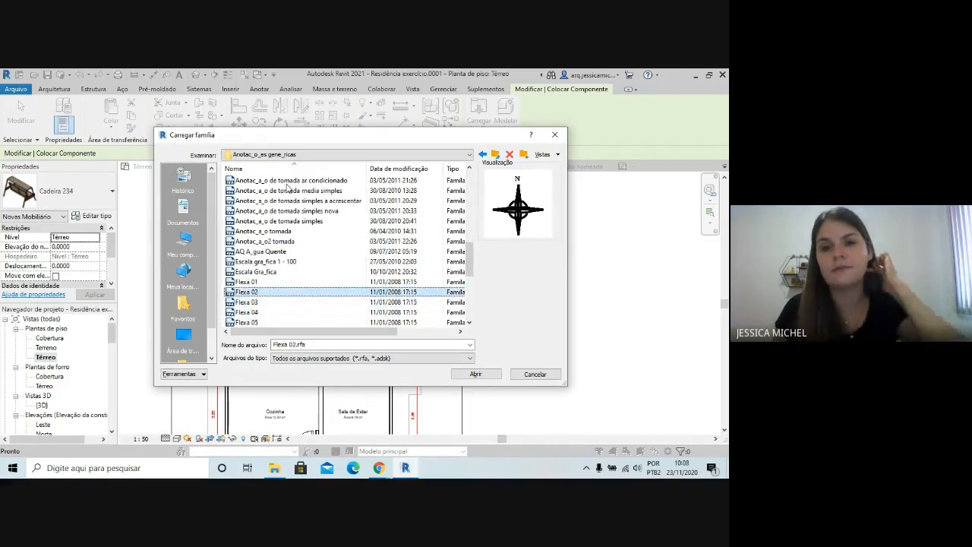
key("Down")
key("Up")
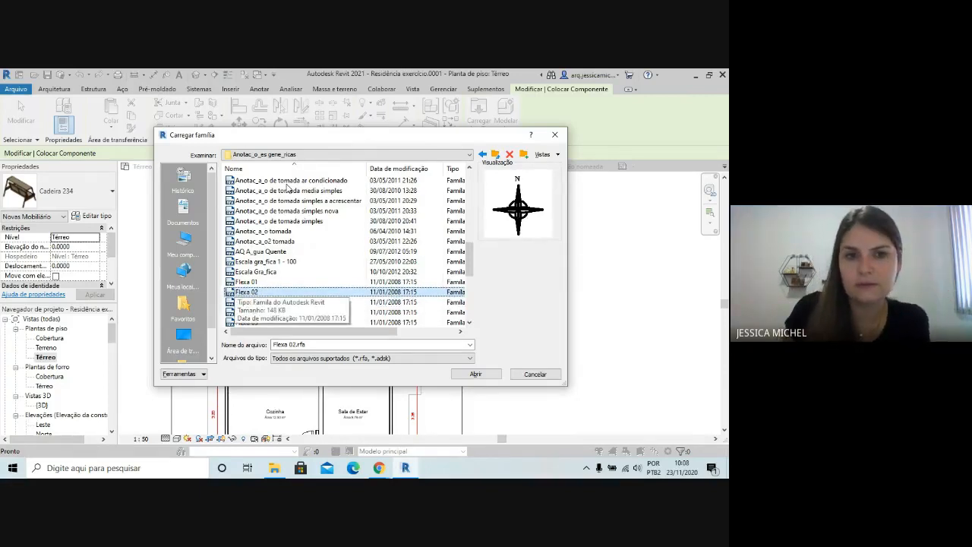
key("Up")
key("Down")
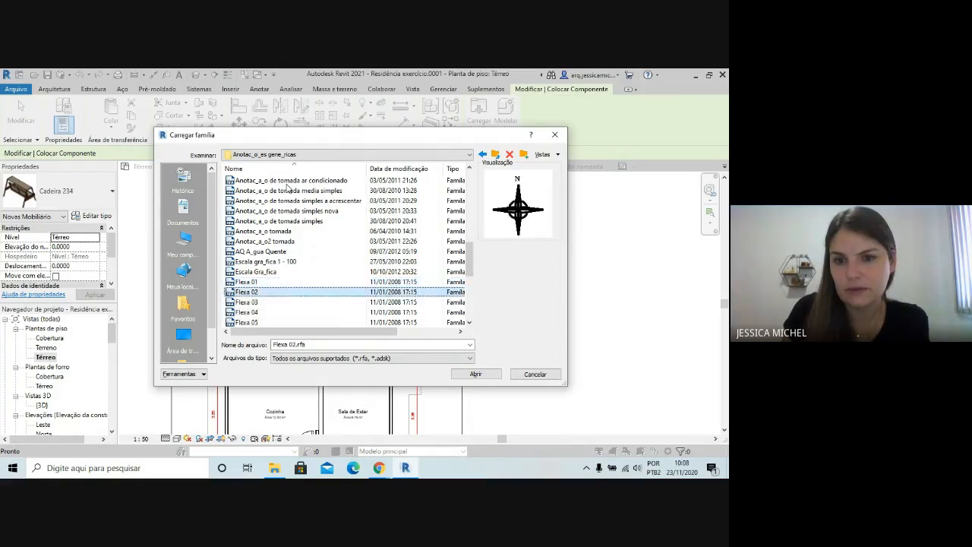
key("Down")
key("Down")
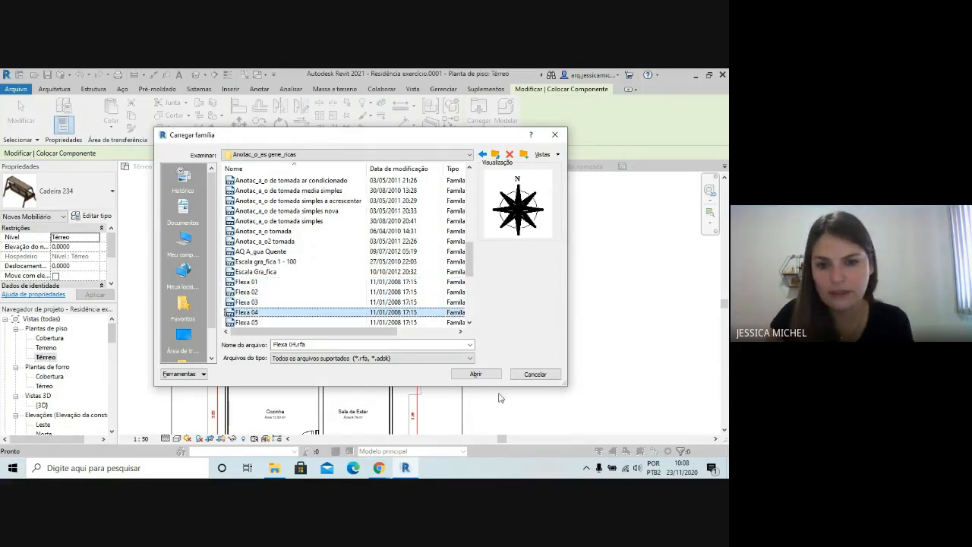
left_click(475, 374)
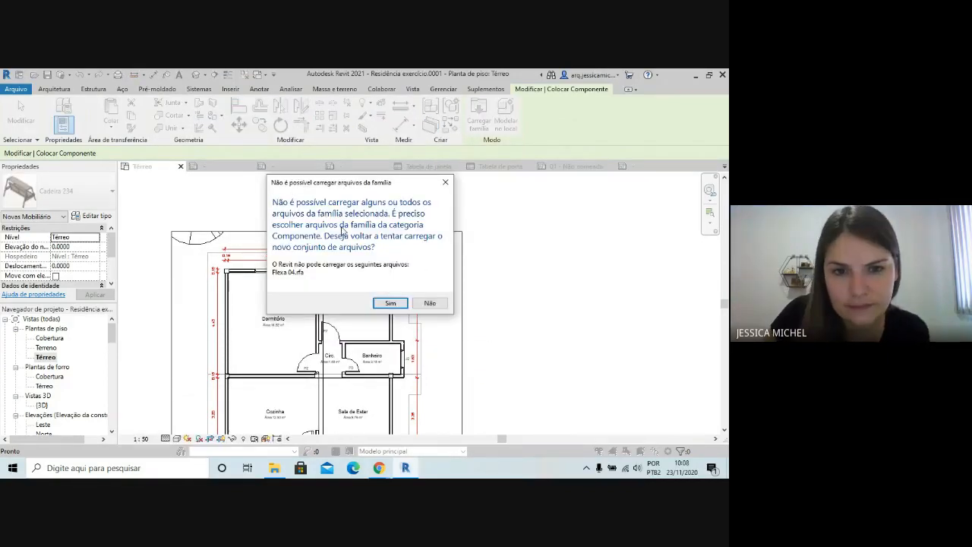
Retry the family loading with Norte.rfa from the same folder, and end the component placement
left_click(389, 303)
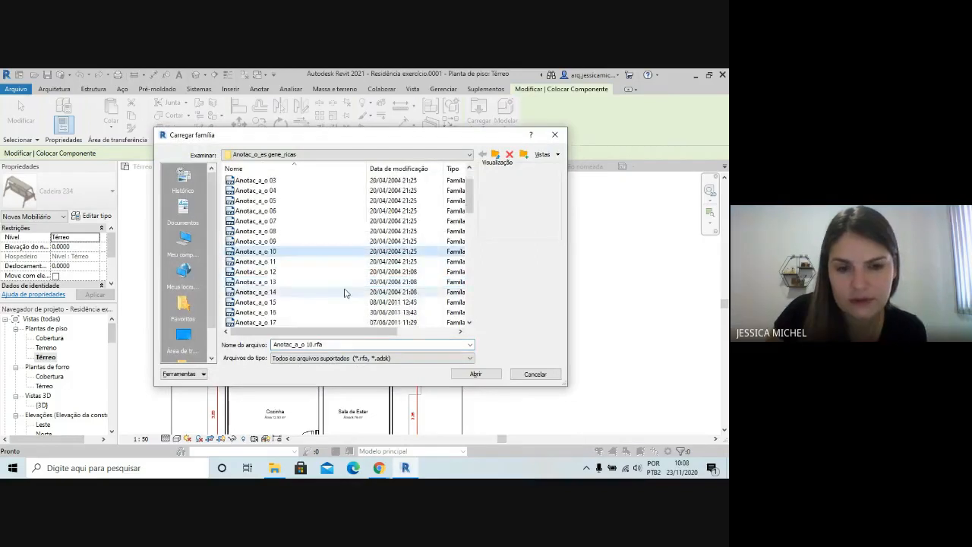
scroll(345, 293, "down", 10)
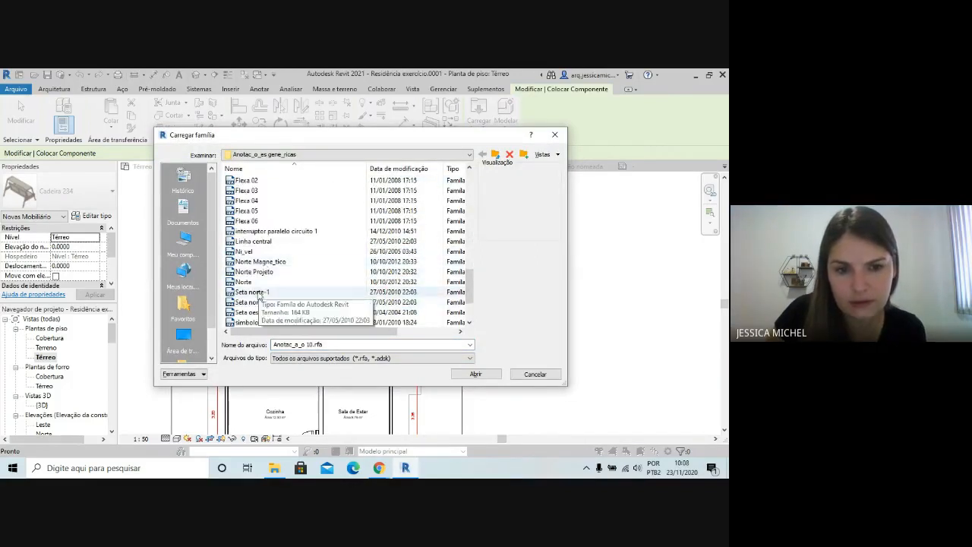
left_click(255, 282)
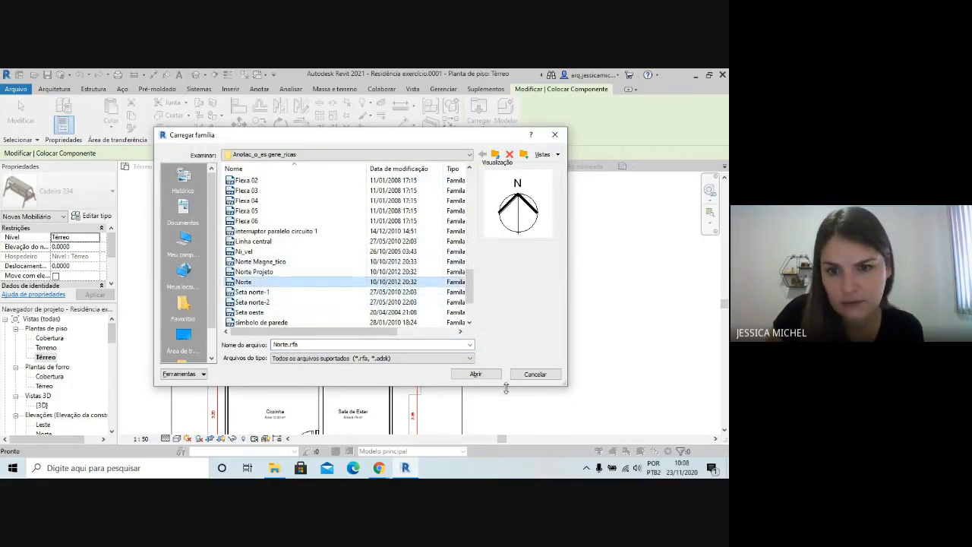
left_click(475, 373)
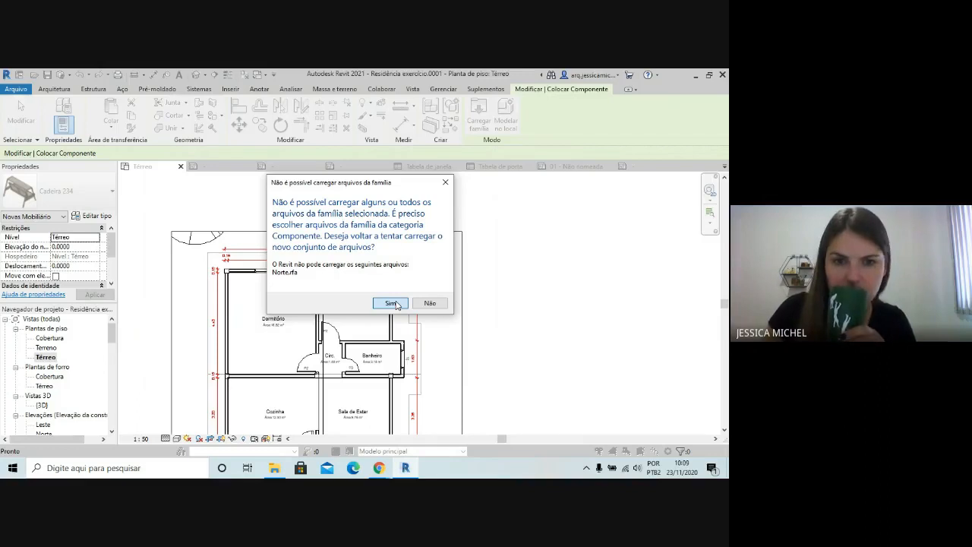
left_click(390, 303)
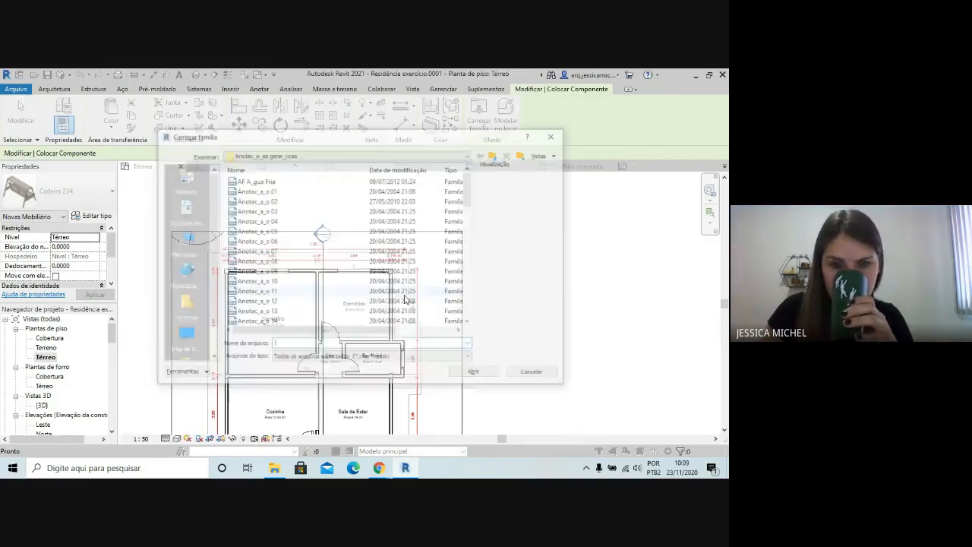
left_click(535, 374)
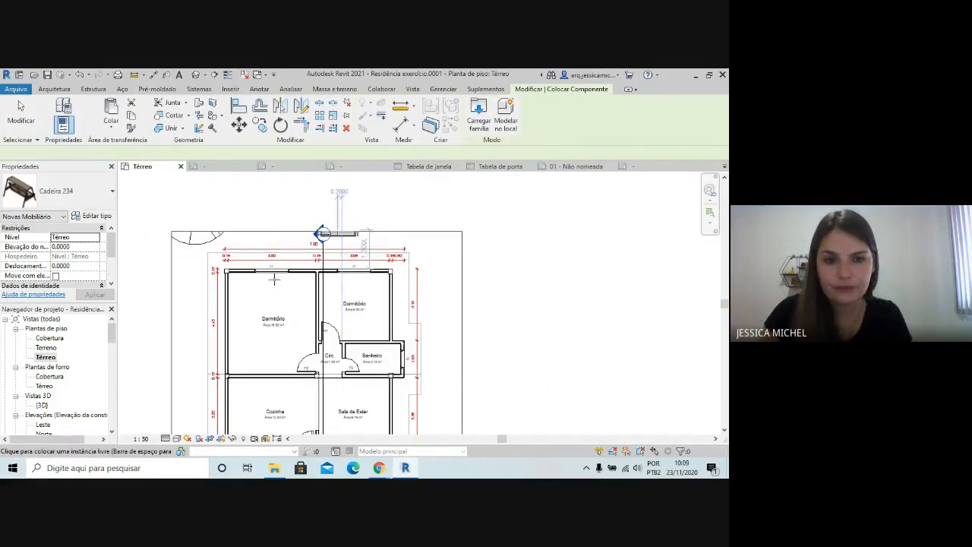
scroll(410, 288, "down", 2)
scroll(403, 269, "up", 2)
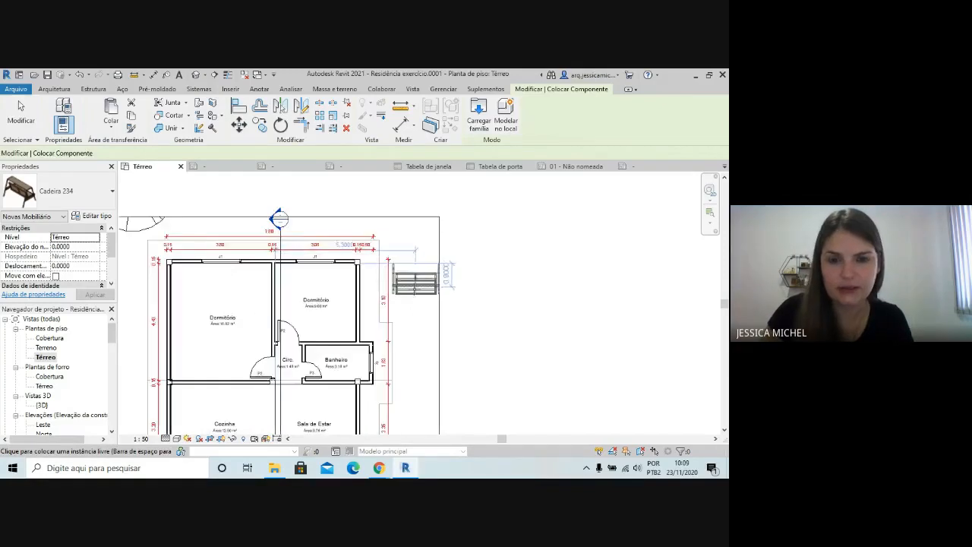
scroll(429, 266, "down", 1)
key("Escape")
key("Escape")
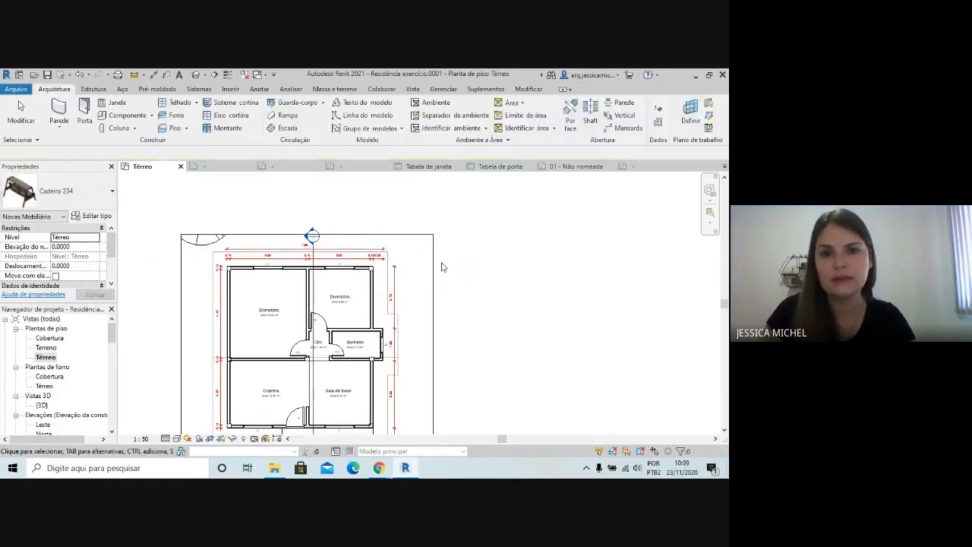
Find sheet 01 - Não nomeada among the project's sheets and open it
scroll(453, 260, "down", 1)
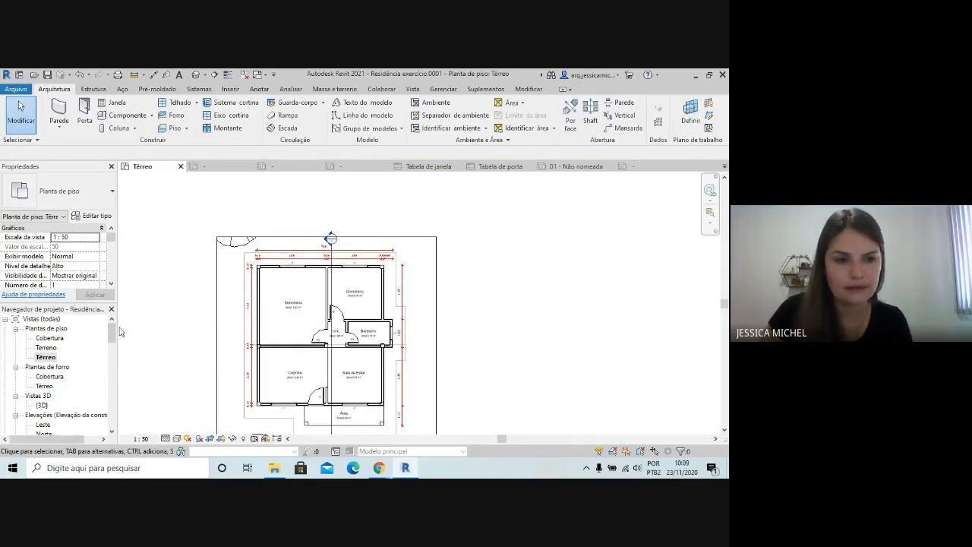
left_click_drag(113, 332, 114, 344)
scroll(372, 267, "down", 4)
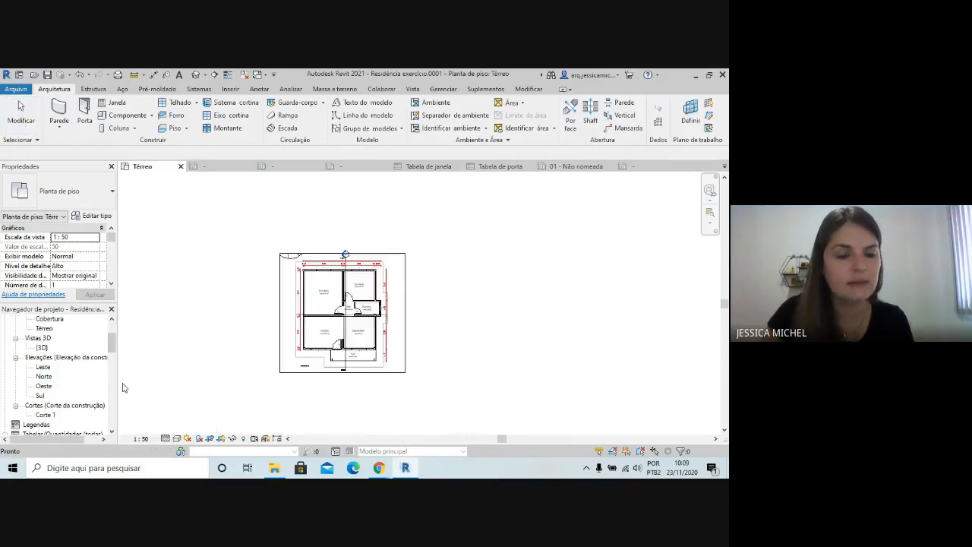
scroll(124, 387, "down", 1)
scroll(46, 383, "down", 4)
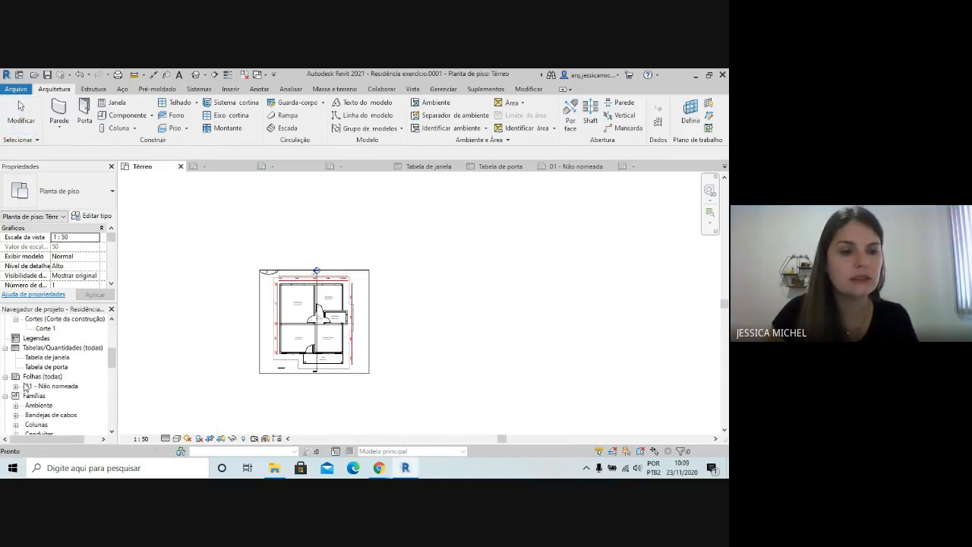
scroll(20, 385, "up", 1)
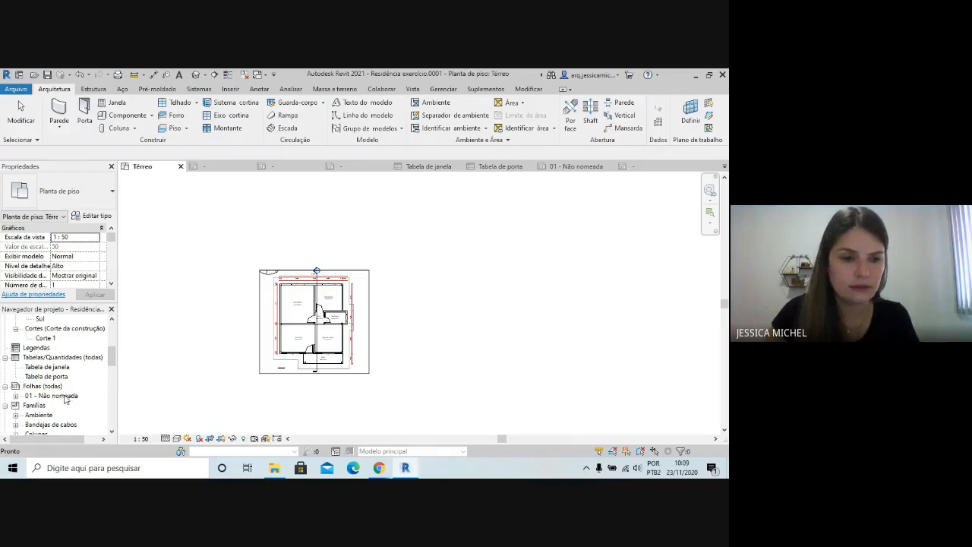
scroll(198, 357, "down", 1)
scroll(531, 317, "down", 1)
scroll(363, 336, "up", 1)
scroll(279, 345, "up", 5)
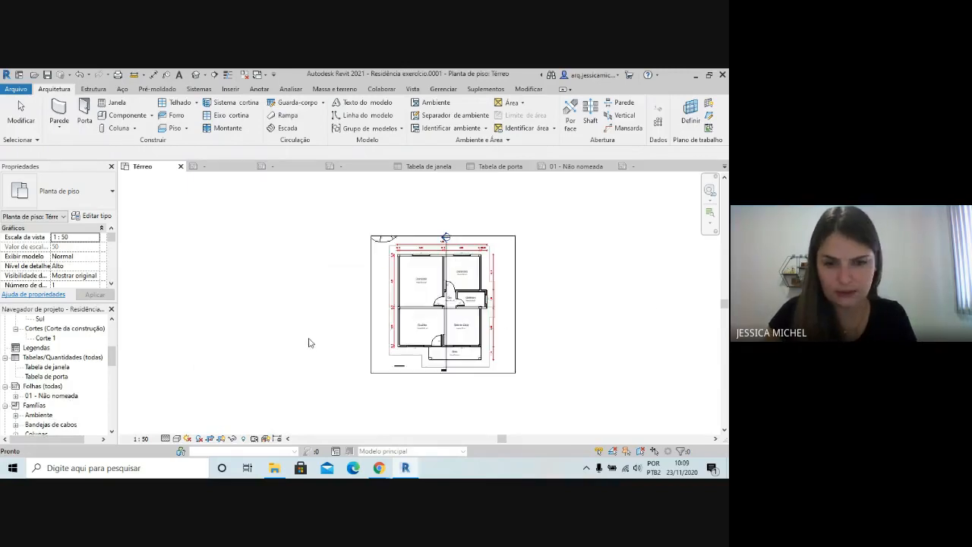
scroll(472, 305, "up", 3)
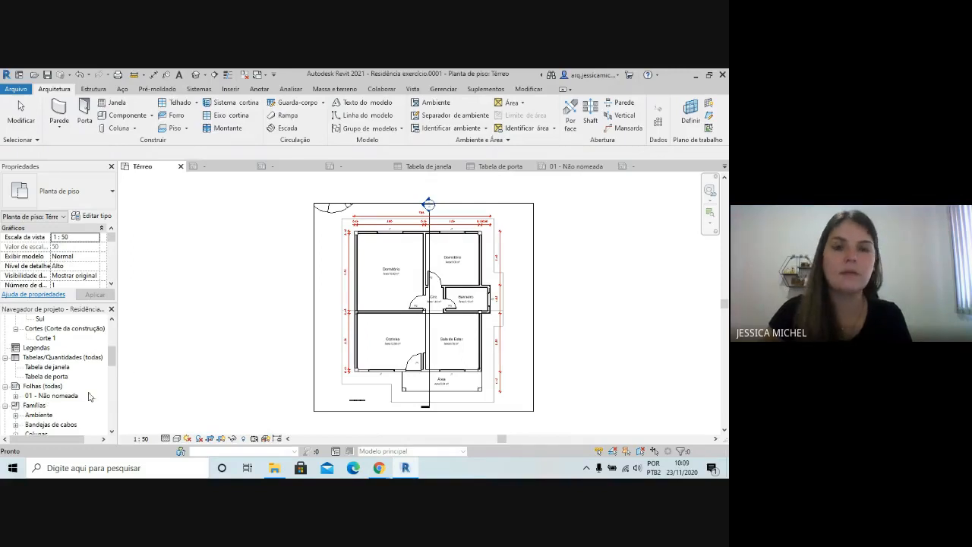
left_click(45, 415)
double_click(47, 395)
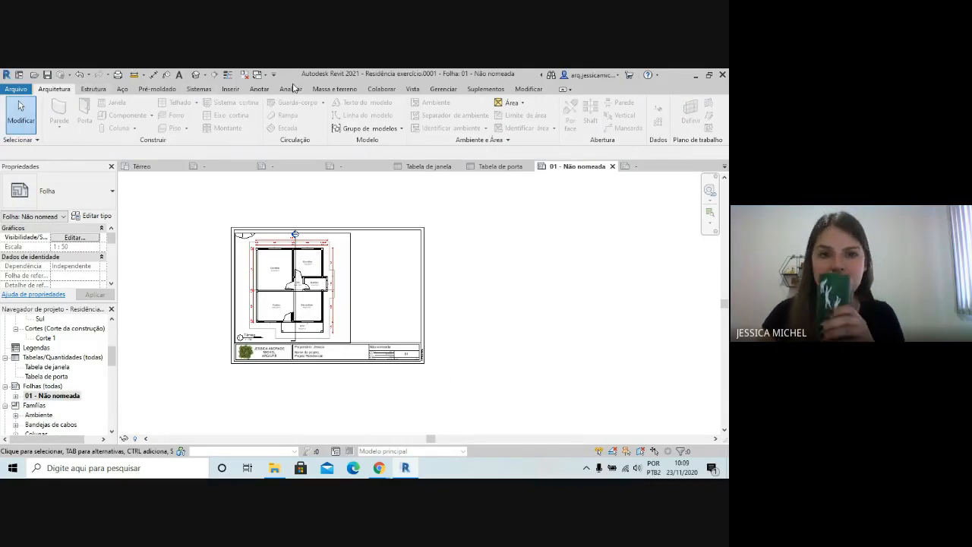
left_click(412, 89)
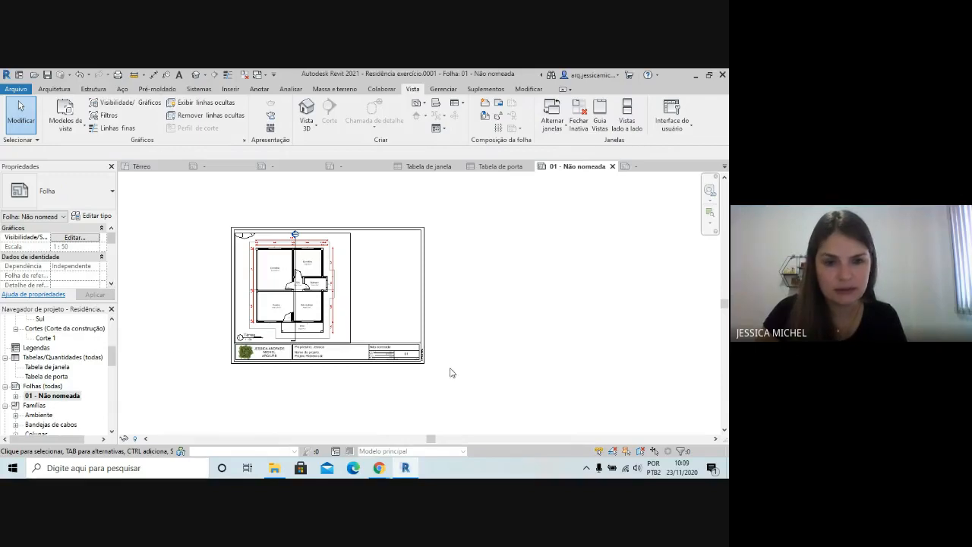
scroll(388, 294, "up", 1)
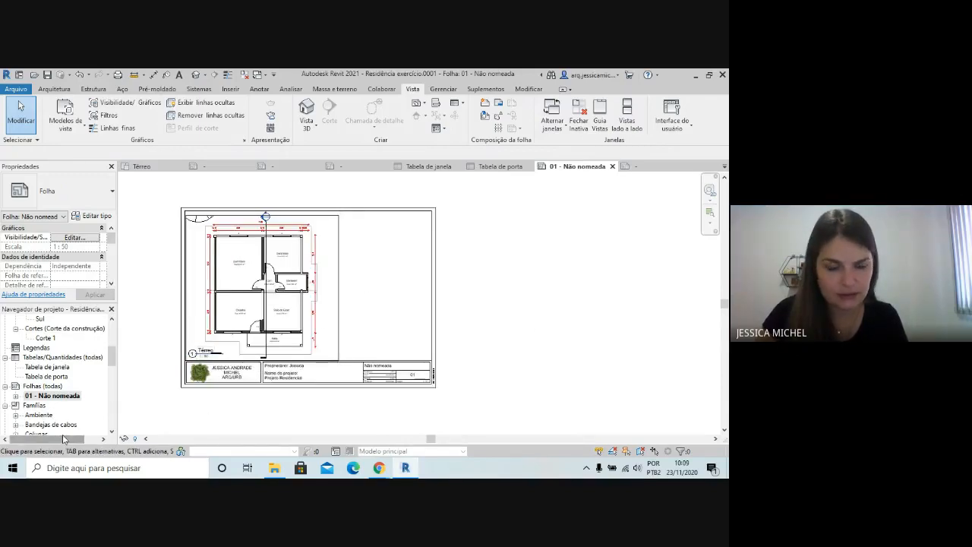
left_click_drag(110, 355, 111, 380)
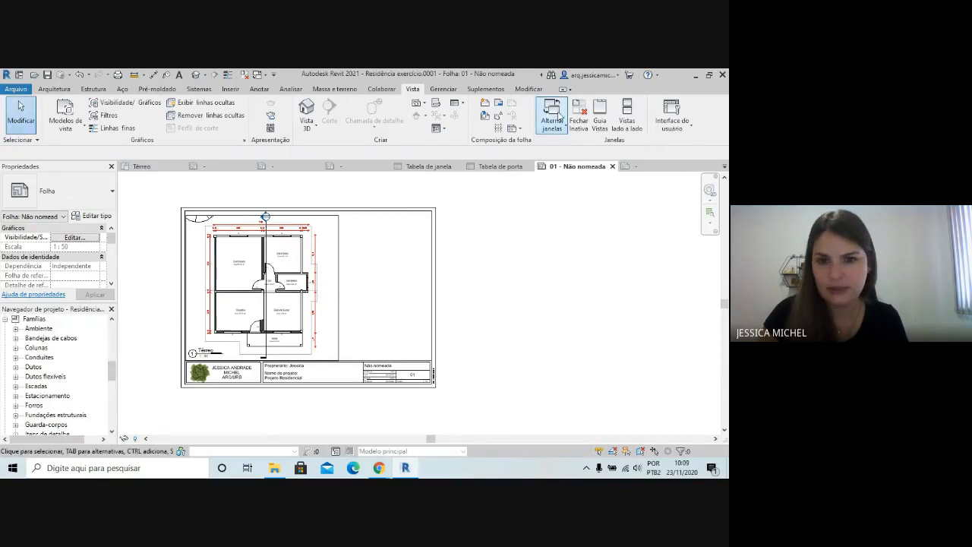
Activate the Térreo view on sheet 01, hide its crop region boundary and return to the sheet
double_click(328, 282)
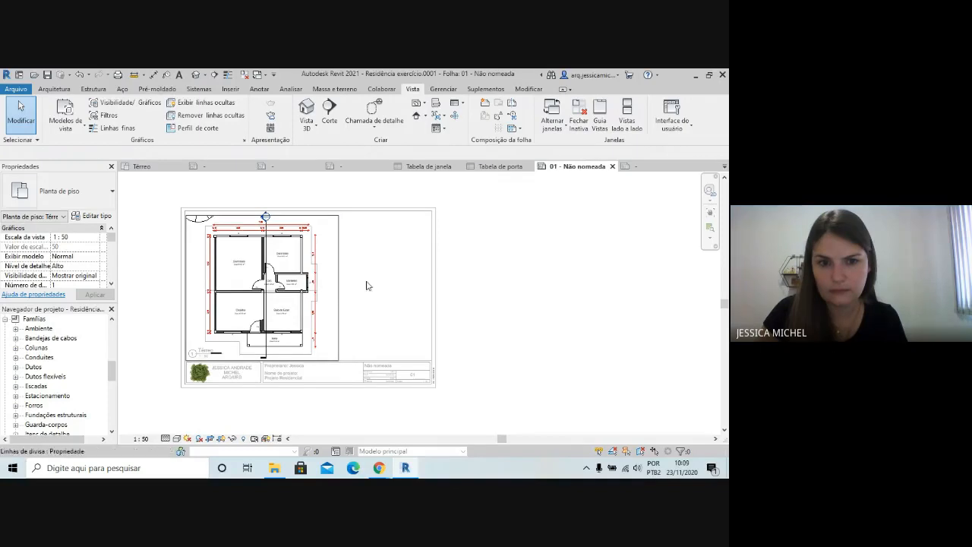
scroll(491, 283, "down", 2)
left_click(527, 89)
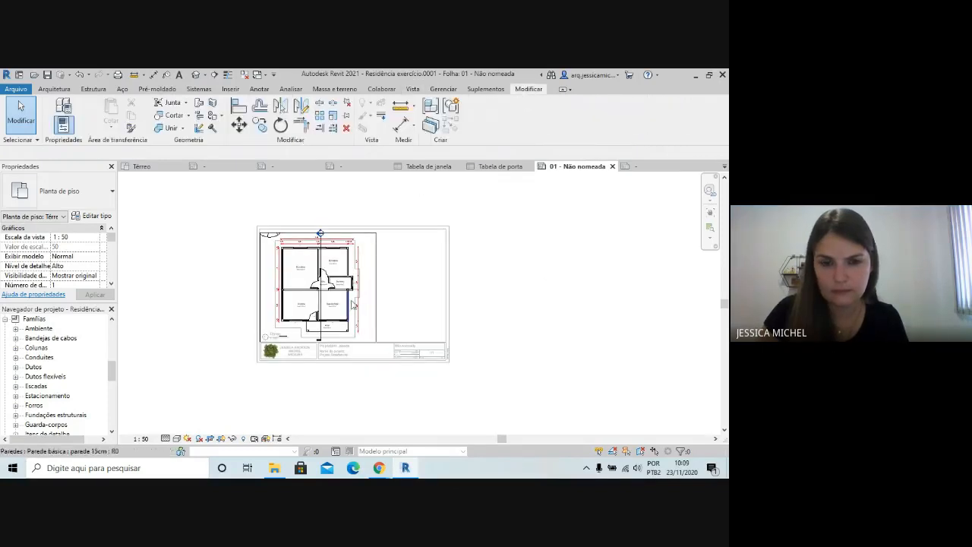
left_click(377, 288)
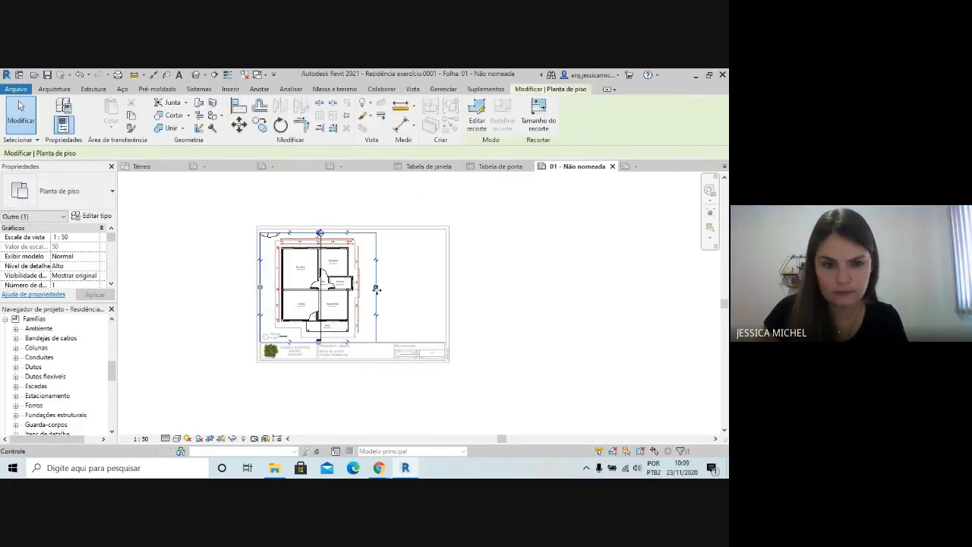
left_click(222, 439)
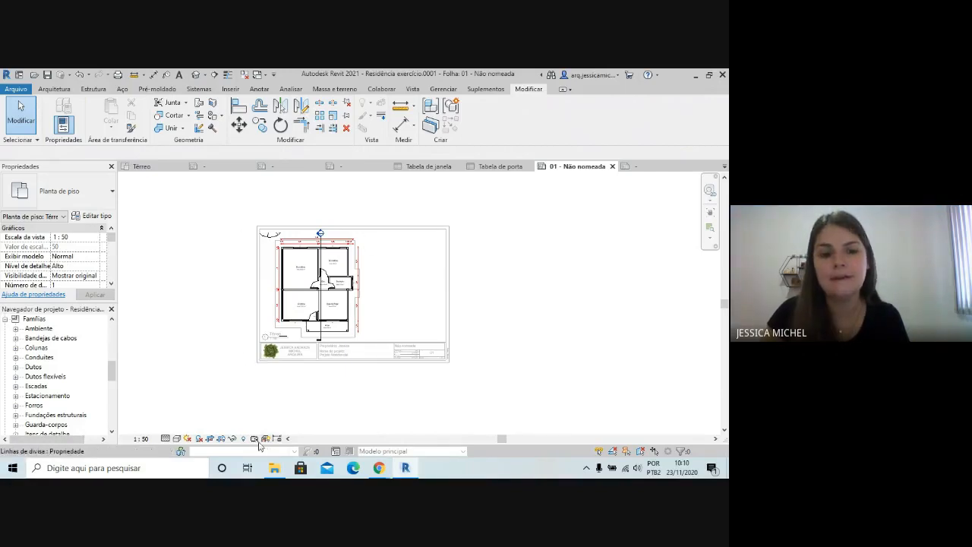
double_click(527, 302)
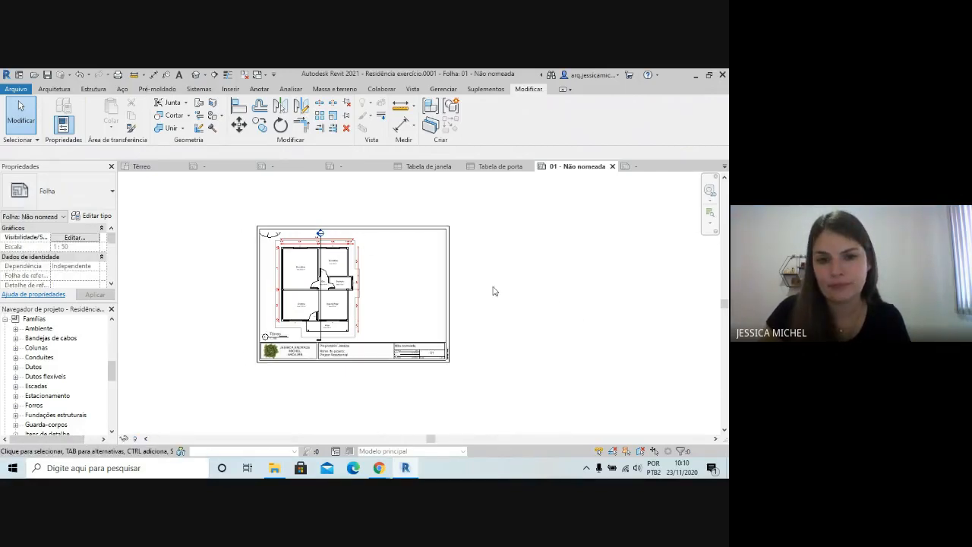
Reactivate the Térreo view through its viewport on sheet 01 and check its crop region visibility setting
left_click(369, 306)
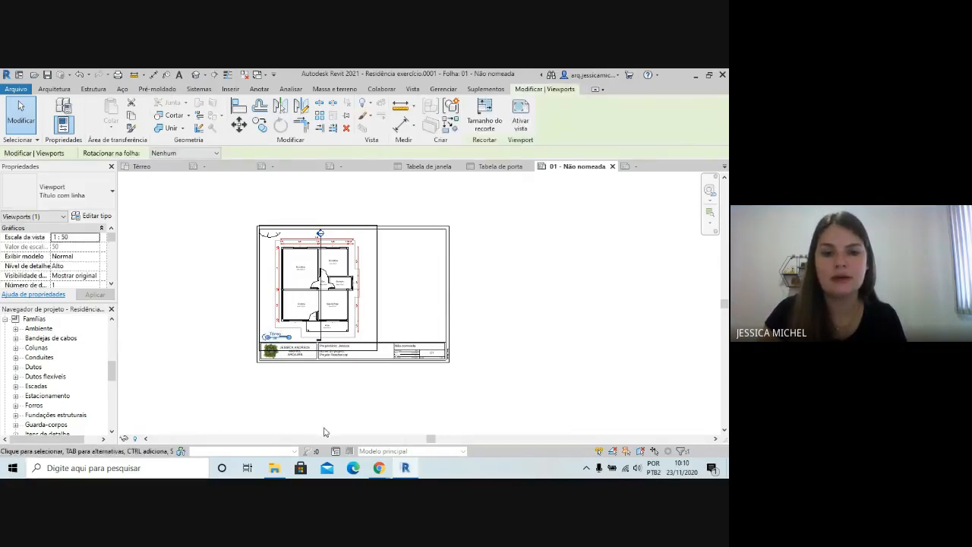
left_click(521, 116)
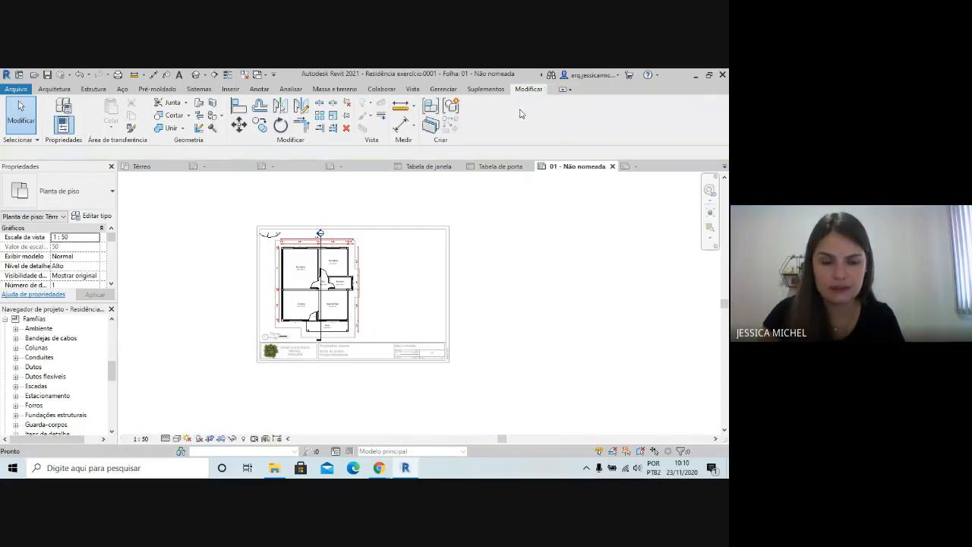
left_click(221, 439)
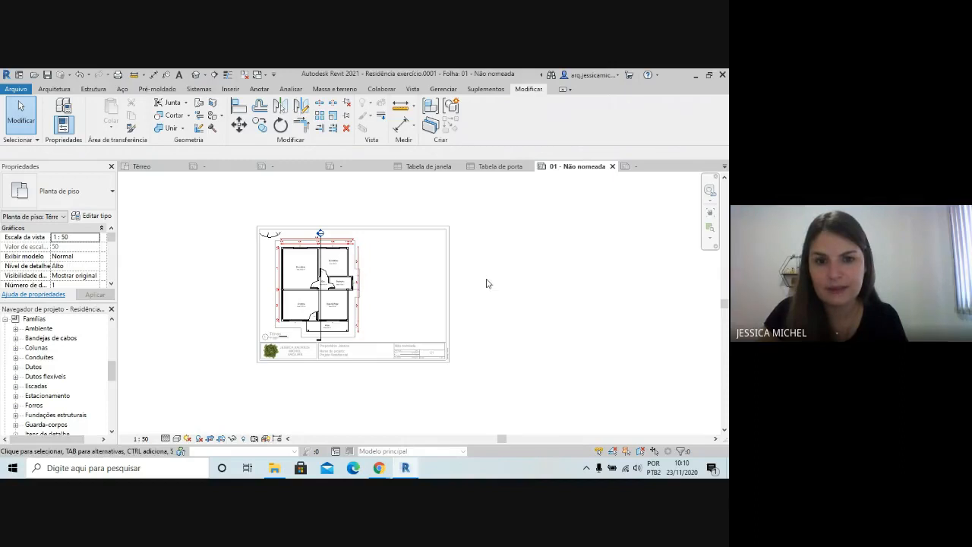
Leave the activated Térreo view to return to sheet 01, and clear the viewport selection
double_click(416, 284)
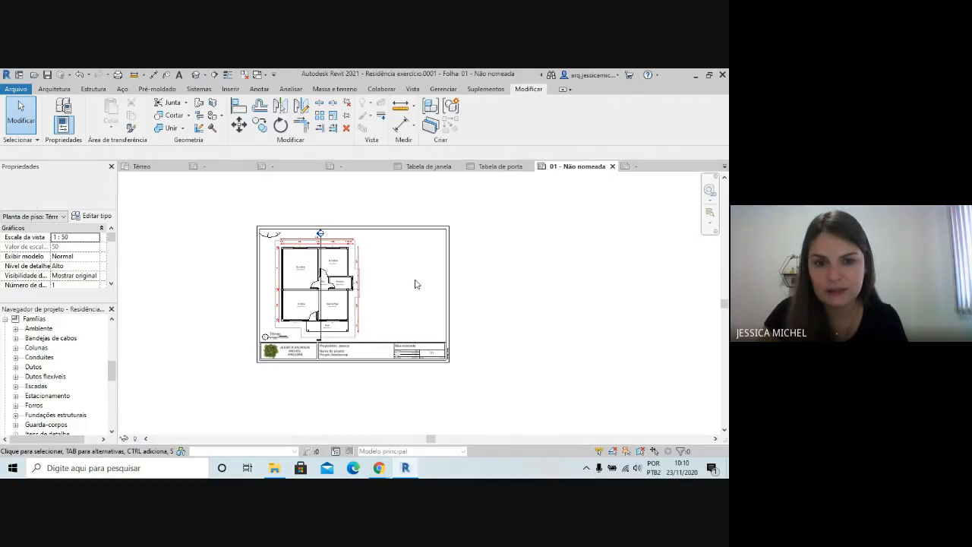
left_click(372, 280)
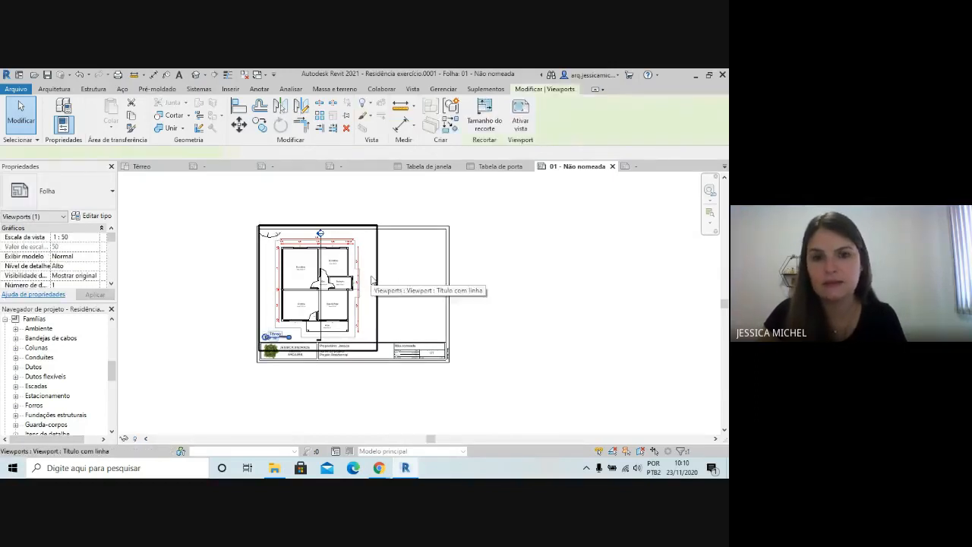
left_click(548, 287)
scroll(215, 308, "down", 3)
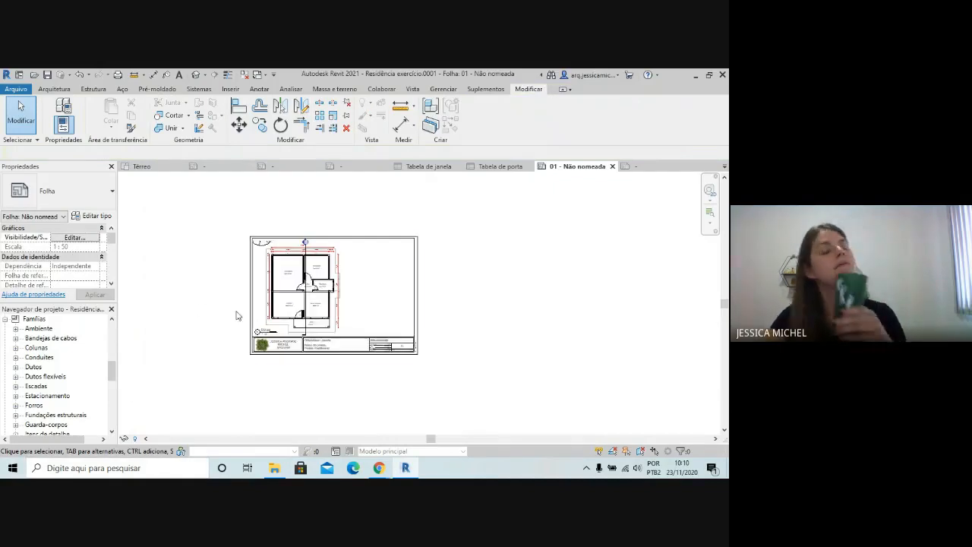
scroll(347, 338, "down", 1)
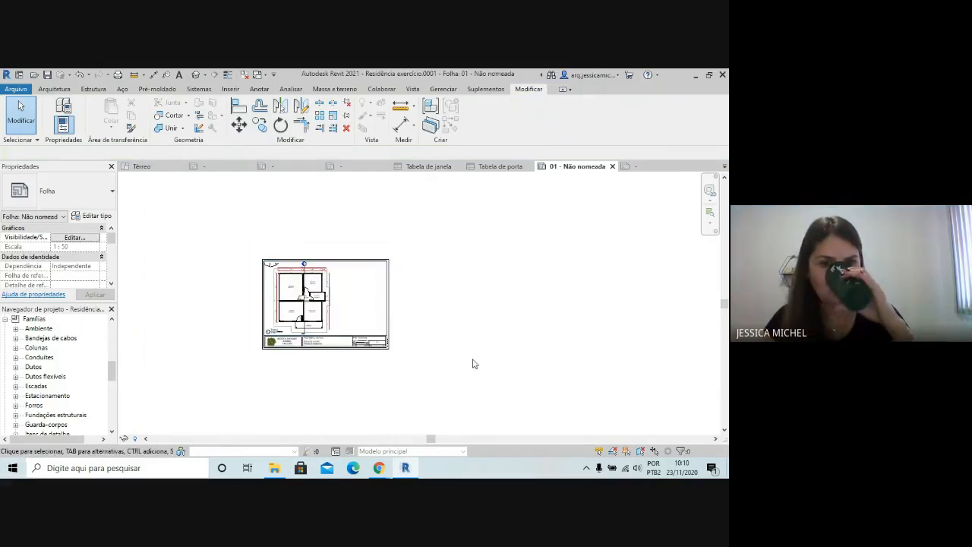
Place the Tabela de janela schedule on sheet 01, beside the upper part of the Térreo floor plan
scroll(263, 250, "up", 1)
scroll(386, 284, "up", 1)
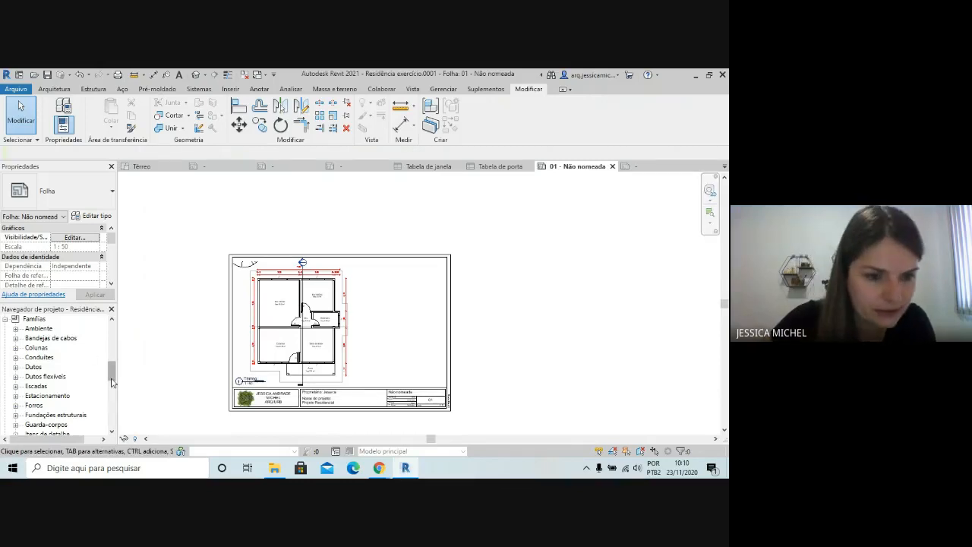
left_click_drag(111, 373, 111, 360)
left_click(48, 395)
scroll(49, 391, "down", 1)
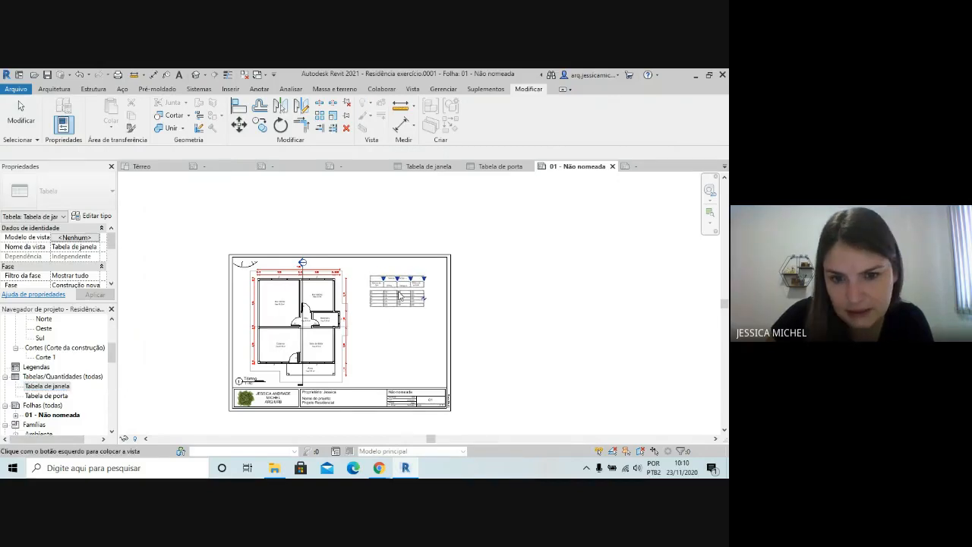
left_click(372, 274)
scroll(422, 343, "up", 3)
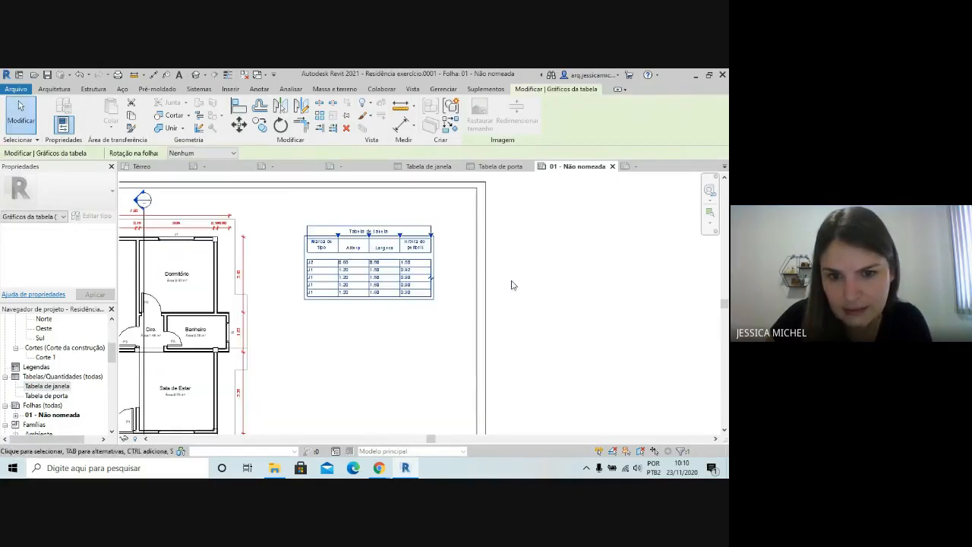
scroll(511, 281, "down", 2)
scroll(269, 295, "down", 1)
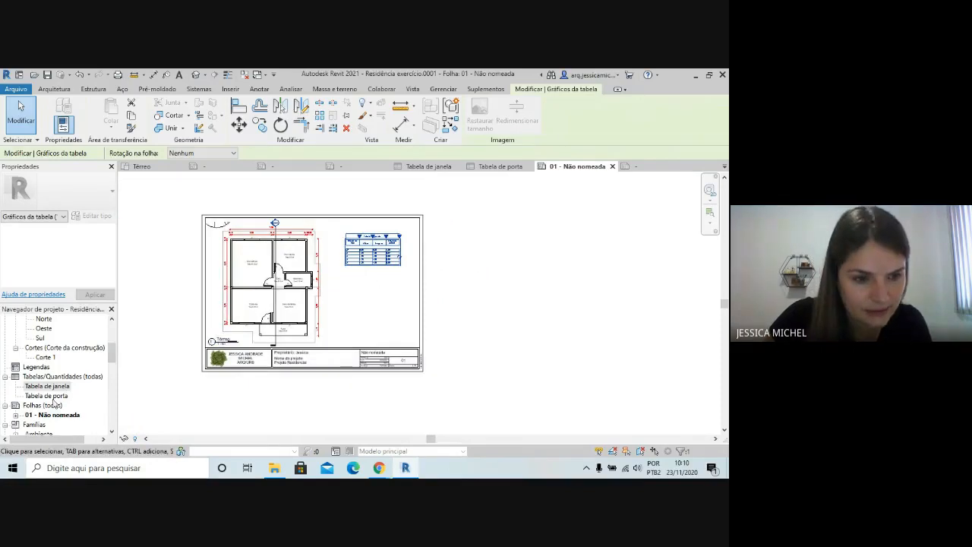
Place the Tabela de porta schedule on sheet 01 directly below the window schedule, aligned with its edge, and deselect it
left_click(51, 397)
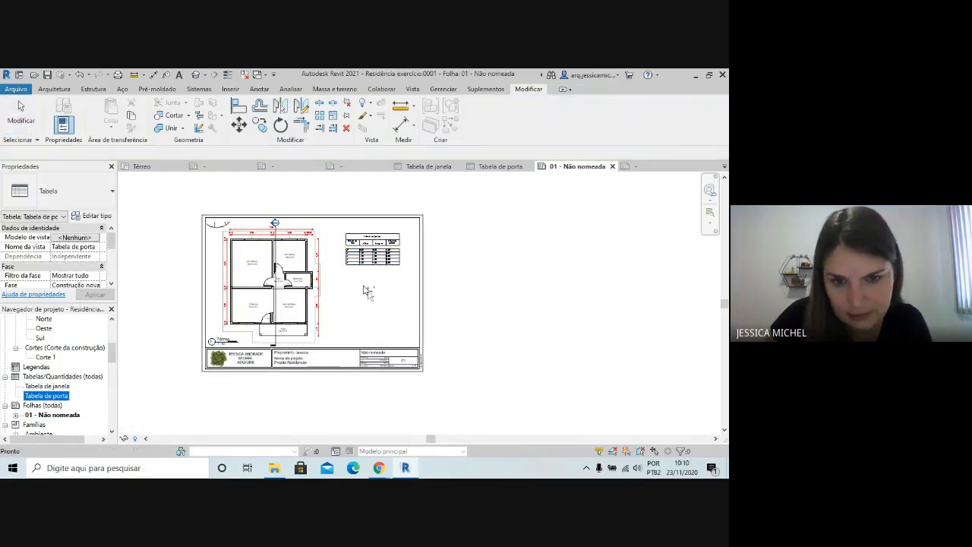
left_click_drag(366, 292, 367, 291)
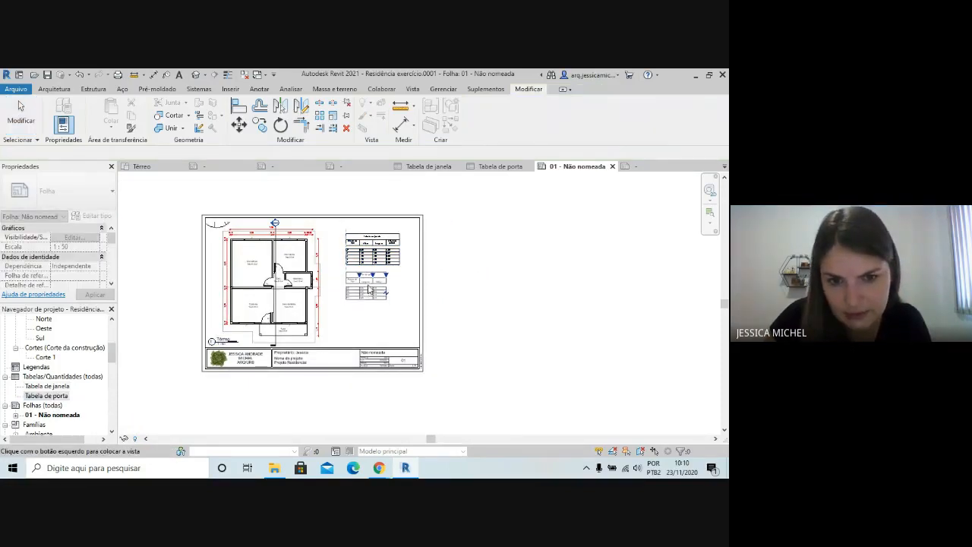
left_click(367, 291)
scroll(375, 282, "up", 4)
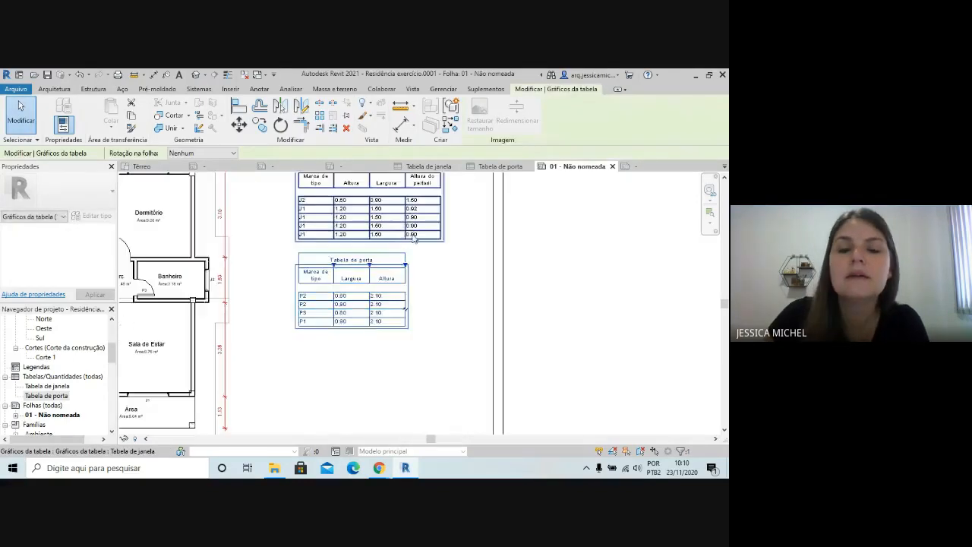
scroll(414, 238, "down", 3)
left_click(527, 306)
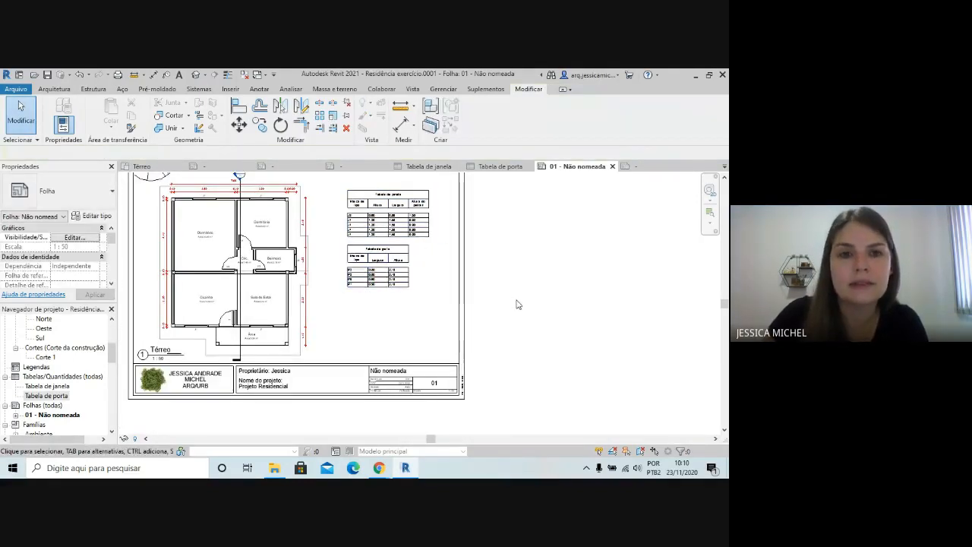
left_click(413, 89)
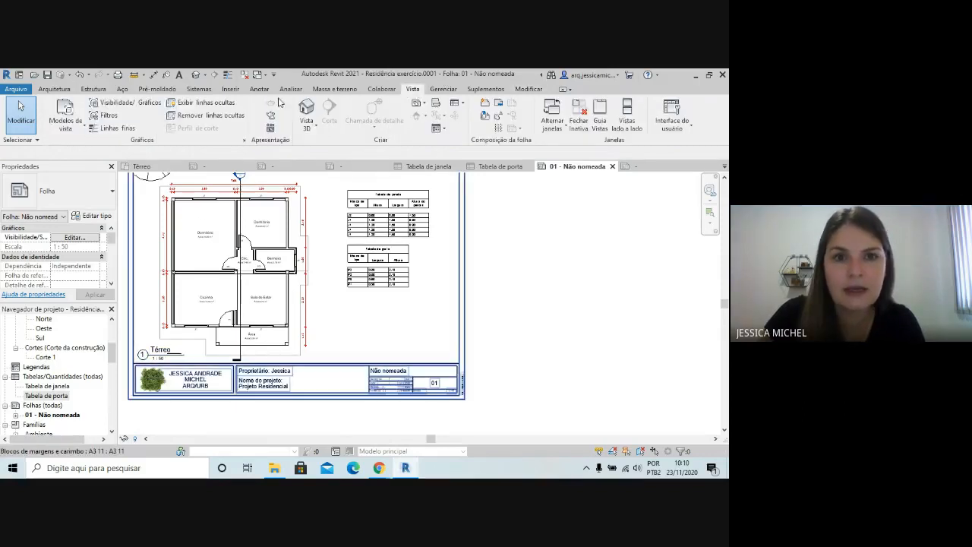
left_click(230, 89)
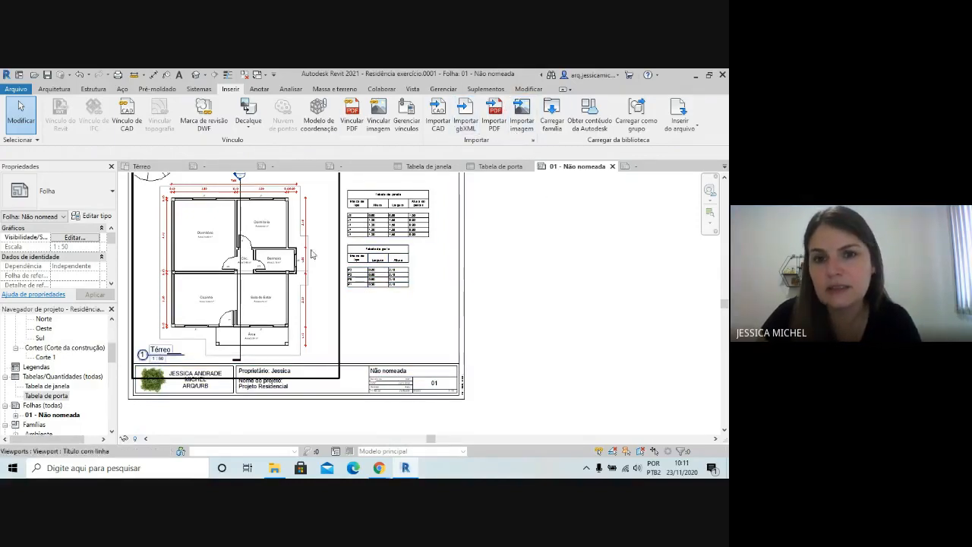
scroll(430, 276, "down", 3)
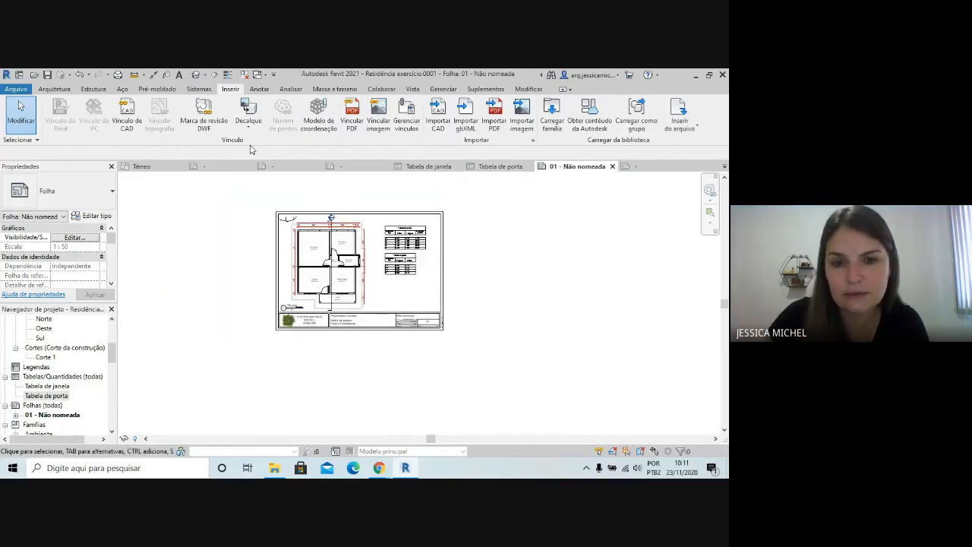
scroll(375, 246, "up", 4)
scroll(384, 334, "down", 3)
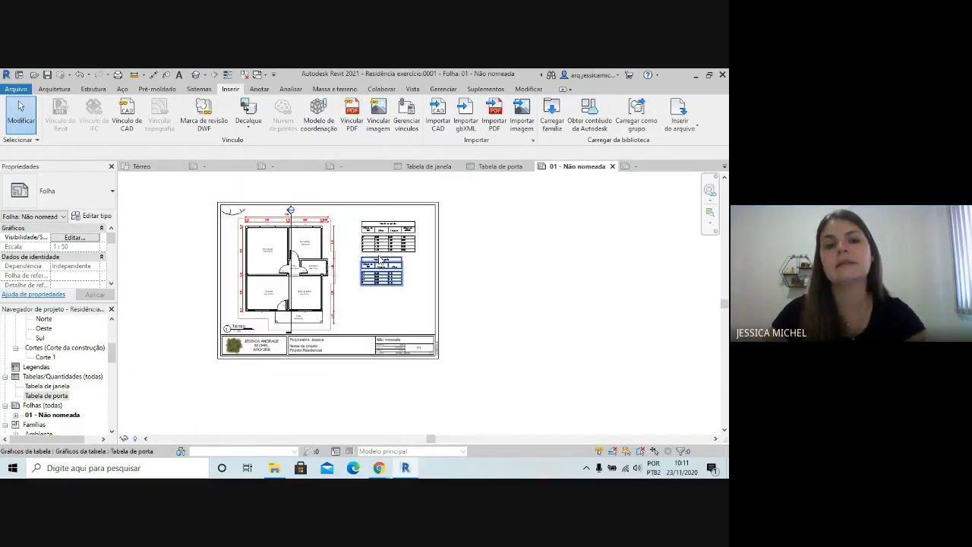
scroll(425, 300, "up", 2)
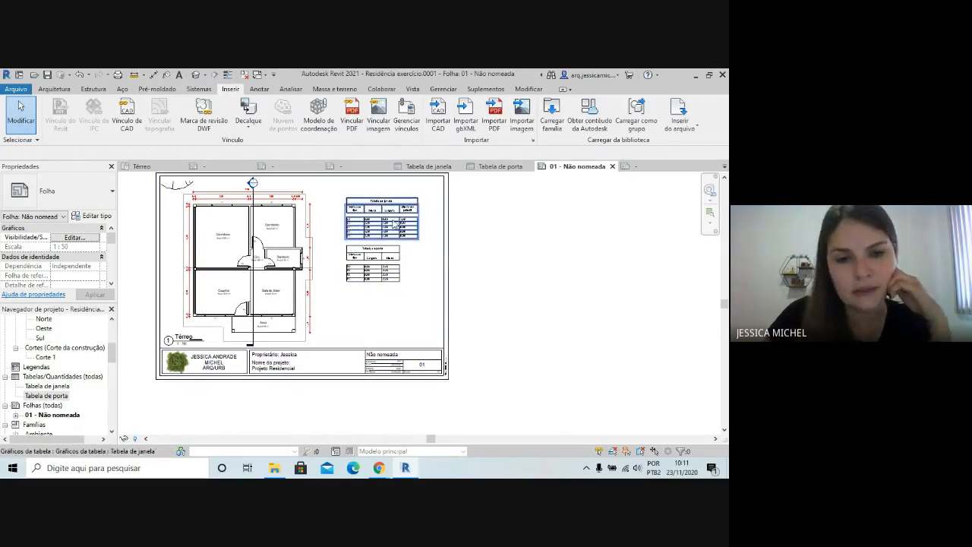
scroll(448, 336, "down", 2)
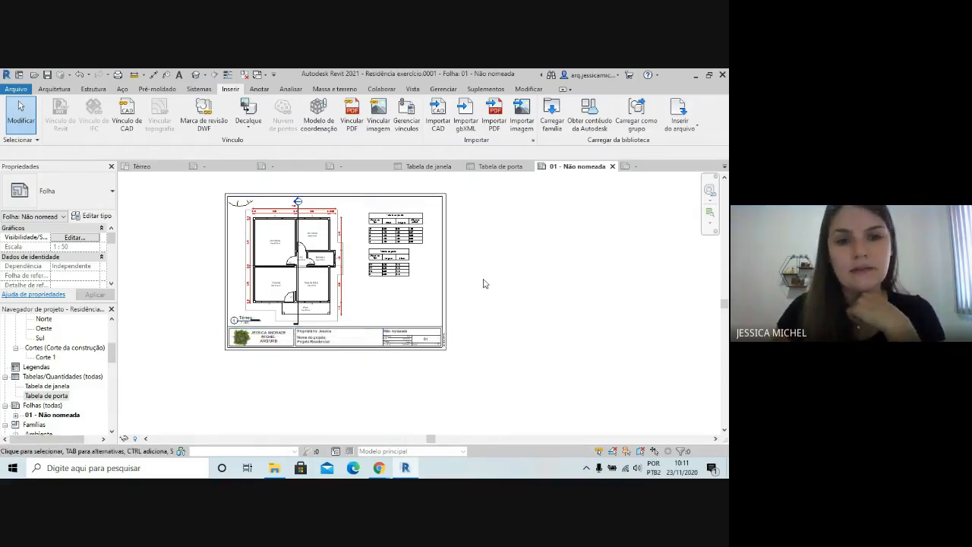
scroll(390, 306, "down", 1)
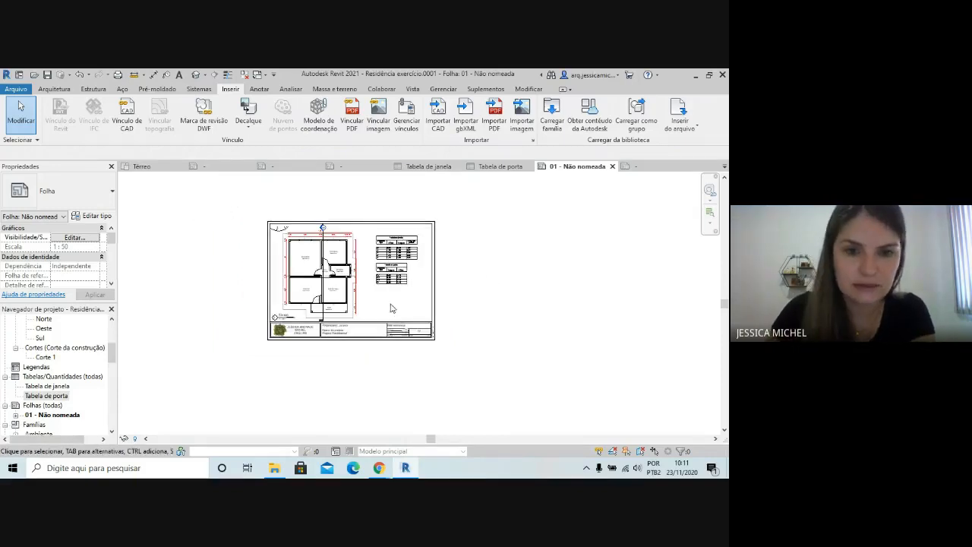
scroll(372, 262, "up", 1)
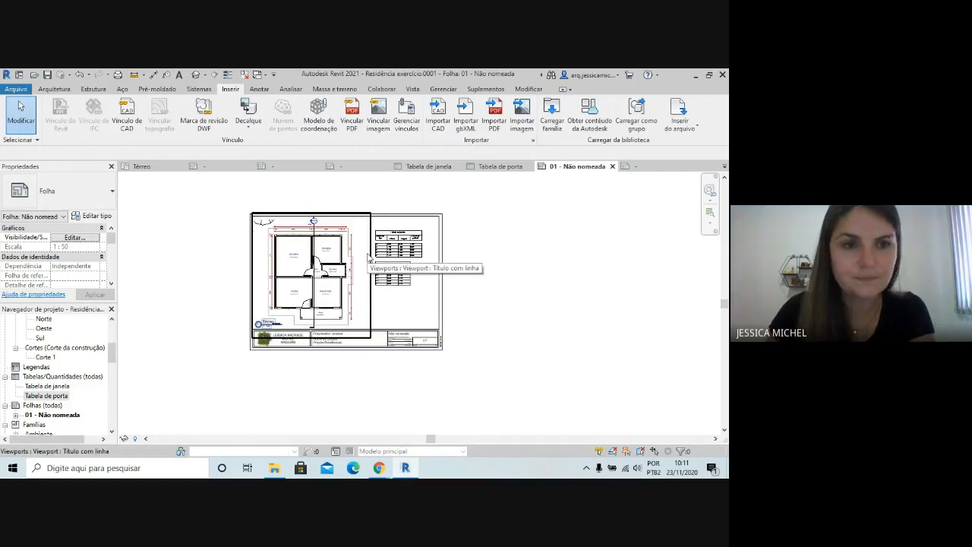
Open the print settings for sheet 01 and look through the available printers, keeping PDFCreator selected
left_click(118, 76)
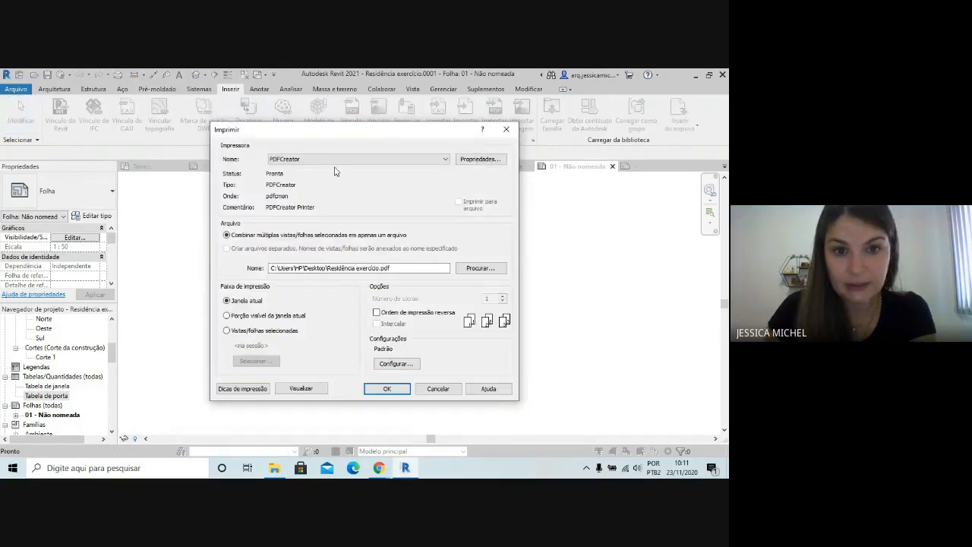
left_click(338, 160)
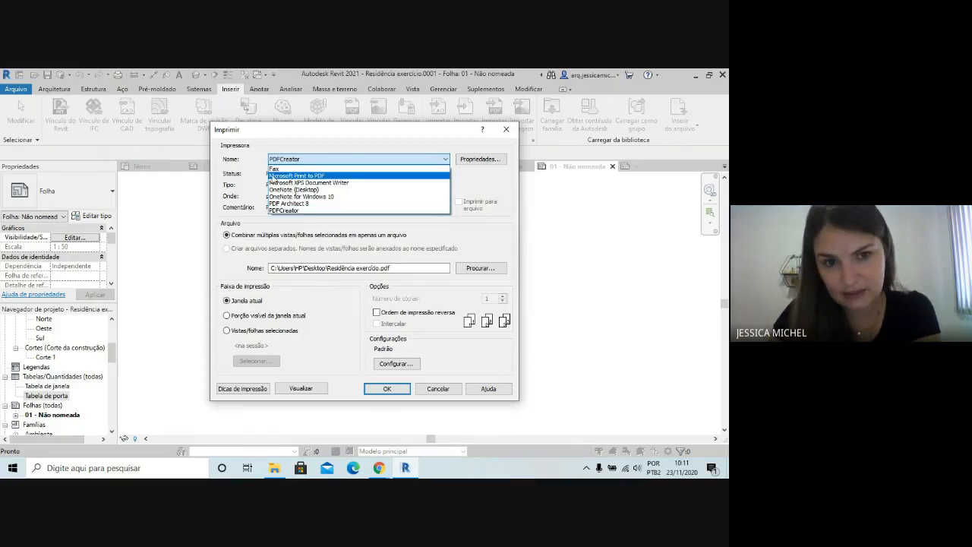
left_click(356, 147)
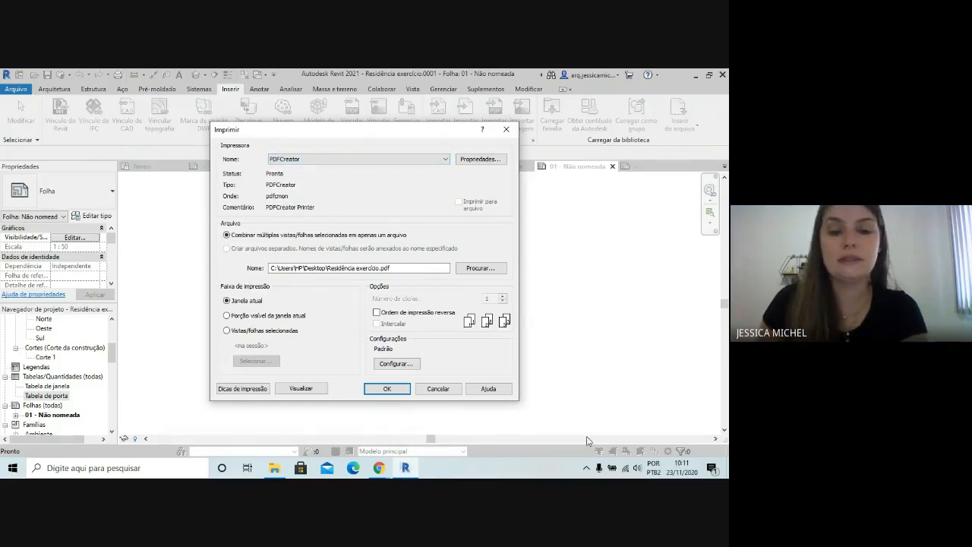
Switch to the Chrome window with the meeting and bring up the open PDFCreator download page
mouse_move(380, 470)
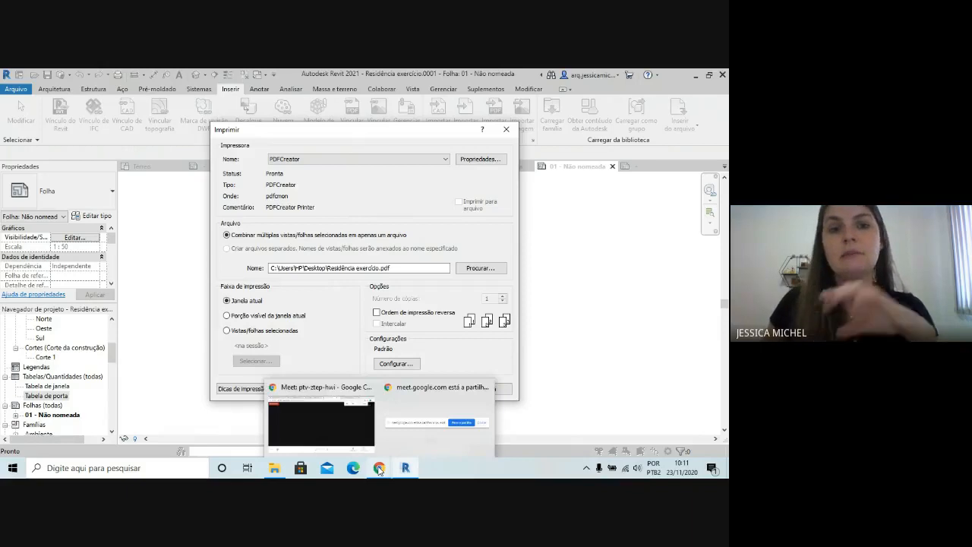
left_click(379, 471)
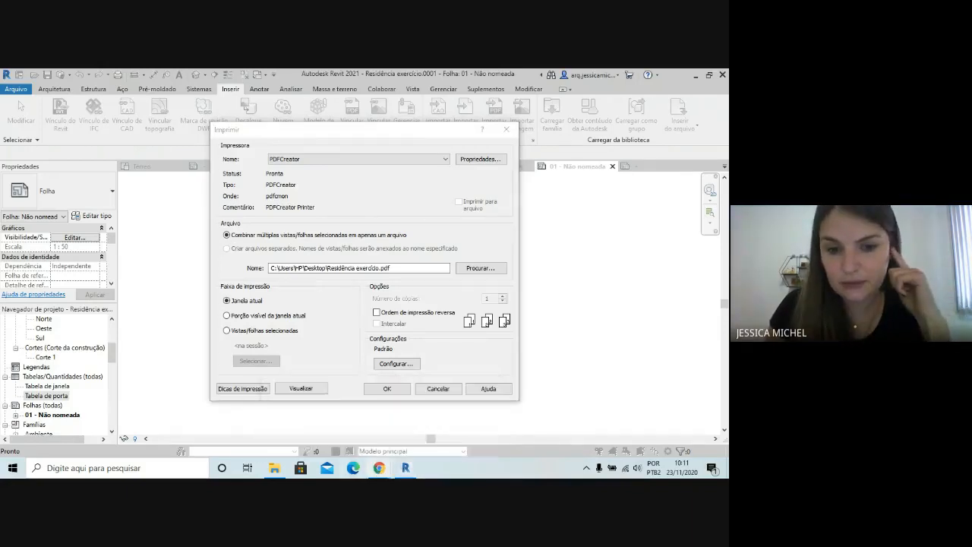
left_click(341, 418)
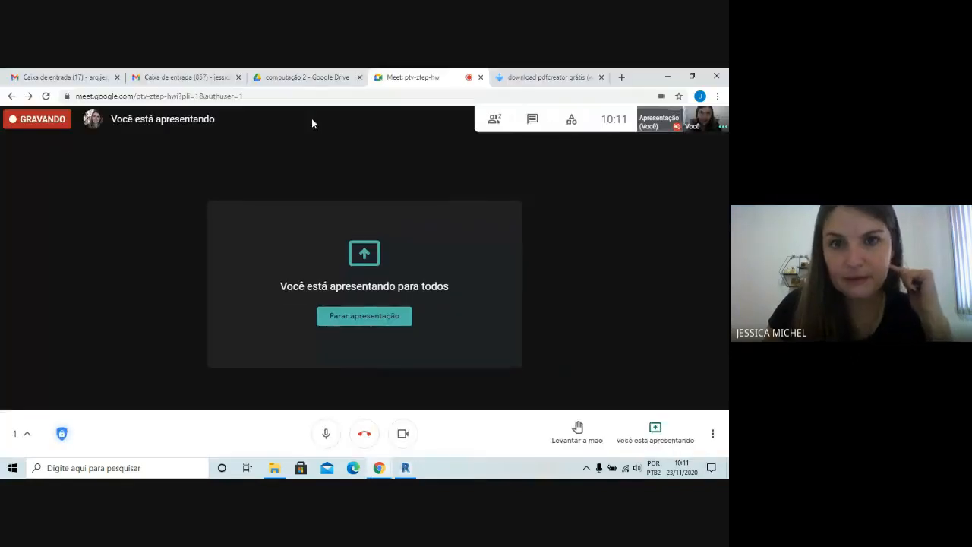
left_click(547, 77)
Search the web for "impressora pdf", accepting the corrected spelling, and look through the results for PDF printers
left_click(190, 96)
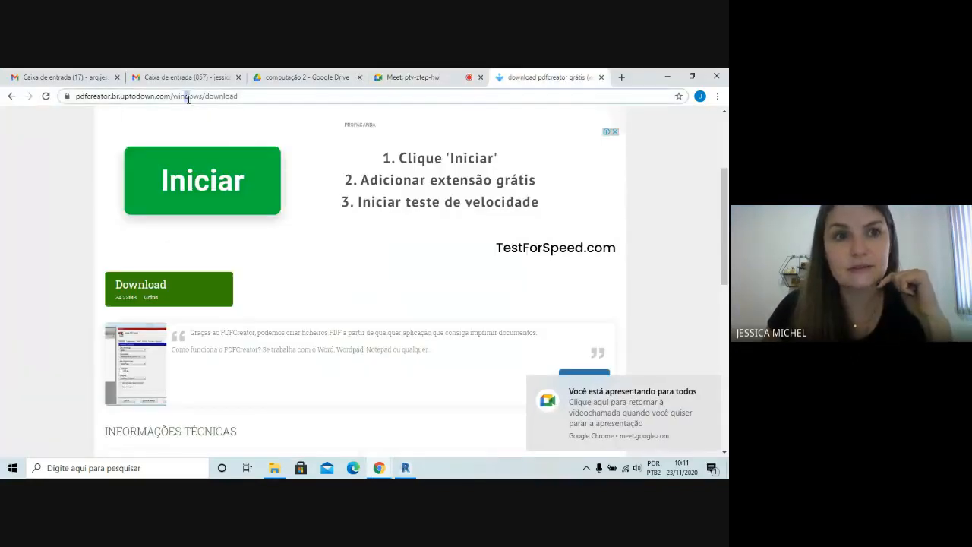
left_click(261, 96)
left_click_drag(261, 96, 47, 110)
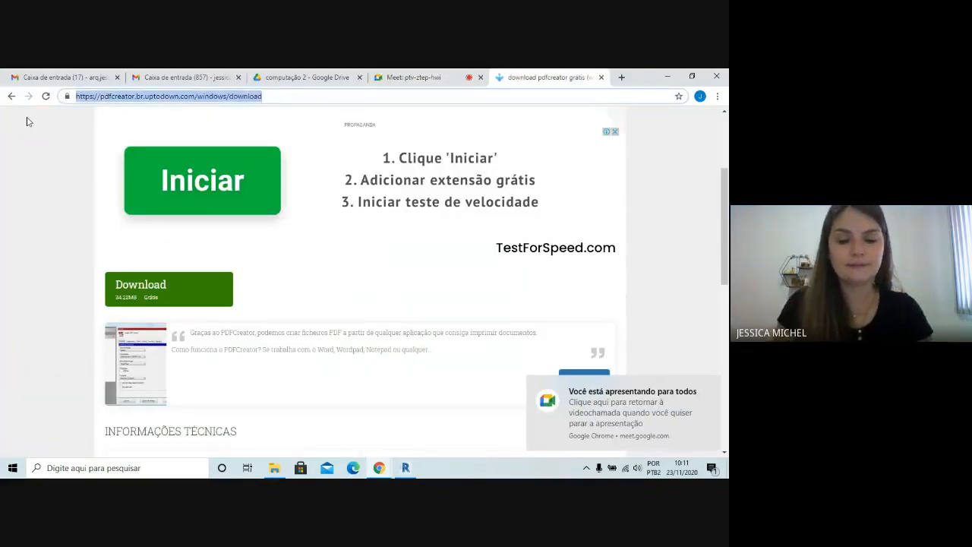
type("imoressora")
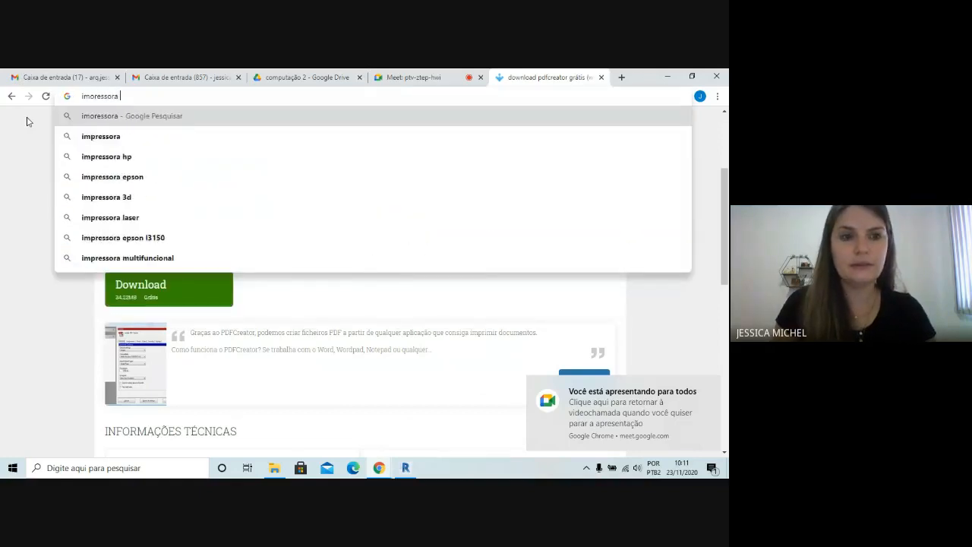
key("BackSpace")
type("pdf")
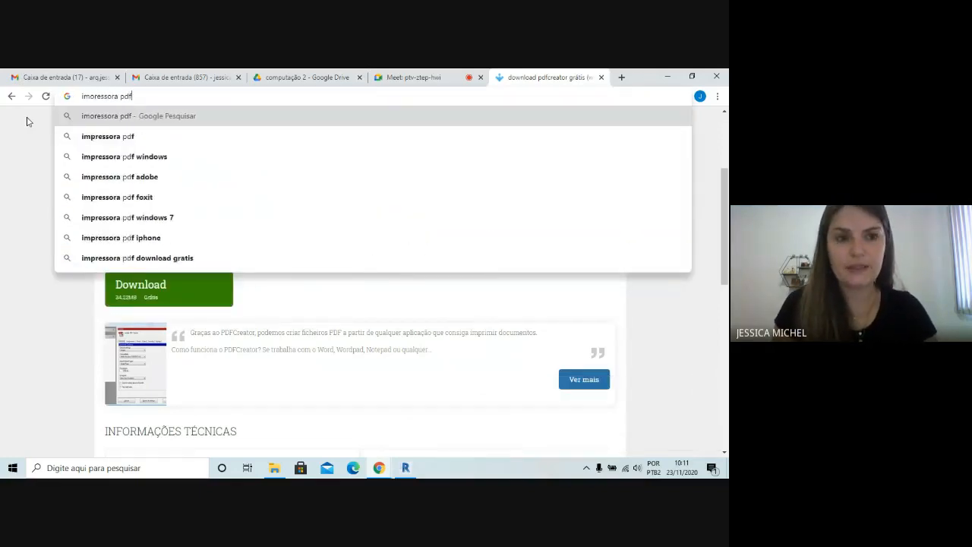
key("Return")
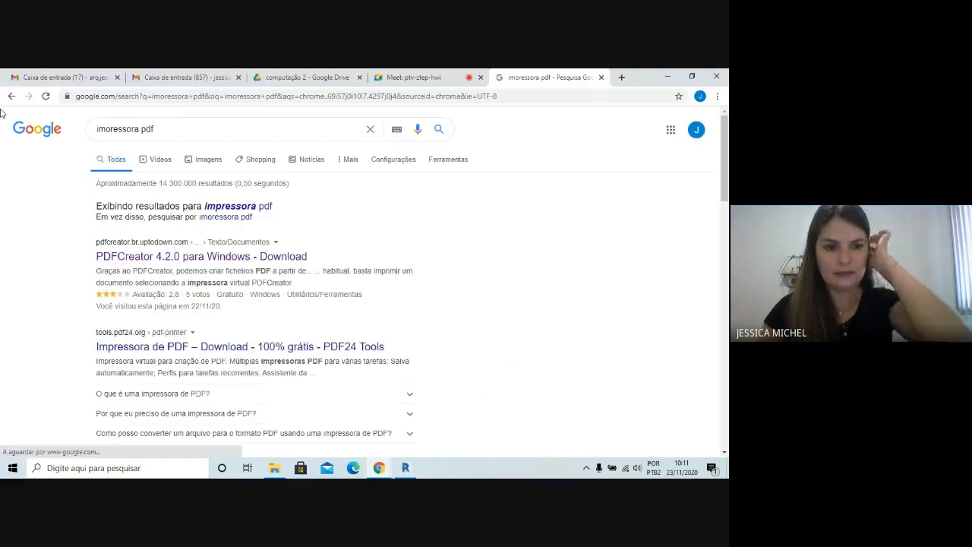
left_click(223, 208)
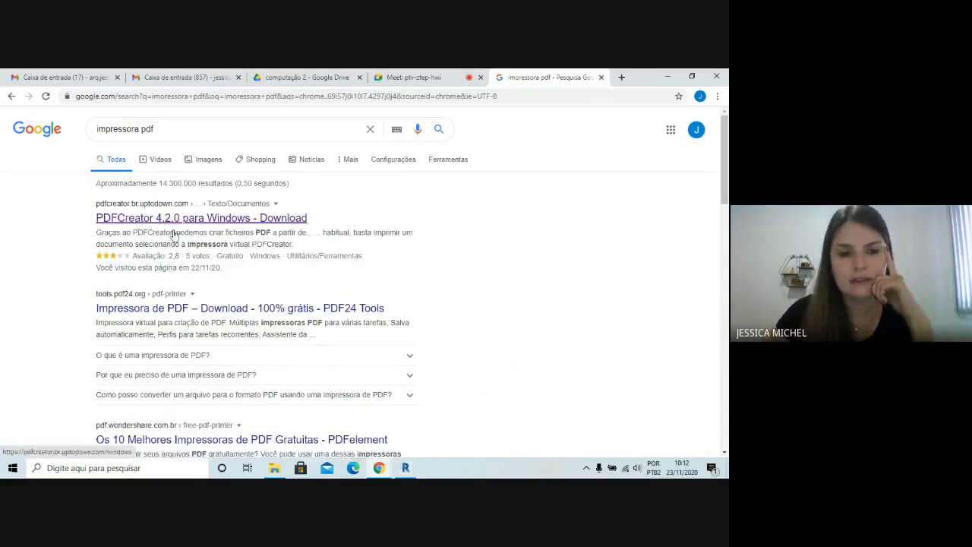
scroll(167, 255, "down", 5)
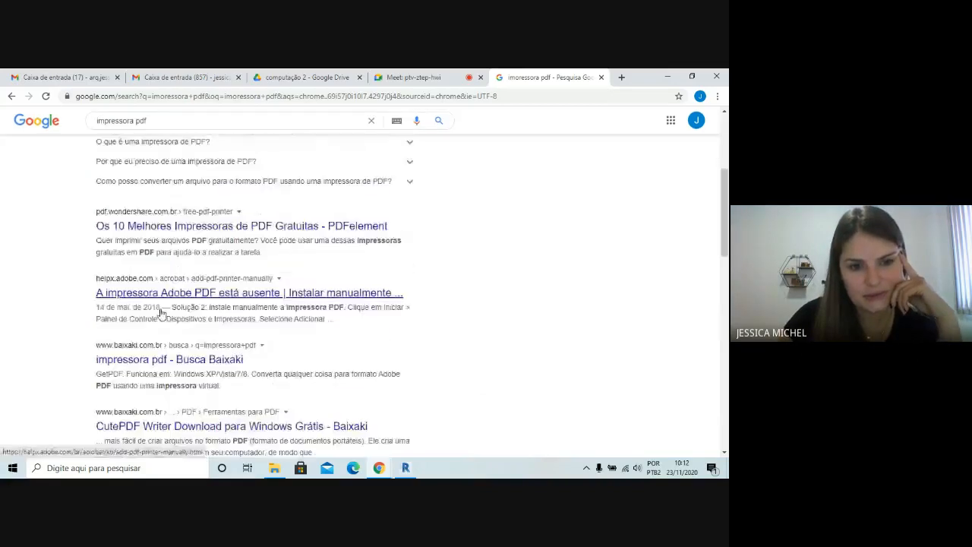
scroll(103, 220, "up", 2)
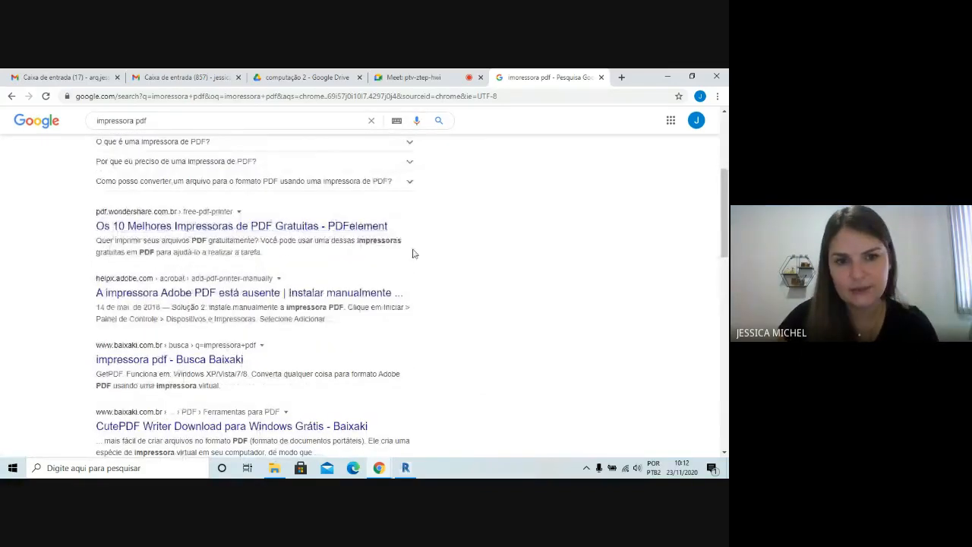
scroll(380, 357, "down", 2)
scroll(257, 232, "up", 6)
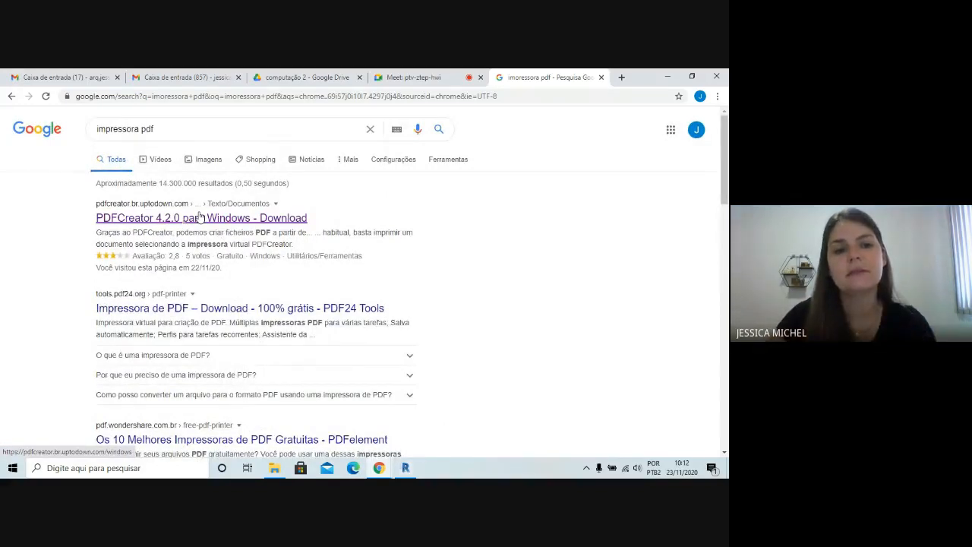
Open the PDFCreator 4.2.0 result and its latest-version download page, and switch back to the print settings in Revit
left_click(199, 218)
scroll(199, 298, "down", 1)
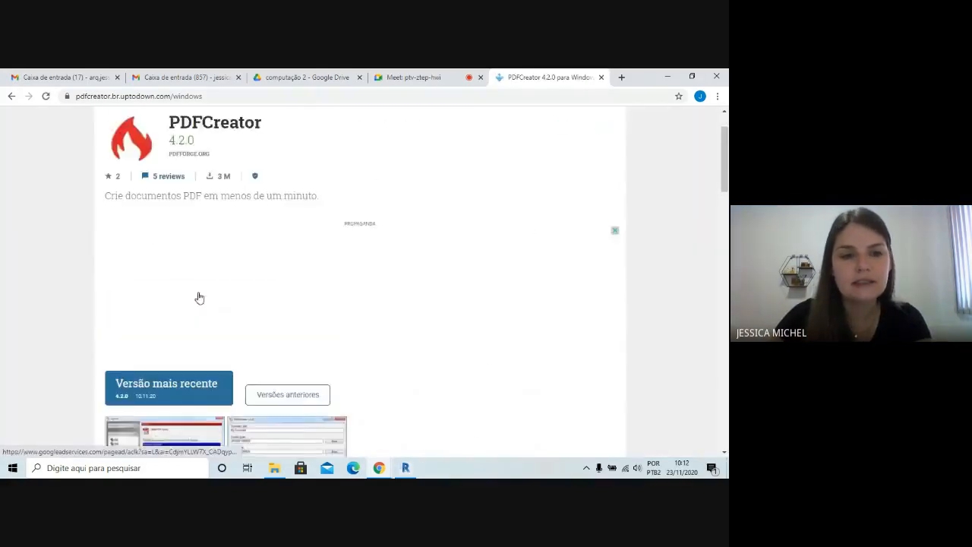
scroll(199, 298, "down", 1)
scroll(182, 341, "down", 1)
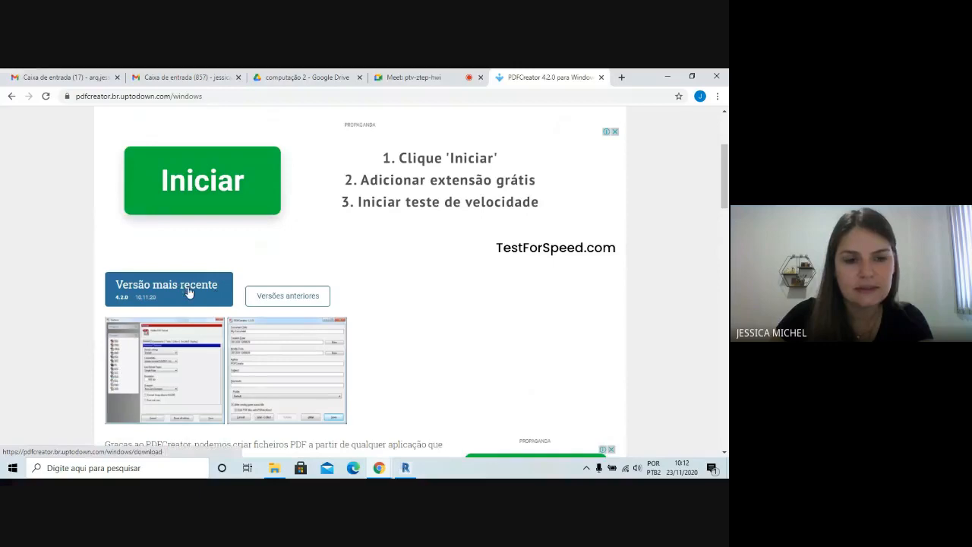
left_click(189, 293)
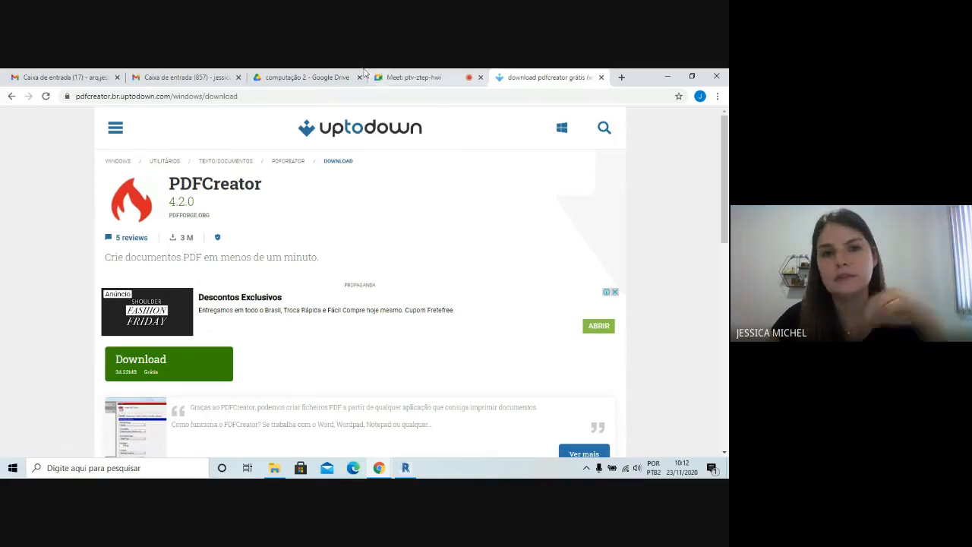
mouse_move(414, 474)
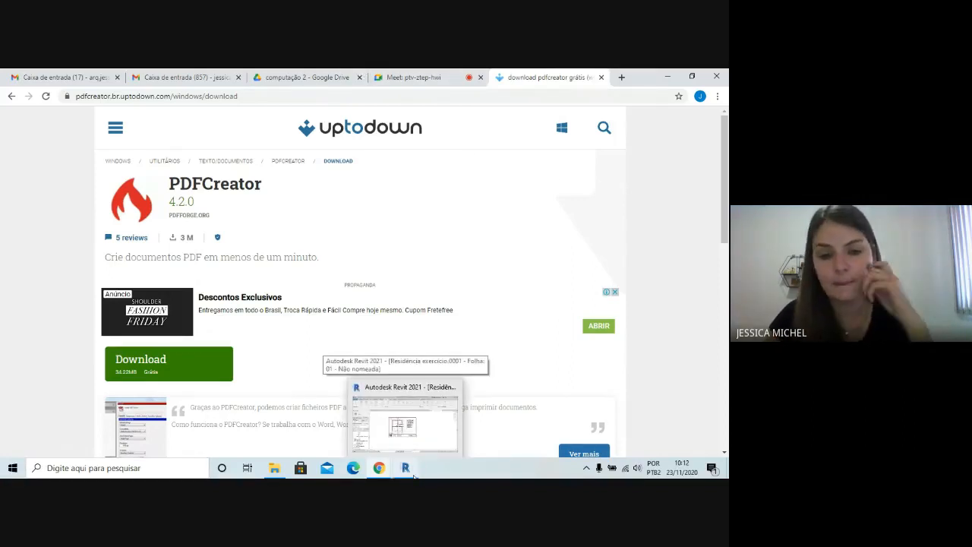
left_click(415, 474)
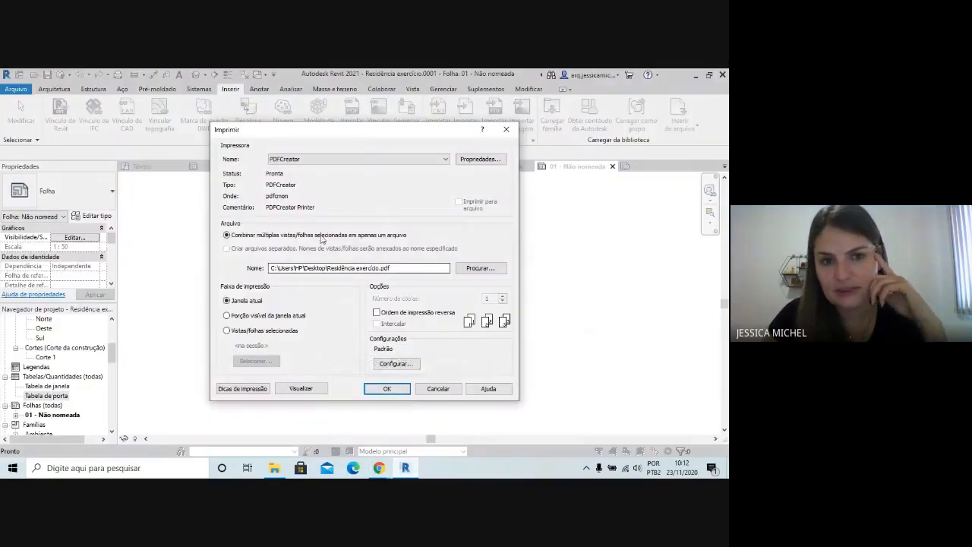
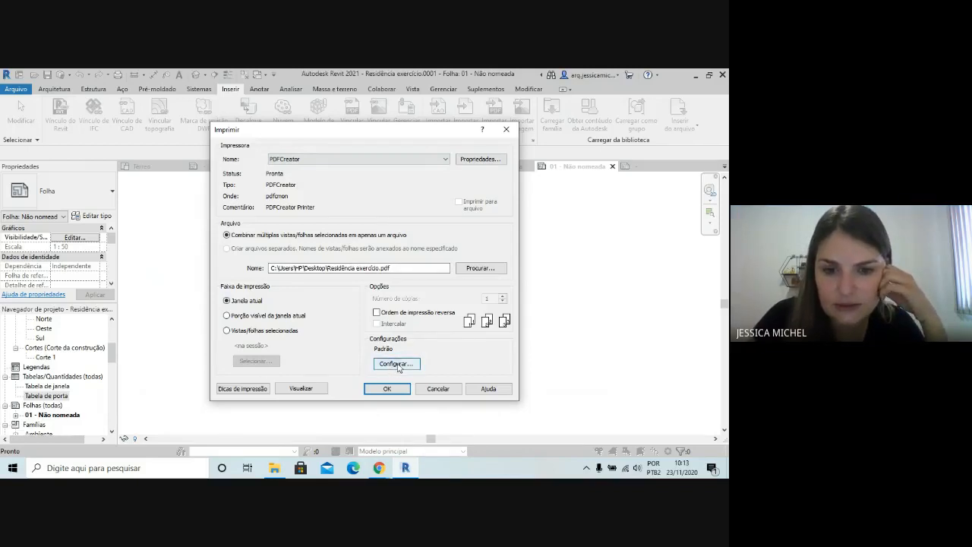
Open the PDFCreator print setup for sheet 01 and set the paper size to A3
left_click(397, 366)
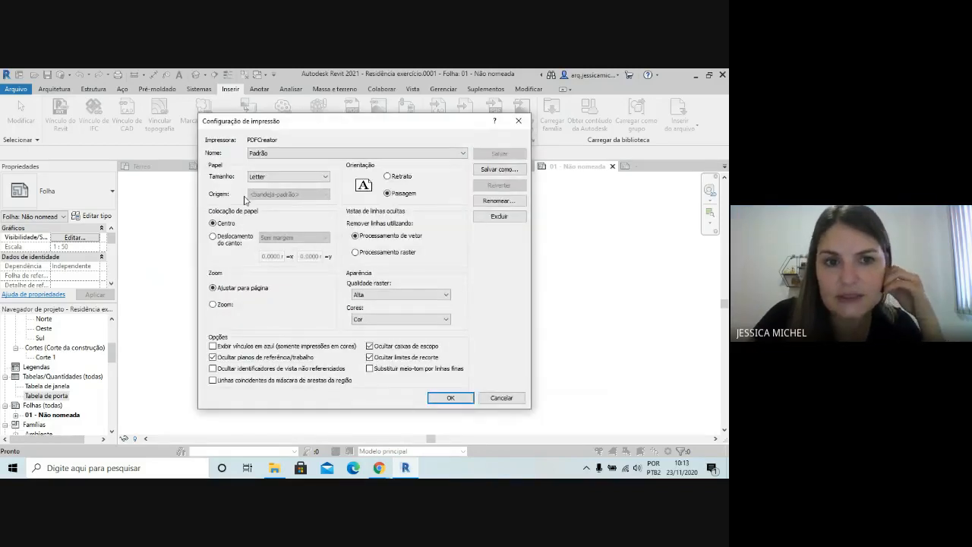
left_click(288, 176)
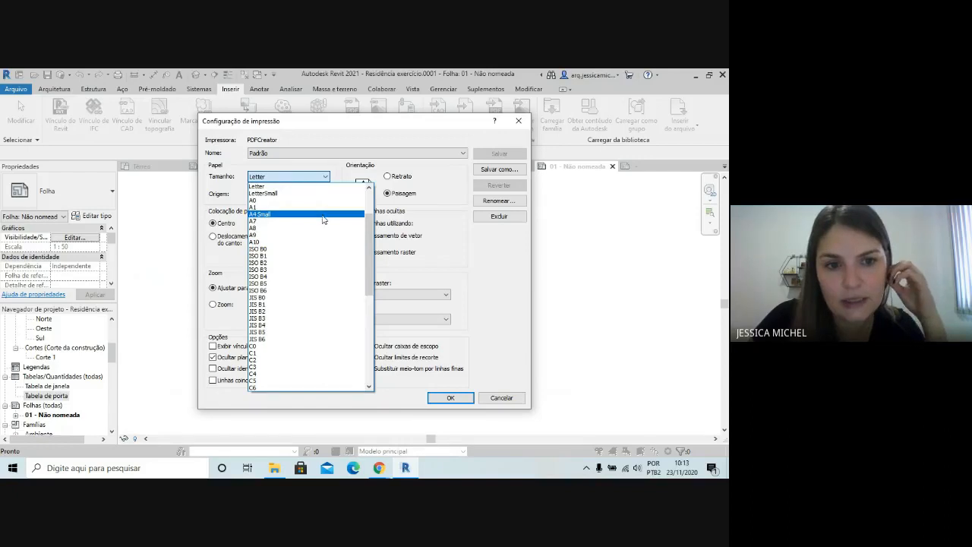
scroll(323, 220, "down", 1)
scroll(323, 221, "up", 4)
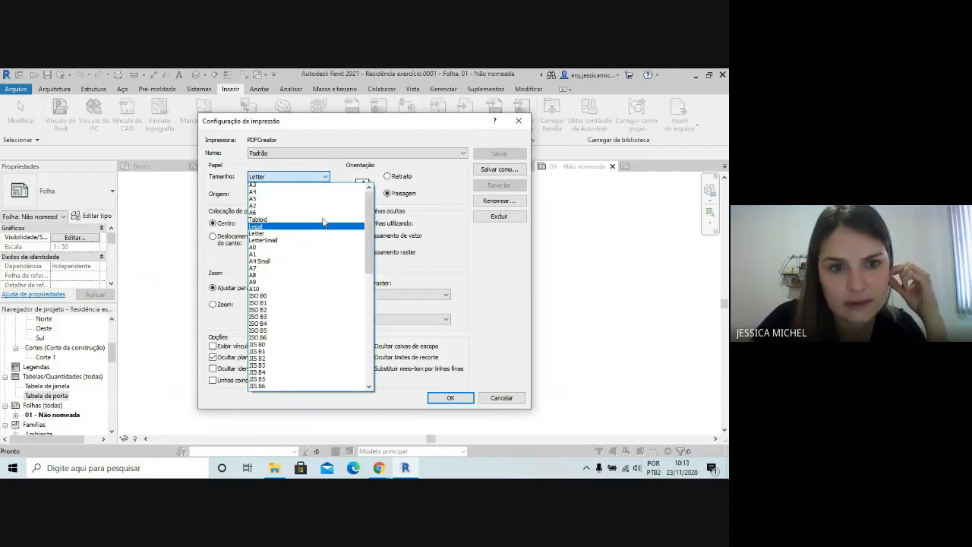
left_click(320, 194)
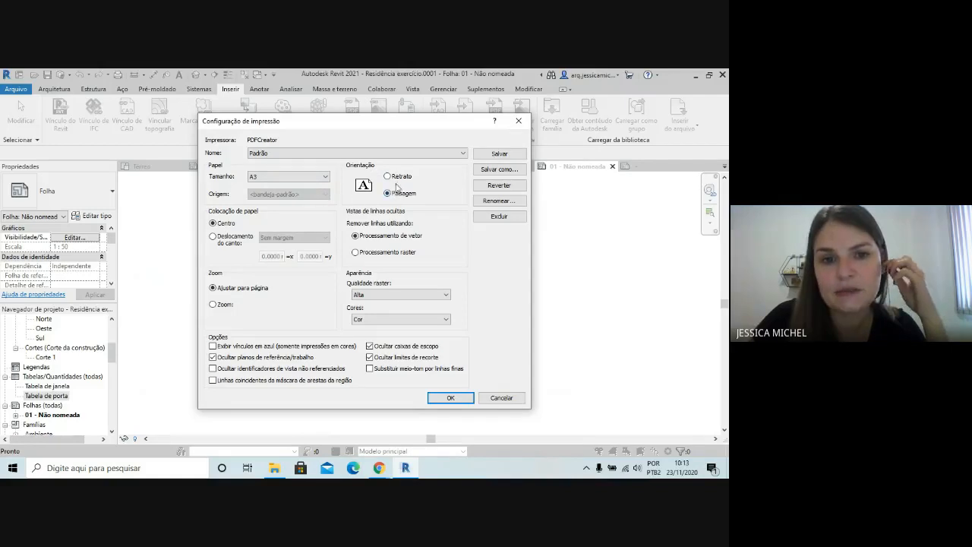
Place the print with a corner offset (Deslocamento do canto) and Sem margem, set Zoom to 100%, and accept the setup
left_click(213, 238)
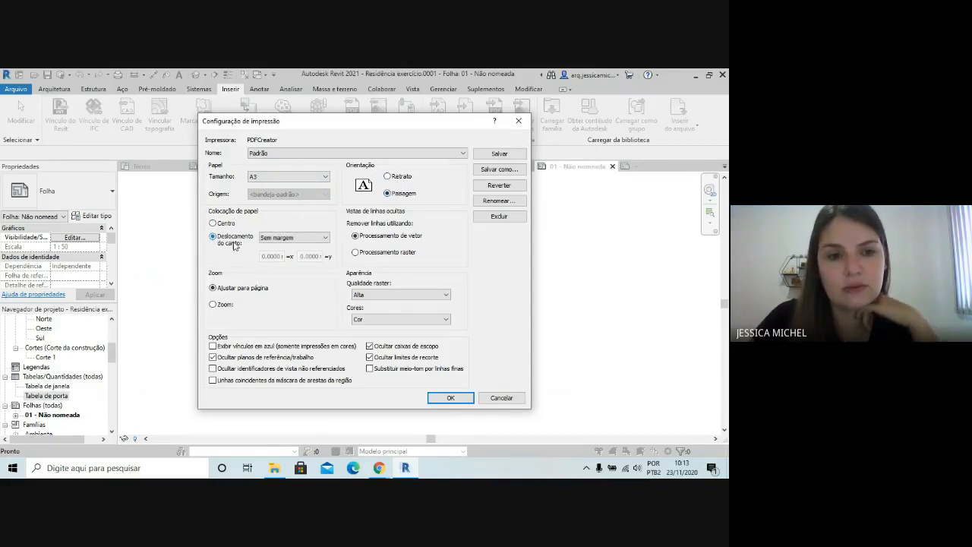
left_click(287, 237)
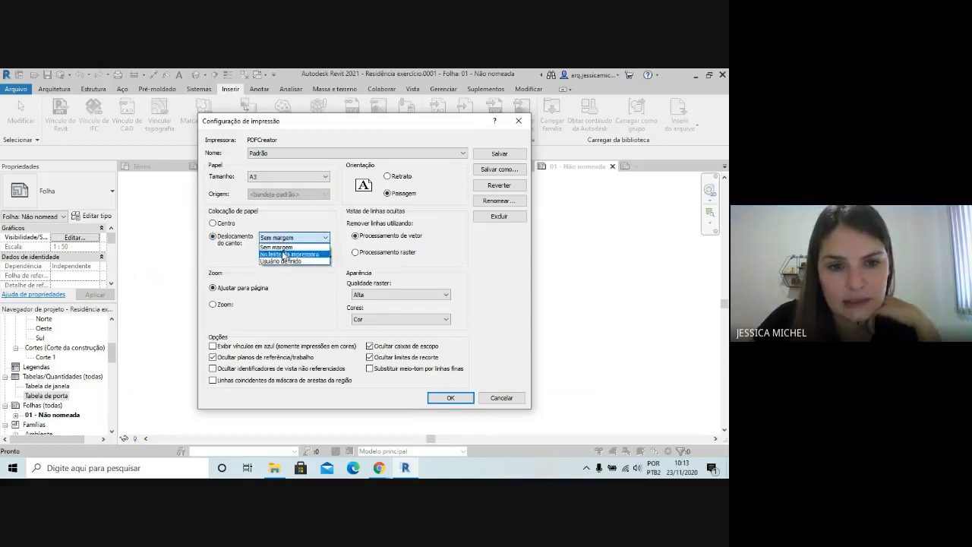
left_click(283, 248)
left_click(302, 239)
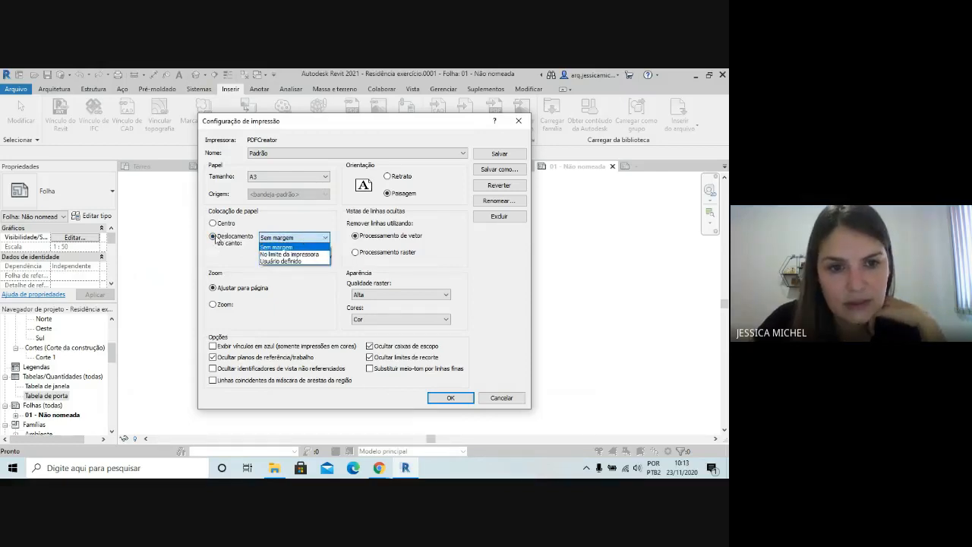
left_click(276, 248)
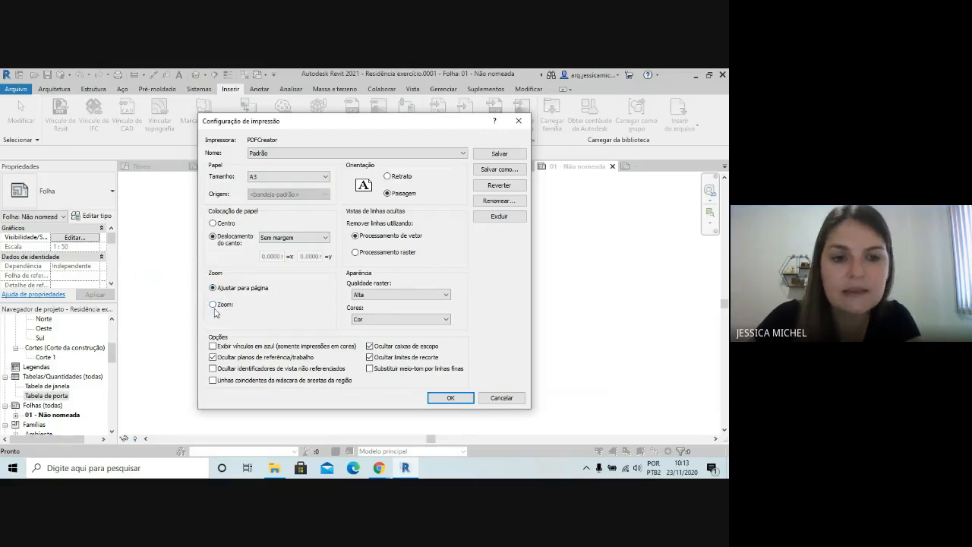
left_click(213, 305)
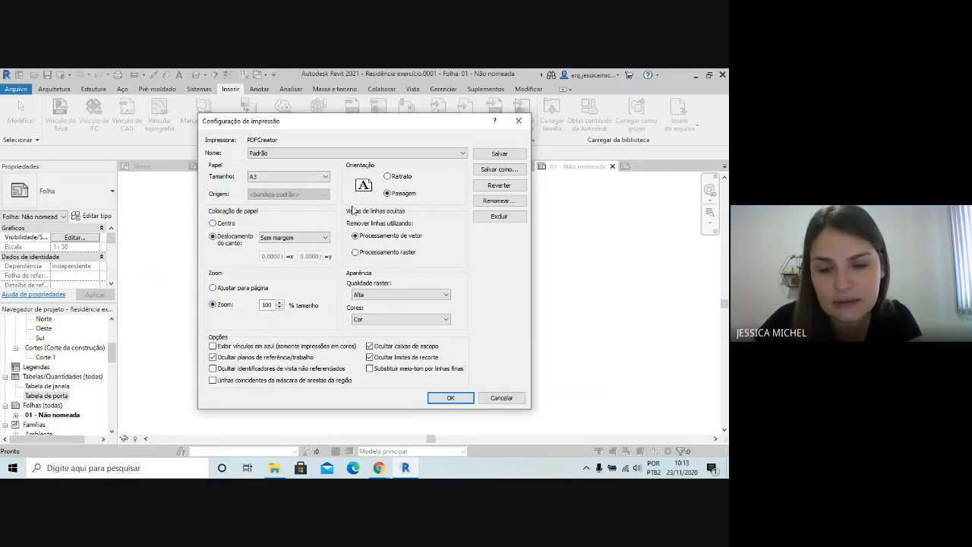
left_click(449, 397)
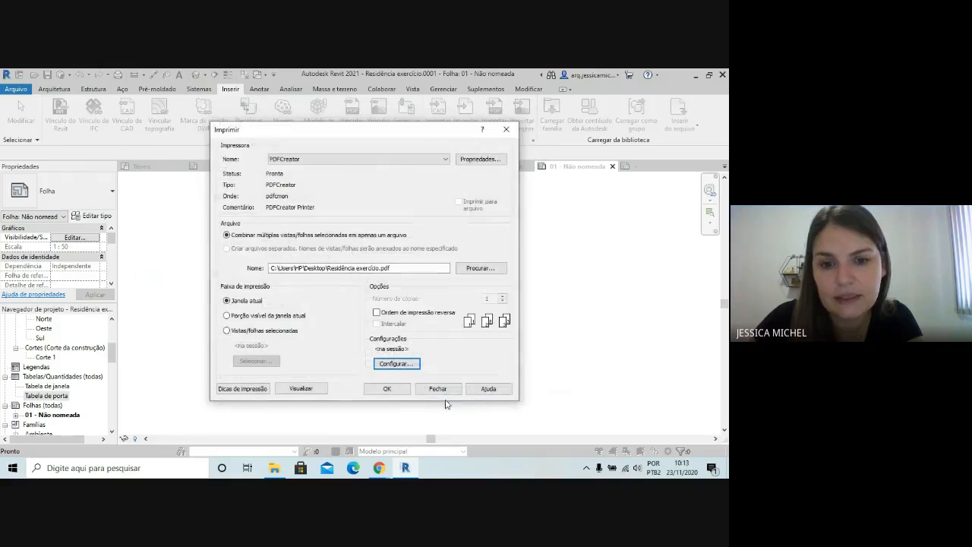
Preview the sheet's print and check the lower part of the Térreo plan up close
left_click(308, 391)
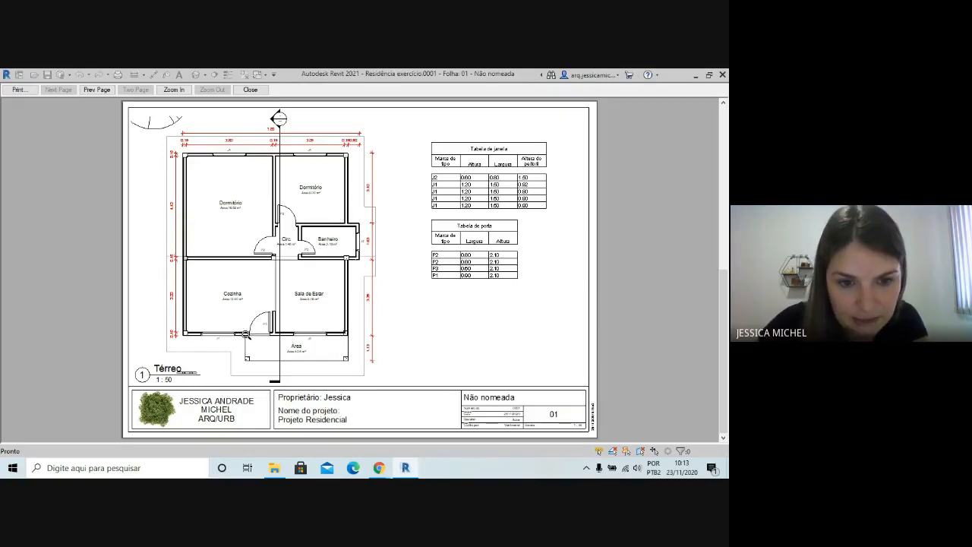
left_click(351, 326)
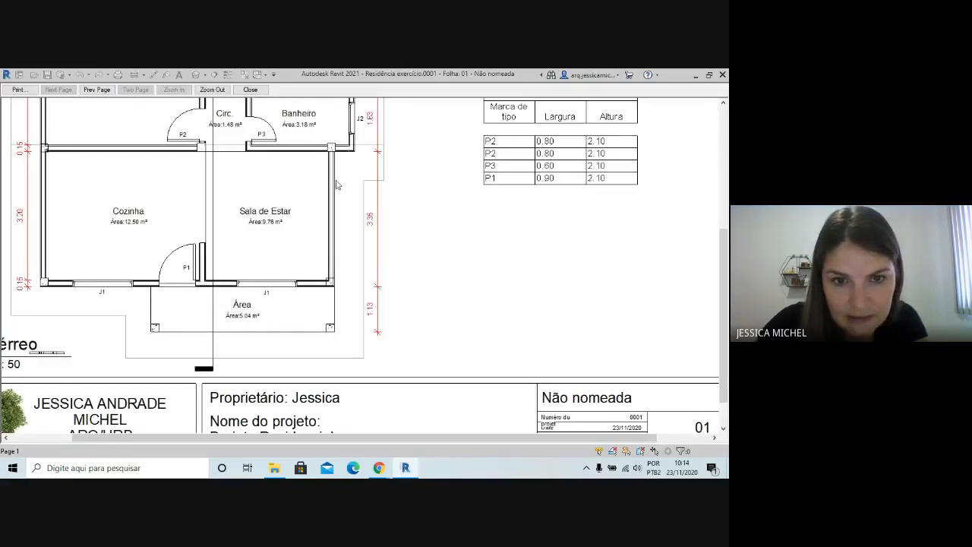
left_click(347, 296)
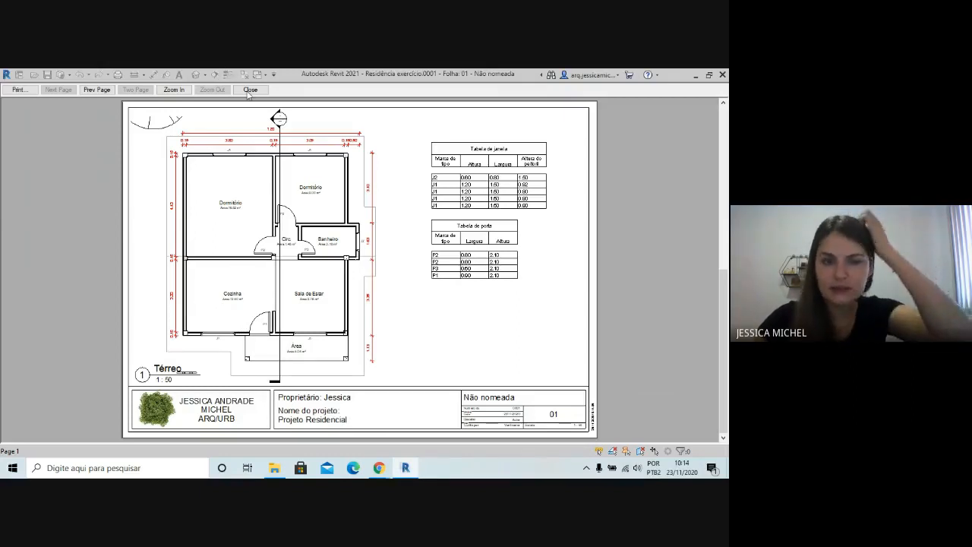
Send the sheet from the preview to PDFCreator and name the output file "teste 1"
left_click(19, 90)
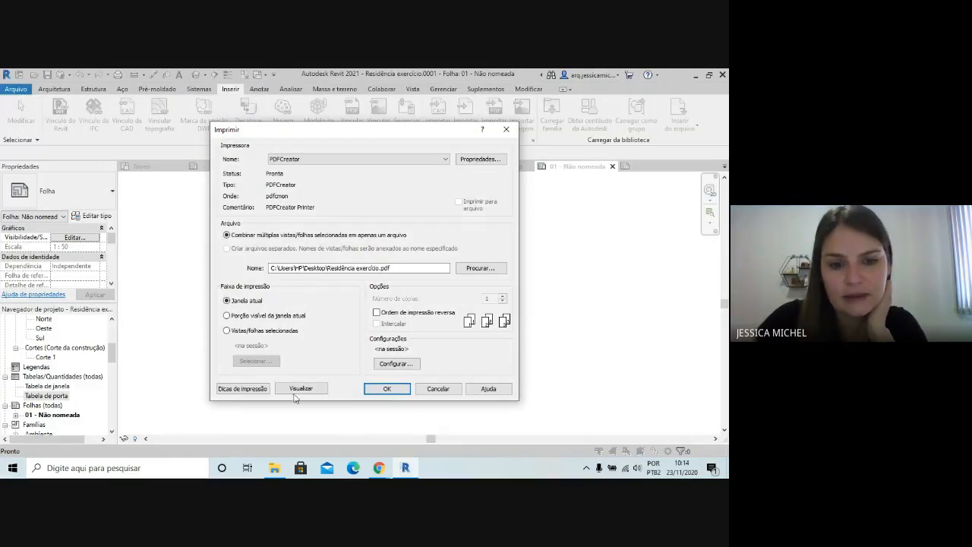
left_click(390, 389)
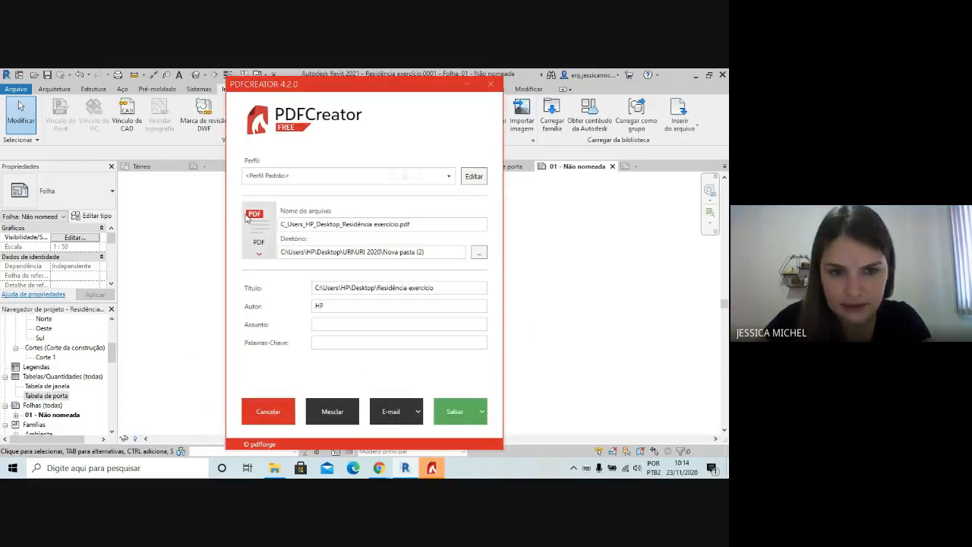
left_click(422, 224)
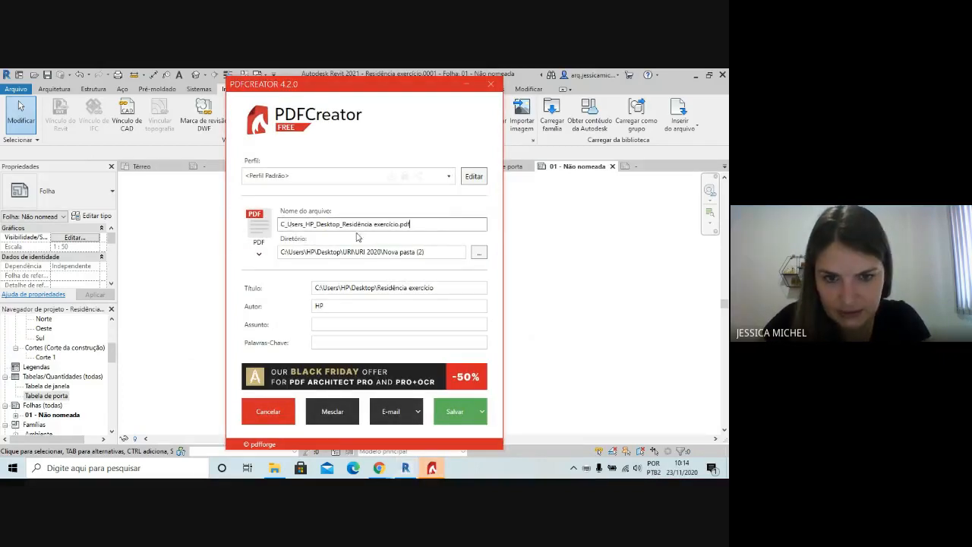
key("ctrl+a")
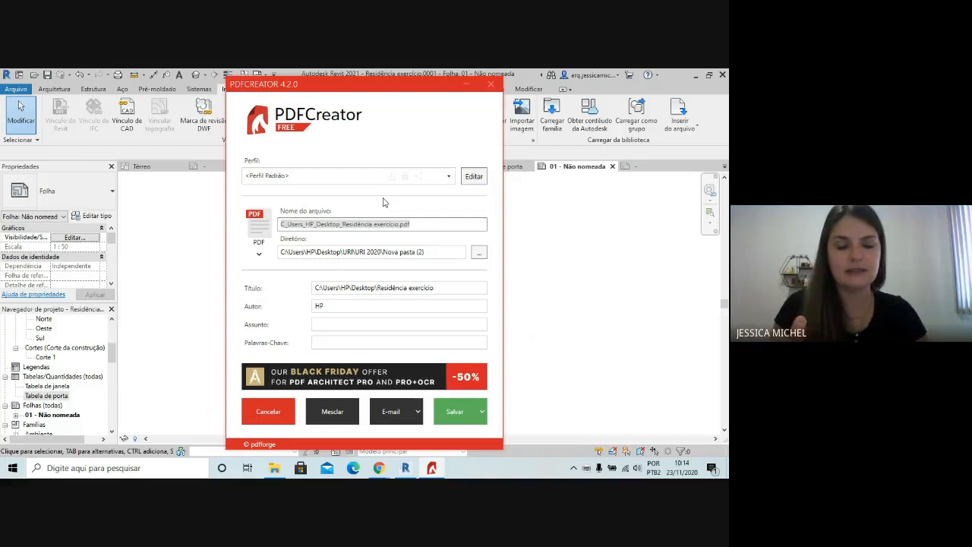
type("teste 1")
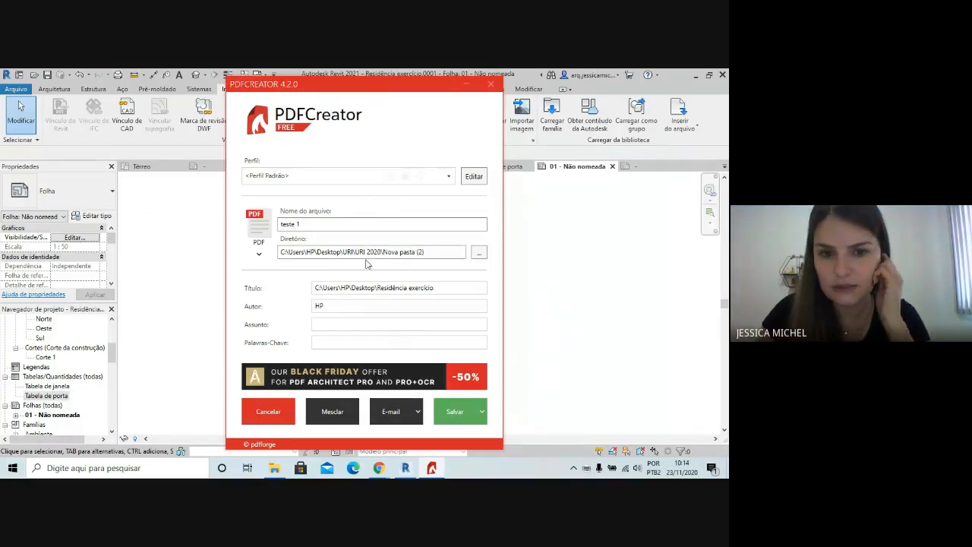
Choose the folder Nova pasta (2) as the destination and save the sheet as teste 1.pdf
left_click(478, 251)
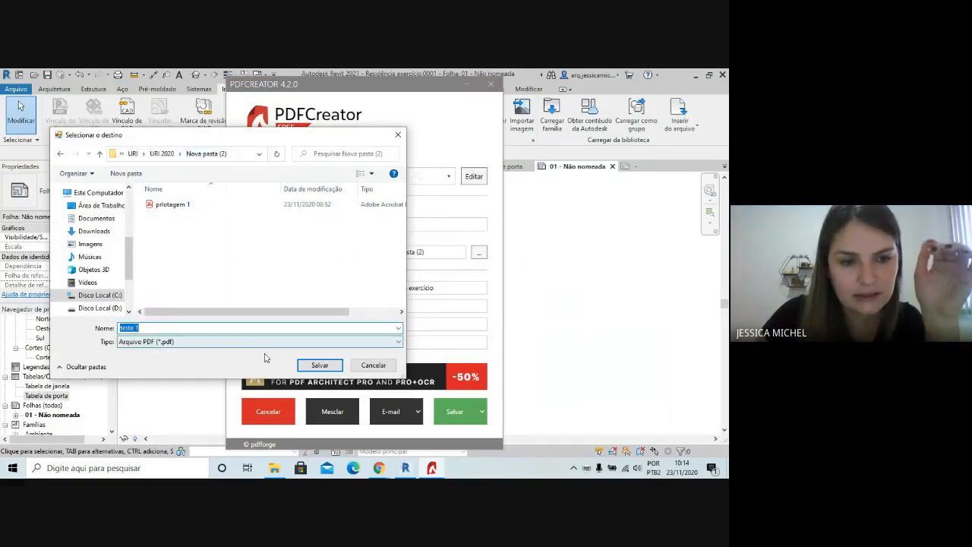
left_click(317, 365)
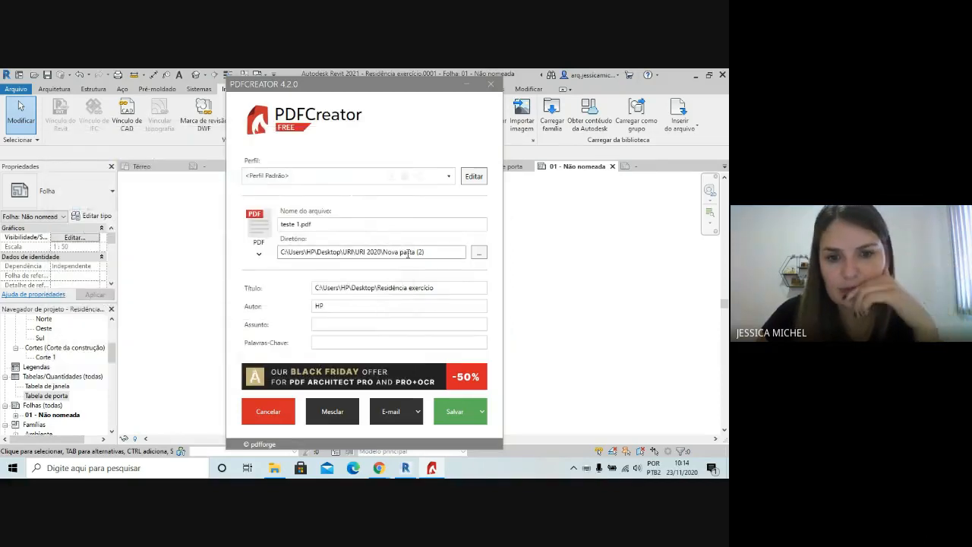
left_click(456, 421)
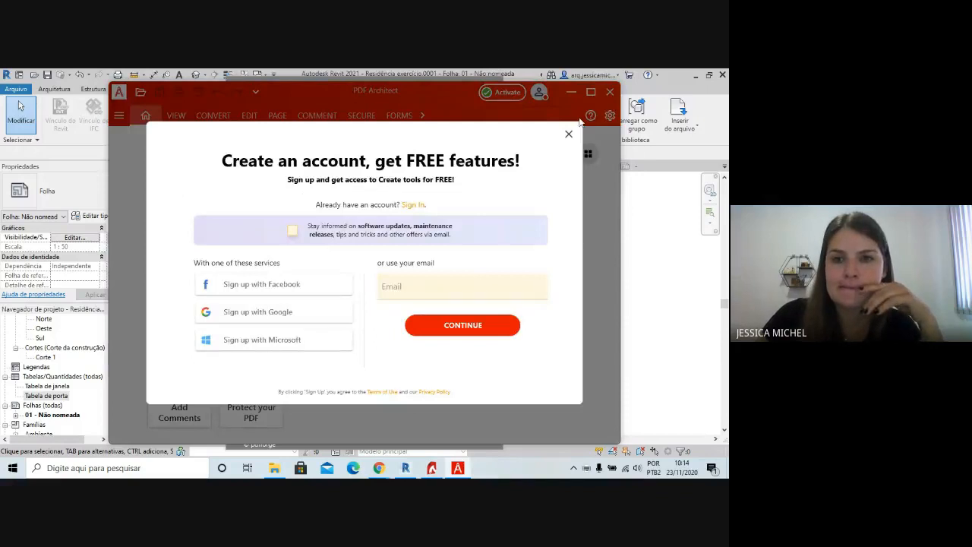
Dismiss the account sign-up offer, look over teste 1.pdf in PDF Architect, and close it and PDFCreator
left_click(568, 133)
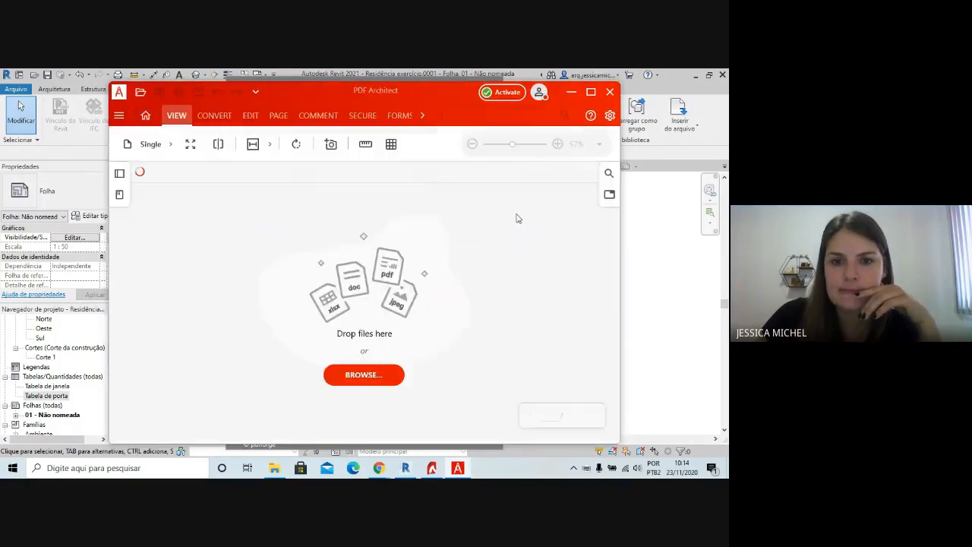
scroll(410, 224, "down", 3)
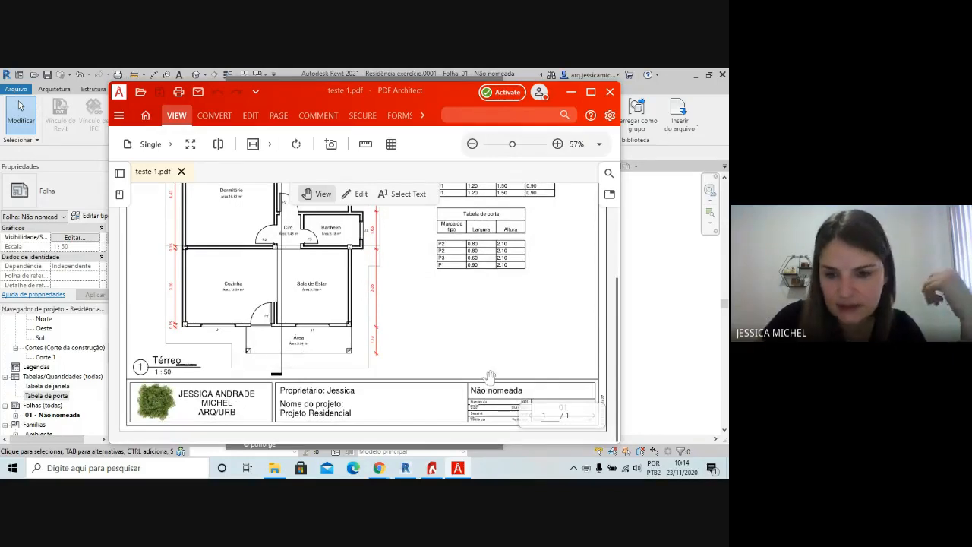
scroll(539, 325, "up", 3)
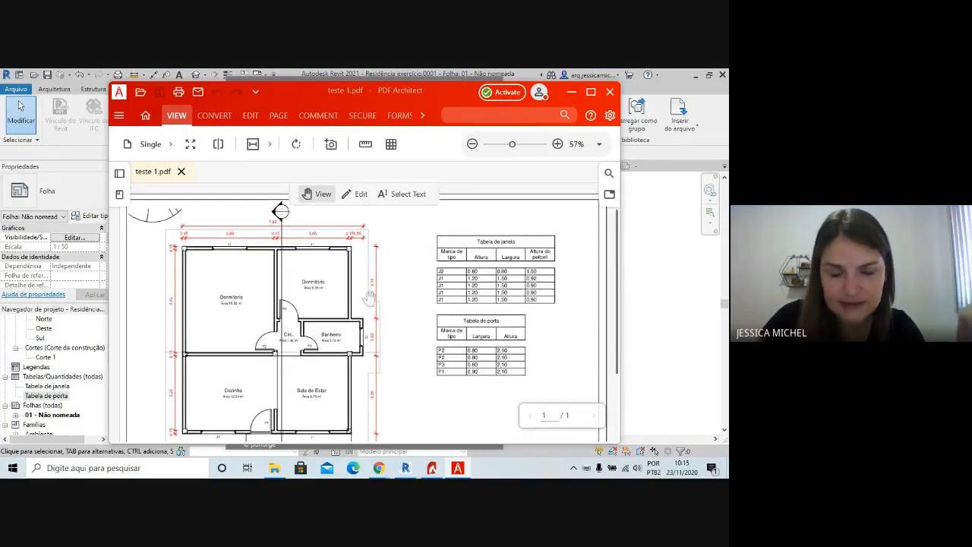
left_click(609, 93)
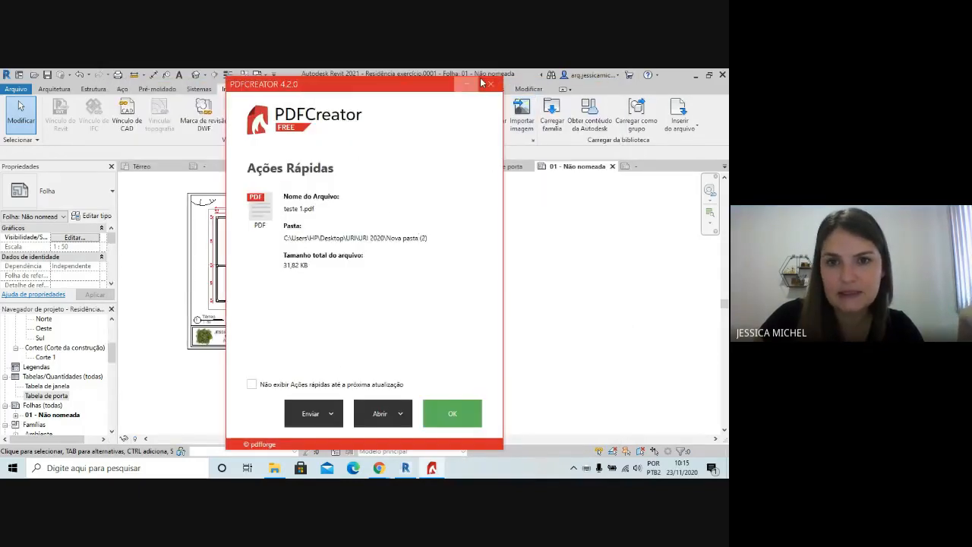
key("Return")
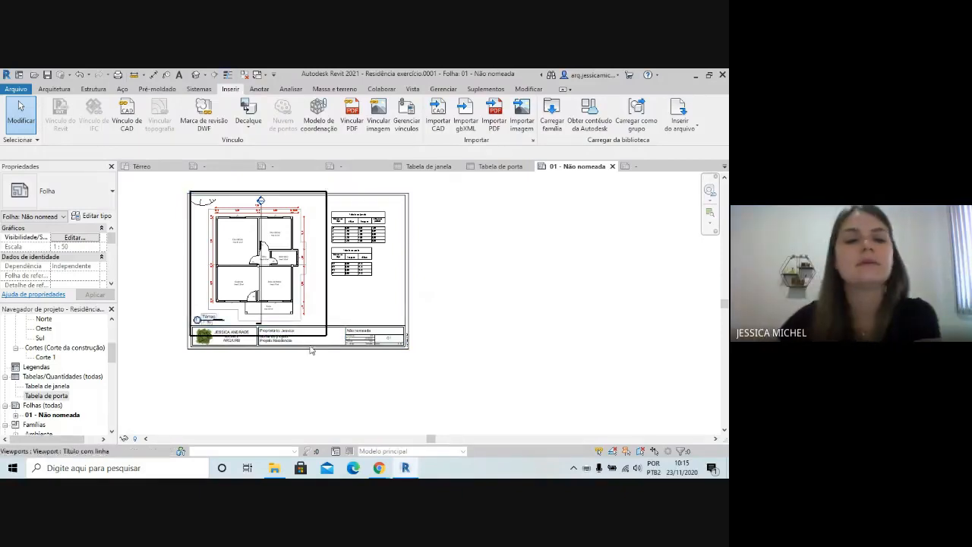
Look over the plan on sheet 01 and open the Térreo floor plan view
scroll(426, 347, "up", 8)
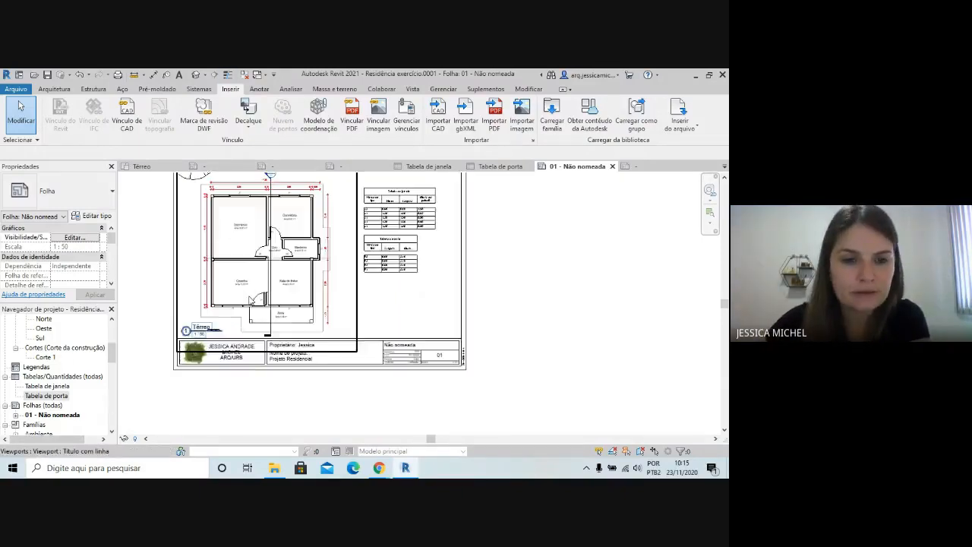
scroll(426, 347, "down", 5)
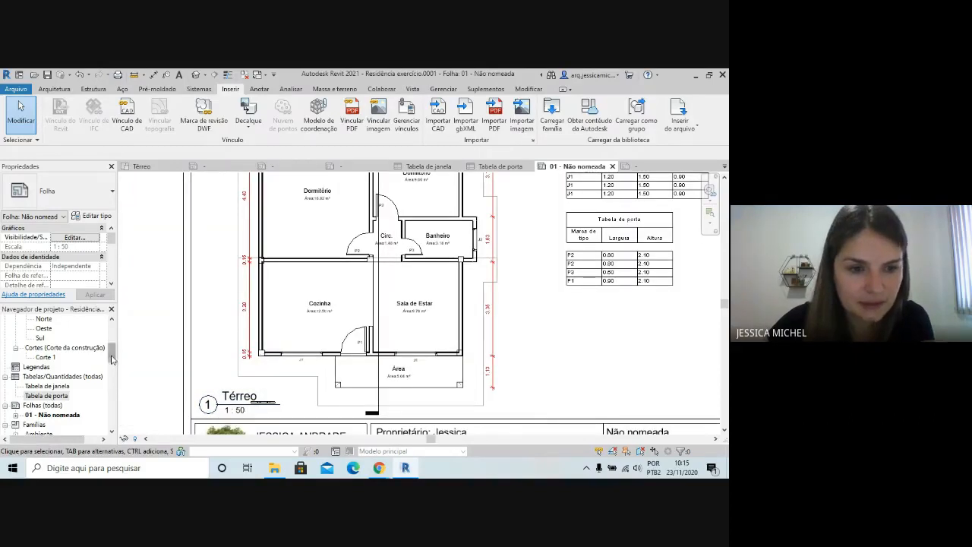
scroll(46, 364, "up", 5)
double_click(44, 357)
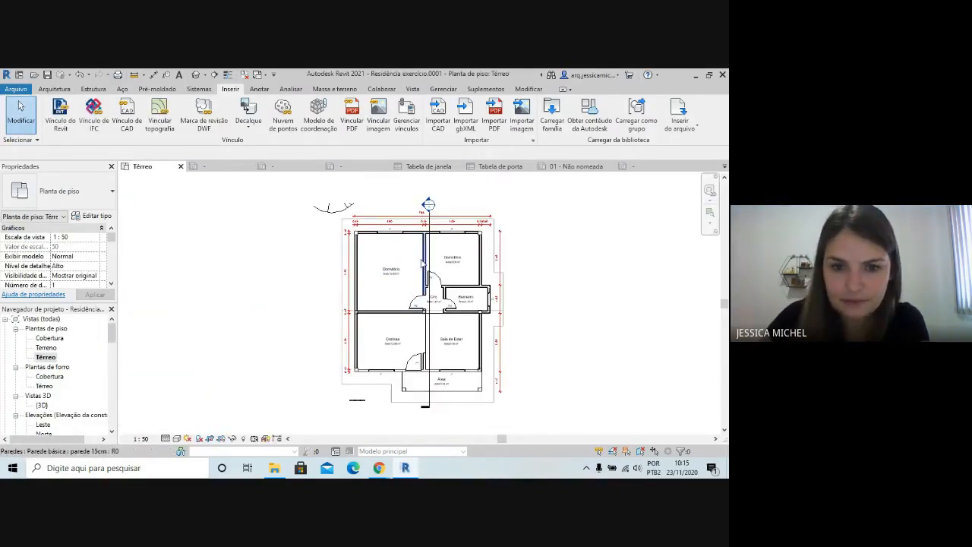
scroll(366, 313, "up", 2)
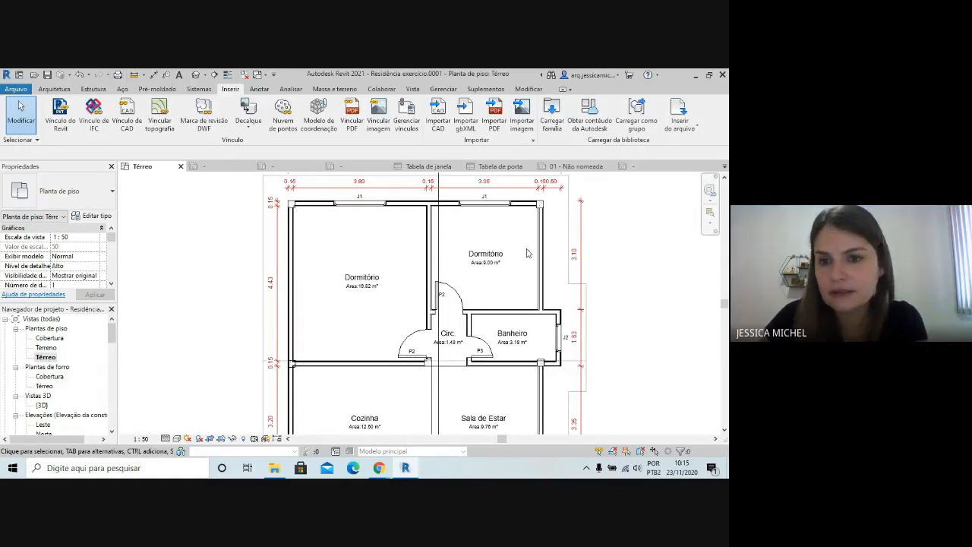
left_click_drag(553, 232, 488, 228)
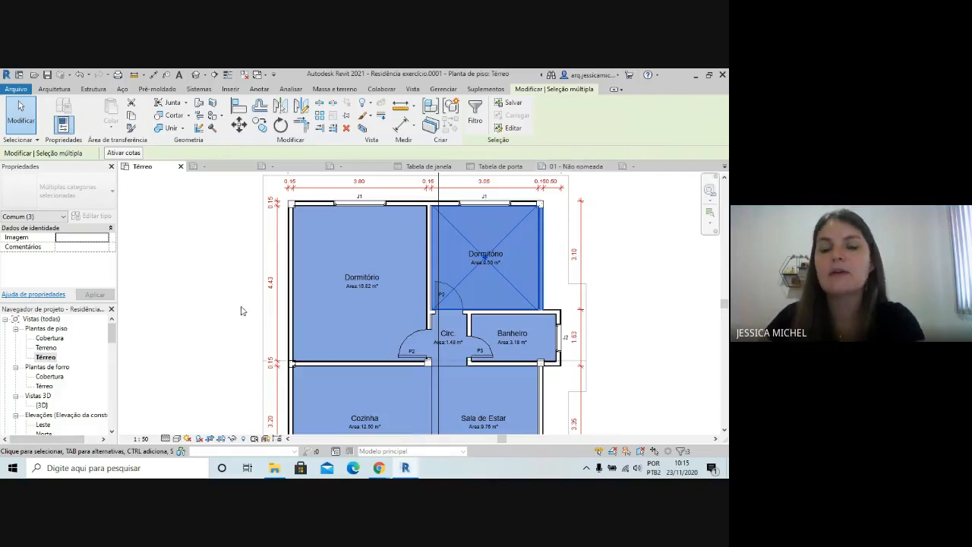
scroll(247, 326, "down", 1)
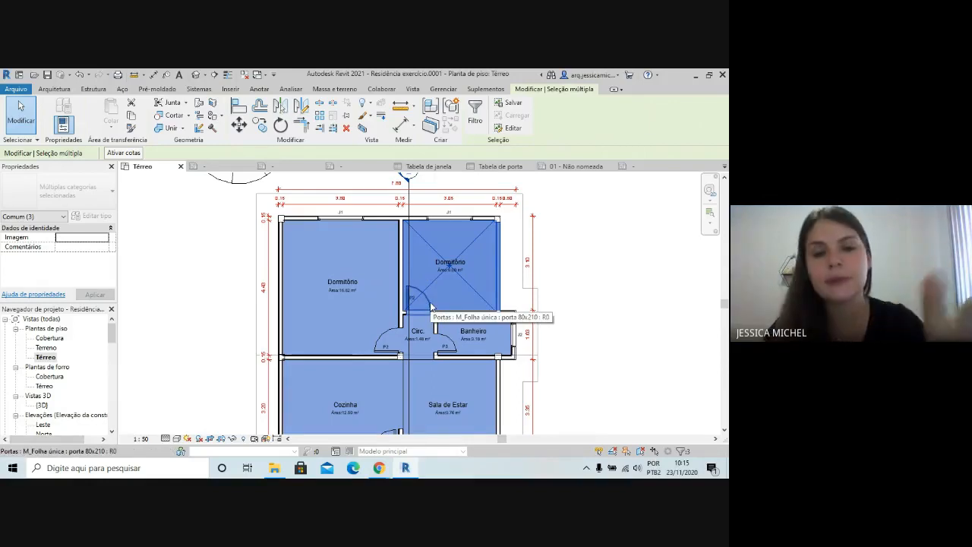
left_click(581, 259)
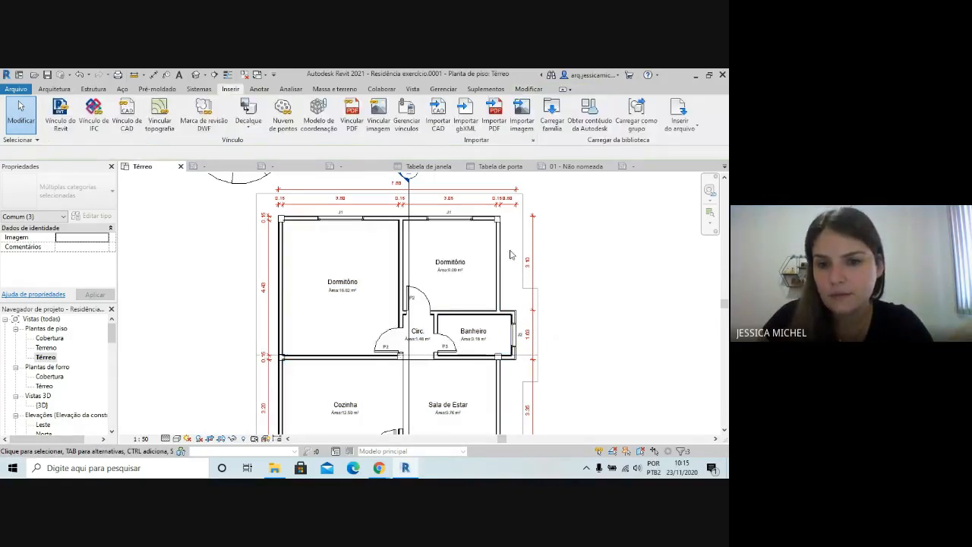
Select the elements around the upper-right Dormitório and filter out Ambientes and Paredes, keeping only Pisos selected
left_click_drag(433, 256, 437, 255)
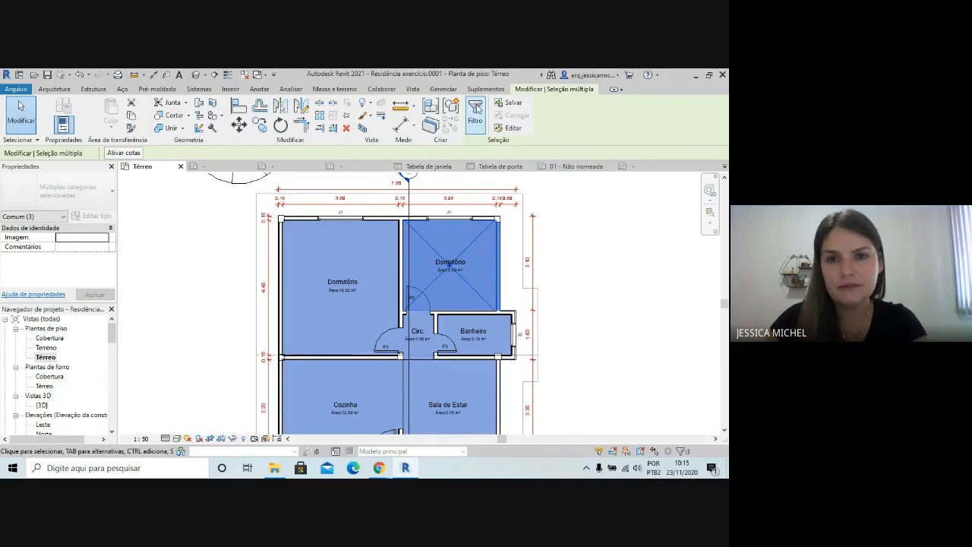
left_click(476, 110)
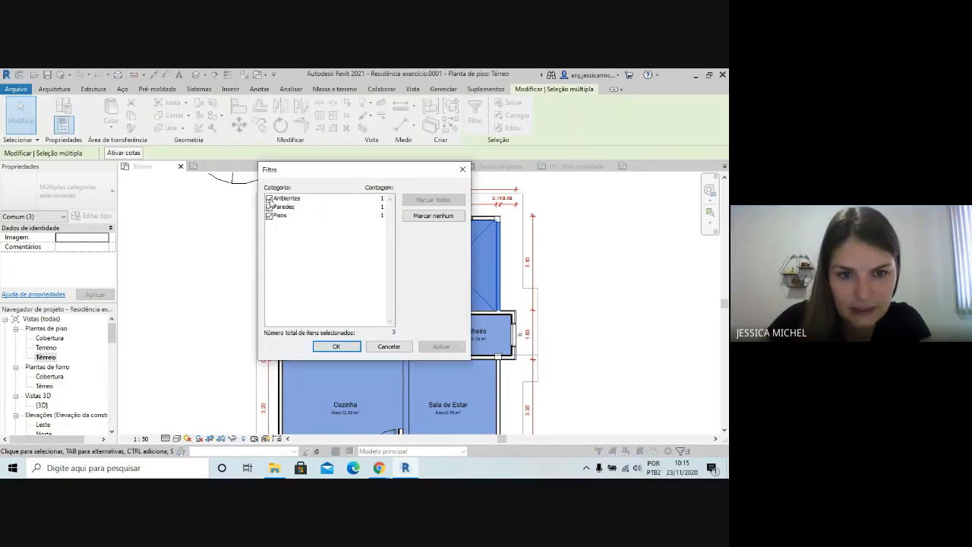
left_click(269, 198)
left_click(269, 207)
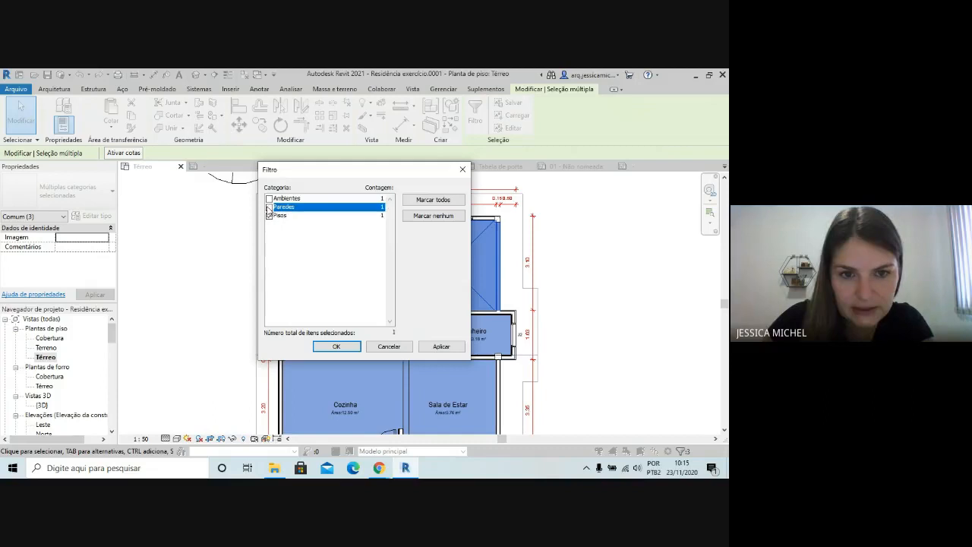
left_click(335, 348)
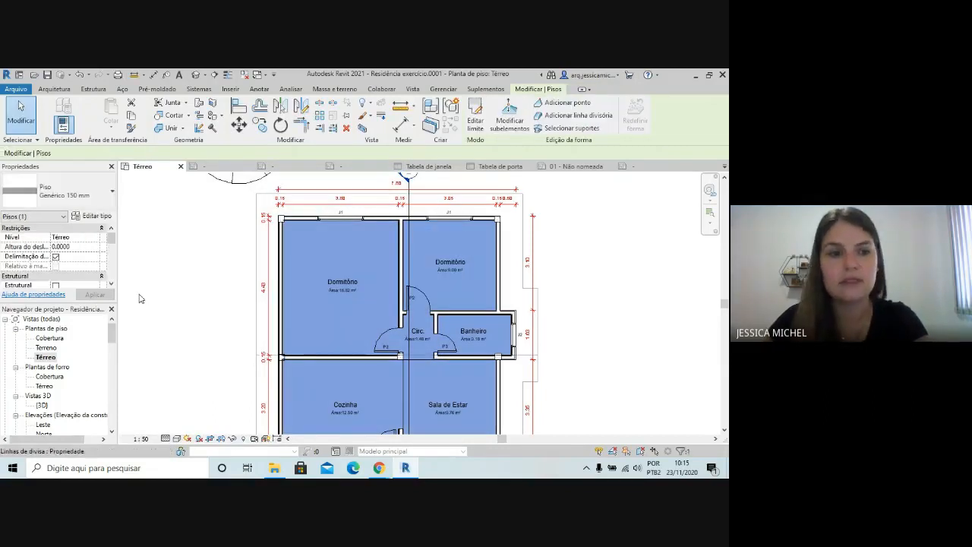
Open the layer assembly of the Genérico 150 mm floor type and set the structure layer's thickness to 0.10
left_click(92, 216)
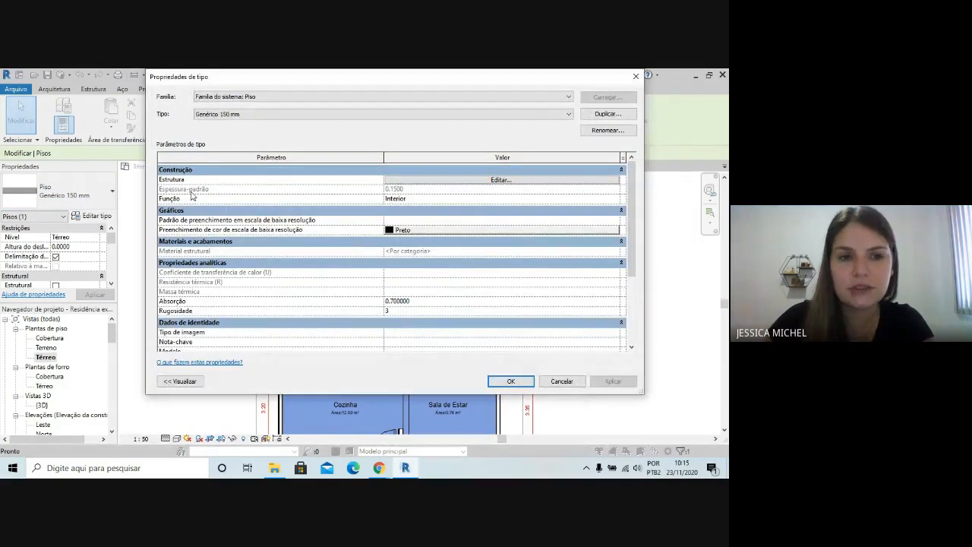
left_click(406, 181)
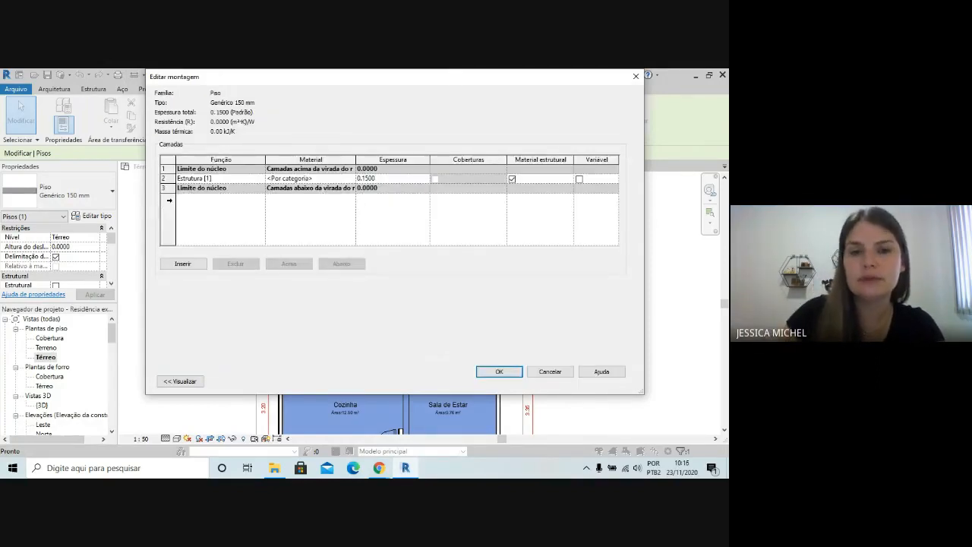
left_click(368, 180)
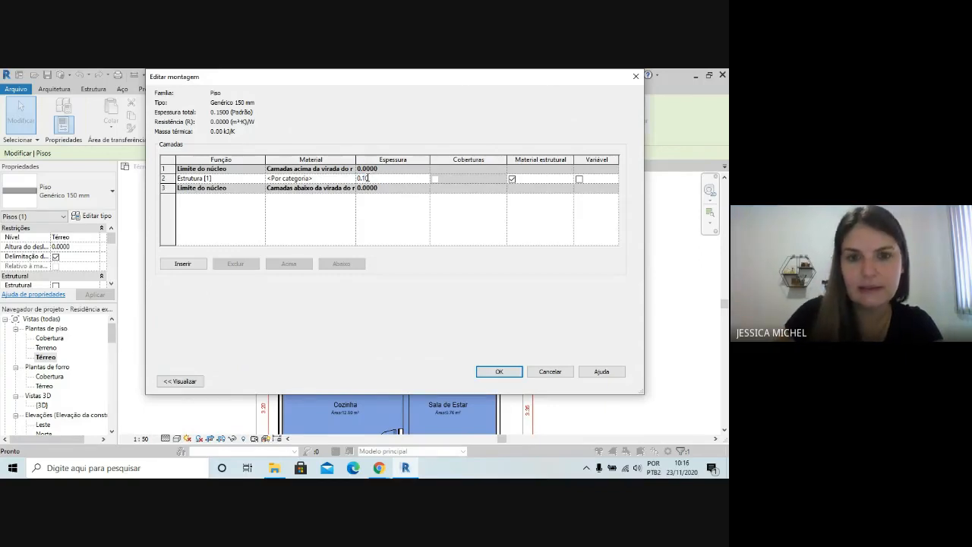
Insert a layer above the upper core boundary of the floor and set its function to Acabamento 1 [4]
left_click(191, 264)
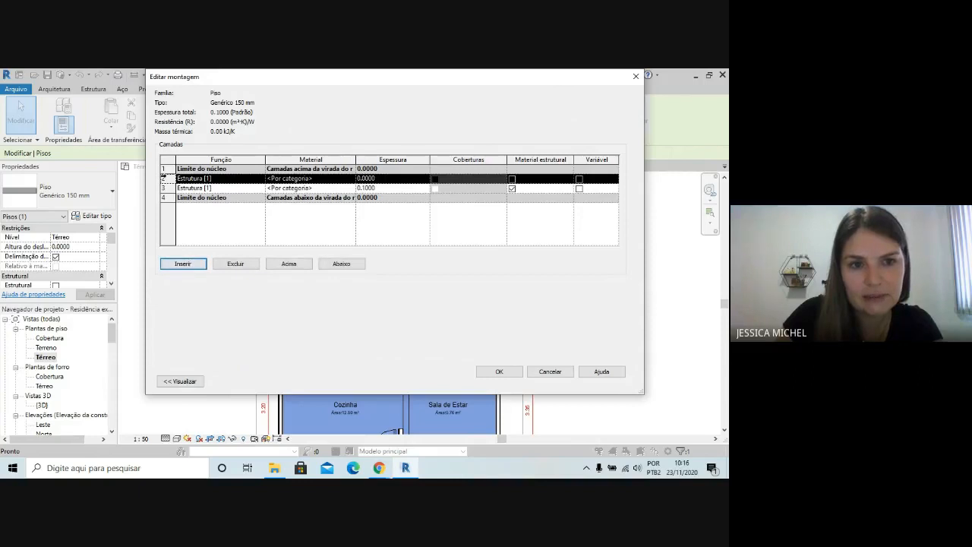
left_click(289, 263)
left_click(201, 168)
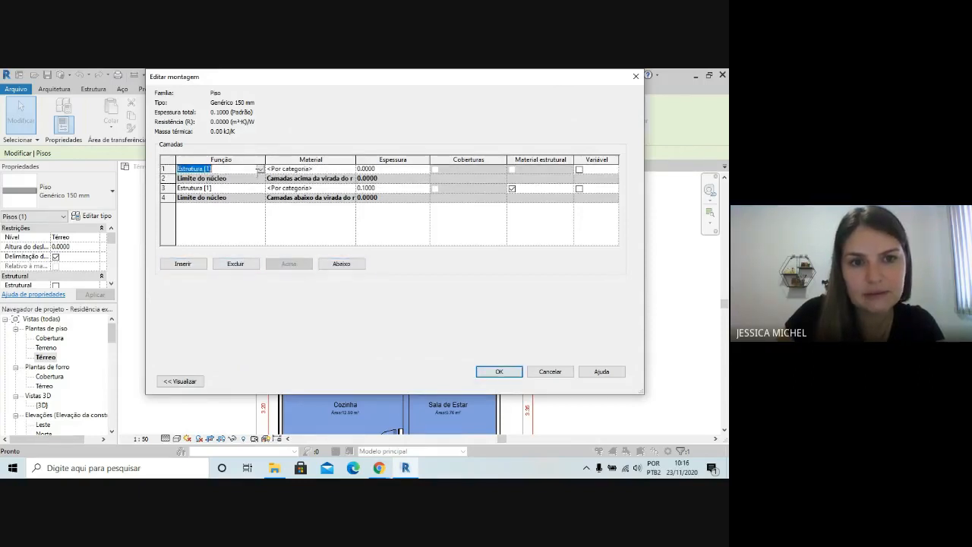
left_click(261, 168)
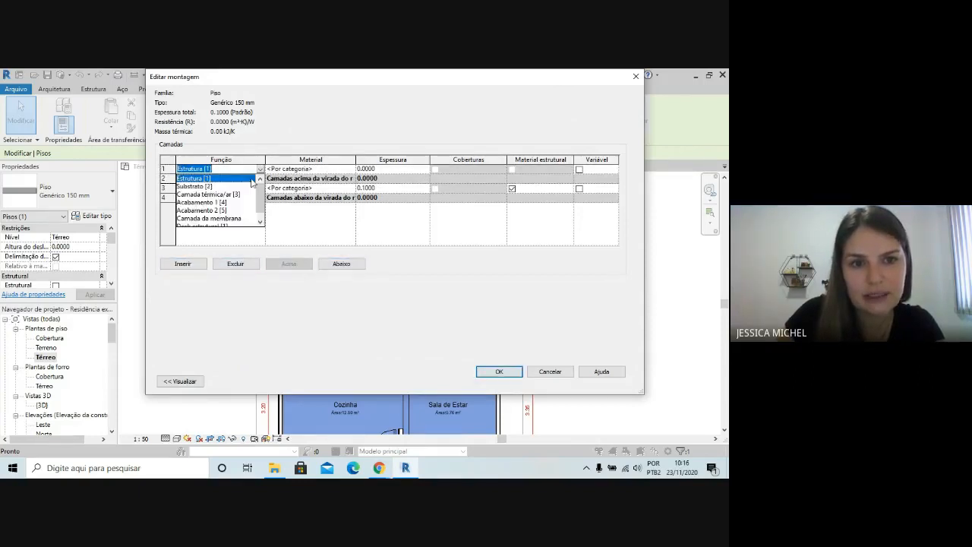
left_click(199, 203)
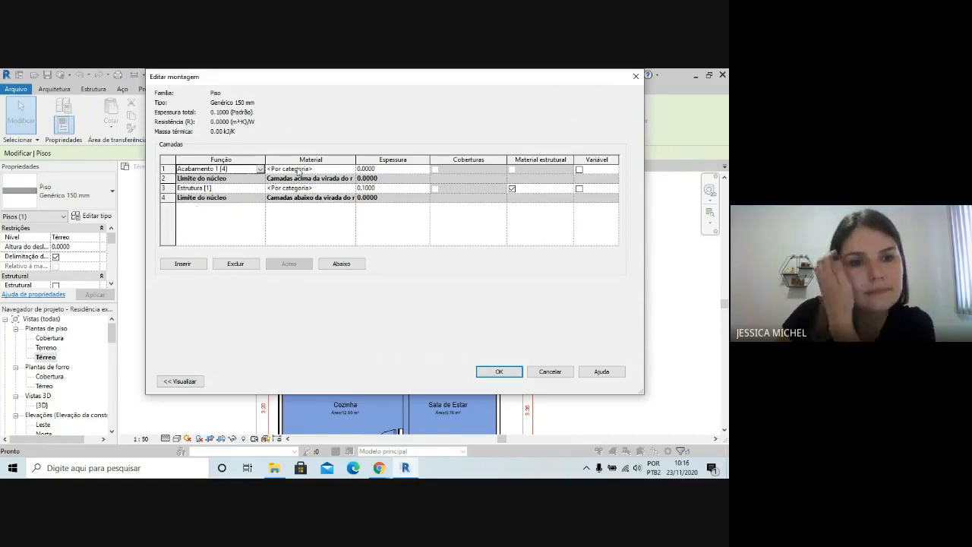
Browse the project materials for the Acabamento 1 [4] layer and create a new material
left_click(297, 170)
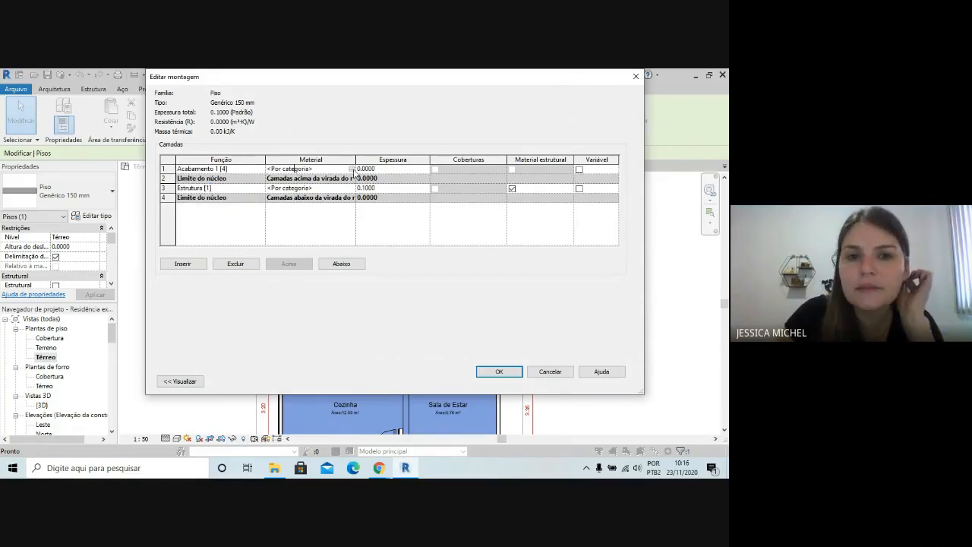
left_click(351, 168)
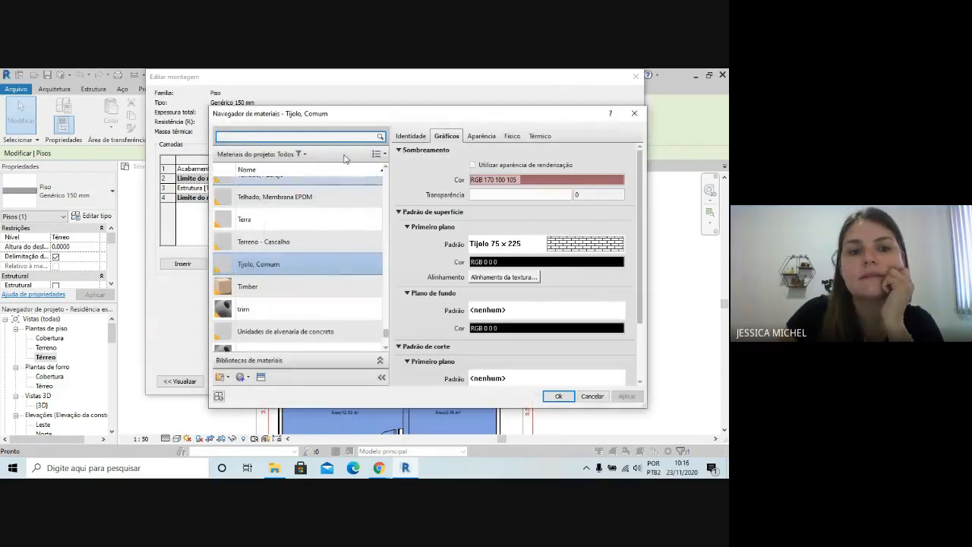
scroll(337, 182, "up", 1)
scroll(319, 271, "down", 3)
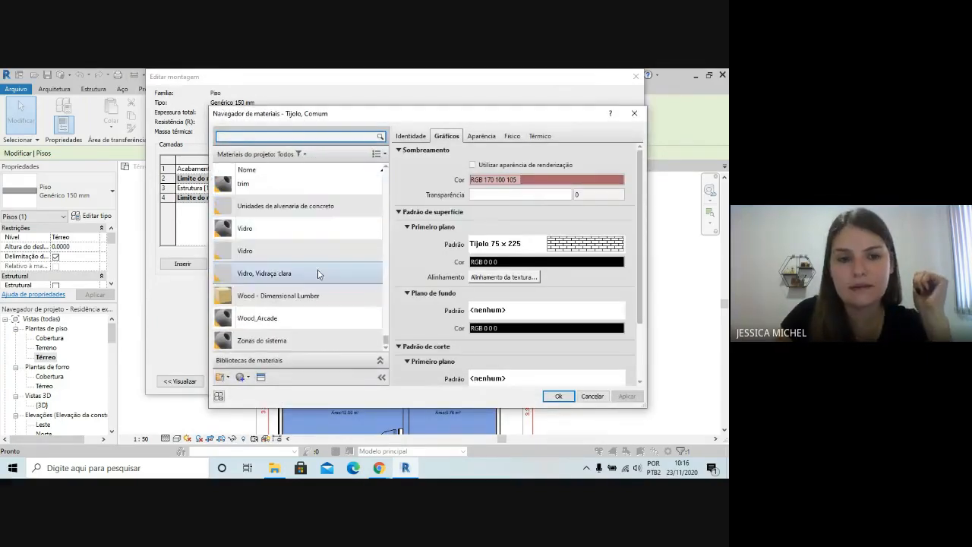
left_click(248, 378)
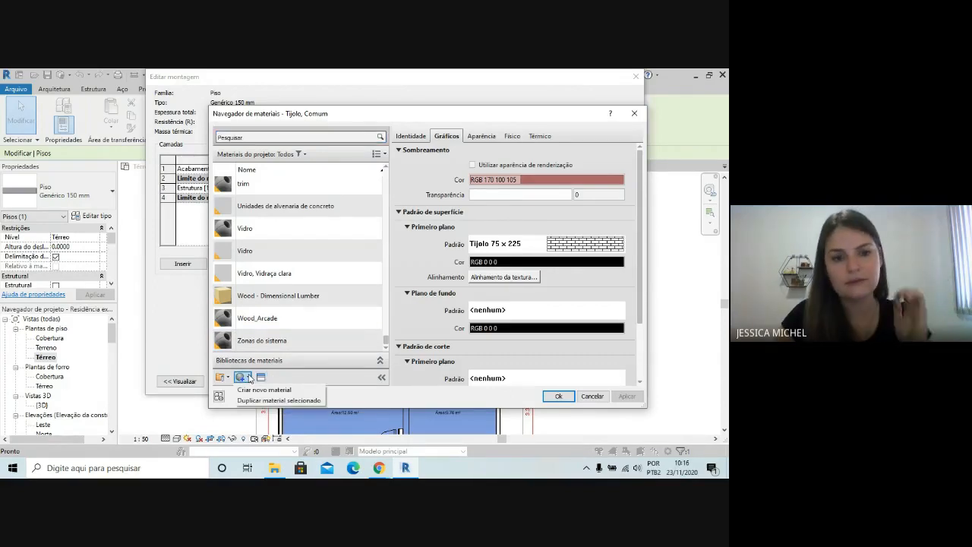
left_click(263, 389)
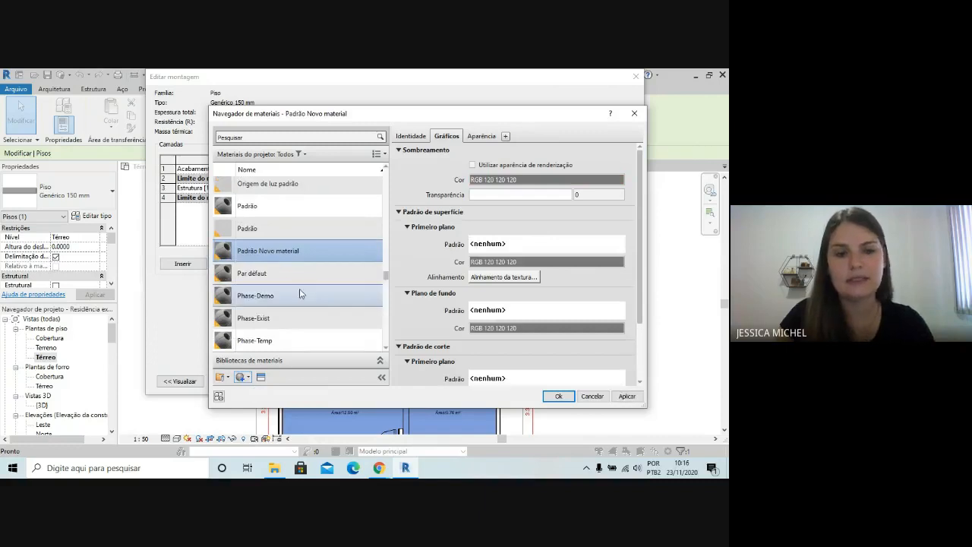
Rename the new material as Piso cerâmico
right_click(281, 253)
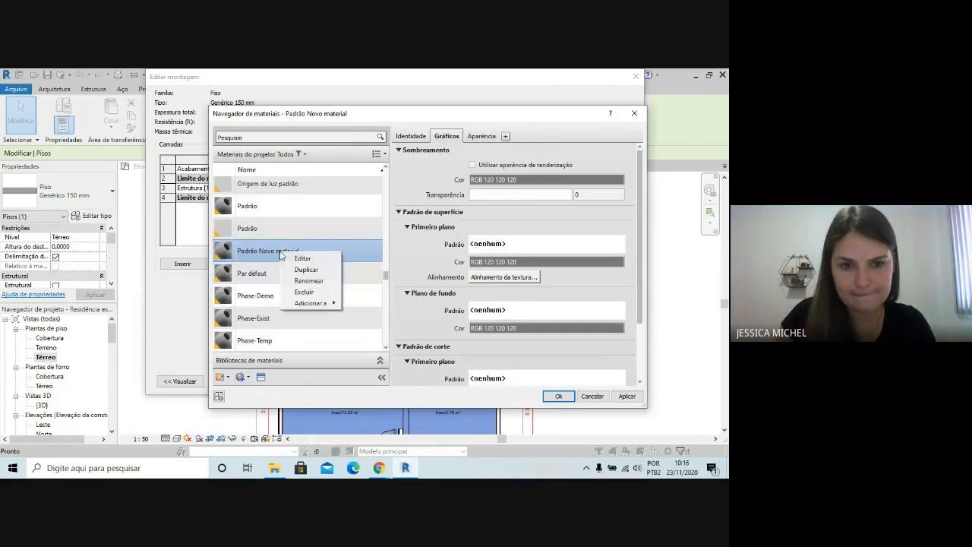
left_click(309, 281)
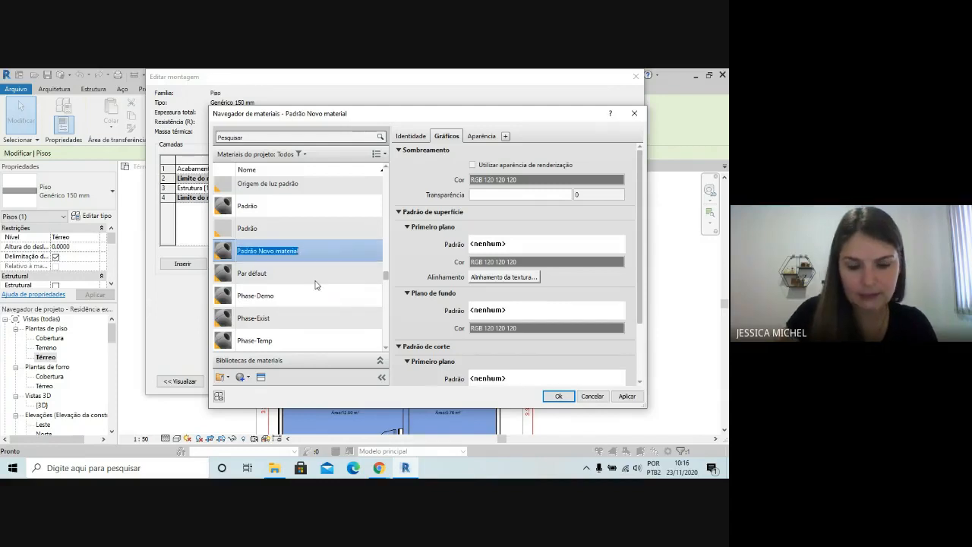
type("Piso")
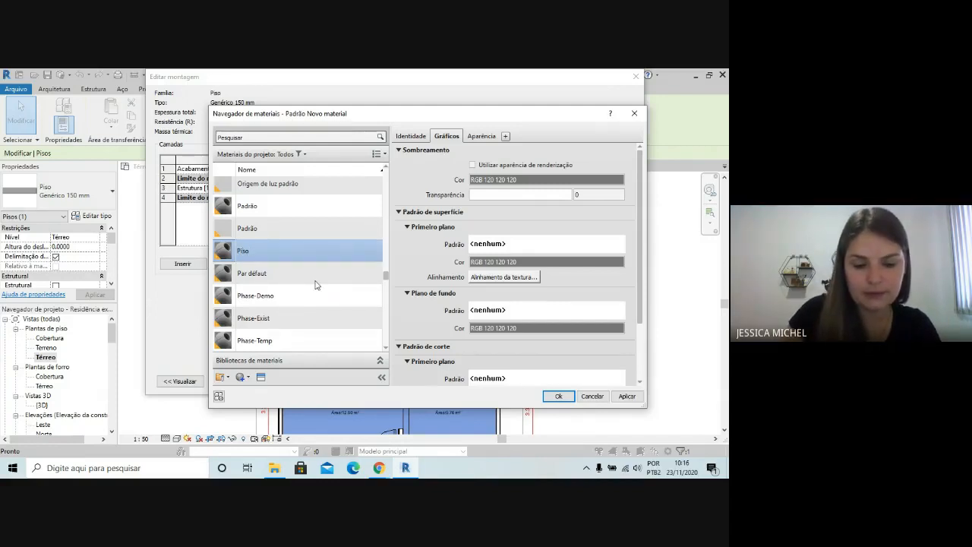
type(" cerâmico")
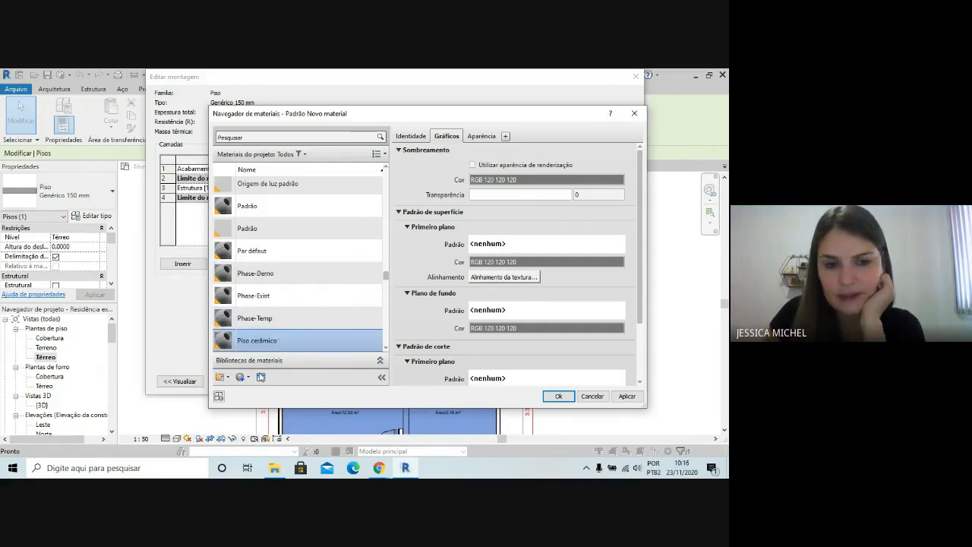
Replace the Piso cerâmico material's appearance with Quadrado - Cinza escuro from the Piso: Azulejo appearance library
left_click(260, 377)
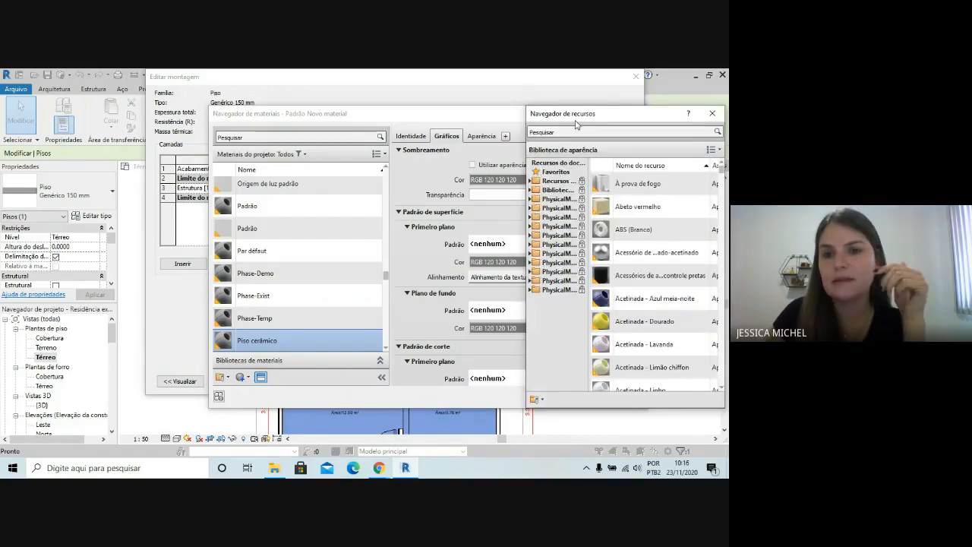
left_click(530, 191)
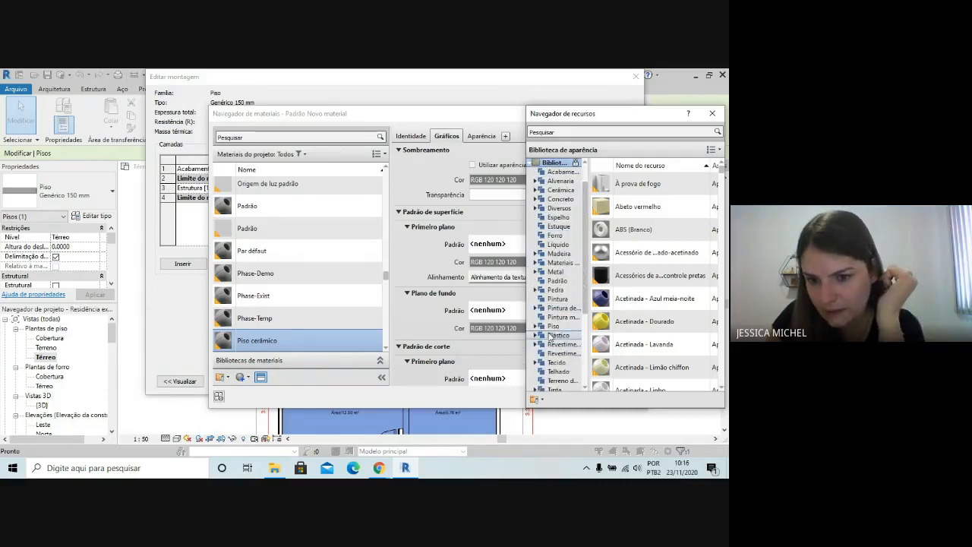
left_click(536, 327)
scroll(554, 339, "down", 1)
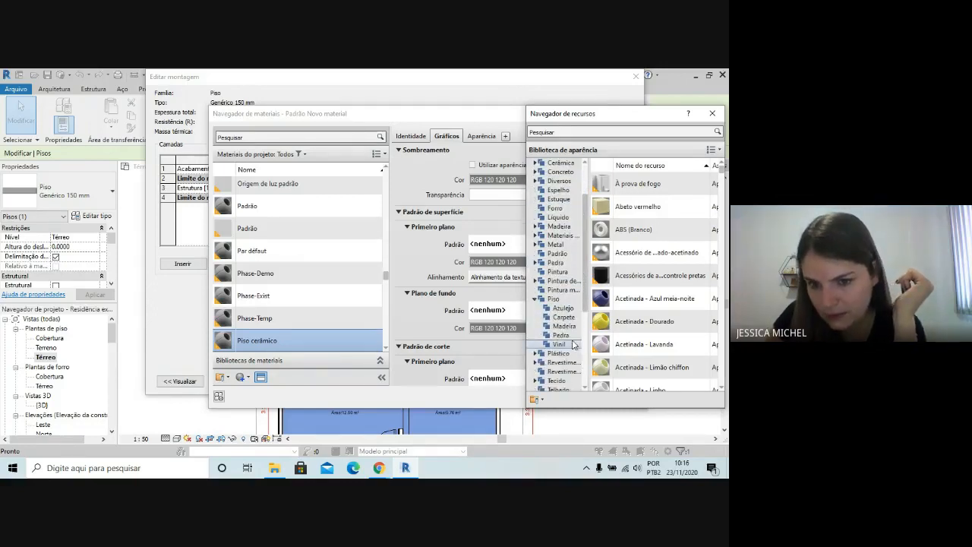
left_click(568, 308)
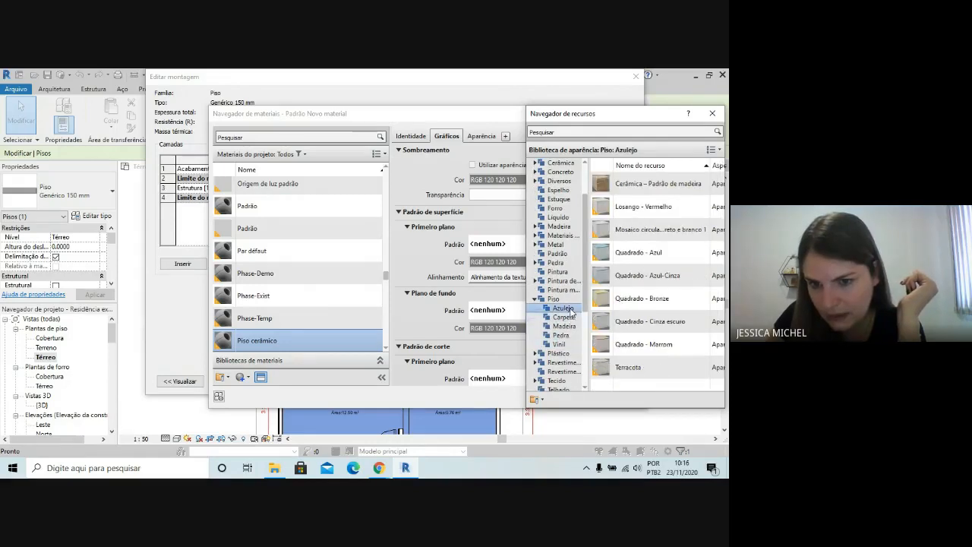
left_click_drag(605, 120, 494, 82)
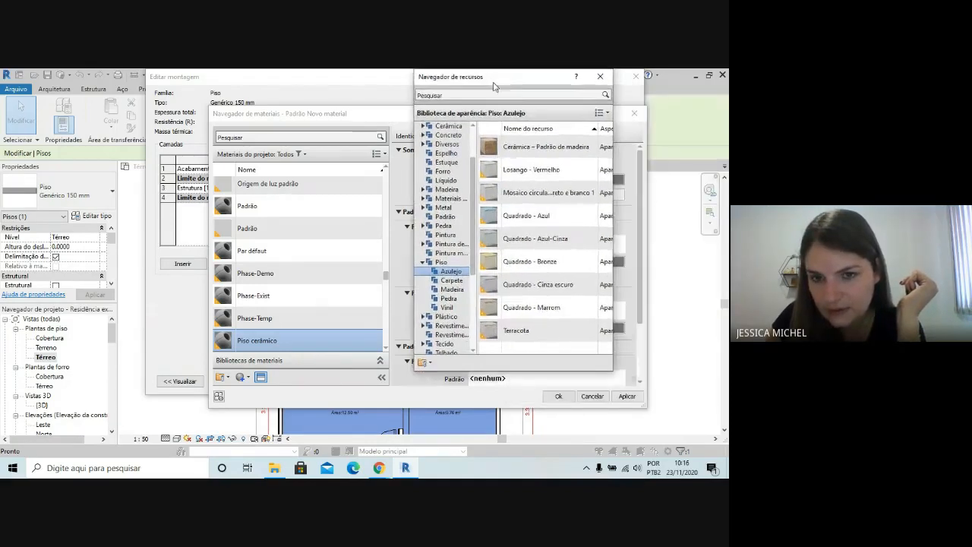
left_click_drag(694, 202, 721, 203)
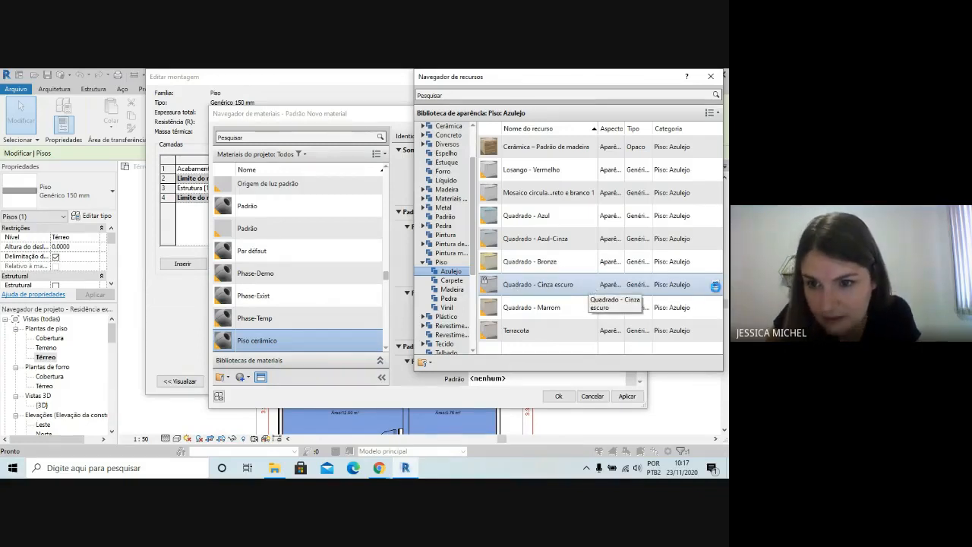
left_click(715, 284)
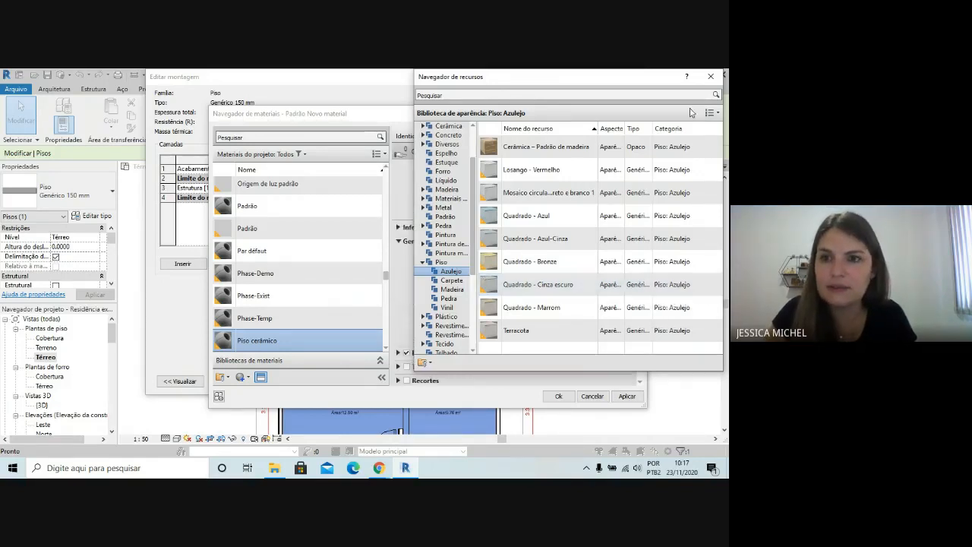
left_click(713, 76)
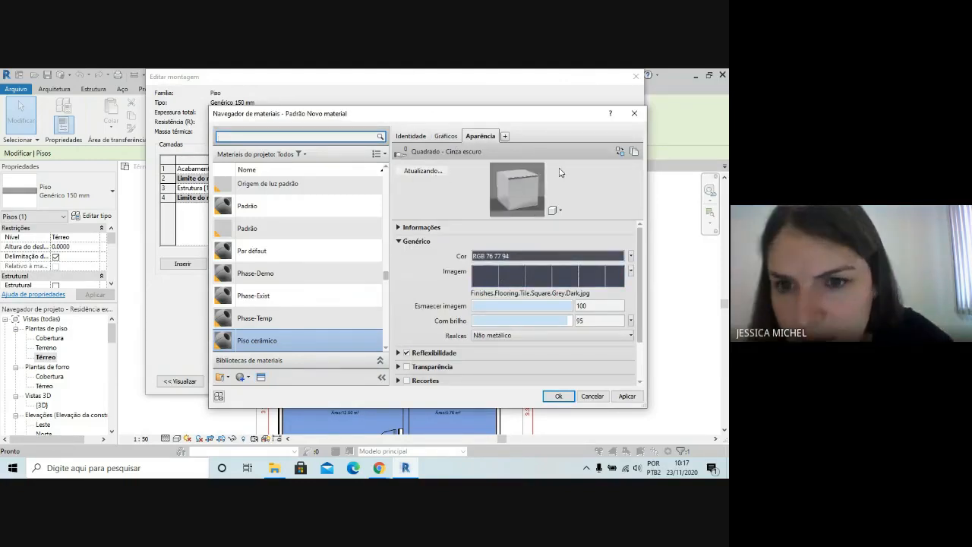
Set the Piso cerâmico material's foreground surface pattern to the Crosshatch drafting pattern
left_click(444, 137)
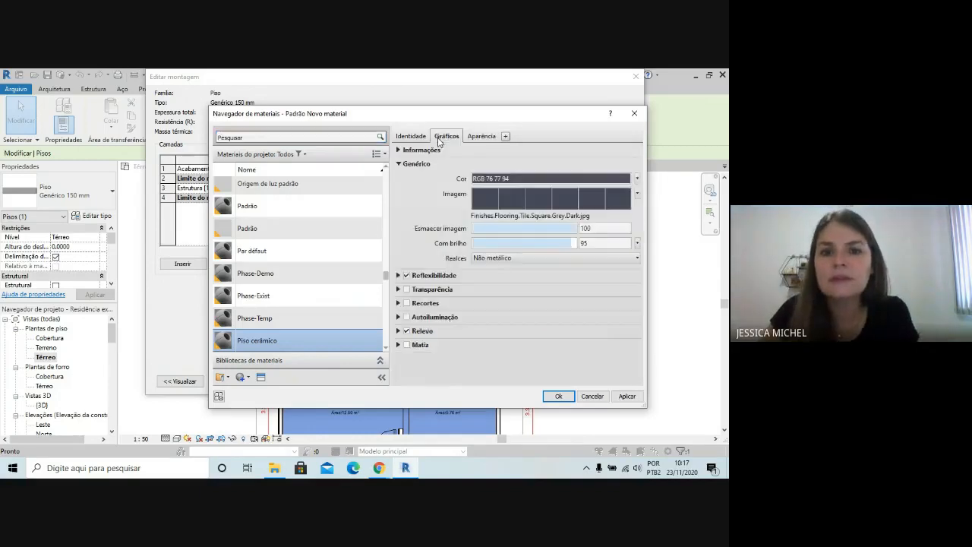
left_click(410, 135)
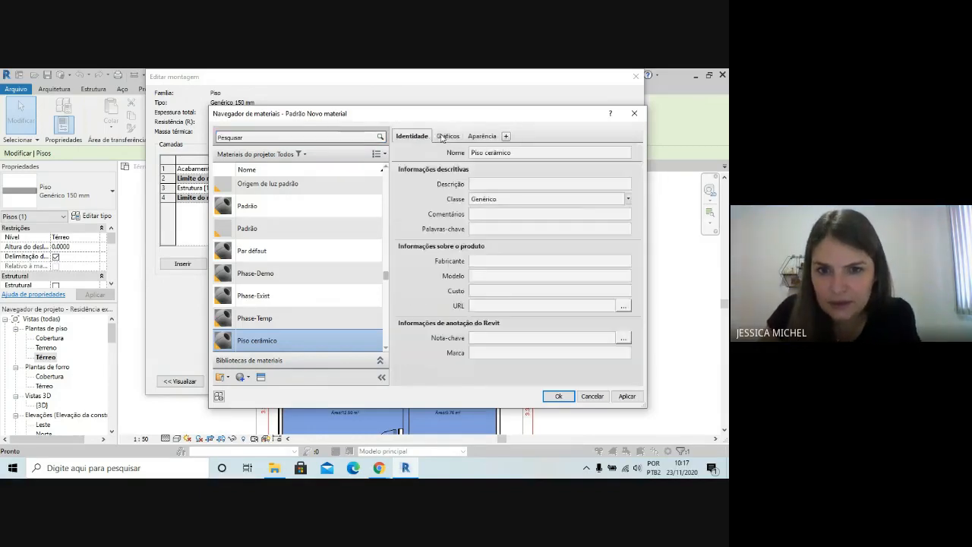
left_click(446, 135)
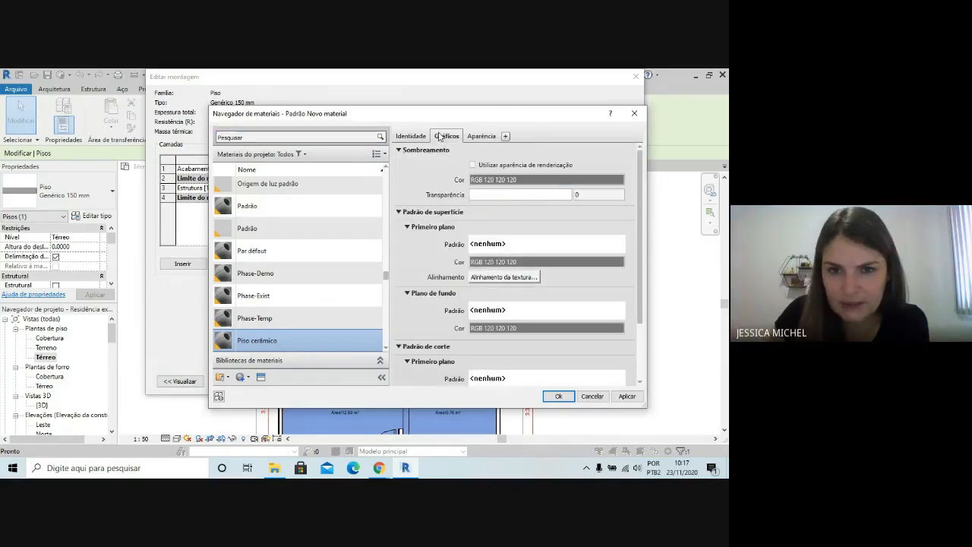
scroll(543, 288, "down", 3)
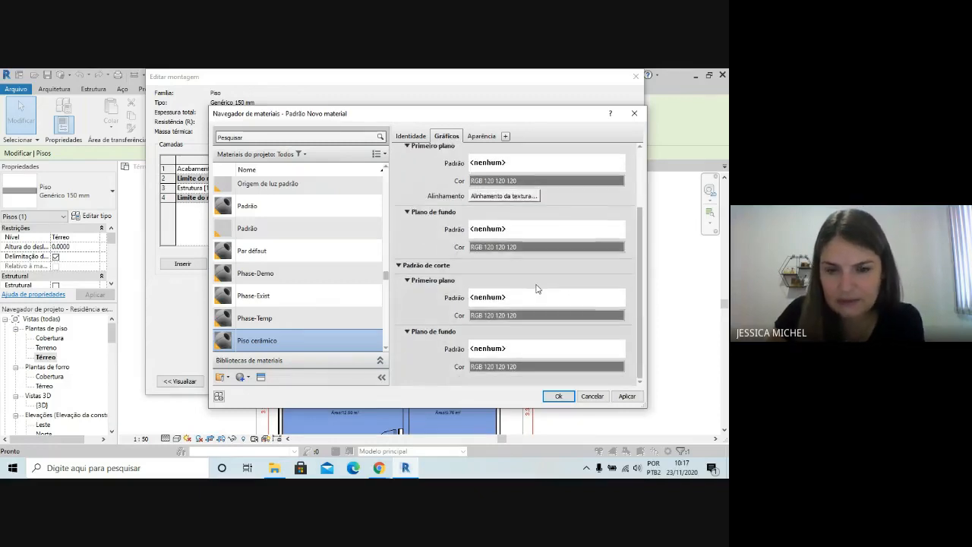
scroll(528, 280, "up", 2)
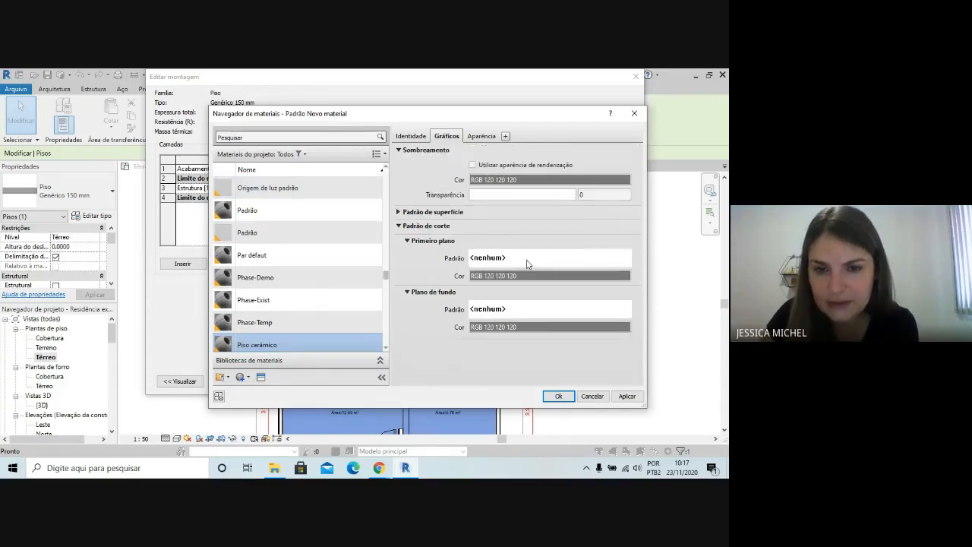
left_click(399, 212)
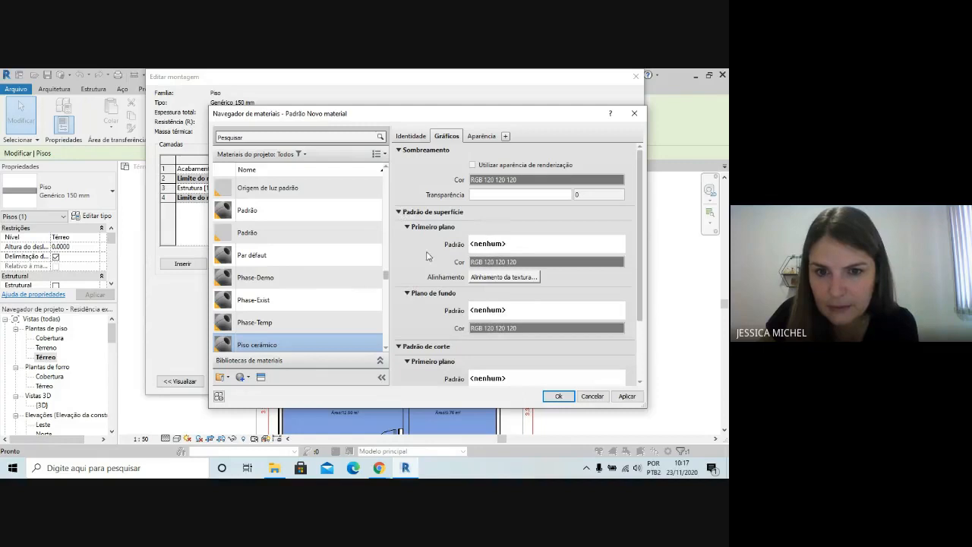
left_click(515, 245)
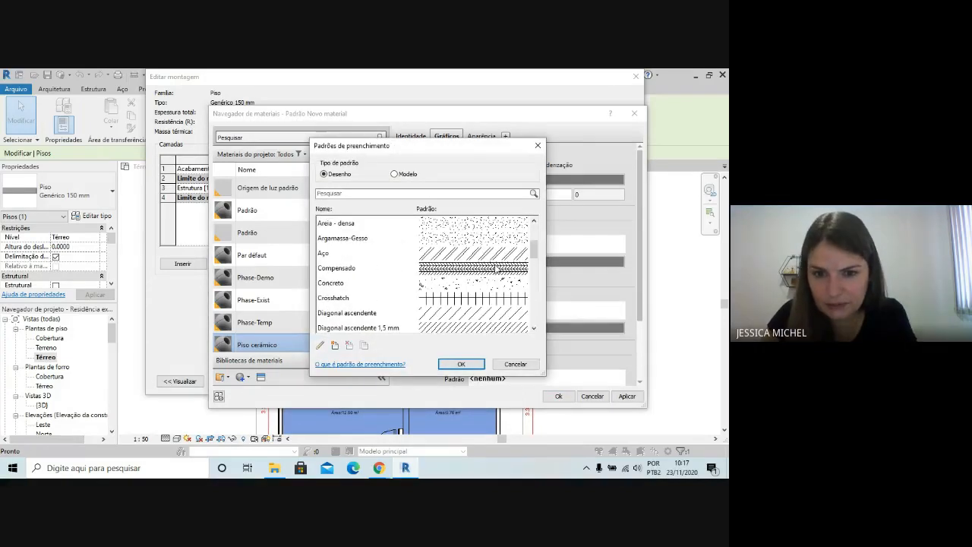
scroll(463, 296, "down", 1)
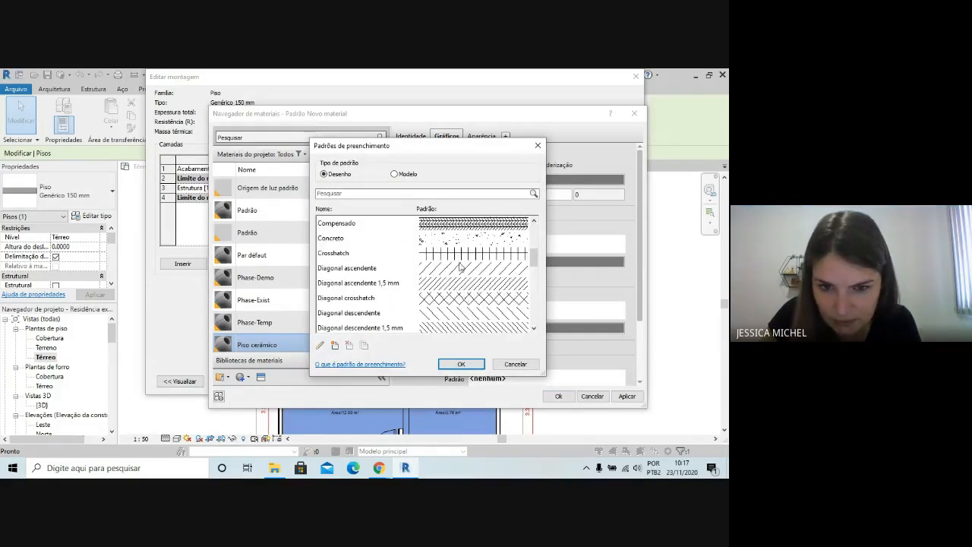
scroll(459, 260, "down", 5)
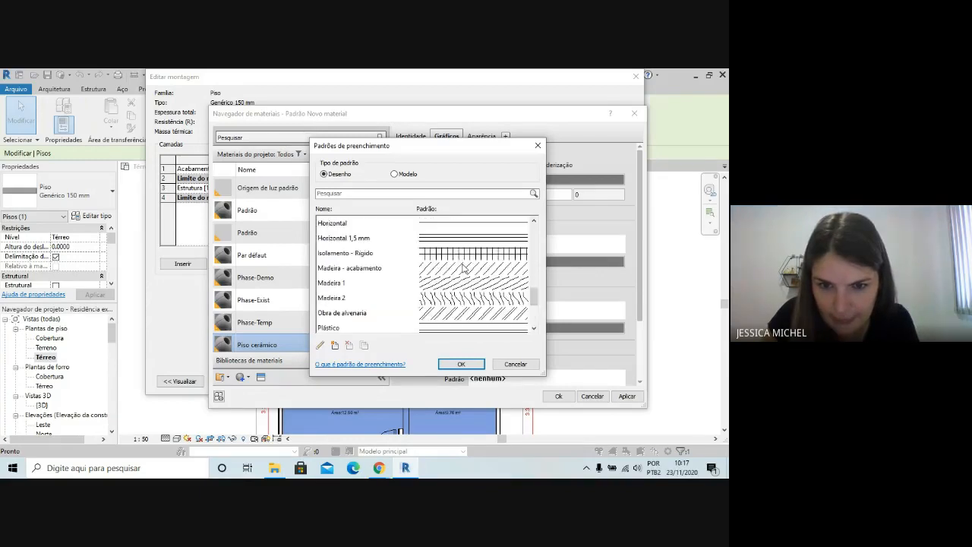
left_click(462, 260)
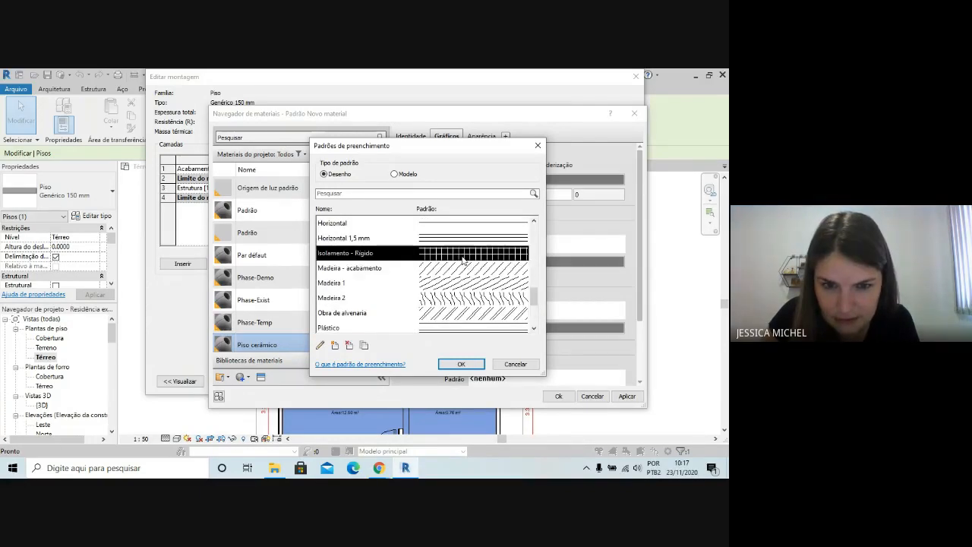
scroll(448, 273, "down", 2)
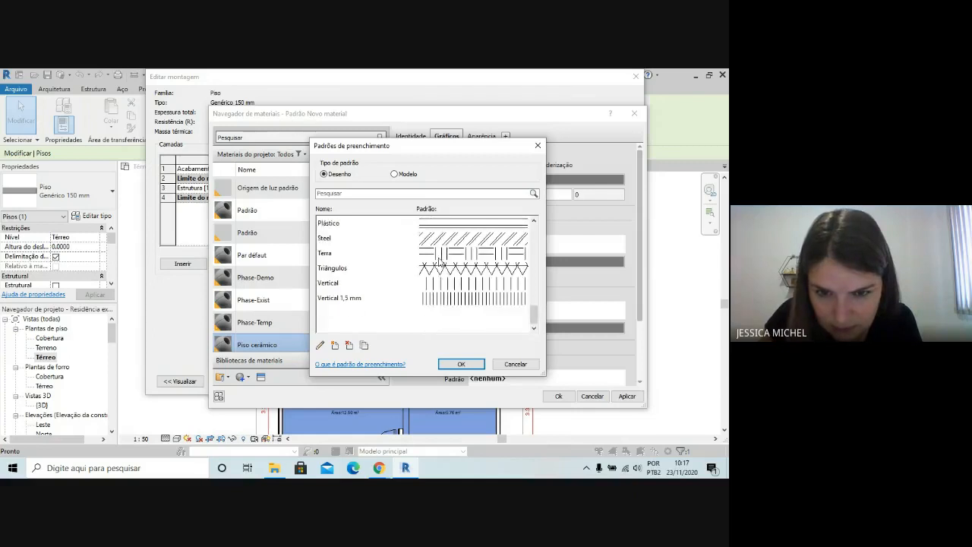
scroll(467, 303, "up", 5)
scroll(471, 307, "up", 5)
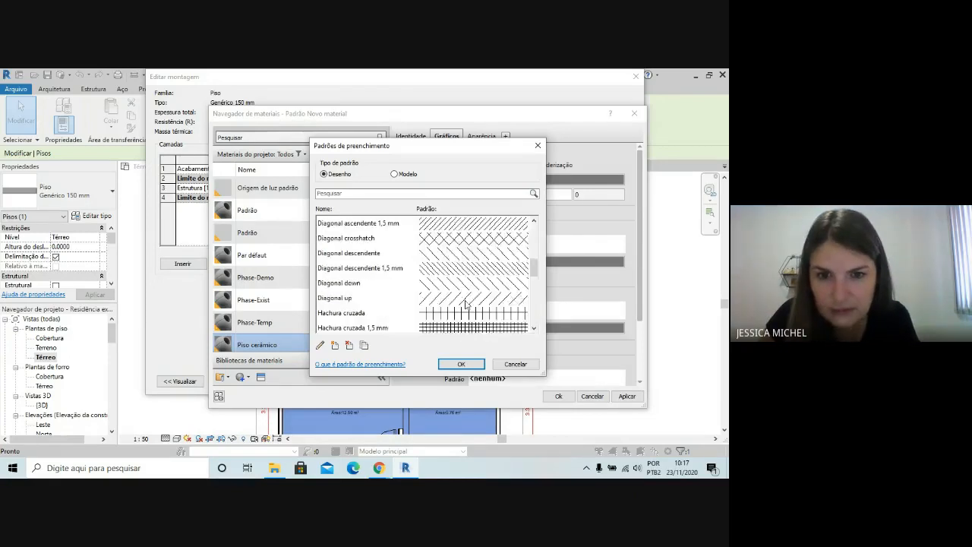
scroll(496, 234, "down", 1)
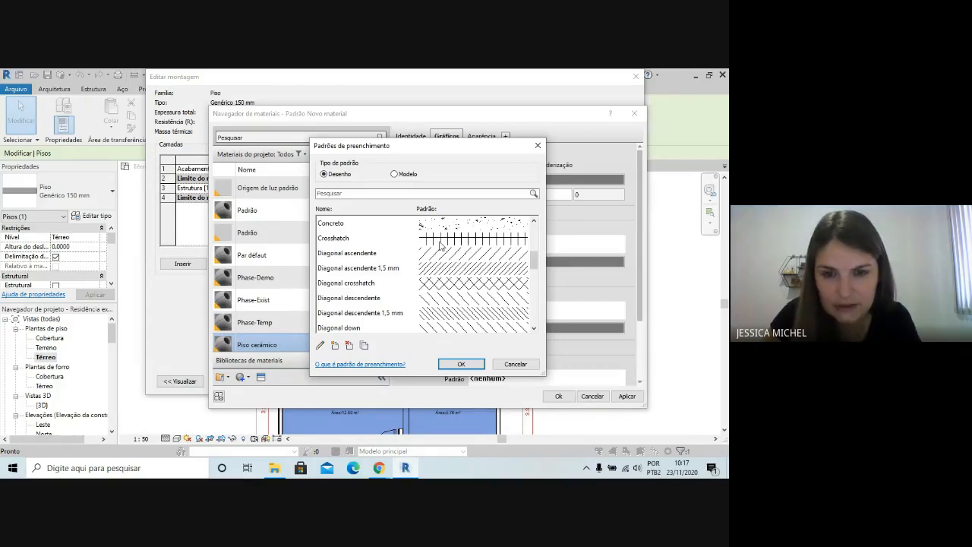
left_click(444, 243)
left_click(460, 364)
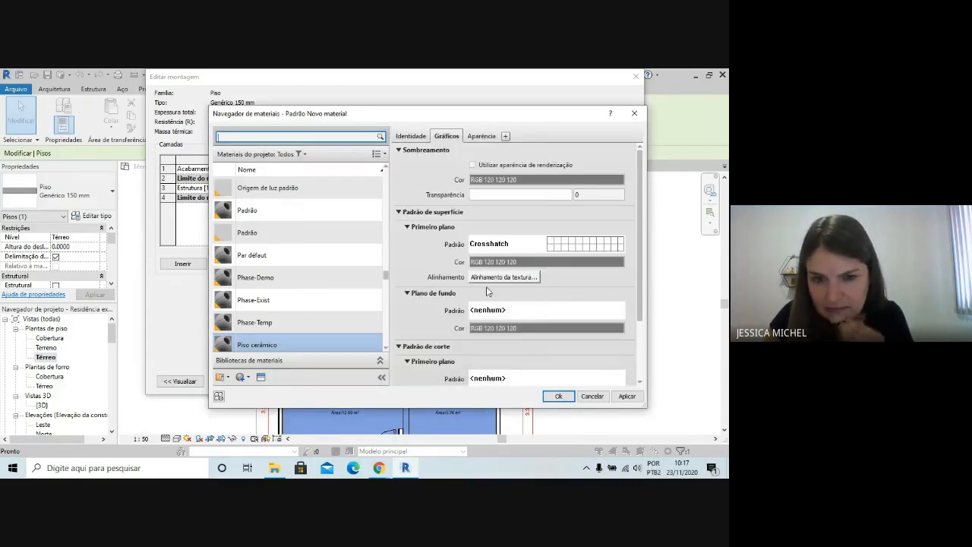
Set the material's background surface pattern to Crosshatch as well
left_click(533, 313)
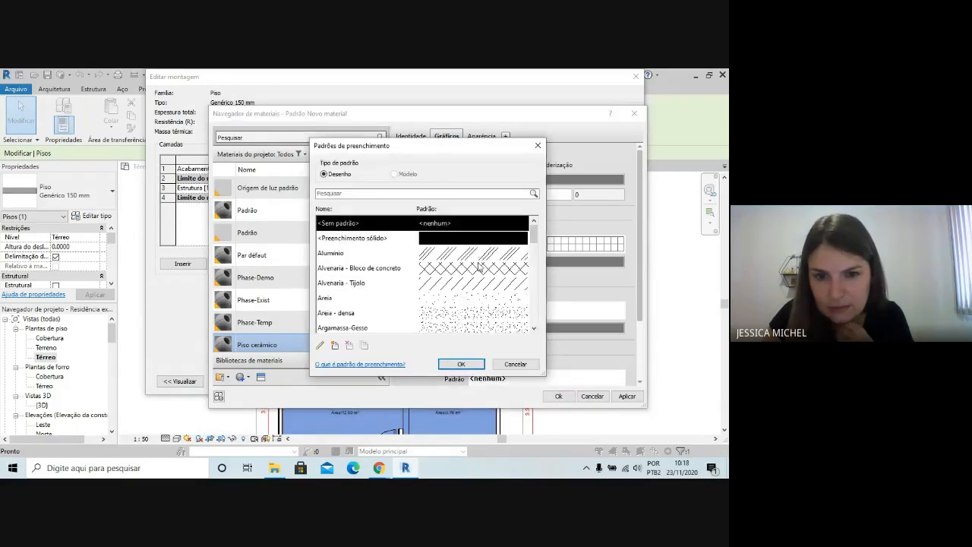
left_click(480, 267)
scroll(479, 283, "down", 2)
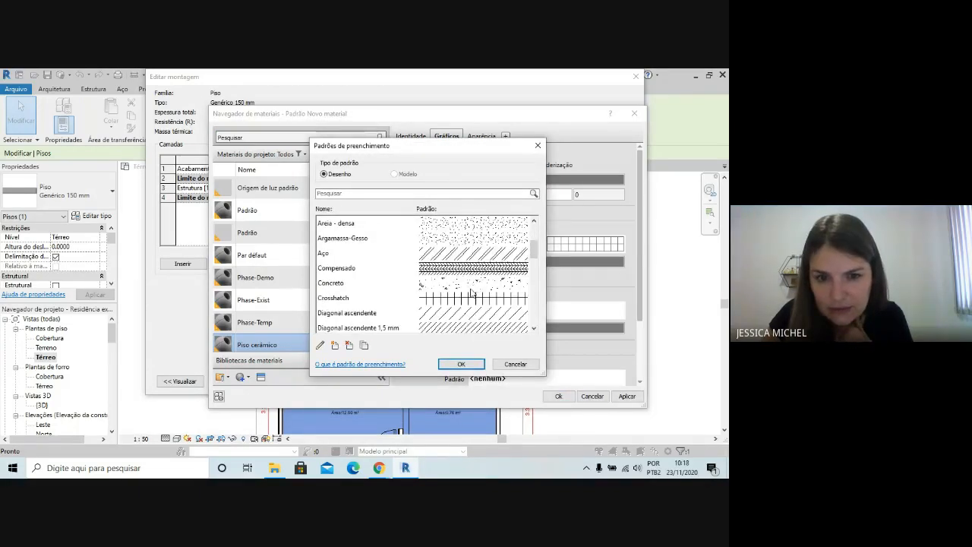
left_click(445, 300)
left_click(461, 364)
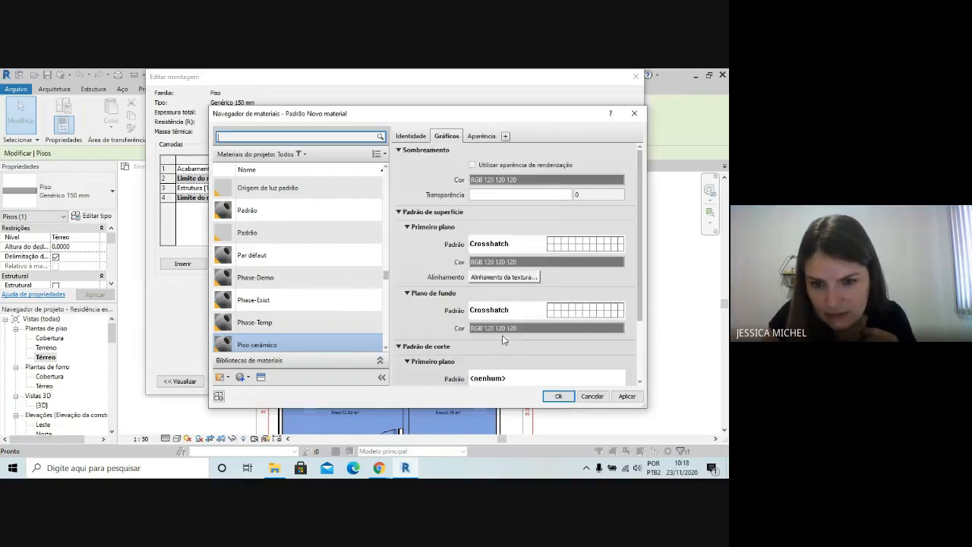
scroll(509, 326, "down", 1)
scroll(454, 331, "down", 1)
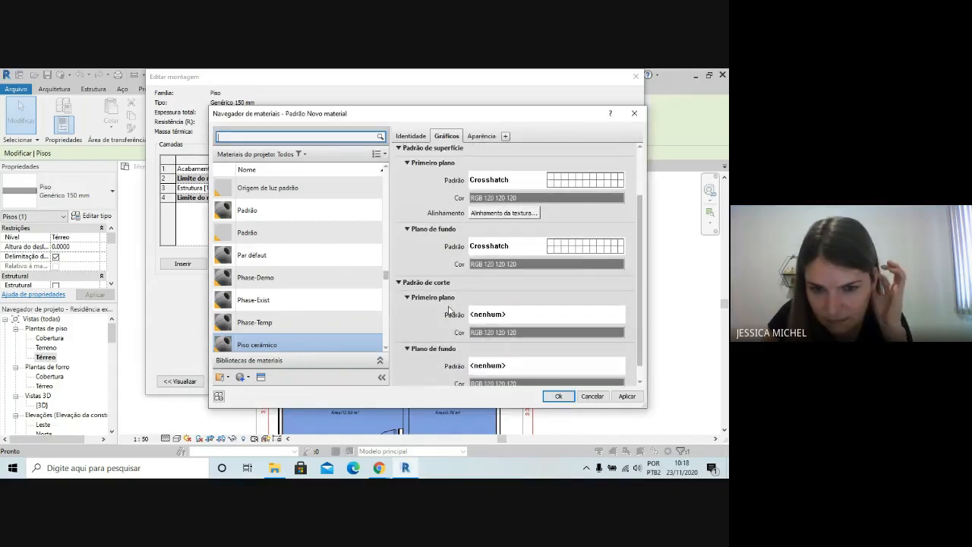
left_click(549, 317)
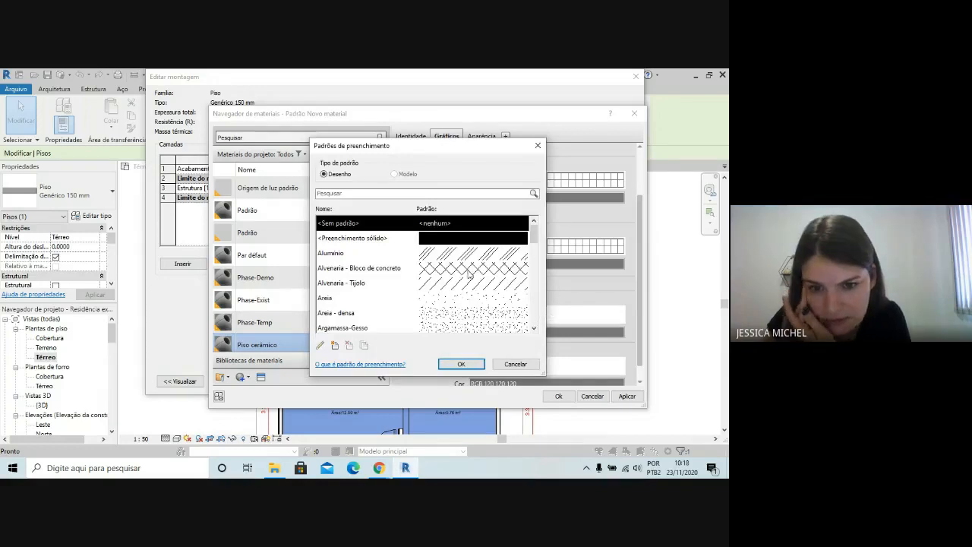
scroll(472, 281, "down", 1)
scroll(477, 278, "down", 5)
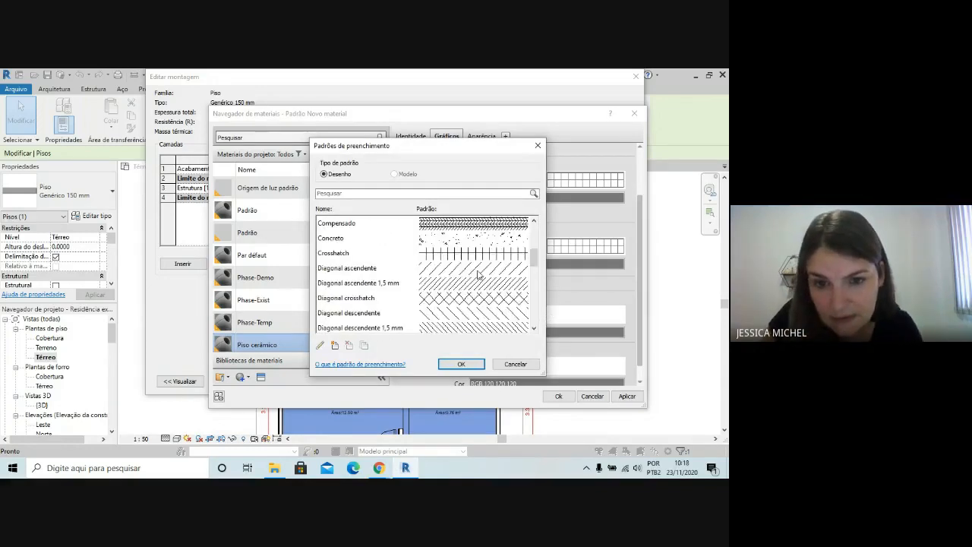
scroll(472, 280, "down", 1)
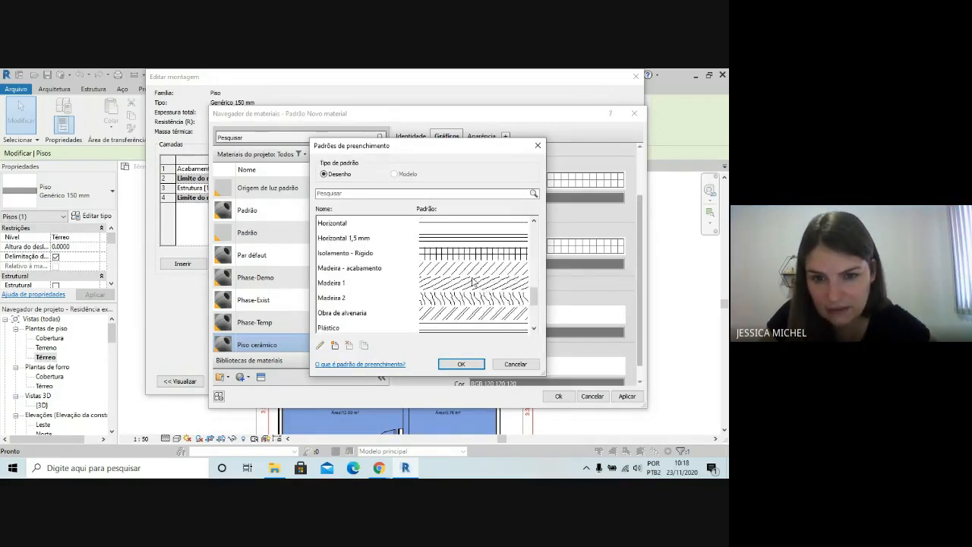
scroll(472, 281, "up", 4)
scroll(473, 281, "down", 4)
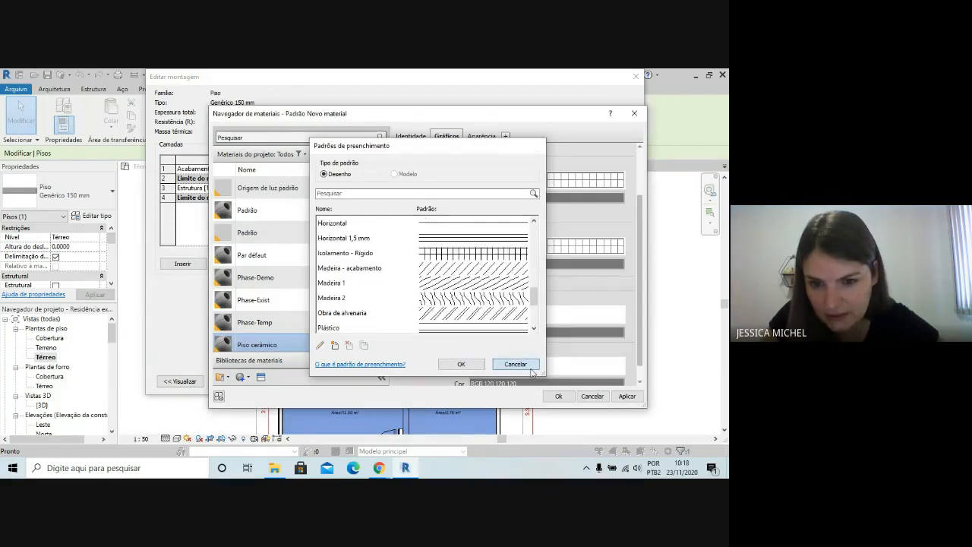
left_click(513, 364)
Assign Piso cerâmico to the Acabamento 1 [4] layer, set its thickness to 0.05, and apply the floor type changes
left_click(559, 397)
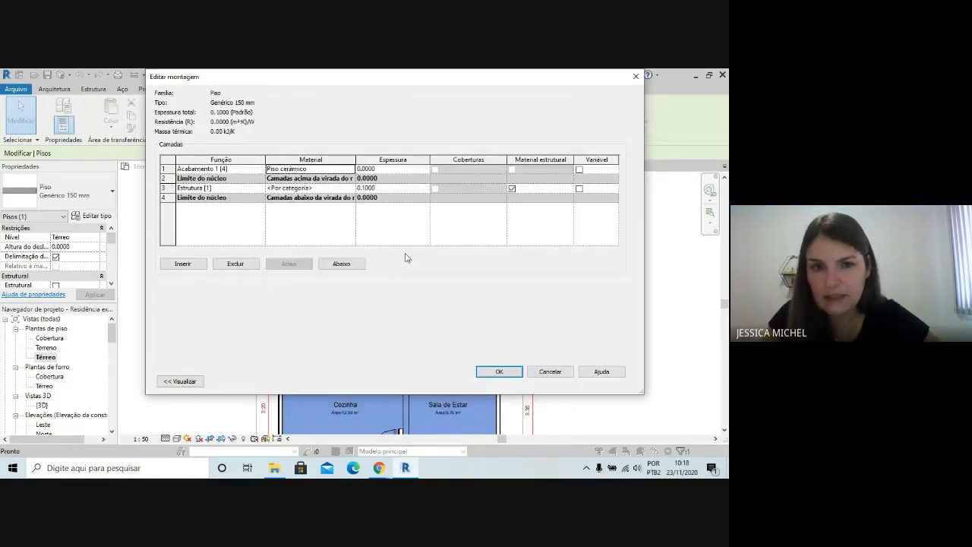
left_click(383, 168)
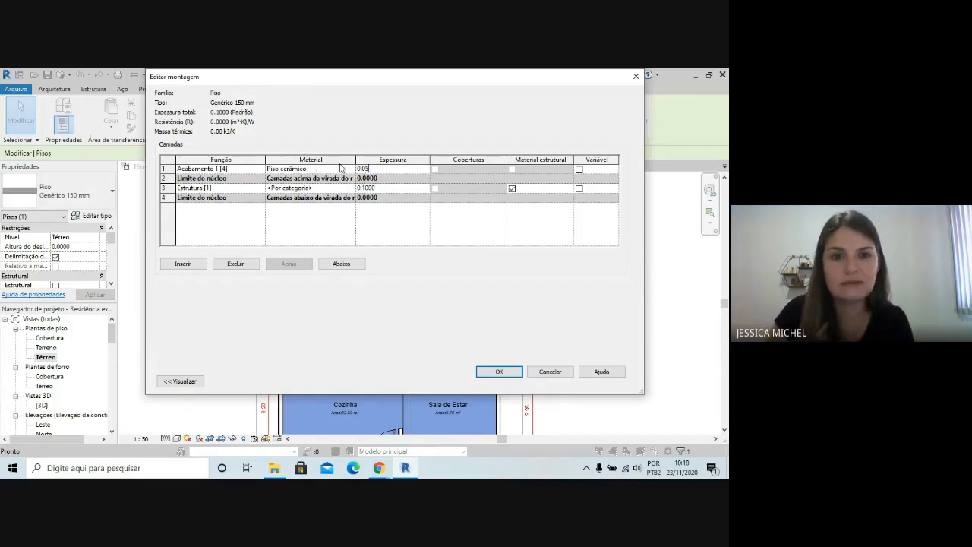
left_click(497, 371)
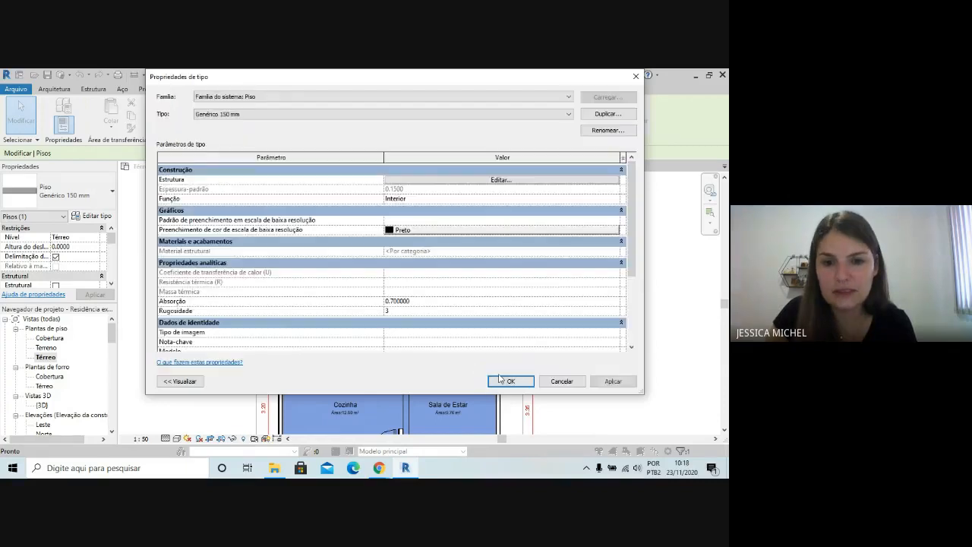
left_click(511, 381)
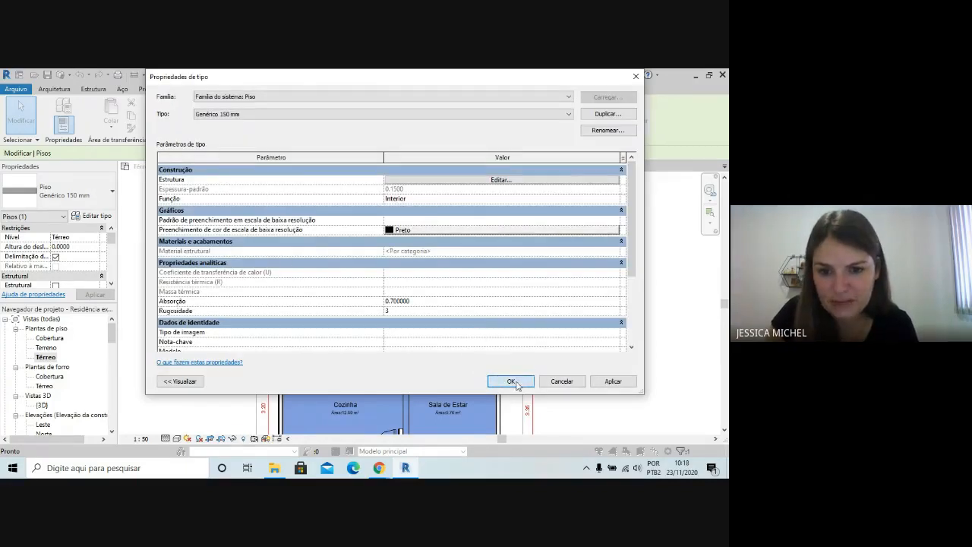
key("Escape")
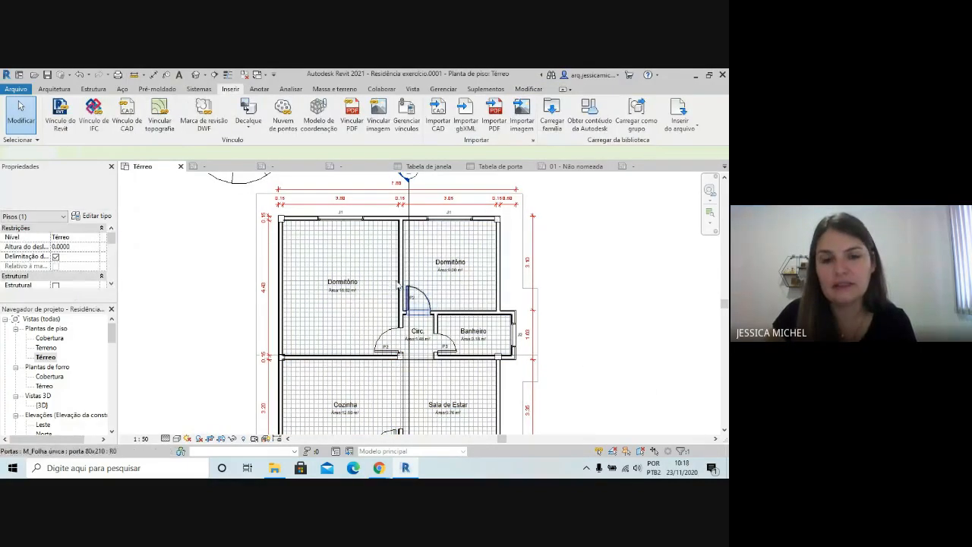
Open the Cozinha room tag's family for editing and dismiss the save reminder without saving
scroll(426, 221, "down", 1)
scroll(492, 411, "up", 1)
key("Escape")
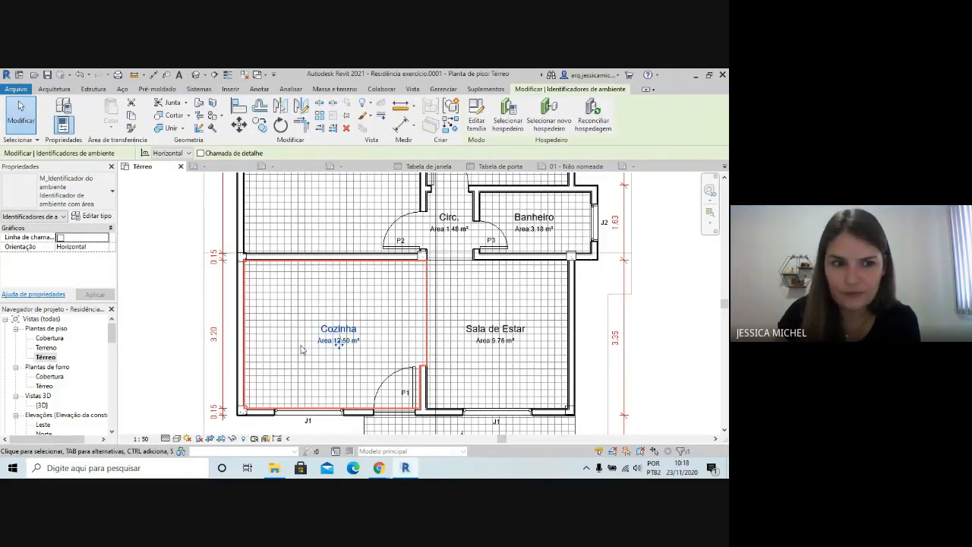
left_click(476, 118)
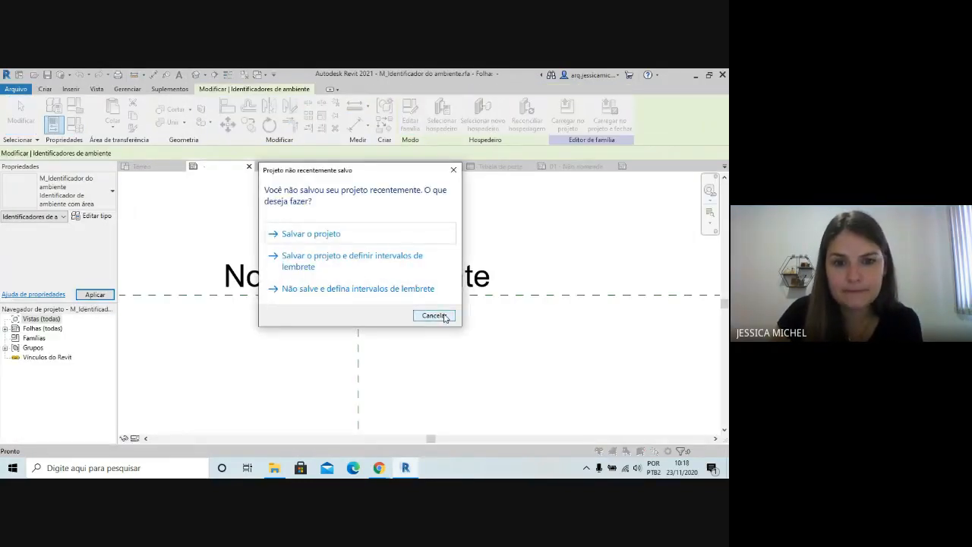
left_click(454, 169)
Set the background of the Nome do ambiente label's 3mm type to Opaco
left_click(410, 281)
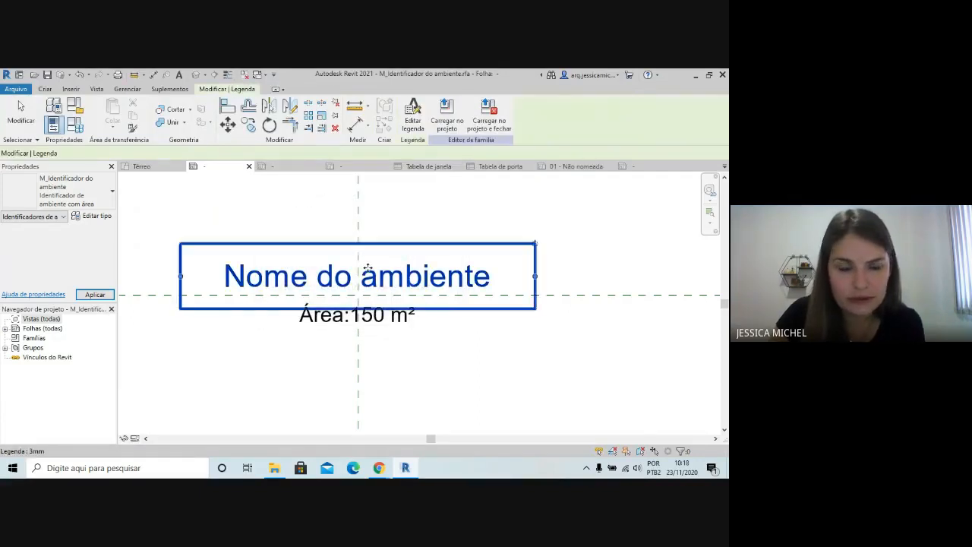
left_click(106, 219)
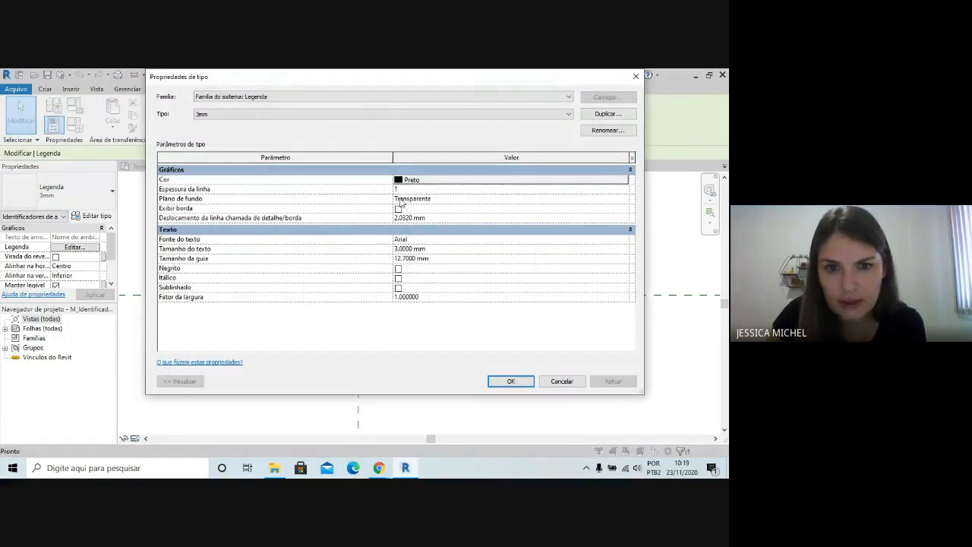
left_click(575, 199)
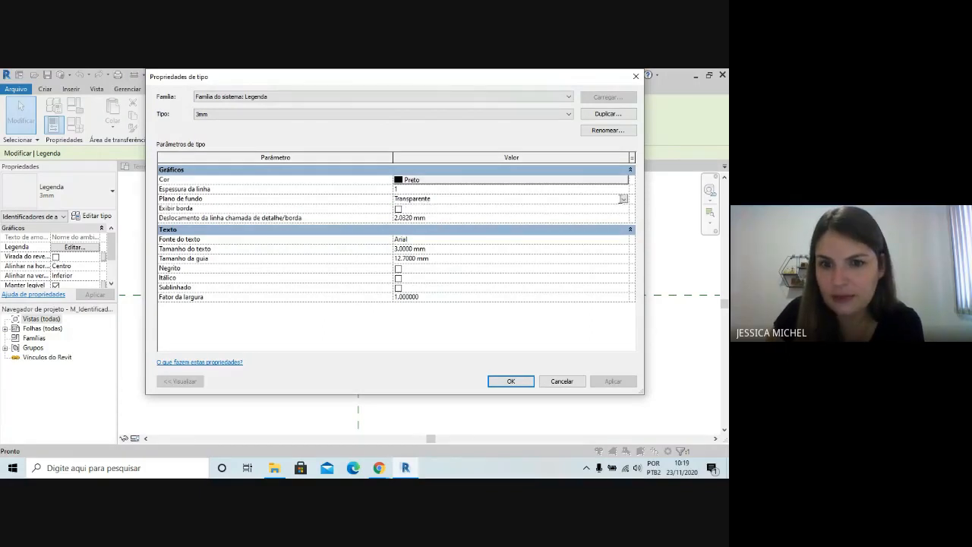
left_click(623, 199)
left_click(448, 205)
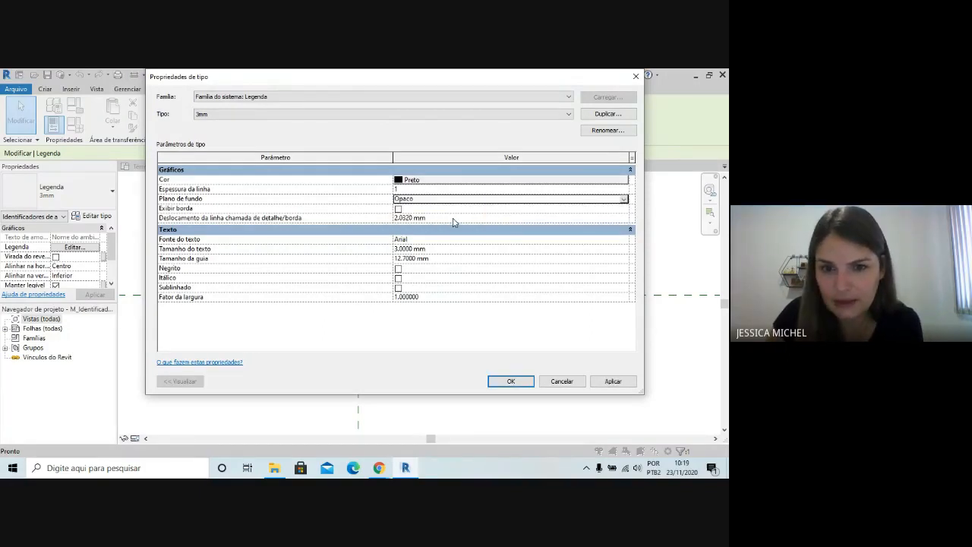
left_click(517, 379)
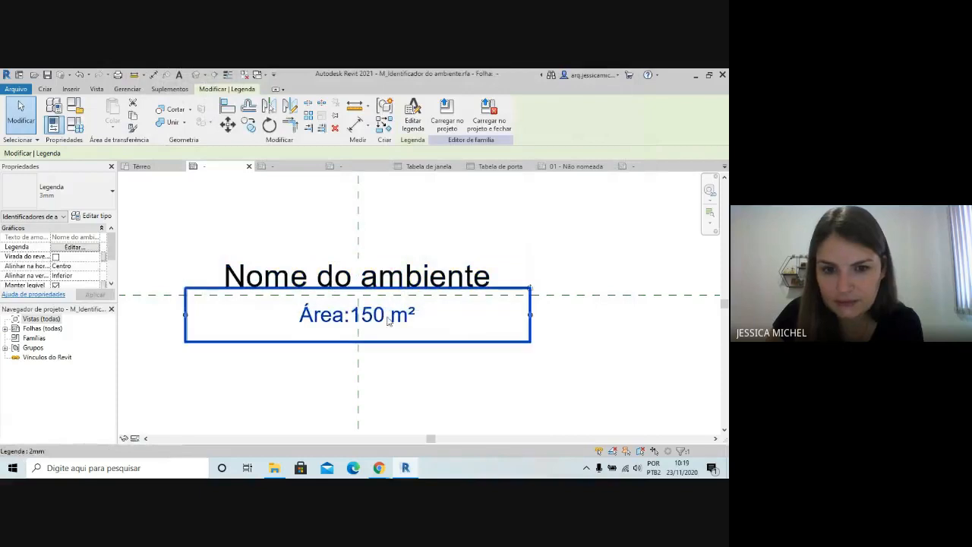
Set the background of the Área label's 2mm type to Opaco
left_click(375, 307)
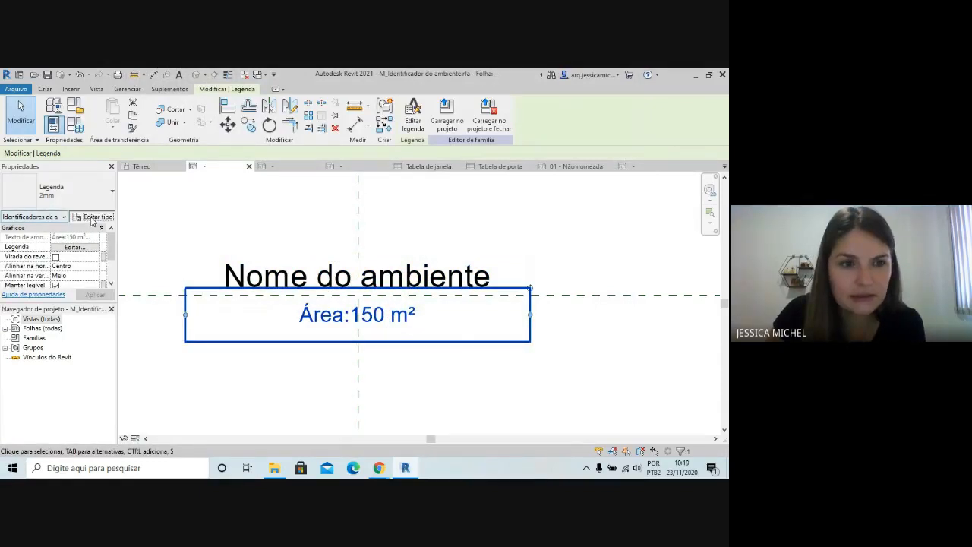
left_click(105, 218)
left_click(415, 198)
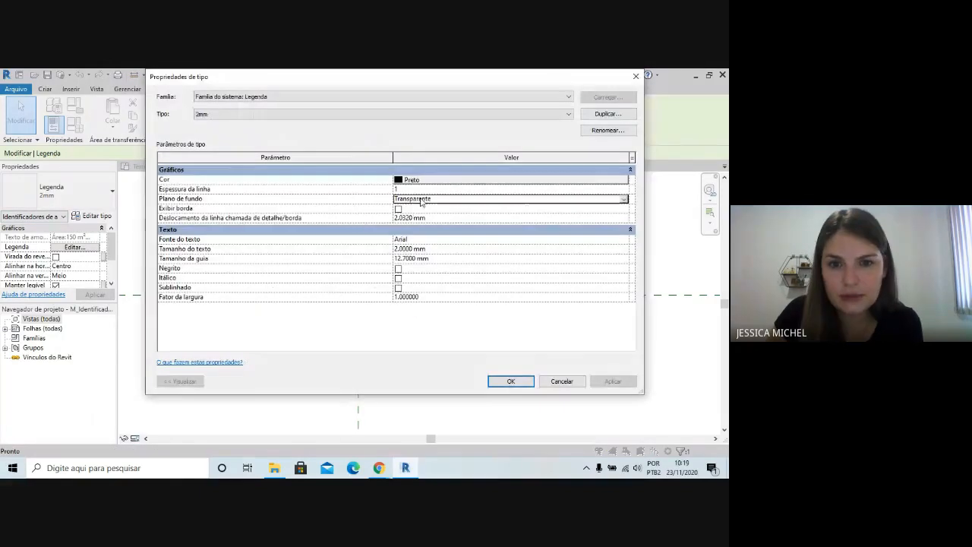
left_click(623, 199)
left_click(422, 208)
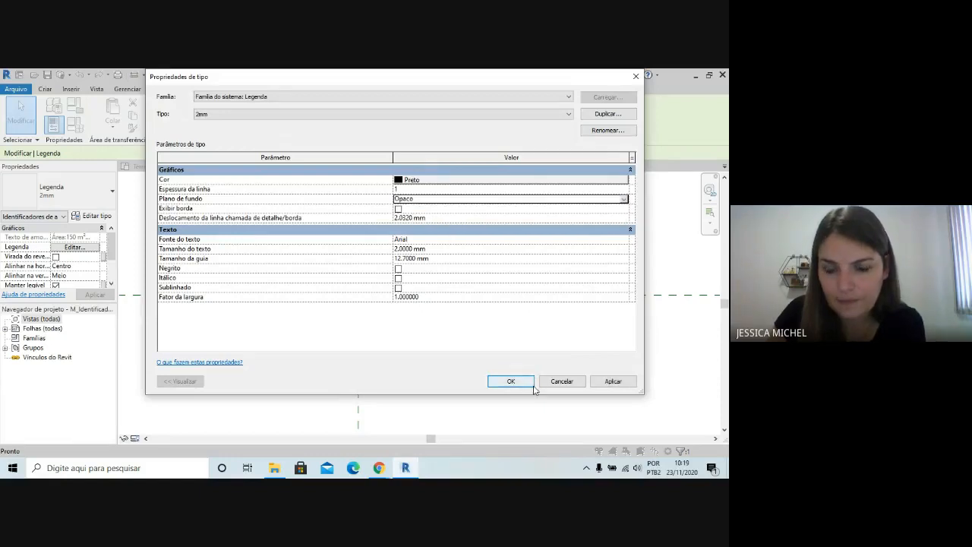
left_click(510, 382)
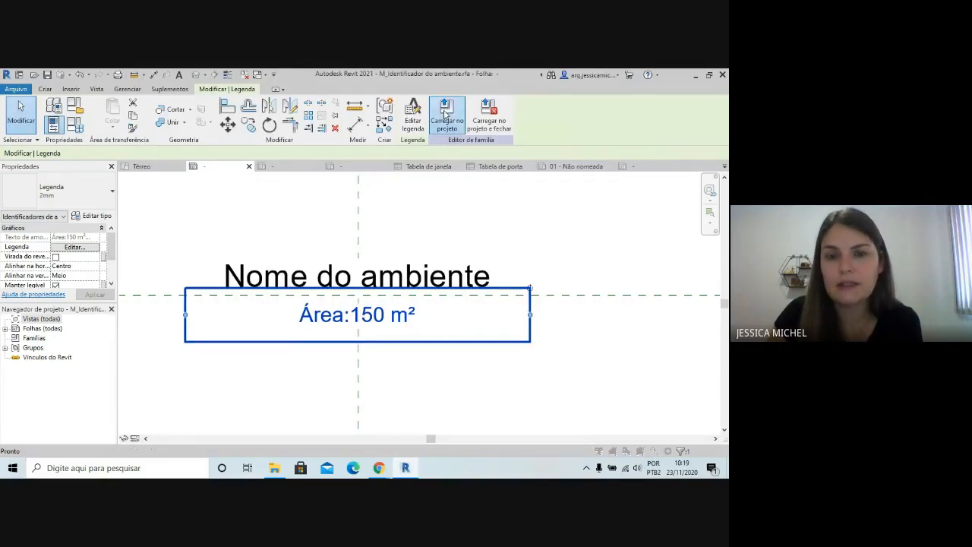
Load the edited room tag family into the Residência exercício project, replacing the existing version without its parameter values
left_click(436, 131)
left_click(337, 346)
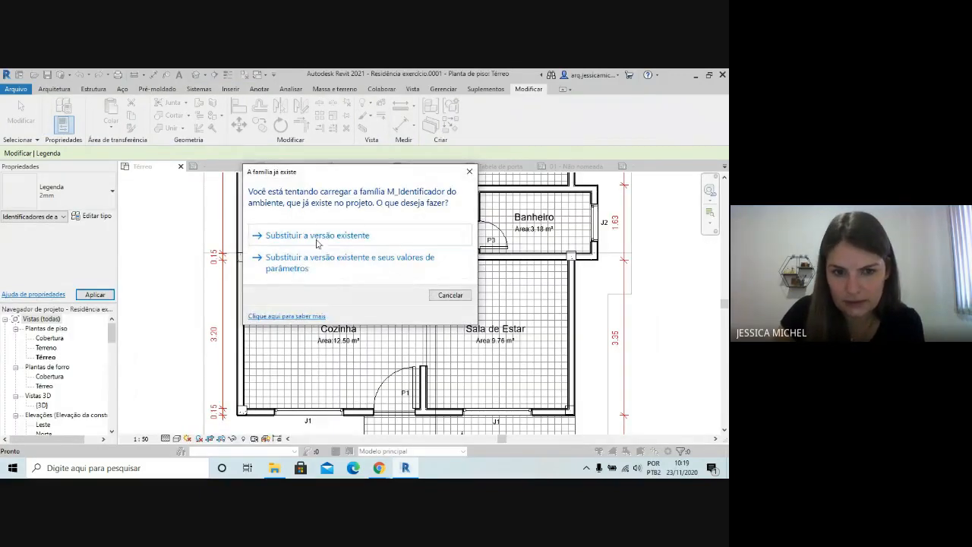
left_click(316, 234)
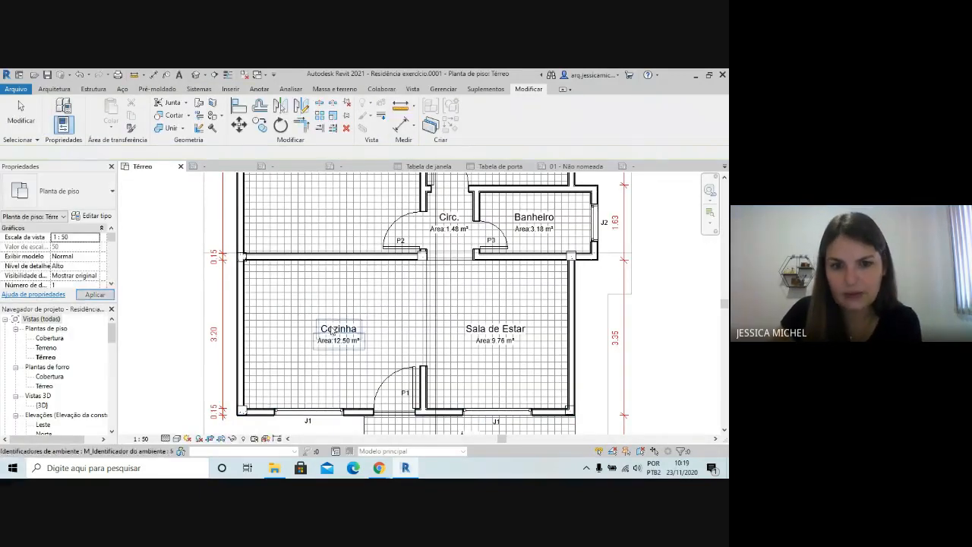
scroll(509, 386, "down", 1)
scroll(617, 385, "up", 1)
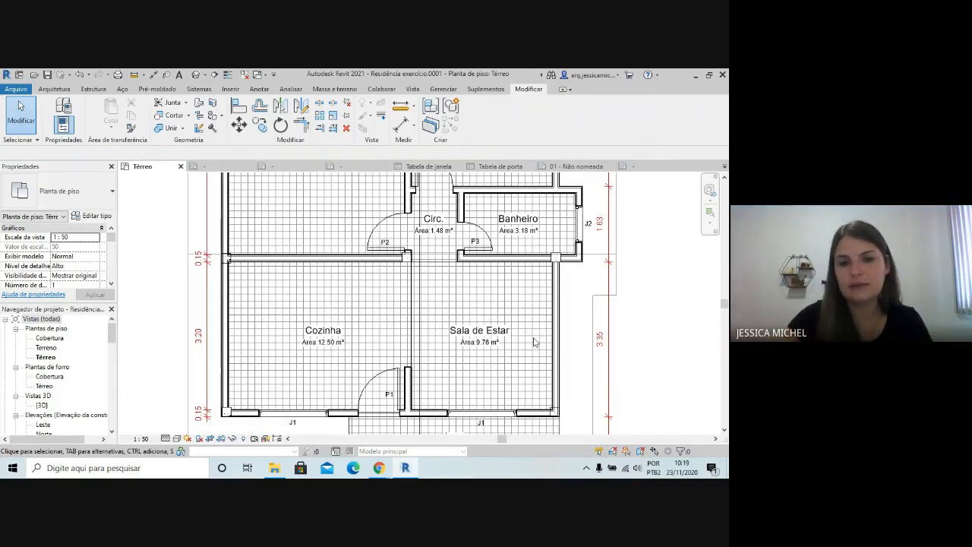
scroll(426, 284, "down", 1)
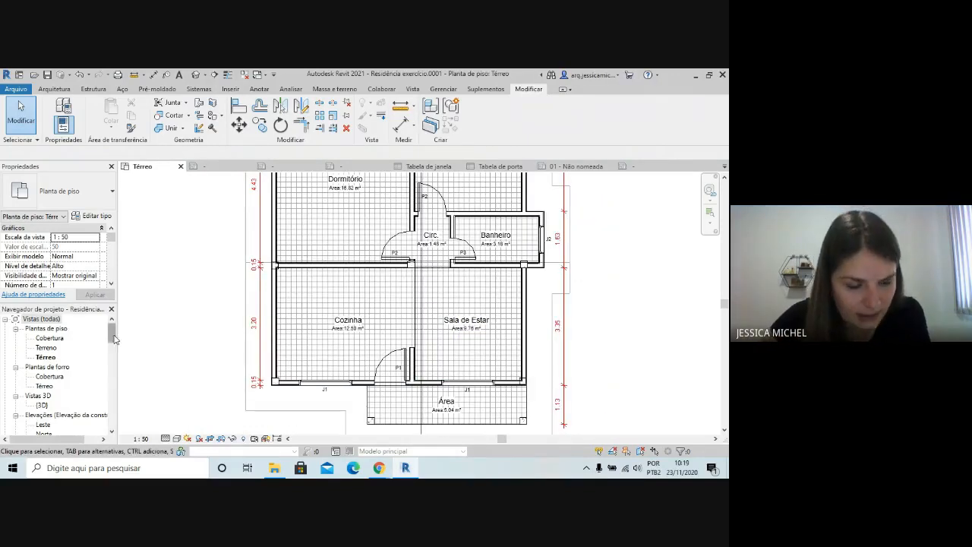
Open the sheet 01 - Não nomeada and examine the Térreo plan's floor hatch, room tags and schedules on it
left_click_drag(112, 334, 111, 357)
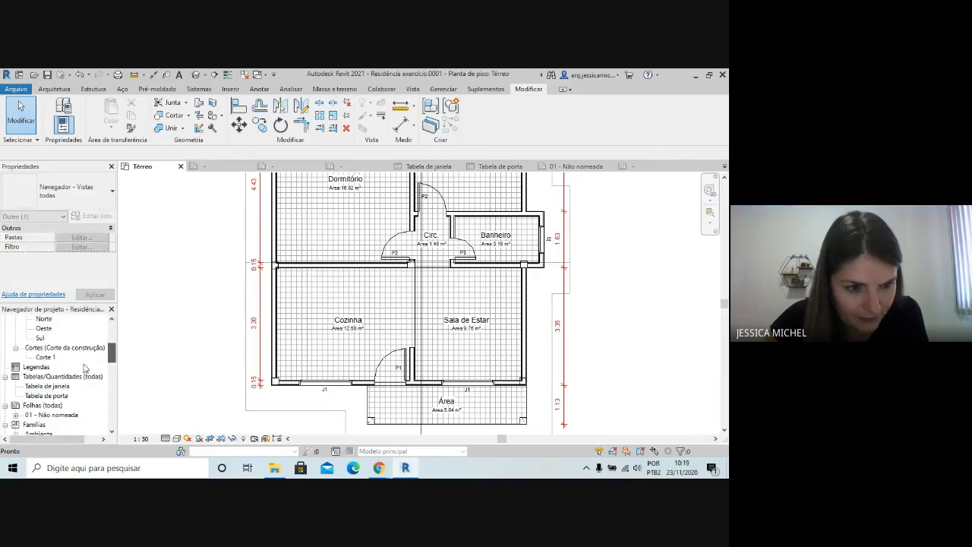
left_click(57, 415)
double_click(52, 415)
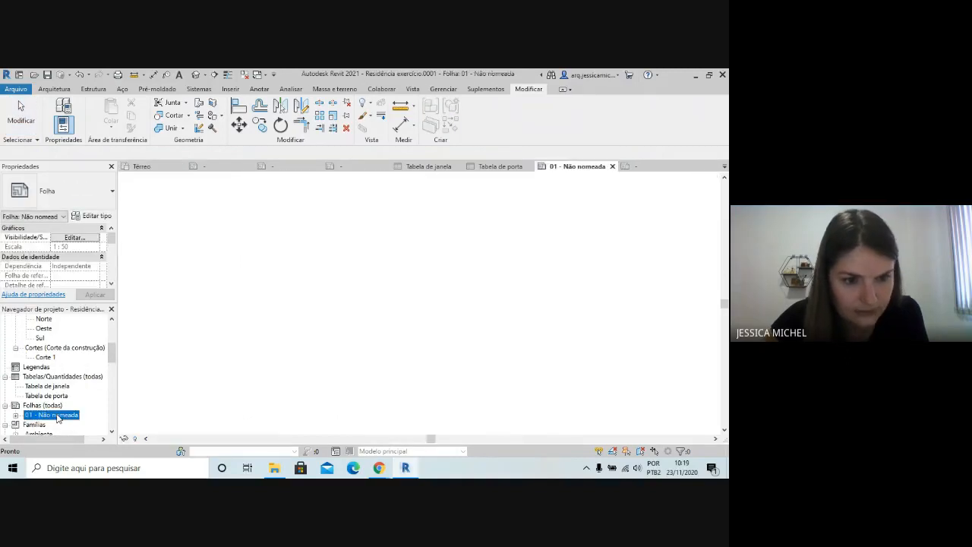
scroll(455, 289, "down", 3)
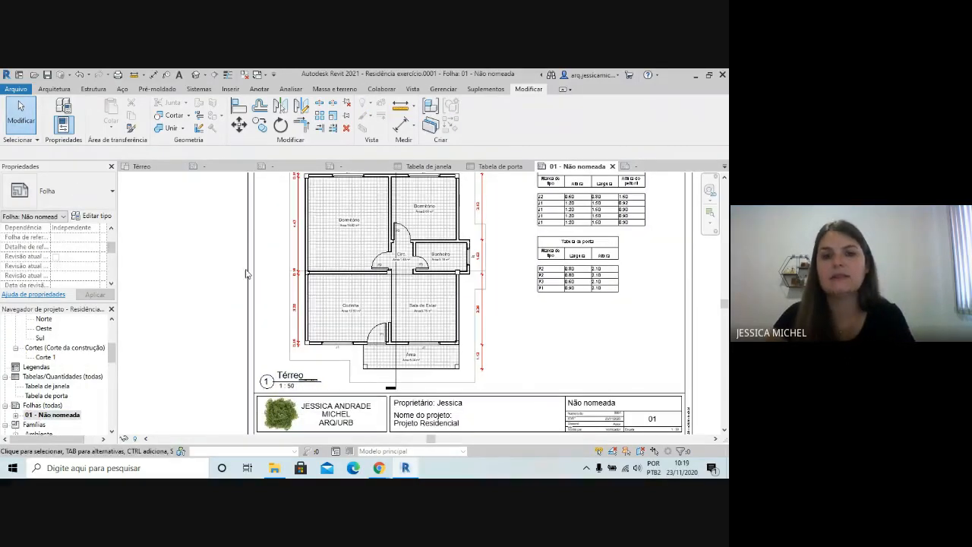
scroll(486, 262, "down", 1)
left_click(492, 257)
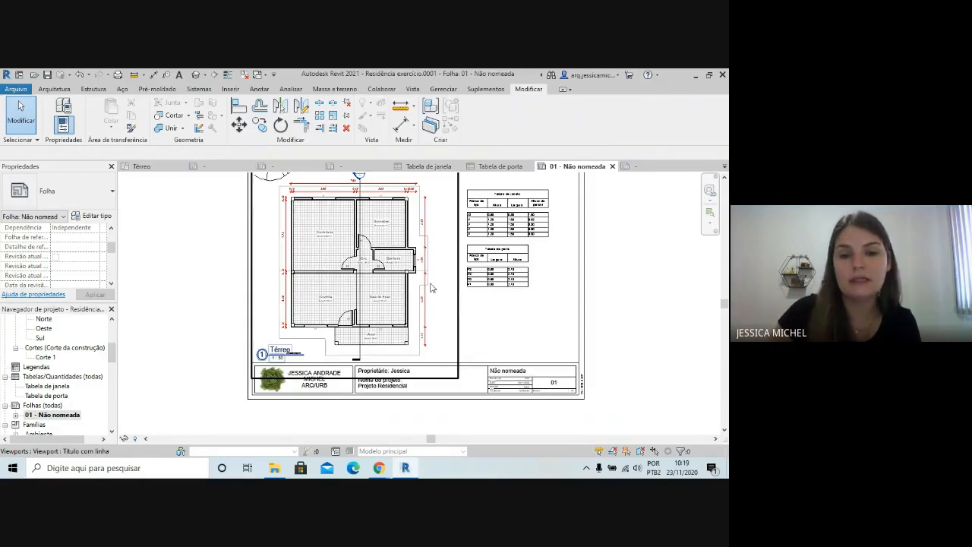
scroll(427, 282, "up", 2)
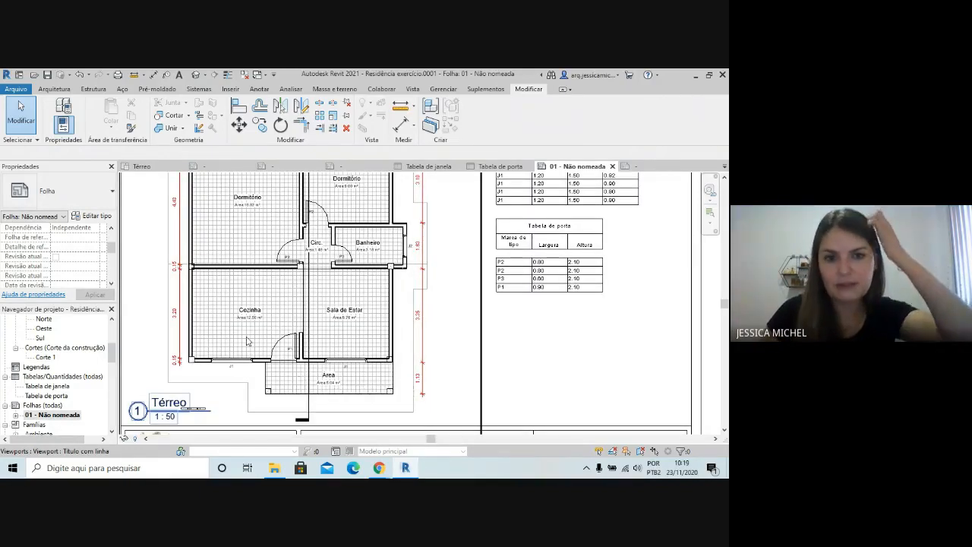
scroll(253, 318, "down", 2)
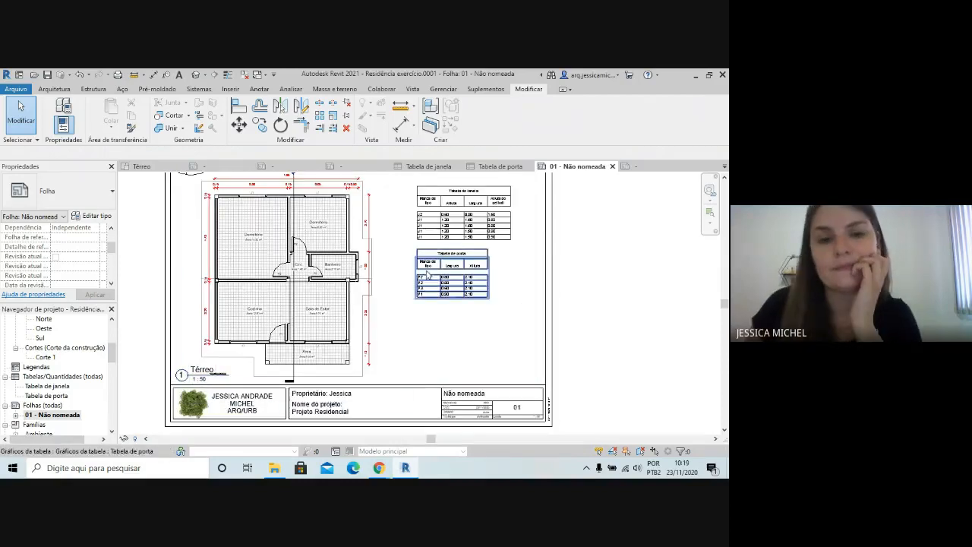
scroll(545, 365, "down", 2)
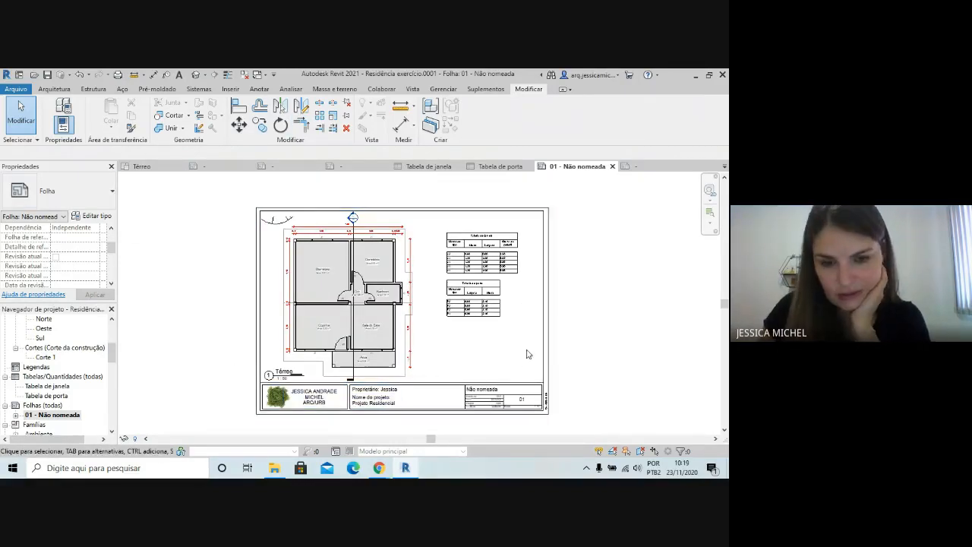
scroll(547, 321, "up", 1)
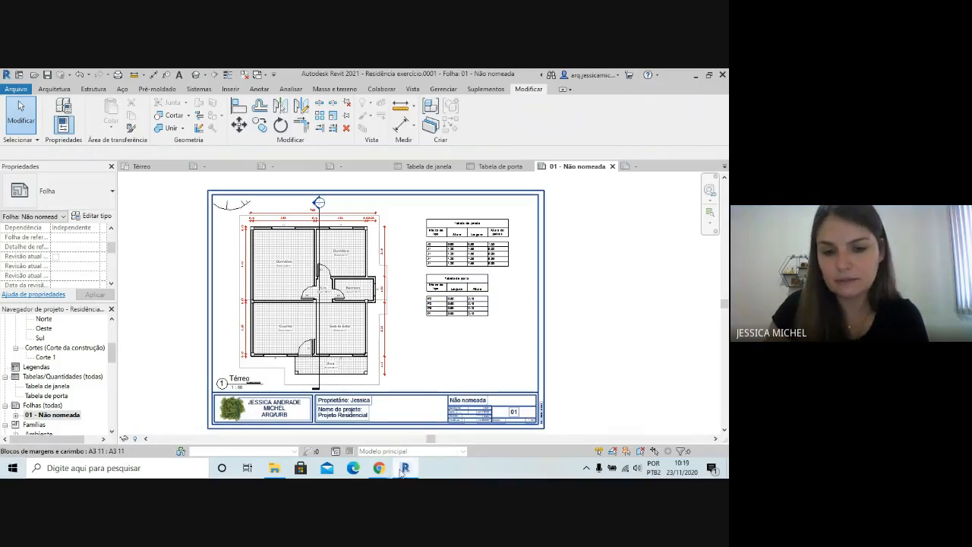
Switch to Chrome and bring up the Google Meet call
mouse_move(378, 469)
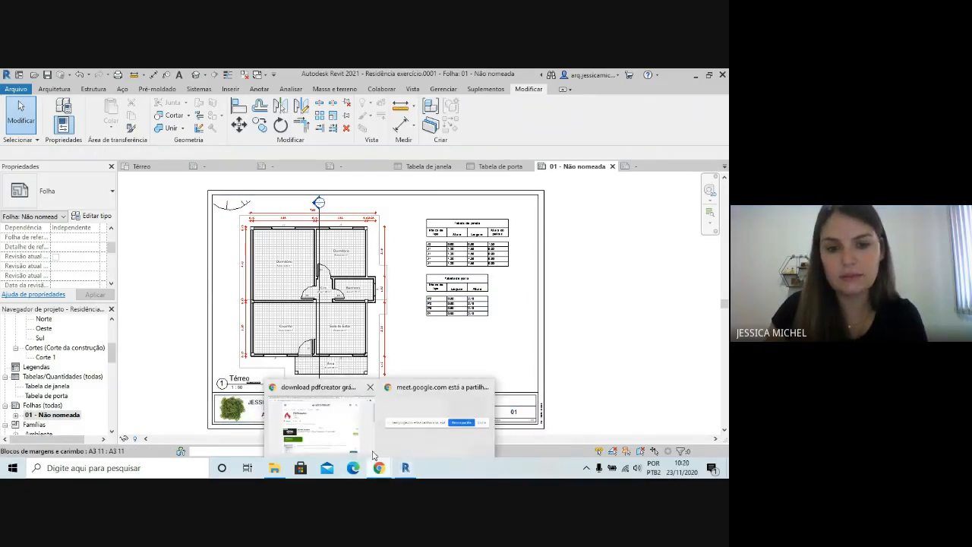
left_click(352, 424)
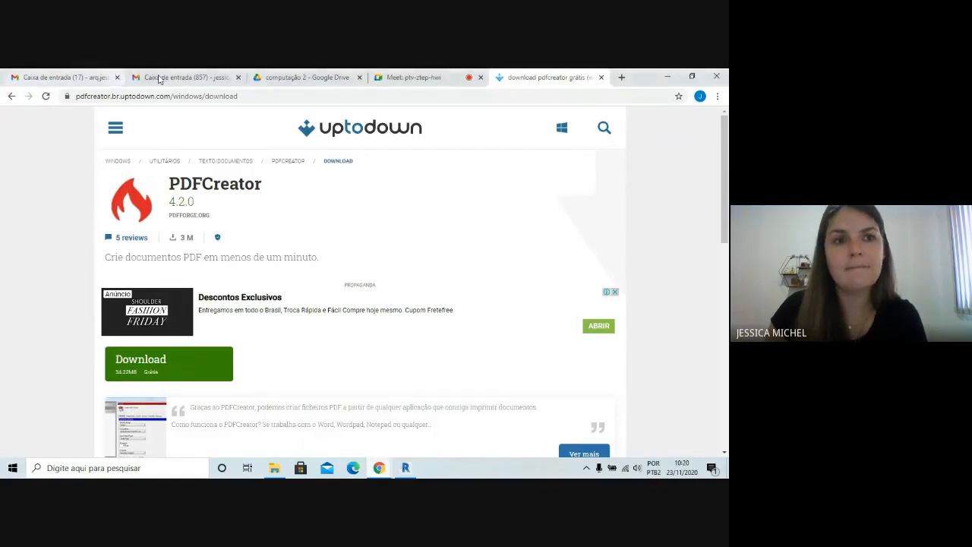
left_click(414, 79)
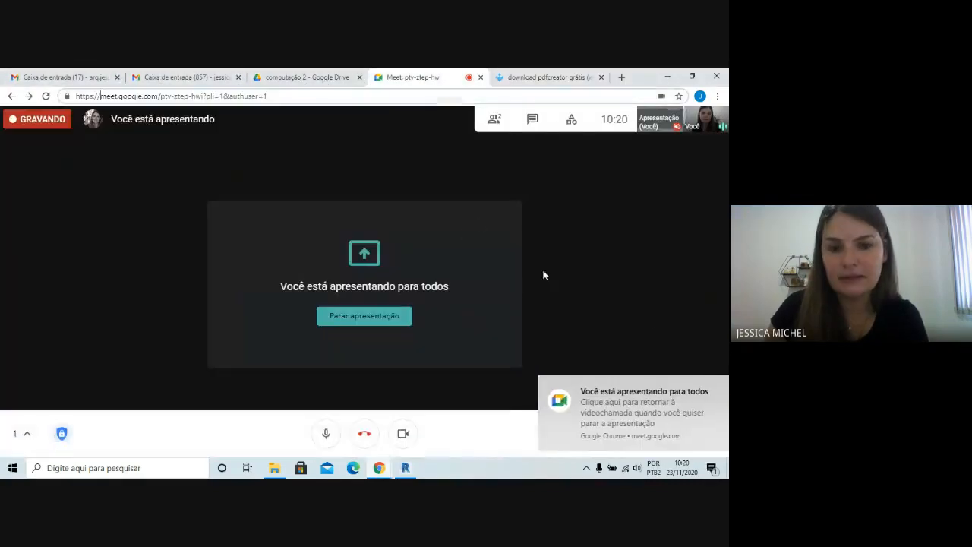